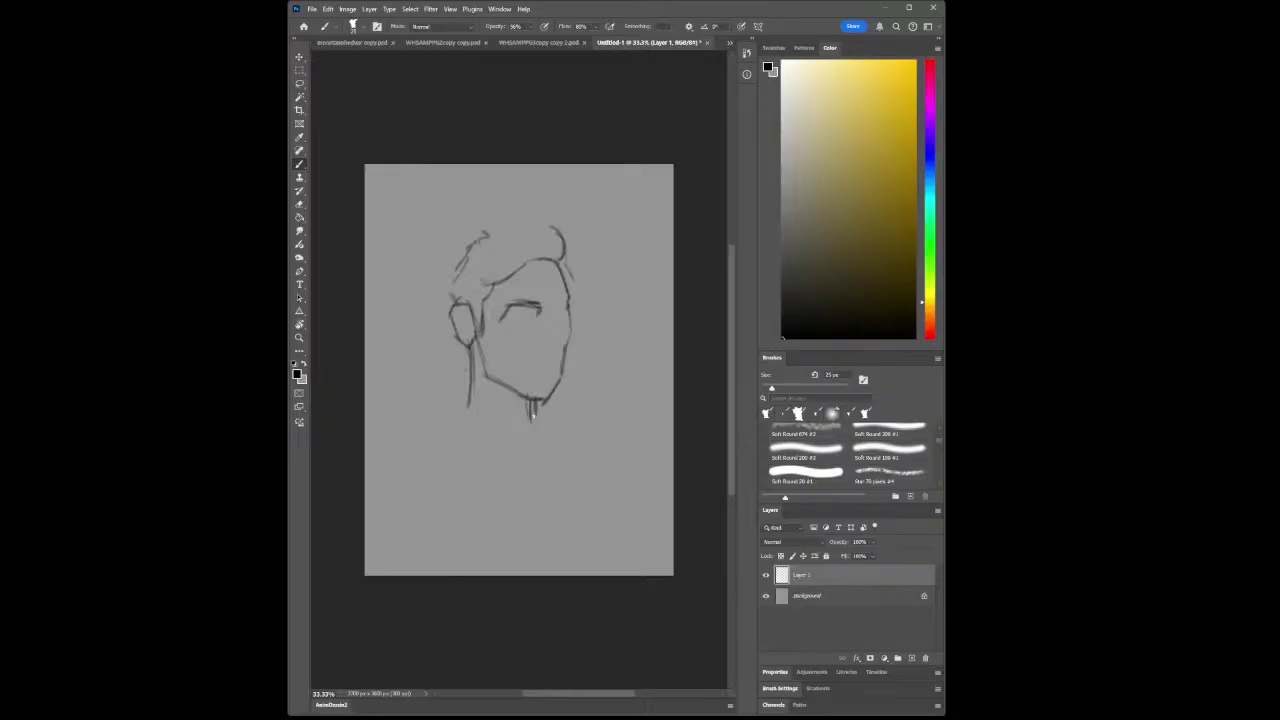
Sketch the top outline and fringe of the hair, the lower neck lines and heavier eyebrows
mouse_move(528, 434)
mouse_down()
mouse_move(535, 409)
mouse_move(529, 440)
mouse_move(486, 430)
mouse_up()
drag(490, 274, 470, 287)
drag(485, 236, 539, 220)
mouse_move(518, 266)
mouse_down()
mouse_move(526, 256)
mouse_move(578, 272)
mouse_move(533, 306)
mouse_move(566, 299)
mouse_up()
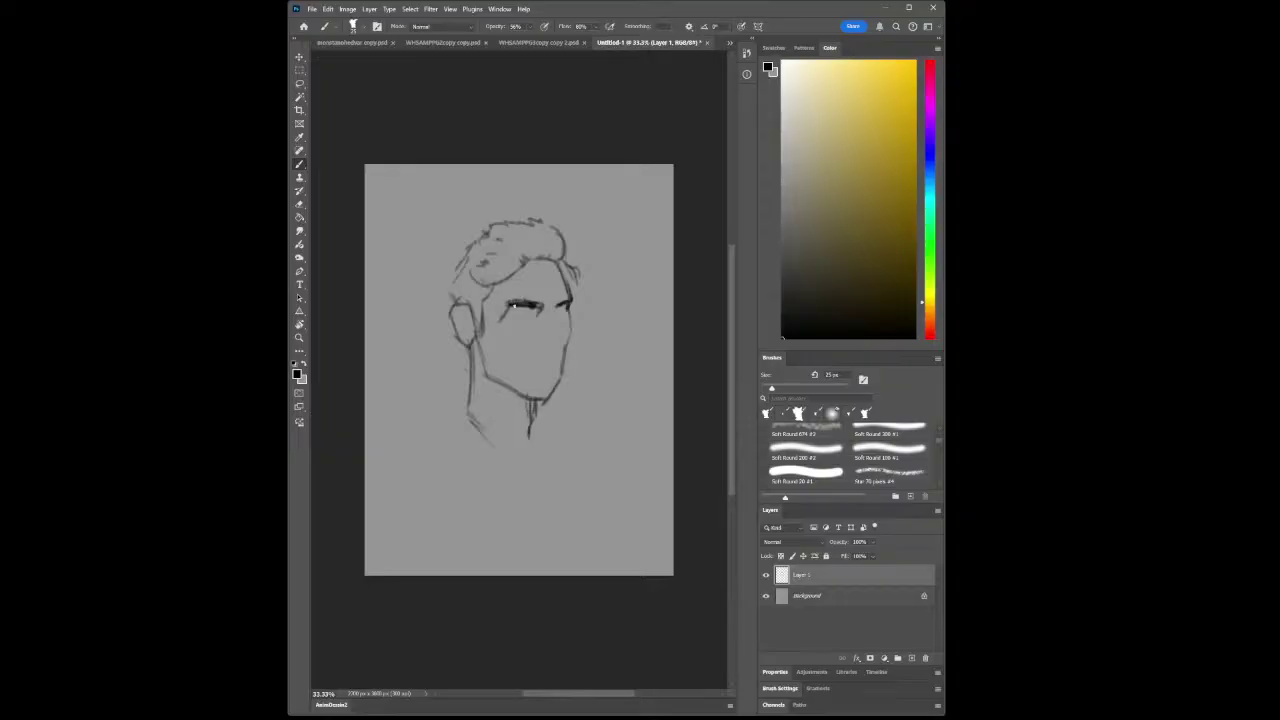
Erase the stray eye-socket line below the near eyebrow
click(299, 204)
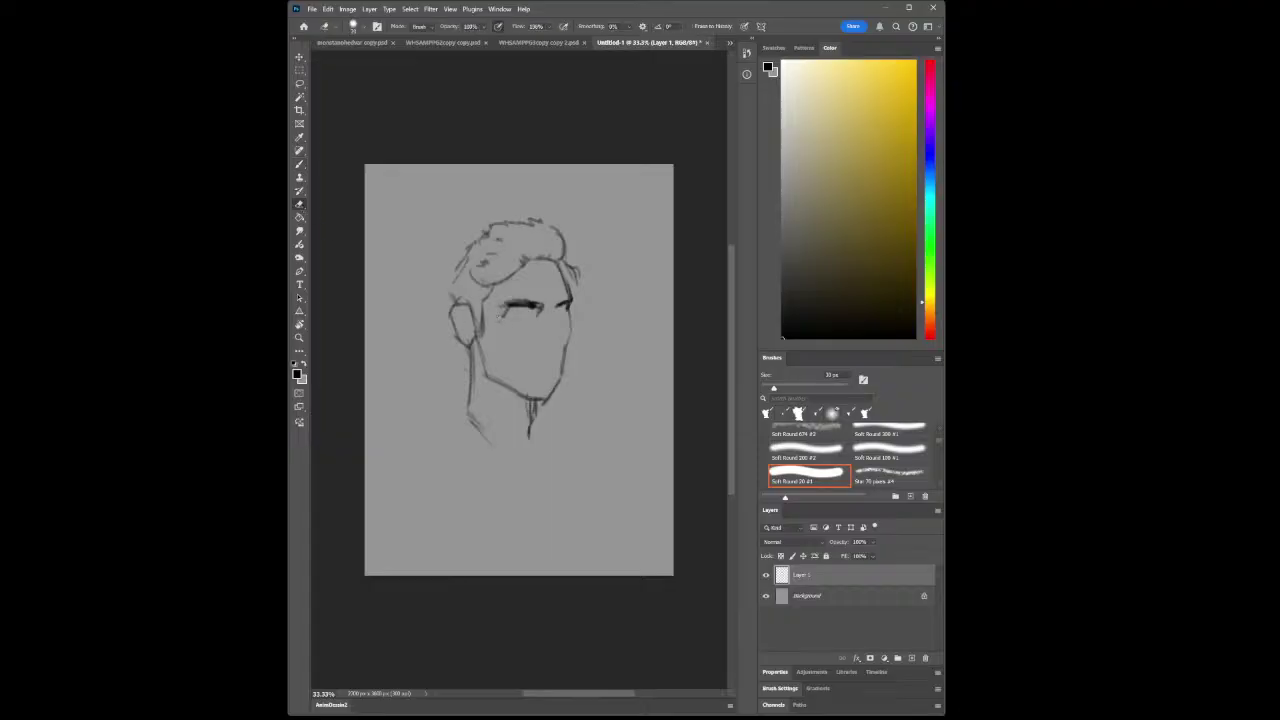
click(503, 313)
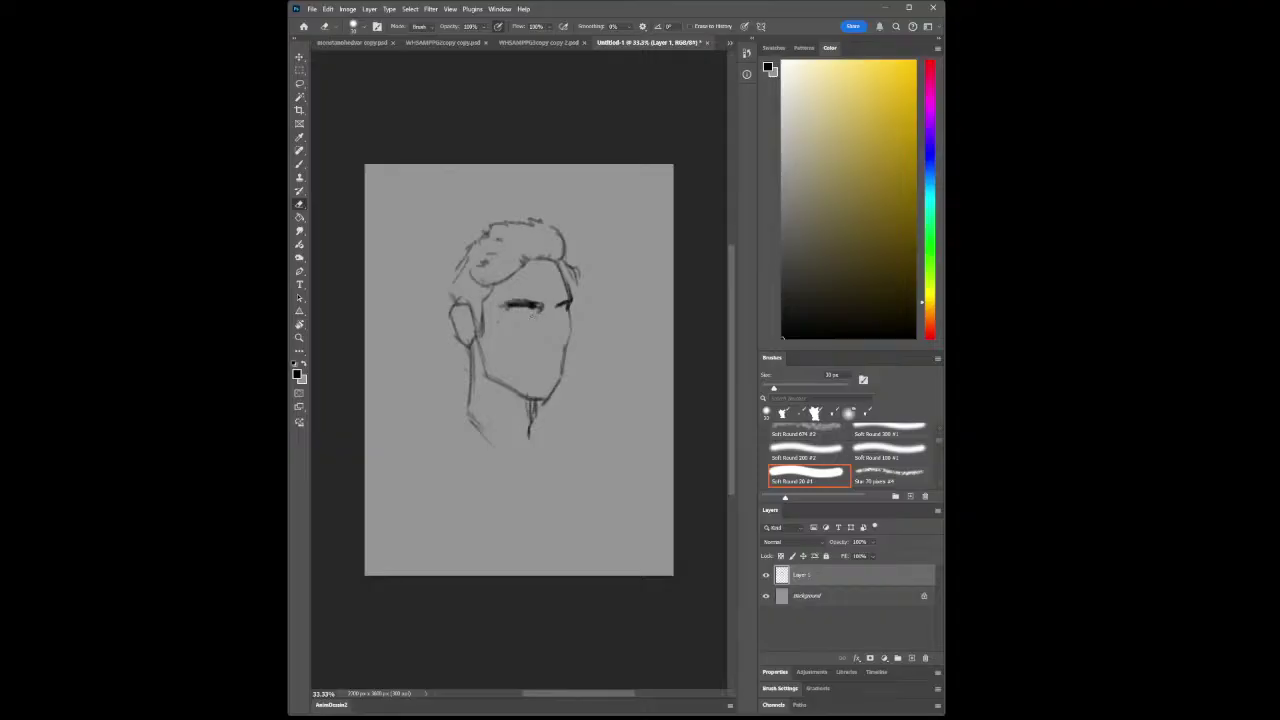
key(i)
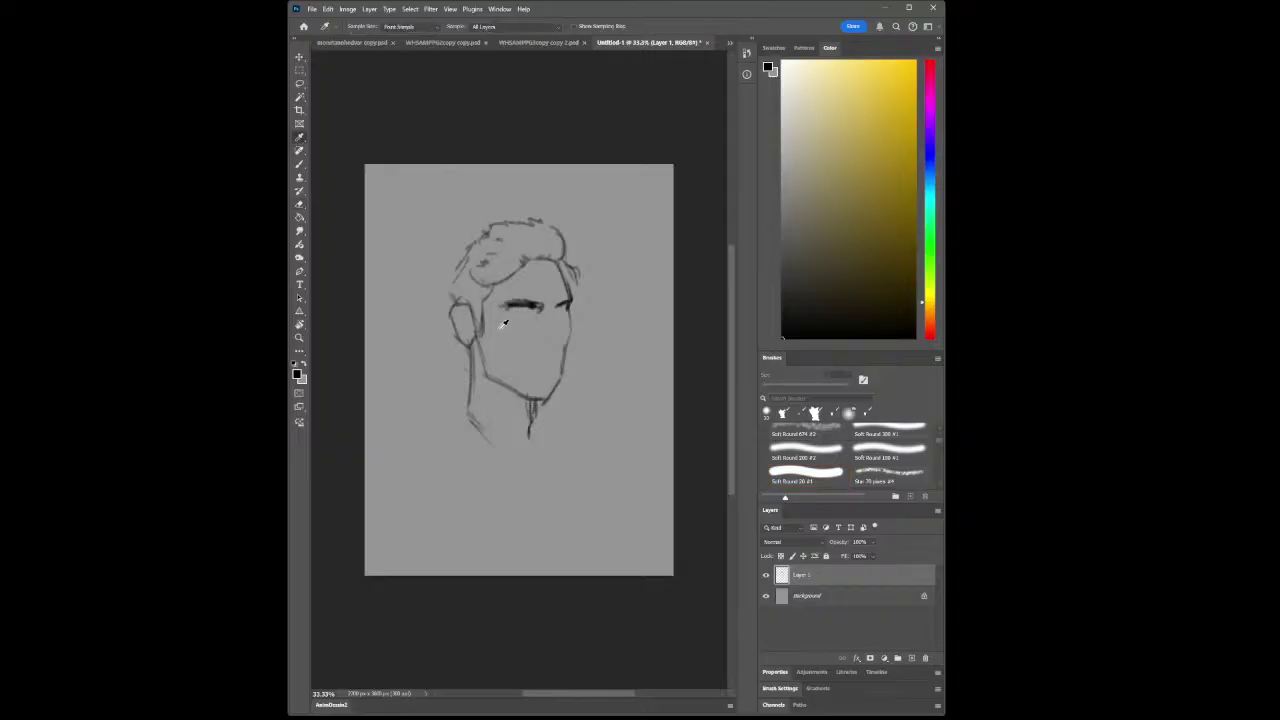
Brush a darker contour along the far side of the face from the forehead to the chin
click(299, 164)
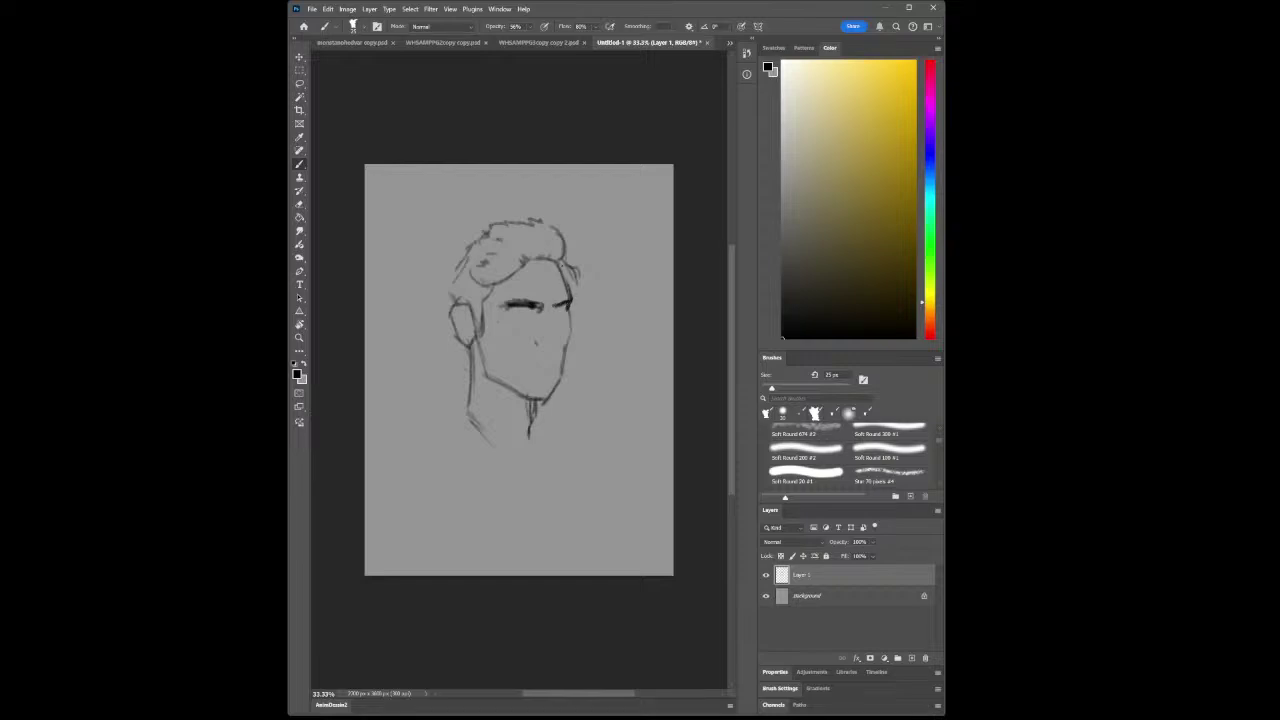
mouse_move(562, 272)
mouse_down()
mouse_move(570, 292)
mouse_move(567, 270)
mouse_up()
mouse_move(566, 268)
mouse_down()
mouse_move(571, 338)
mouse_move(547, 400)
mouse_up()
Using a 15 px brush, sketch the eye, nose and mouth marks and strengthen the back hair outline and jaw edge
key(bracketleft)
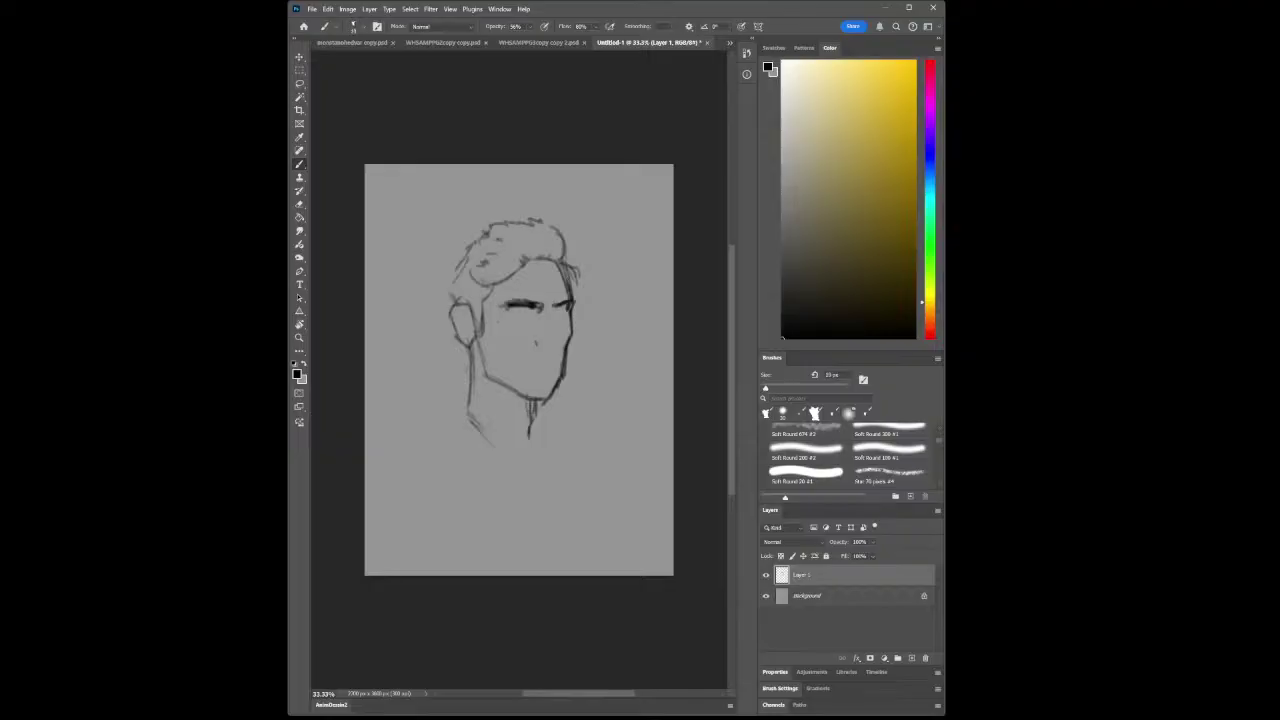
key(bracketright)
drag(452, 303, 460, 261)
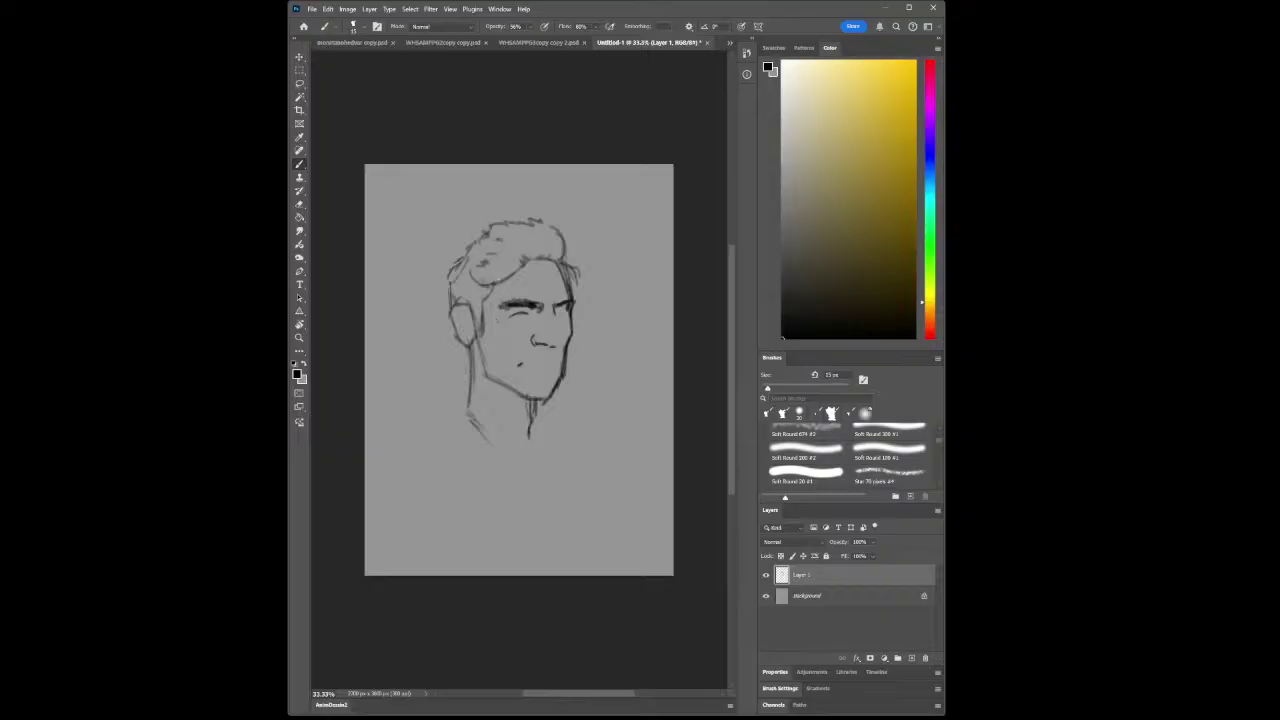
drag(475, 362, 480, 342)
Erase the nose lines and darken the hairline at the near temple
click(299, 204)
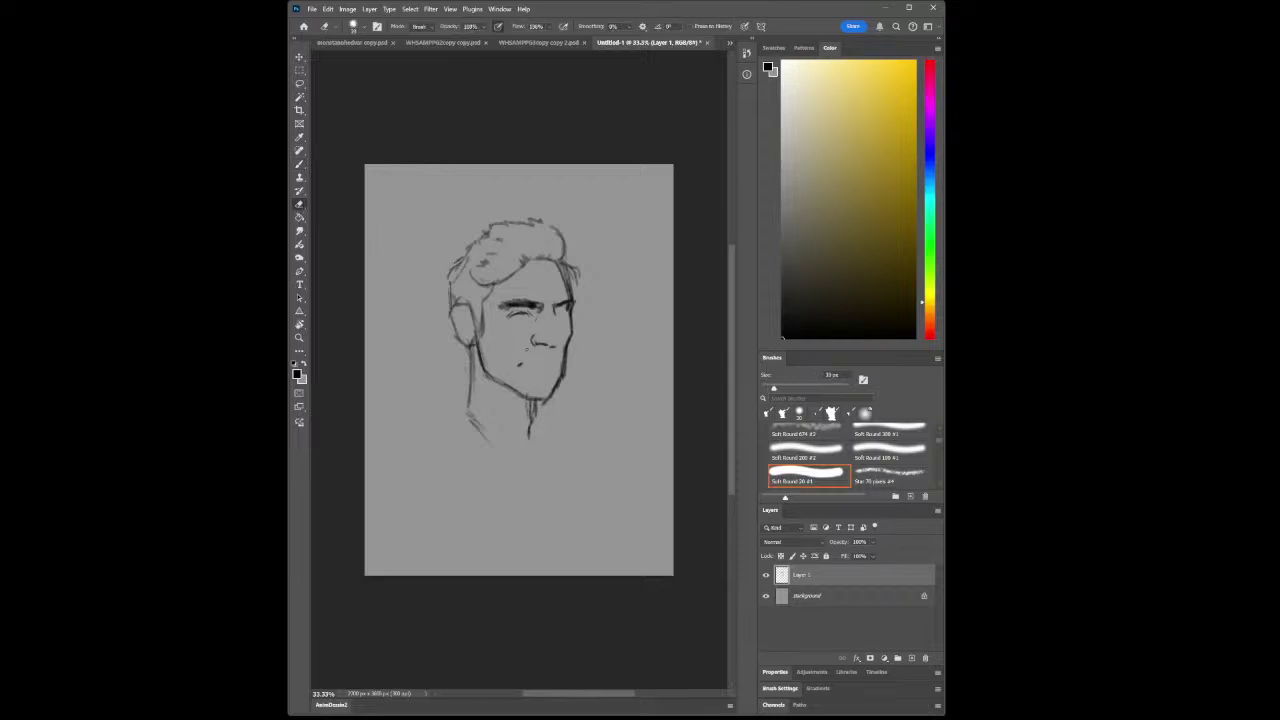
drag(540, 344, 530, 332)
key(b)
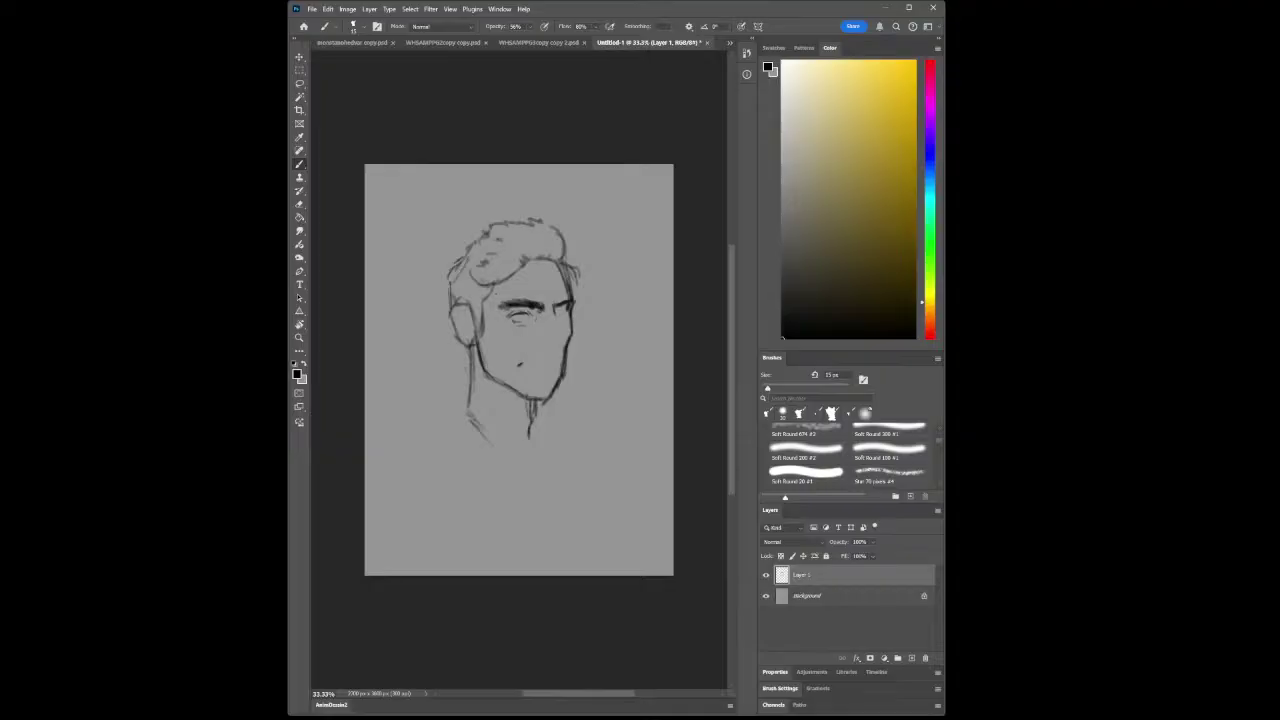
drag(487, 283, 495, 277)
Erase the chin and front ear lines, and redraw the jawline and sideburn more cleanly
key(e)
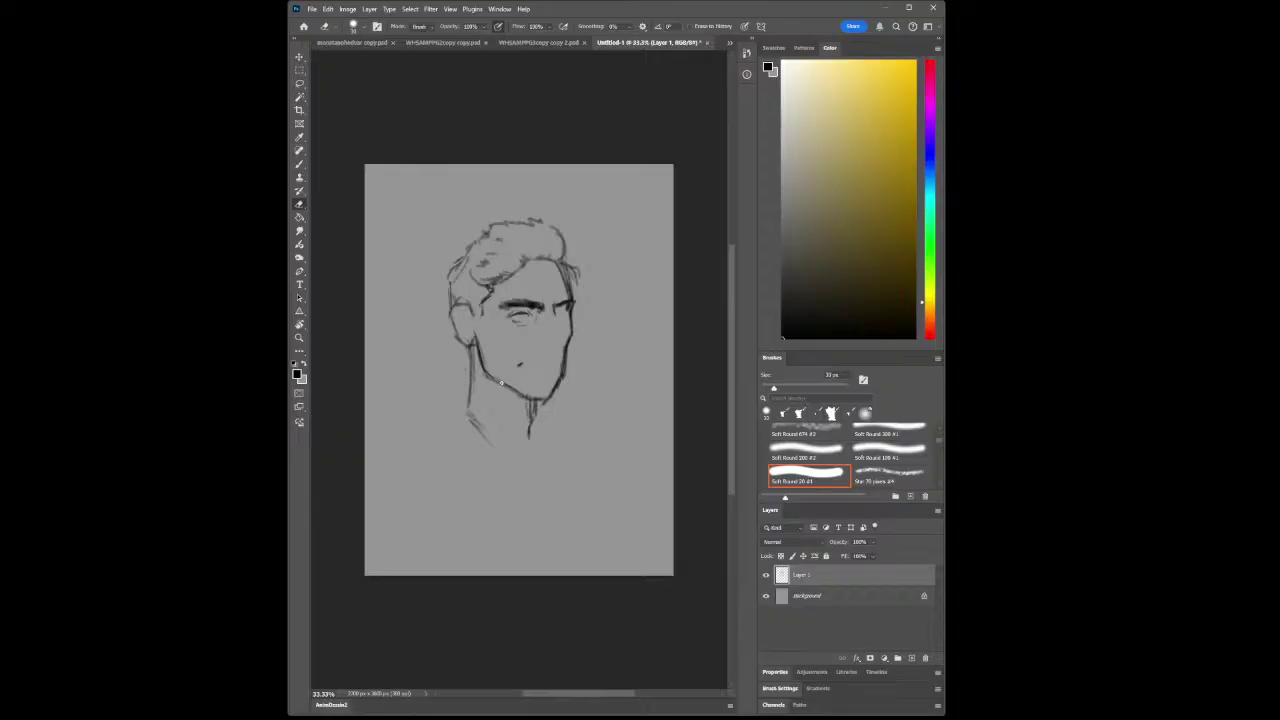
mouse_move(502, 383)
mouse_down()
mouse_move(526, 412)
mouse_move(553, 391)
mouse_up()
key(b)
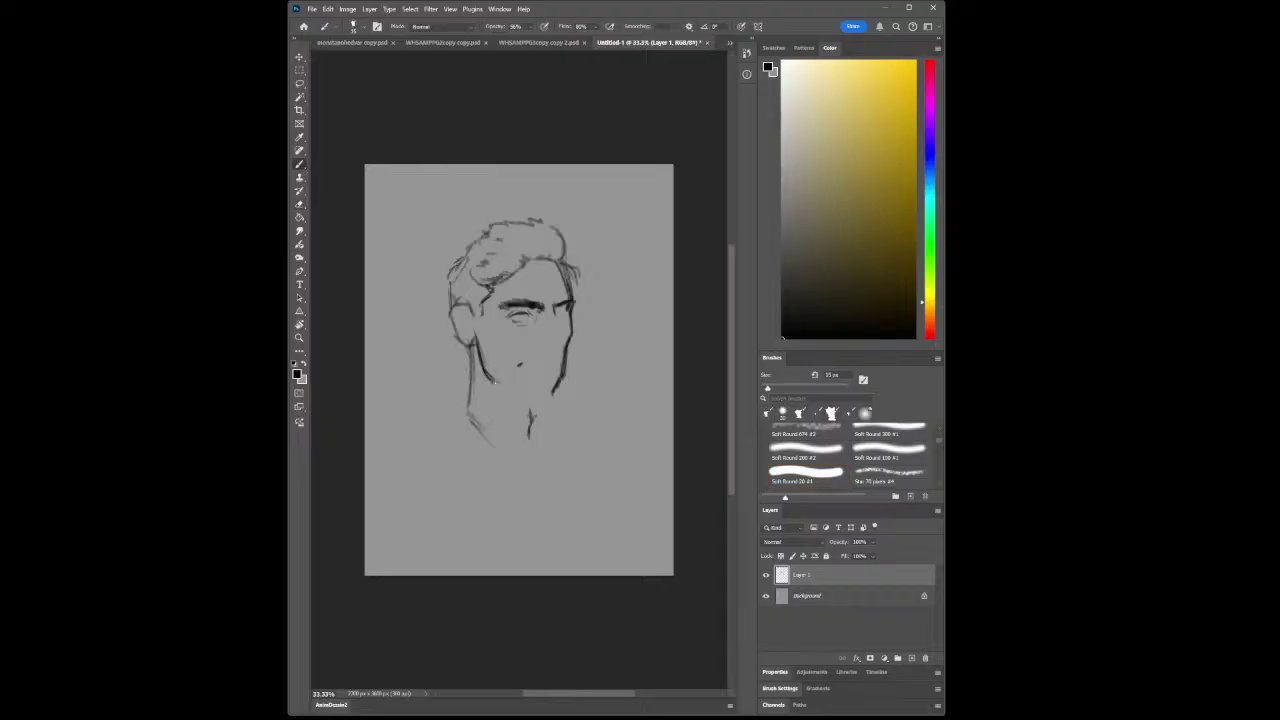
drag(486, 374, 525, 401)
drag(474, 303, 471, 315)
Darken the front and back neck lines and add short strokes along the front hairline
drag(534, 402, 532, 421)
drag(530, 432, 528, 447)
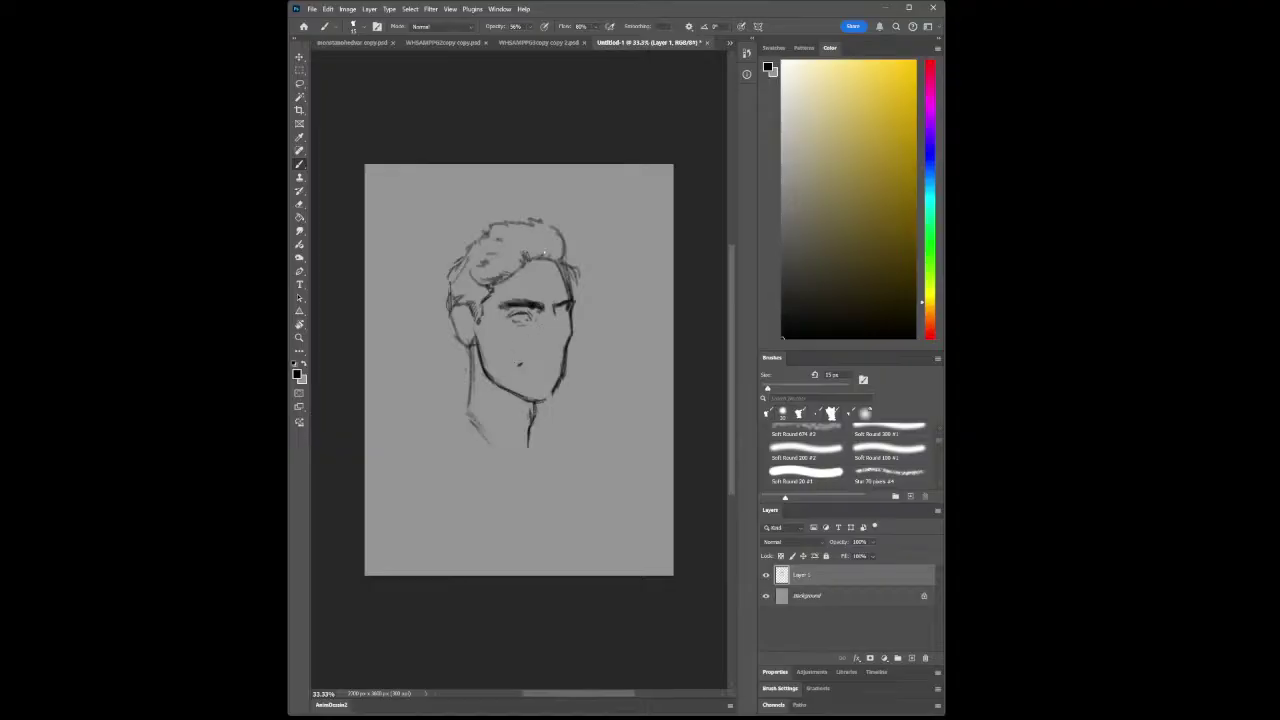
drag(557, 254, 562, 259)
mouse_move(473, 401)
mouse_down()
mouse_move(461, 418)
mouse_move(492, 440)
mouse_up()
Add a new layer beneath the line art and choose a muted orange-brown skin colour
click(911, 658)
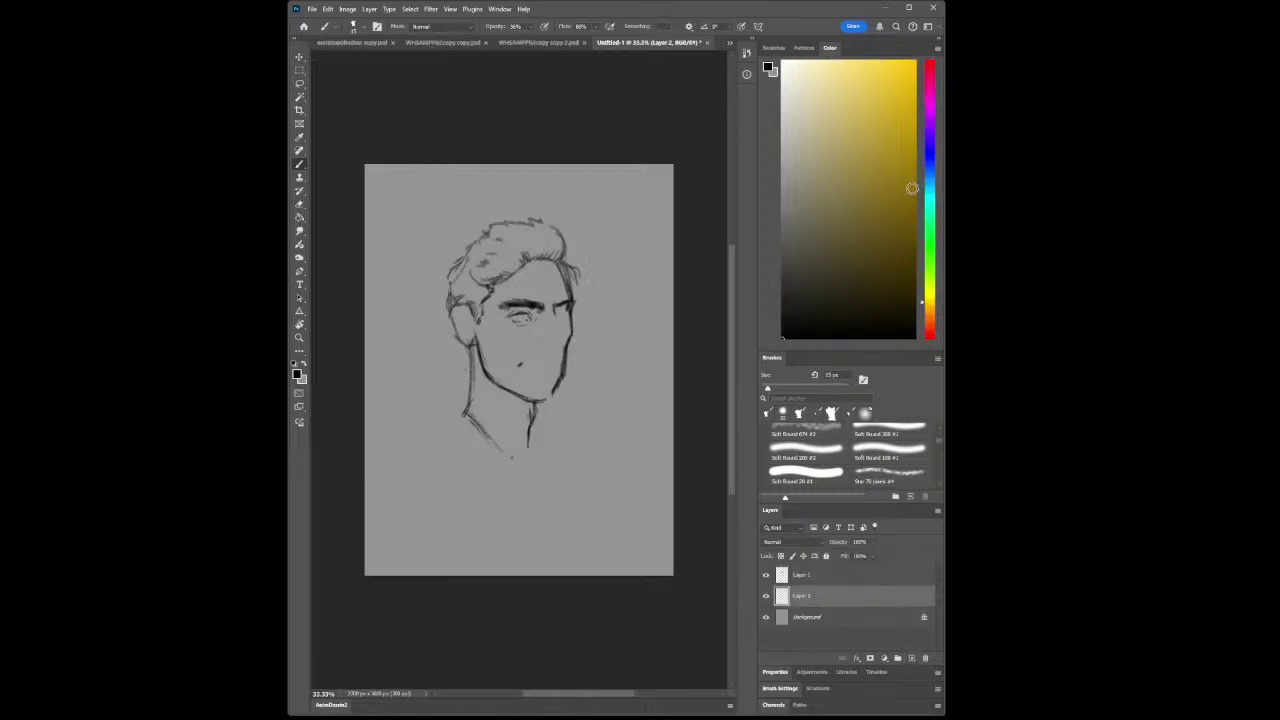
drag(930, 305, 929, 316)
click(839, 158)
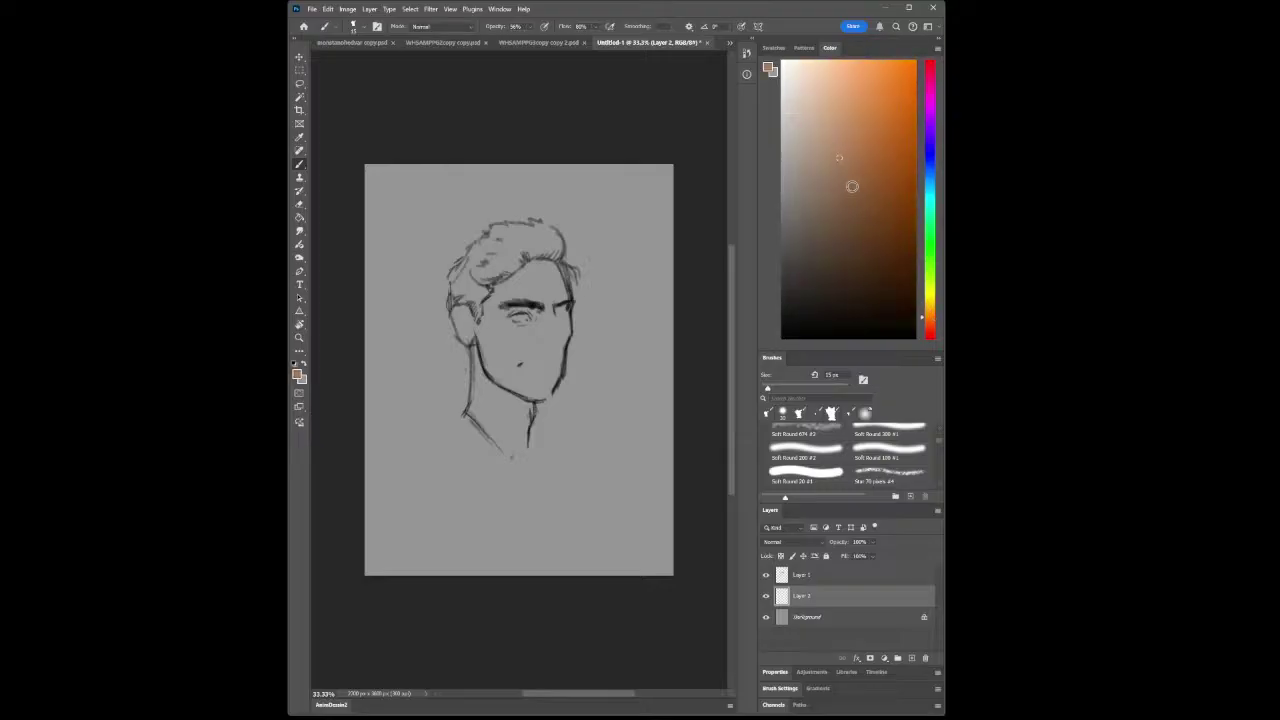
mouse_move(848, 148)
mouse_down()
mouse_move(845, 137)
mouse_move(849, 197)
mouse_move(821, 176)
mouse_up()
Enlarge the brush to 175 px and block in the face, neck and ear with the skin colour
key(bracketright)
key(bracketright)
key(bracketright)
key(bracketright)
key(bracketright)
key(bracketright)
key(bracketright)
key(bracketright)
key(bracketright)
key(bracketright)
key(bracketright)
key(bracketright)
mouse_move(479, 357)
mouse_down()
mouse_move(490, 314)
mouse_move(490, 352)
mouse_move(526, 390)
mouse_move(526, 290)
mouse_move(515, 324)
mouse_move(538, 279)
mouse_move(500, 295)
mouse_move(540, 277)
mouse_move(537, 317)
mouse_move(547, 284)
mouse_move(552, 302)
mouse_move(542, 290)
mouse_move(534, 384)
mouse_move(490, 357)
mouse_move(524, 380)
mouse_move(553, 370)
mouse_up()
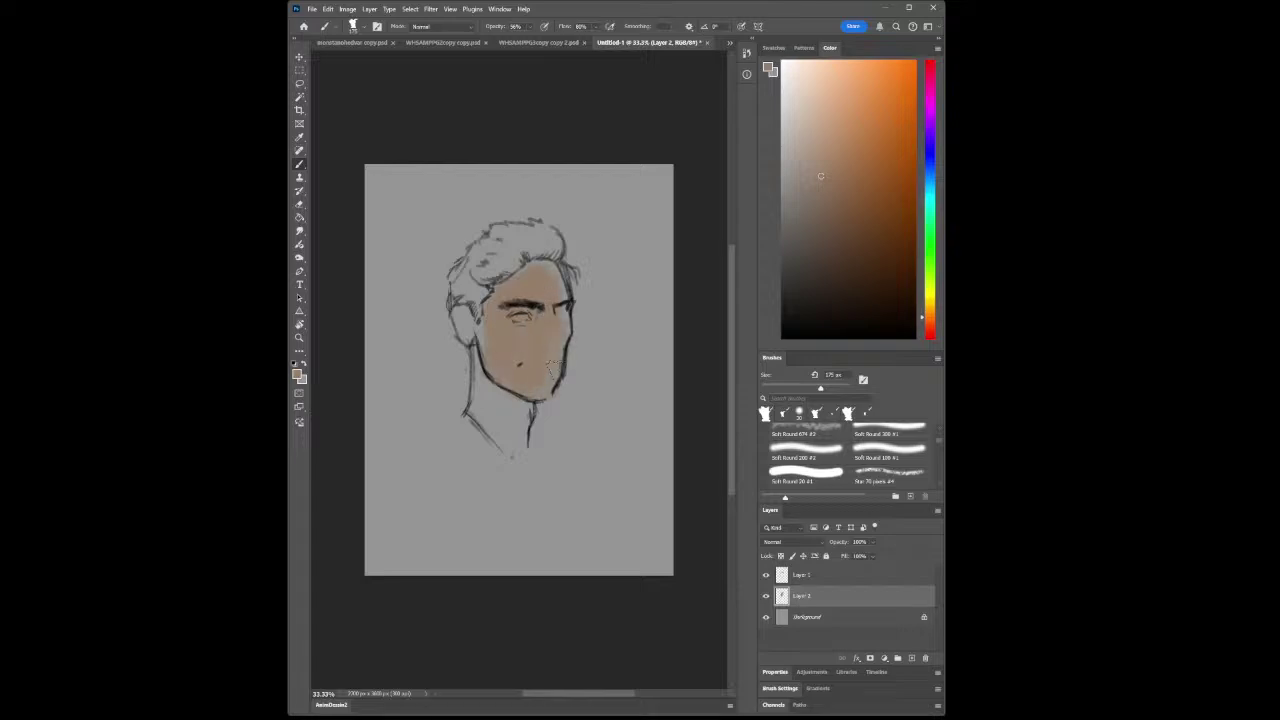
mouse_move(481, 335)
mouse_down()
mouse_move(472, 408)
mouse_move(480, 401)
mouse_move(517, 440)
mouse_move(488, 377)
mouse_move(480, 402)
mouse_move(509, 410)
mouse_up()
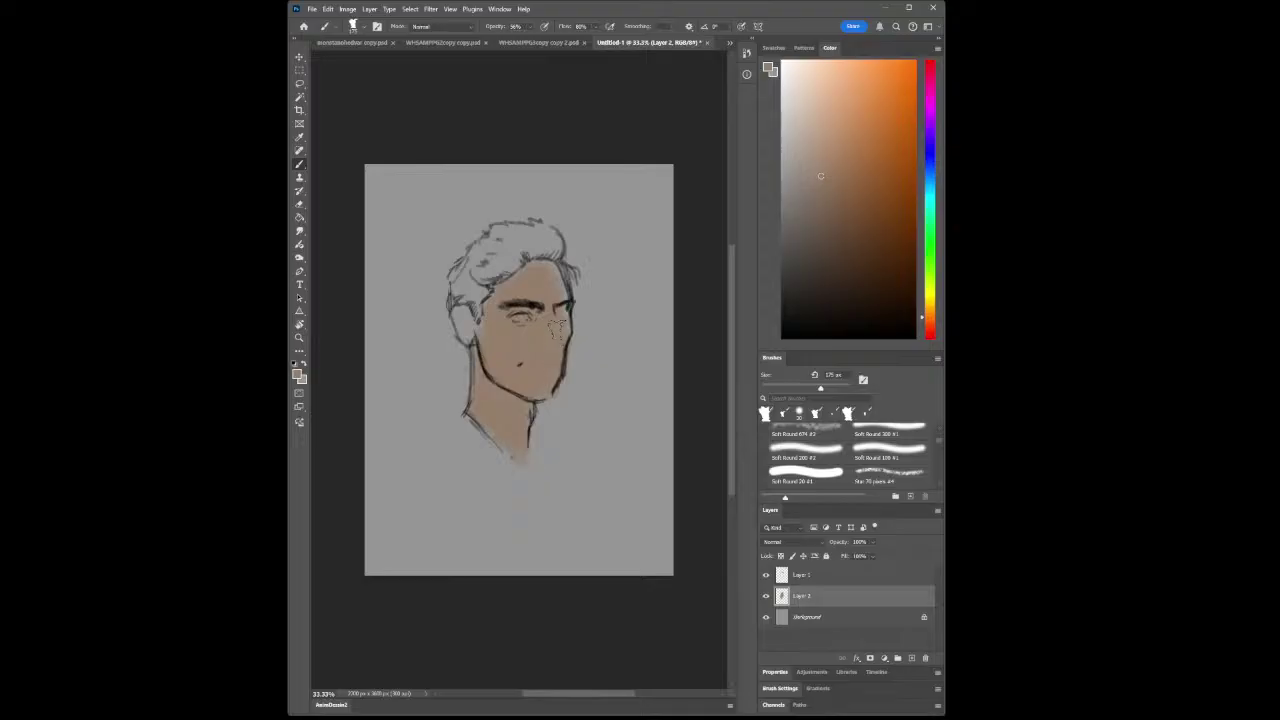
mouse_move(474, 326)
mouse_down()
mouse_move(465, 316)
mouse_move(472, 330)
mouse_up()
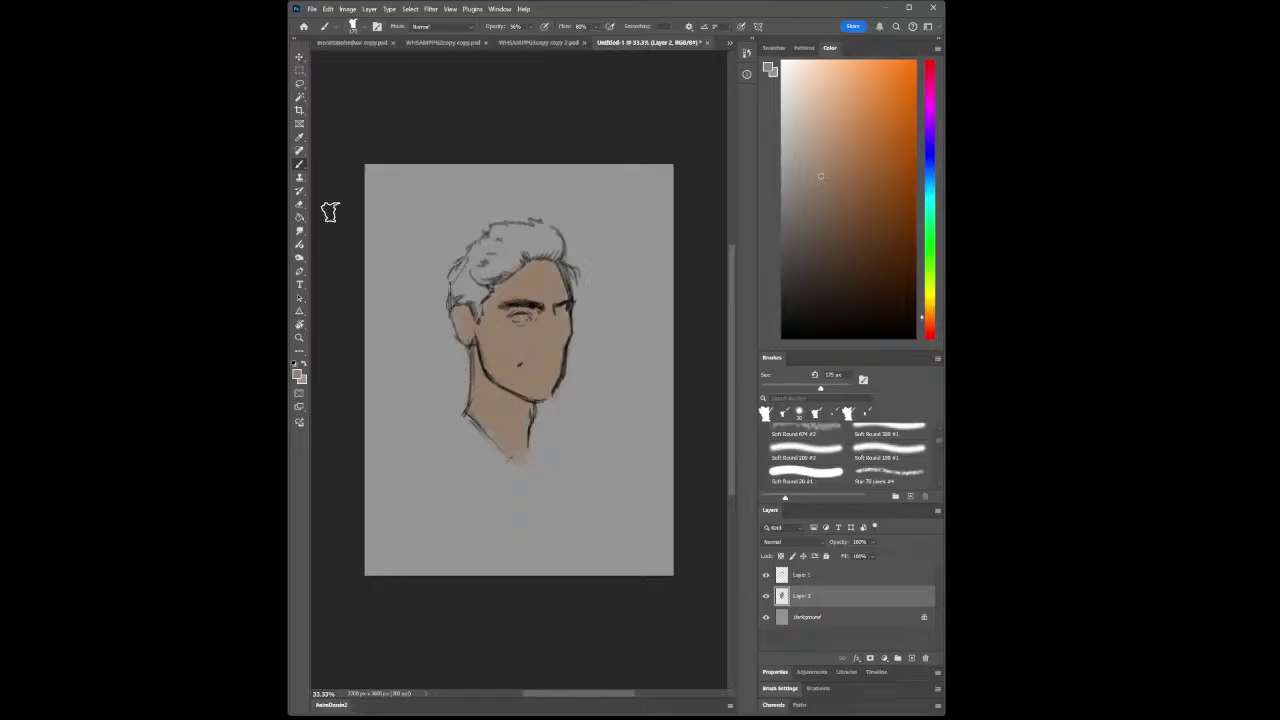
Choose a lighter greyish beige and paint highlights on the forehead and near cheek with a 50 px brush
click(300, 139)
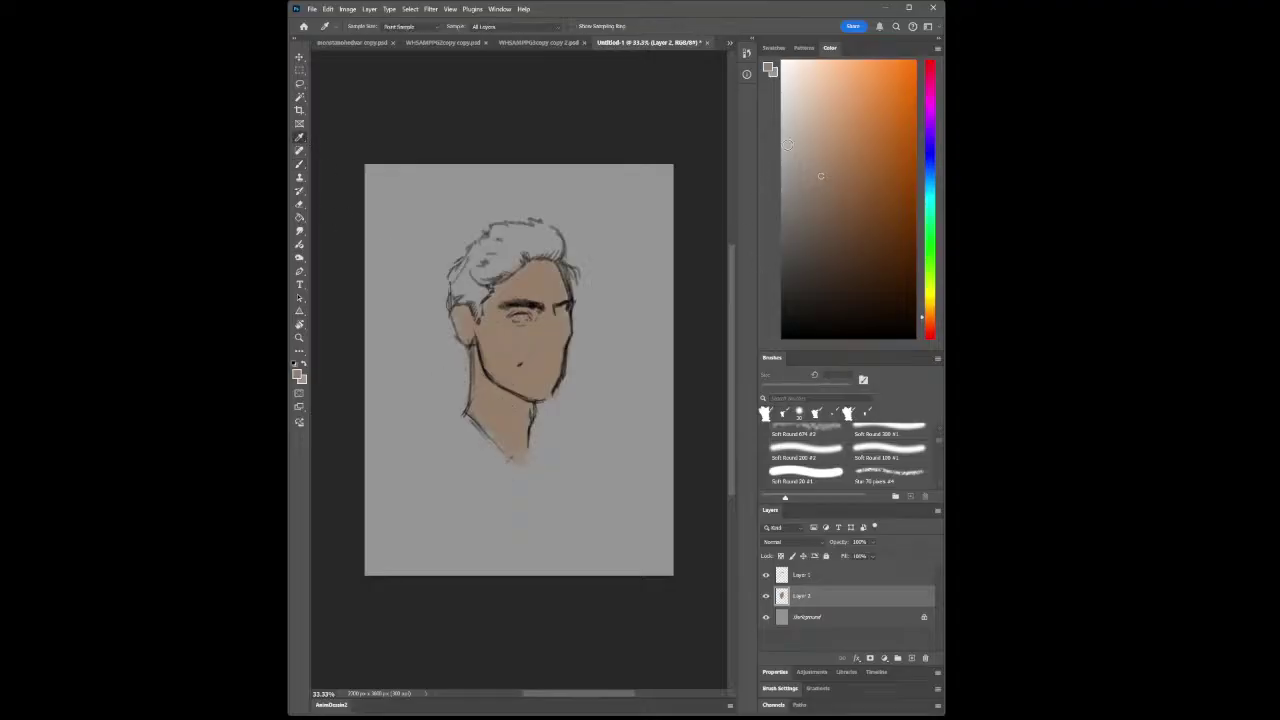
drag(813, 157, 798, 136)
click(299, 166)
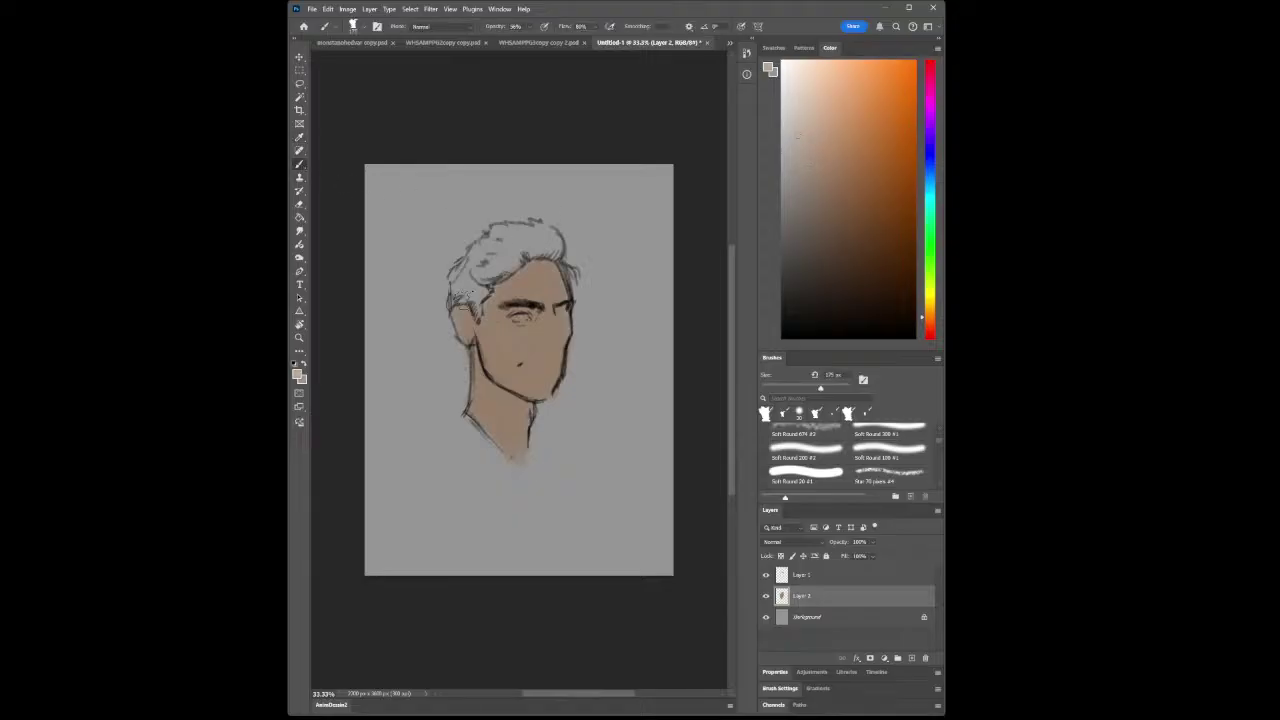
key(bracketleft)
key(bracketleft)
key(bracketleft)
key(bracketleft)
key(bracketleft)
key(bracketleft)
key(bracketleft)
key(bracketleft)
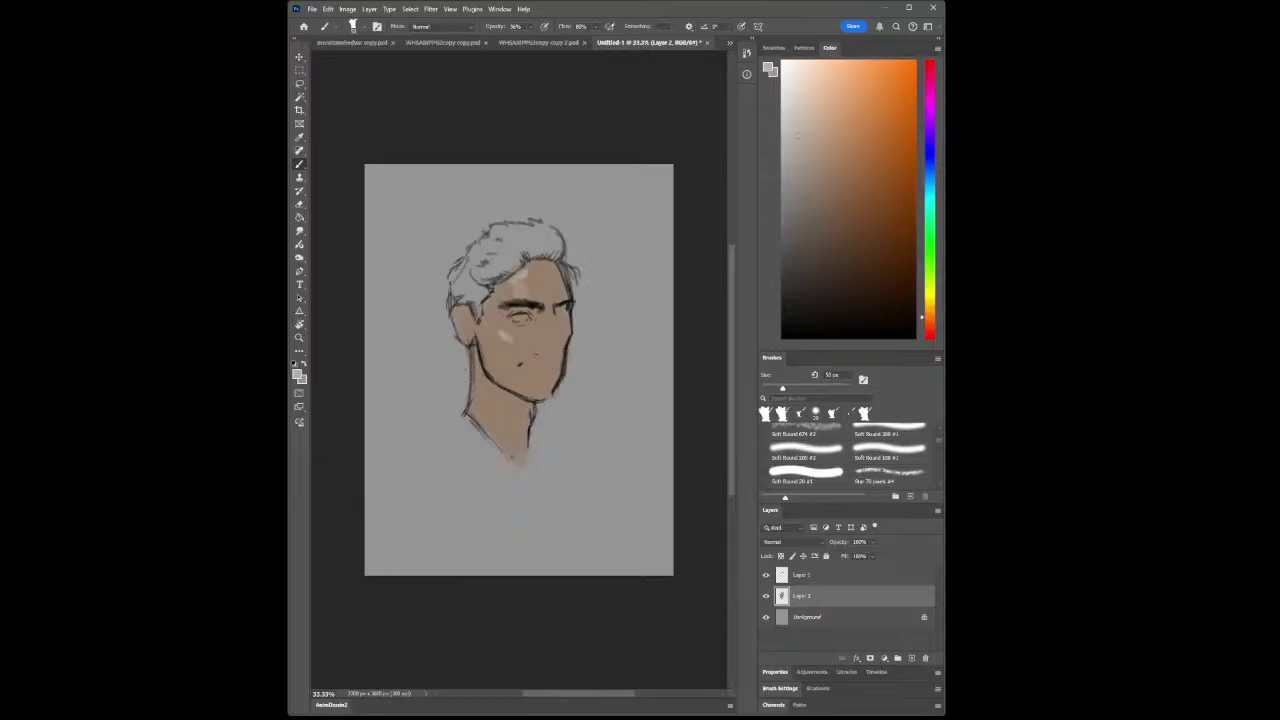
Reduce the brush to 35 px and paint a small highlight along the side of the nose
key(bracketleft)
key(bracketleft)
key(bracketleft)
drag(534, 330, 536, 345)
Sample the base skin tone near the temple and soften the forehead highlight with the brush
scroll(519, 380, up, 1)
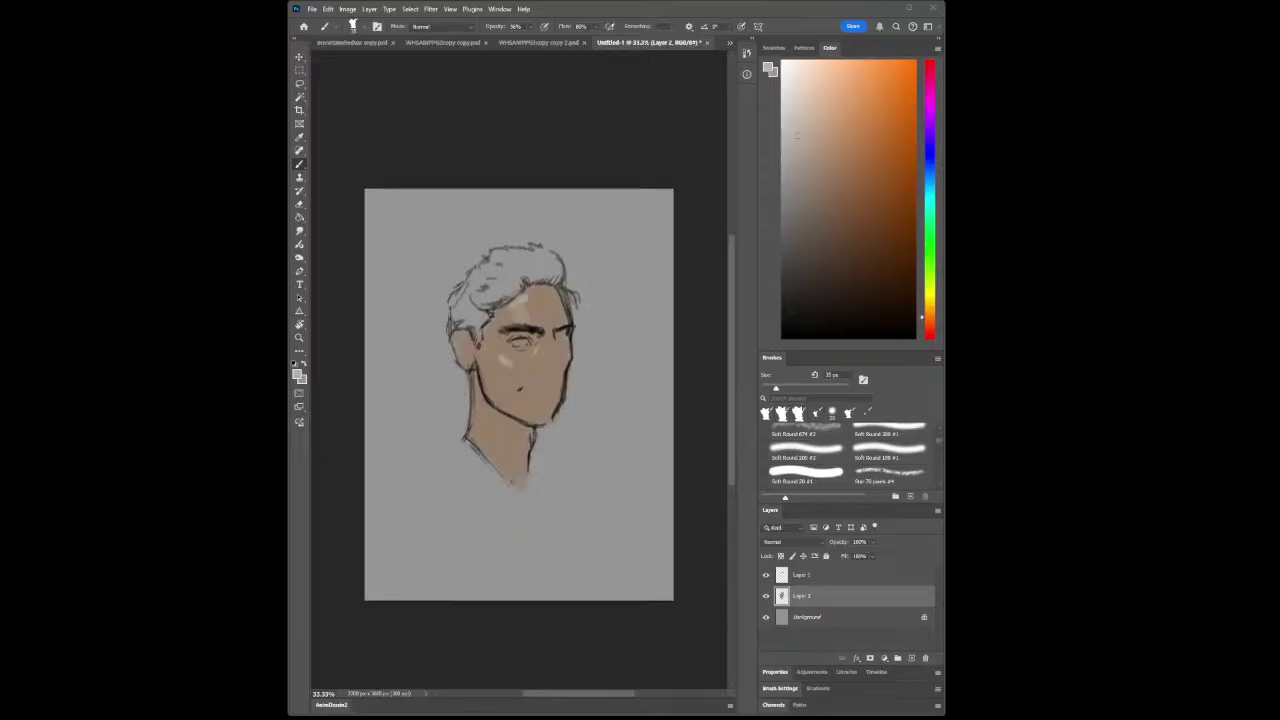
click(299, 338)
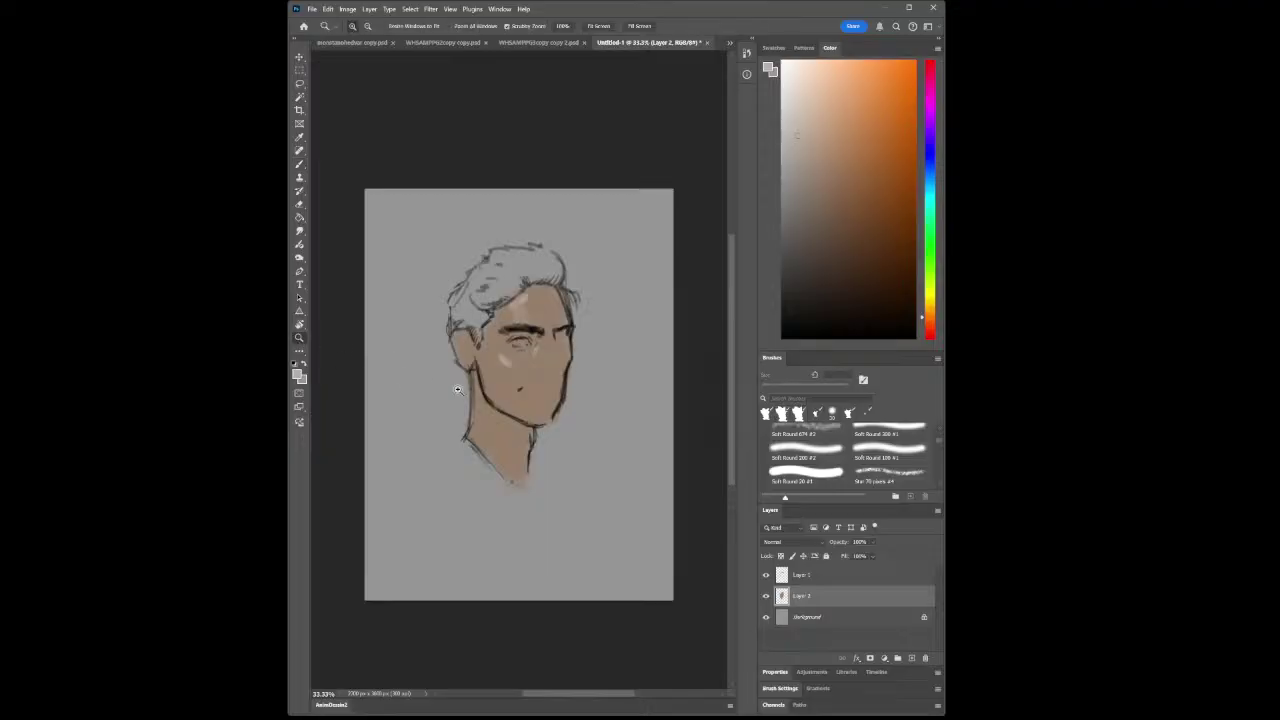
drag(496, 388, 514, 394)
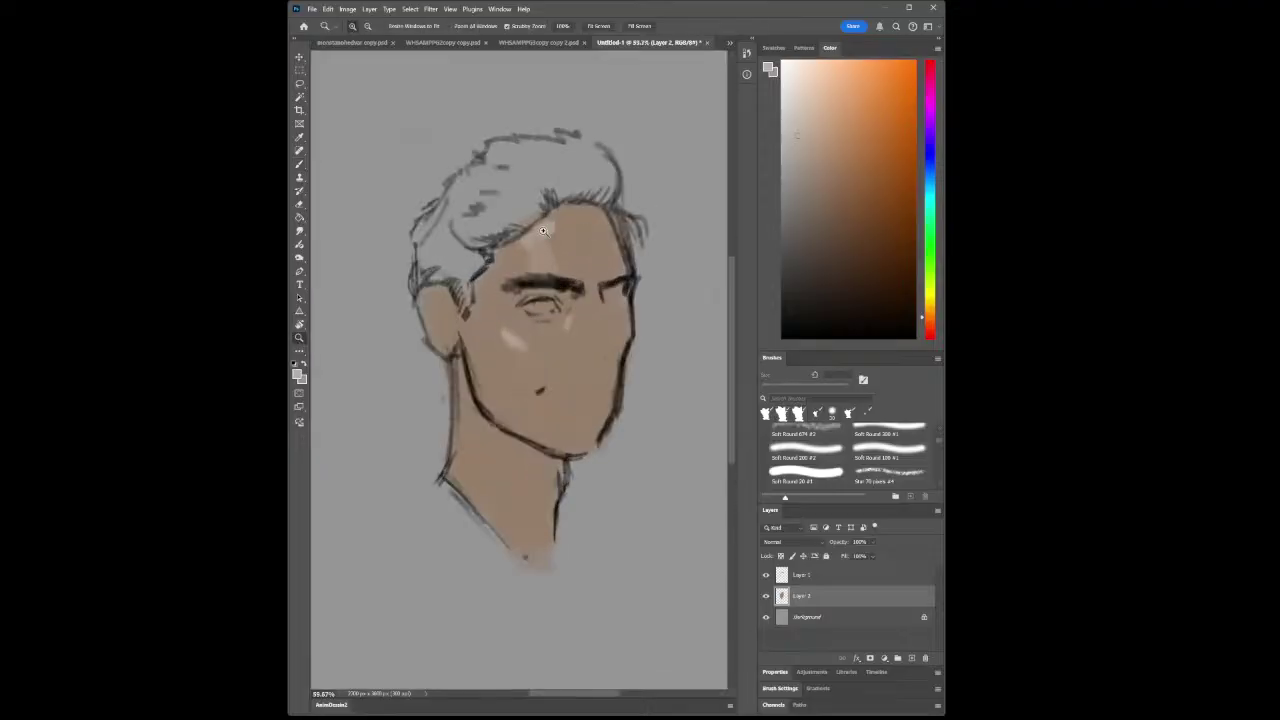
click(299, 139)
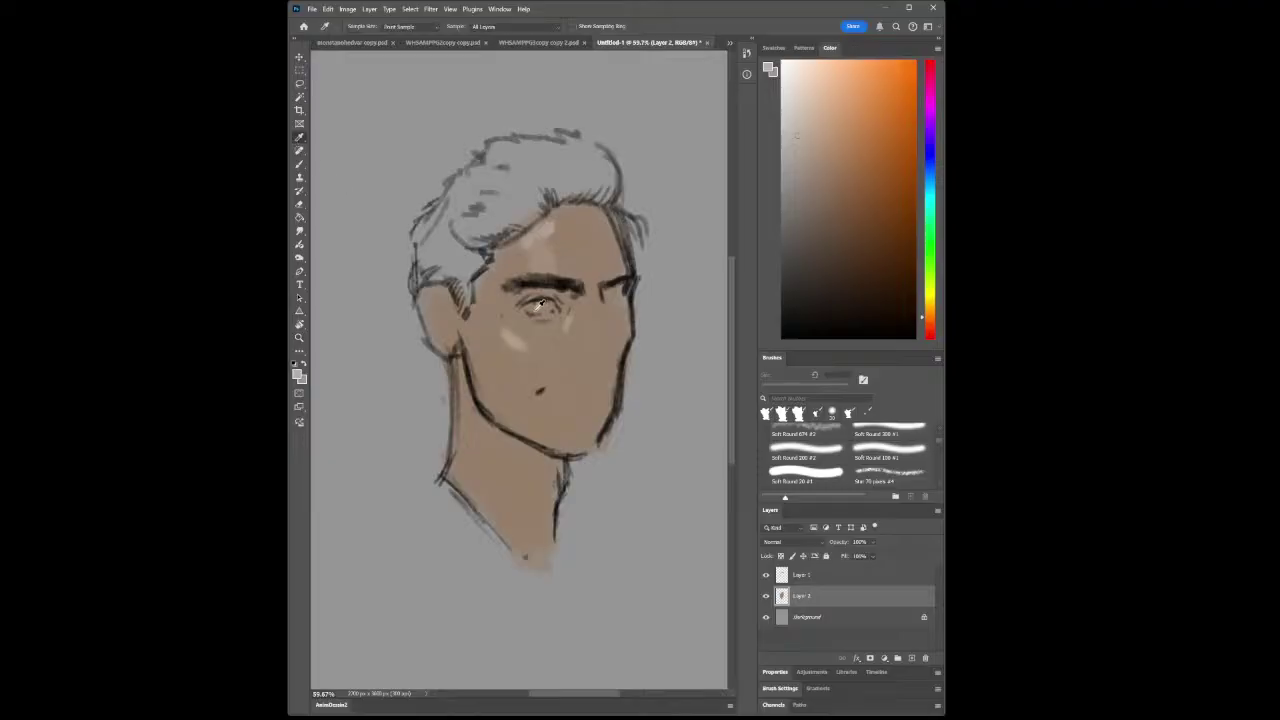
click(506, 258)
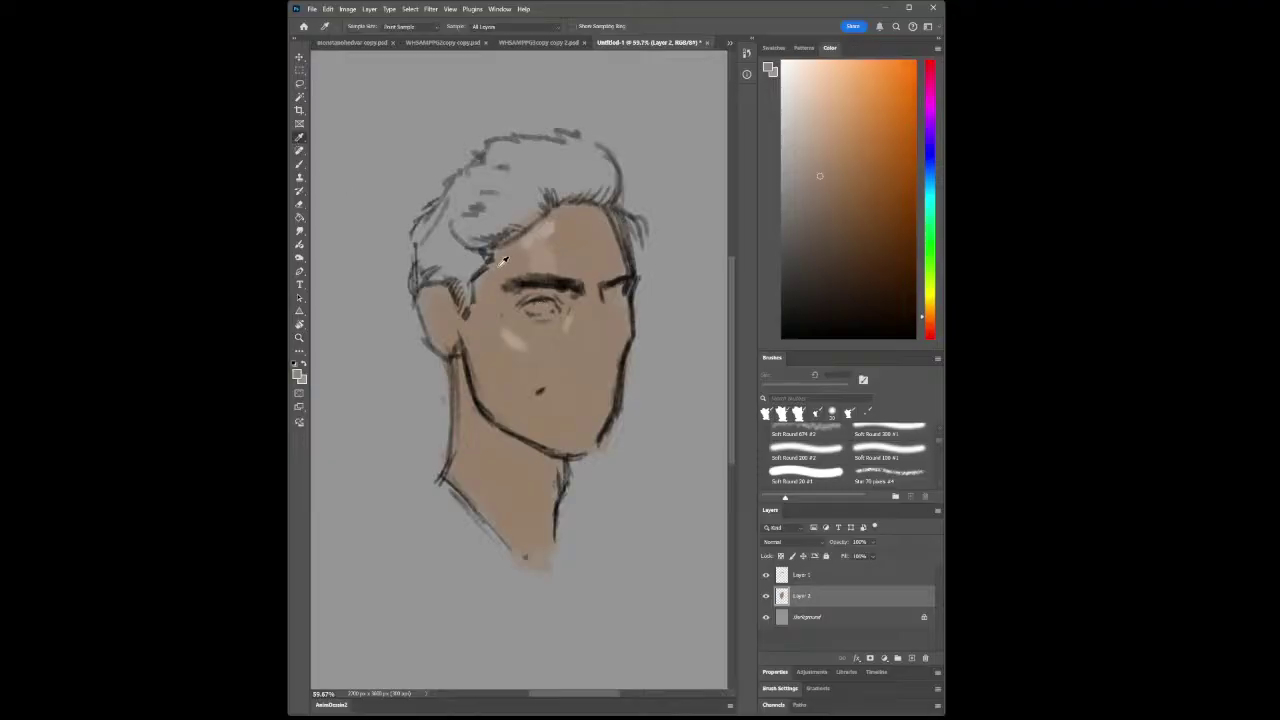
click(299, 164)
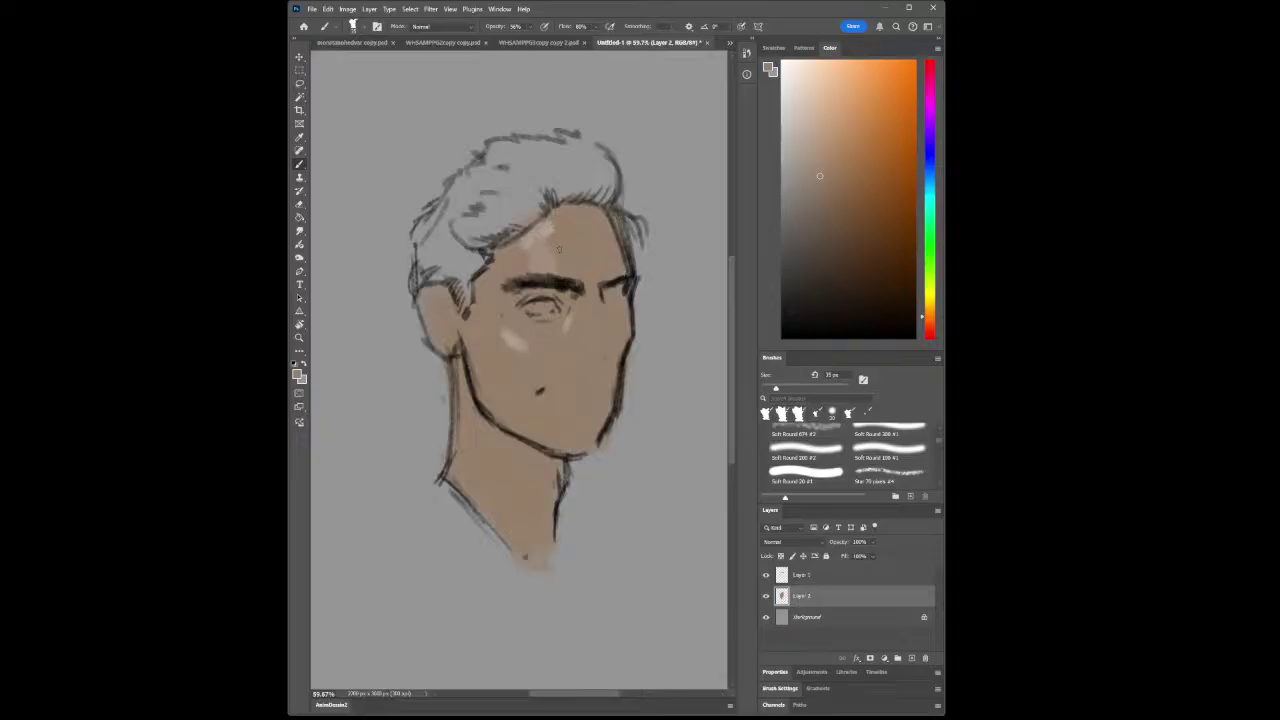
Sample the near-black eyebrow colour and draw the nose bridge line on Layer 1 with a 25 px brush
click(299, 338)
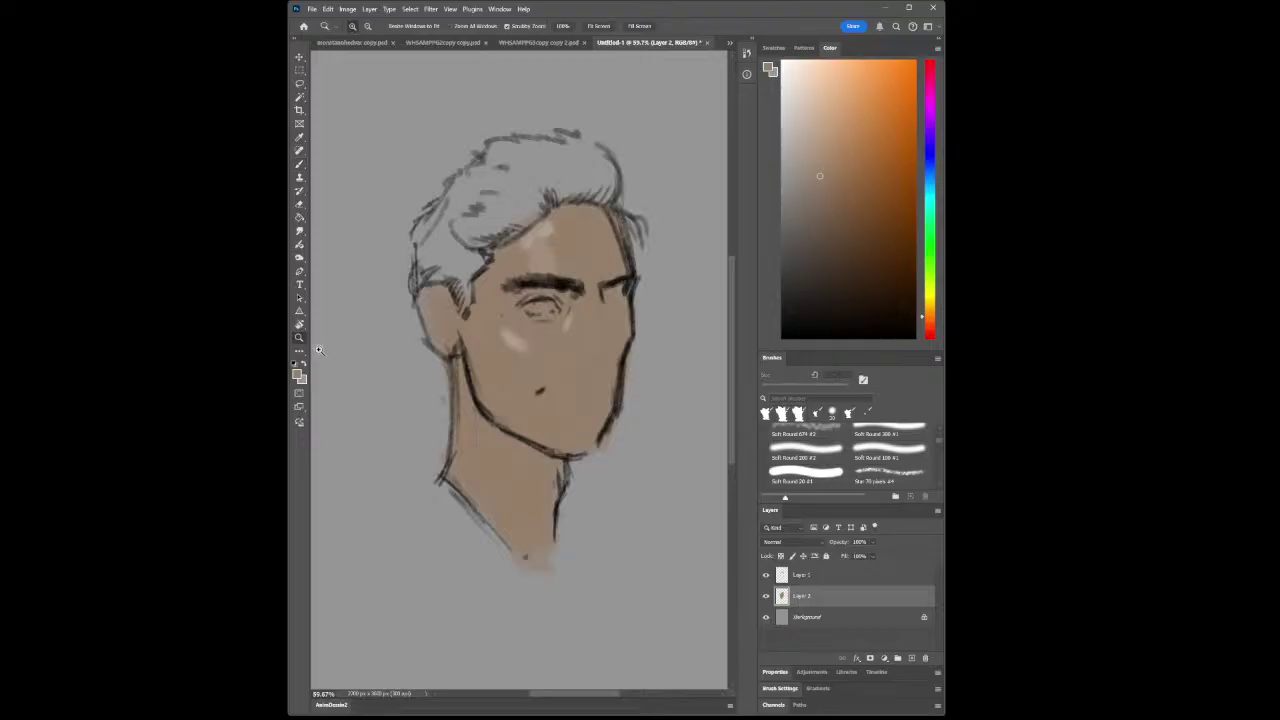
alt+click(522, 396)
drag(573, 388, 600, 391)
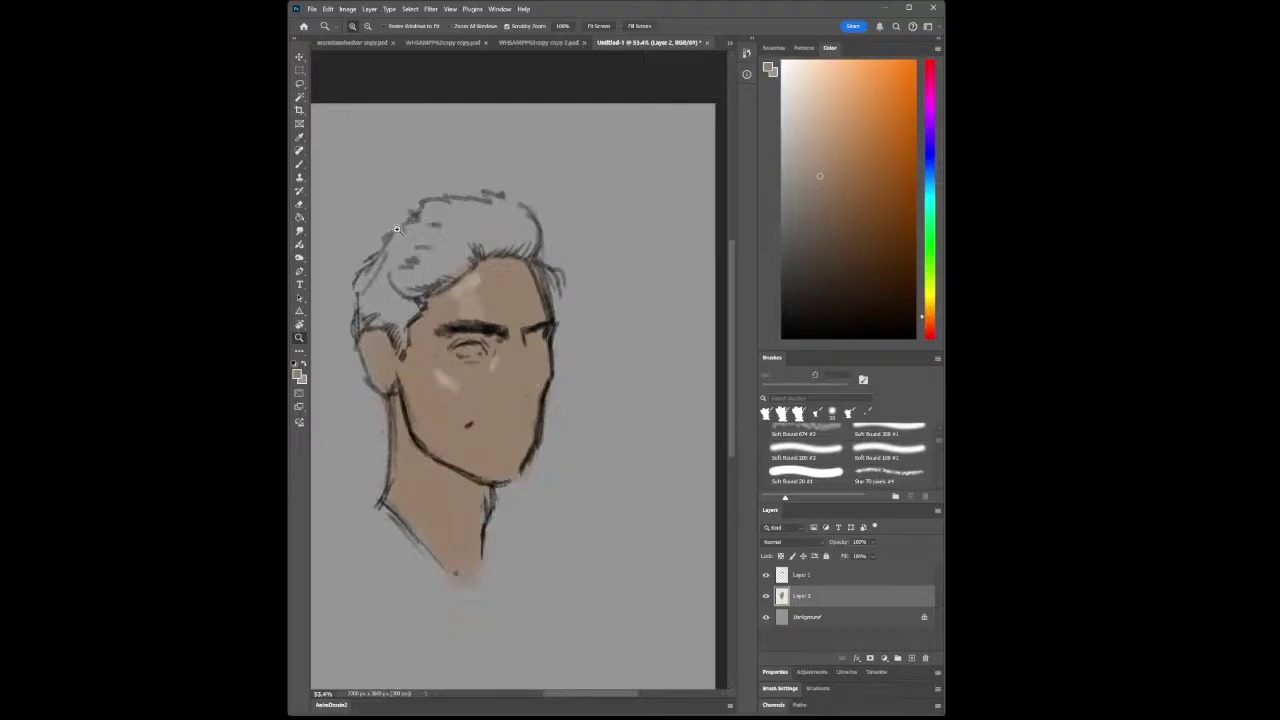
click(299, 139)
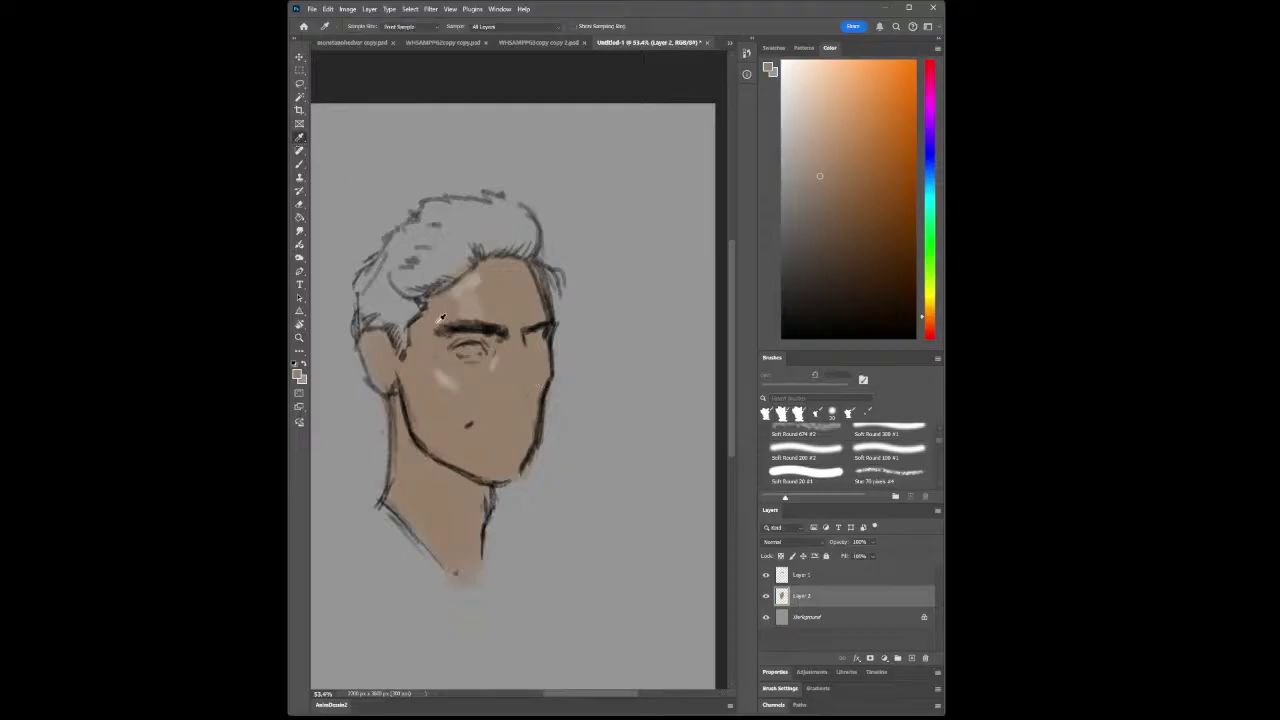
click(491, 332)
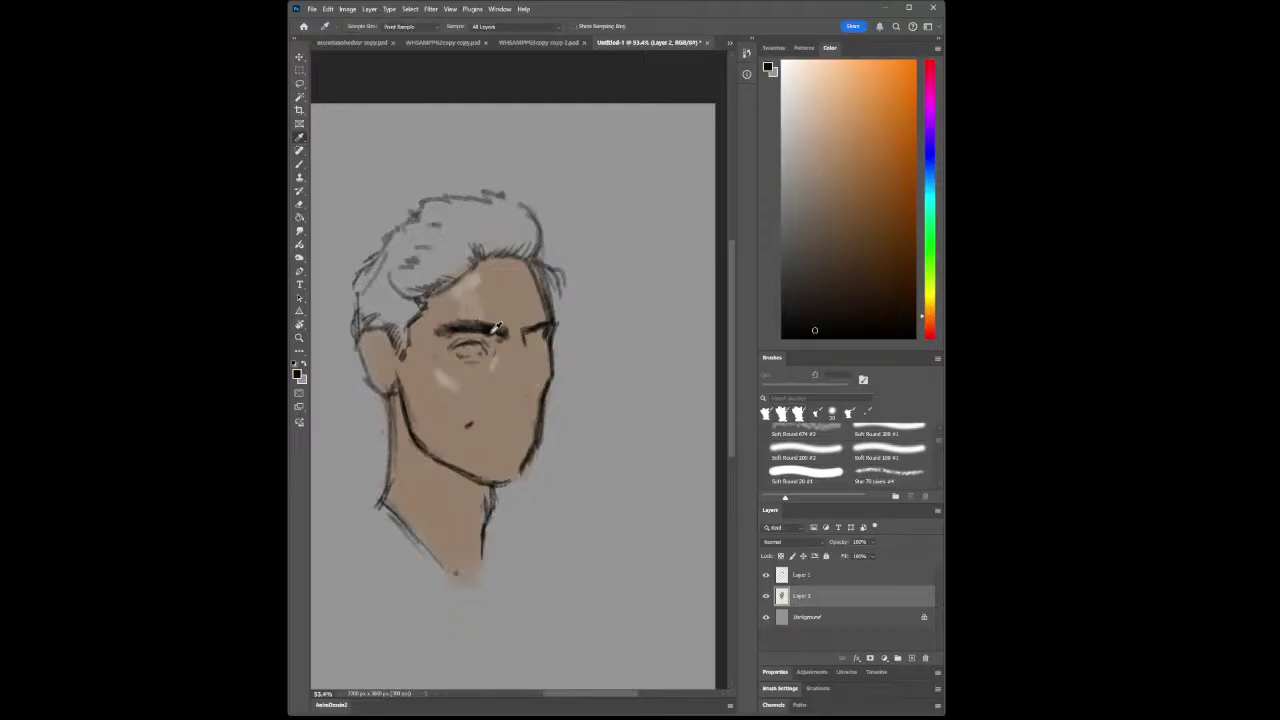
click(300, 165)
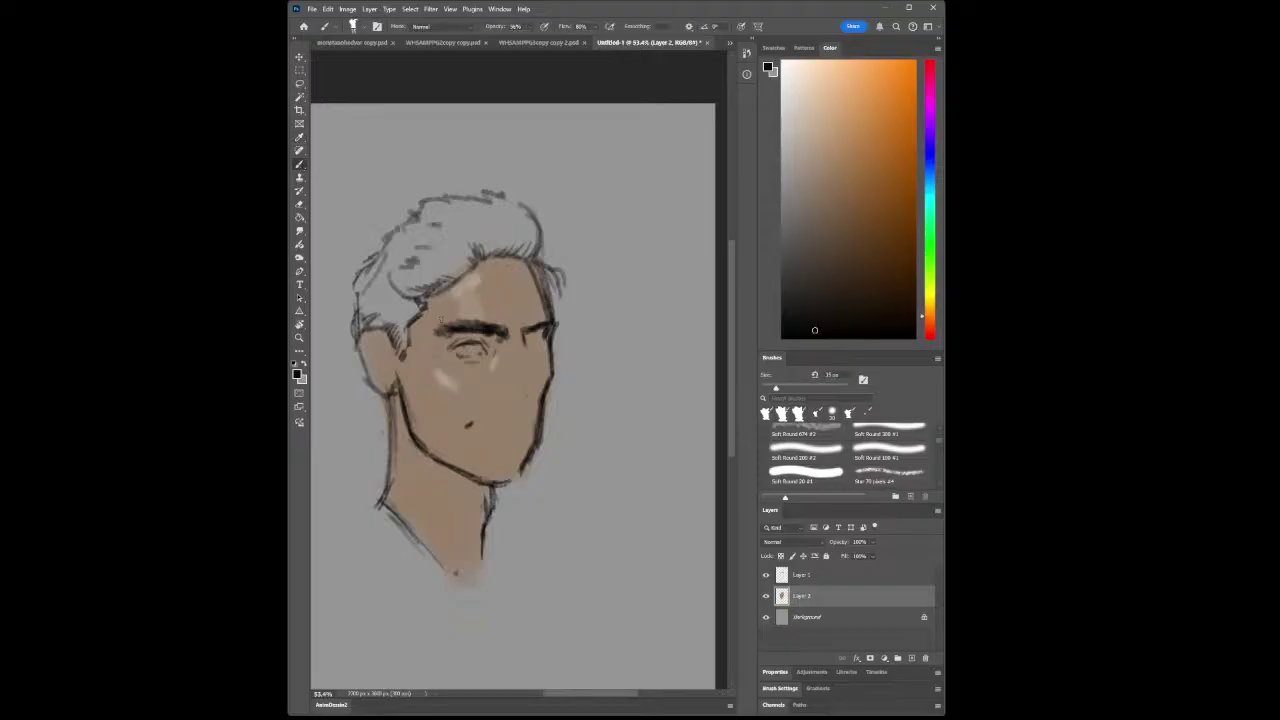
click(786, 576)
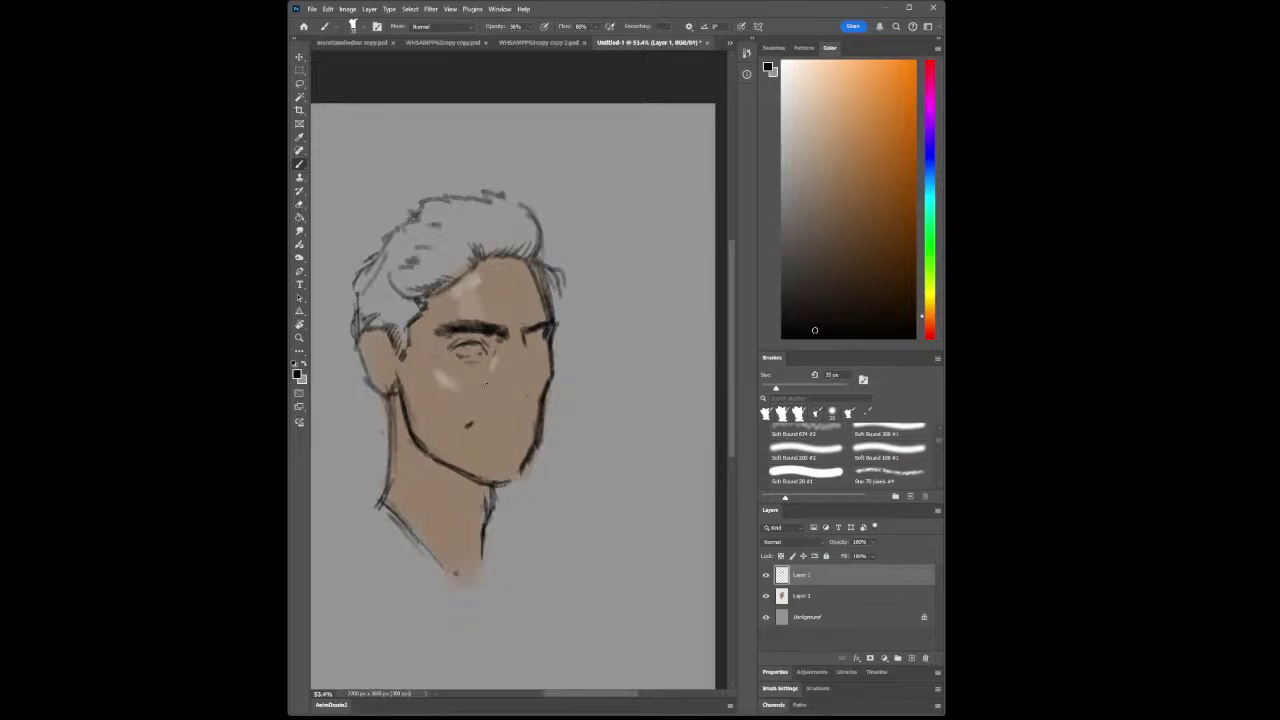
key(bracketleft)
key(bracketleft)
click(521, 343)
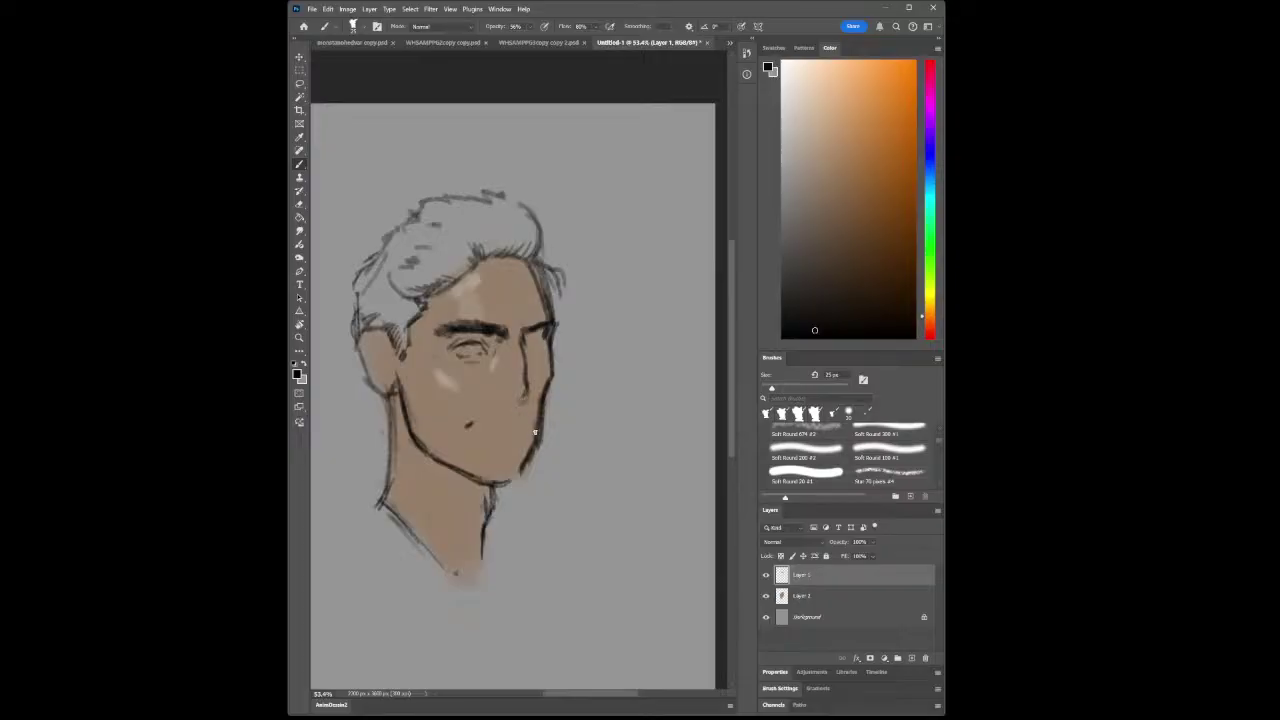
drag(533, 432, 531, 418)
Draw the shirt's neckline and the outer collar edge around the base of the neck with the near-black 25 px brush
mouse_move(378, 500)
mouse_down()
mouse_move(434, 568)
mouse_move(413, 556)
mouse_move(474, 567)
mouse_up()
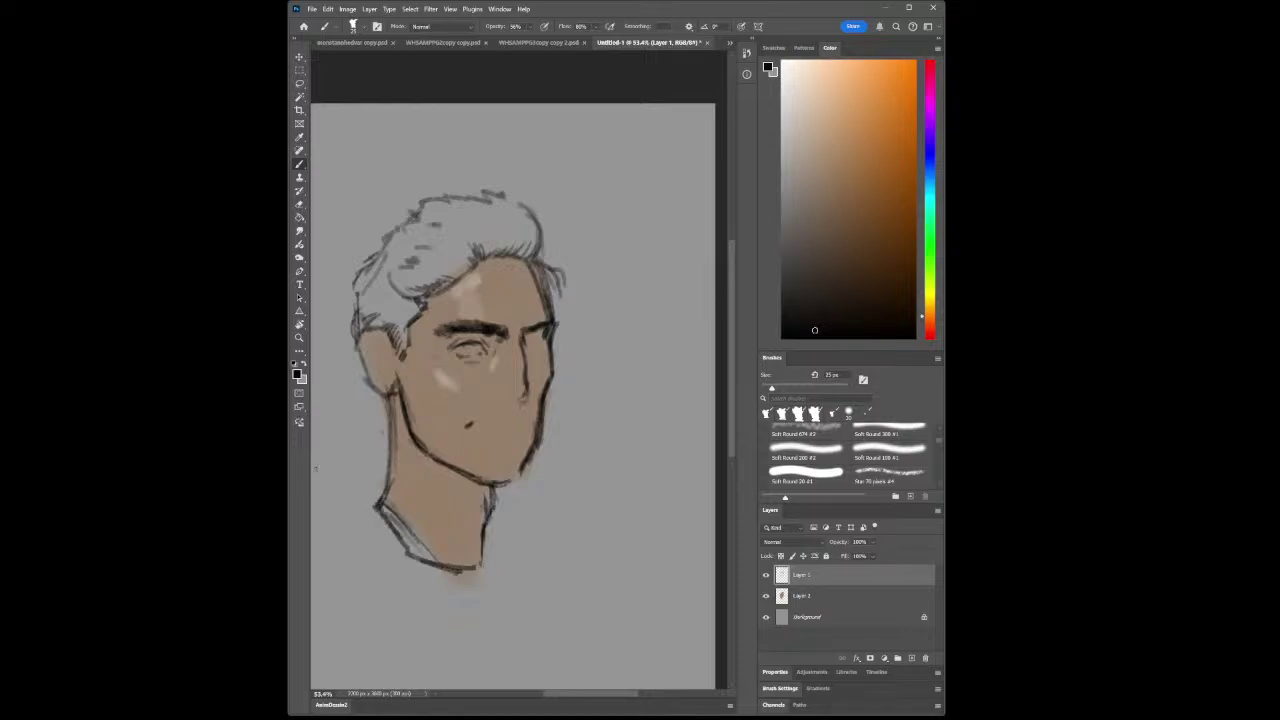
mouse_move(379, 490)
mouse_down()
mouse_move(354, 511)
mouse_move(376, 562)
mouse_move(418, 589)
mouse_up()
drag(484, 549, 495, 580)
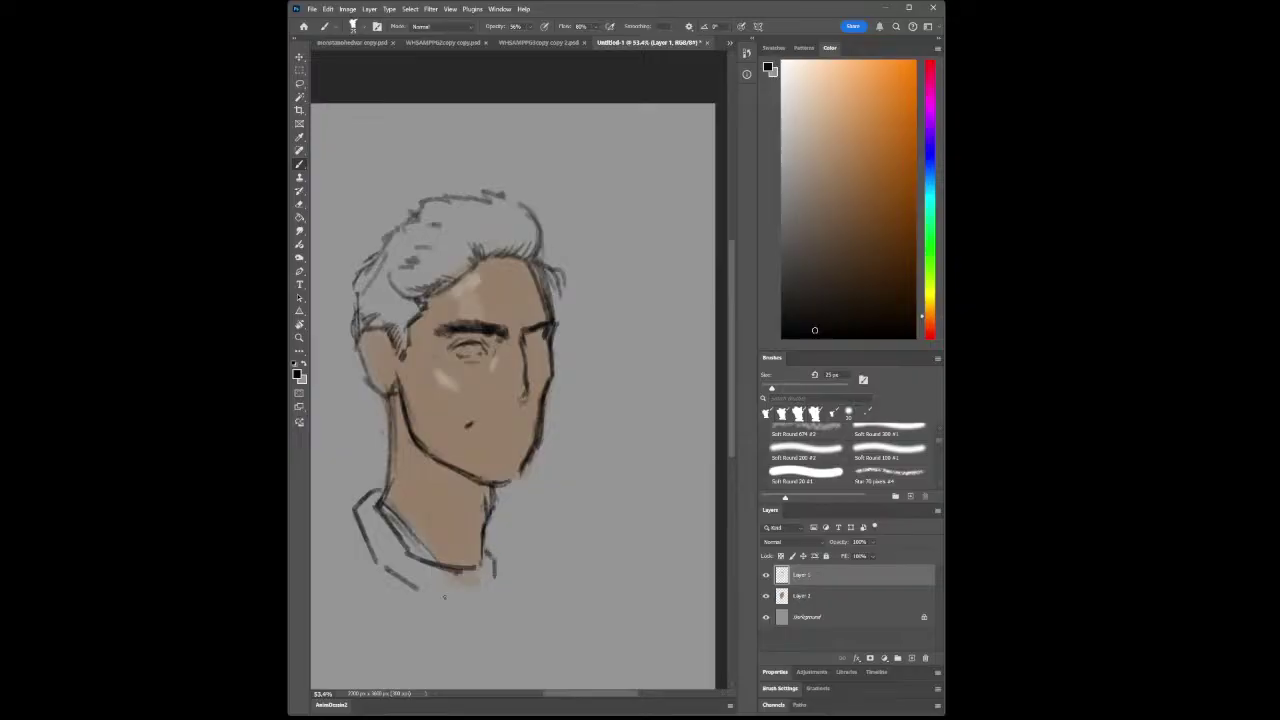
drag(418, 593, 477, 591)
Sample a skin tone from the forehead and shift it to a muted greyish green for the shadows
click(300, 339)
drag(436, 440, 350, 436)
drag(471, 421, 468, 476)
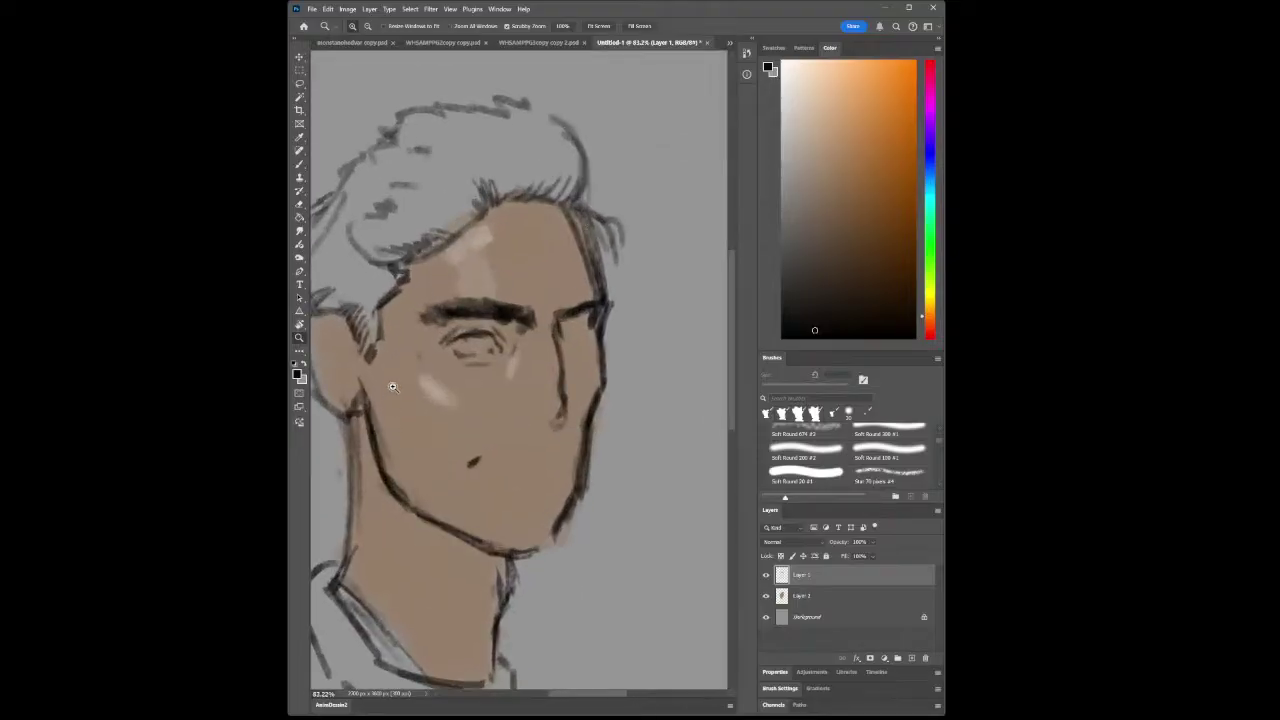
click(299, 137)
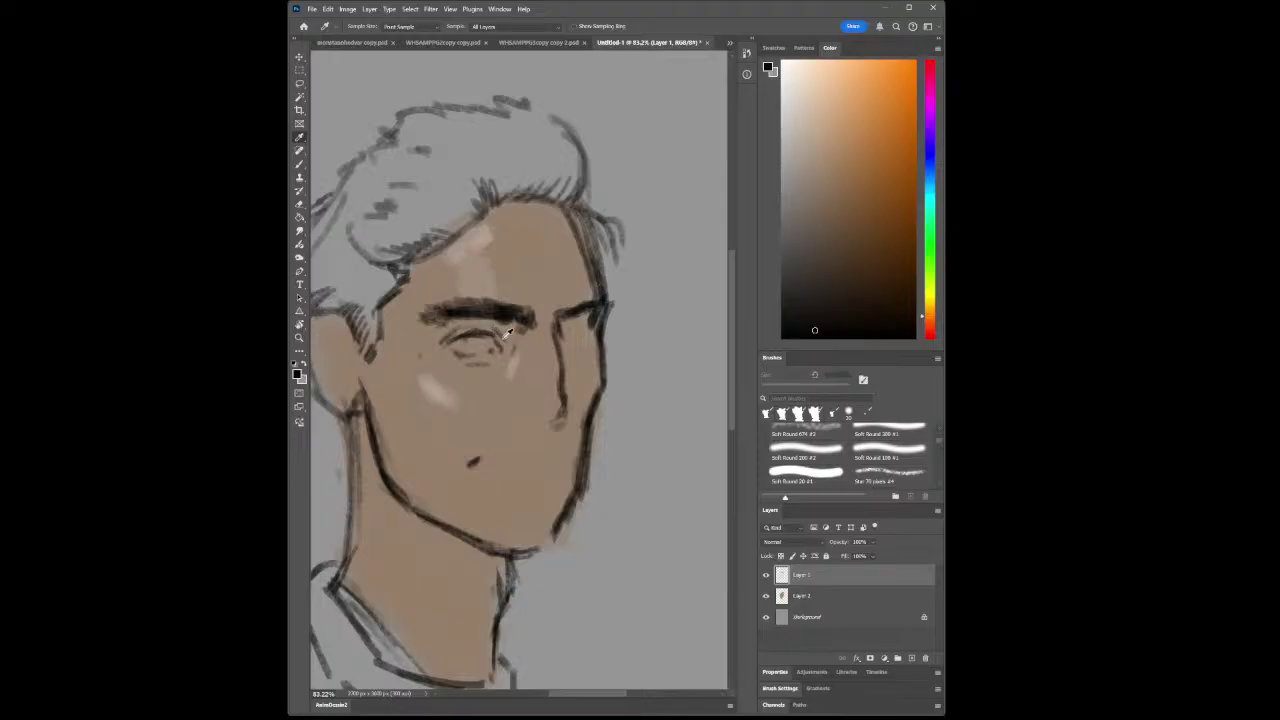
click(531, 280)
click(926, 256)
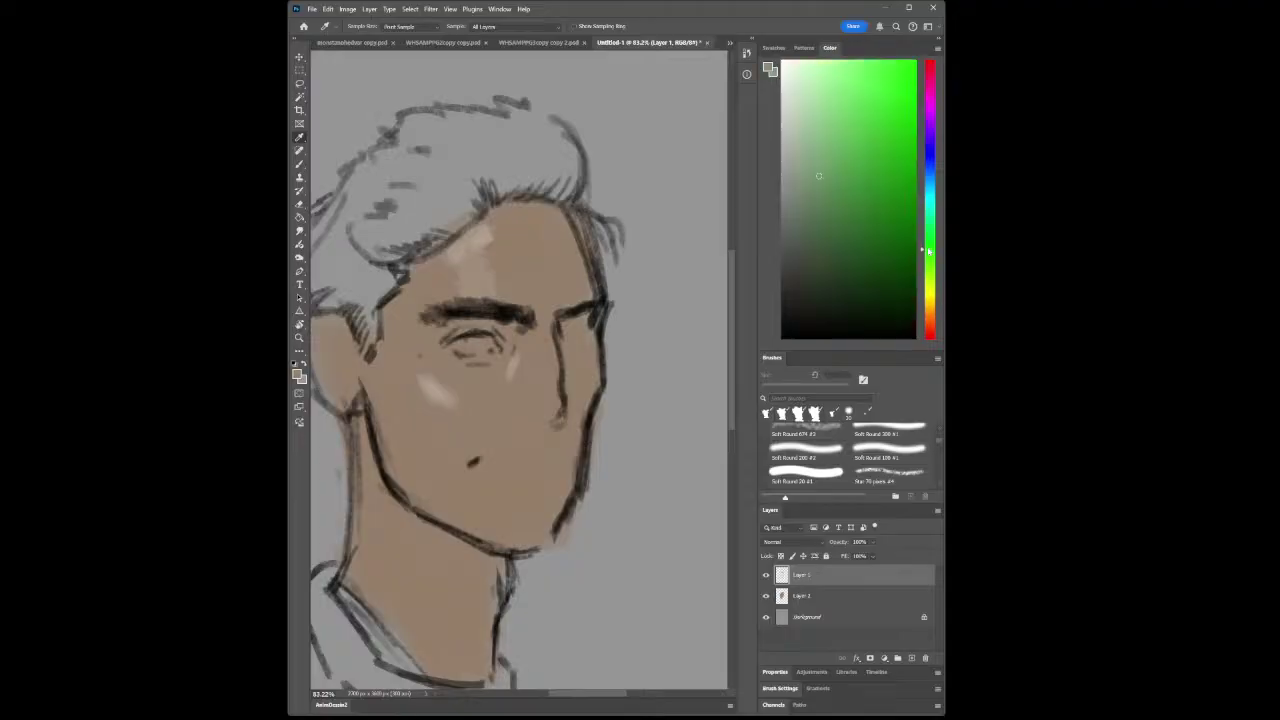
drag(815, 186, 805, 206)
Add a new layer above the skin layer, clip it to the skin, and set its blend mode to Multiply
click(806, 598)
click(913, 657)
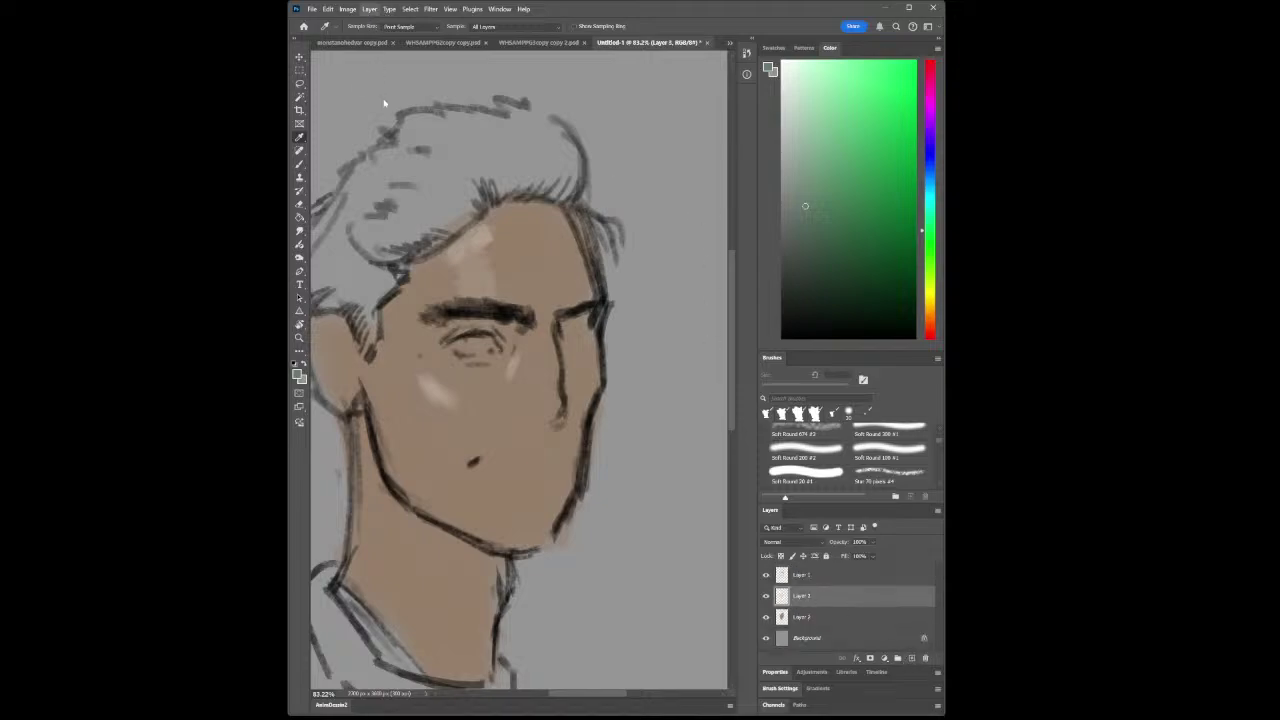
key(ctrl+alt+g)
scroll(800, 545, down, 3)
Enlarge the brush and paint greyish green shadows on the far cheek and the far side of the forehead
click(299, 164)
key(bracketright)
key(bracketright)
key(bracketright)
key(bracketright)
key(bracketright)
key(bracketright)
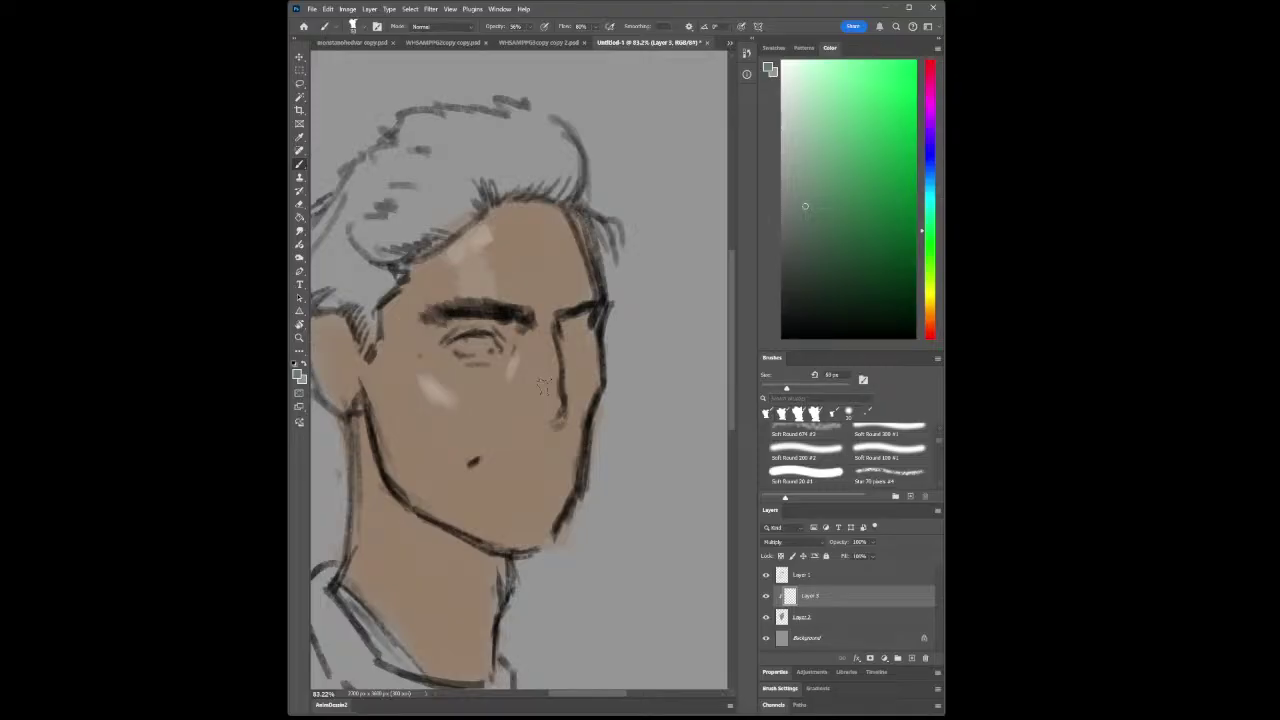
mouse_move(582, 358)
mouse_down()
mouse_move(588, 410)
mouse_move(572, 398)
mouse_move(563, 460)
mouse_up()
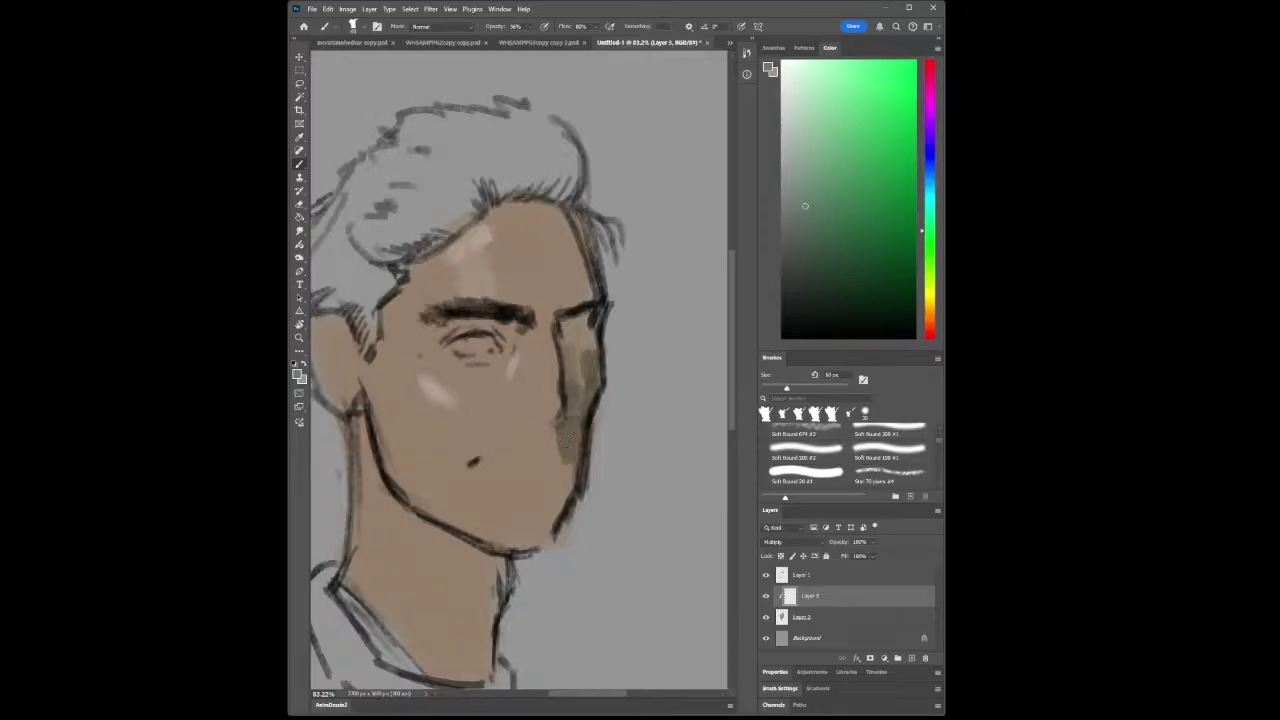
mouse_move(565, 265)
mouse_down()
mouse_move(554, 231)
mouse_move(575, 252)
mouse_move(561, 282)
mouse_move(569, 267)
mouse_move(518, 209)
mouse_move(552, 211)
mouse_move(582, 268)
mouse_move(583, 286)
mouse_move(568, 283)
mouse_move(595, 299)
mouse_move(580, 300)
mouse_up()
Choose a darker grey-green and deepen the shadow along the far side of the forehead and cheek
click(299, 338)
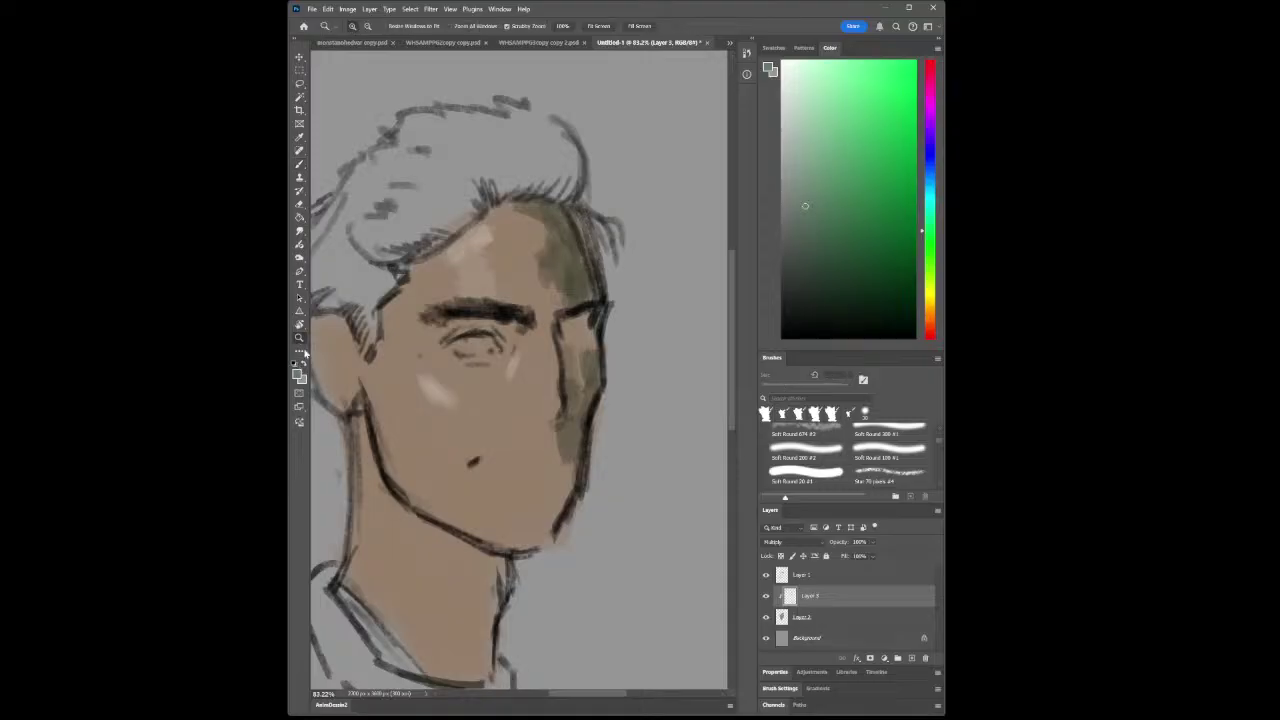
drag(485, 426, 457, 434)
click(516, 467)
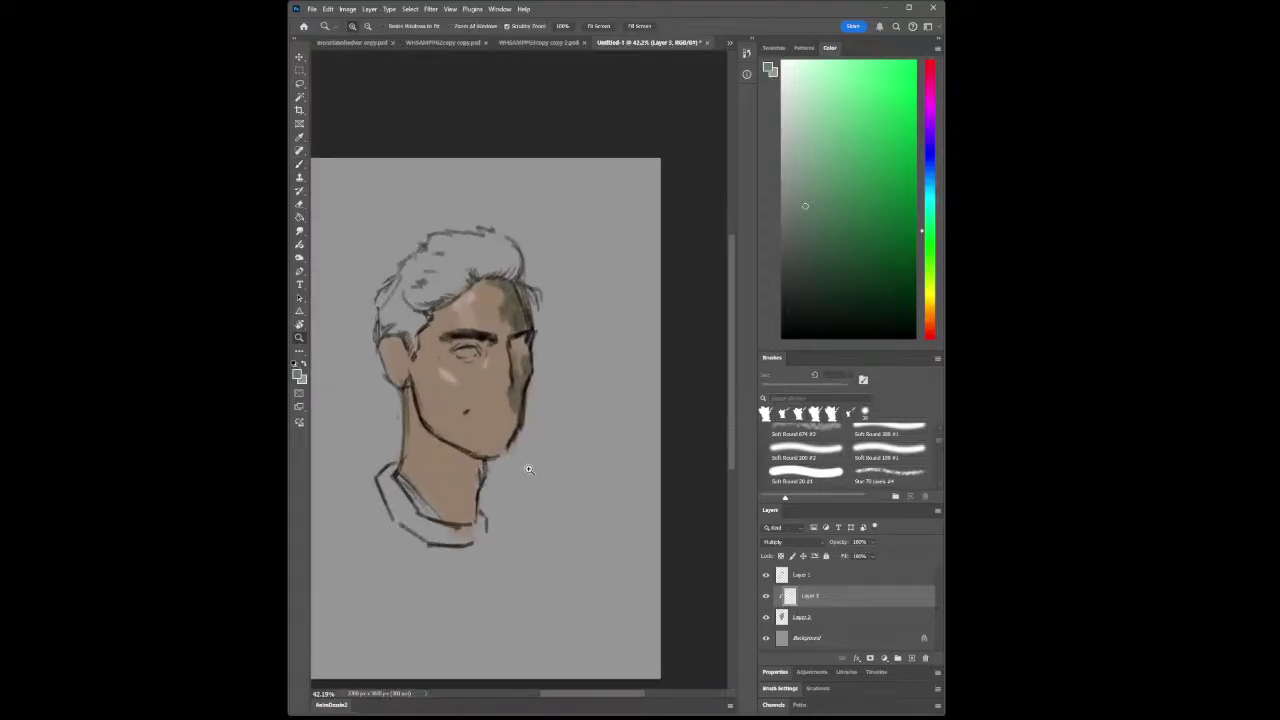
click(480, 430)
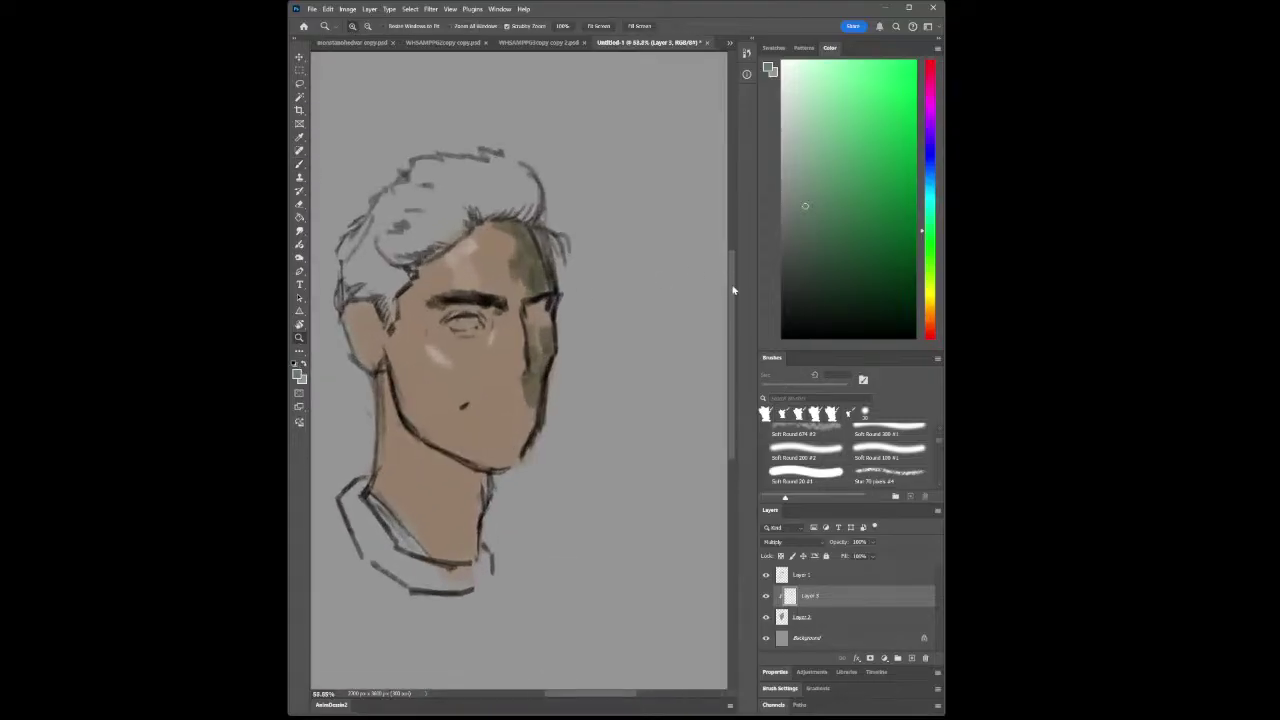
click(797, 231)
click(299, 165)
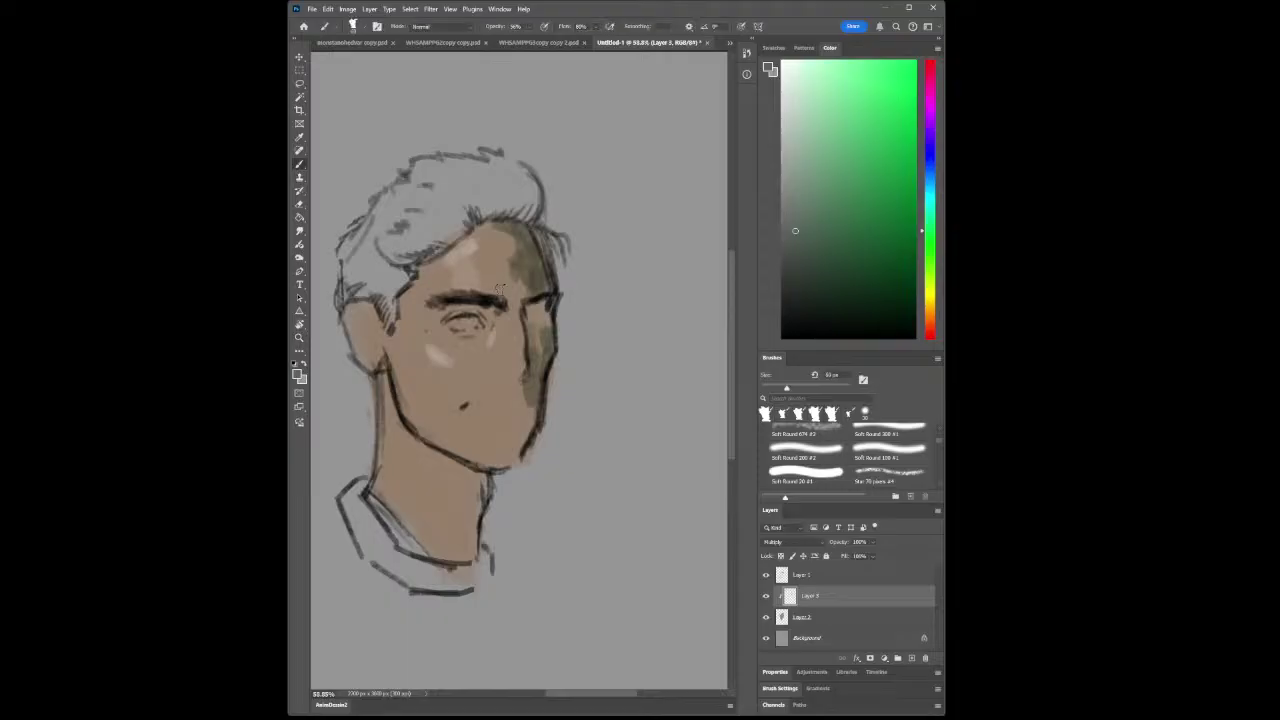
mouse_move(531, 255)
mouse_down()
mouse_move(538, 326)
mouse_move(554, 339)
mouse_move(543, 326)
mouse_move(549, 349)
mouse_move(531, 327)
mouse_move(535, 364)
mouse_up()
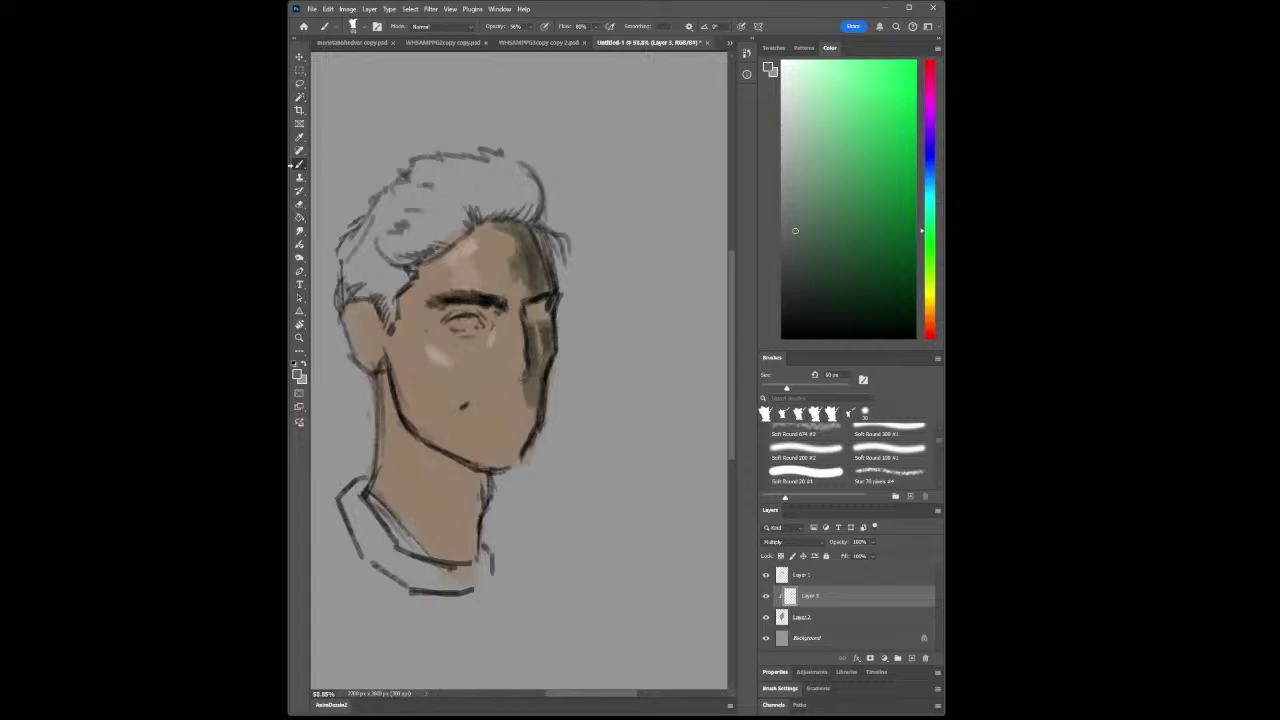
Choose a muted reddish grey and paint a shadow over the side of the nose
click(299, 137)
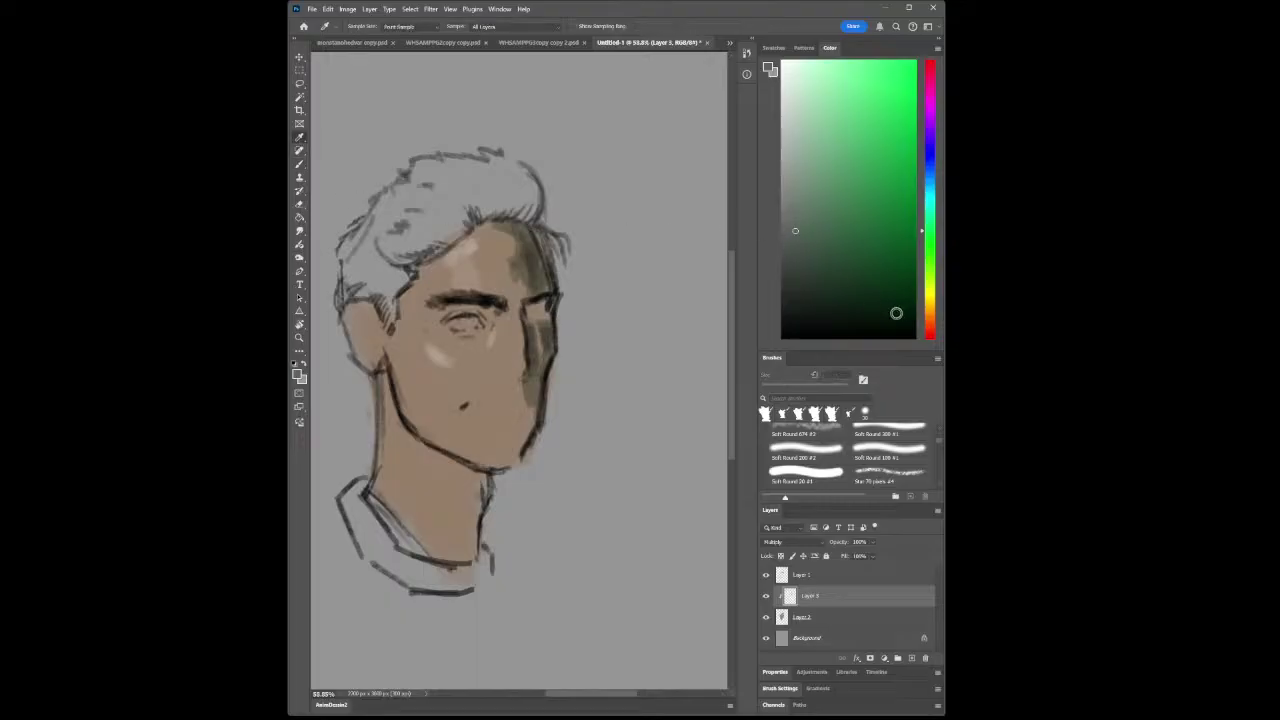
click(930, 331)
click(813, 238)
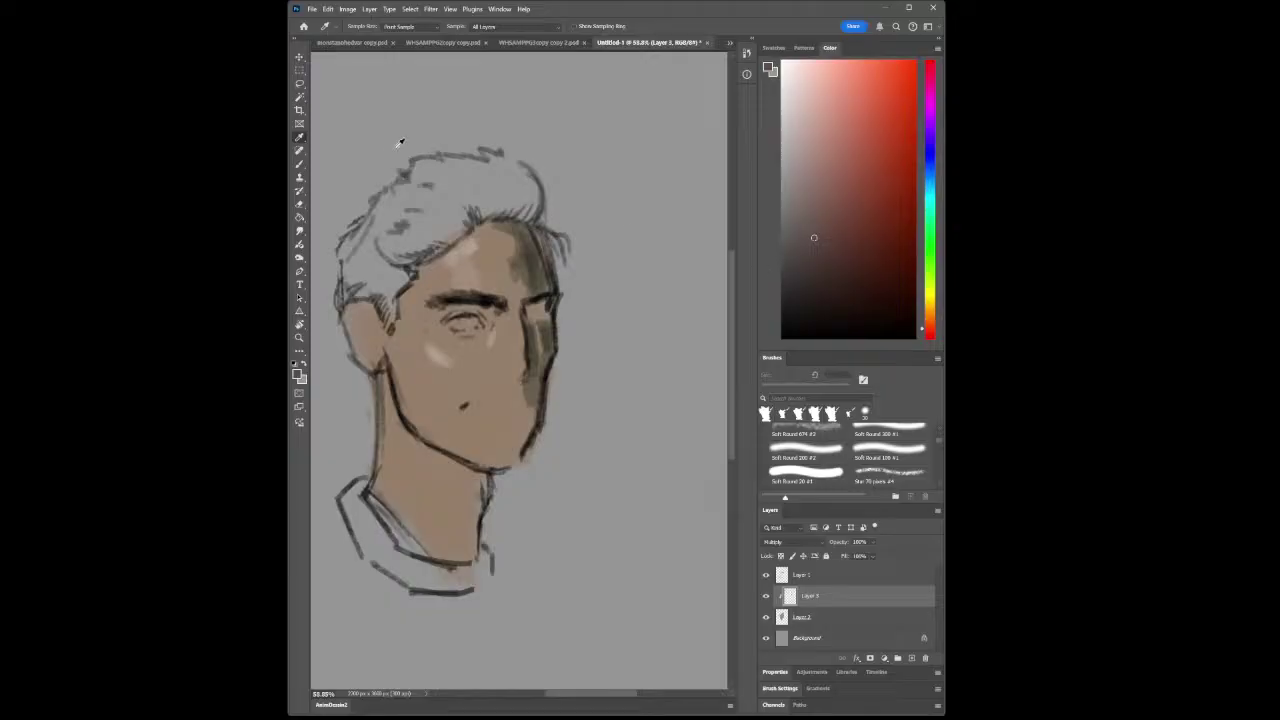
click(299, 164)
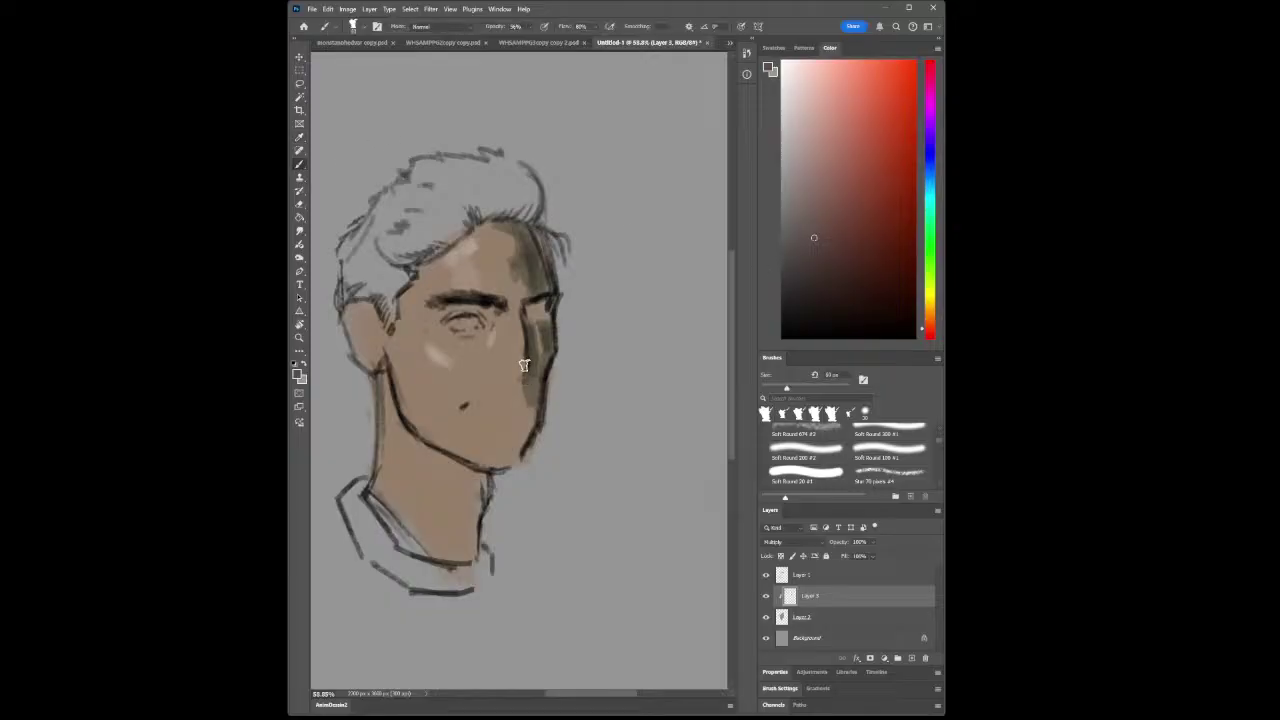
mouse_move(507, 333)
mouse_down()
mouse_move(520, 350)
mouse_move(509, 344)
mouse_up()
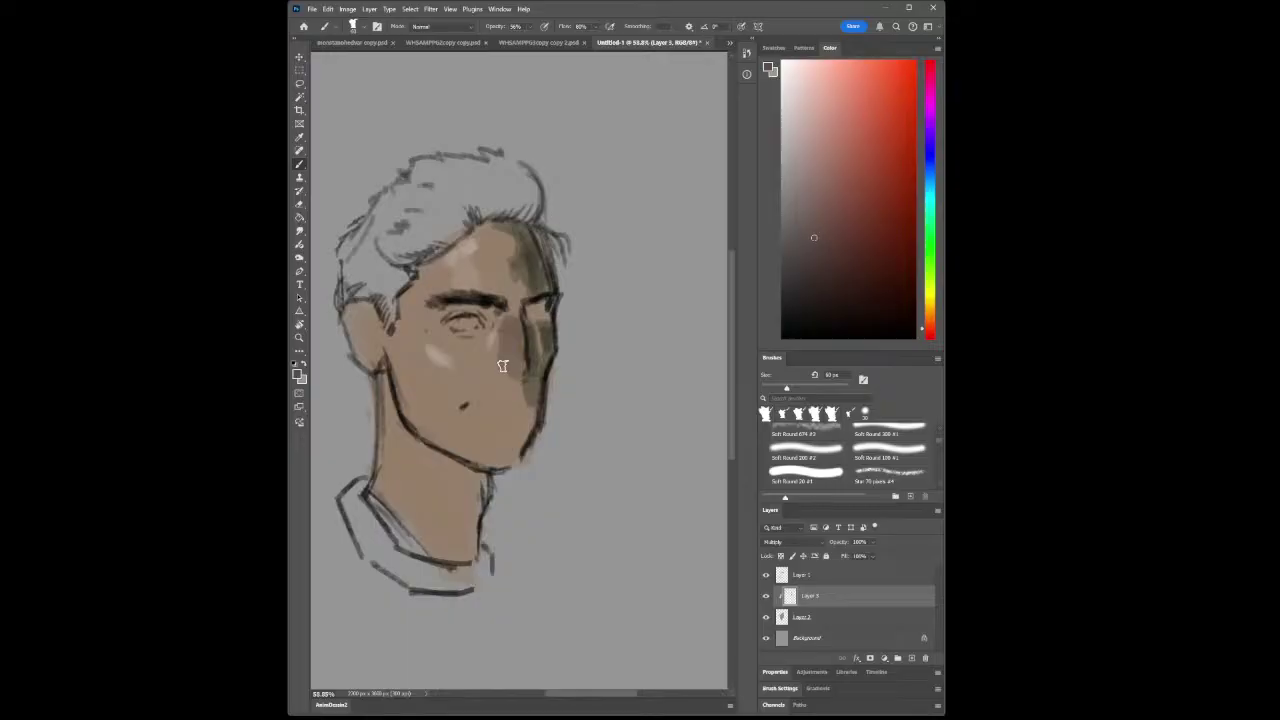
Sample the forehead highlight colour, add a new layer above the Multiply layer, and place a nose-tip highlight with a smaller brush
click(299, 137)
click(455, 252)
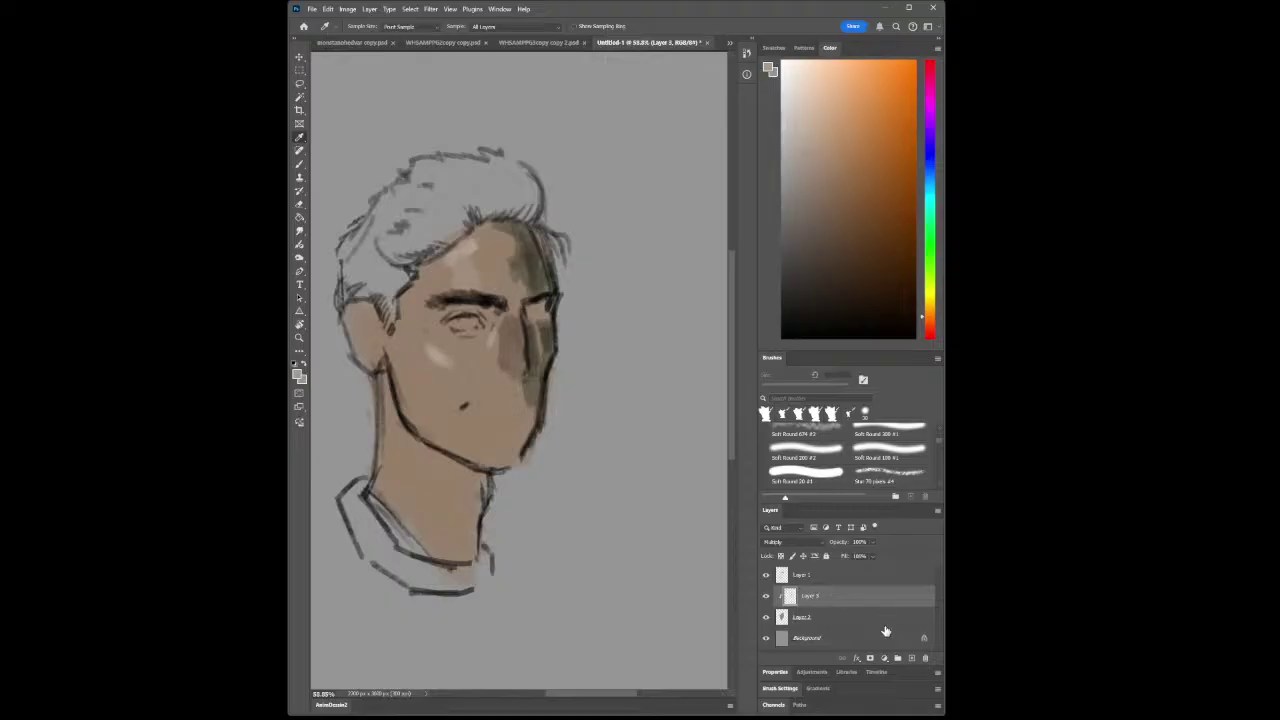
click(912, 659)
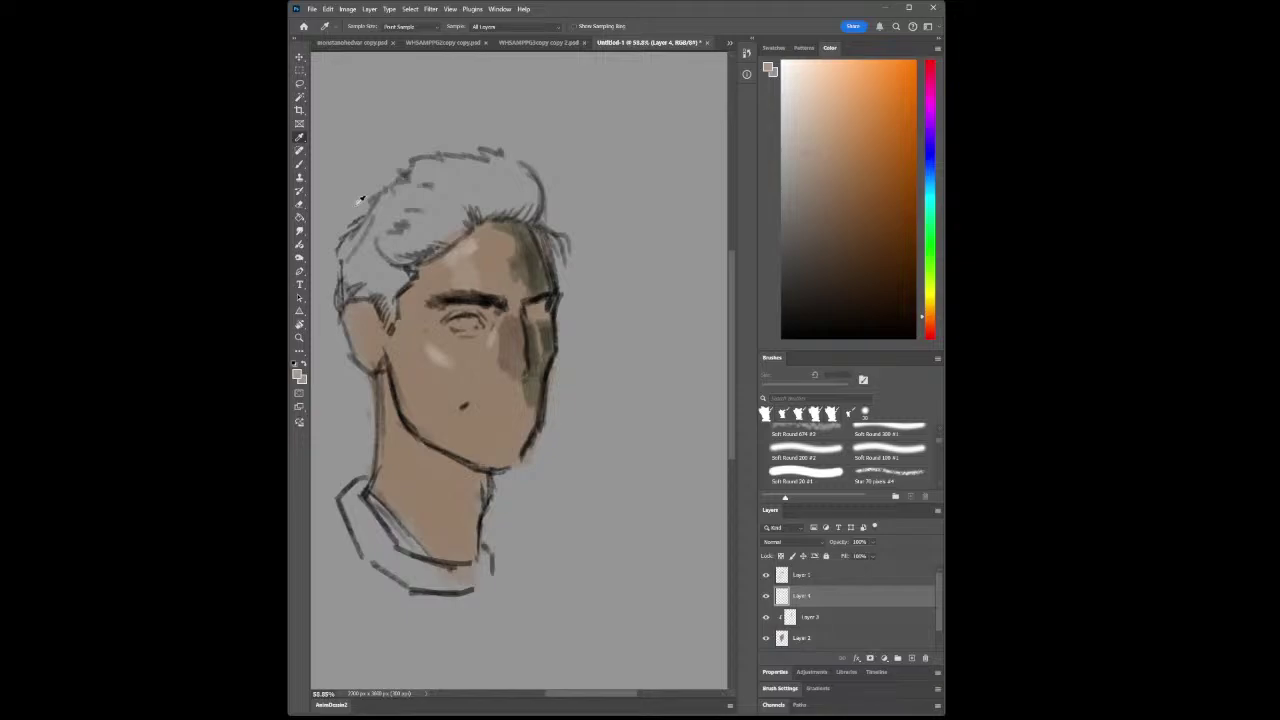
click(299, 163)
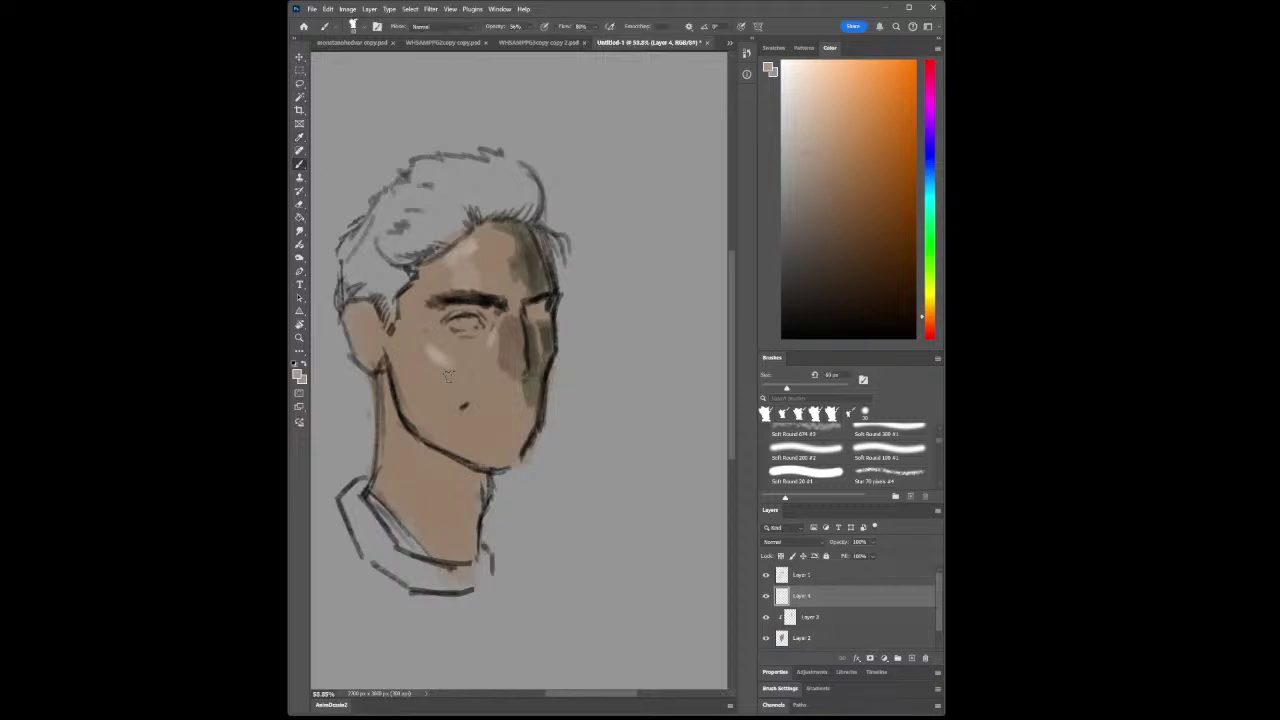
key(bracketleft)
key(bracketleft)
key(bracketleft)
Choose a paler beige and brighten the nose-tip highlight, reducing the brush to 9 px for the fine detail
click(299, 338)
mouse_move(512, 377)
mouse_down()
mouse_move(470, 378)
mouse_move(545, 378)
mouse_up()
drag(790, 133, 793, 120)
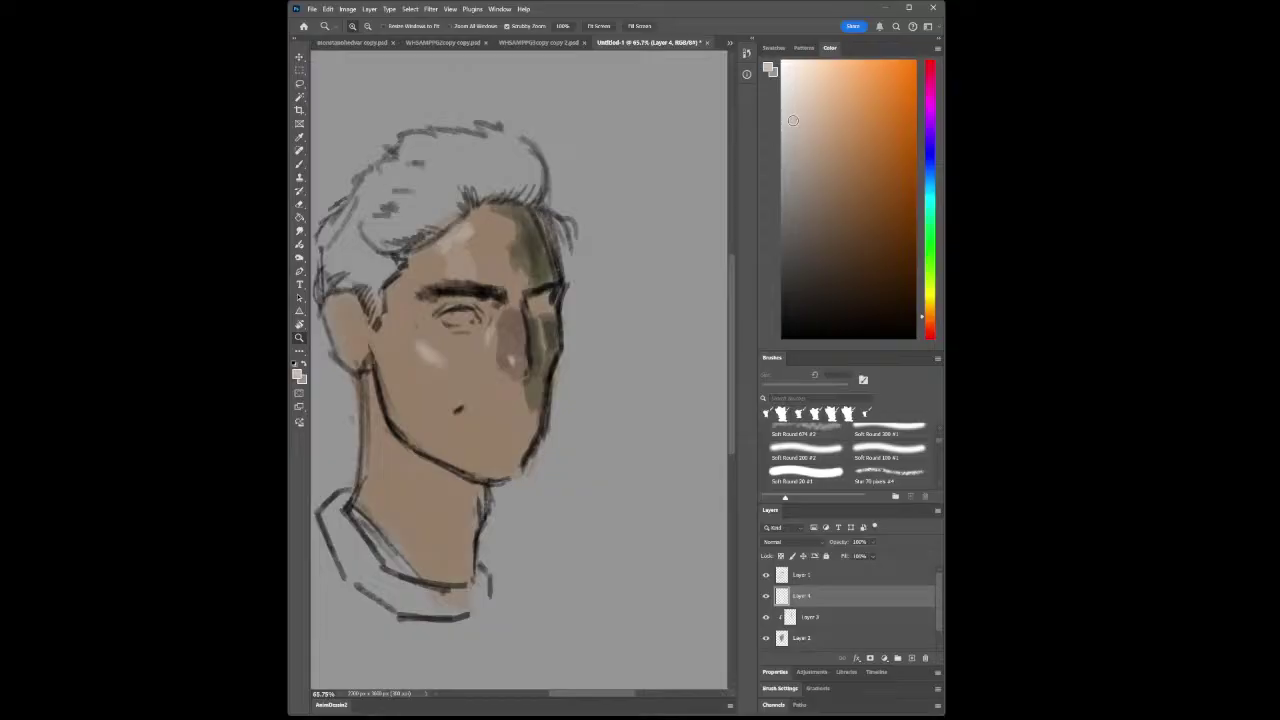
key(b)
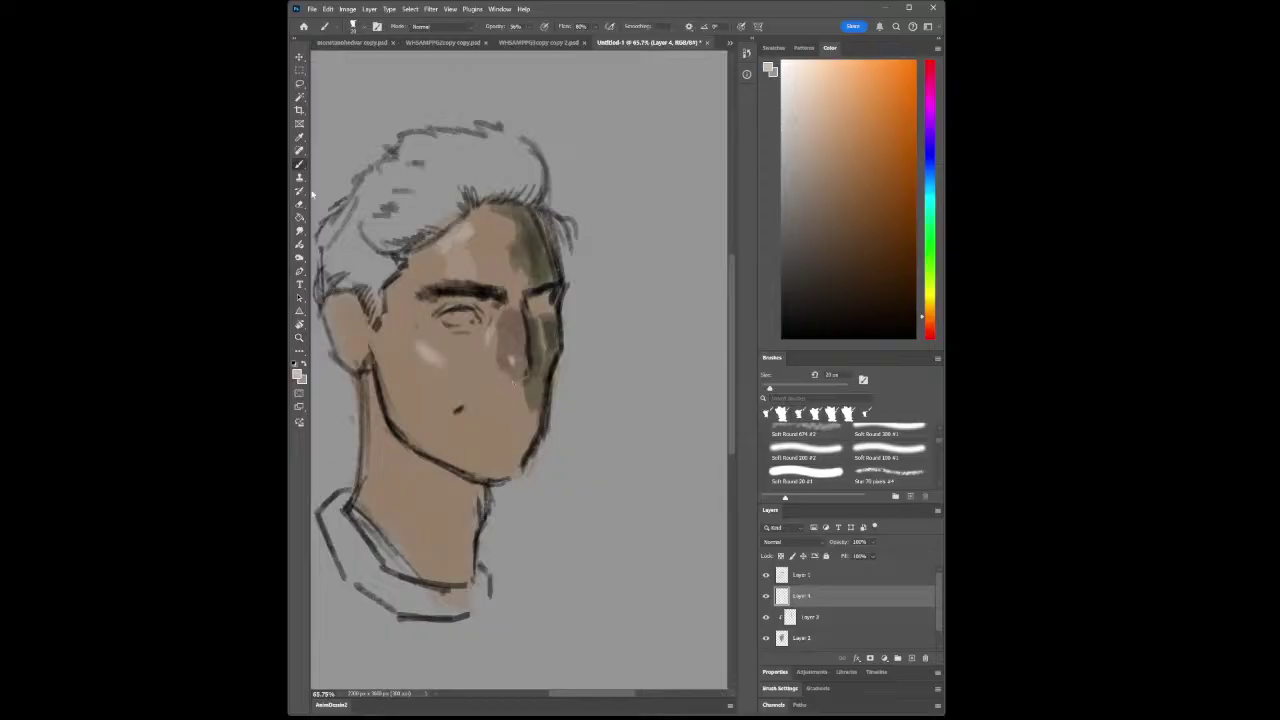
drag(511, 356, 514, 366)
key(bracketleft)
key(bracketleft)
key(bracketleft)
key(bracketleft)
key(bracketleft)
key(bracketleft)
key(bracketleft)
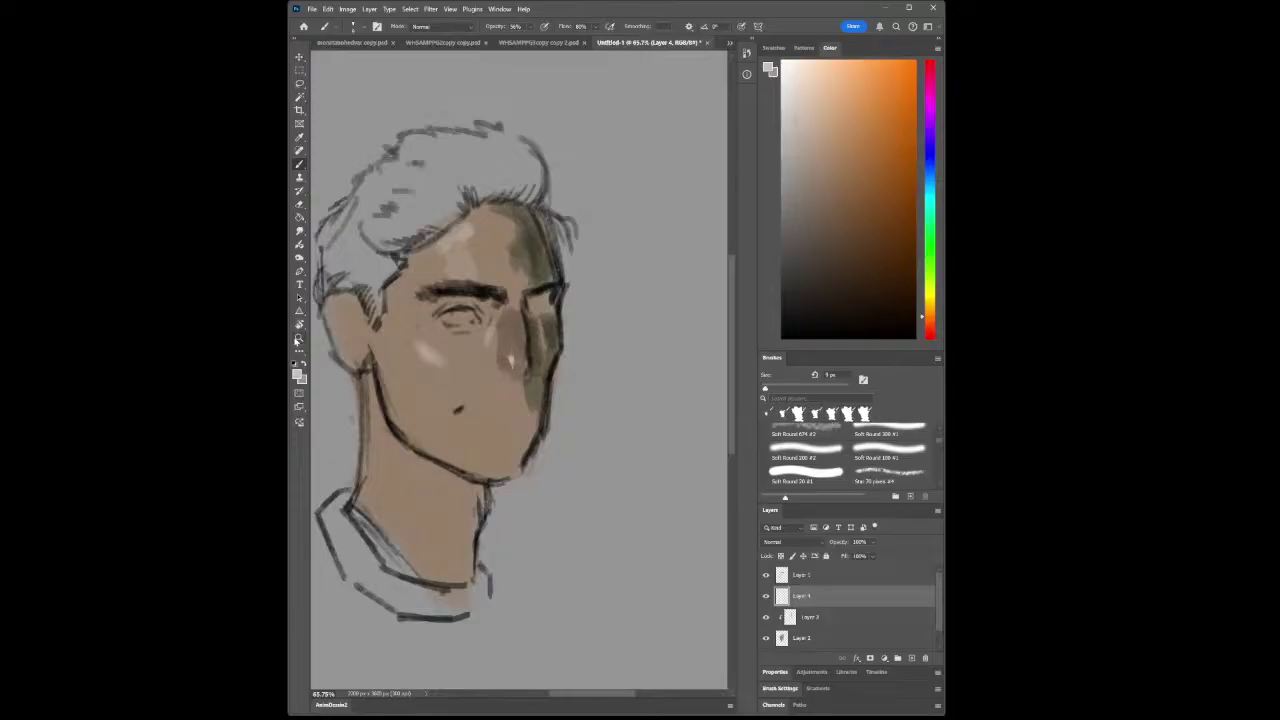
Sample a light beige from the portrait and touch up the nose area with the 9 px brush
click(299, 338)
drag(483, 405, 527, 398)
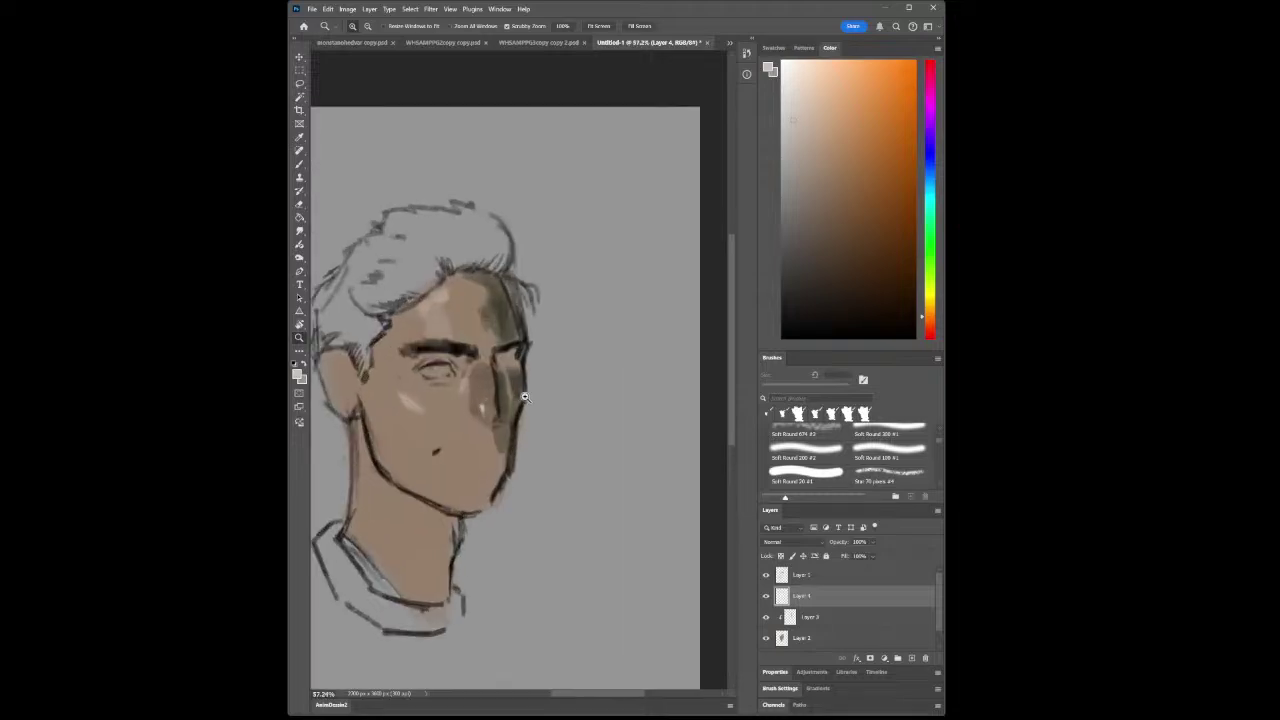
click(299, 137)
click(404, 280)
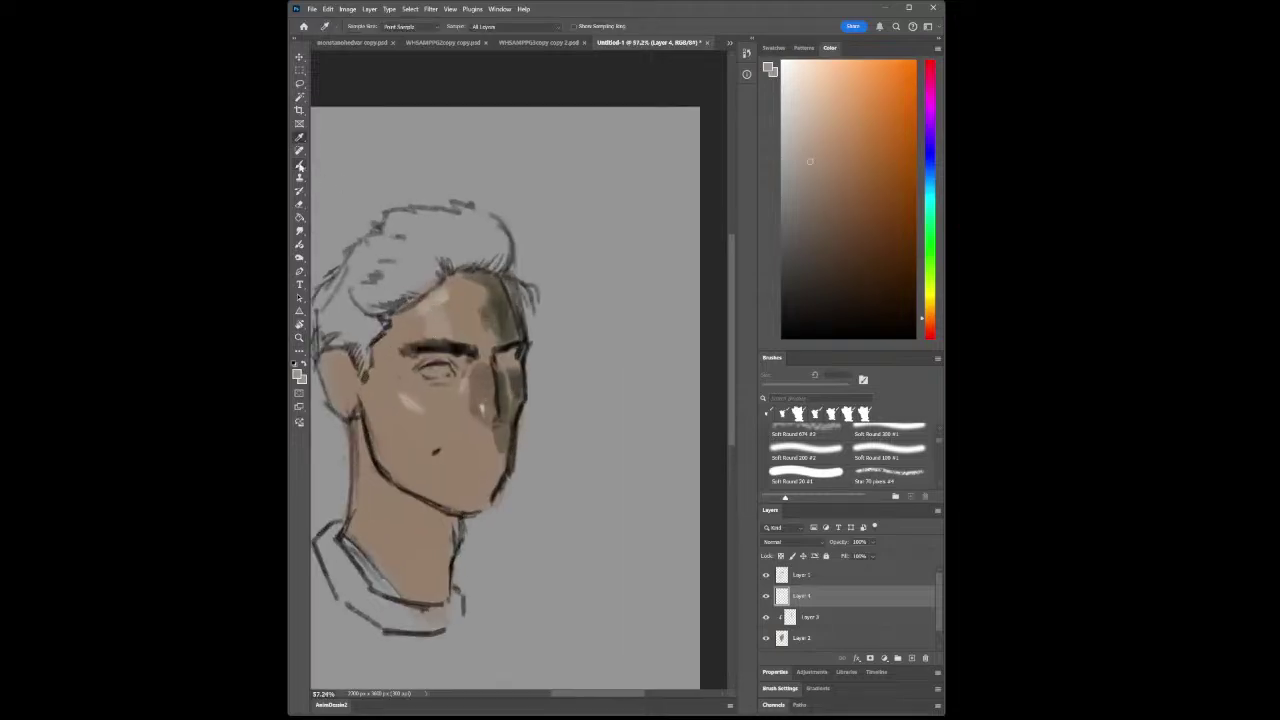
click(299, 164)
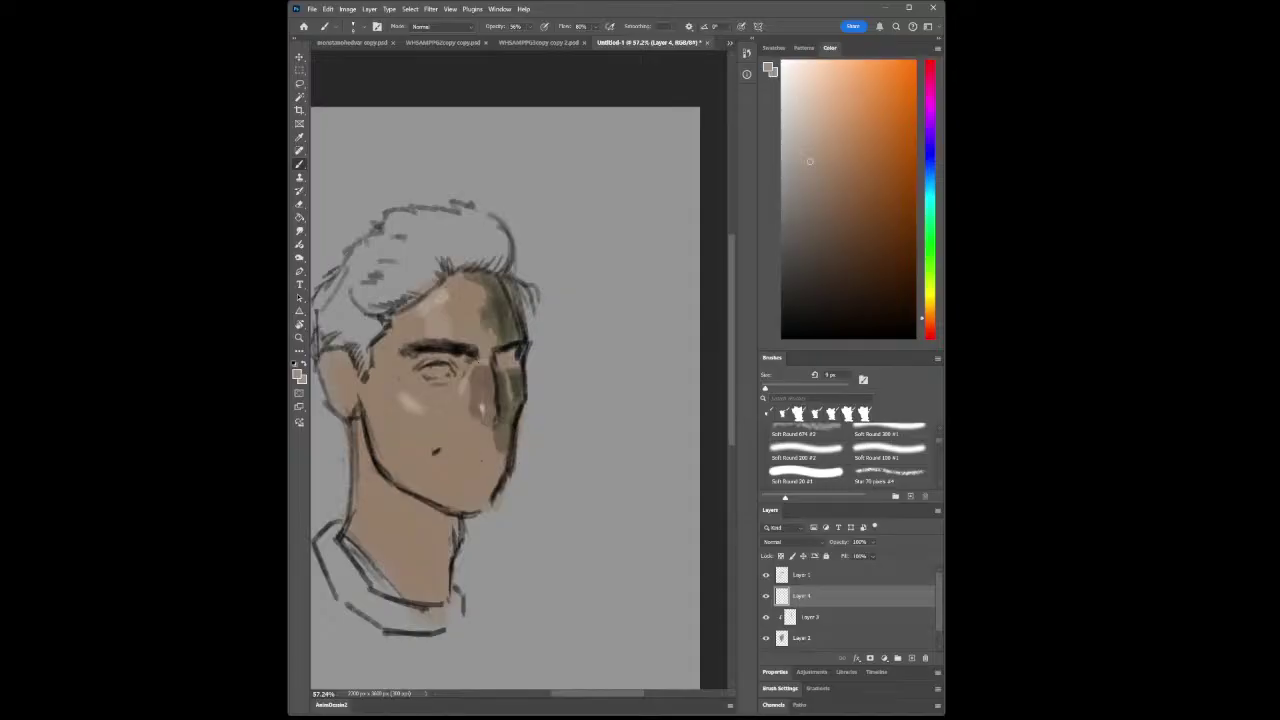
Sample the nose shadow colour and extend the shadow around the nostril with a 25 px brush
click(299, 137)
click(490, 380)
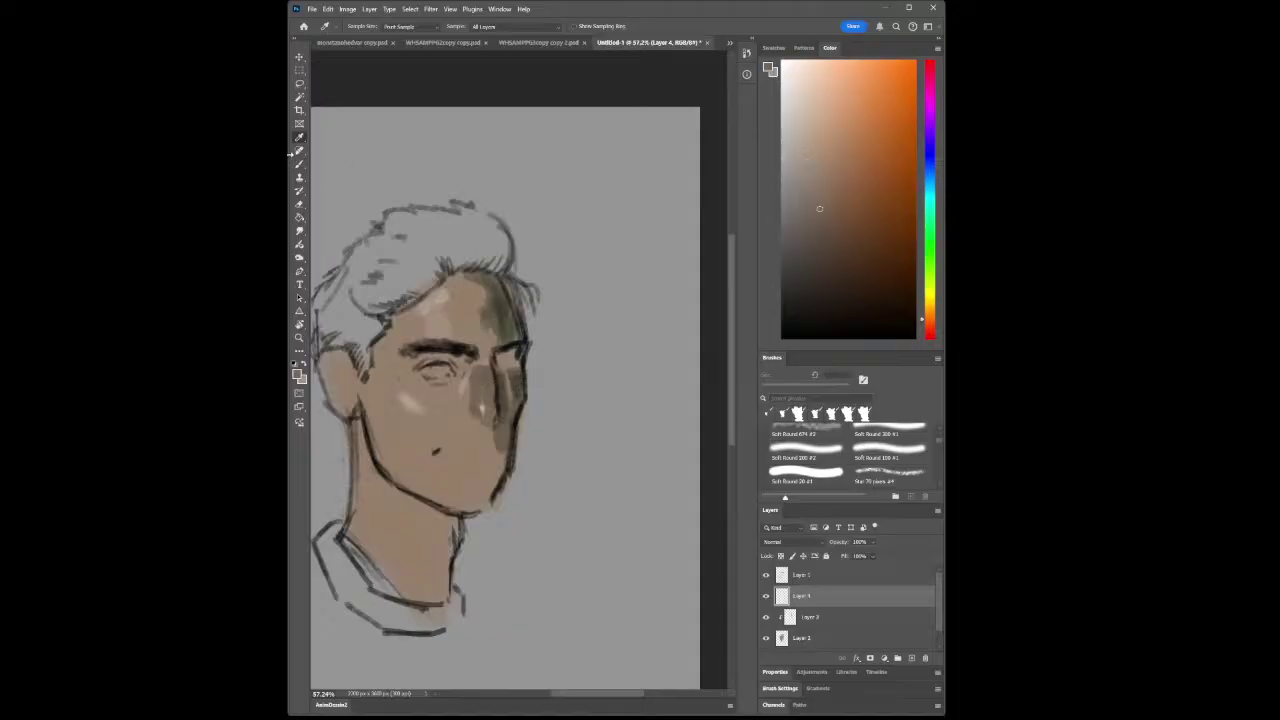
key(b)
key(bracketright)
key(bracketright)
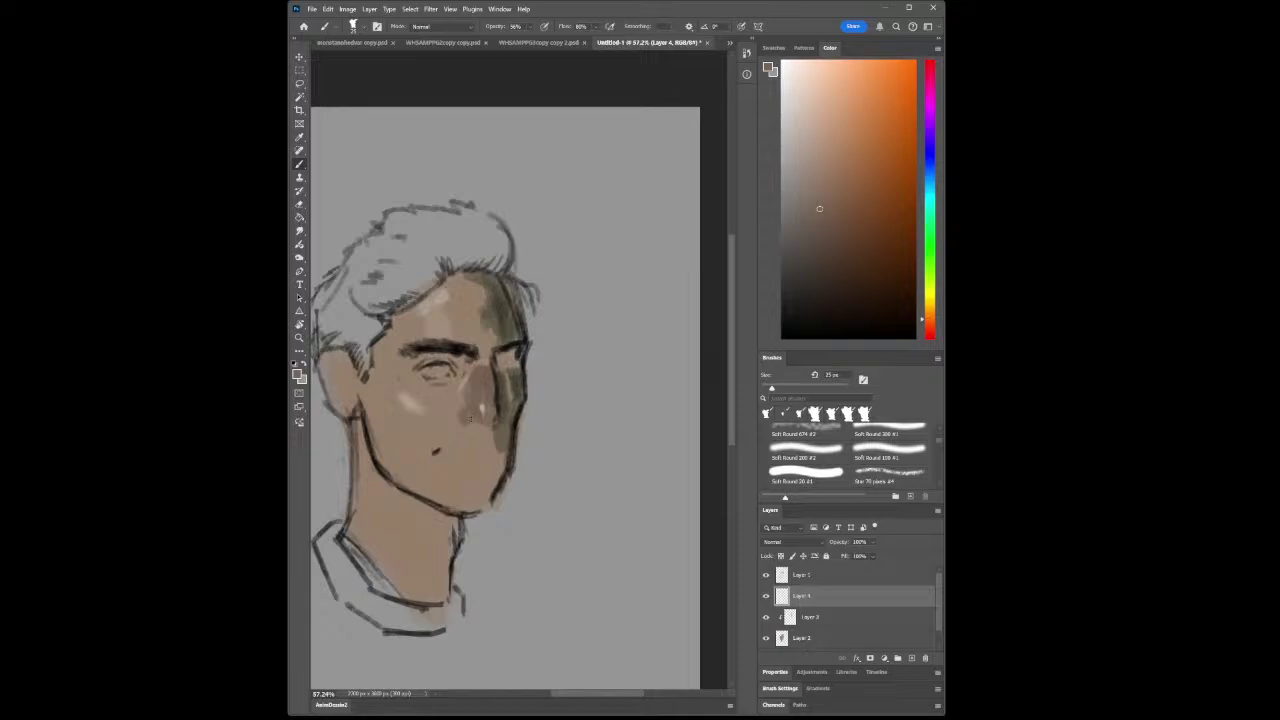
click(299, 337)
scroll(501, 447, down, 5)
scroll(501, 447, up, 5)
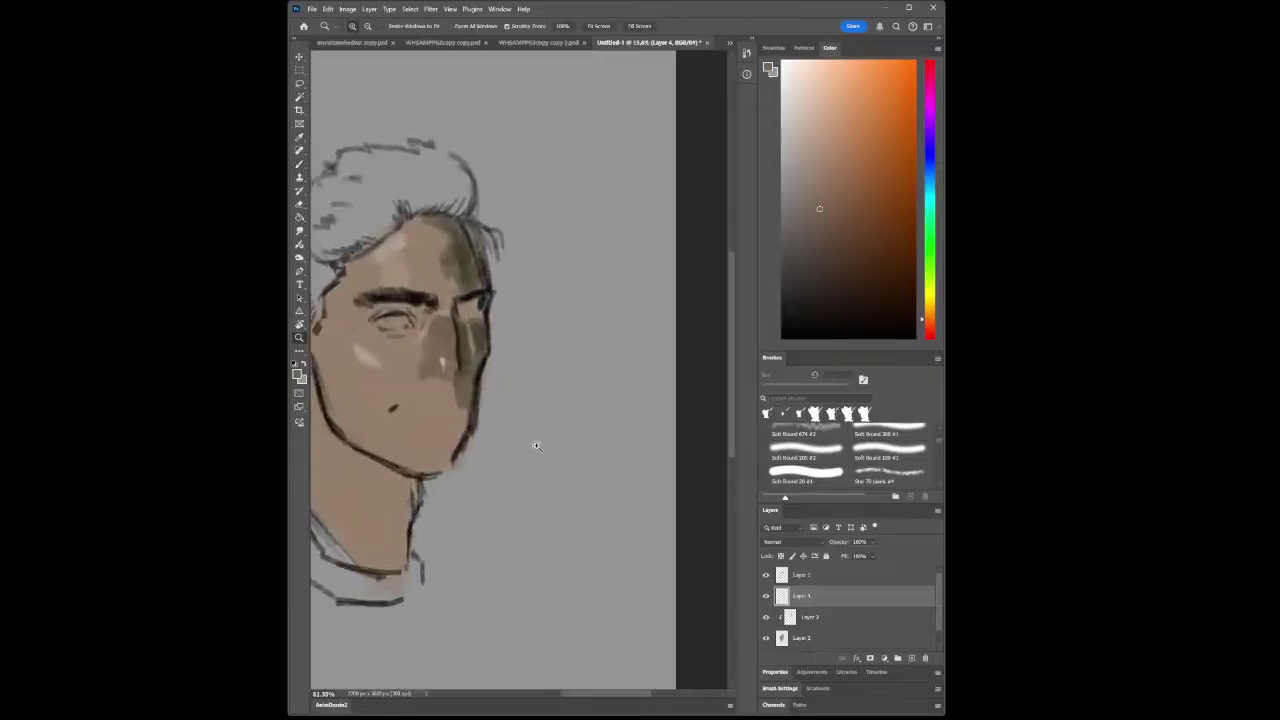
scroll(526, 443, up, 2)
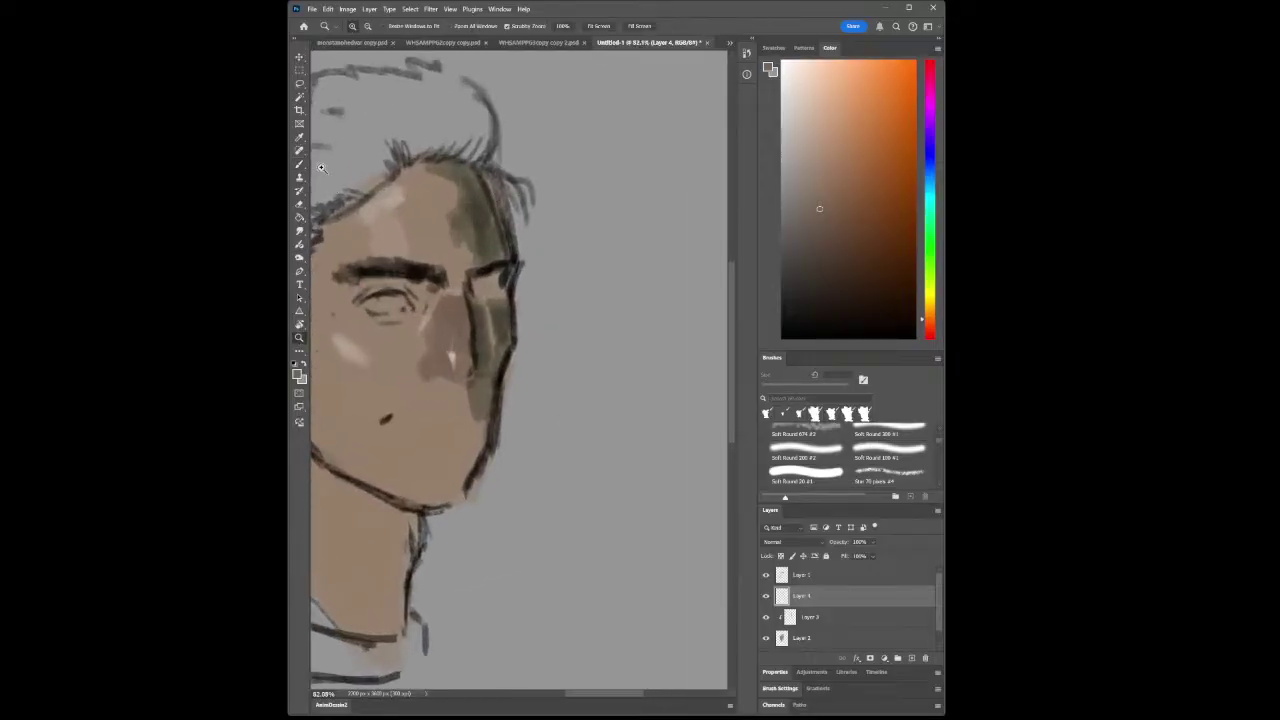
click(299, 137)
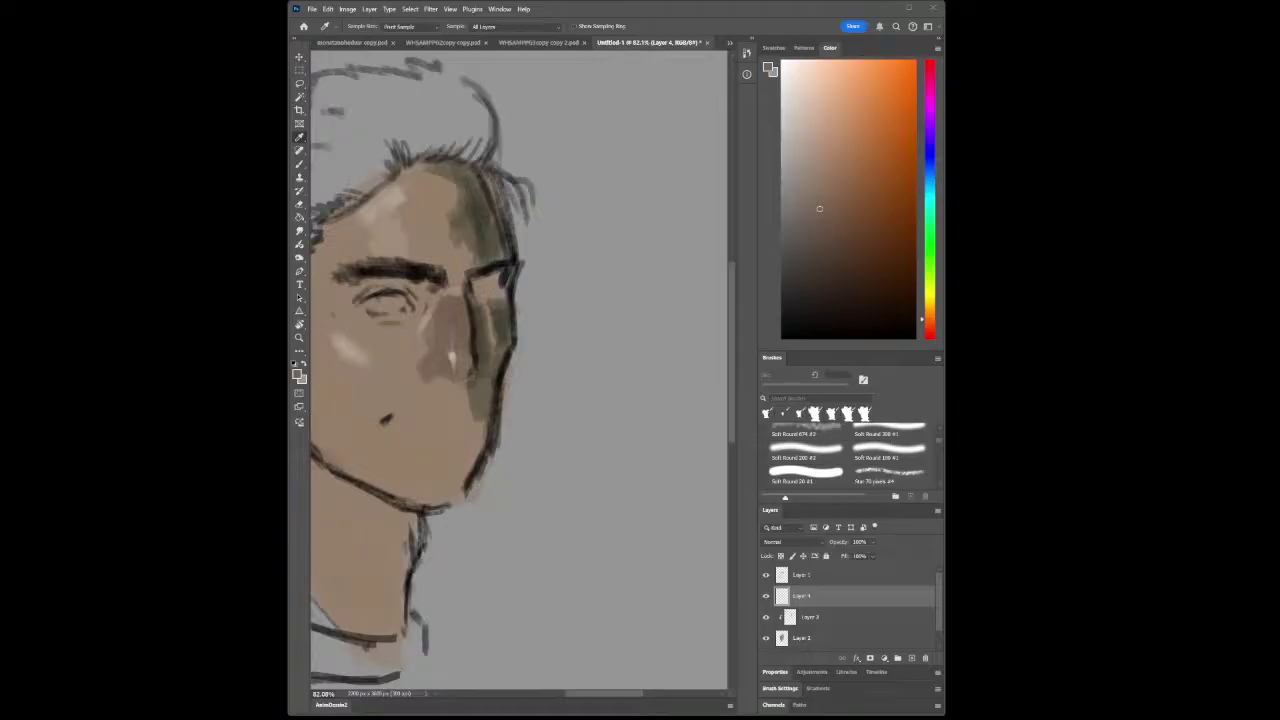
key(z)
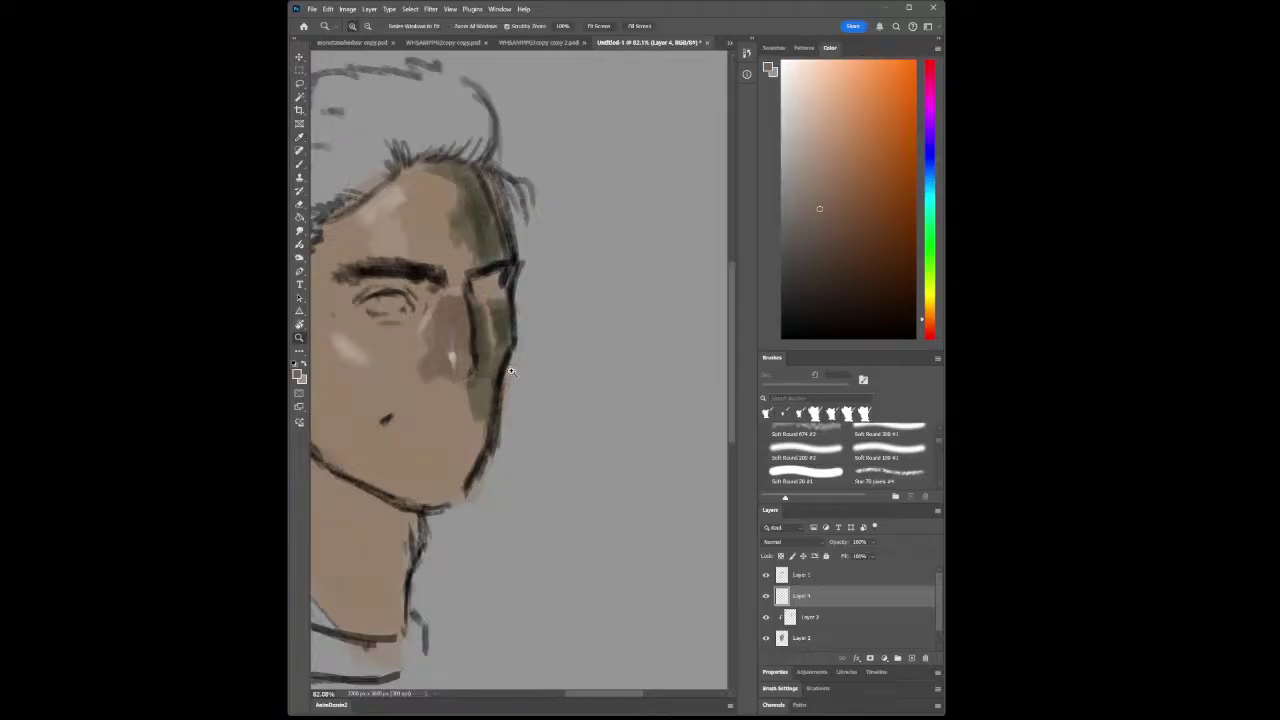
drag(513, 372, 523, 402)
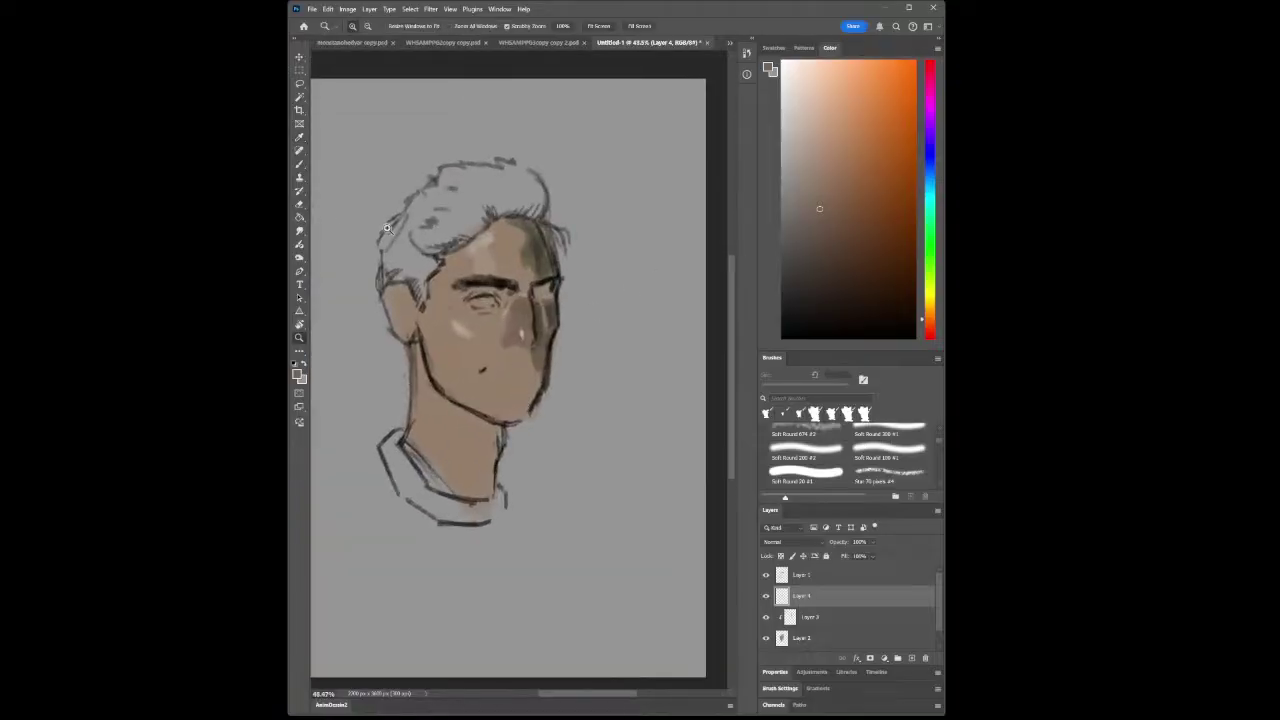
Sample the light beige from the cheek highlight and brush it along the lit side of the nose
click(299, 138)
click(472, 328)
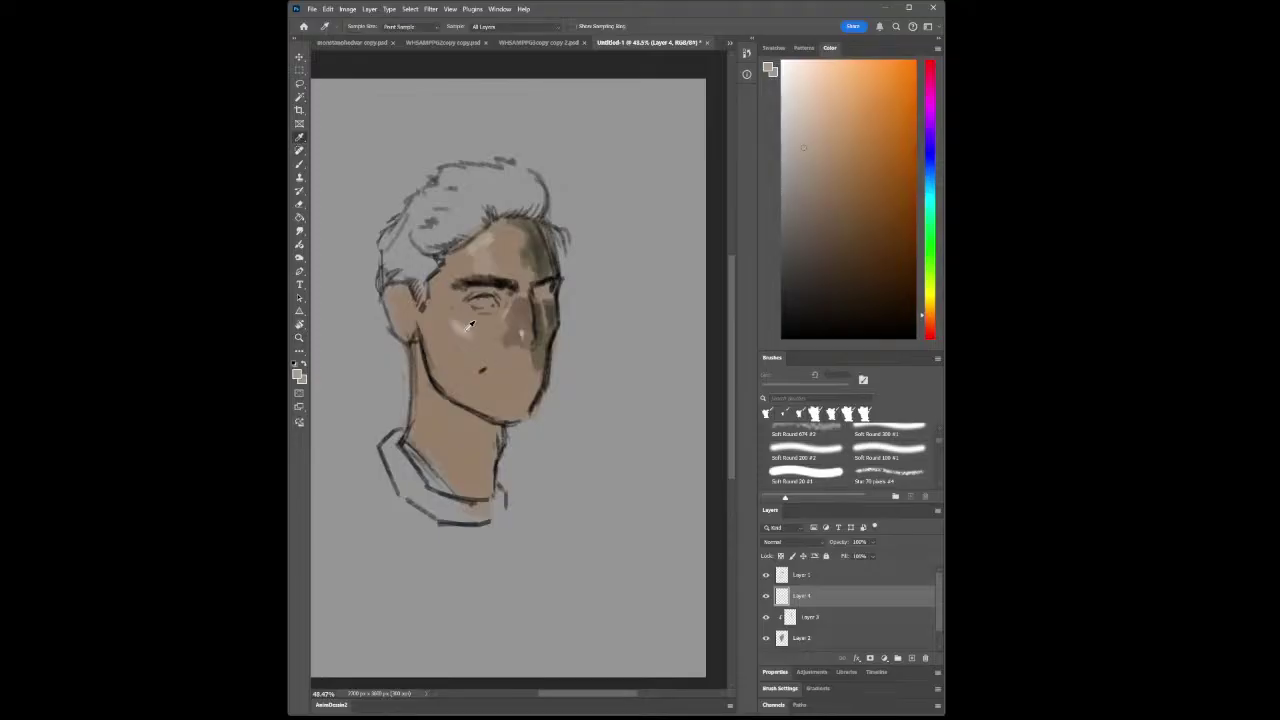
click(299, 164)
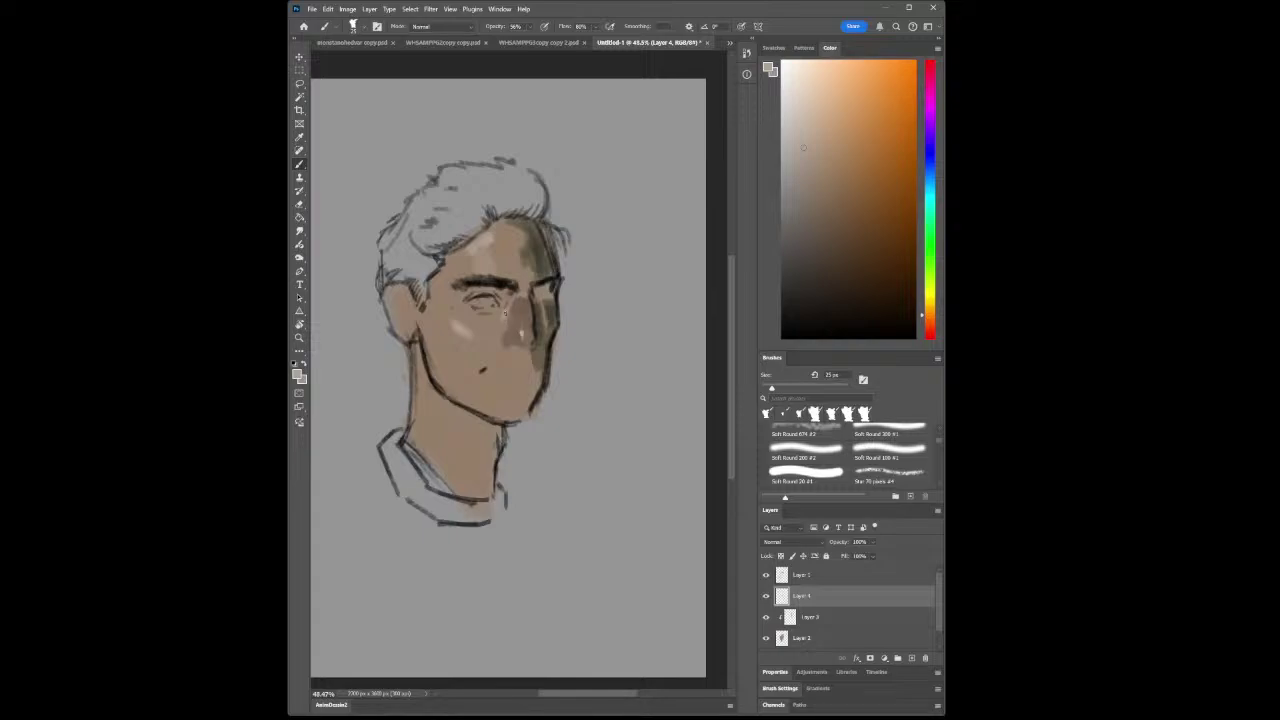
Look at the comic page with the man's profile in another open document as a reference and return to the portrait
click(540, 42)
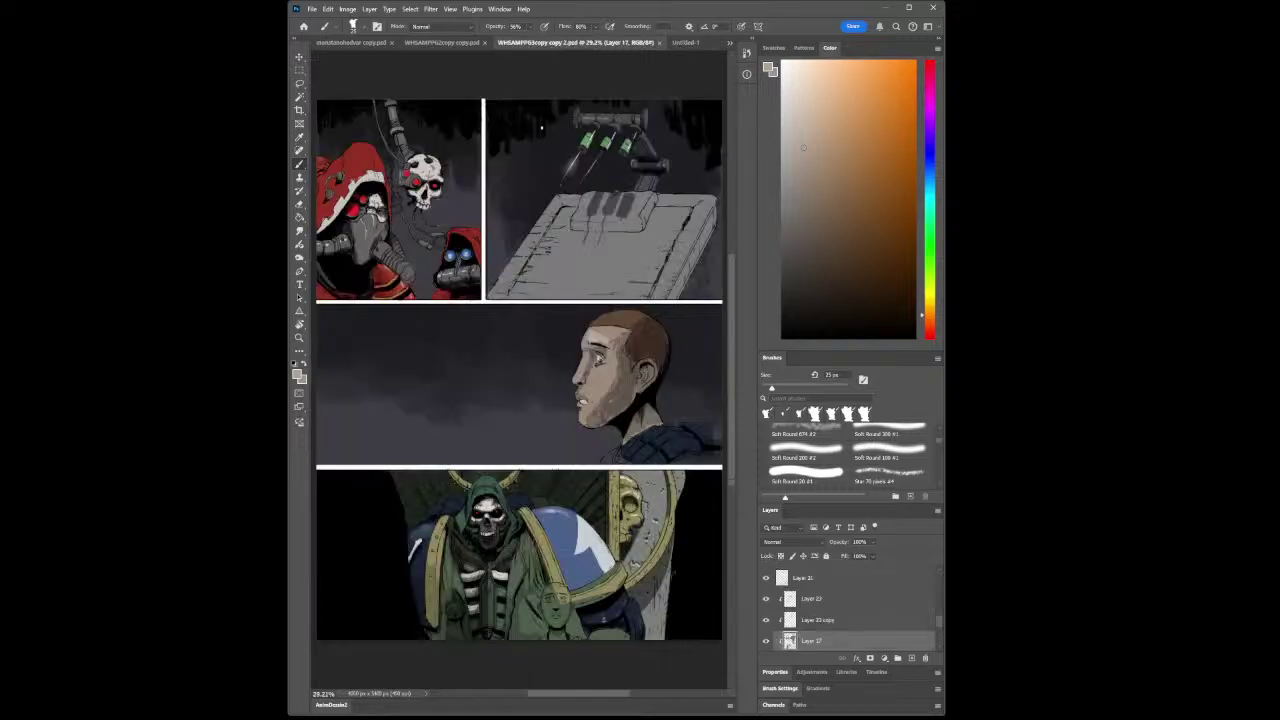
click(690, 43)
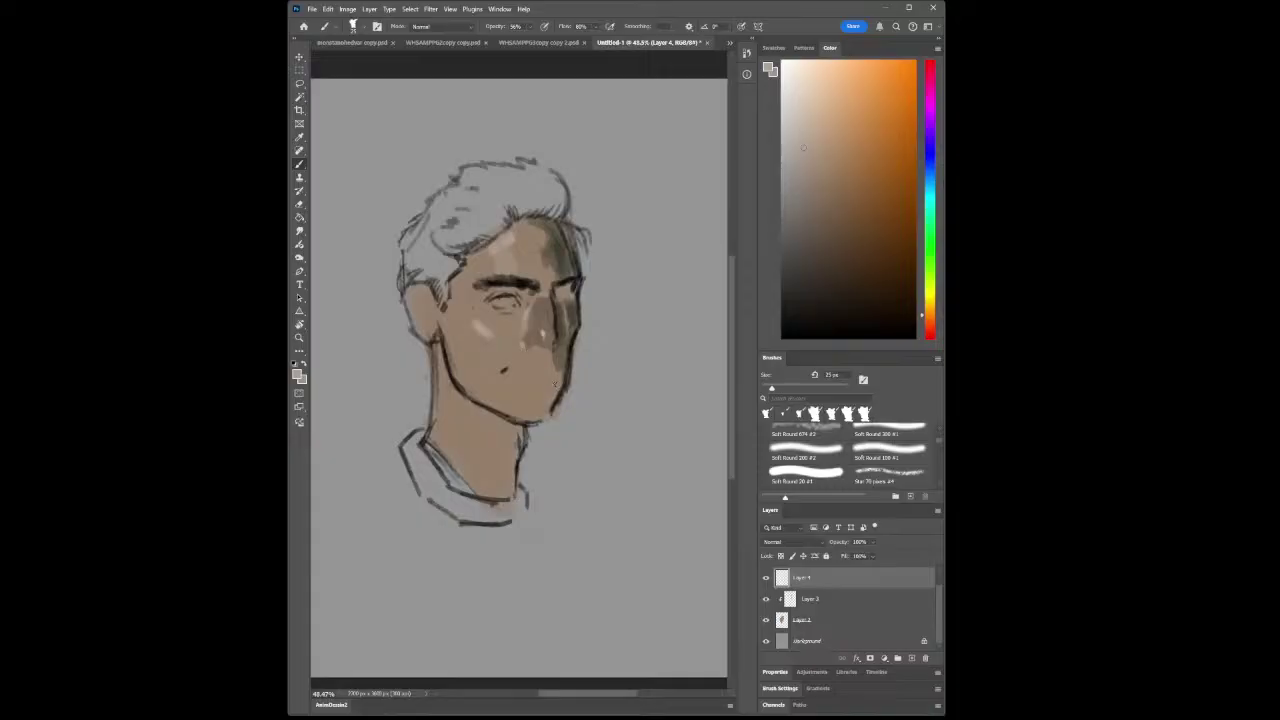
Sample the dark shadow colour from the far cheek and define the underside of the nose with a 15 px brush
click(299, 137)
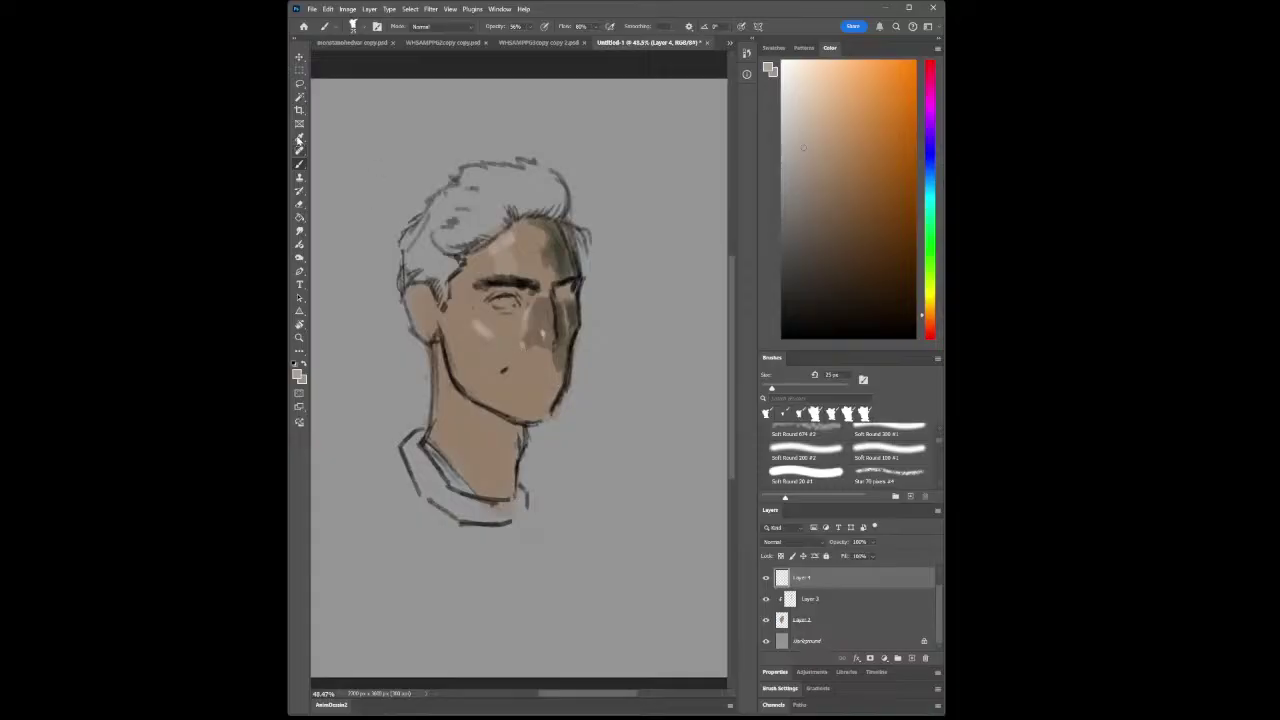
click(560, 313)
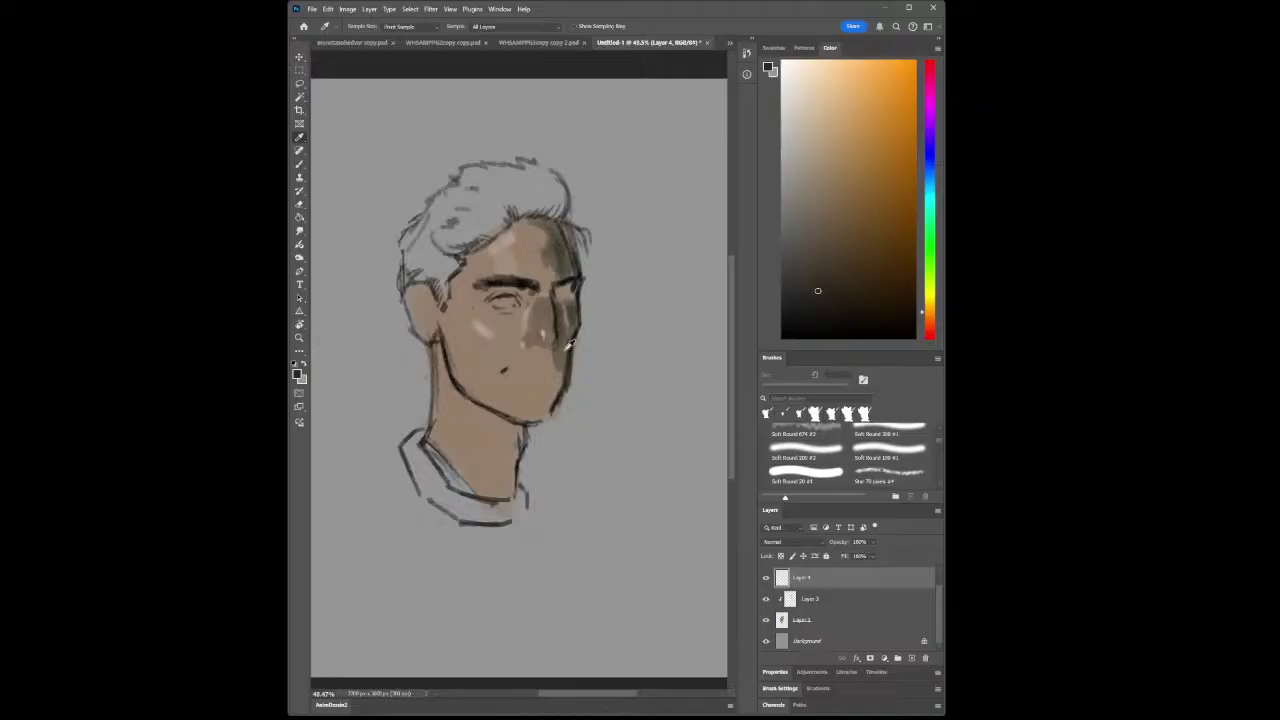
drag(568, 345, 558, 310)
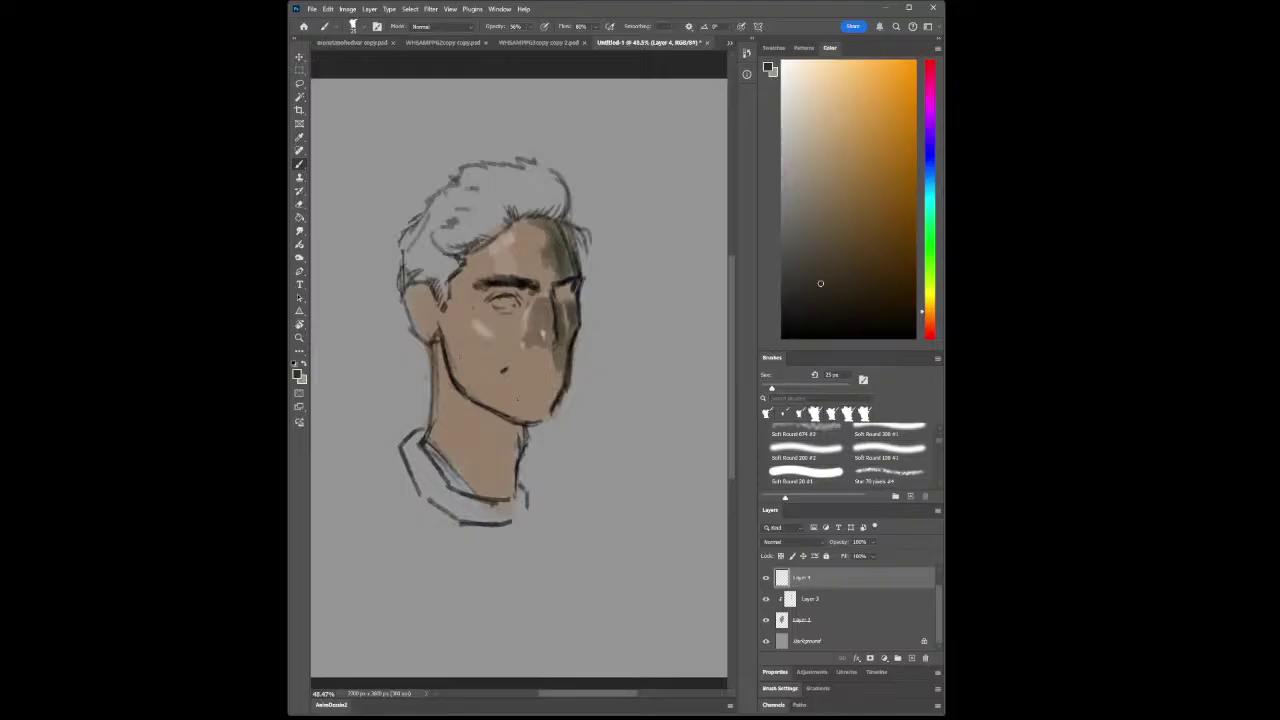
key(bracketleft)
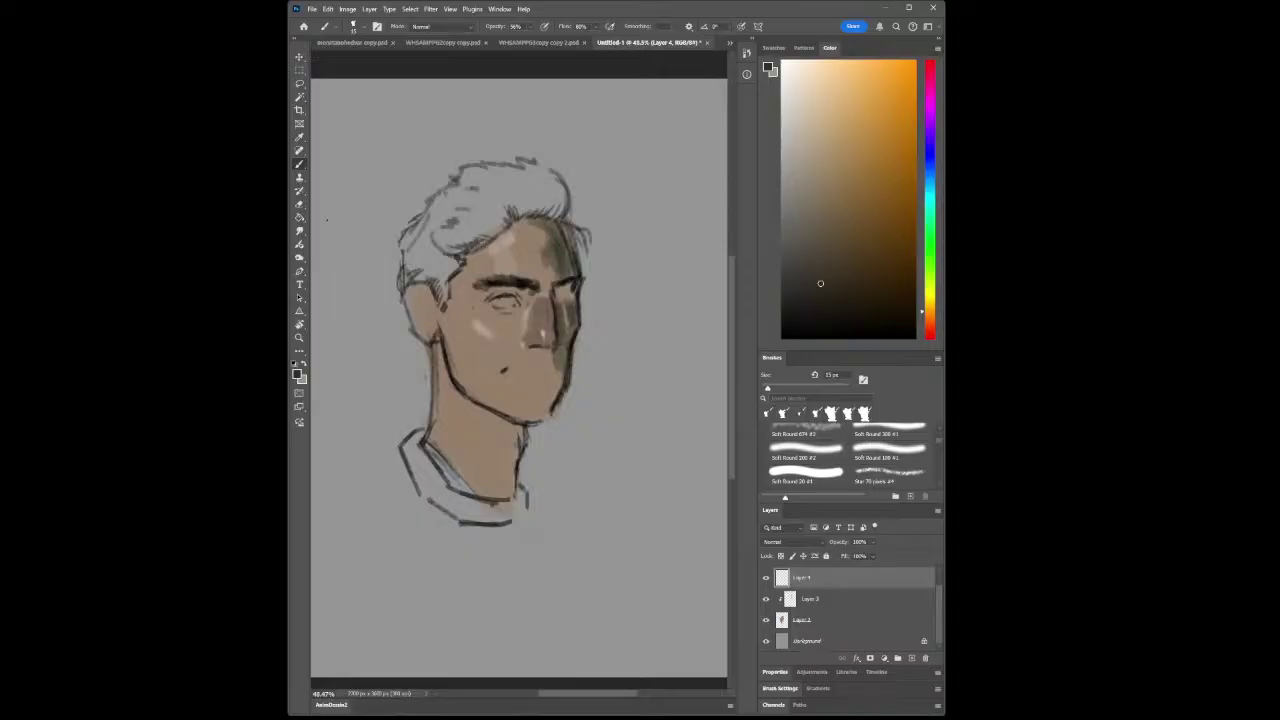
Sample the olive shadow colour from the far side of the forehead and touch up the face's shadowed side, enlarging the brush to 25 px
click(299, 137)
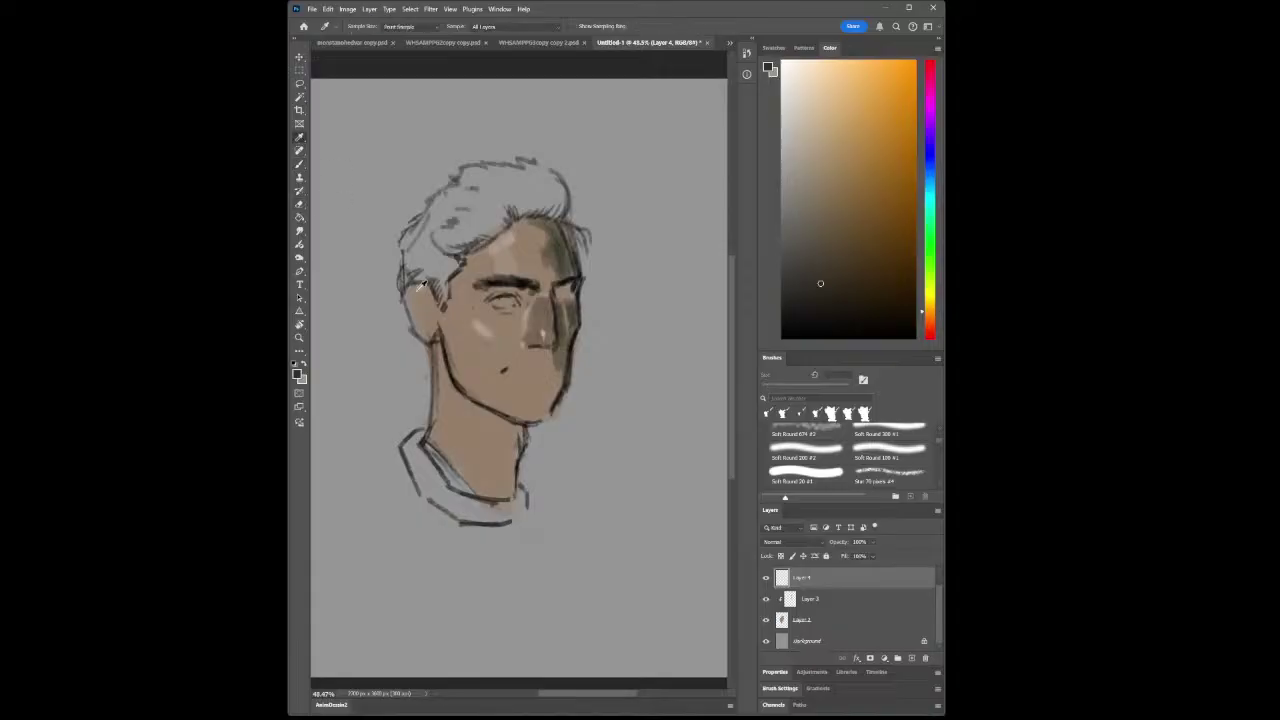
click(566, 315)
click(563, 243)
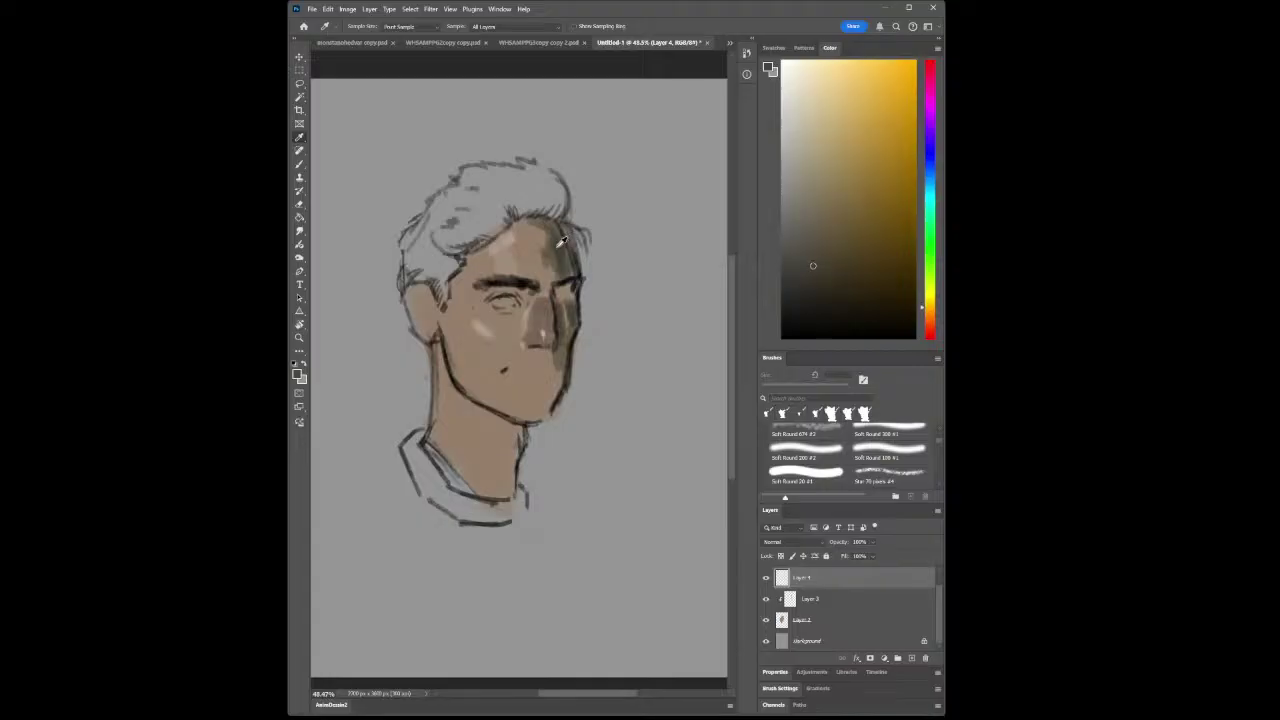
key(b)
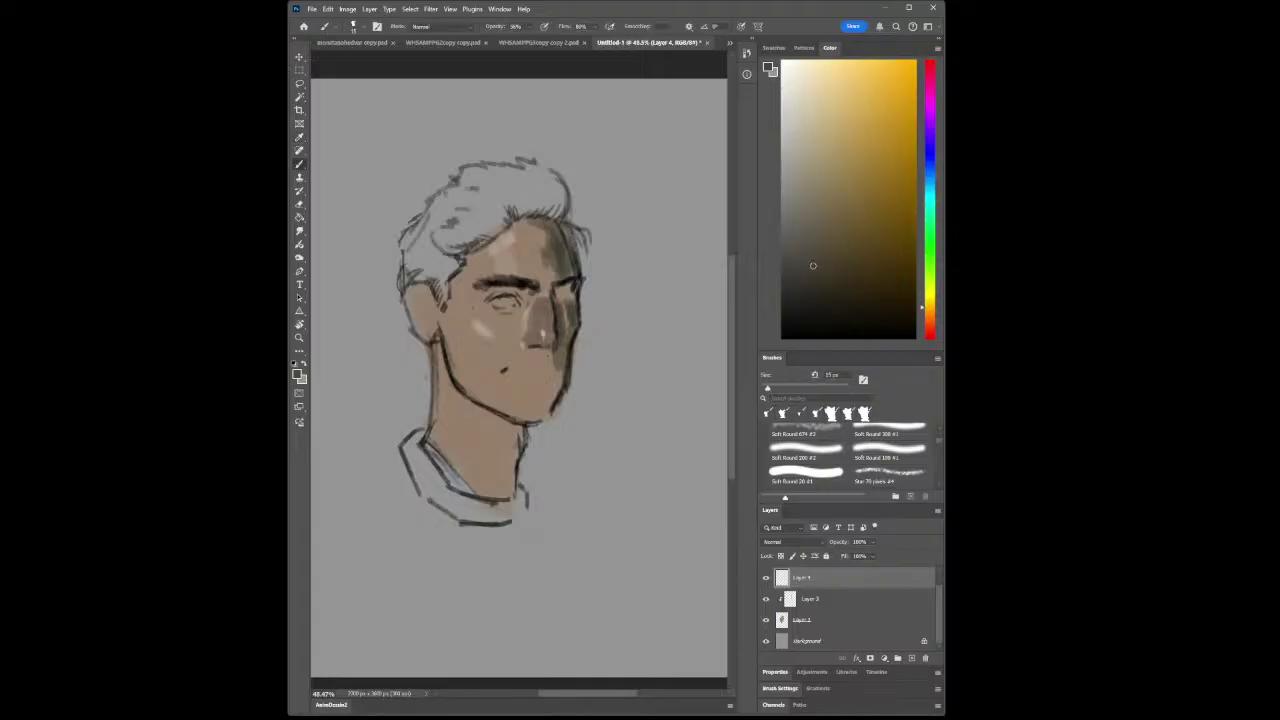
key(bracketright)
Sample the light skin tone from the forehead and blend it into the cheek beside the nose with the 25 px brush
click(299, 137)
click(514, 250)
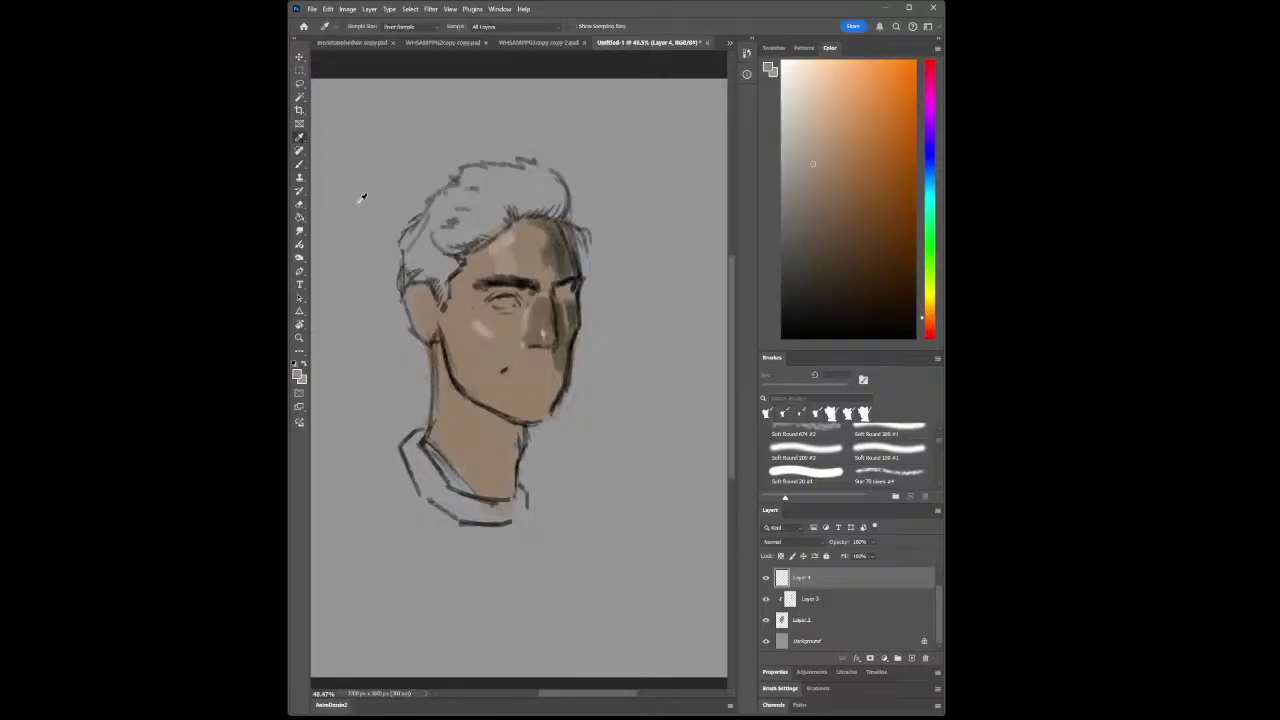
click(299, 164)
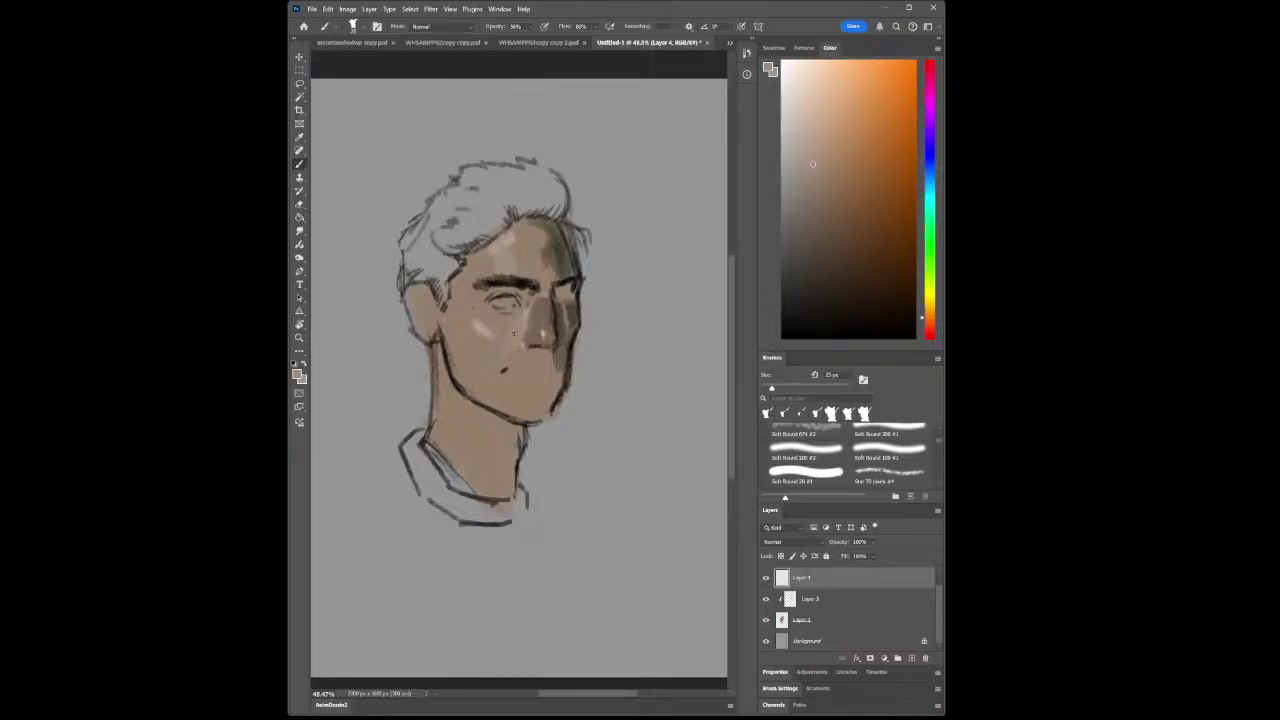
Choose a dark muted green and deepen the shadow on the far side of the face on the Multiply layer
click(299, 137)
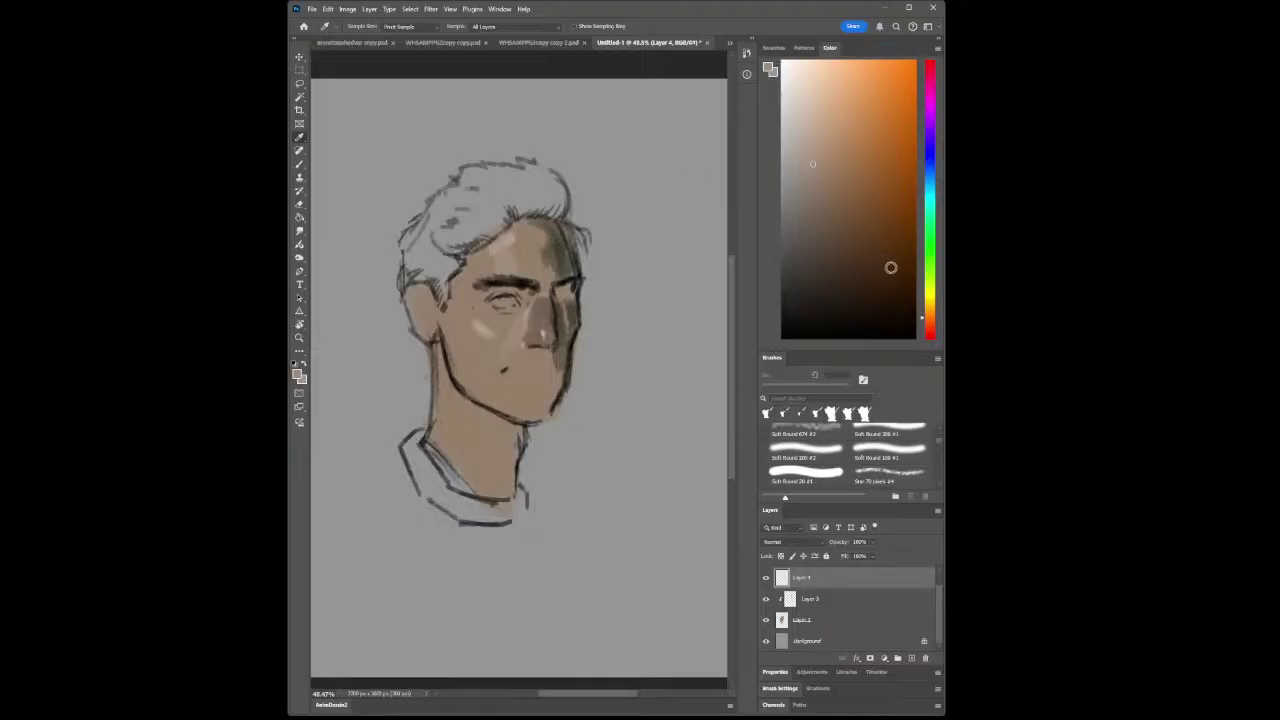
click(932, 236)
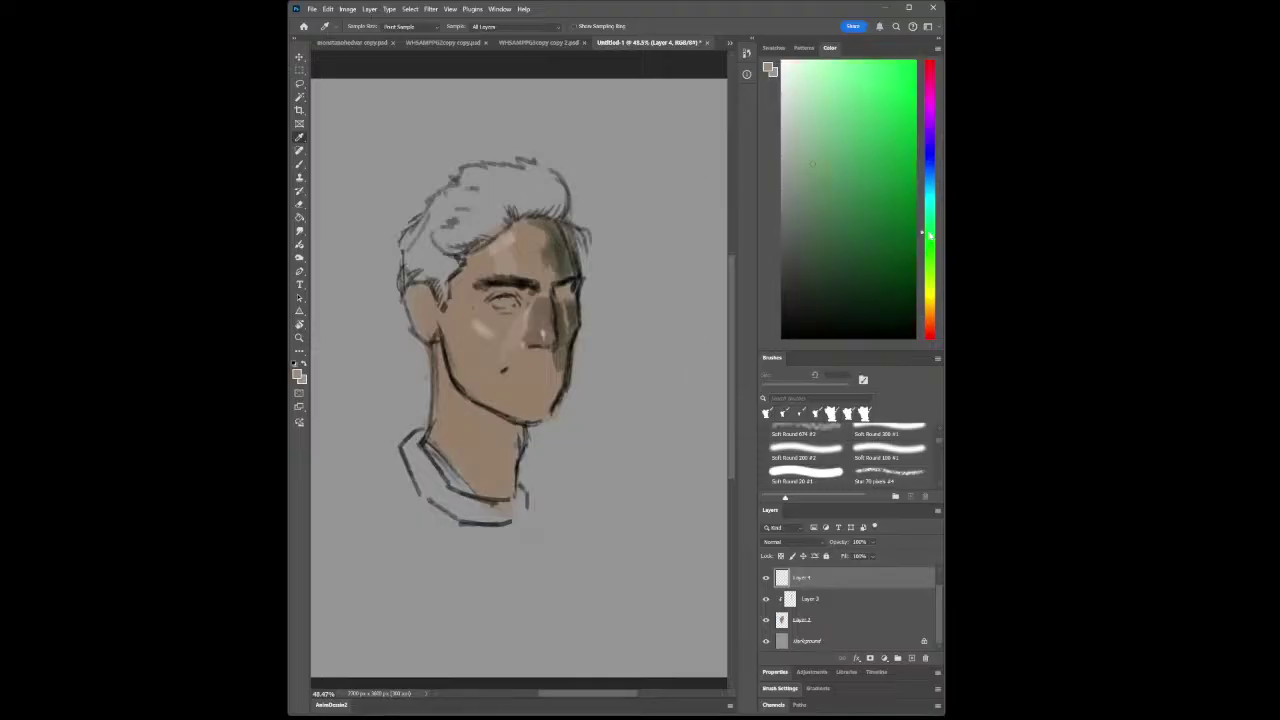
click(821, 237)
click(846, 604)
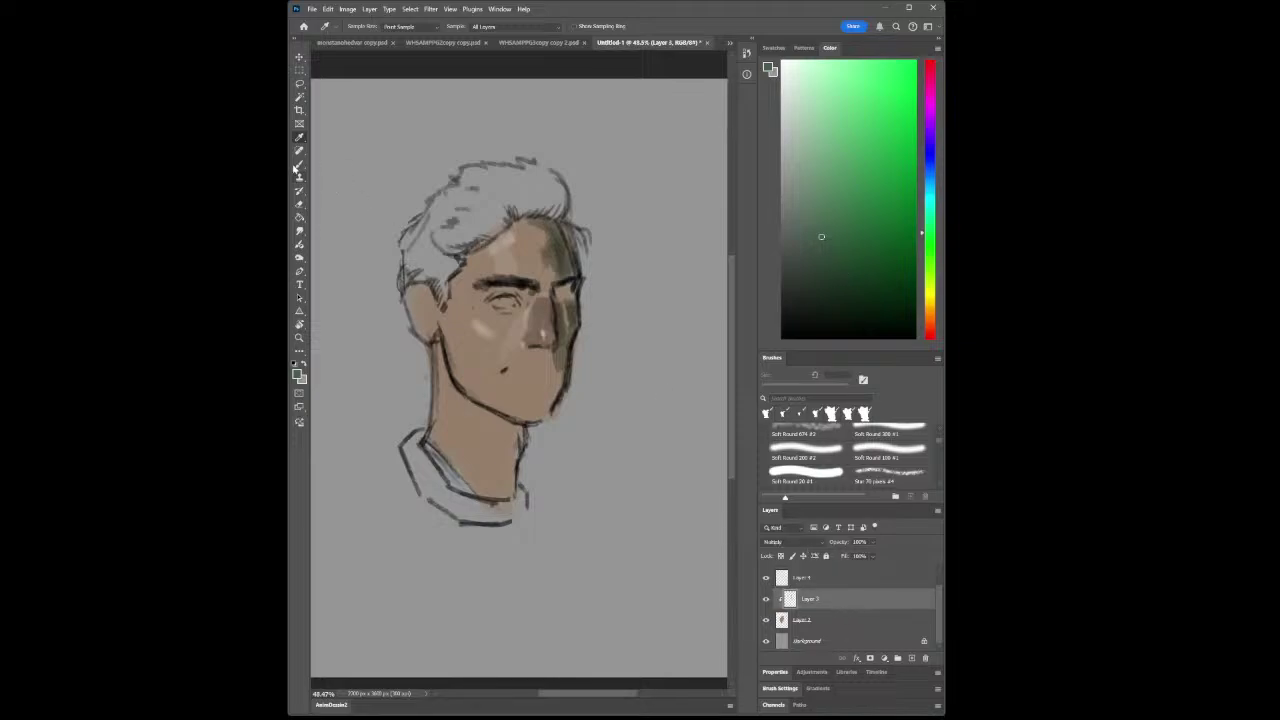
key(b)
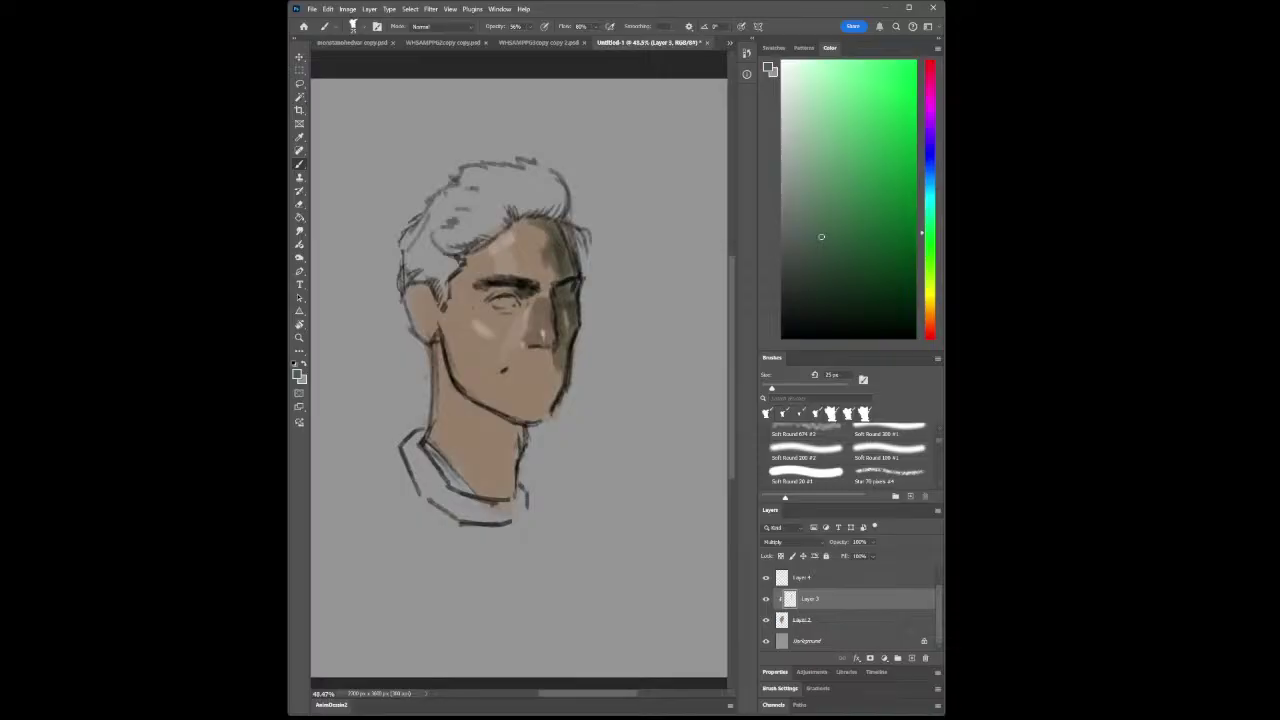
Return to Layer 4, sample the cheek highlight colour and paint a light highlight down the side of the neck
click(299, 138)
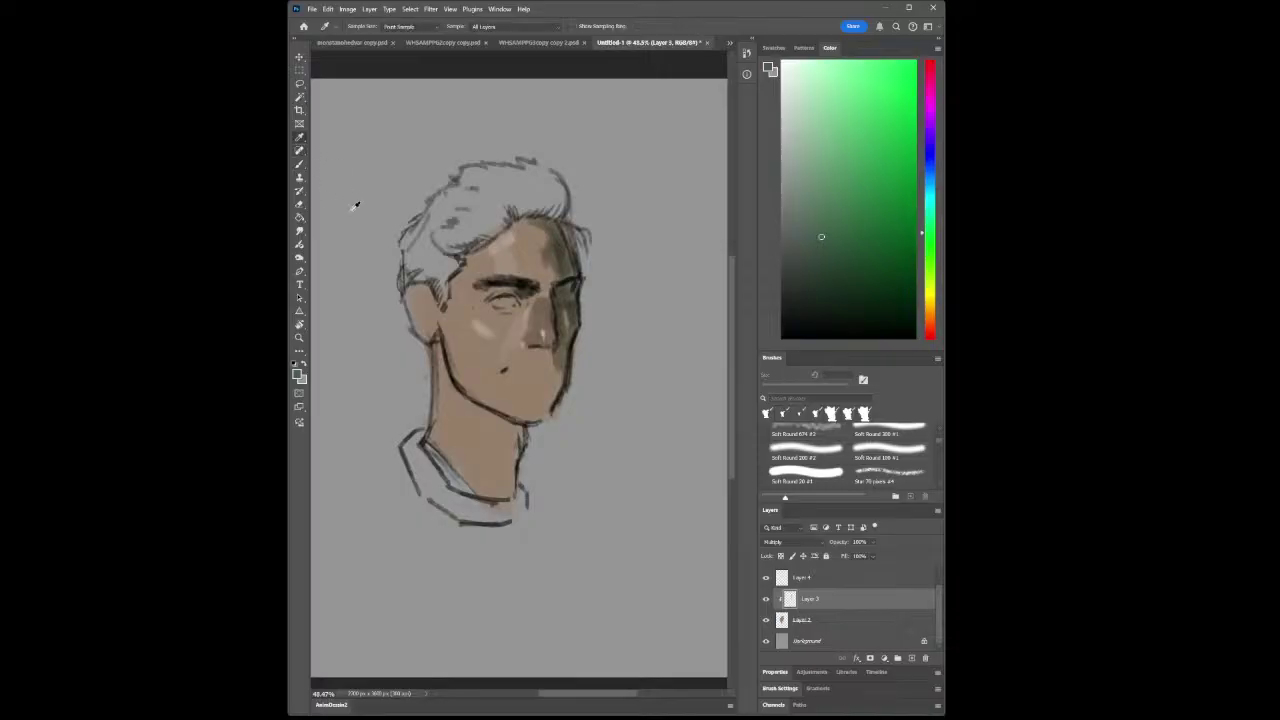
click(466, 274)
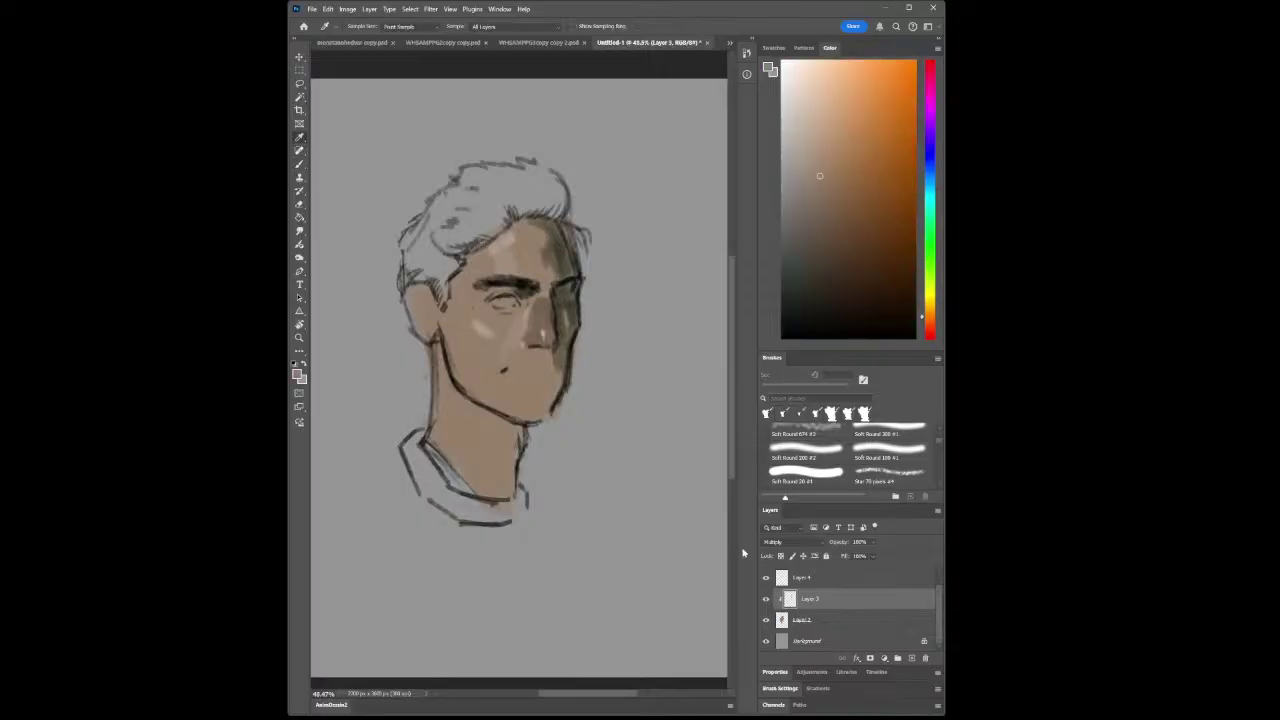
click(806, 580)
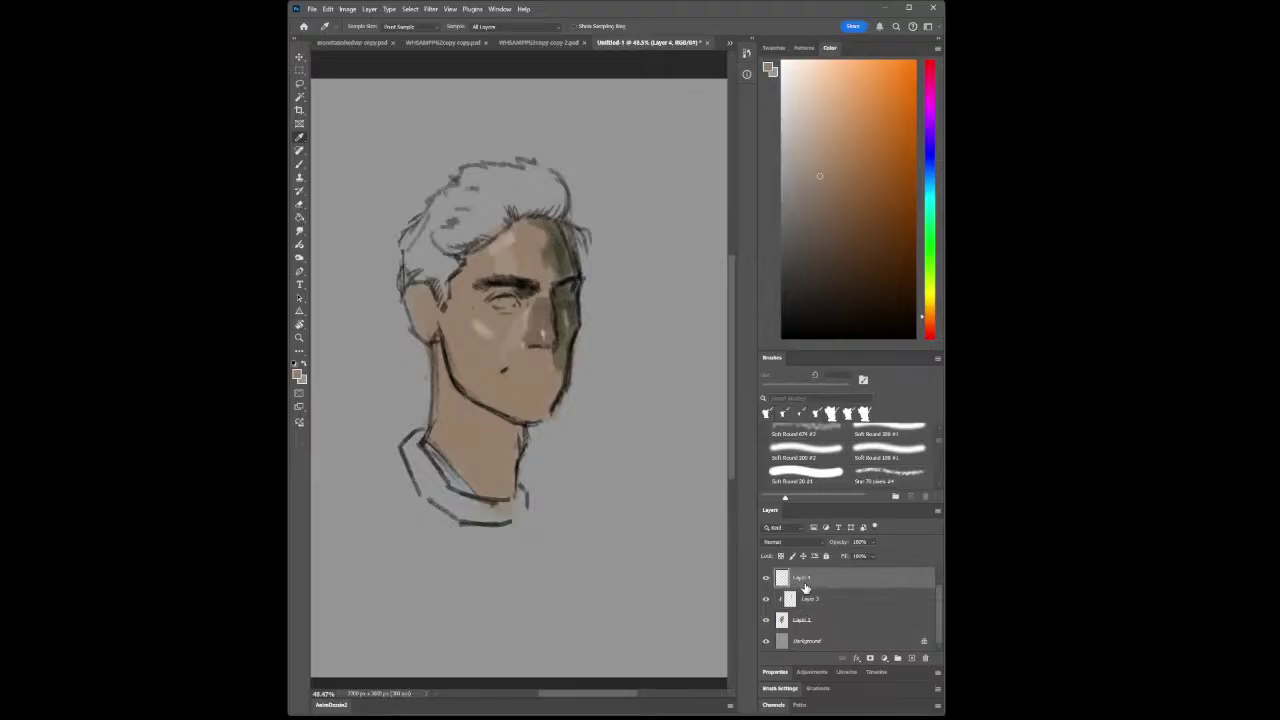
scroll(807, 590, up, 1)
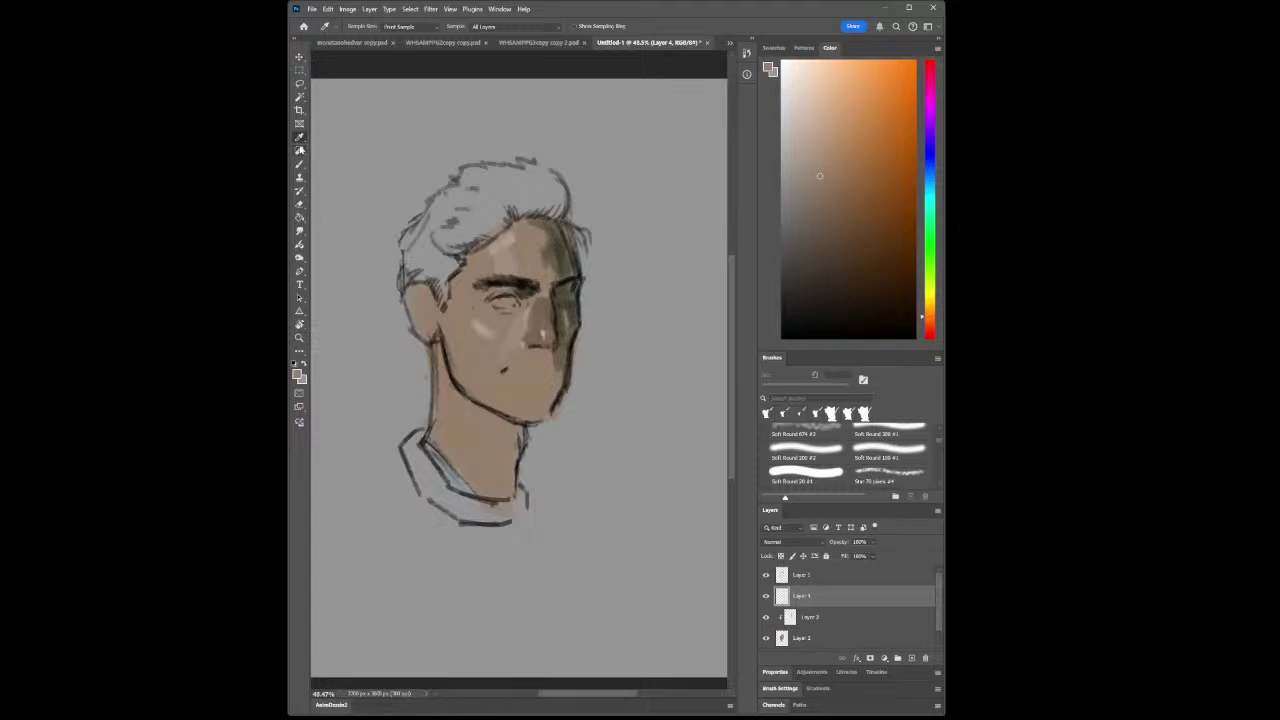
click(484, 320)
click(299, 163)
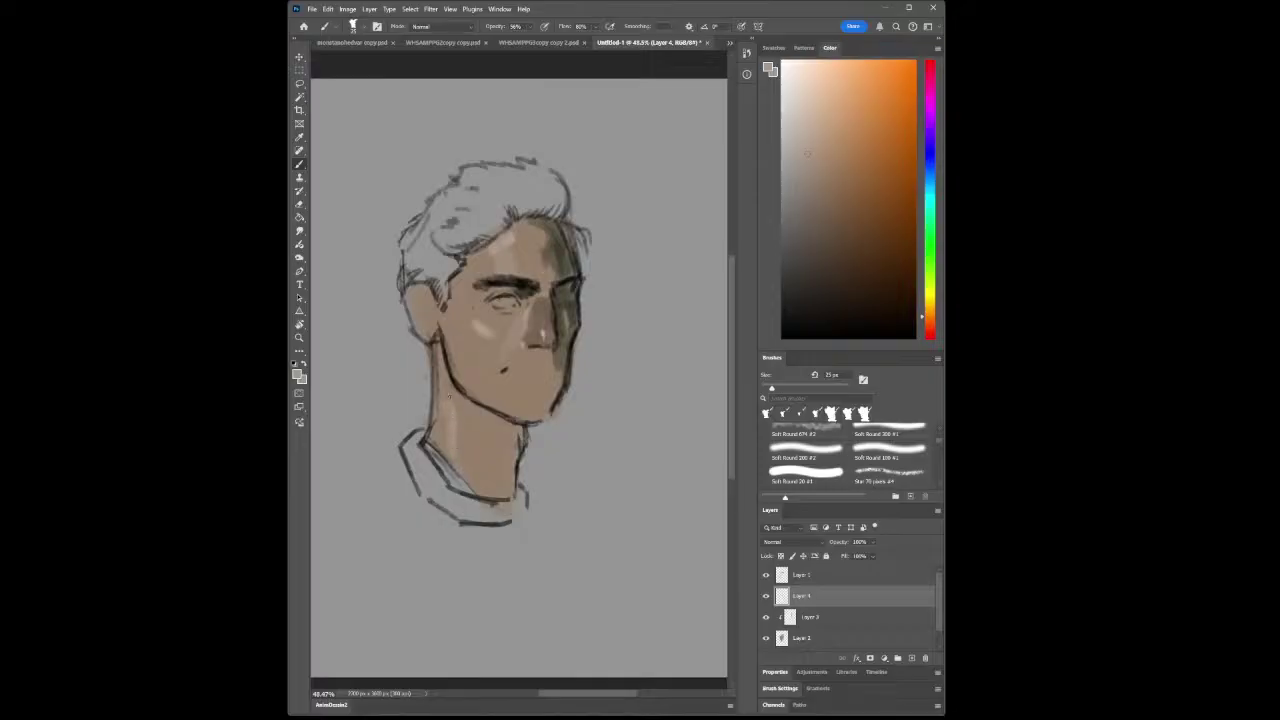
Sample a darker brown from the lower face, add a new layer and move it above the line-art layer
click(299, 137)
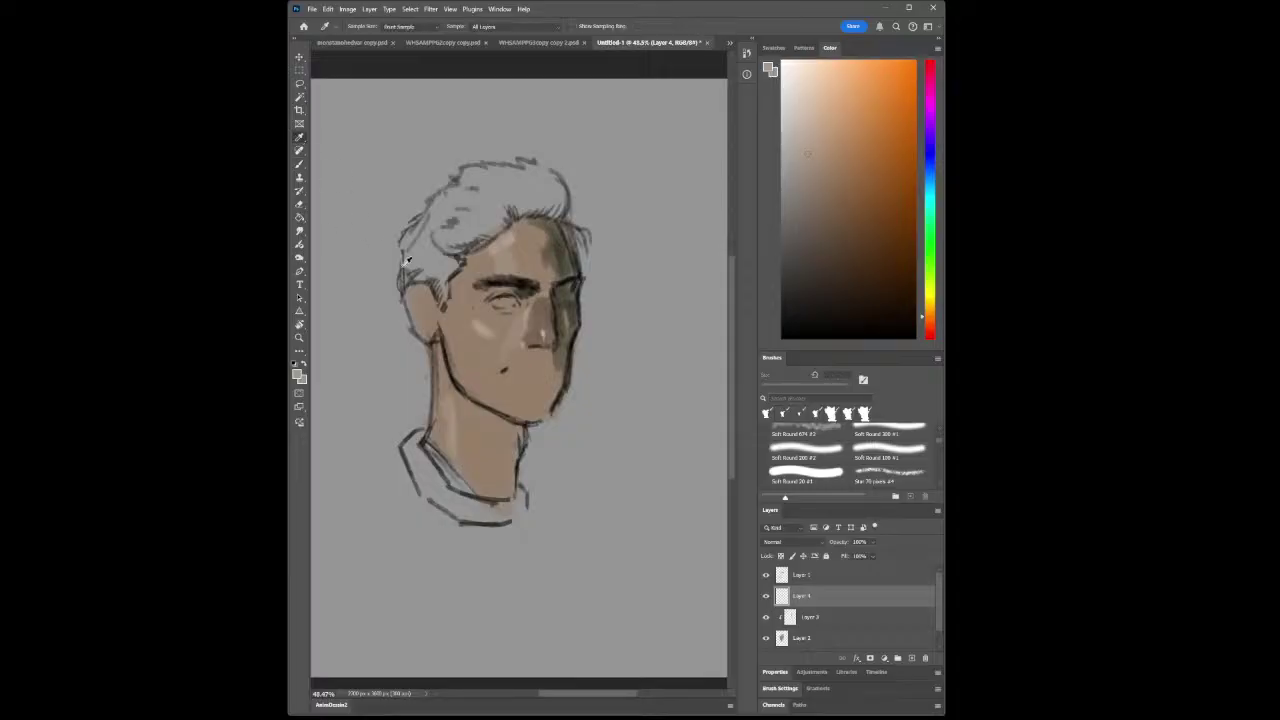
click(478, 372)
click(457, 350)
click(299, 164)
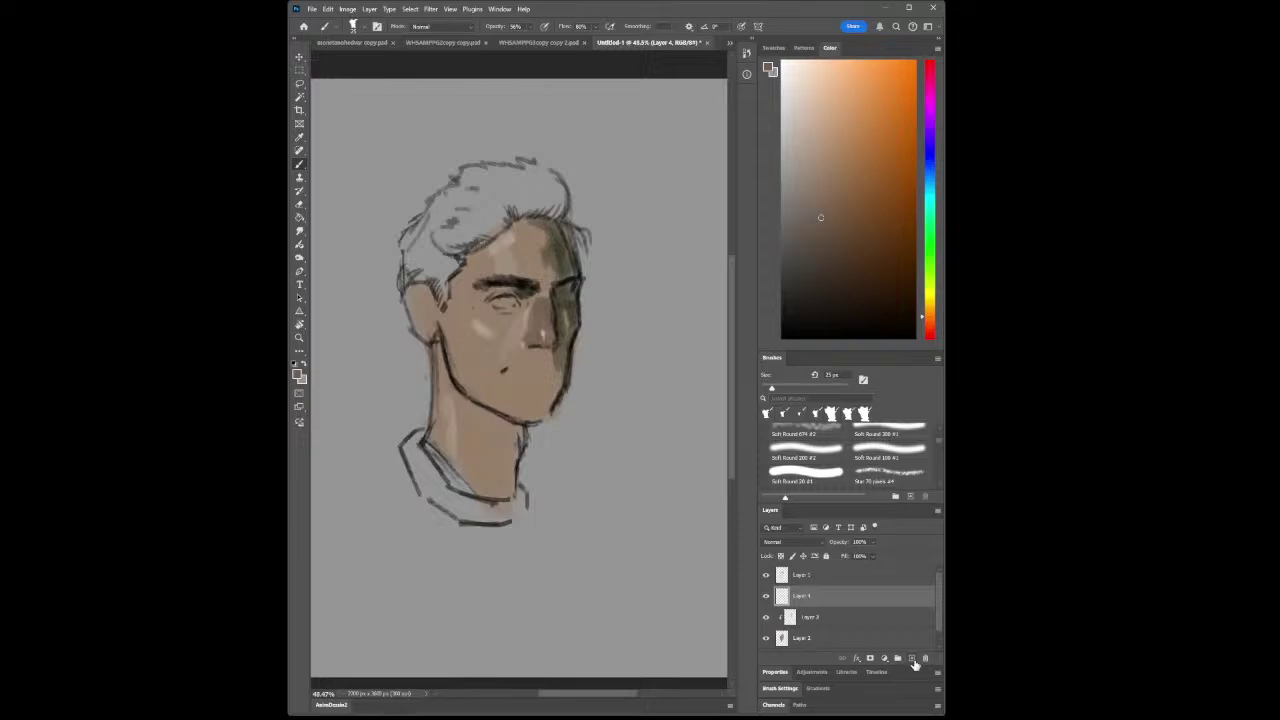
click(911, 658)
drag(863, 604, 863, 567)
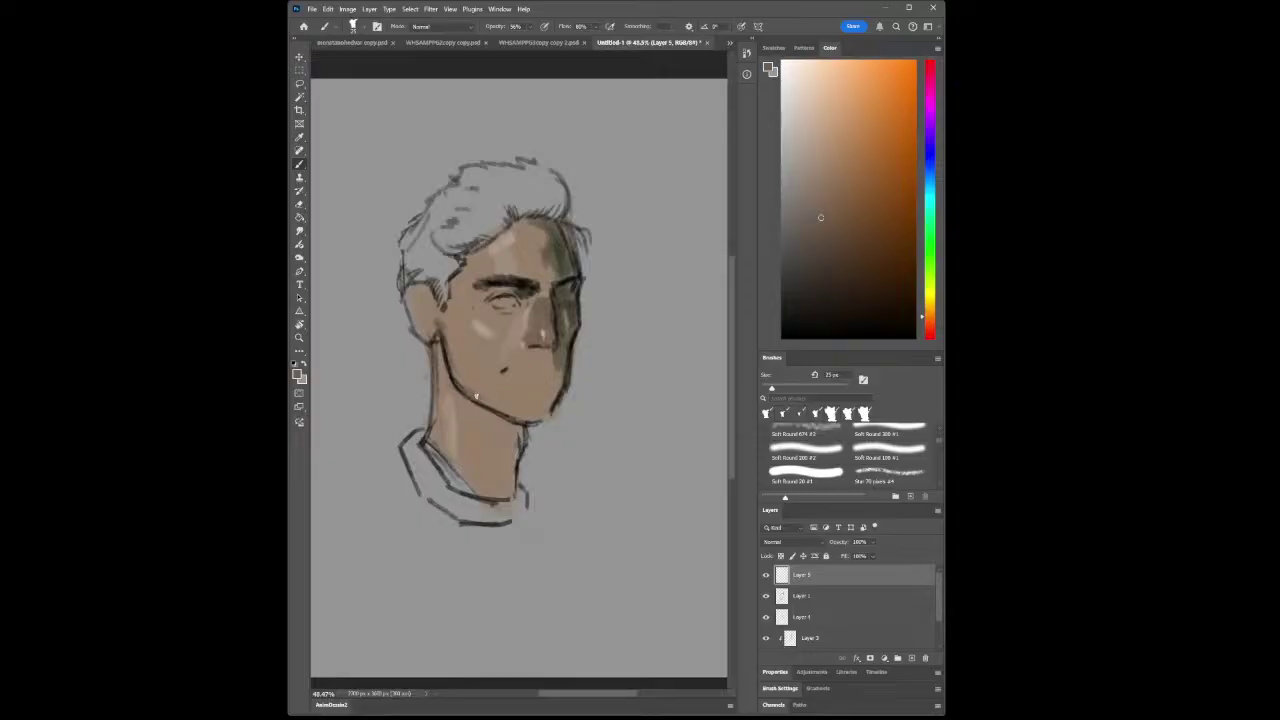
Sample light skin tones along the nose bridge and refine the nose's lit edge on the new layer with the 25 px brush
click(299, 137)
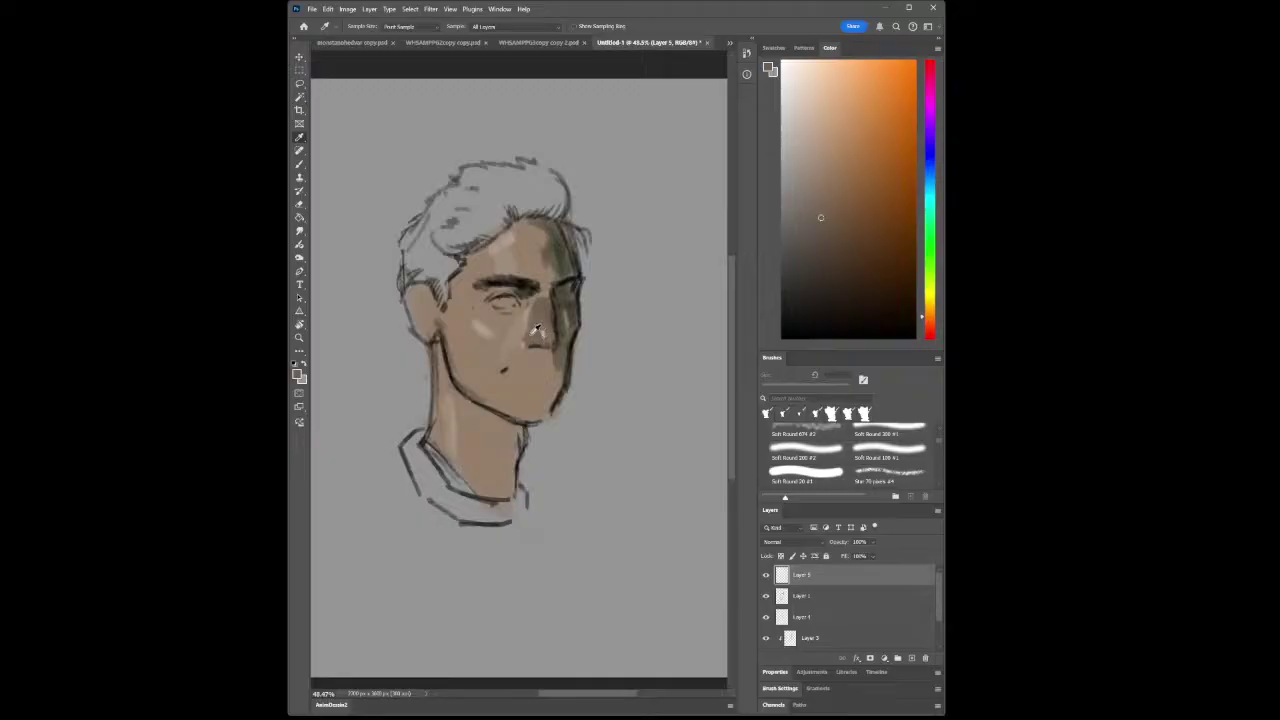
click(528, 324)
drag(528, 320, 528, 315)
click(527, 313)
click(299, 164)
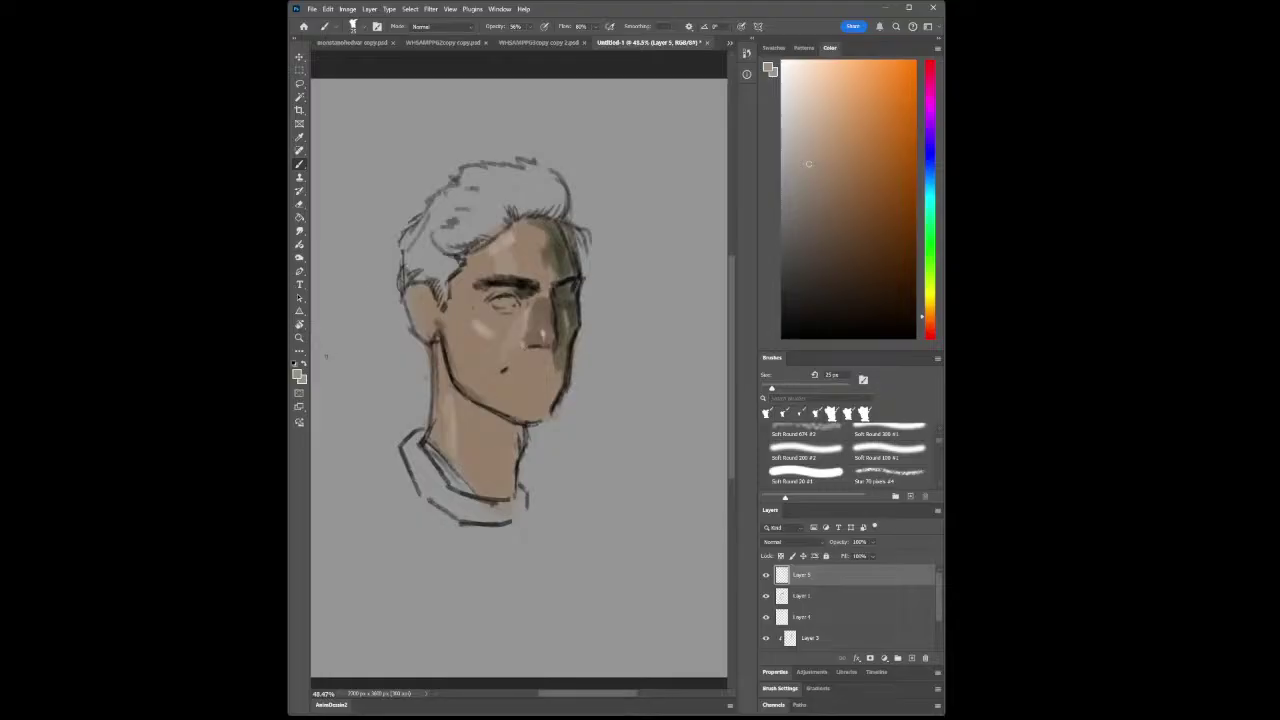
key(z)
drag(500, 371, 320, 193)
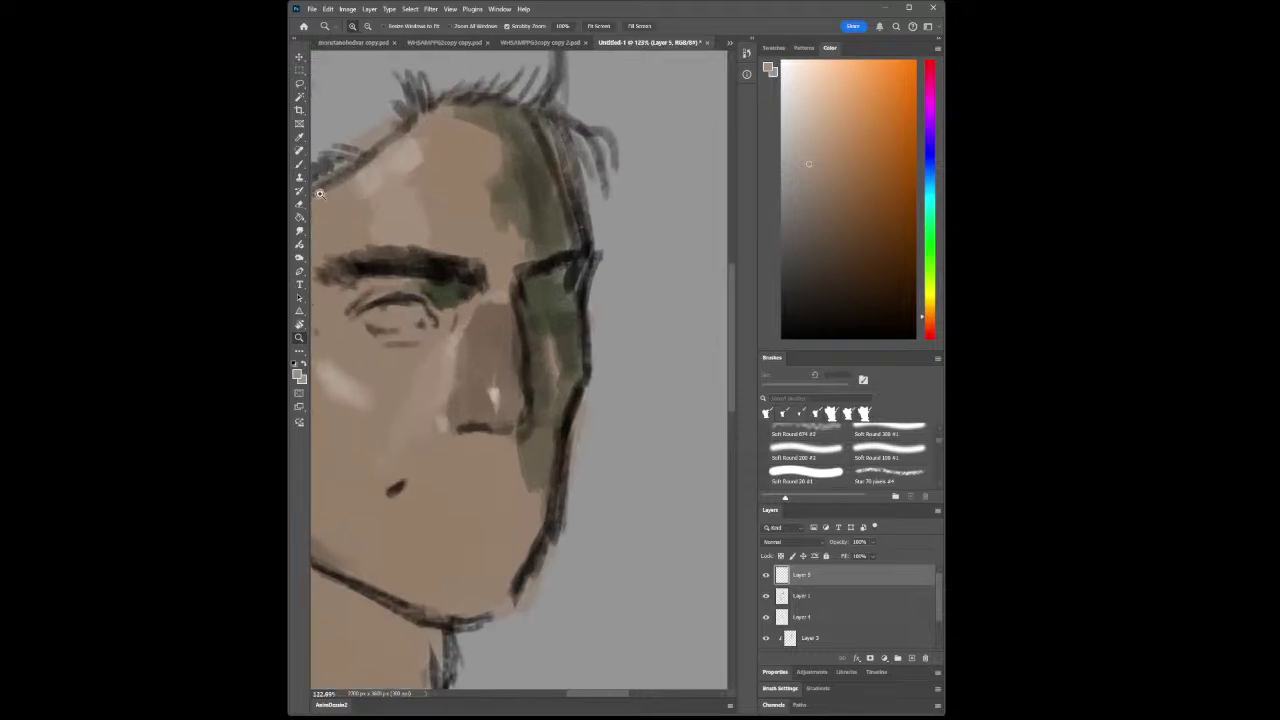
click(299, 137)
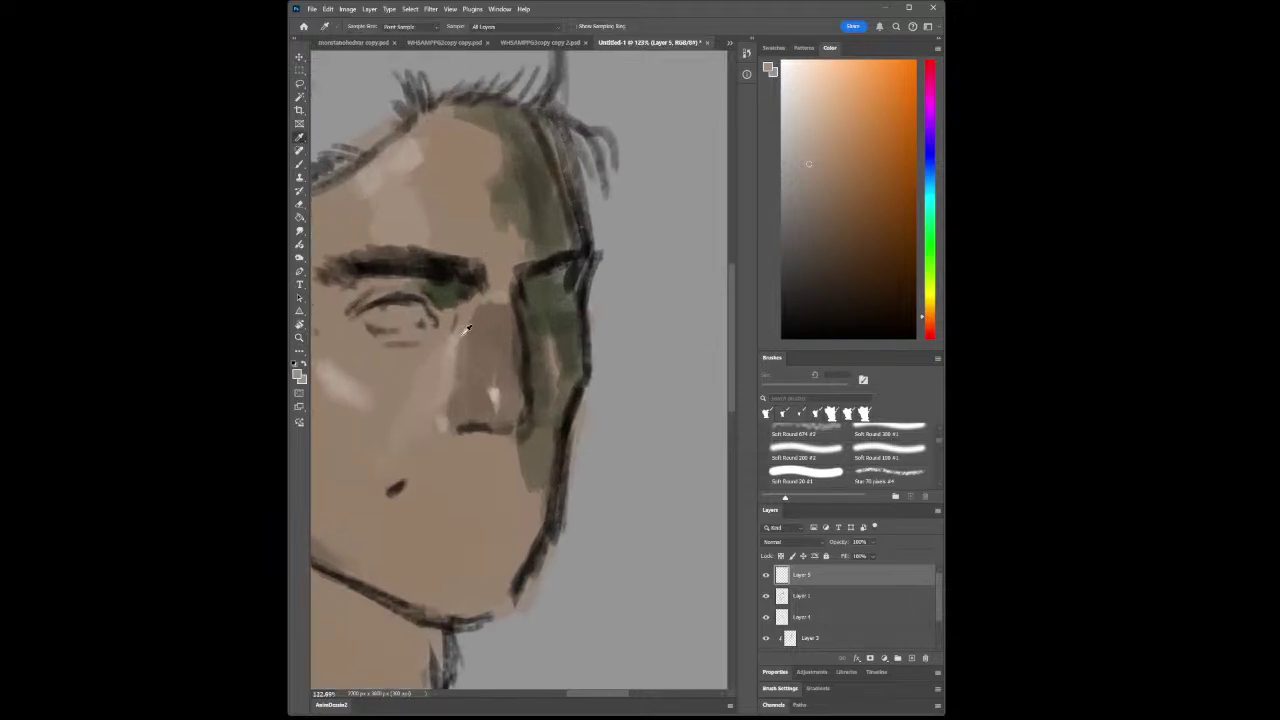
click(466, 328)
click(299, 164)
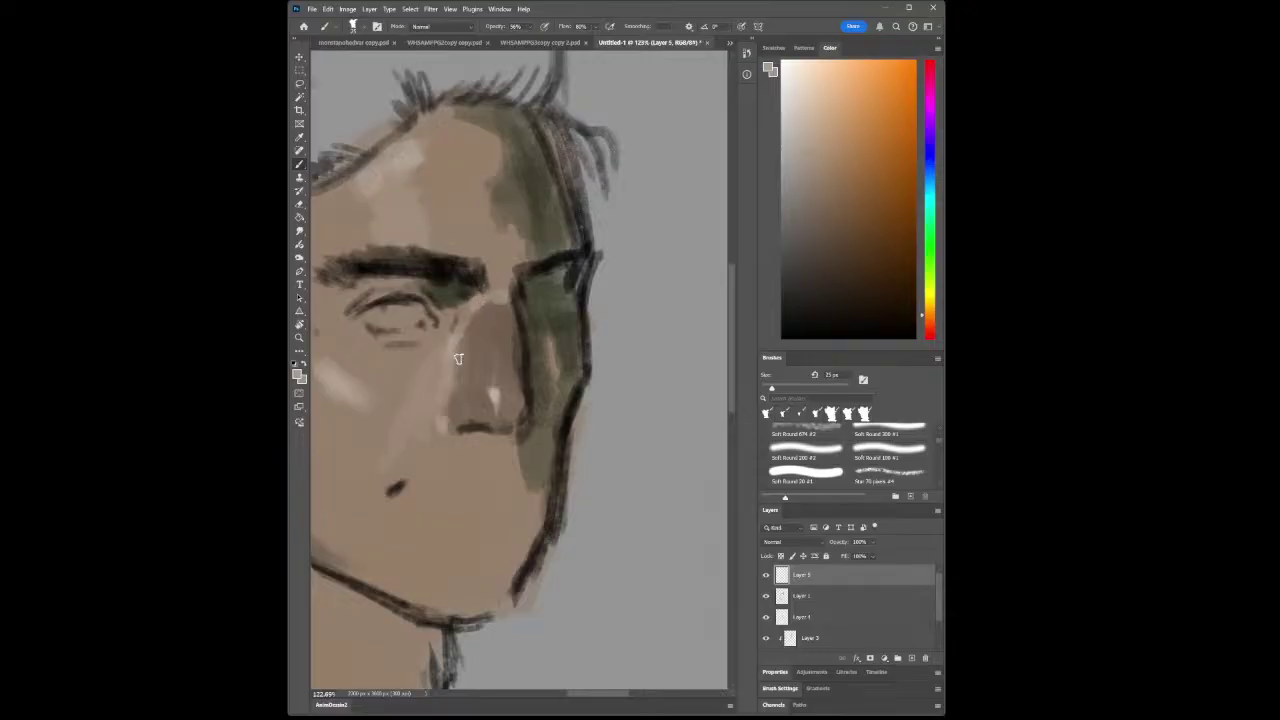
Sample the tone around the near eye, lighten it to a pale grey, and paint the white of the eye on the skin-colour layer
key(z)
mouse_move(477, 381)
mouse_down()
mouse_move(460, 380)
mouse_move(503, 345)
mouse_move(470, 345)
mouse_move(532, 344)
mouse_up()
click(299, 137)
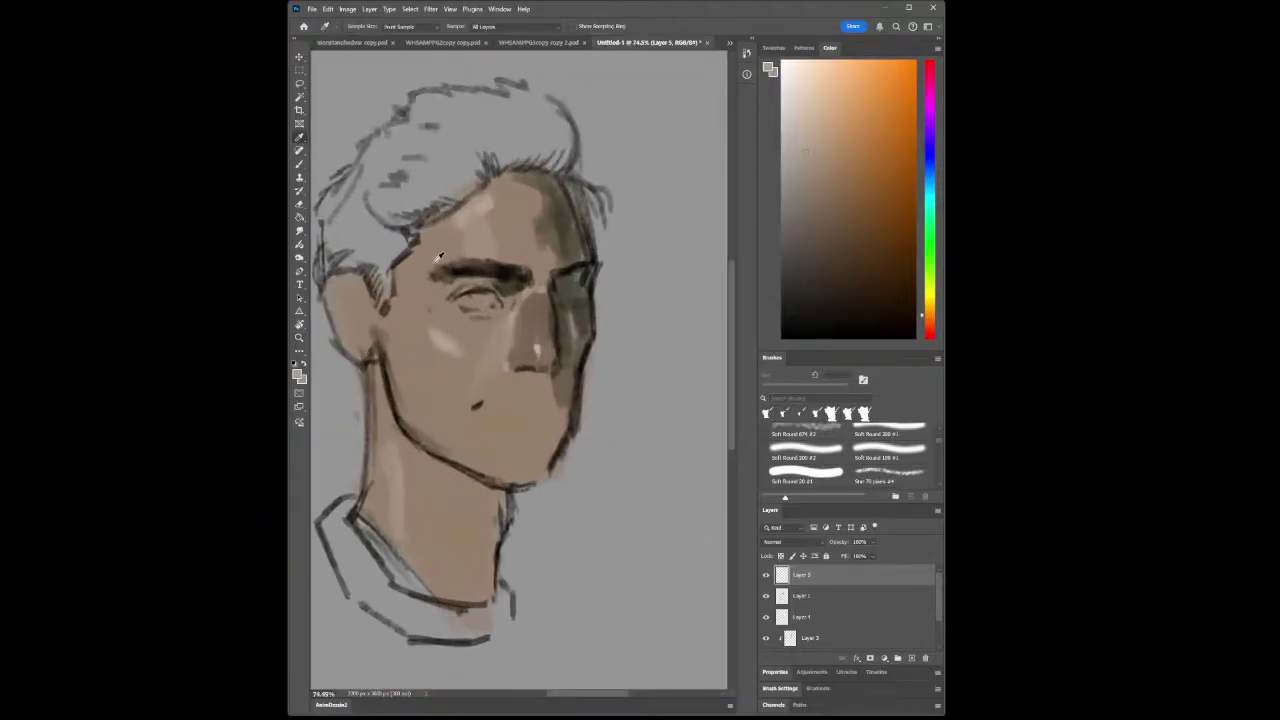
click(490, 293)
drag(815, 168, 787, 136)
click(299, 164)
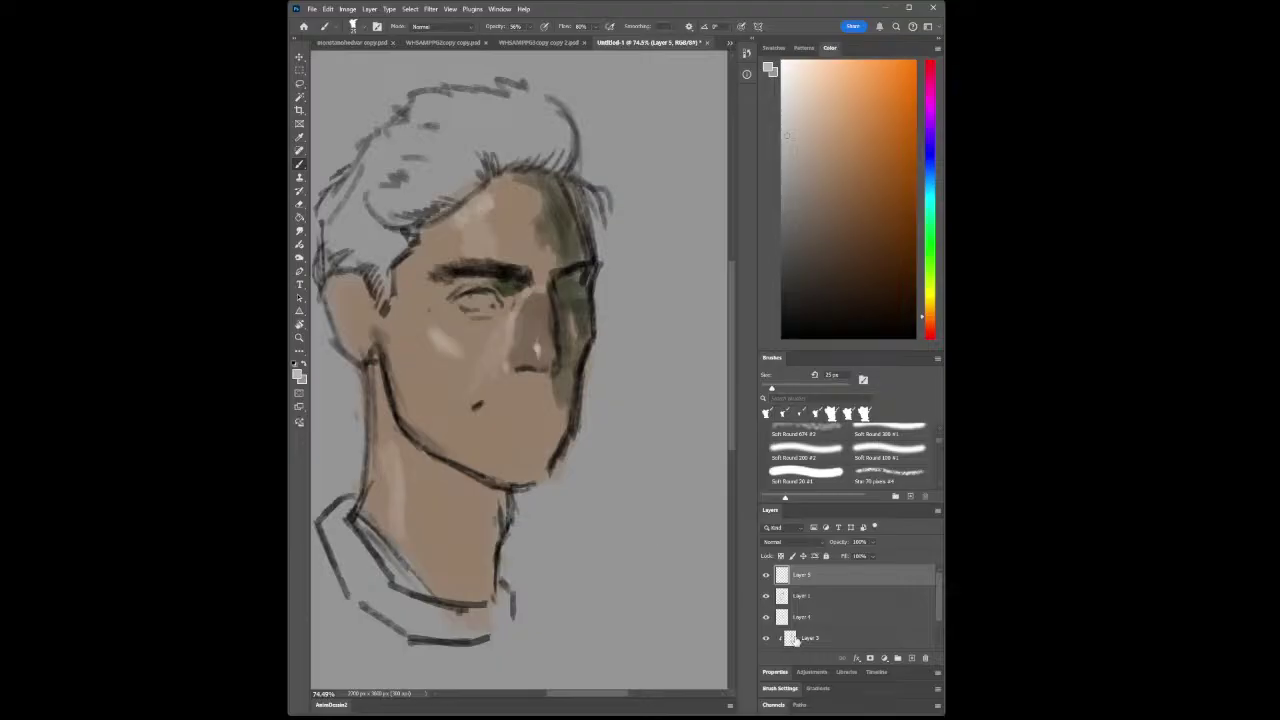
scroll(800, 630, down, 2)
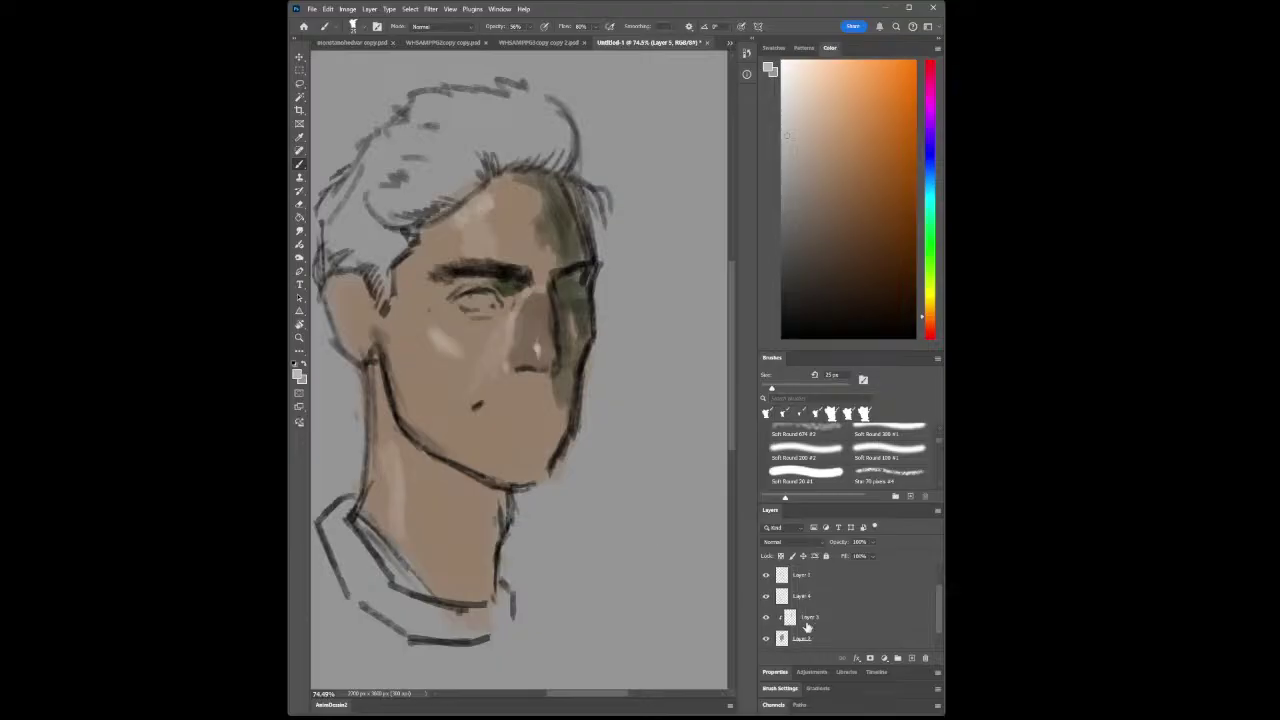
click(845, 628)
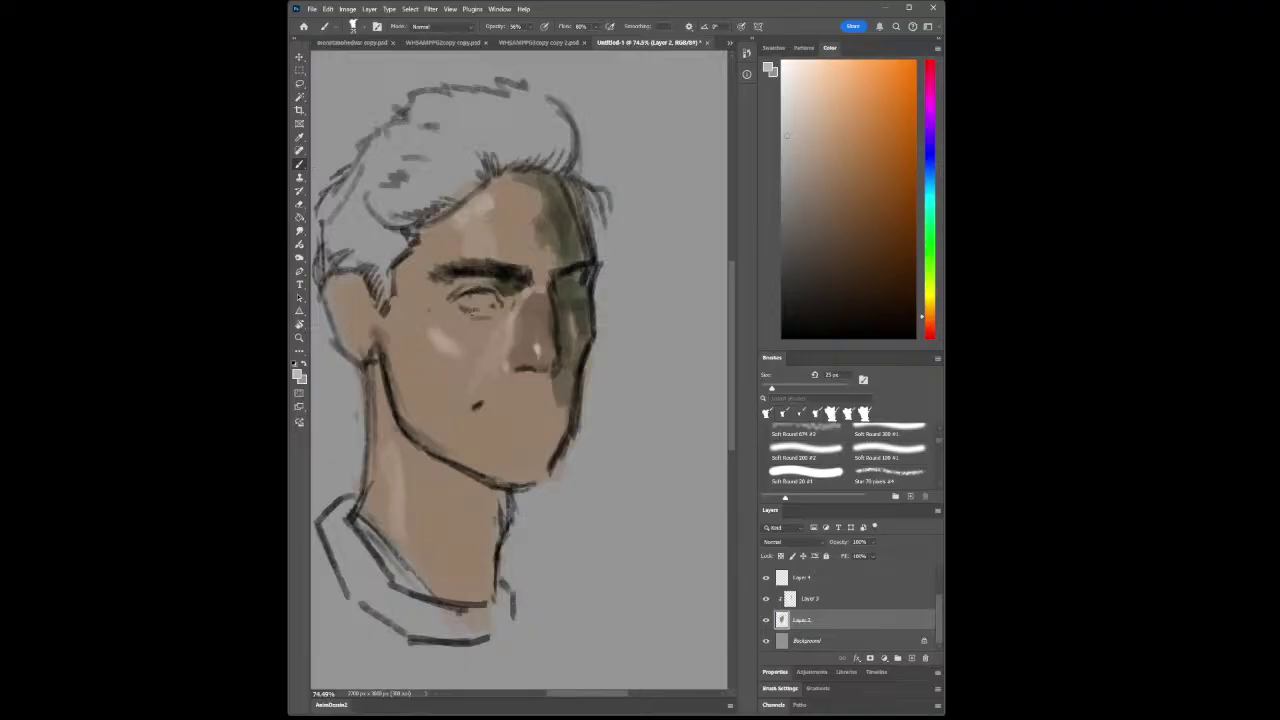
mouse_move(476, 306)
mouse_down()
mouse_move(464, 302)
mouse_move(487, 297)
mouse_up()
click(299, 350)
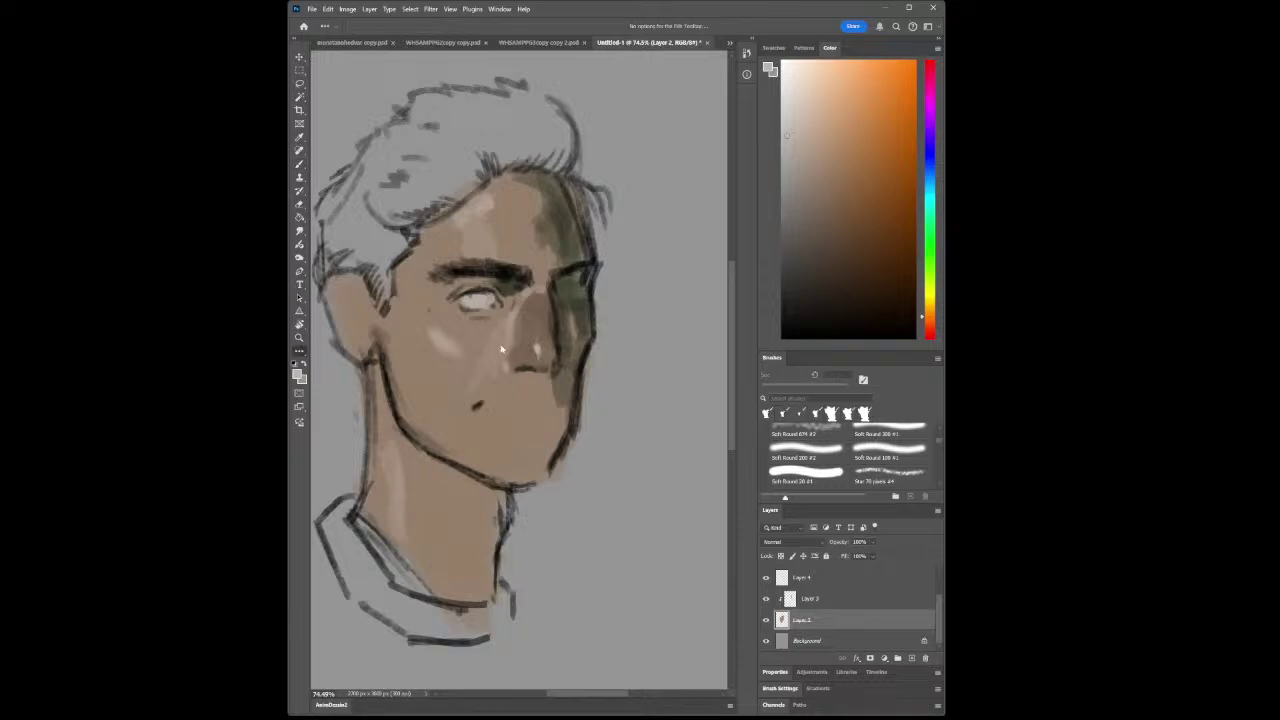
Sample a light skin tone from the forehead, select Layer 5, lighten the colour and touch up the near eye's white with the 8 px brush
click(299, 337)
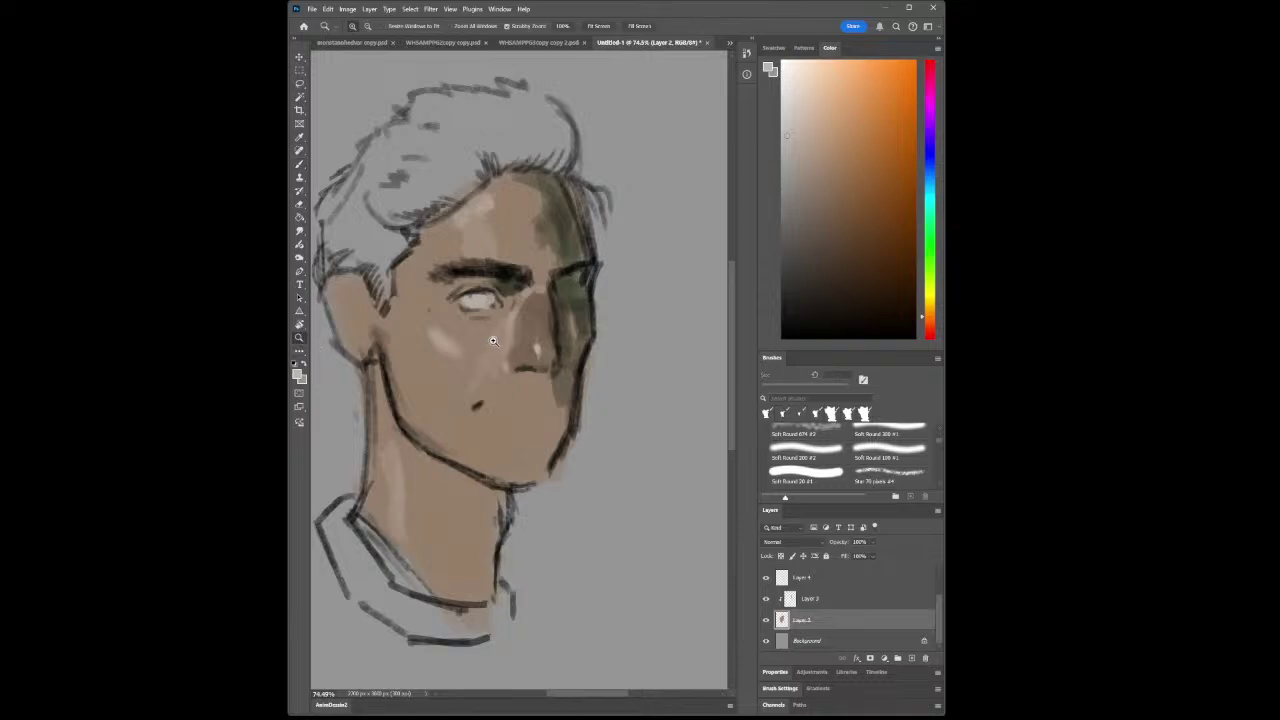
alt+click(493, 322)
drag(493, 322, 530, 320)
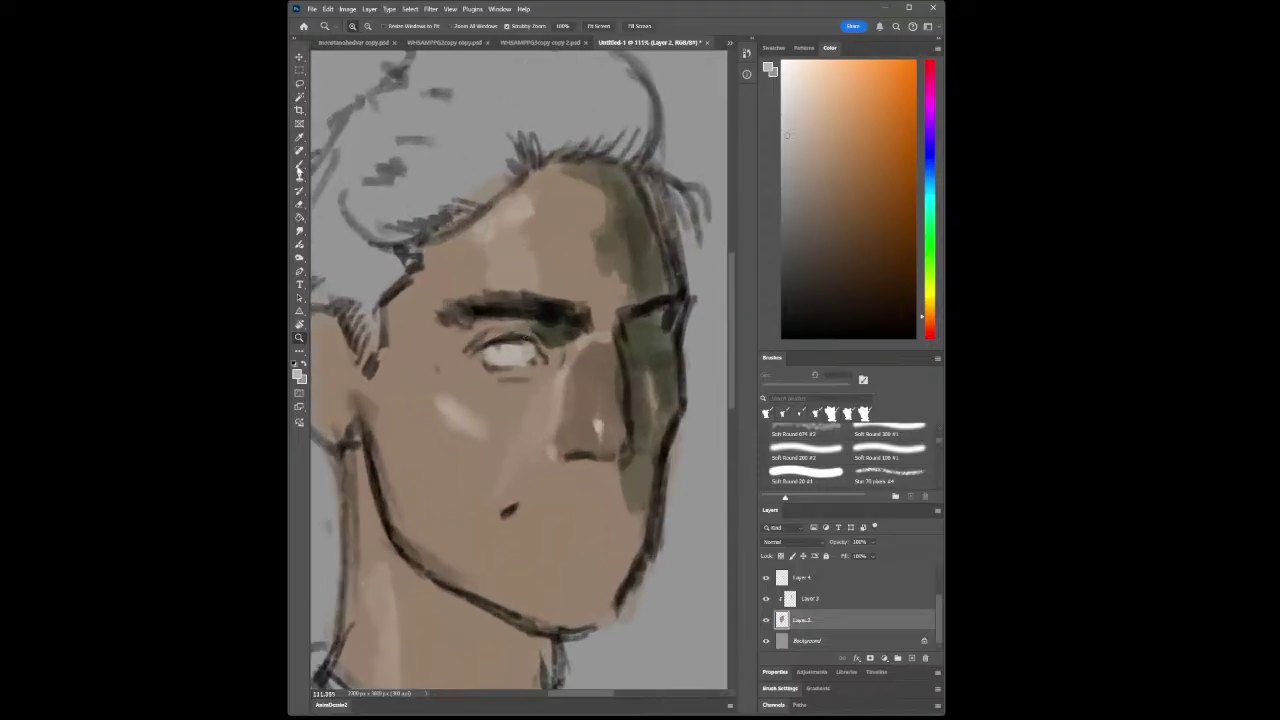
key(i)
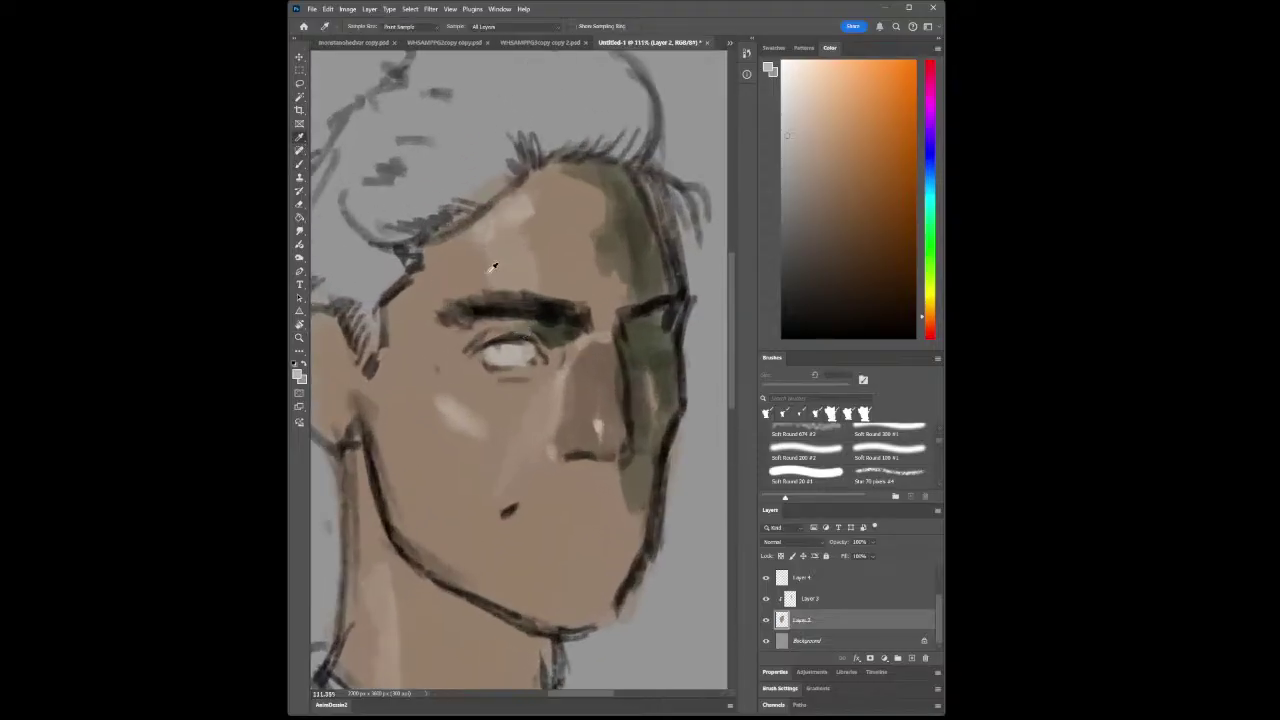
click(452, 224)
click(299, 150)
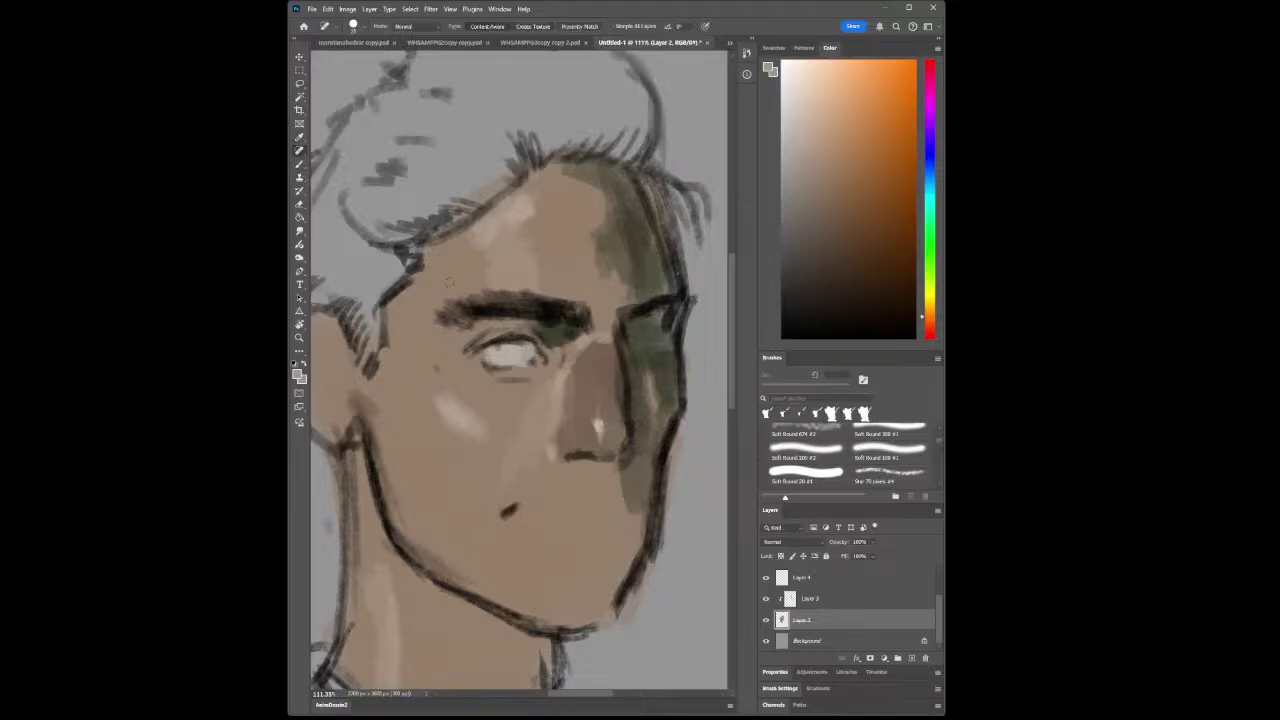
key(b)
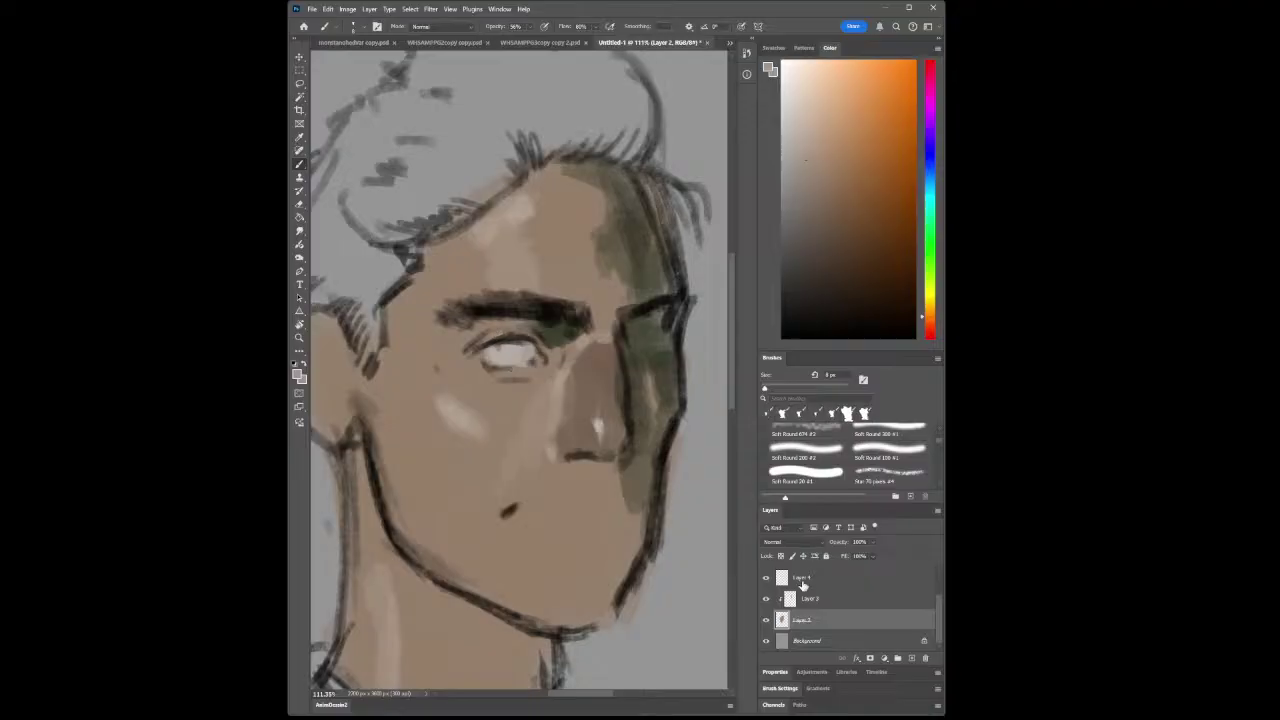
scroll(798, 582, up, 2)
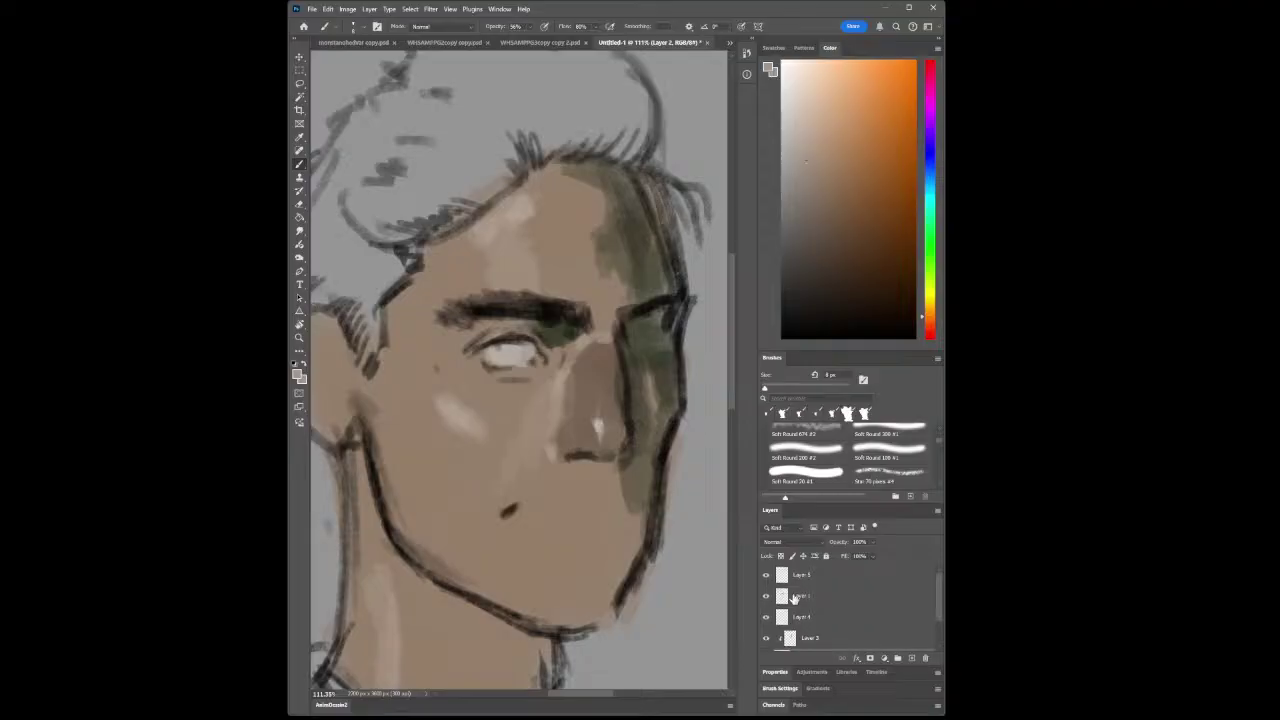
click(806, 577)
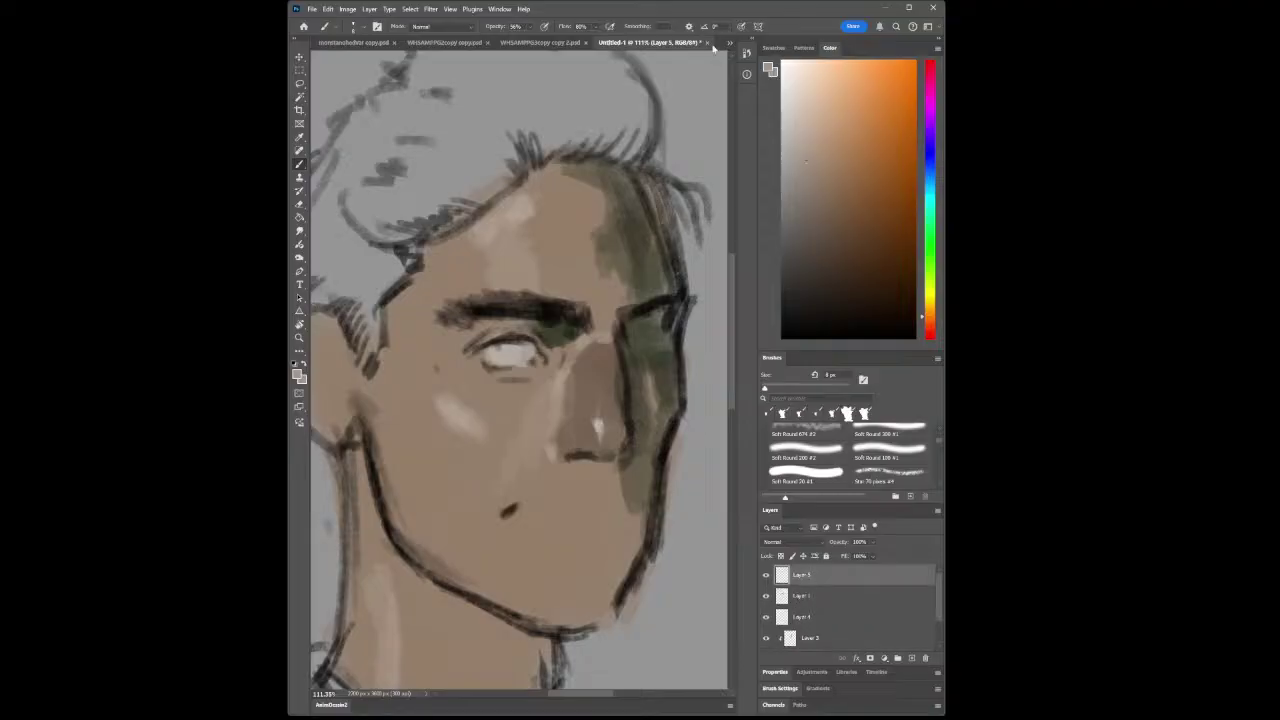
click(799, 128)
Sample tones around the nose and far cheek, settle on the nose's shadow brown and touch up its shaded side with the 8 px brush
click(299, 338)
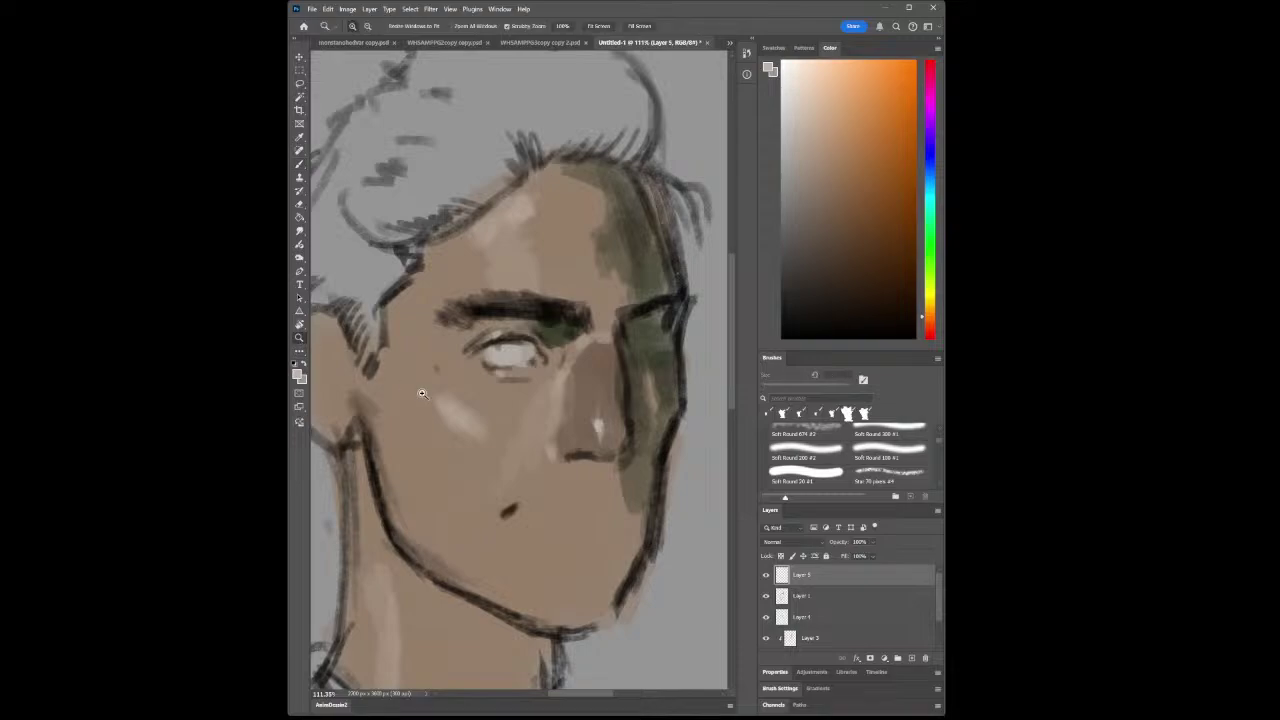
drag(479, 399, 420, 396)
drag(515, 388, 537, 500)
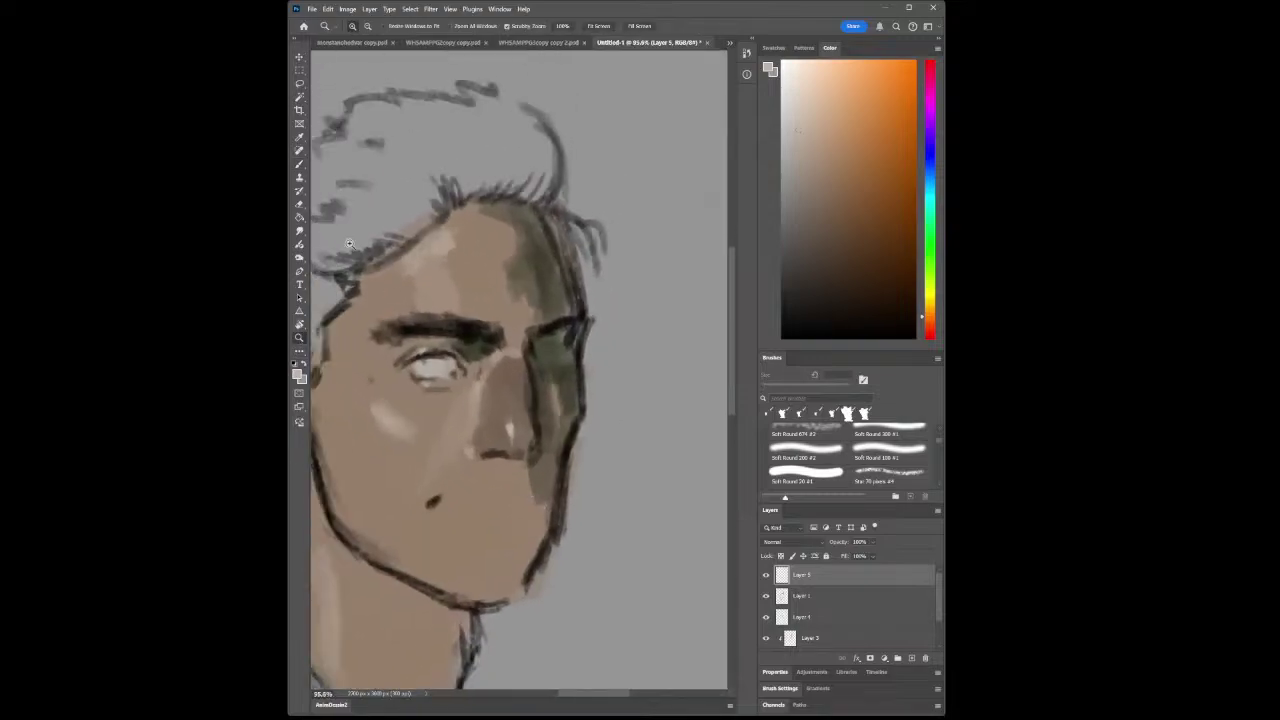
key(i)
click(486, 437)
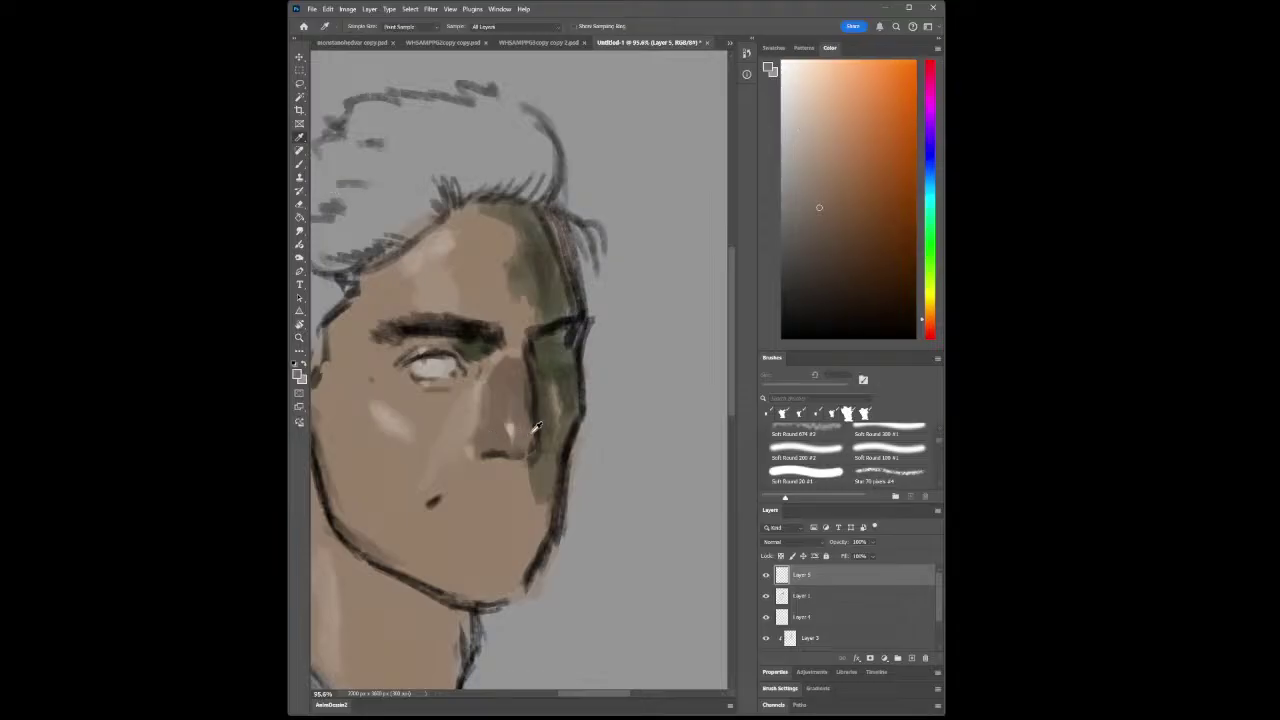
click(562, 382)
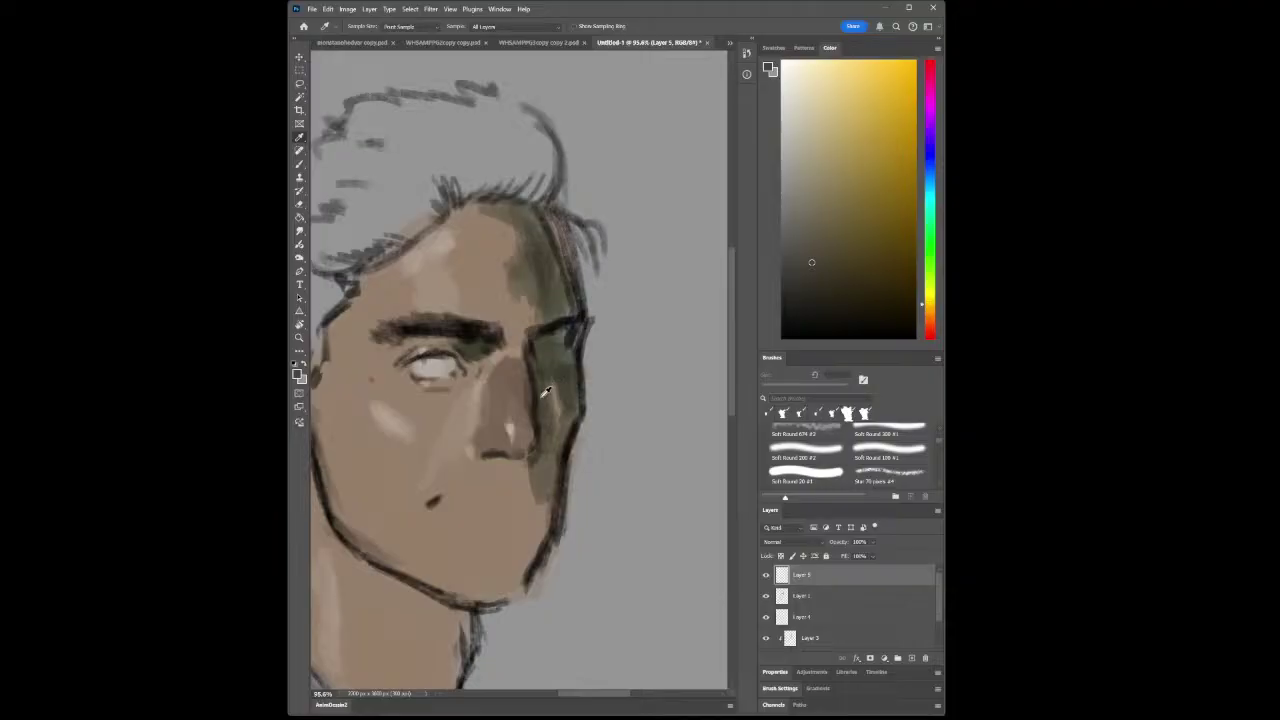
click(527, 397)
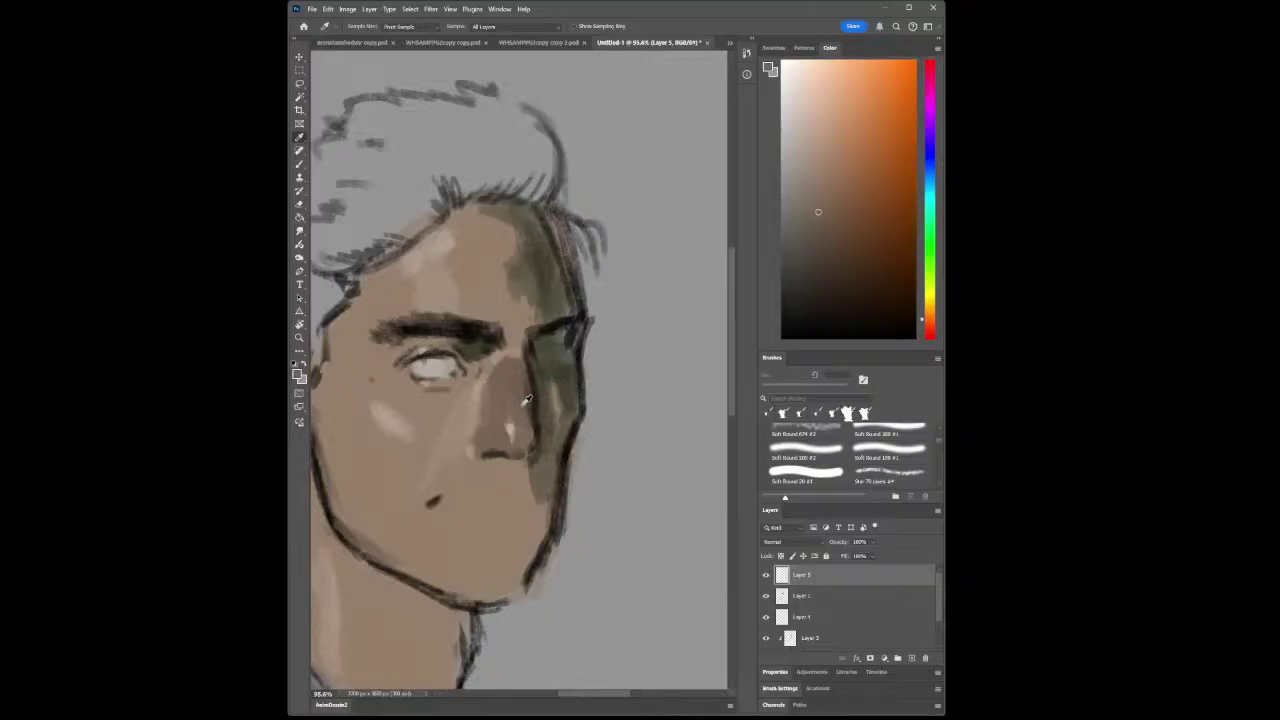
click(299, 163)
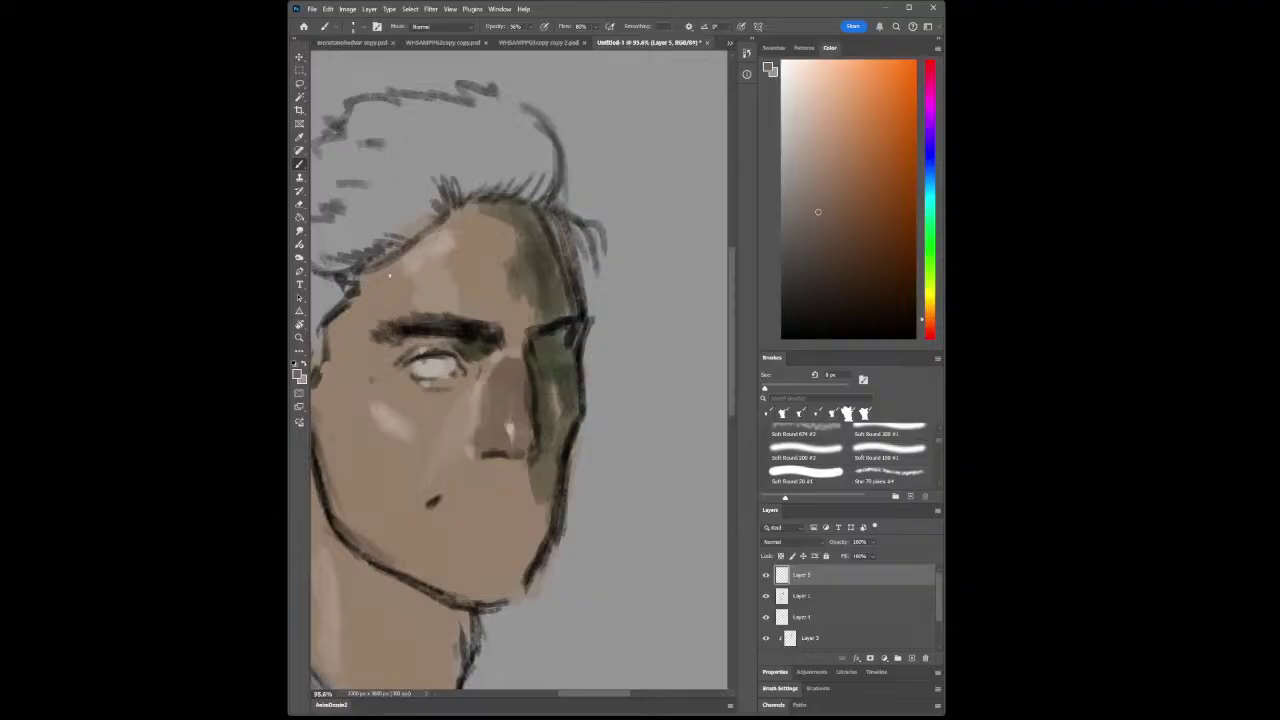
Sample the darker brown at the border between nose and far cheek and refine the nose's shadow edge
click(299, 137)
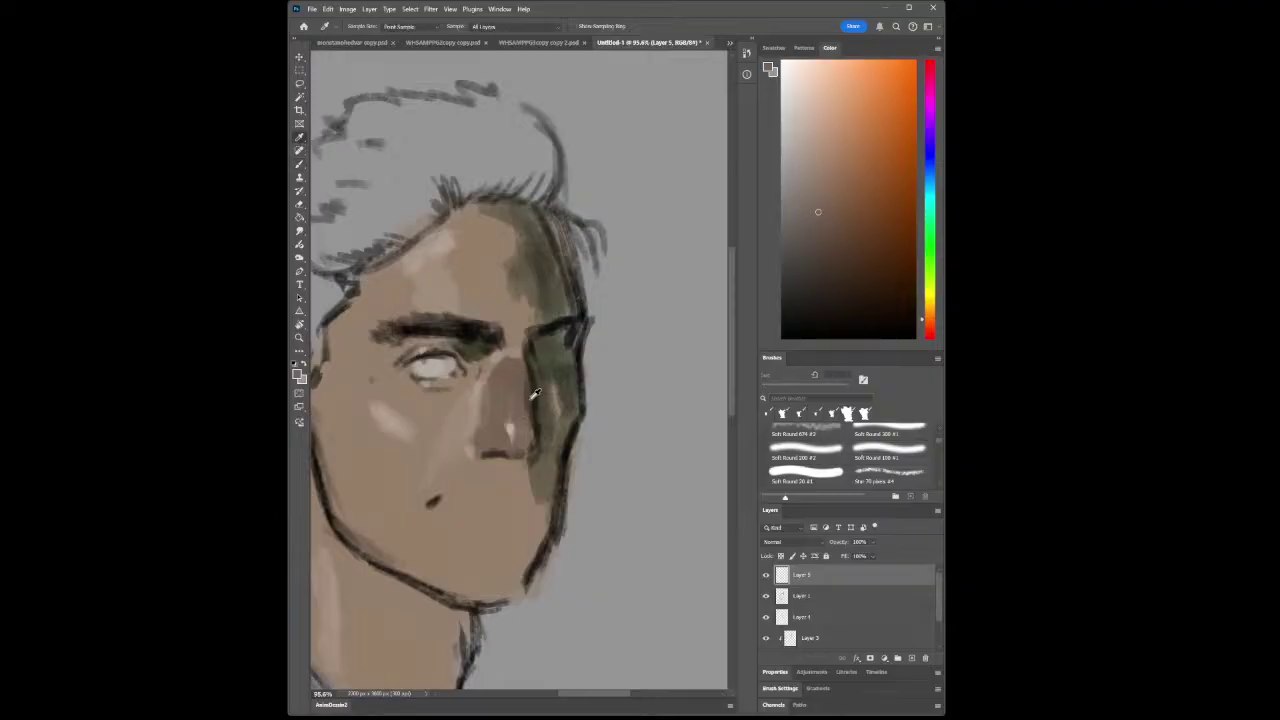
click(536, 393)
click(299, 163)
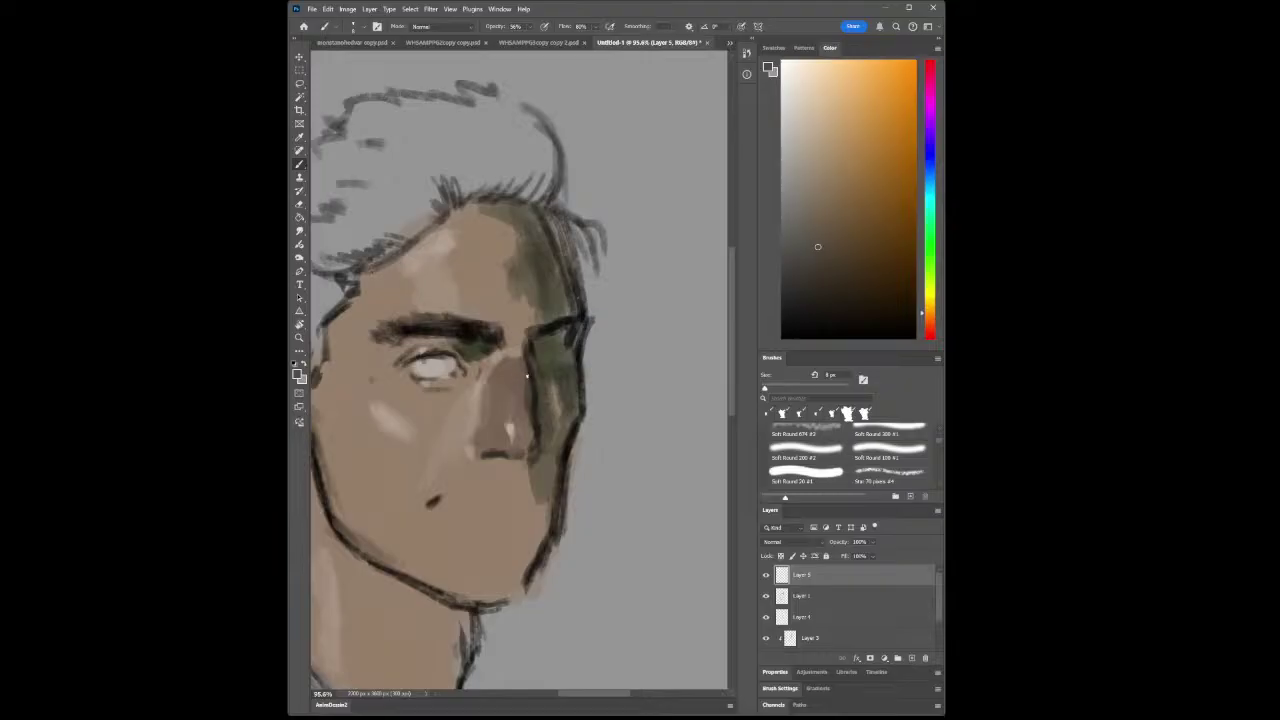
Sample the dark olive at the near eye's inner corner and paint a shadow from there down beside the nose with a larger brush
click(301, 338)
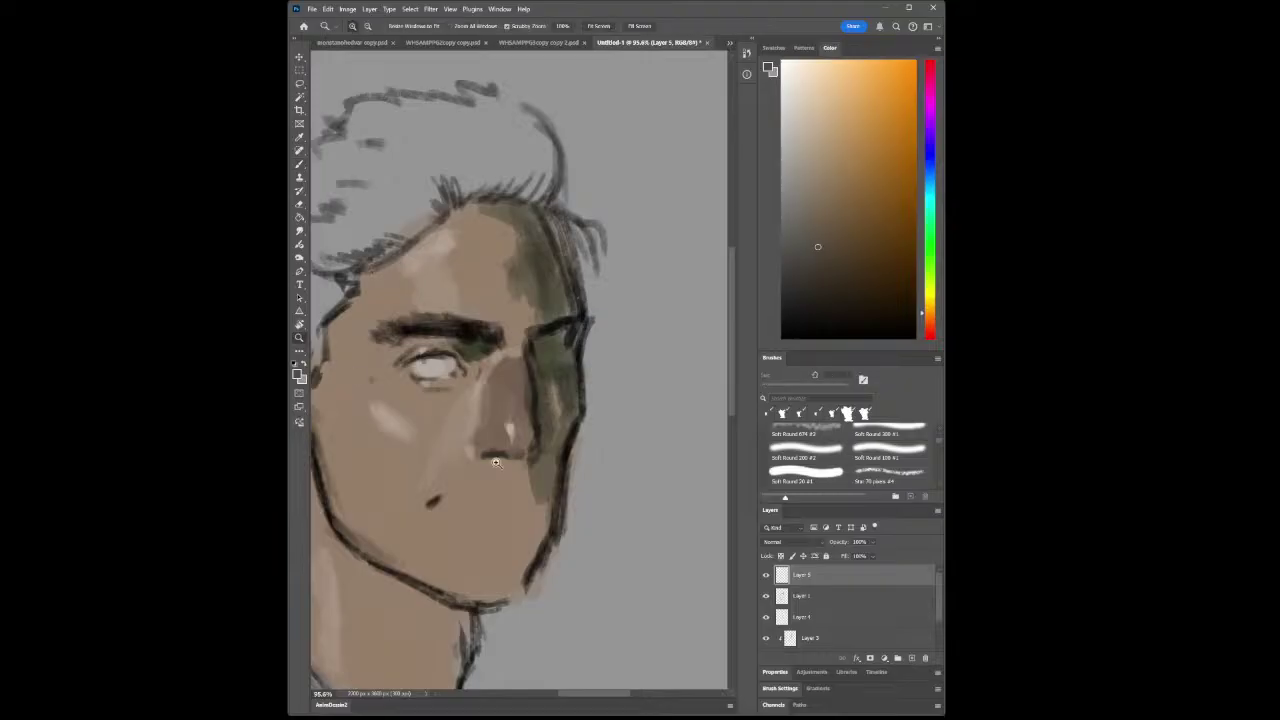
drag(497, 471, 532, 490)
drag(449, 454, 517, 472)
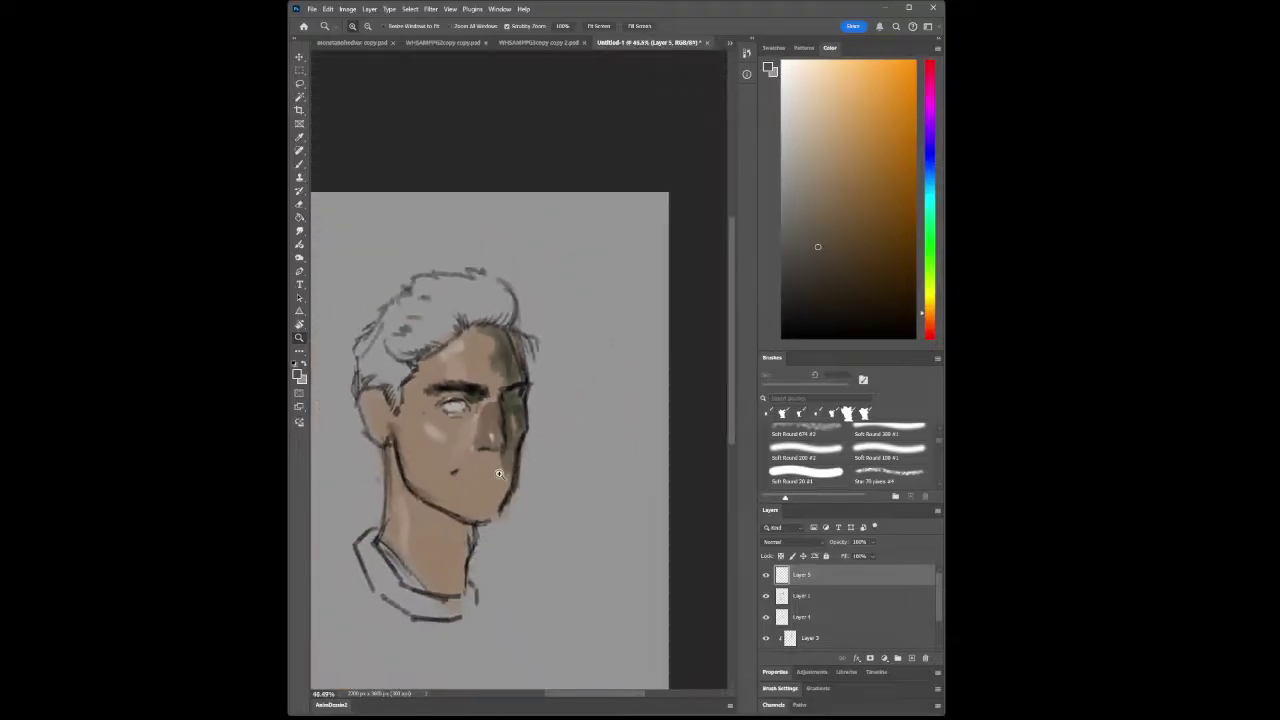
drag(493, 334, 503, 341)
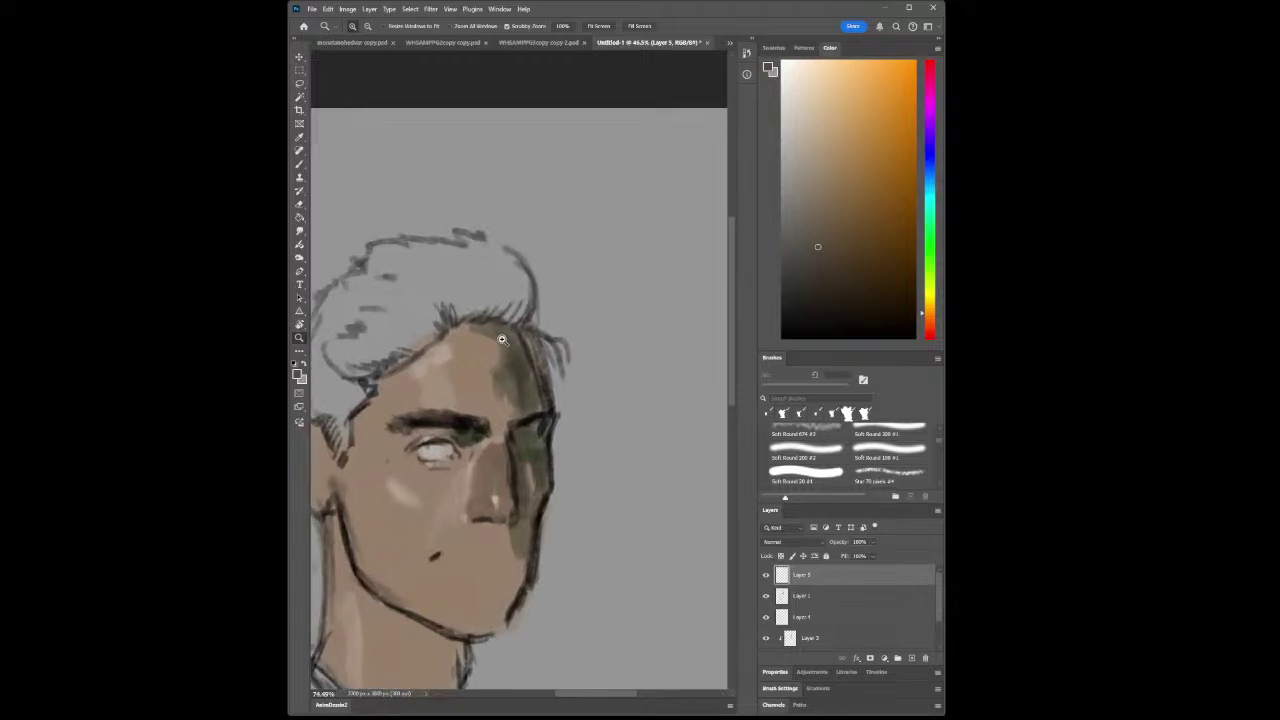
click(299, 137)
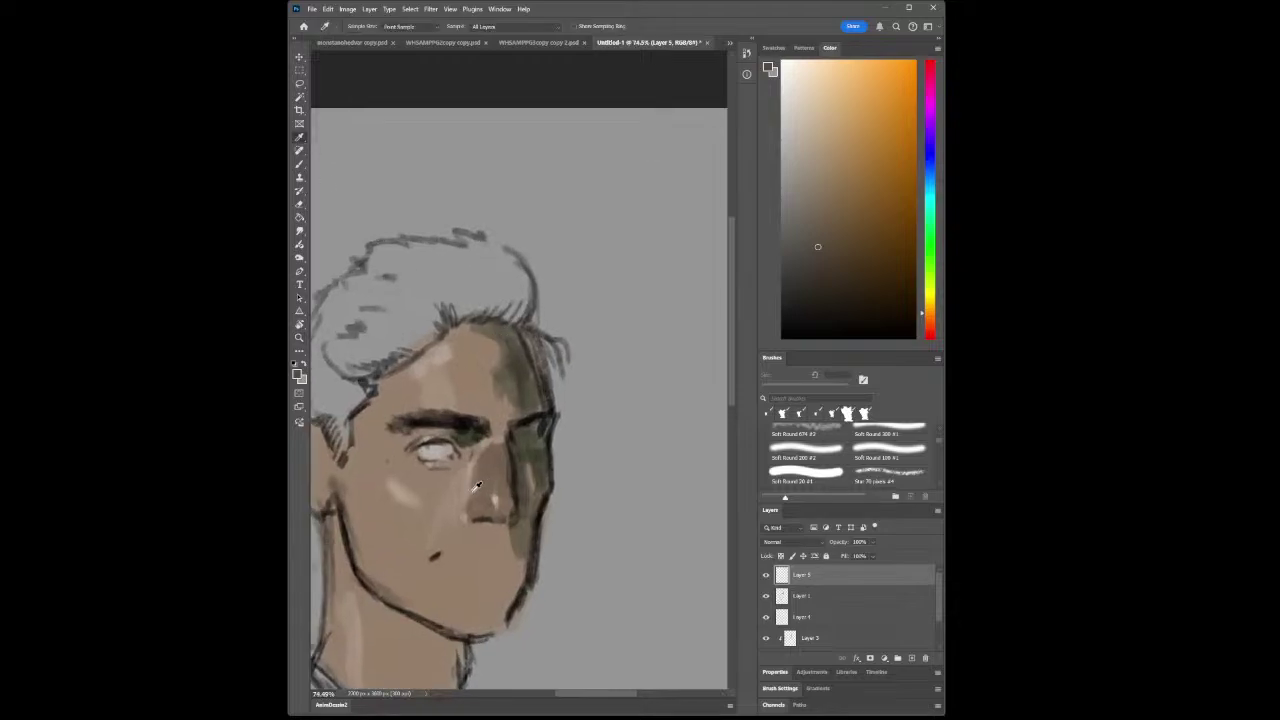
click(460, 455)
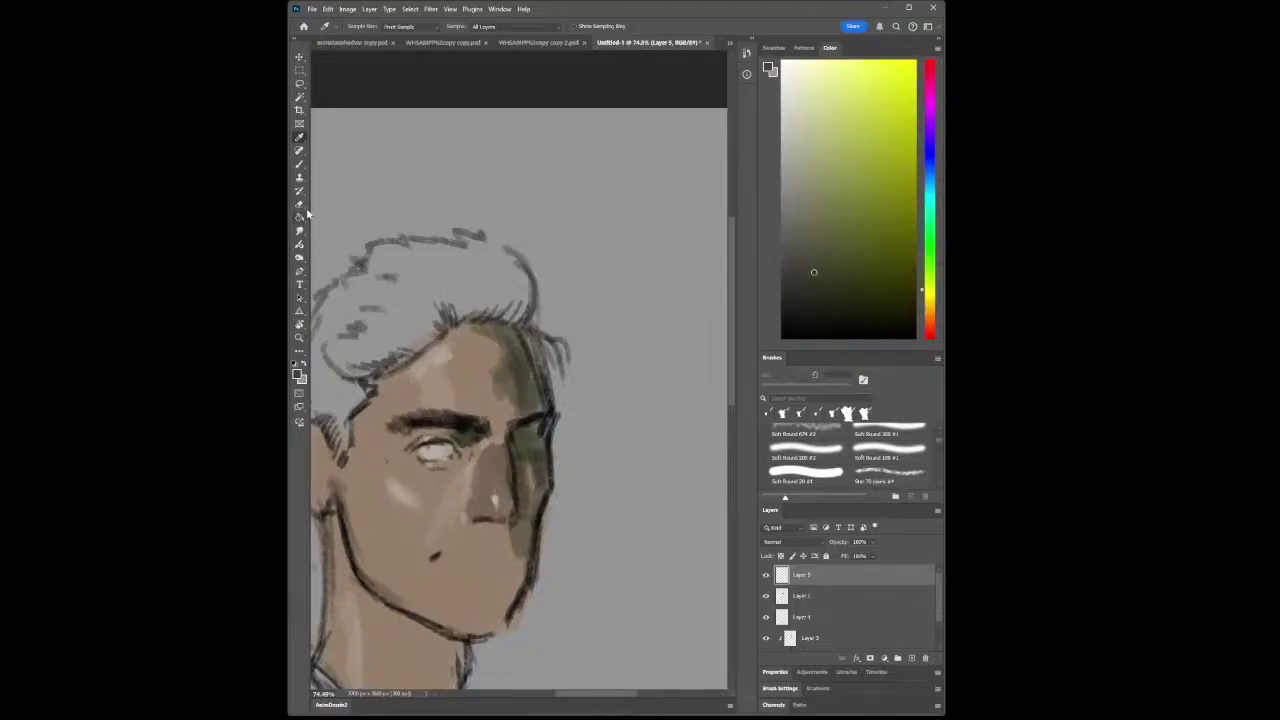
click(299, 164)
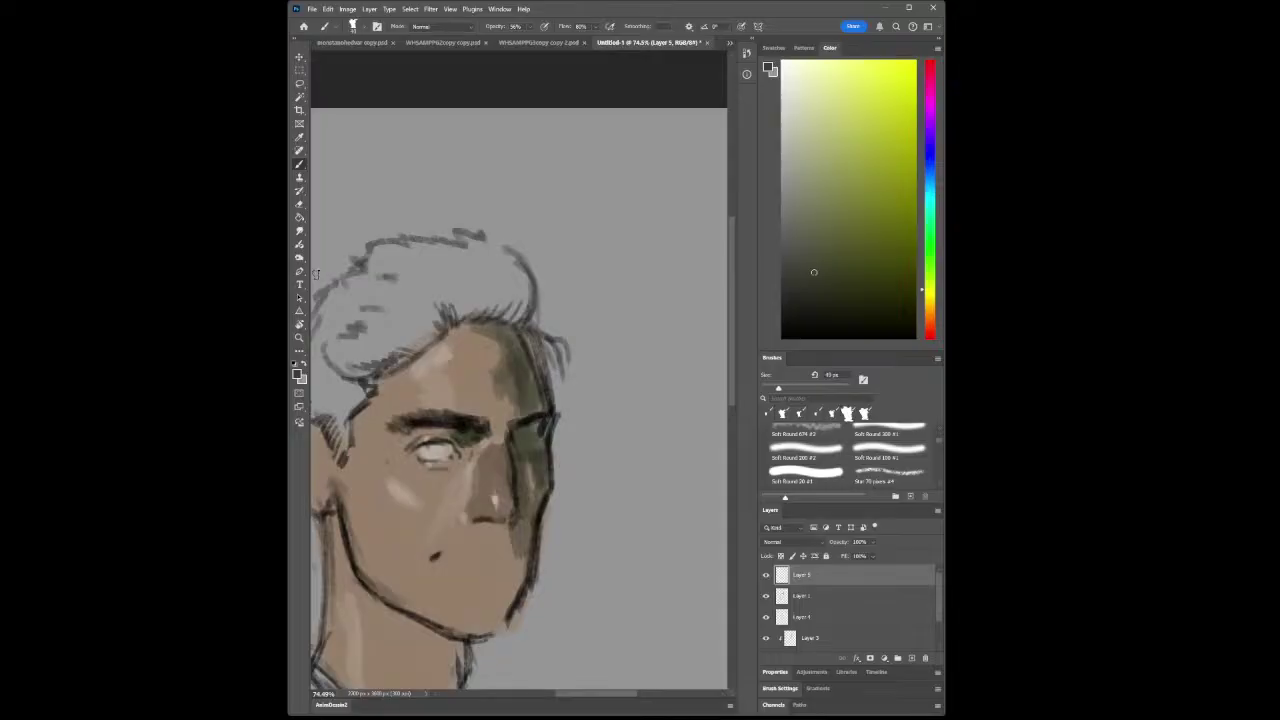
drag(449, 483, 460, 470)
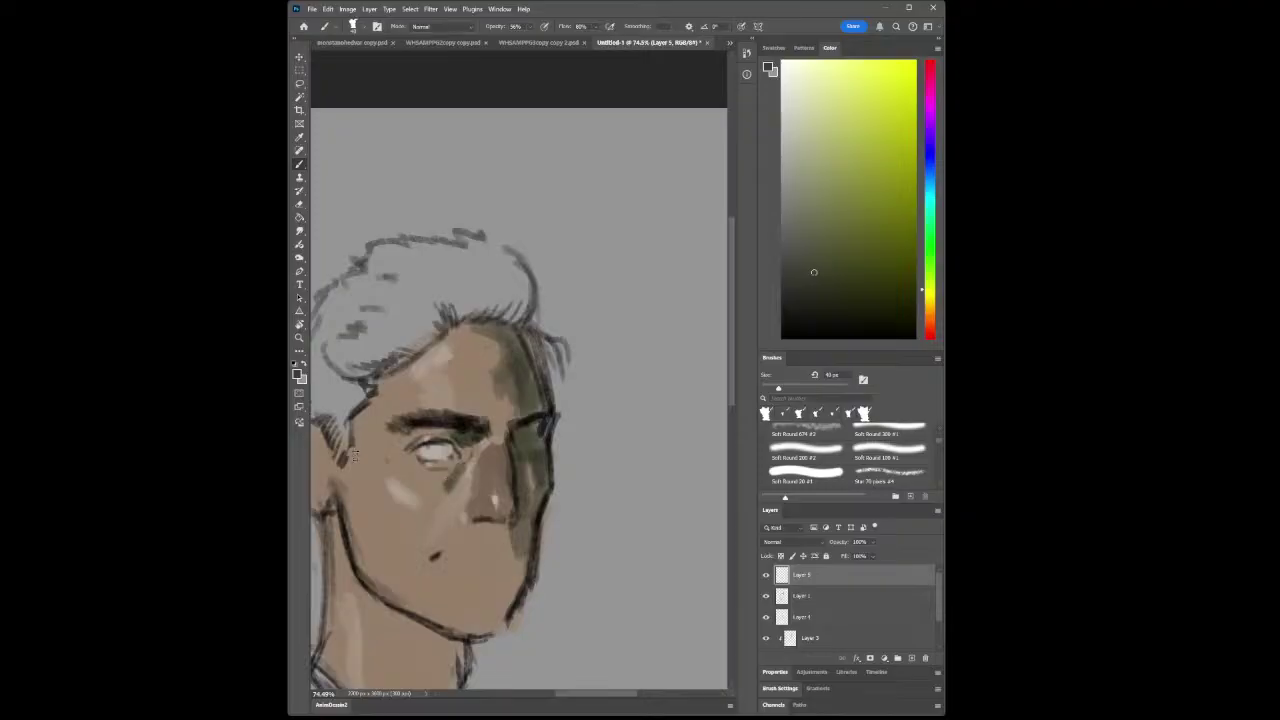
Sample the dark olive from the far side of the forehead and extend the forehead shadow's edge
key(z)
alt+click(477, 551)
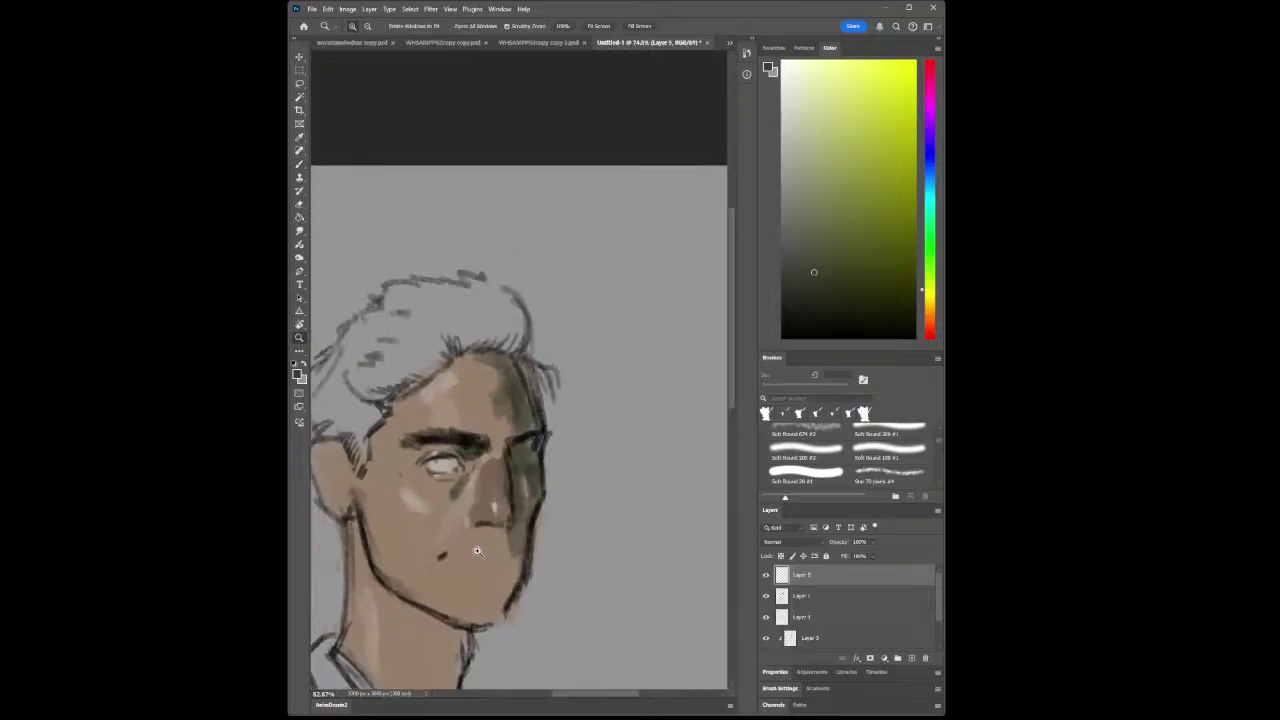
mouse_move(477, 551)
mouse_down()
mouse_move(440, 556)
mouse_move(469, 572)
mouse_move(398, 570)
mouse_move(483, 570)
mouse_up()
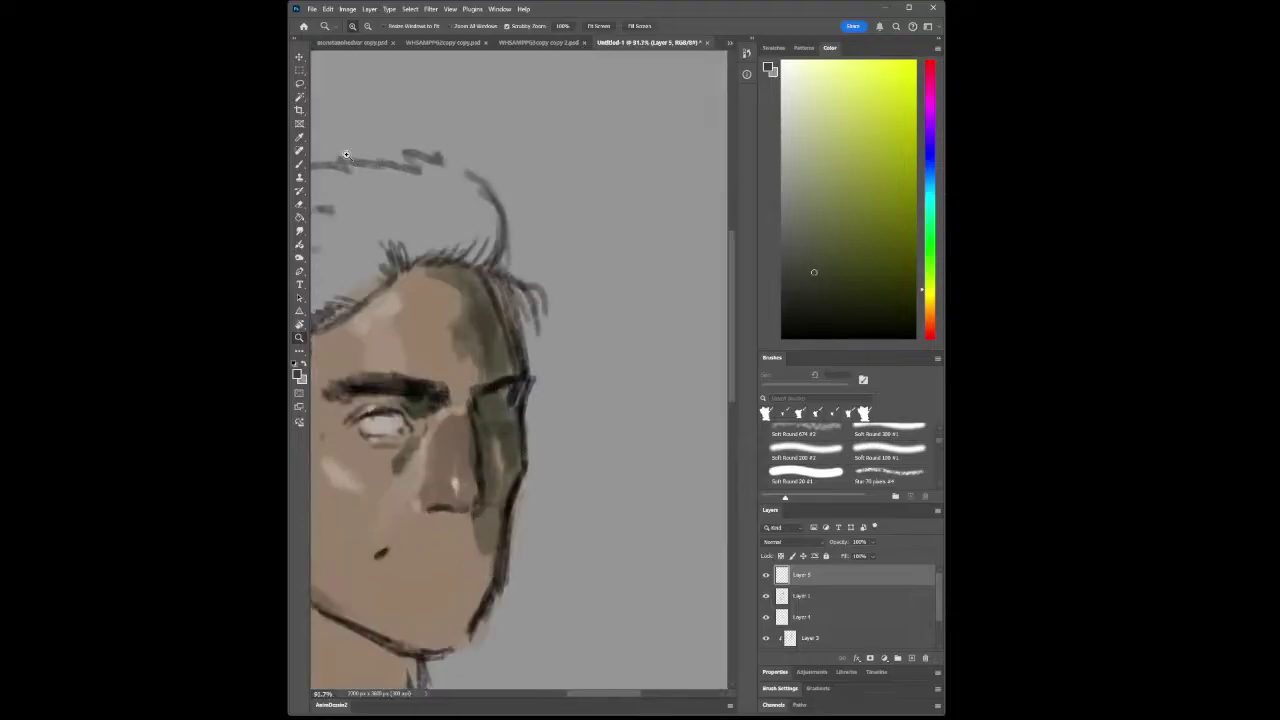
click(300, 138)
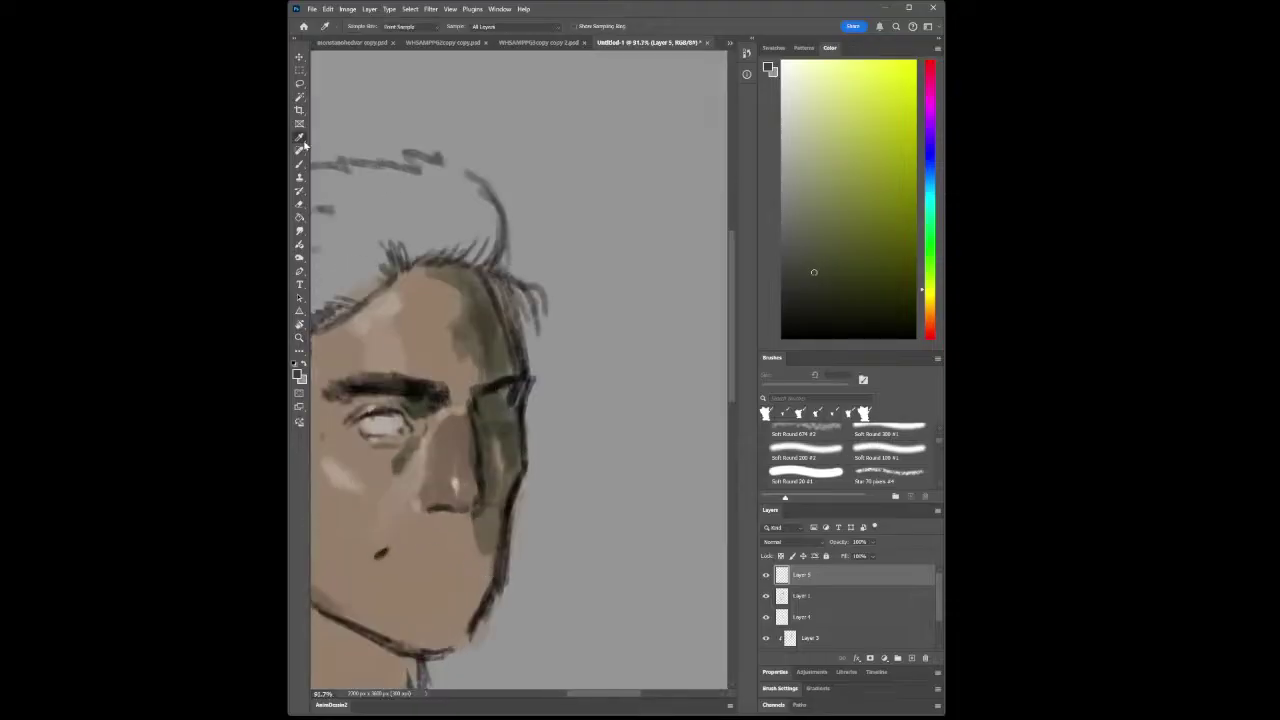
click(453, 301)
drag(456, 298, 494, 314)
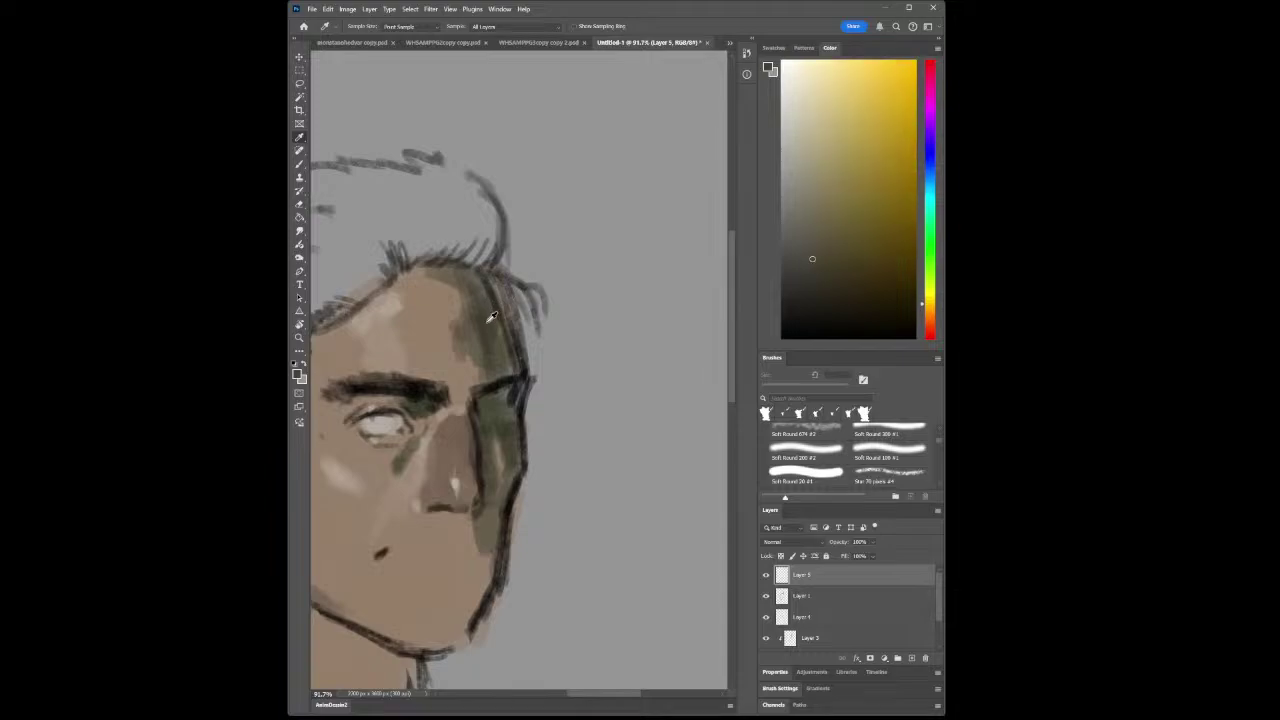
click(299, 164)
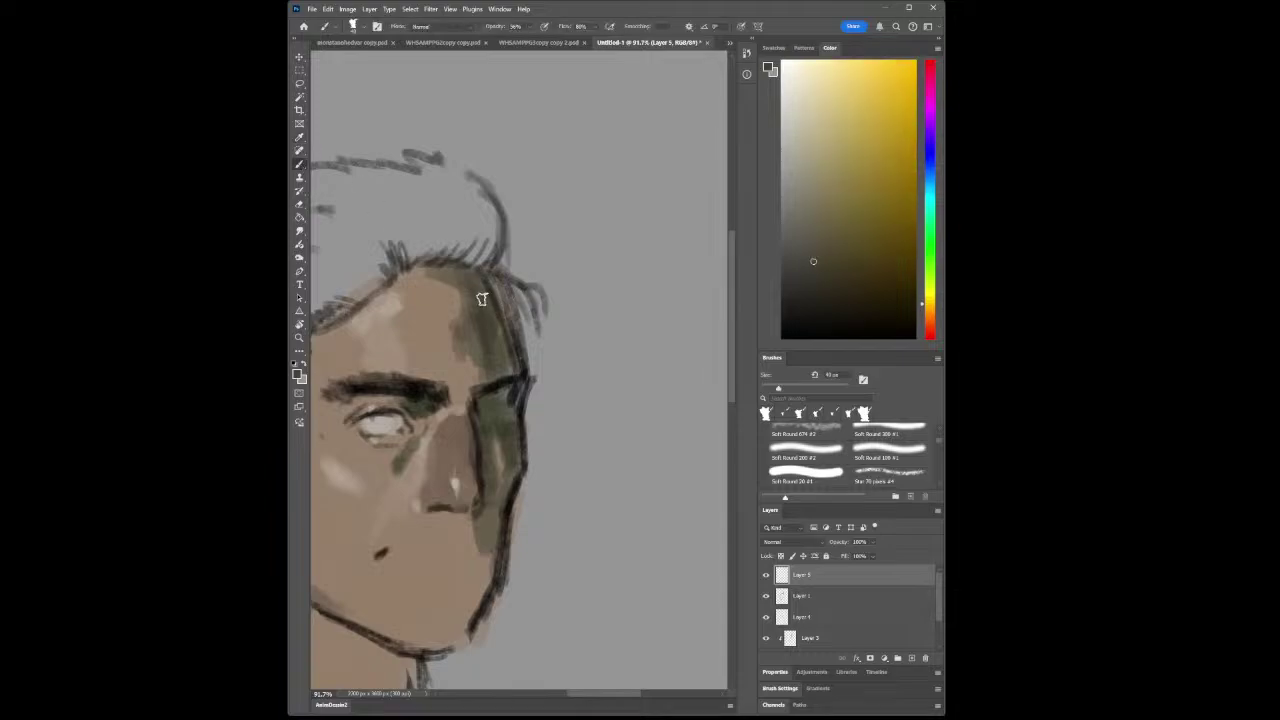
mouse_move(482, 295)
mouse_down()
mouse_move(500, 331)
mouse_move(474, 320)
mouse_up()
Sample the forehead skin tone and the mid-tone at the shadow border, and blend the forehead shadow's edge
click(299, 139)
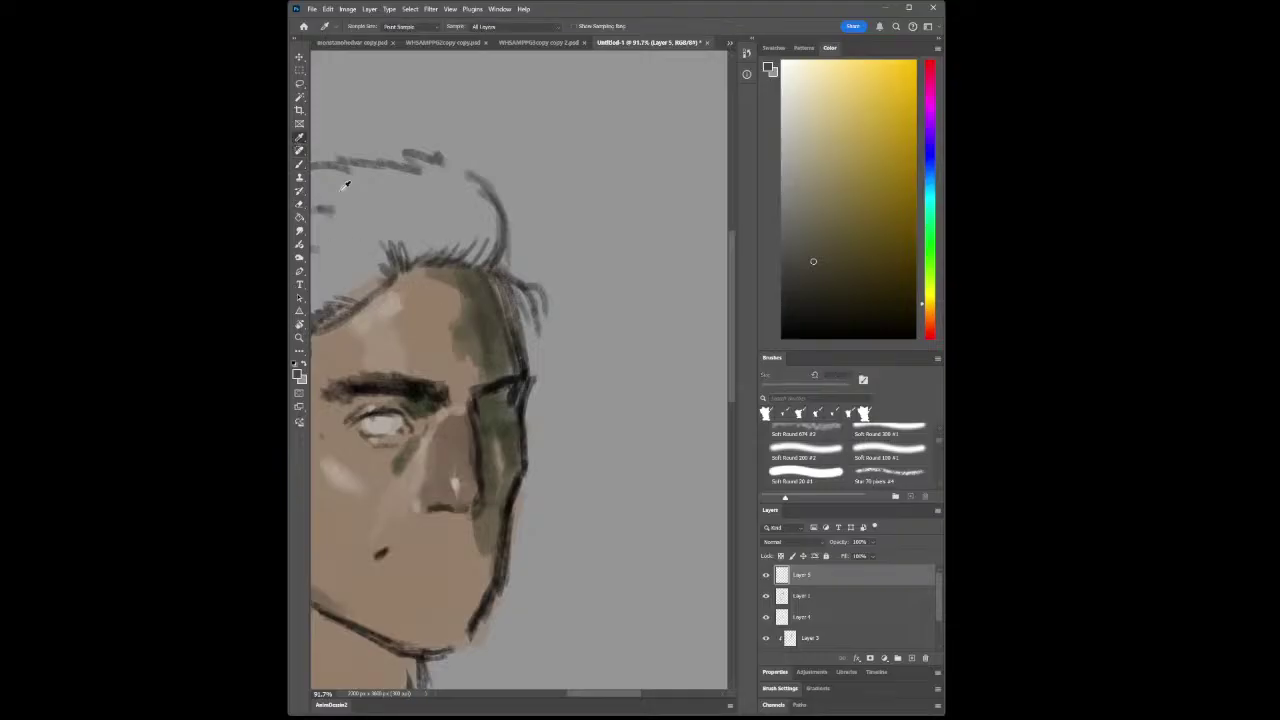
click(447, 300)
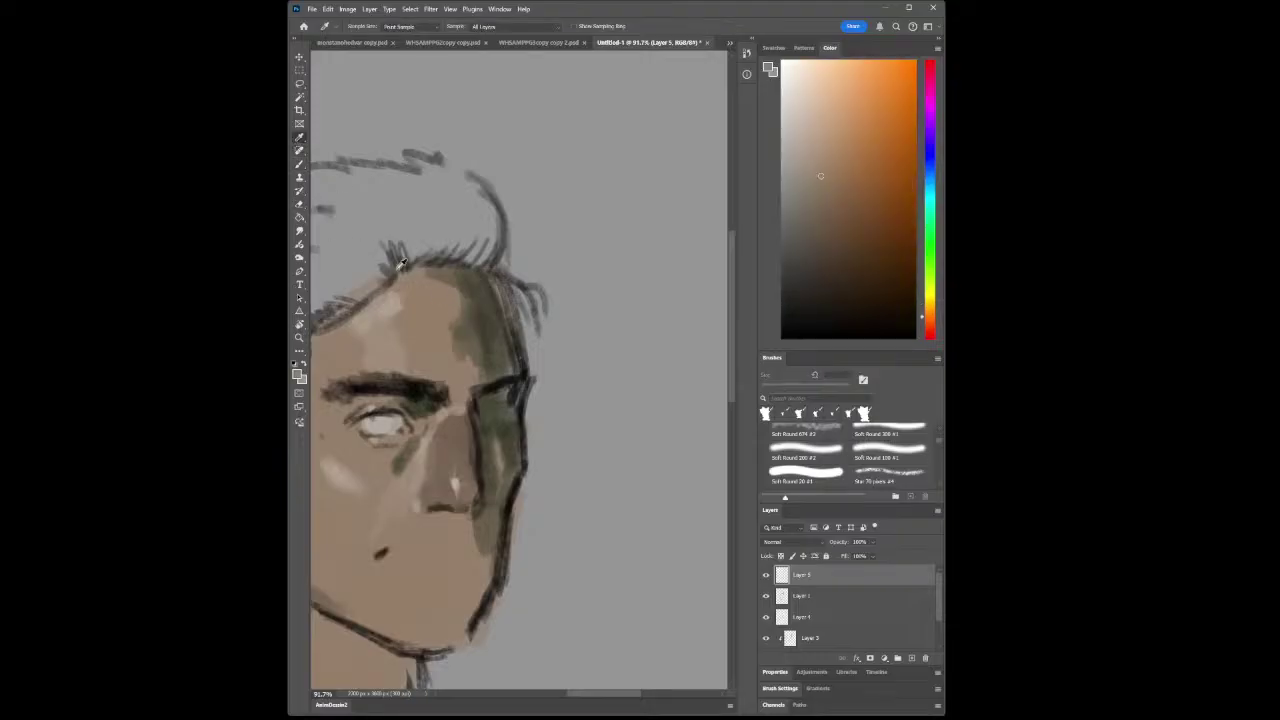
click(299, 164)
click(299, 139)
click(472, 296)
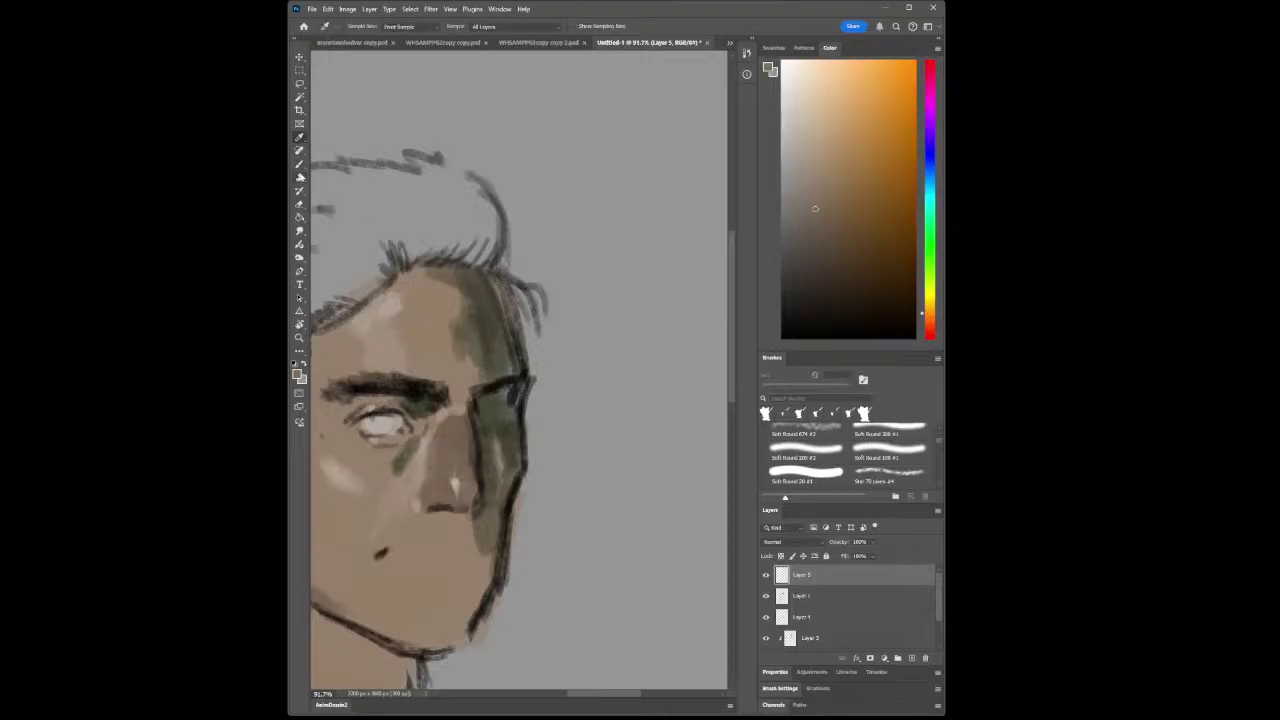
click(299, 164)
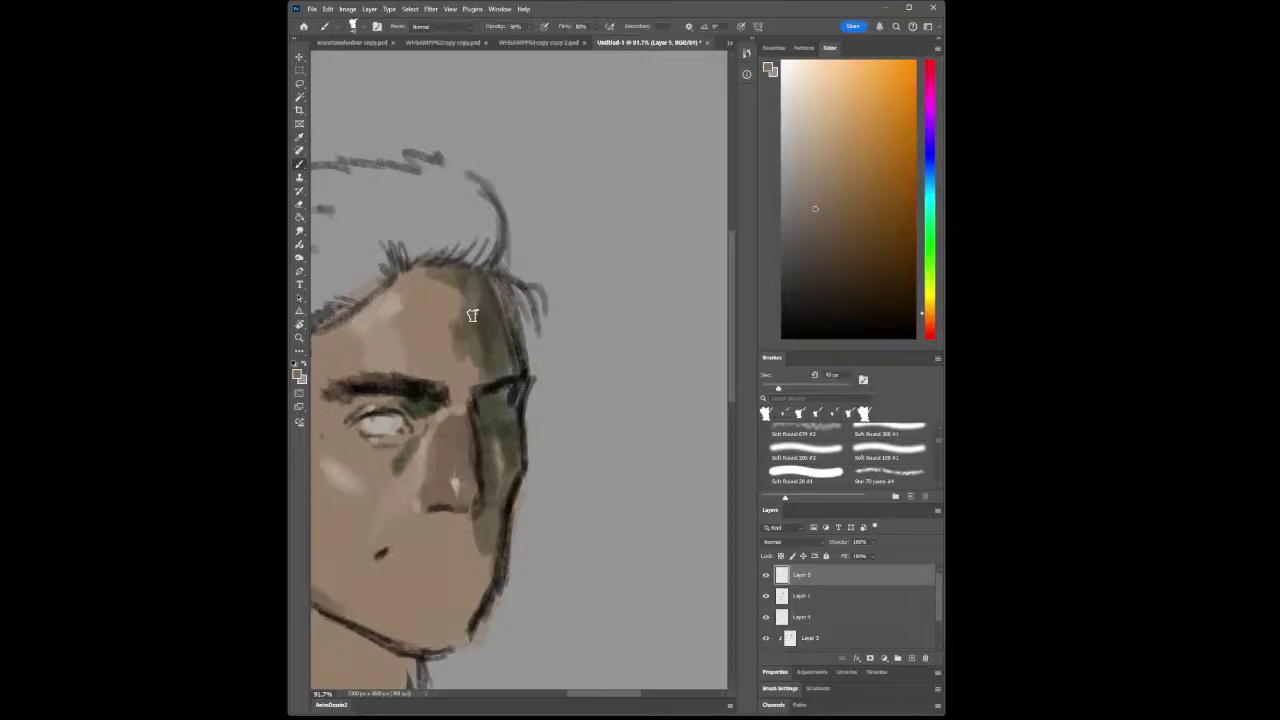
Sample the olive shadow tones on the far side of the face, shift the hue to green and pick a dark muted green
click(300, 339)
drag(482, 381, 470, 425)
mouse_move(372, 411)
mouse_down()
mouse_move(400, 411)
mouse_move(366, 405)
mouse_move(384, 413)
mouse_up()
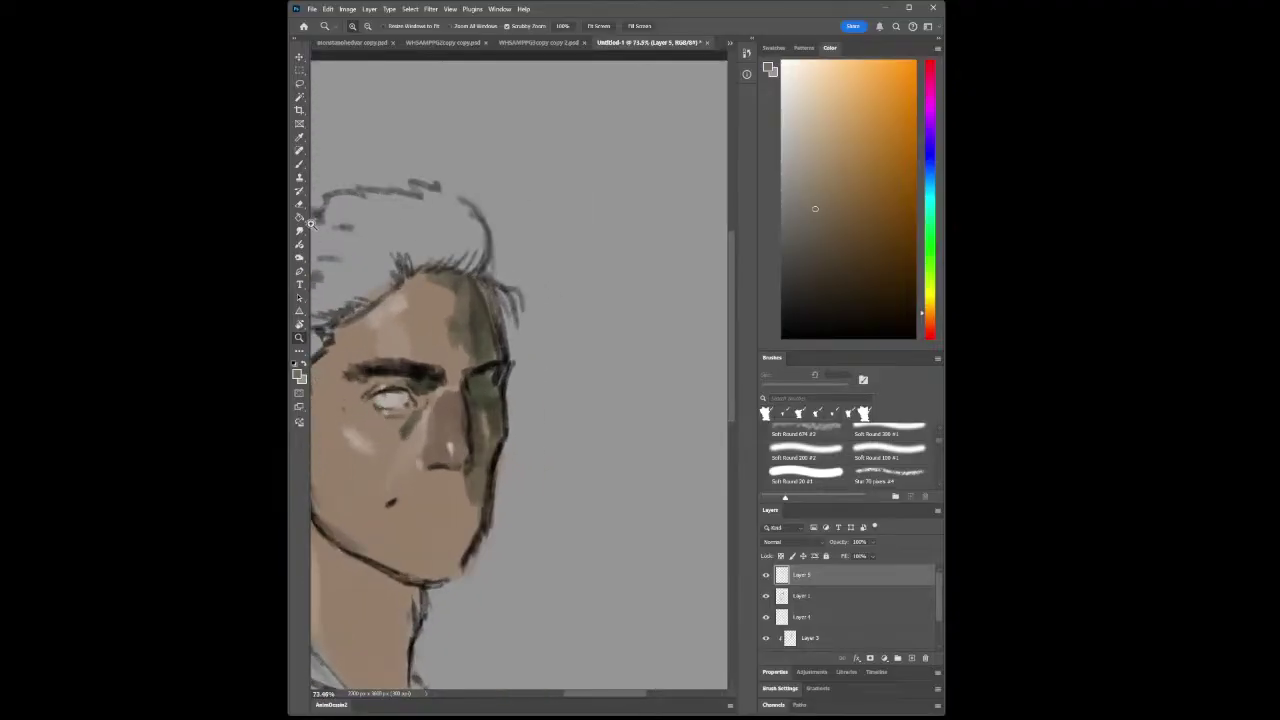
drag(474, 353, 503, 232)
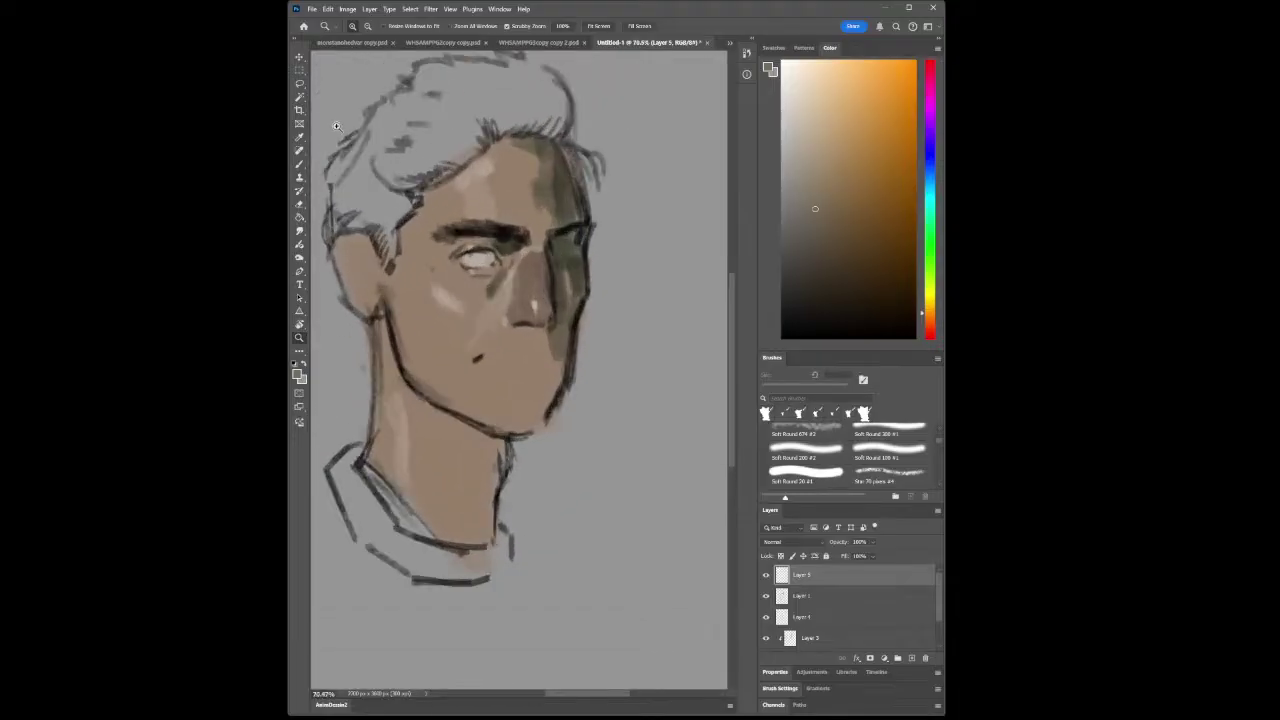
click(301, 140)
click(561, 208)
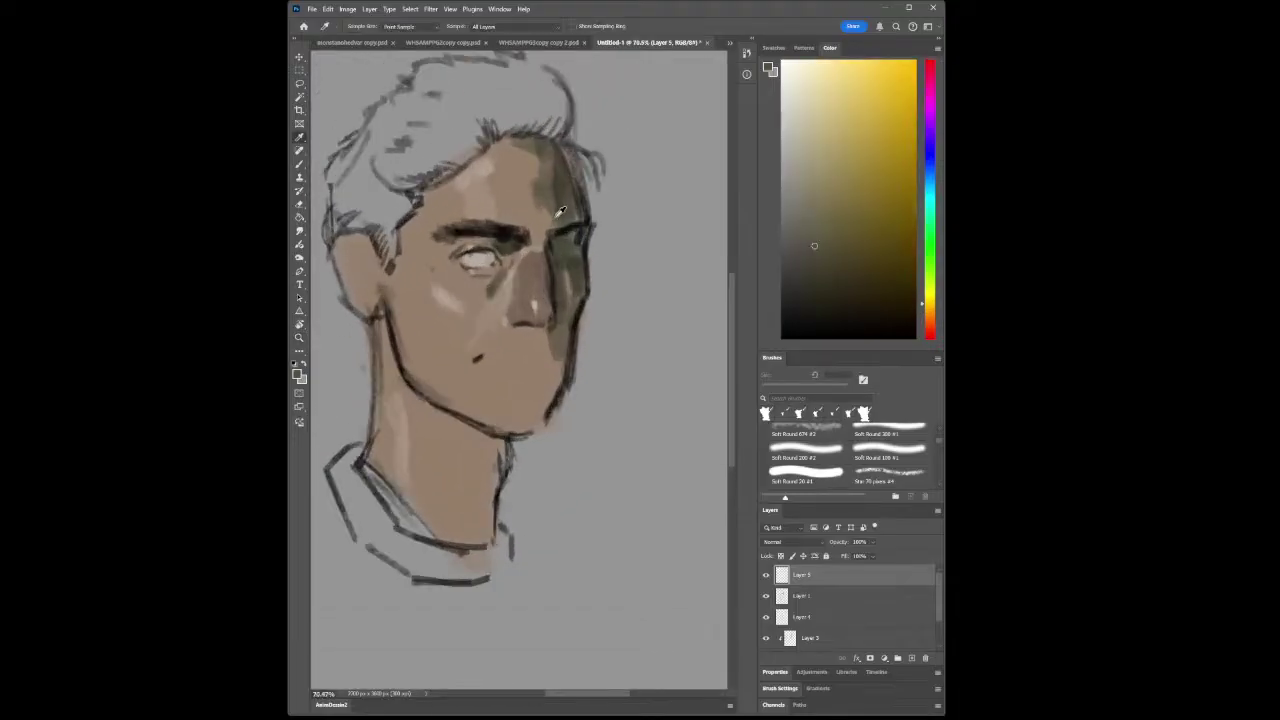
click(563, 272)
click(563, 266)
click(562, 276)
click(563, 284)
drag(921, 300, 921, 259)
click(804, 244)
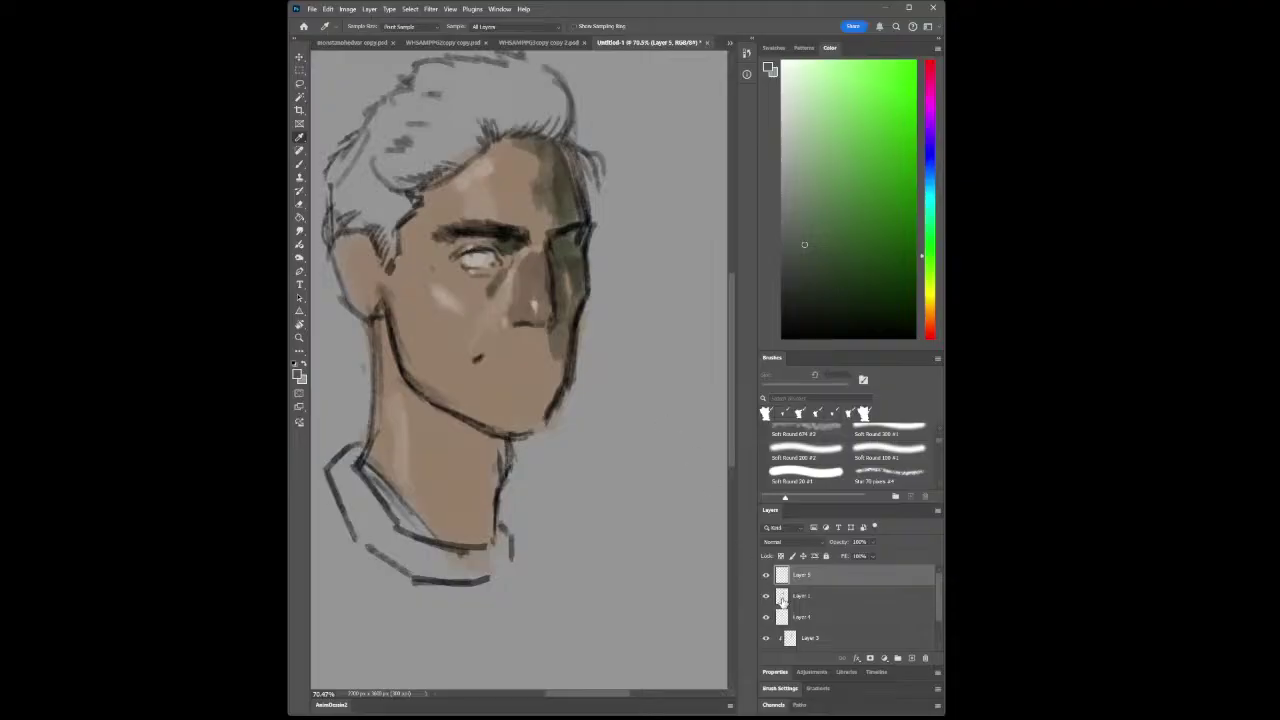
On the clipped Multiply layer, brush muted green shadows under the jawline and onto the chin
click(803, 639)
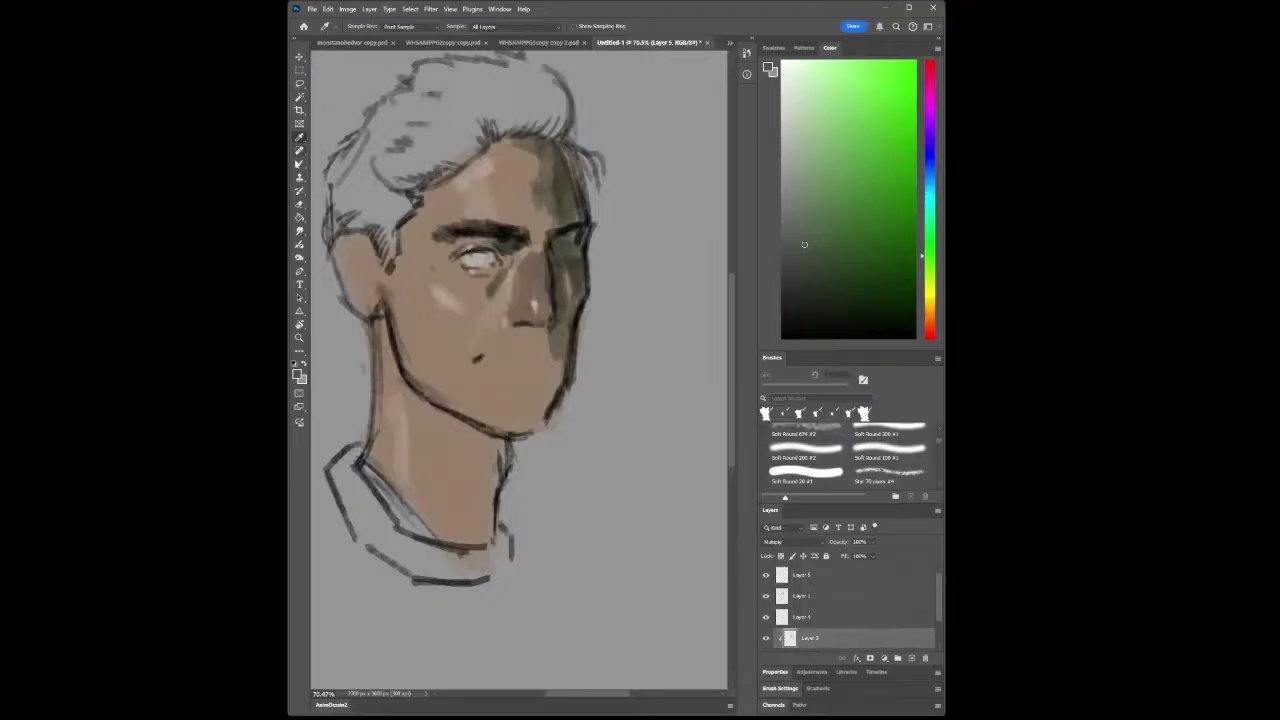
key(b)
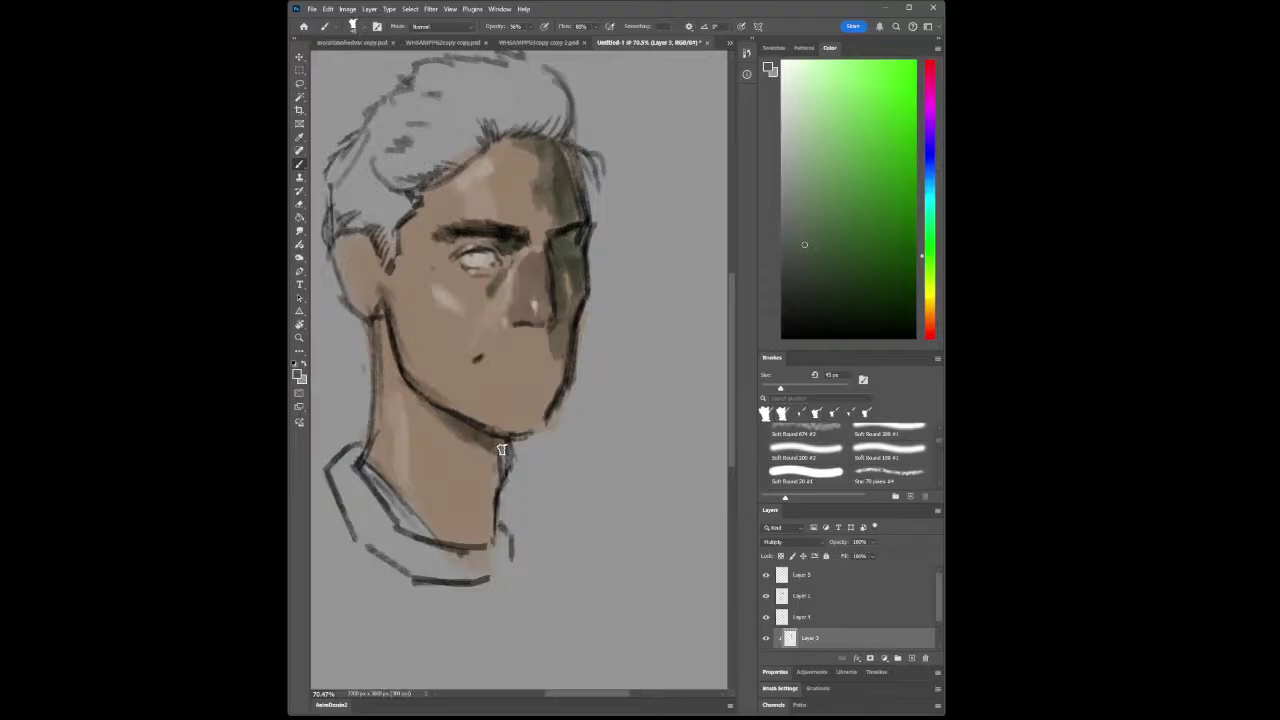
drag(503, 440, 514, 410)
mouse_move(514, 425)
mouse_down()
mouse_move(561, 368)
mouse_move(555, 385)
mouse_move(500, 412)
mouse_move(612, 421)
mouse_move(555, 421)
mouse_up()
Brush a vertical muted green shadow down the middle of the neck on the same Multiply layer
key(z)
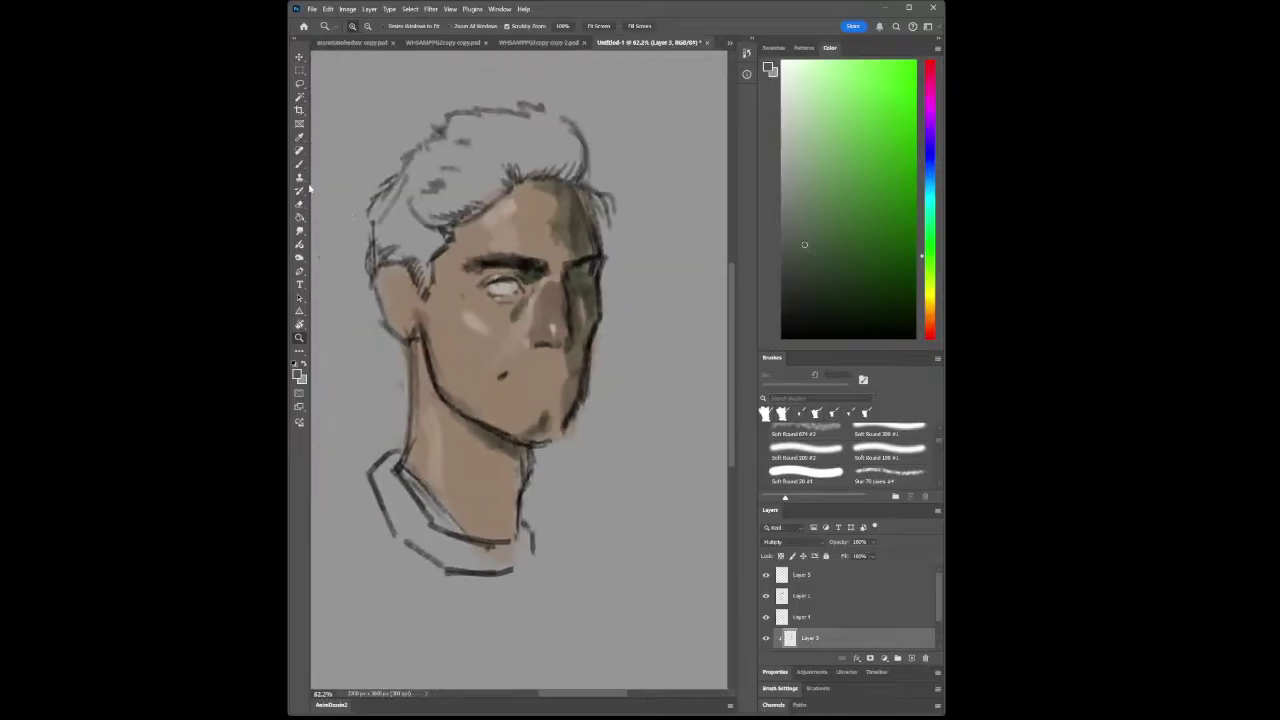
key(b)
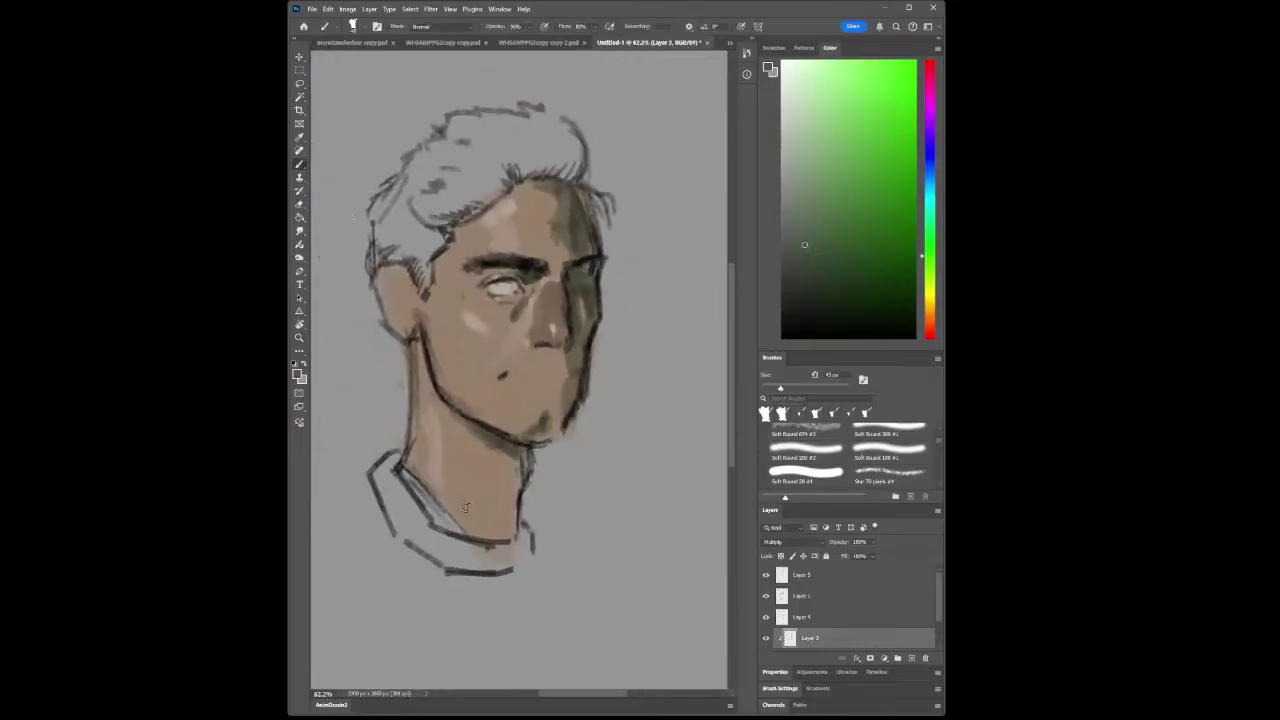
mouse_move(464, 507)
mouse_down()
mouse_move(459, 432)
mouse_move(469, 449)
mouse_move(440, 463)
mouse_move(499, 463)
mouse_up()
Compare the whole portrait with the colours of the comic page showing the man in profile
click(298, 338)
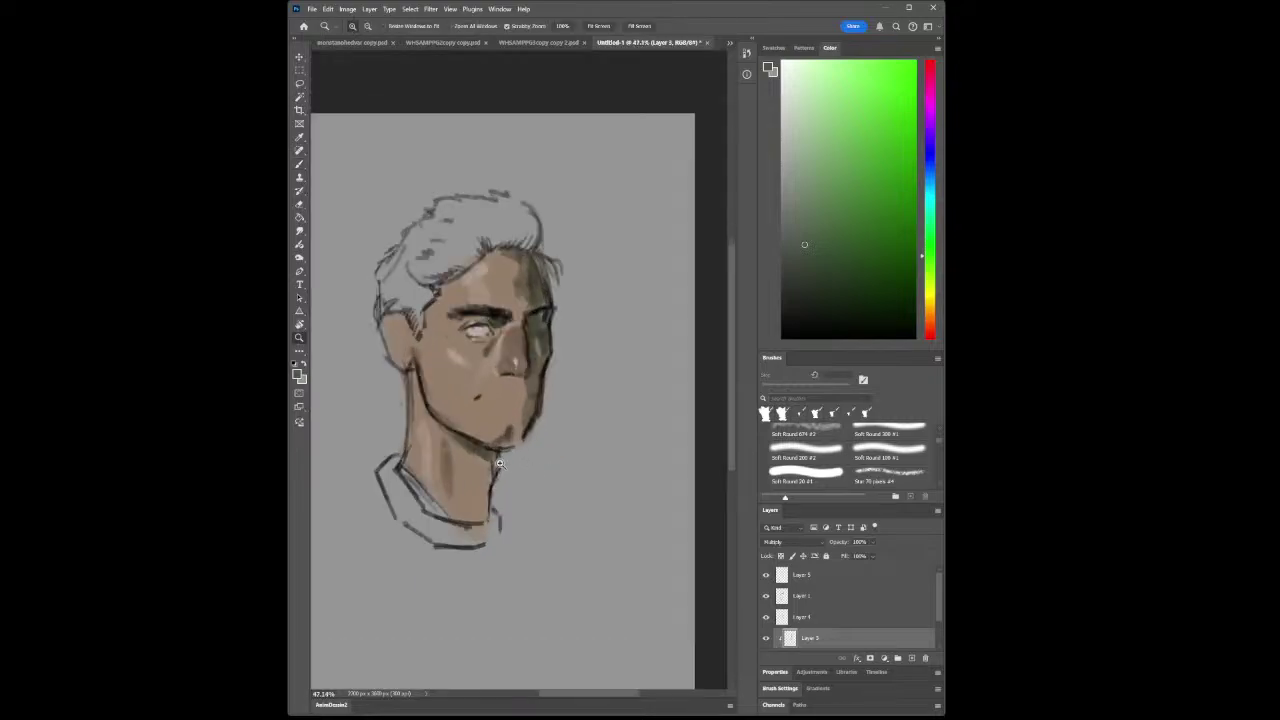
click(302, 140)
click(549, 43)
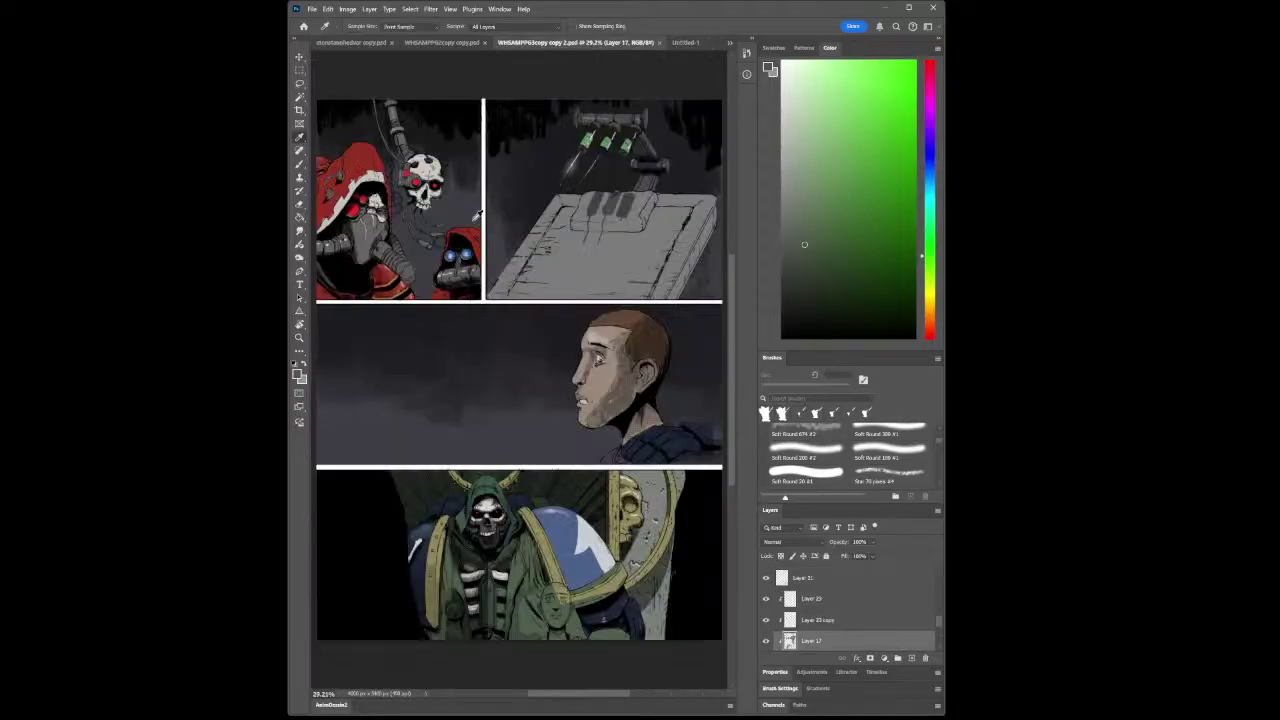
click(681, 44)
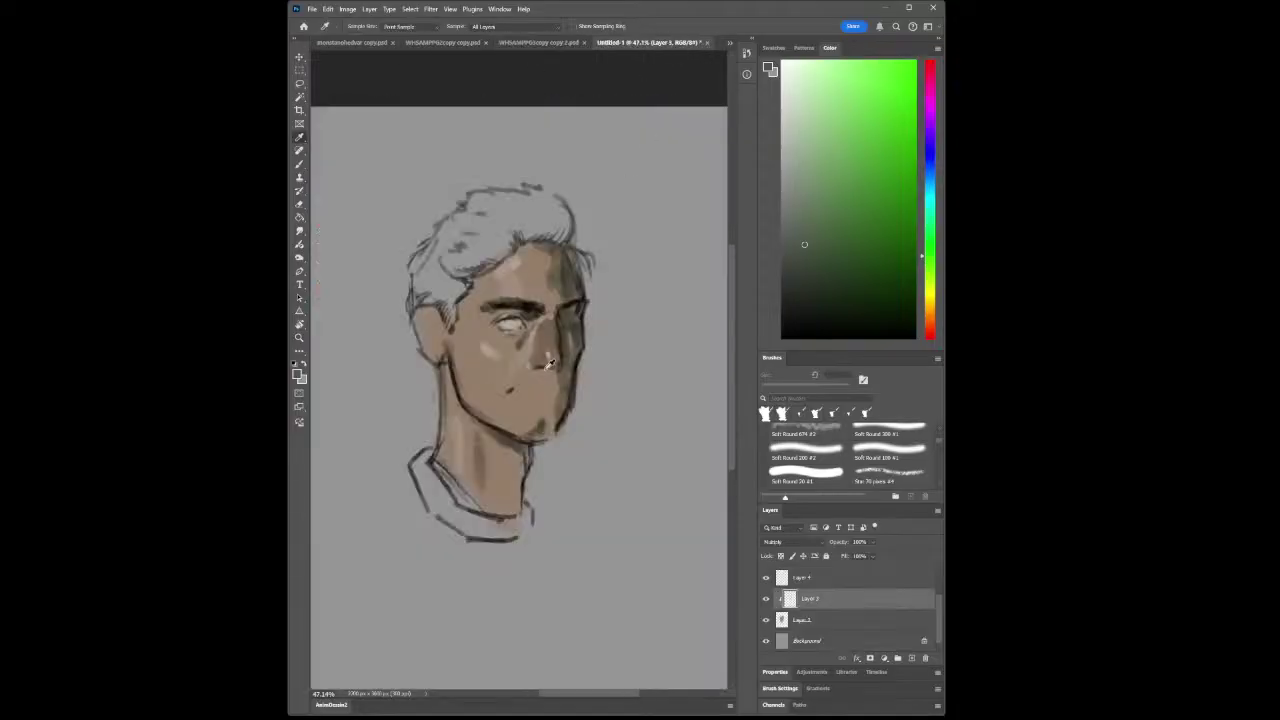
click(299, 350)
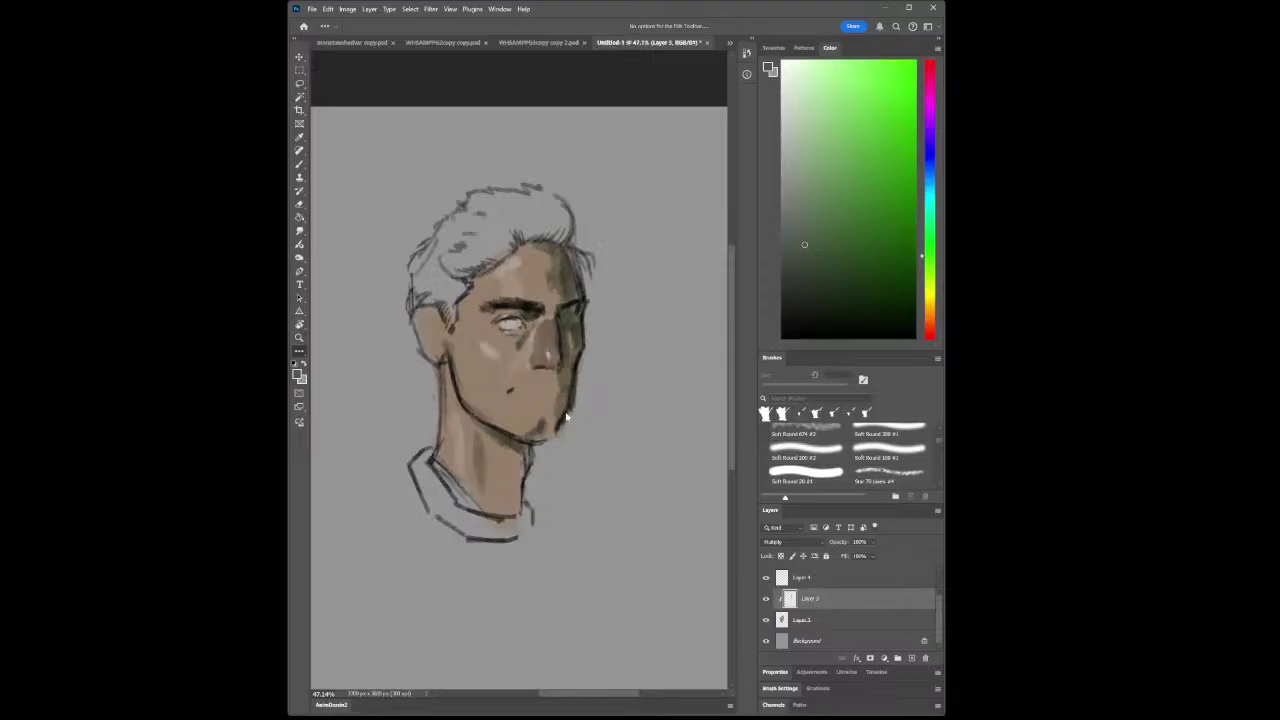
click(299, 338)
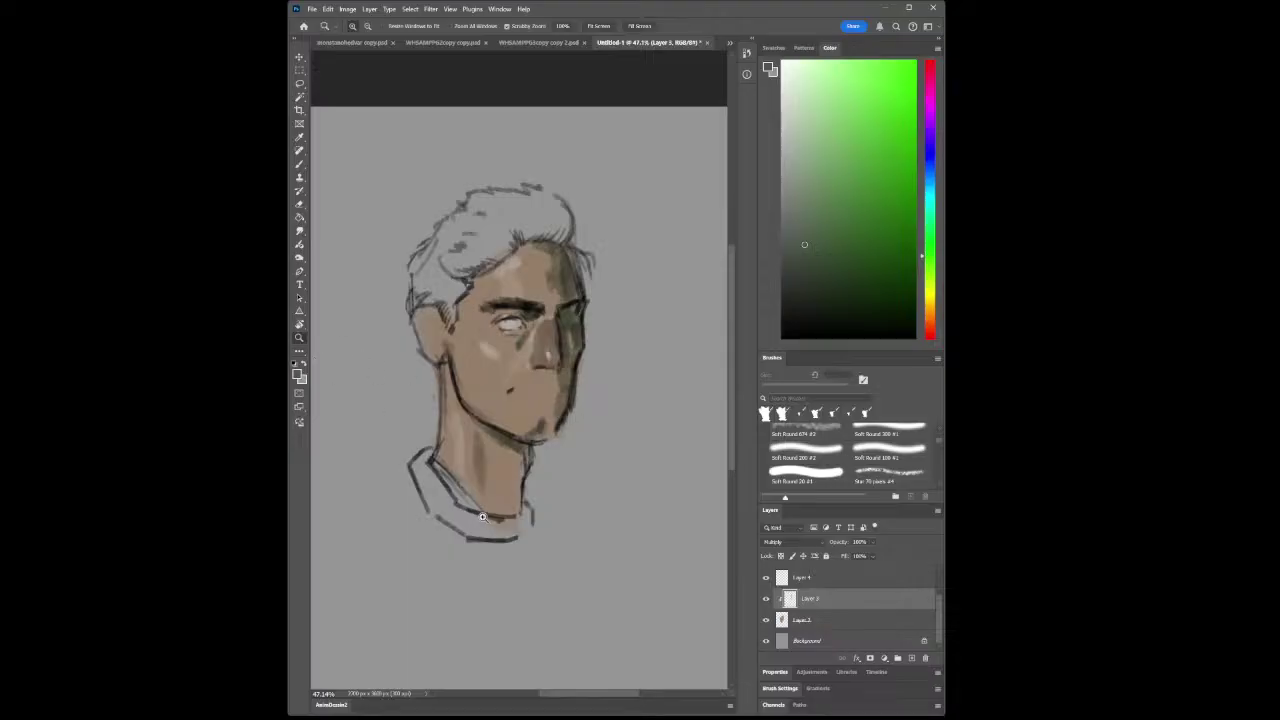
Sample the neck's skin tone and paint over the grey area inside the shirt collar on the top layer
key(ctrl+plus)
key(i)
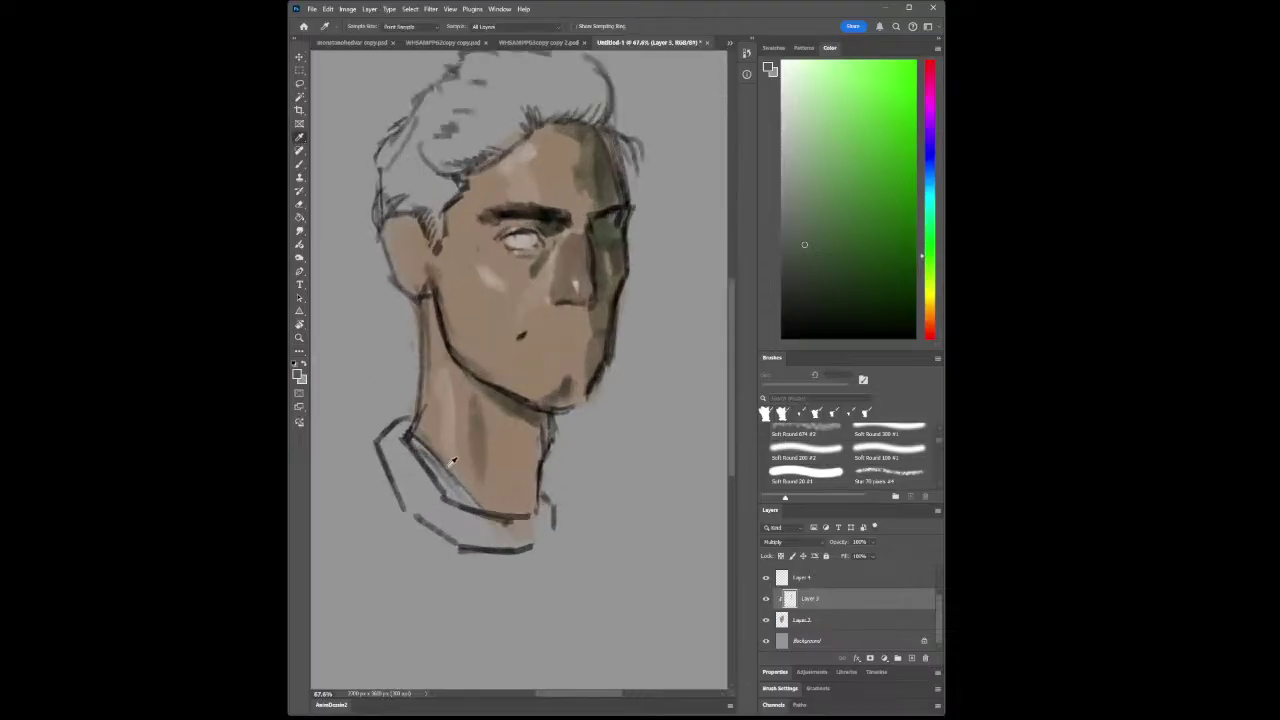
click(436, 417)
click(299, 165)
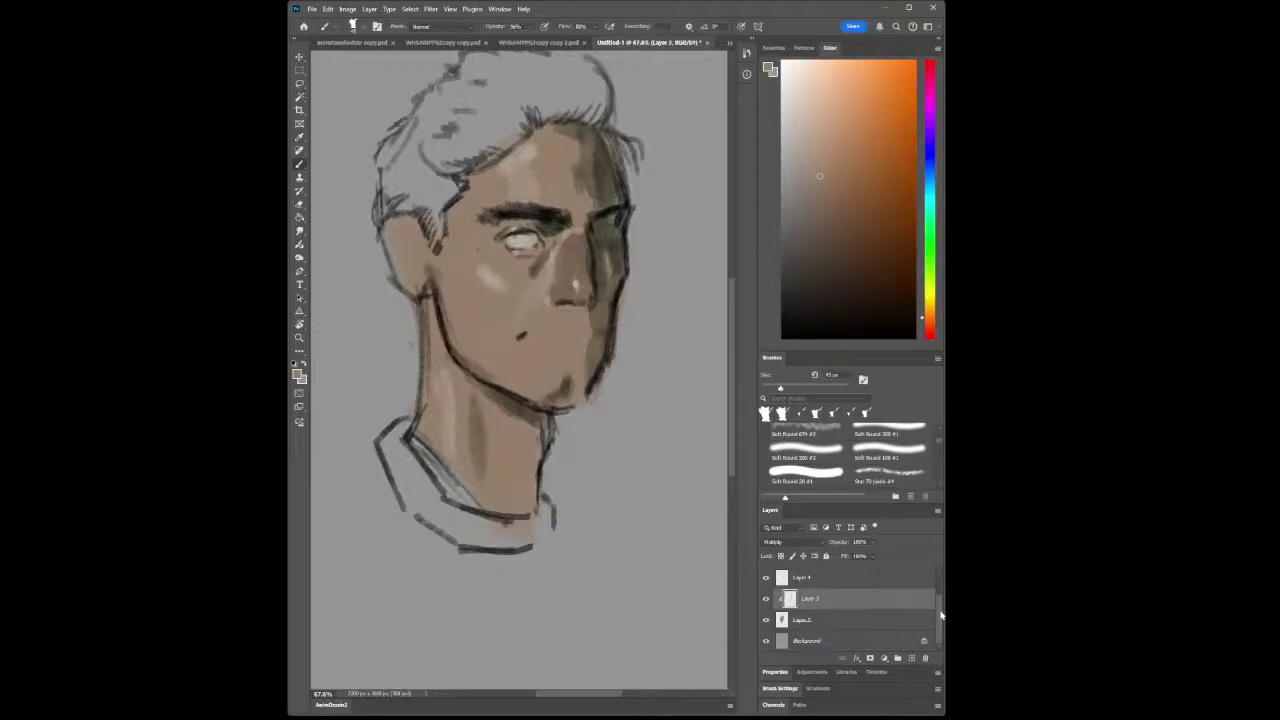
scroll(930, 614, up, 2)
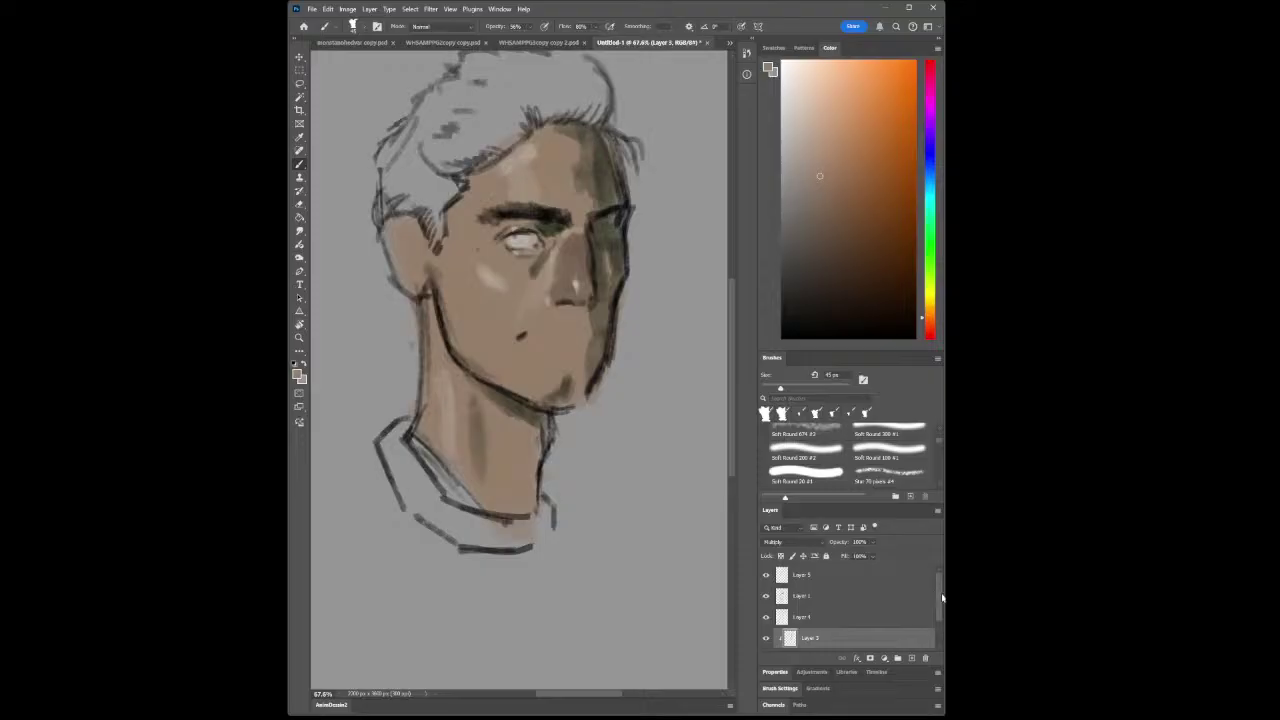
click(895, 578)
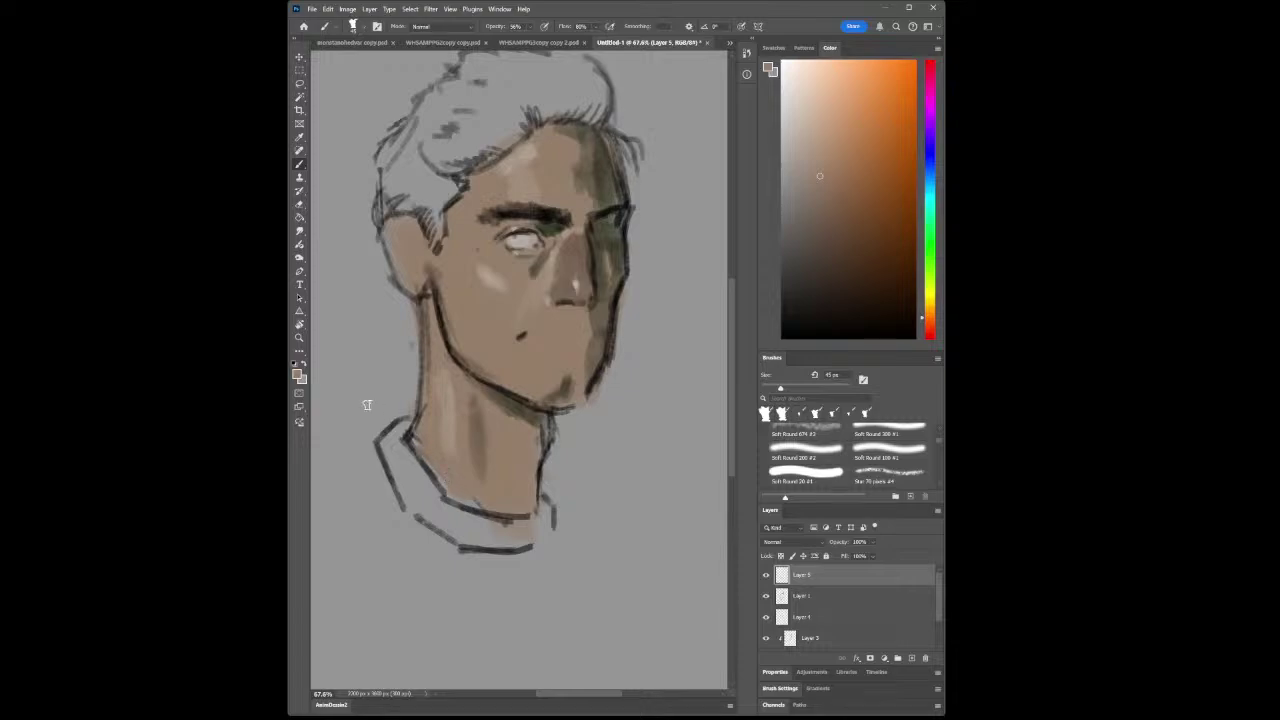
Examine the skin colours and shading in the other open comic pages and the character sheet, and return to the portrait
key(z)
mouse_move(498, 432)
mouse_down()
mouse_move(466, 440)
mouse_move(540, 450)
mouse_move(563, 560)
mouse_move(565, 533)
mouse_move(551, 530)
mouse_up()
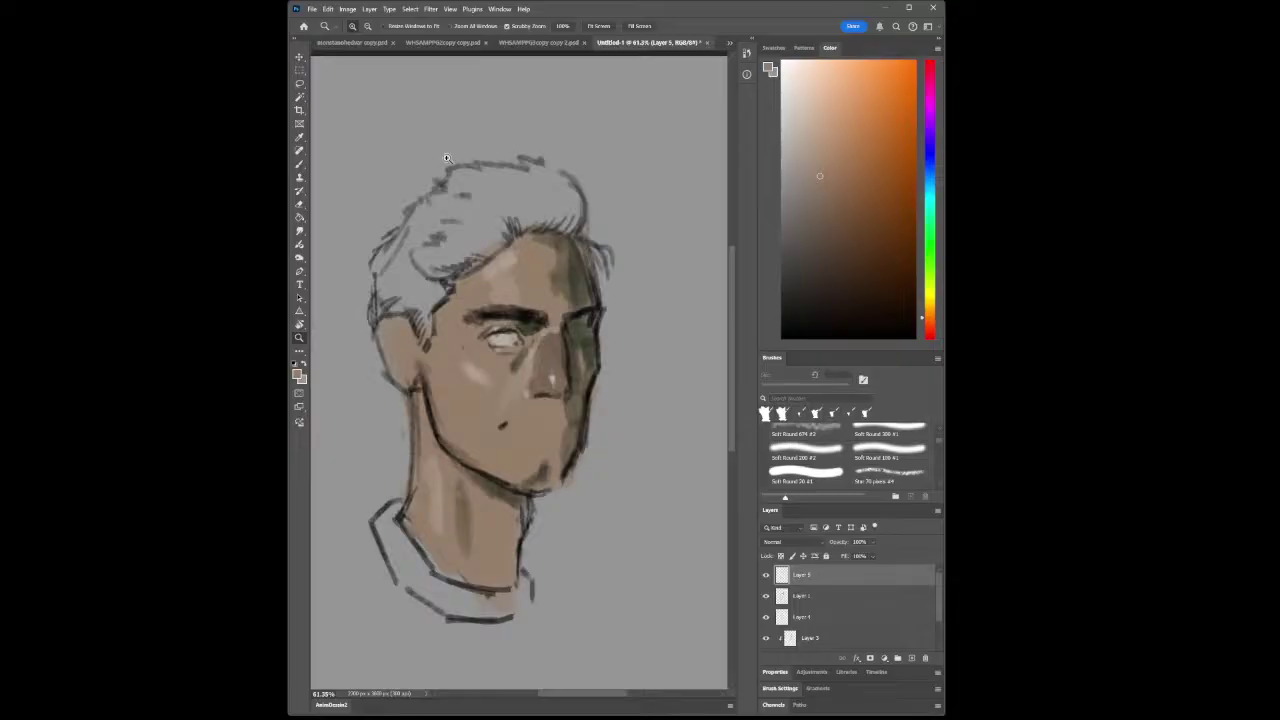
click(542, 44)
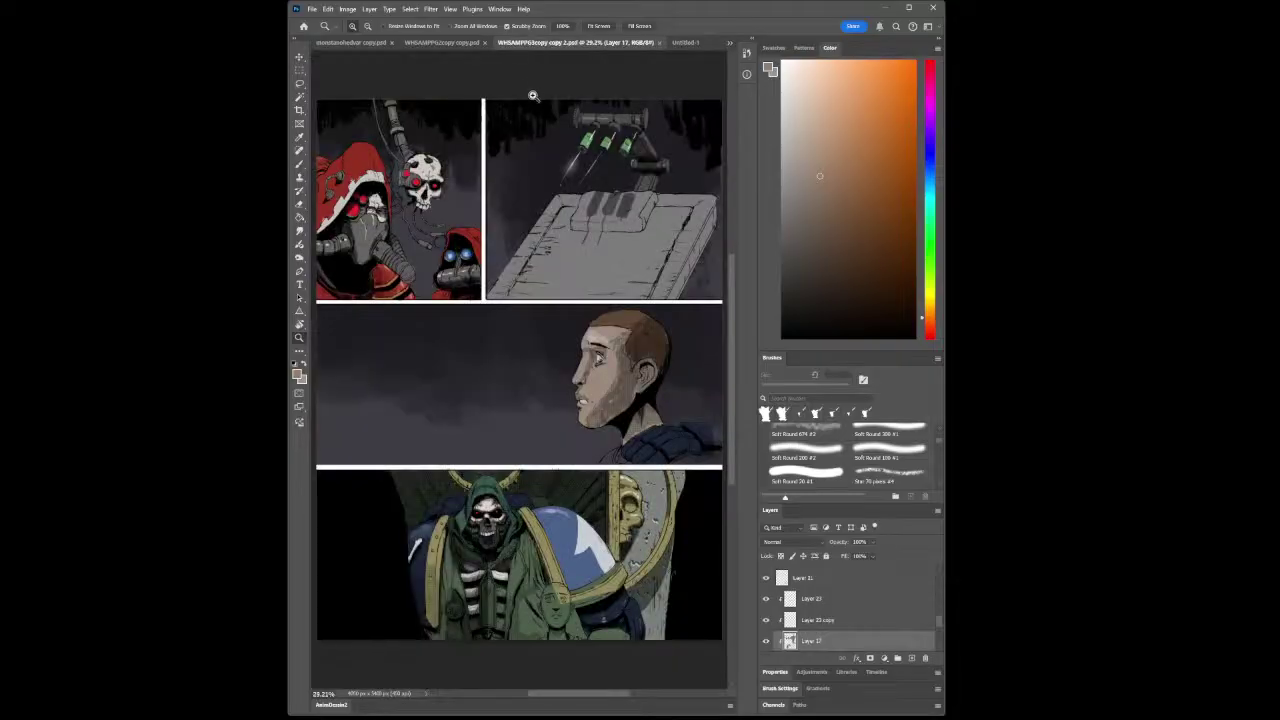
click(682, 43)
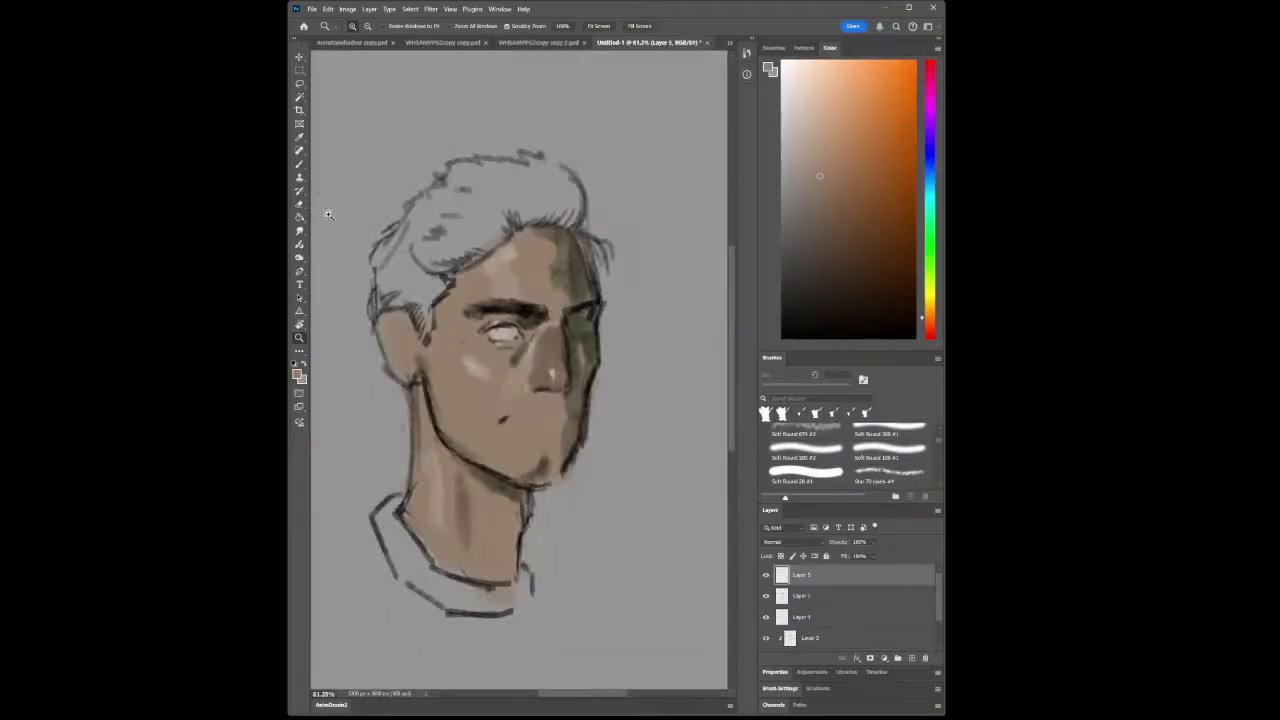
click(299, 138)
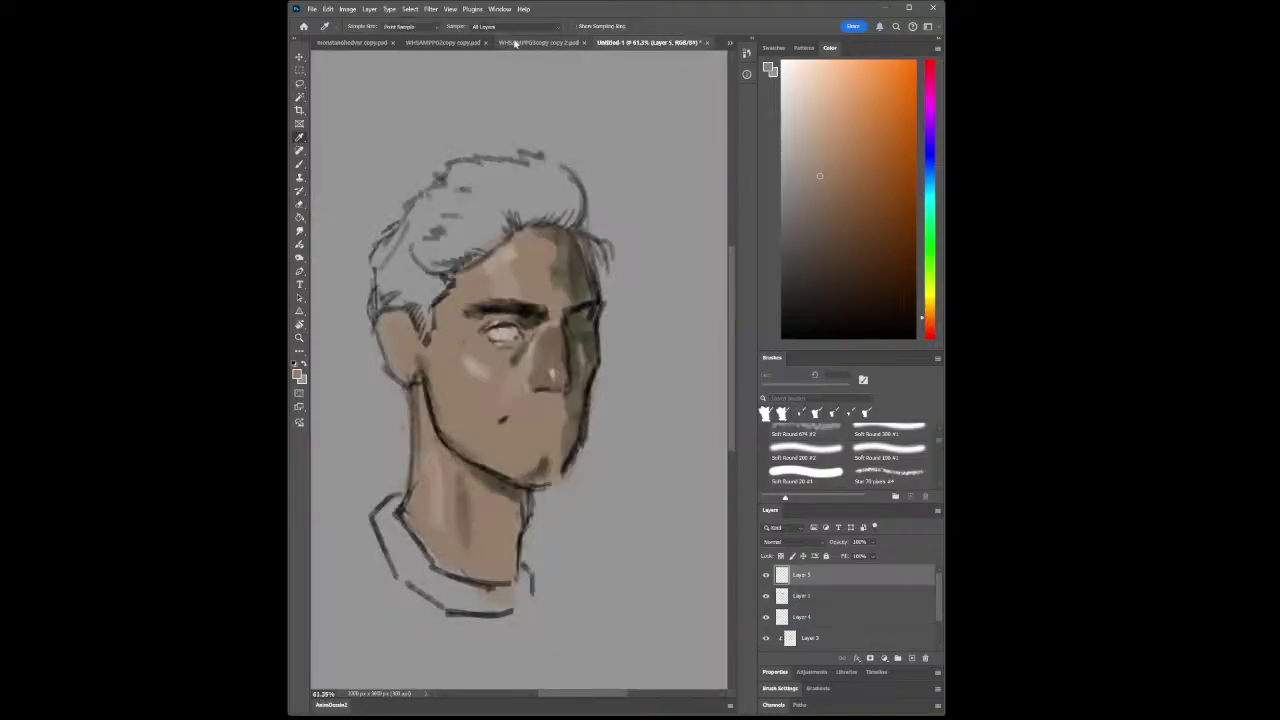
click(519, 44)
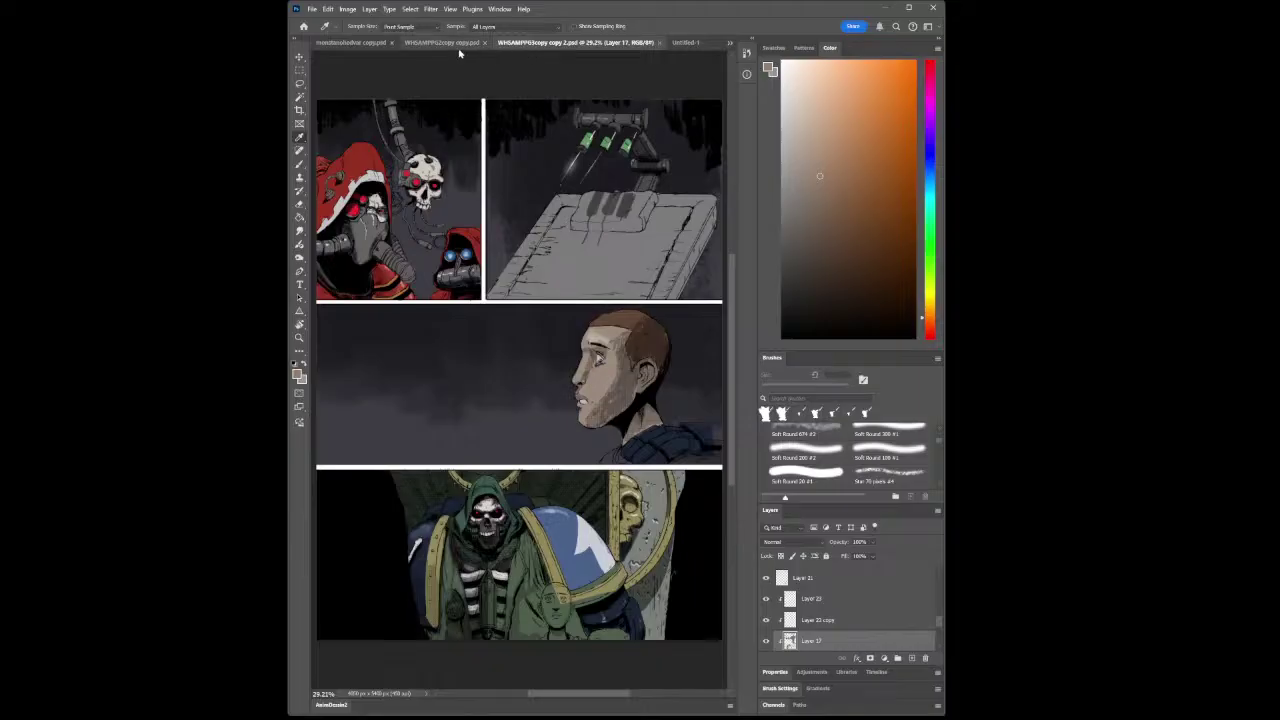
click(366, 46)
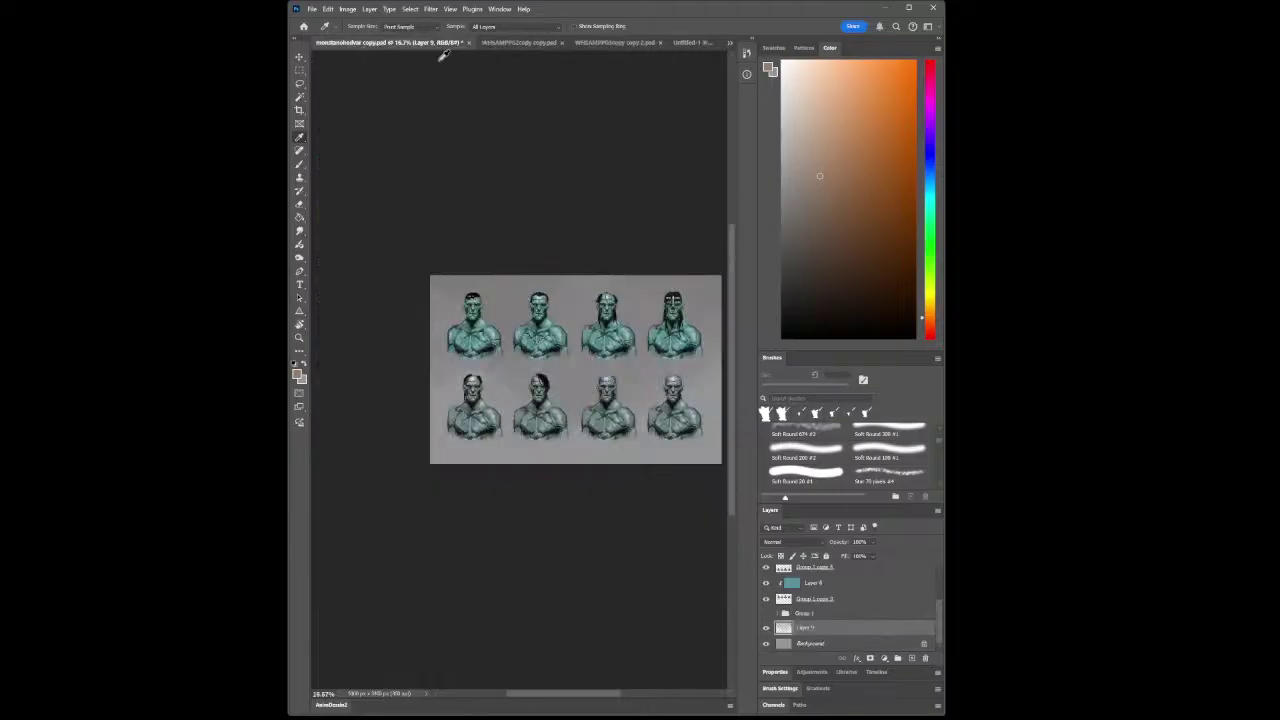
click(505, 44)
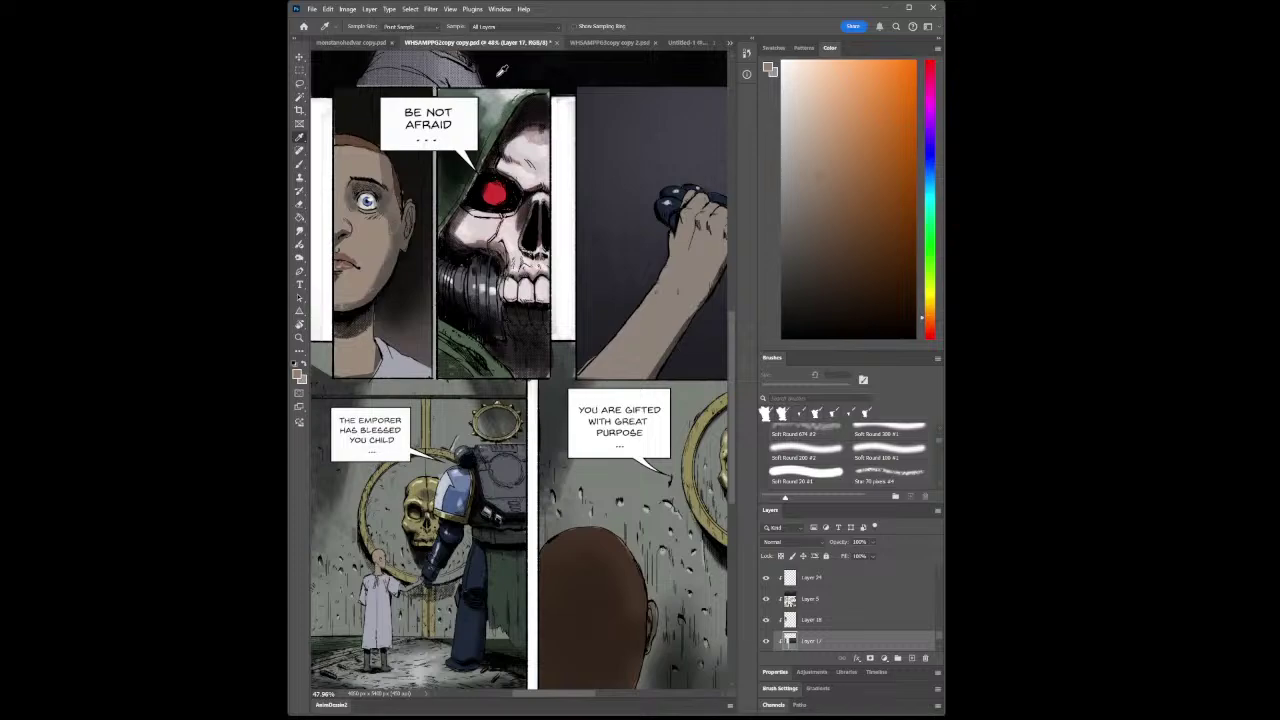
click(611, 45)
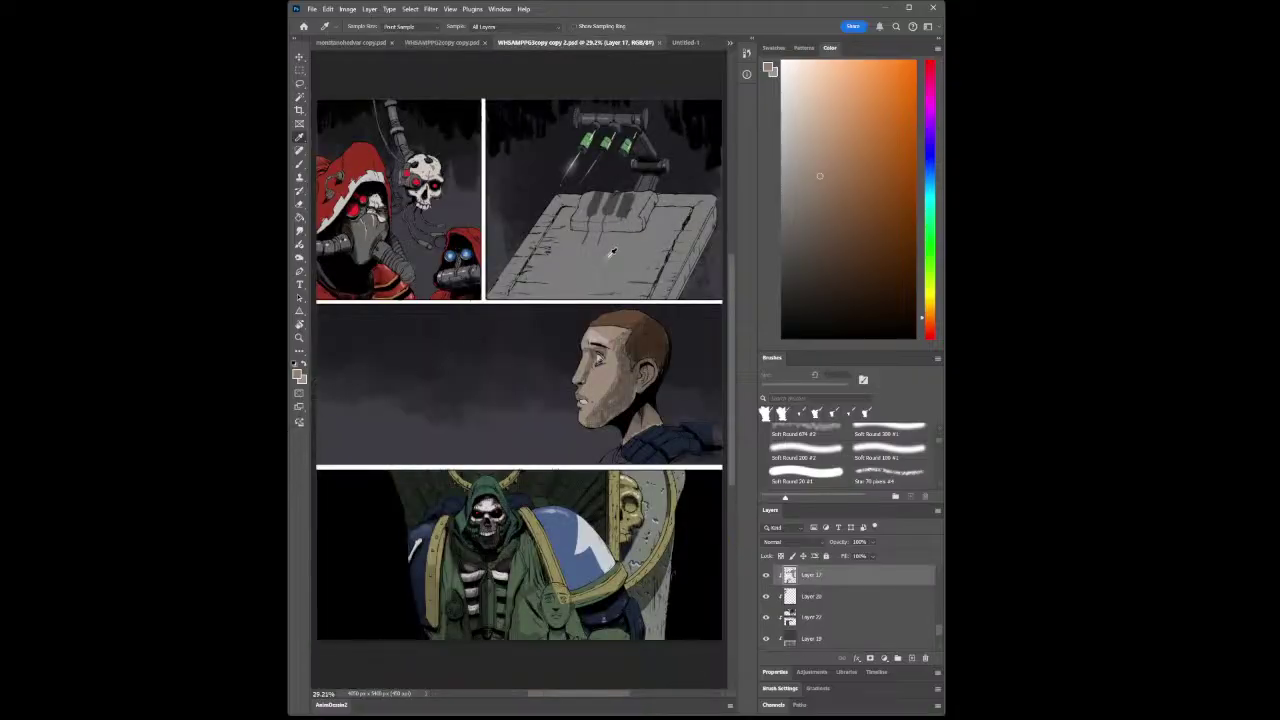
click(686, 43)
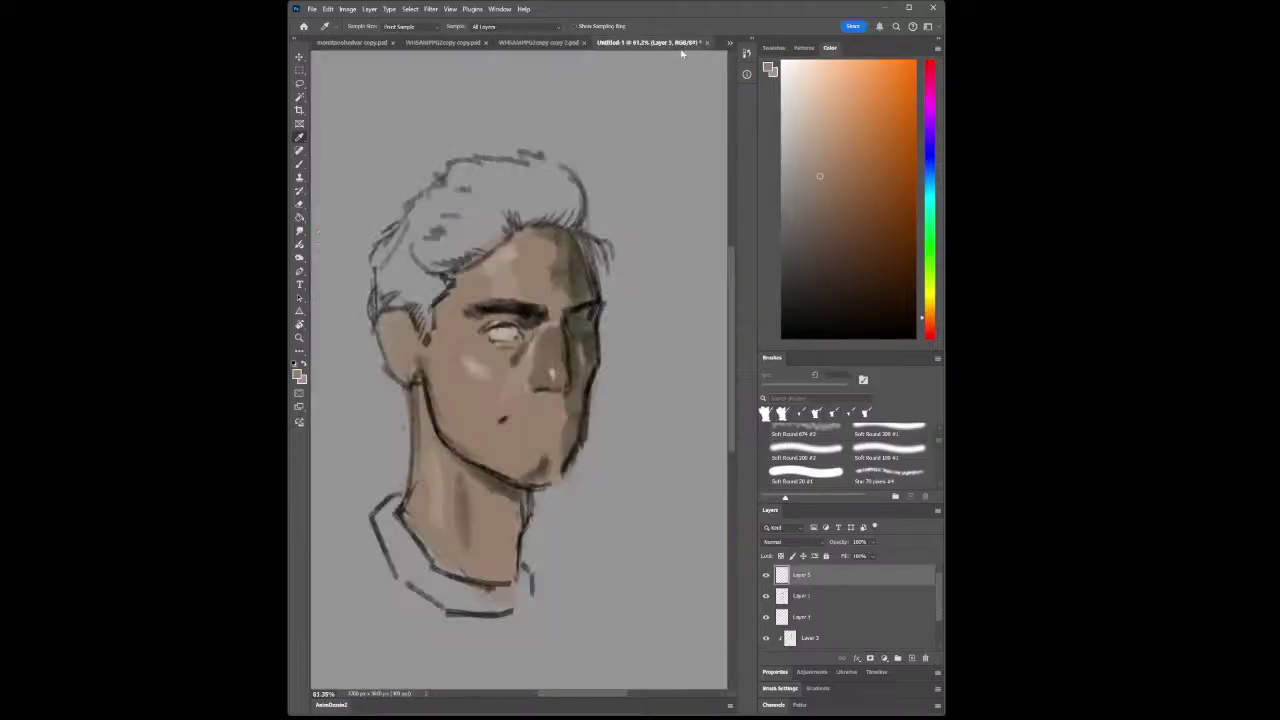
Sample the light skin tone beside the nose and reduce the brush size for detail work around the near eye
click(299, 337)
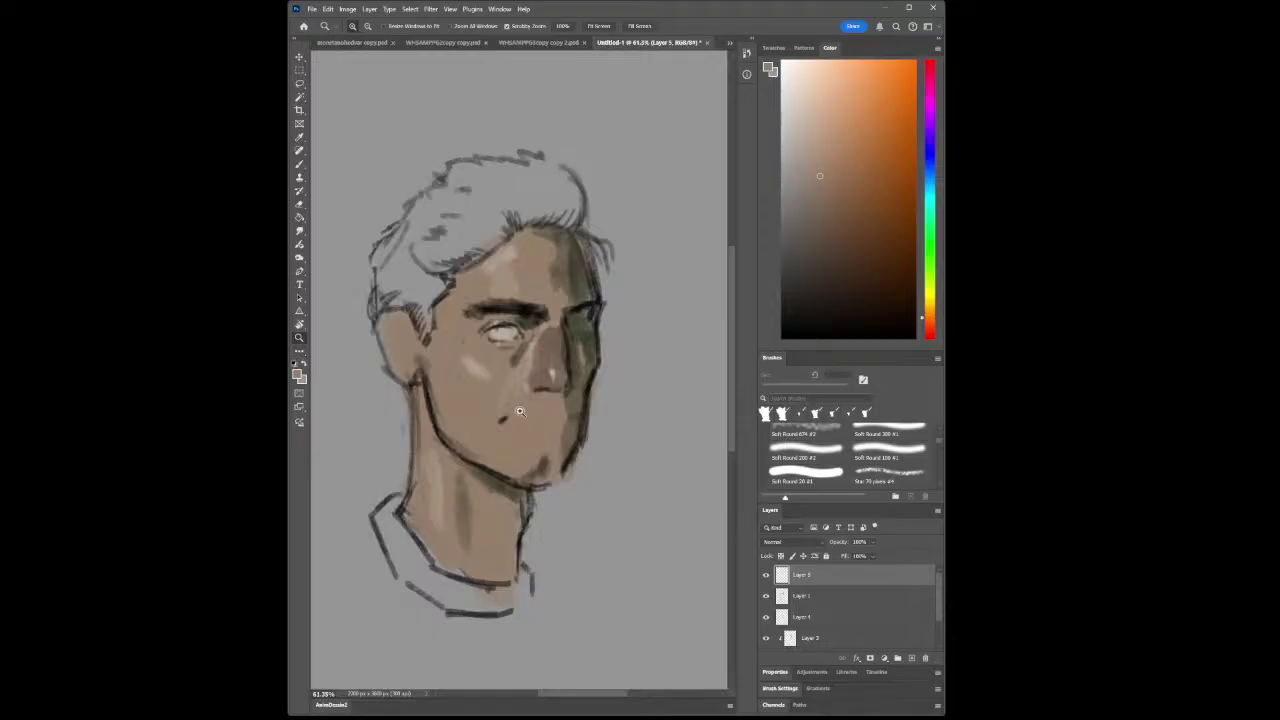
mouse_move(520, 412)
mouse_down()
mouse_move(560, 413)
mouse_move(515, 405)
mouse_up()
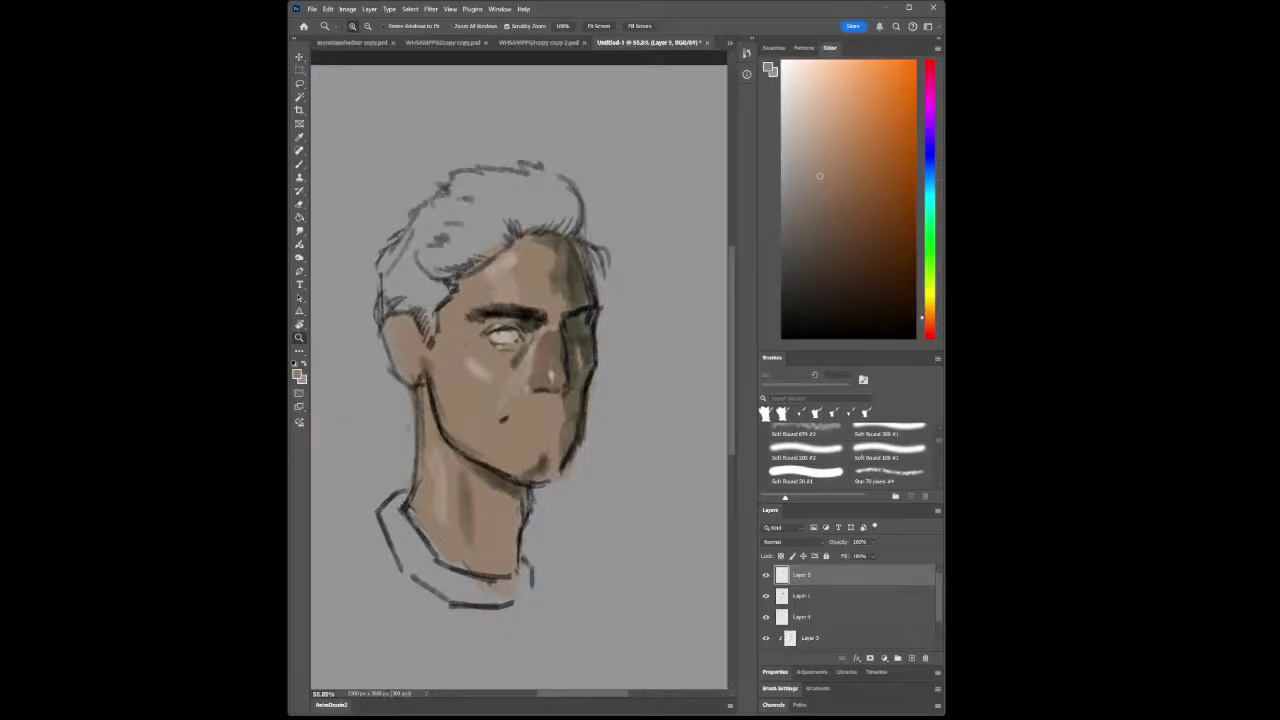
drag(527, 338, 540, 338)
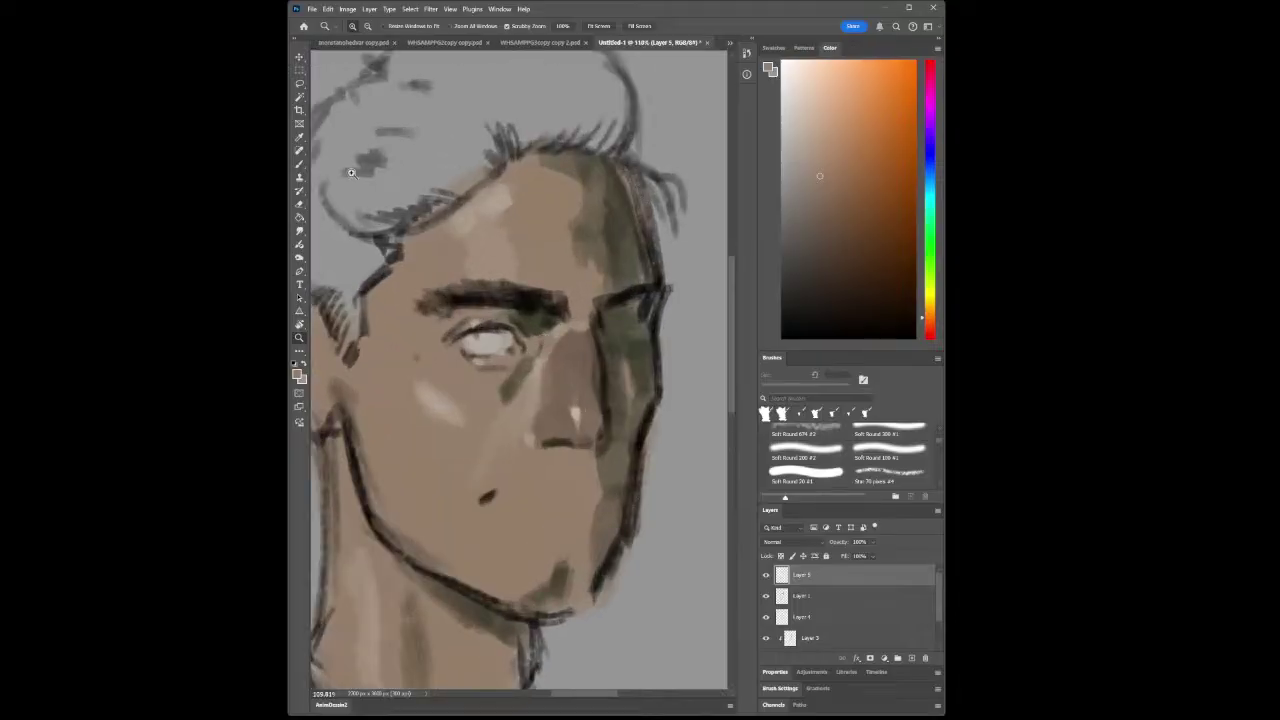
click(299, 137)
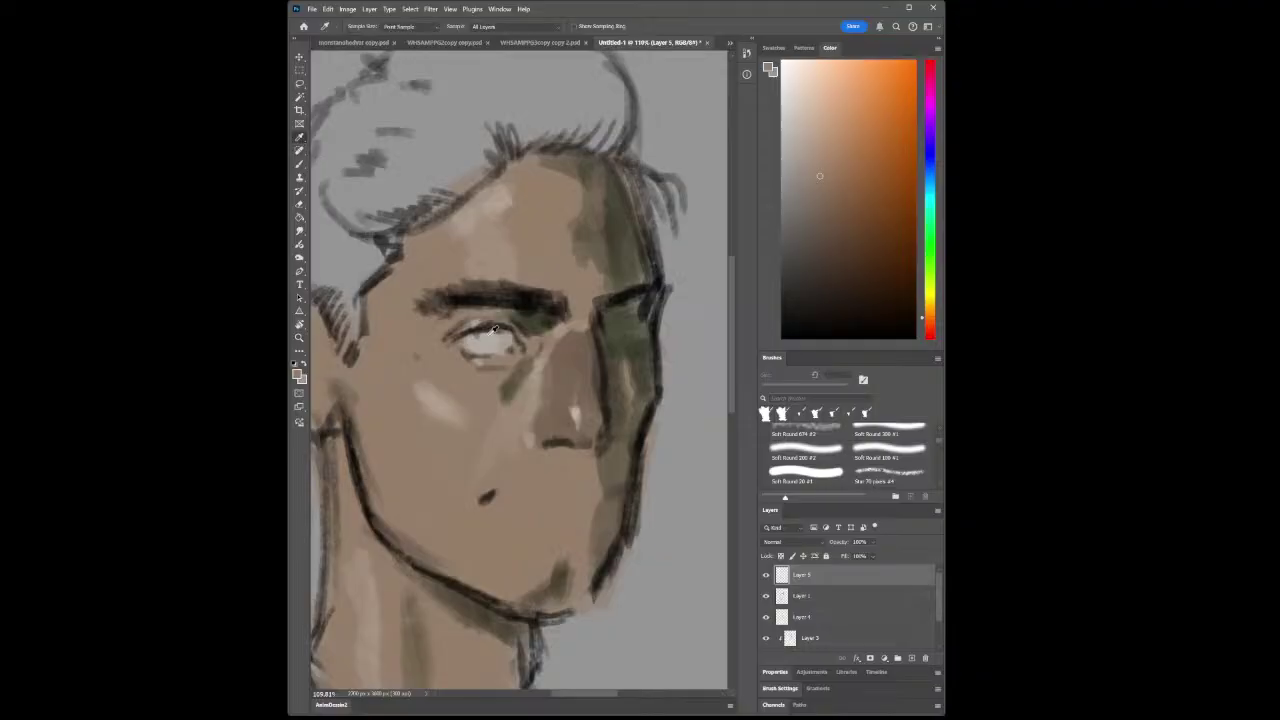
click(540, 383)
click(299, 163)
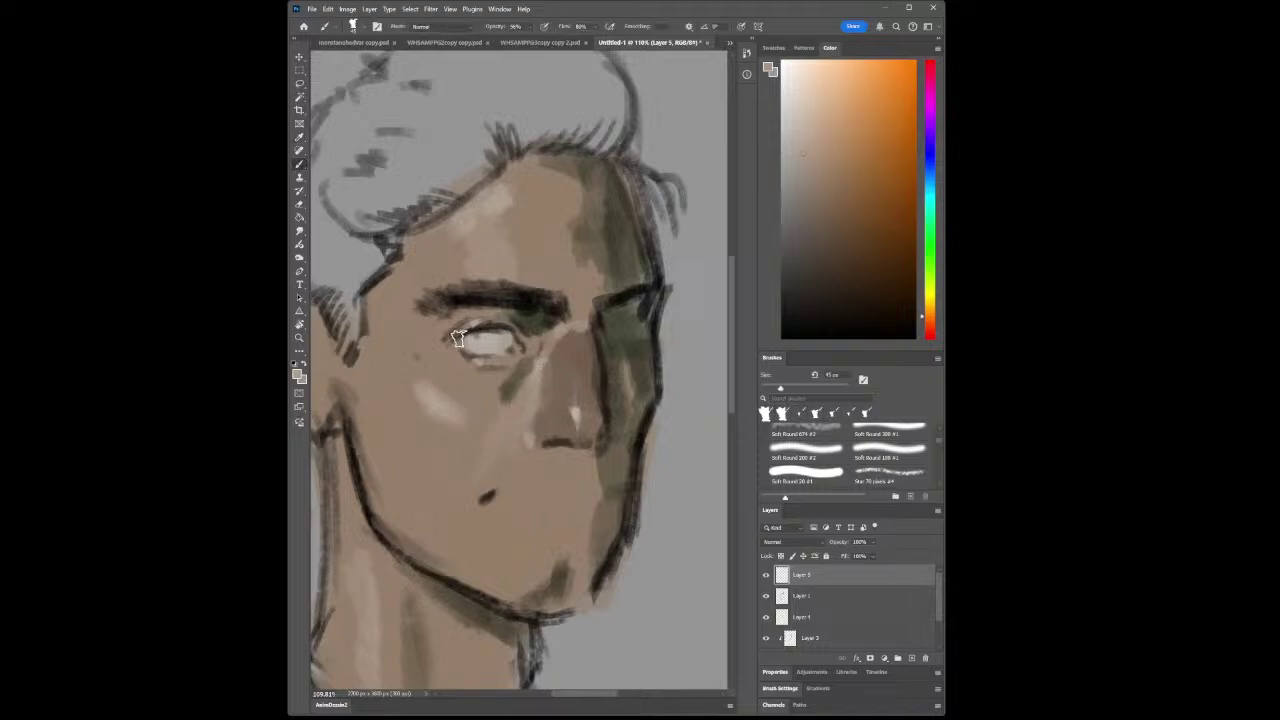
key(bracketleft)
key(bracketleft)
key(bracketleft)
Sample the light tone at the near eye and pick a lighter warm off-white as the brush colour
click(299, 137)
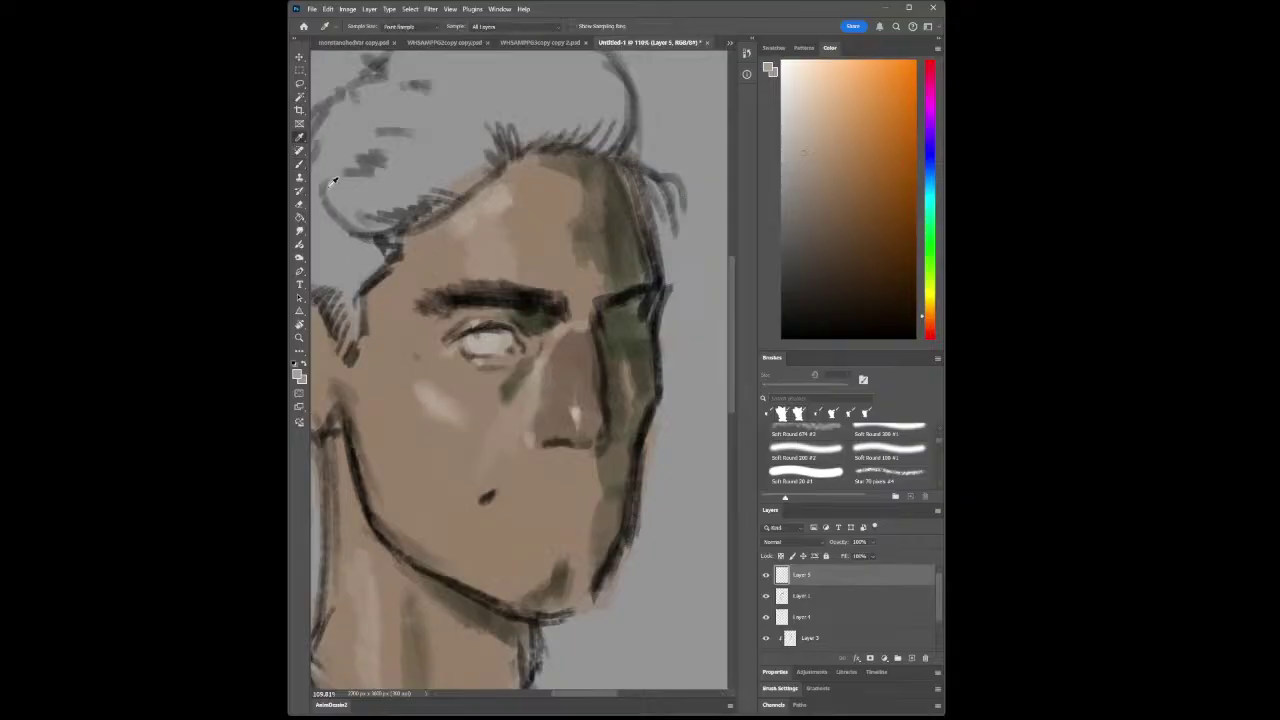
click(498, 331)
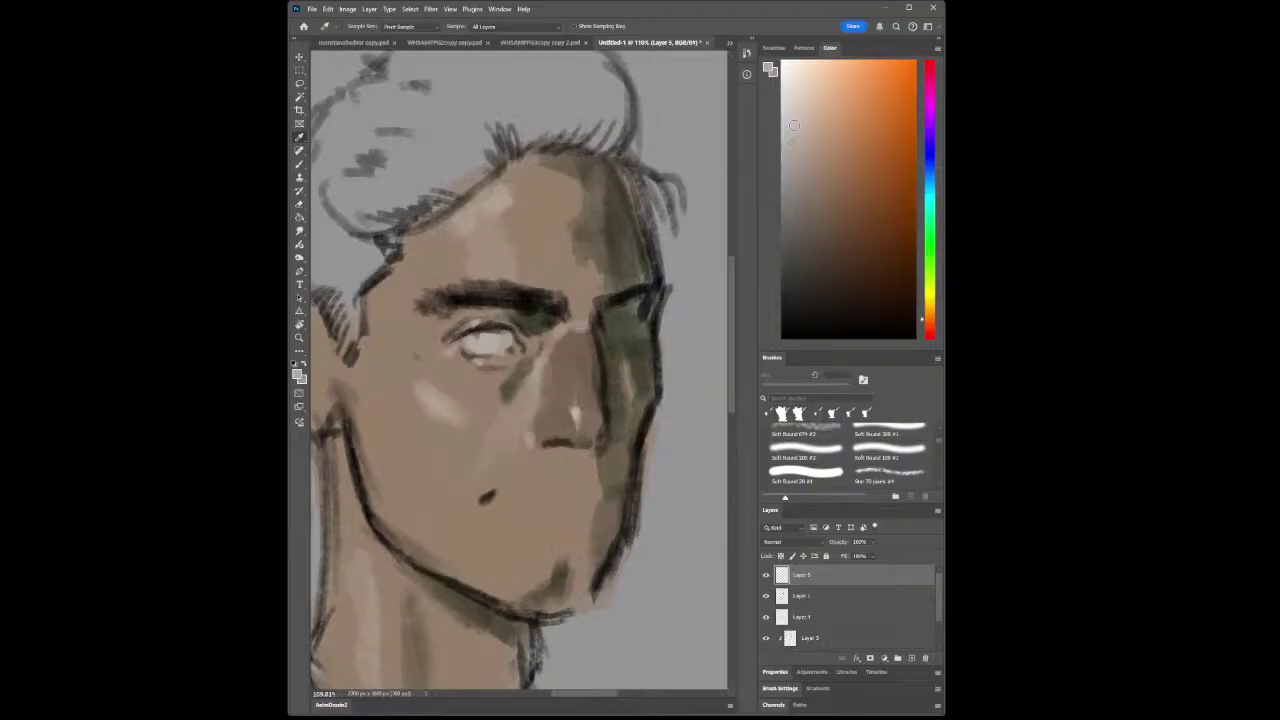
click(787, 91)
click(299, 164)
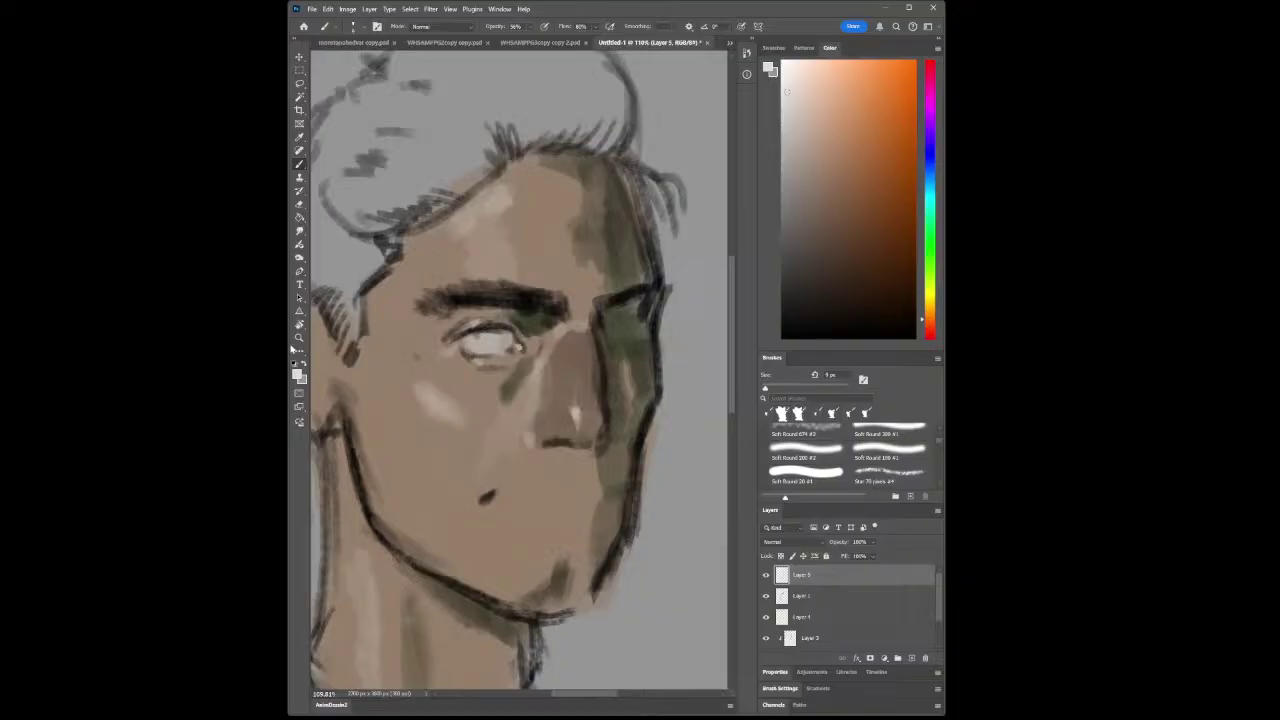
Select Layer 1 and choose a dark, muted grey-green as the brush colour
click(299, 337)
scroll(545, 390, down, 5)
scroll(561, 404, up, 2)
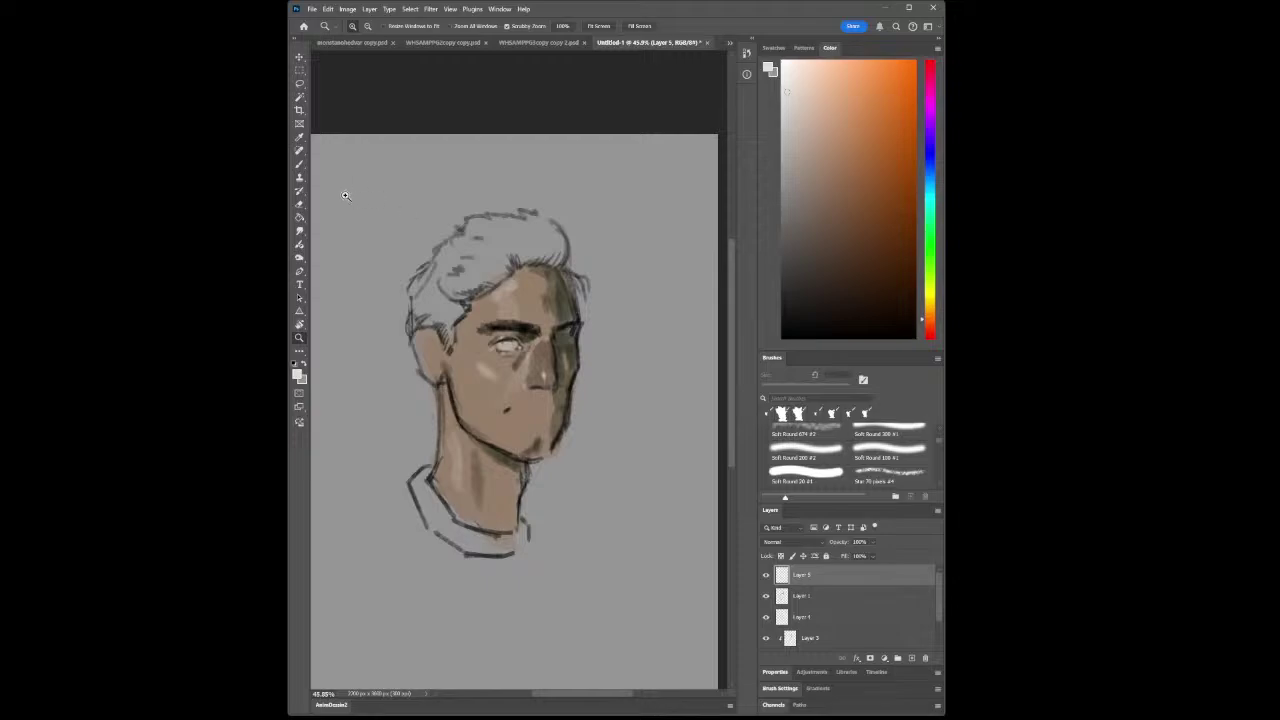
click(299, 137)
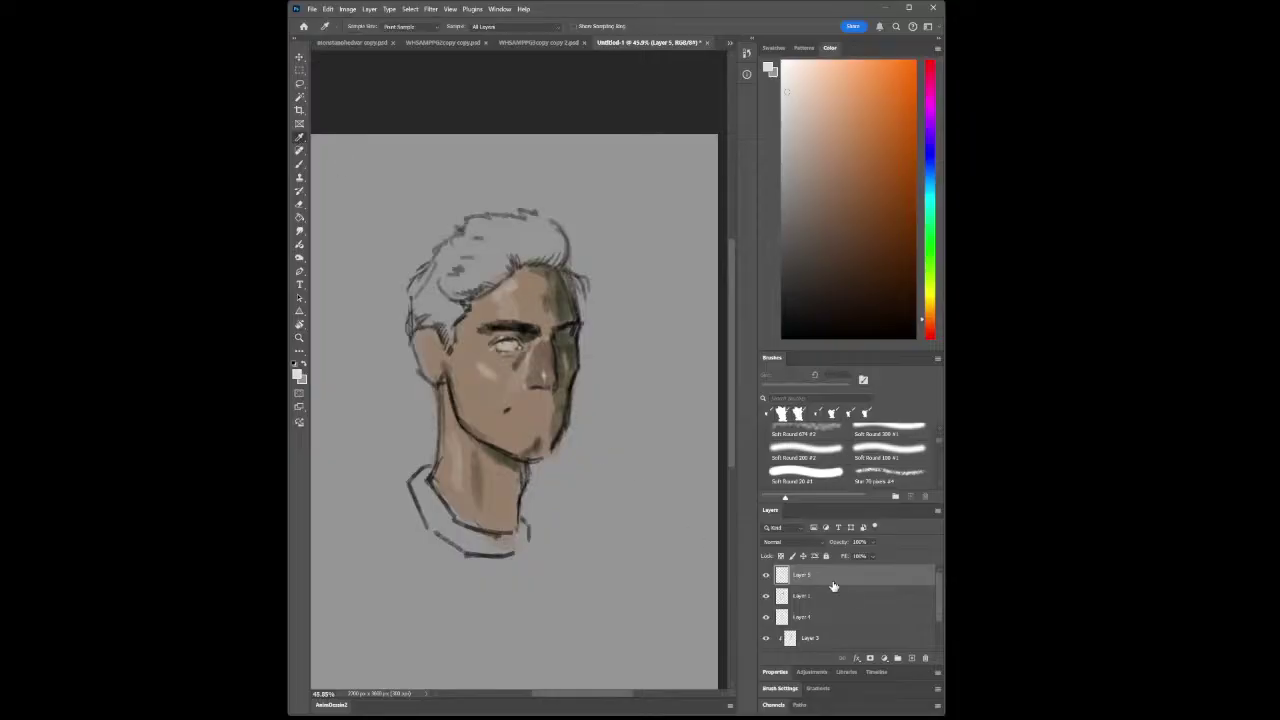
click(847, 600)
drag(928, 282, 919, 244)
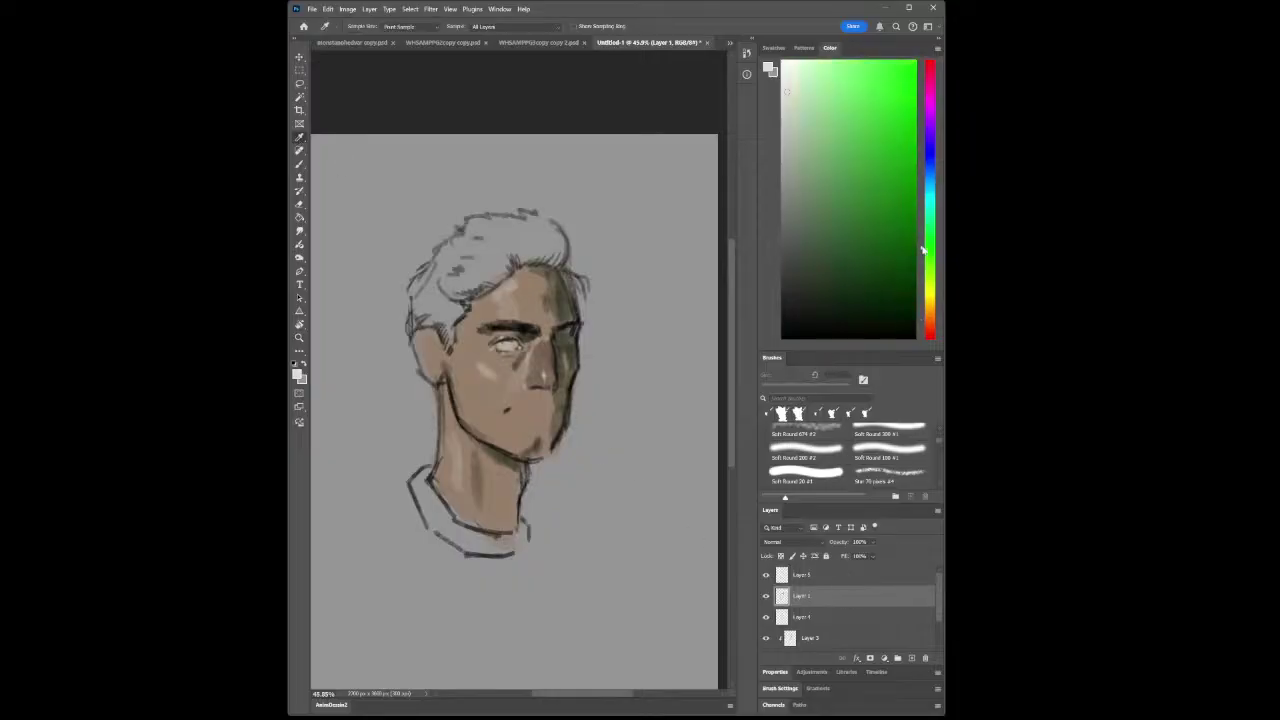
click(804, 235)
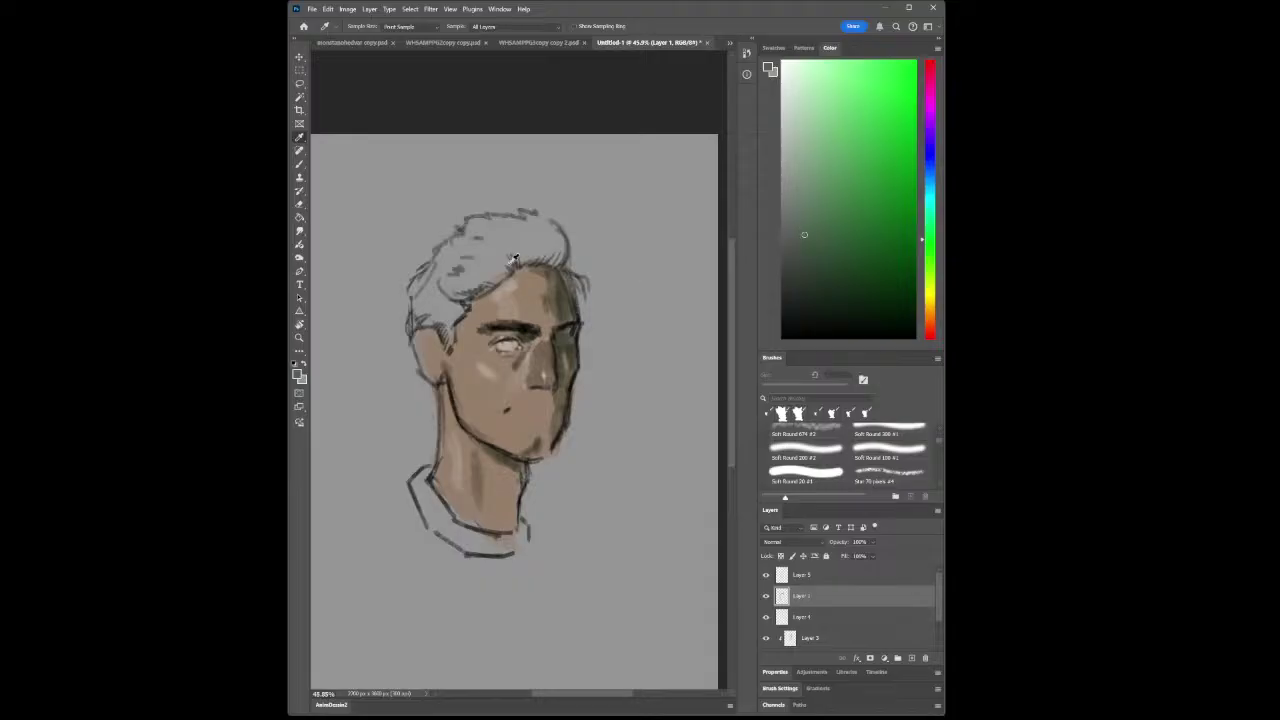
Try painting a grey-green shadow stroke under the lips on Layer 1 with an enlarged brush
click(301, 165)
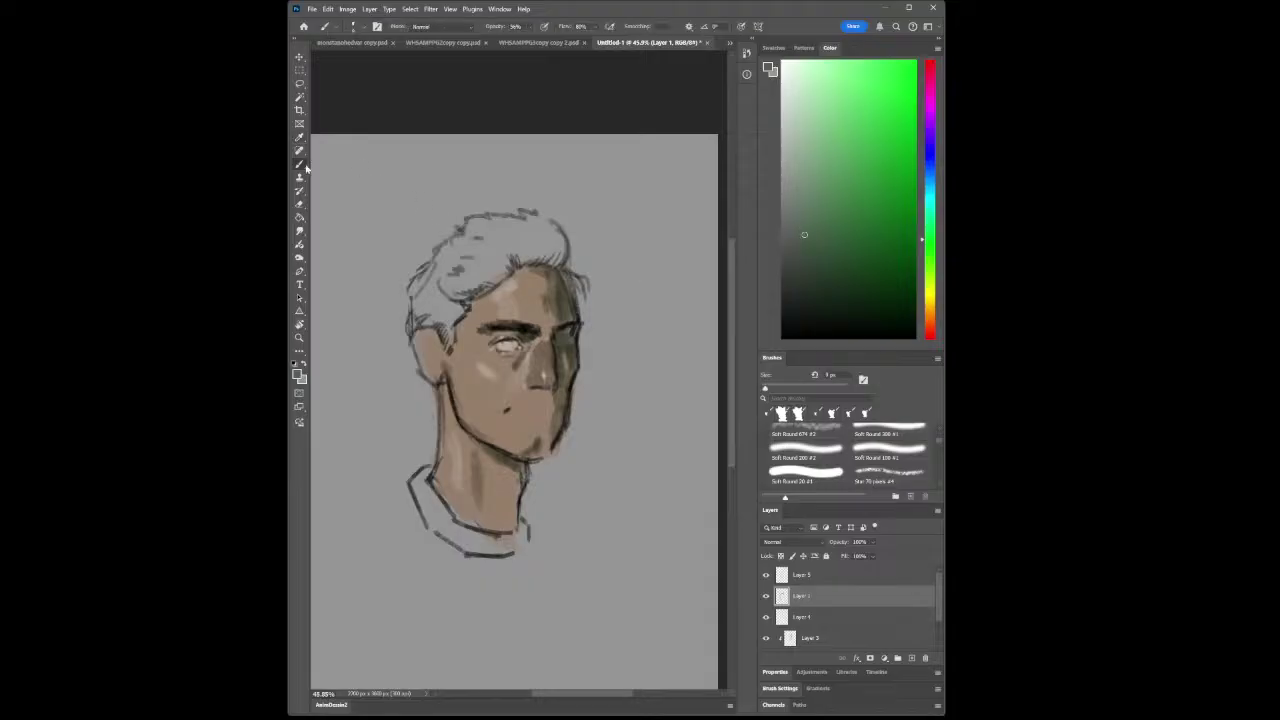
key(bracketright)
key(bracketright)
key(bracketright)
key(bracketright)
drag(536, 425, 545, 422)
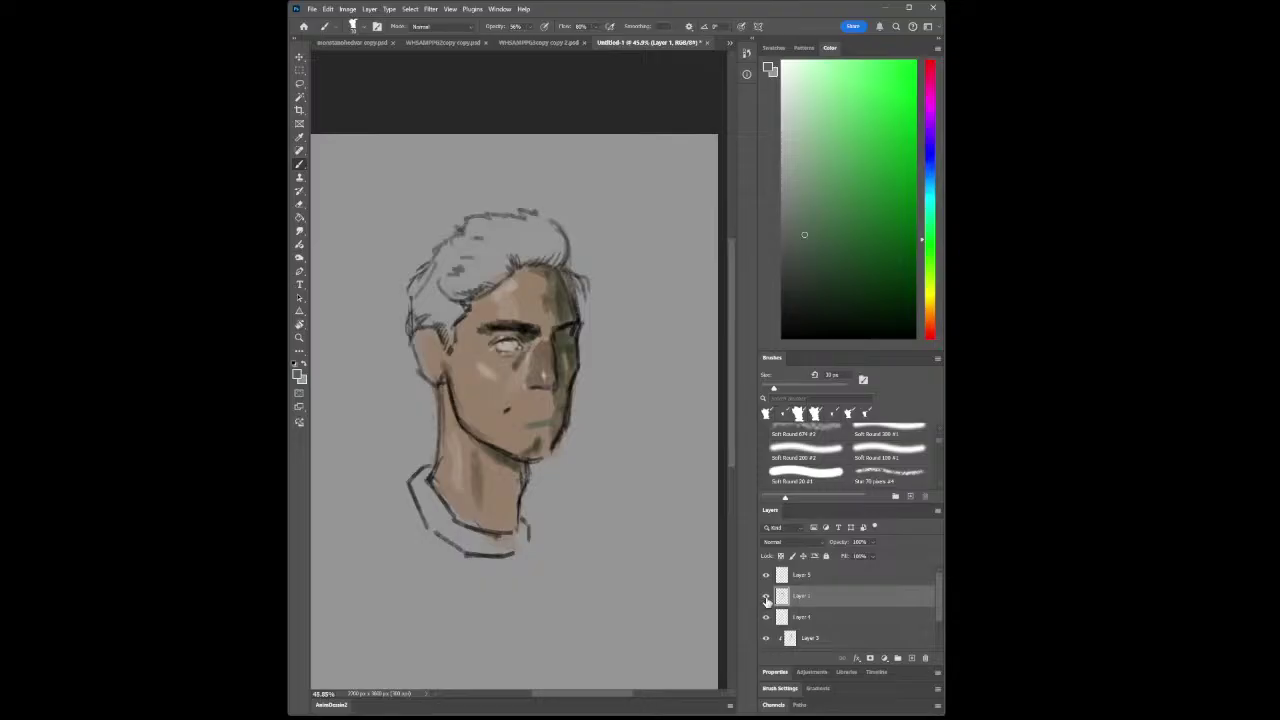
Shade under the lower lip on the clipped Multiply layer and shift the brush colour to a muted dark blue
click(802, 642)
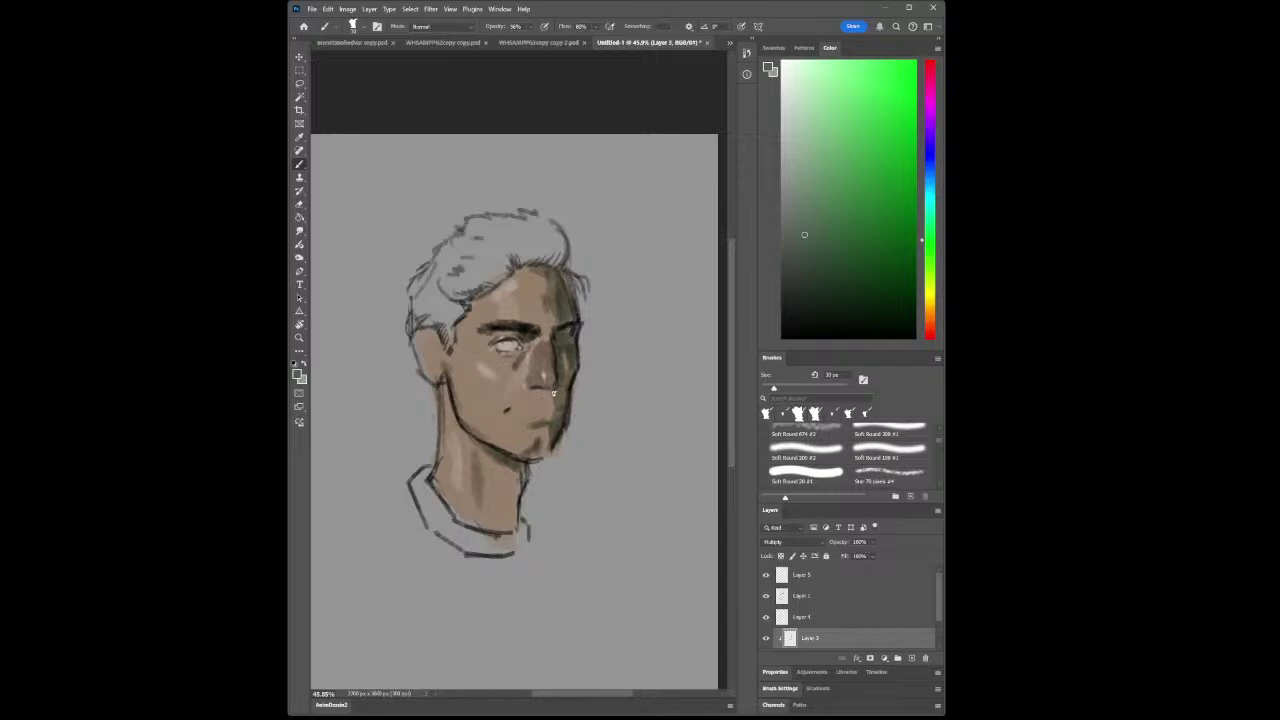
click(931, 322)
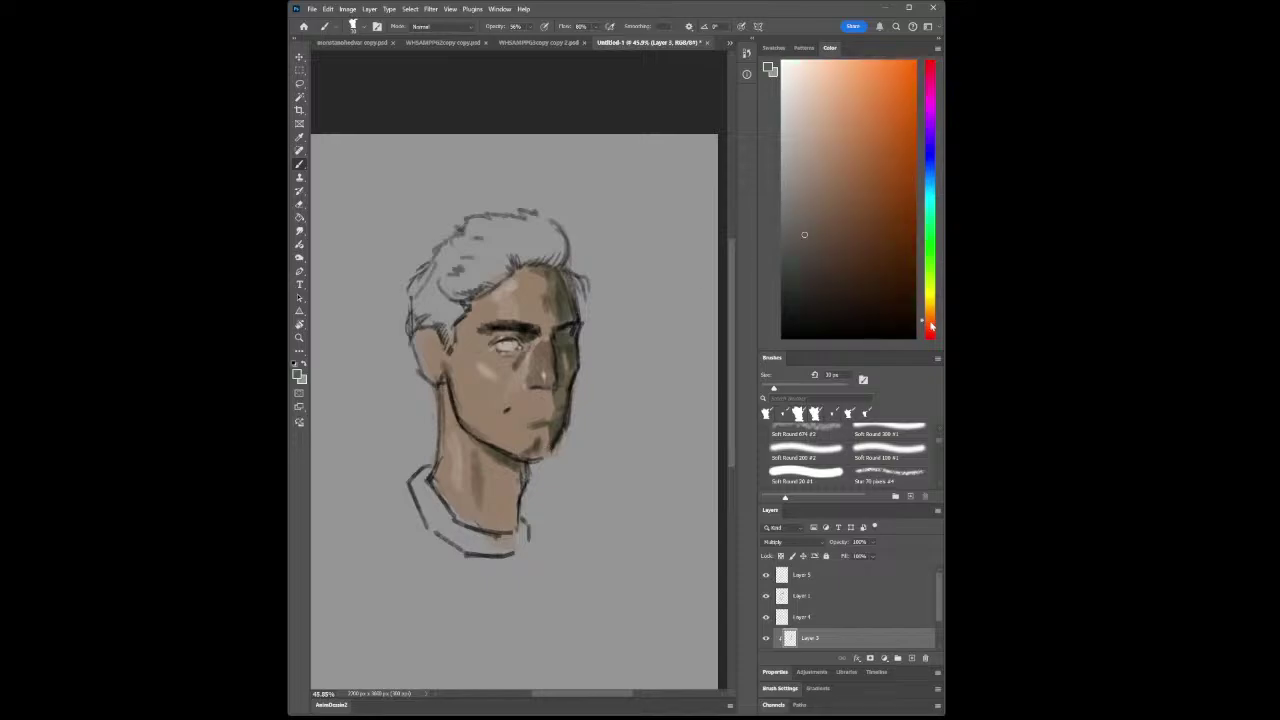
click(925, 326)
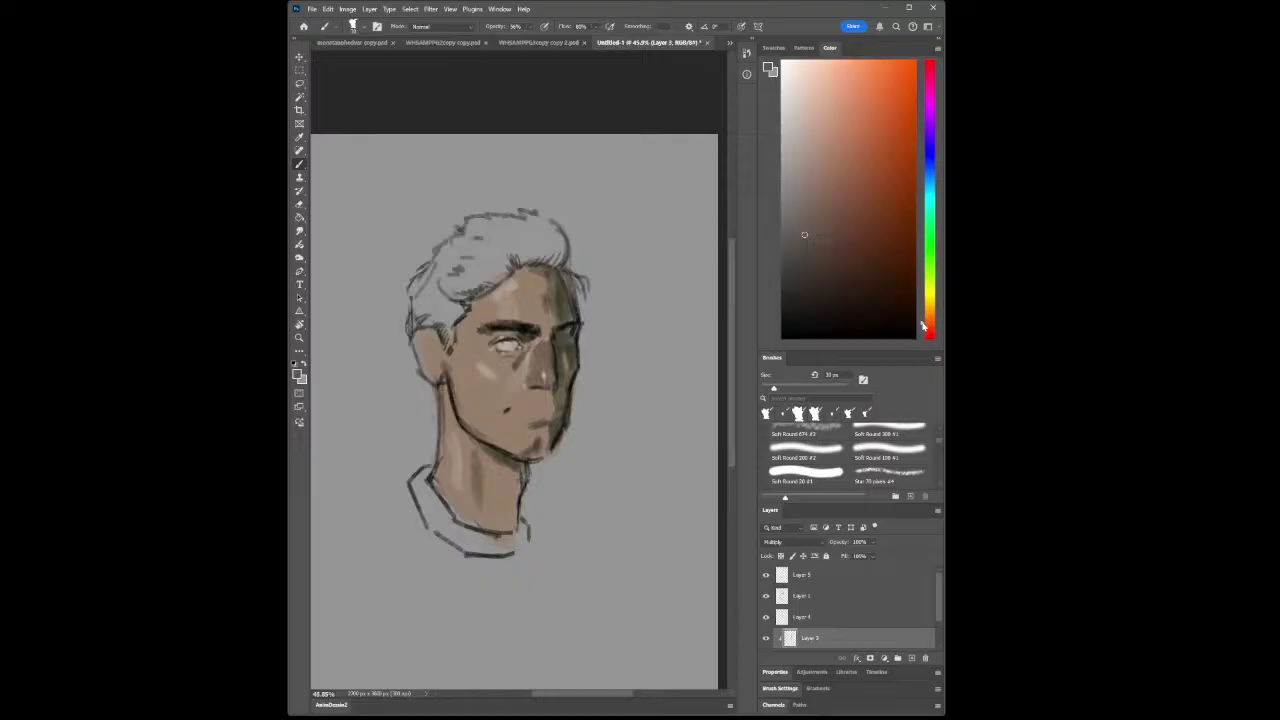
click(925, 328)
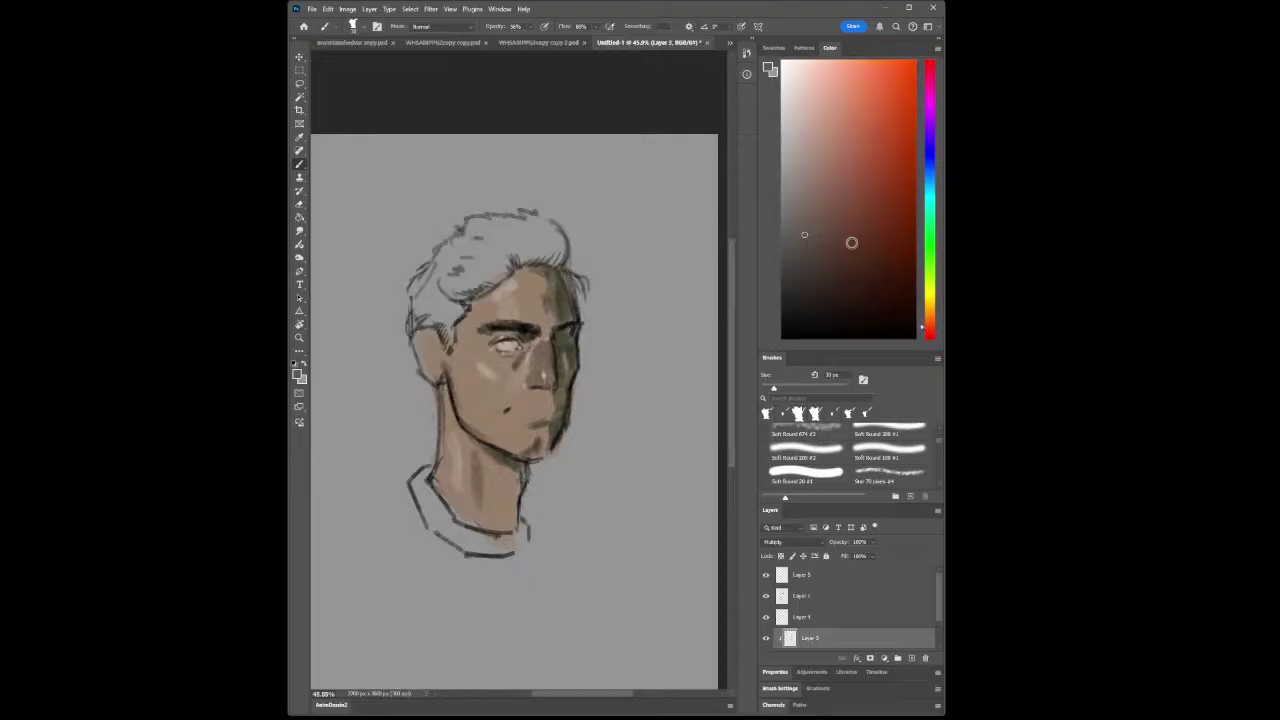
drag(838, 235, 841, 239)
drag(921, 150, 940, 173)
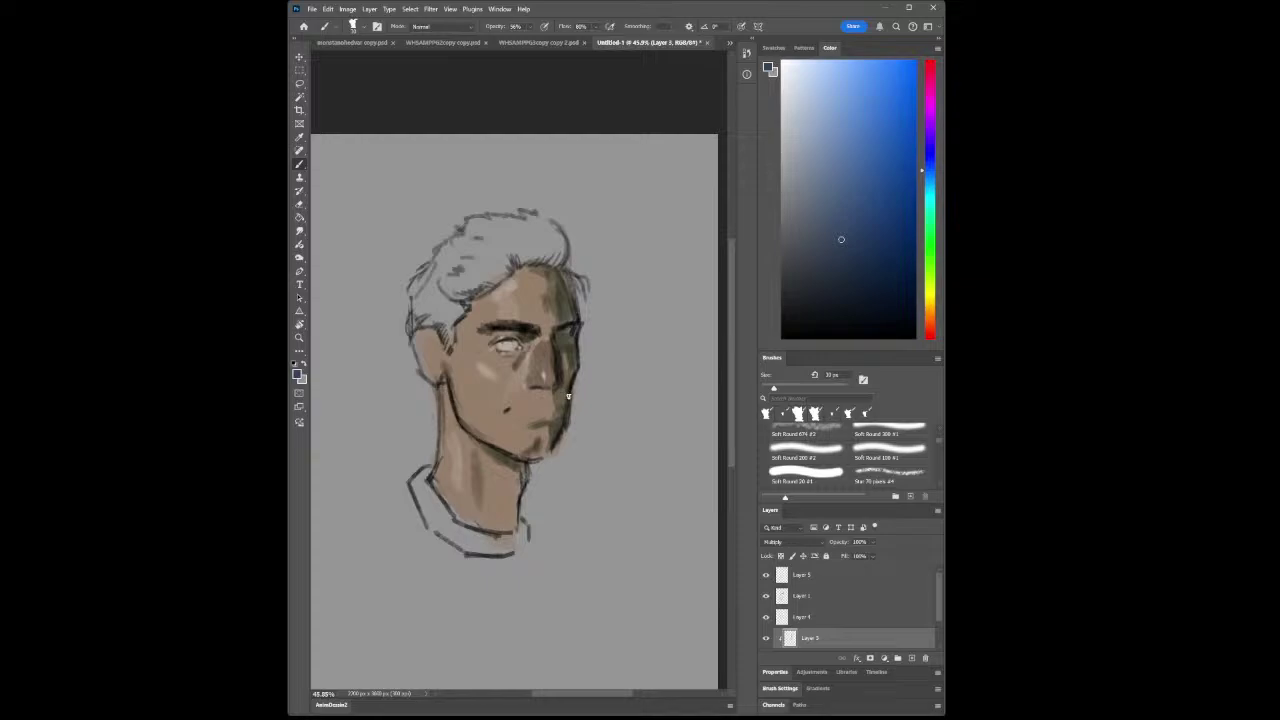
Darken the brush colour to a near-black blue and paint a small shadow beneath the nose
mouse_move(790, 280)
mouse_down()
mouse_move(834, 246)
mouse_move(797, 258)
mouse_up()
click(802, 293)
click(801, 299)
drag(795, 297, 809, 310)
Sample the shadow tones on the far side of the face and choose a dark, muted green brush colour
key(i)
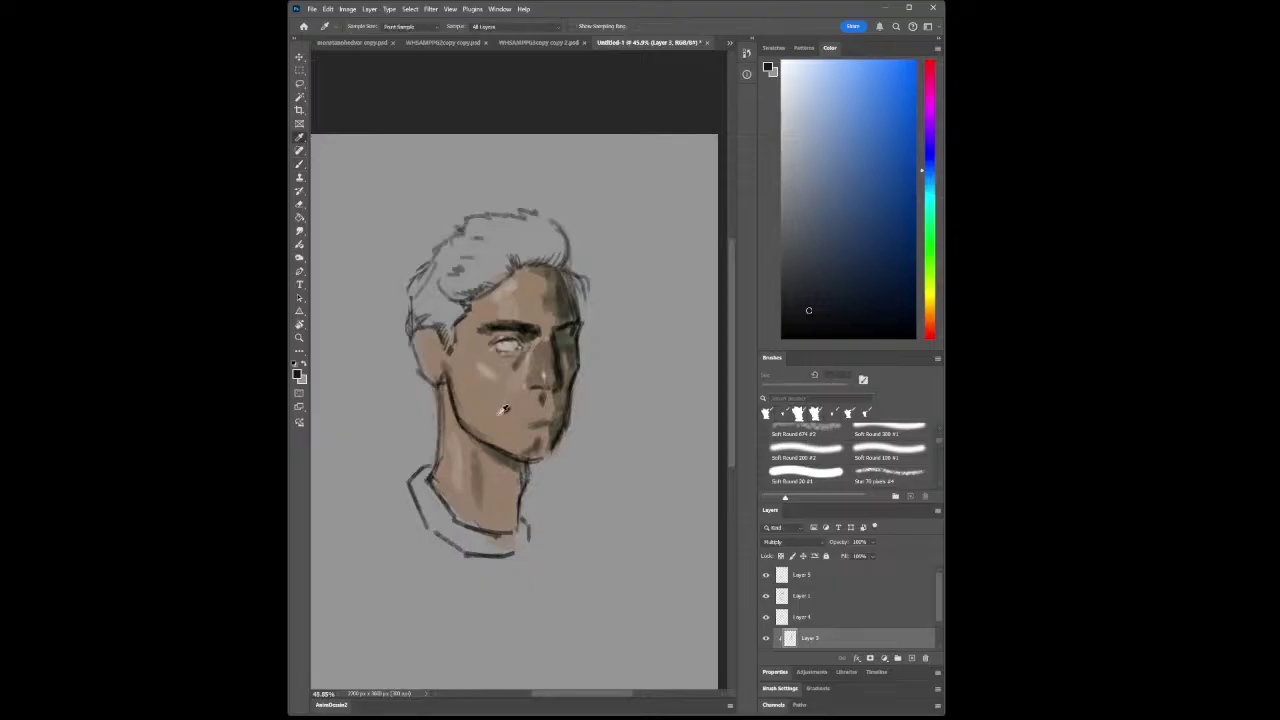
click(559, 410)
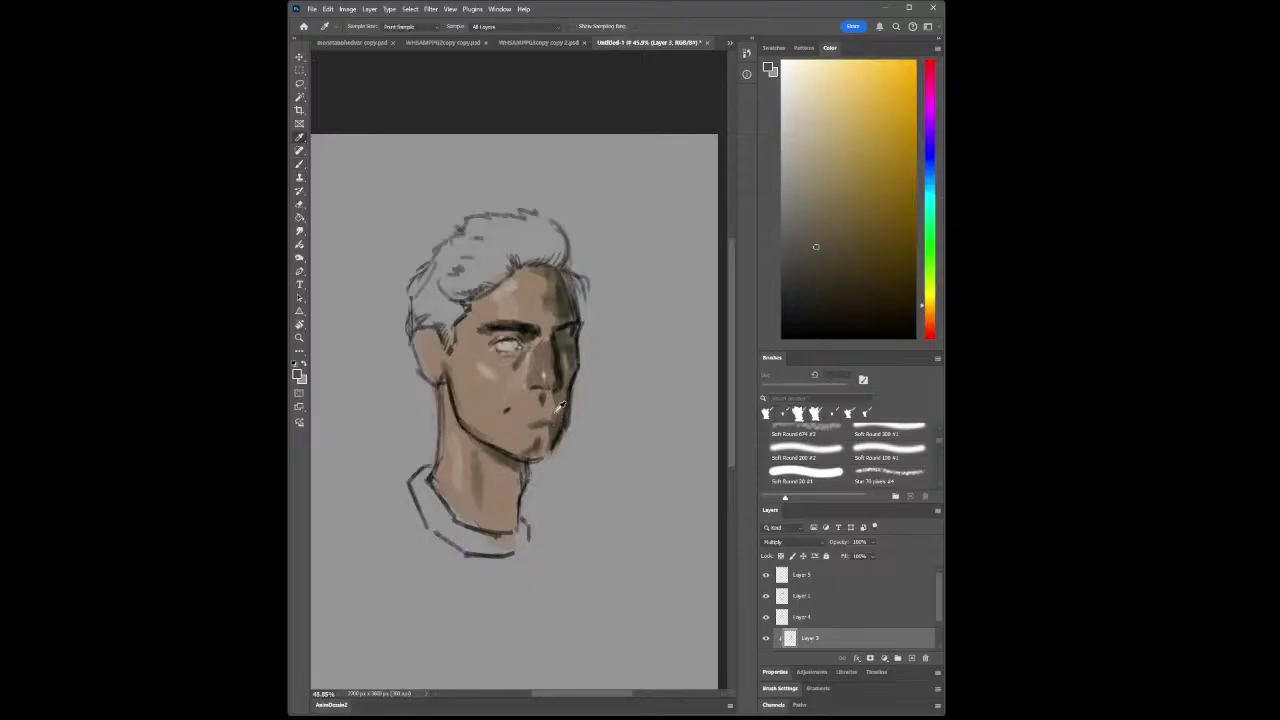
click(564, 367)
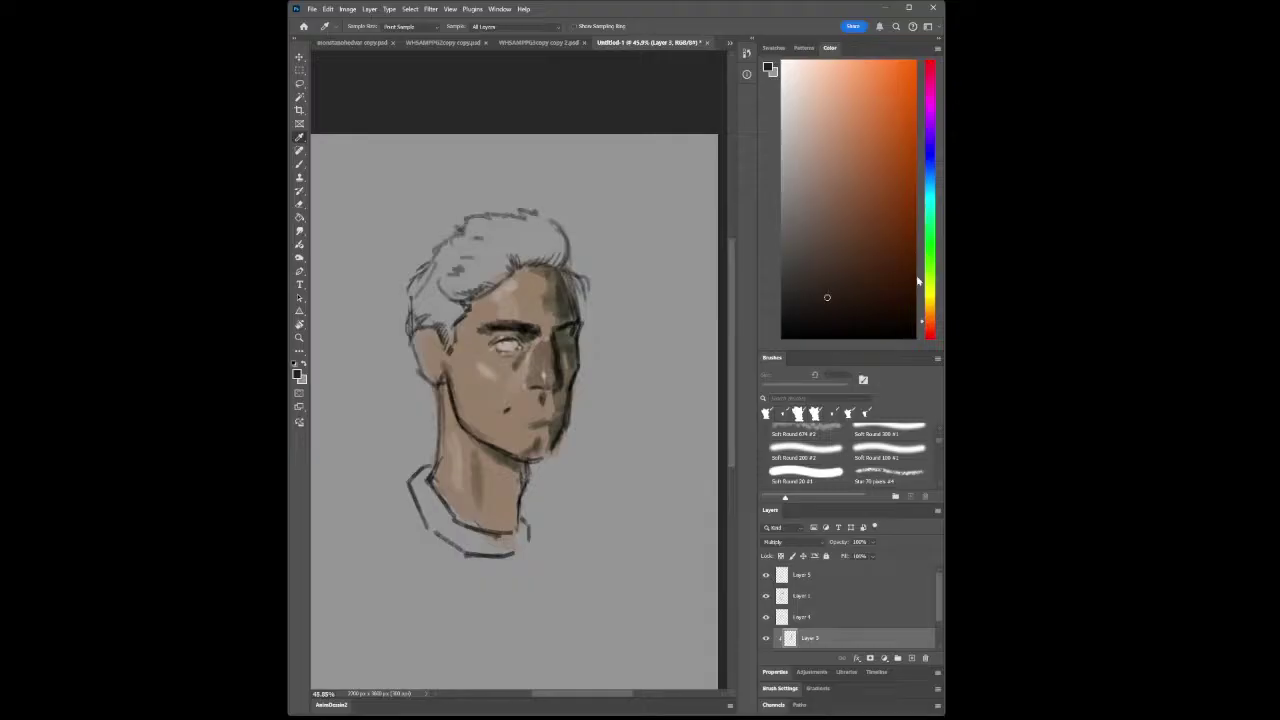
click(930, 234)
drag(840, 252, 807, 256)
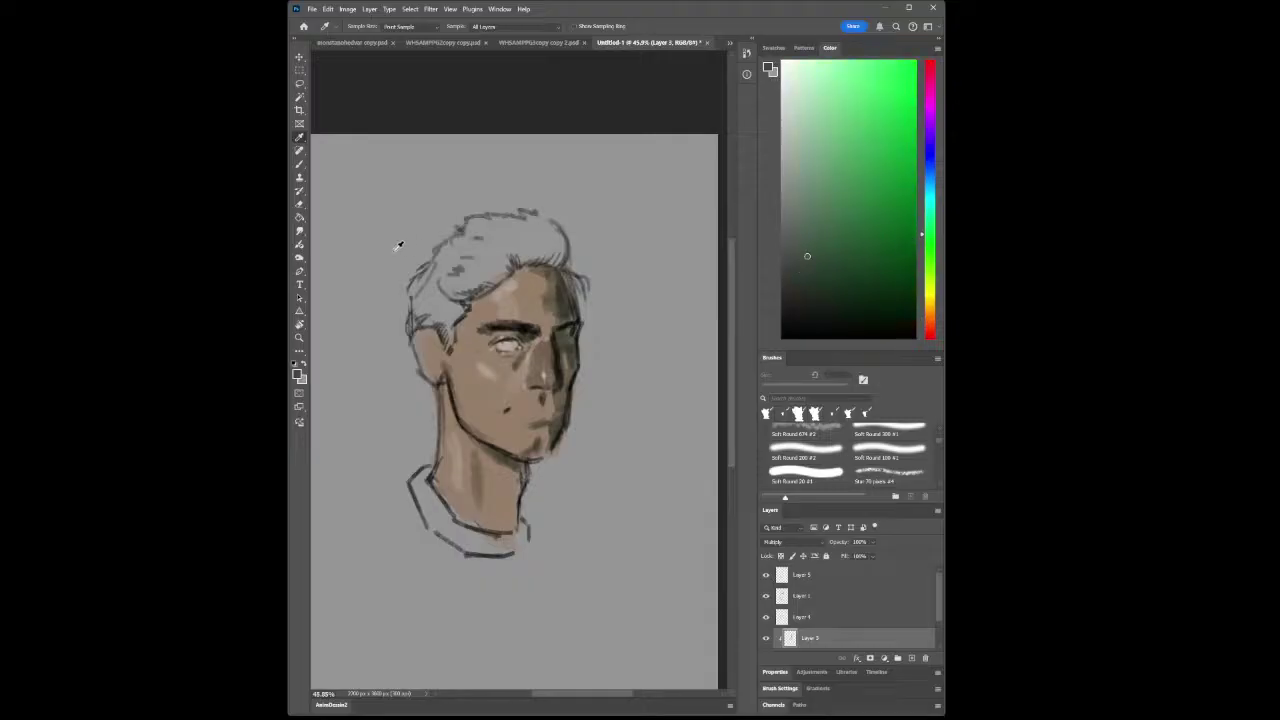
Deepen the green shadow below the lower lip and shade the lower cheek with a 70 px brush
click(299, 164)
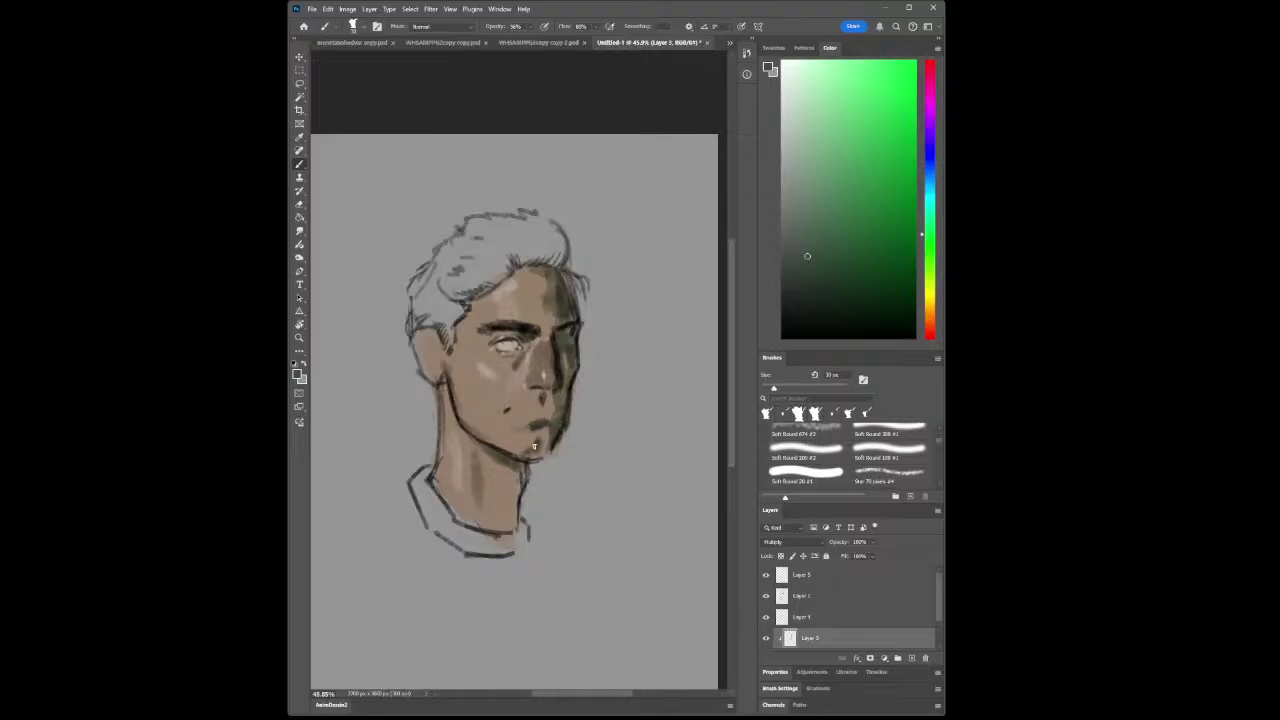
key(bracketright)
key(bracketright)
key(bracketright)
key(bracketright)
mouse_move(511, 429)
mouse_down()
mouse_move(528, 428)
mouse_move(484, 440)
mouse_up()
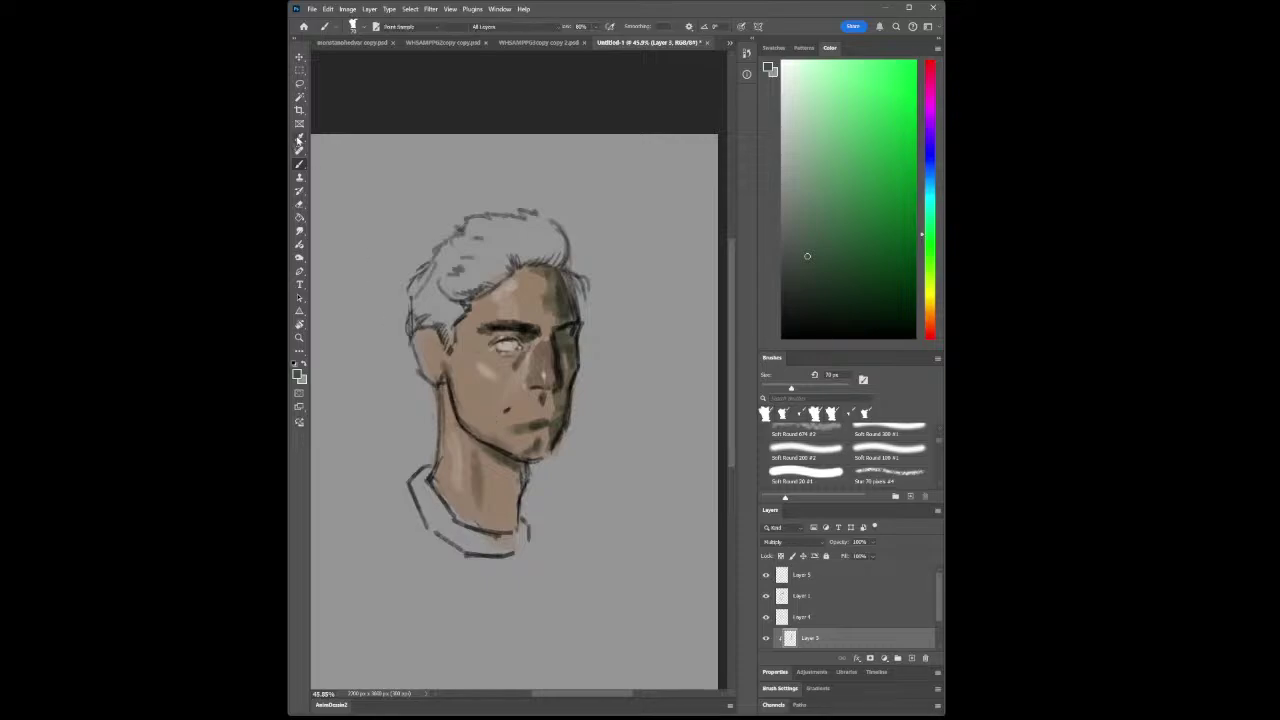
Reduce the brush to 15 px and draw the mouth line and lip shadows on the Multiply layer
key(i)
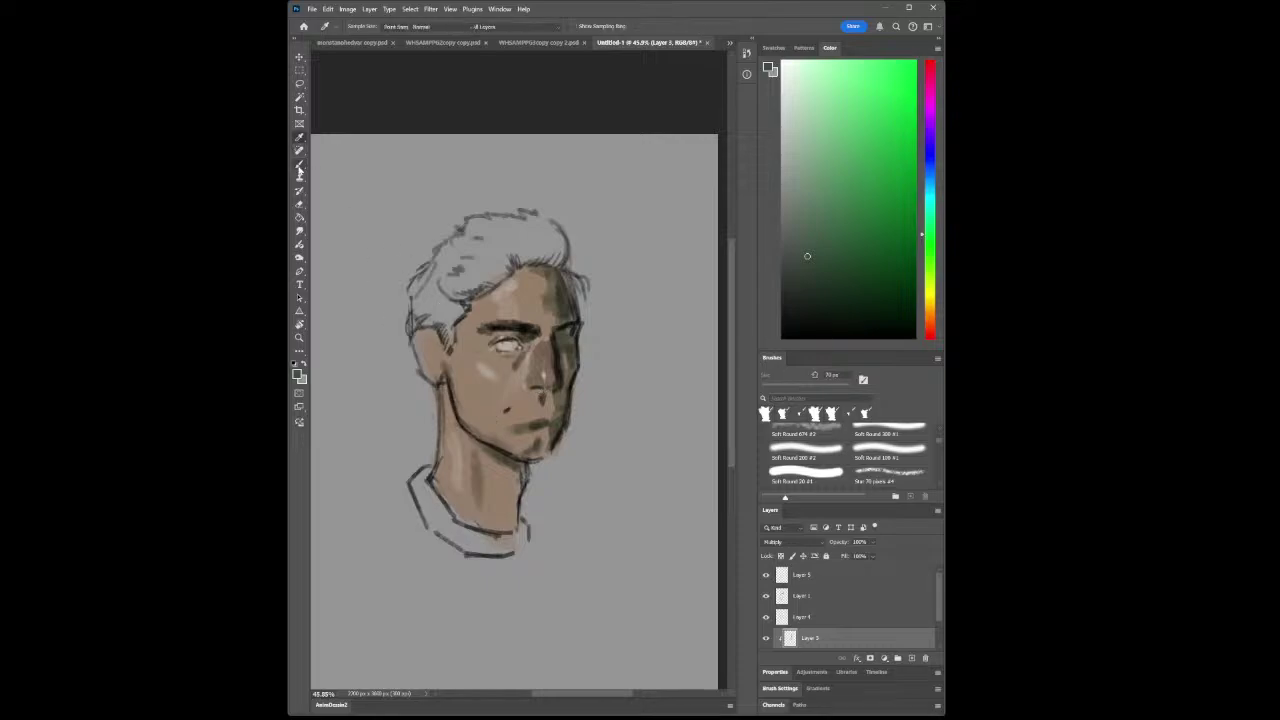
key(b)
key(bracketleft)
key(bracketleft)
key(bracketleft)
key(bracketleft)
key(bracketleft)
key(bracketleft)
key(bracketleft)
key(bracketleft)
key(bracketleft)
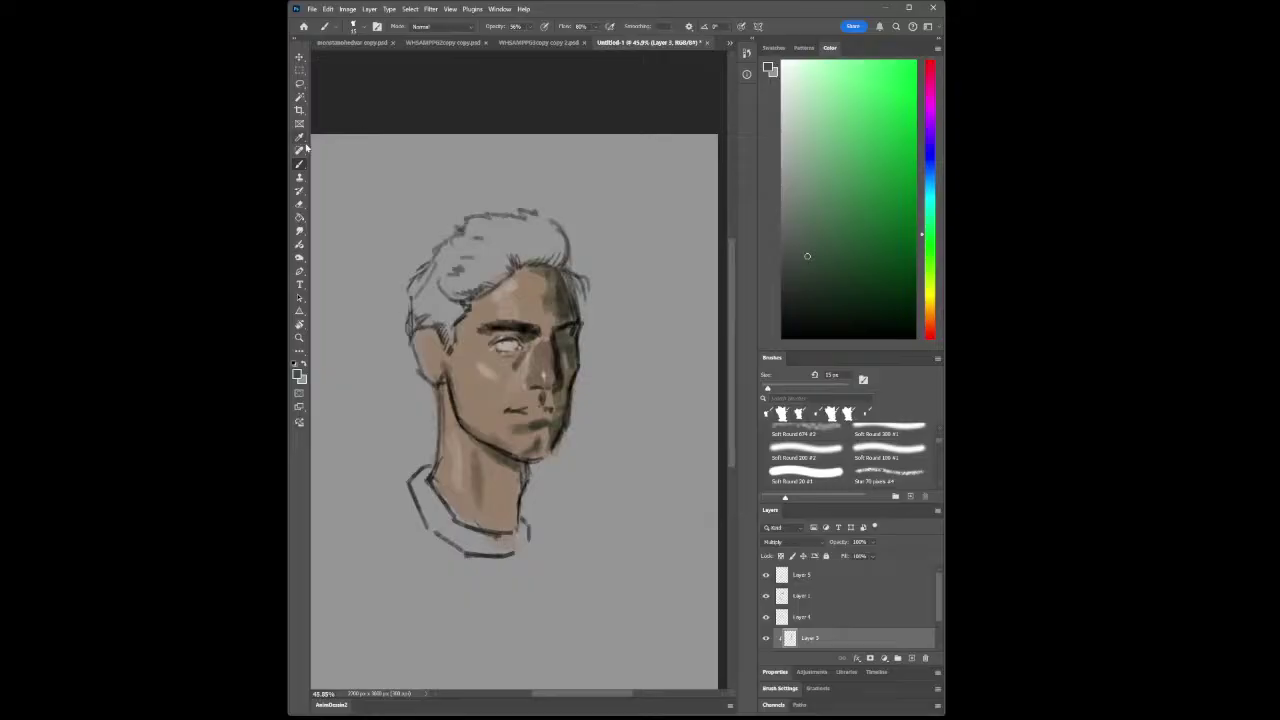
Sample the light forehead skin tone and select the top layer for highlight work
key(i)
click(518, 283)
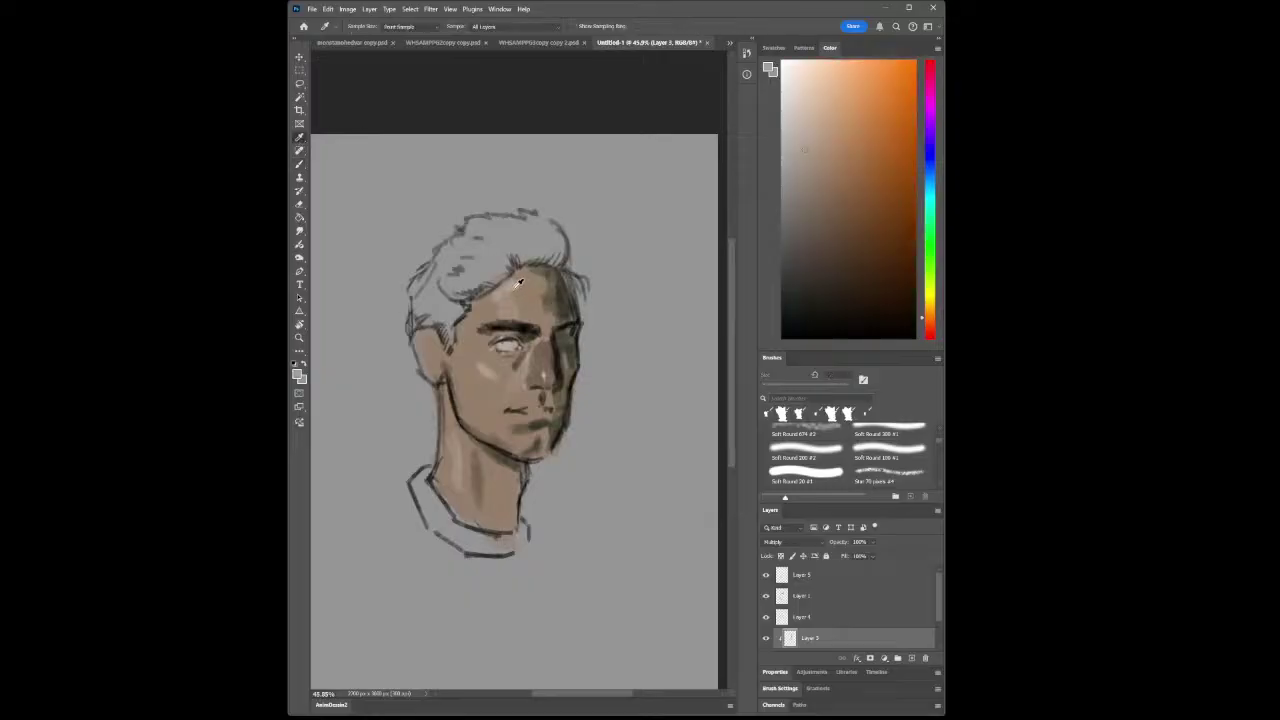
key(b)
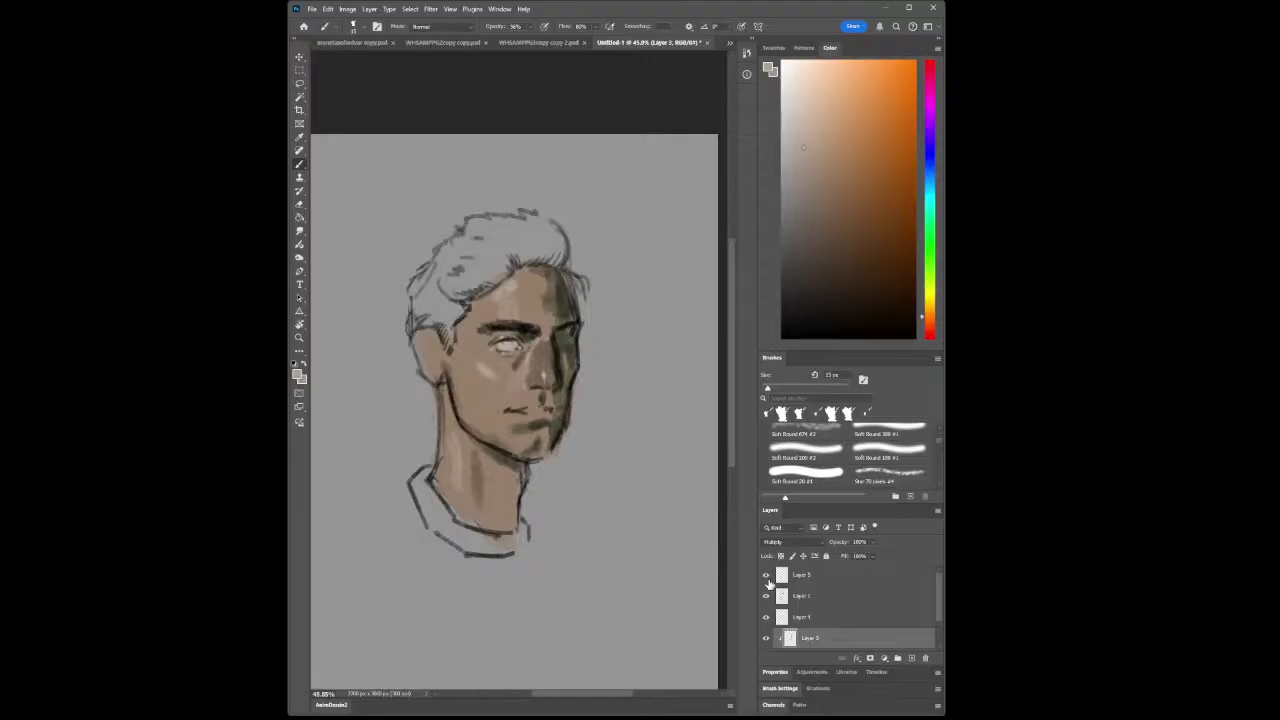
click(797, 576)
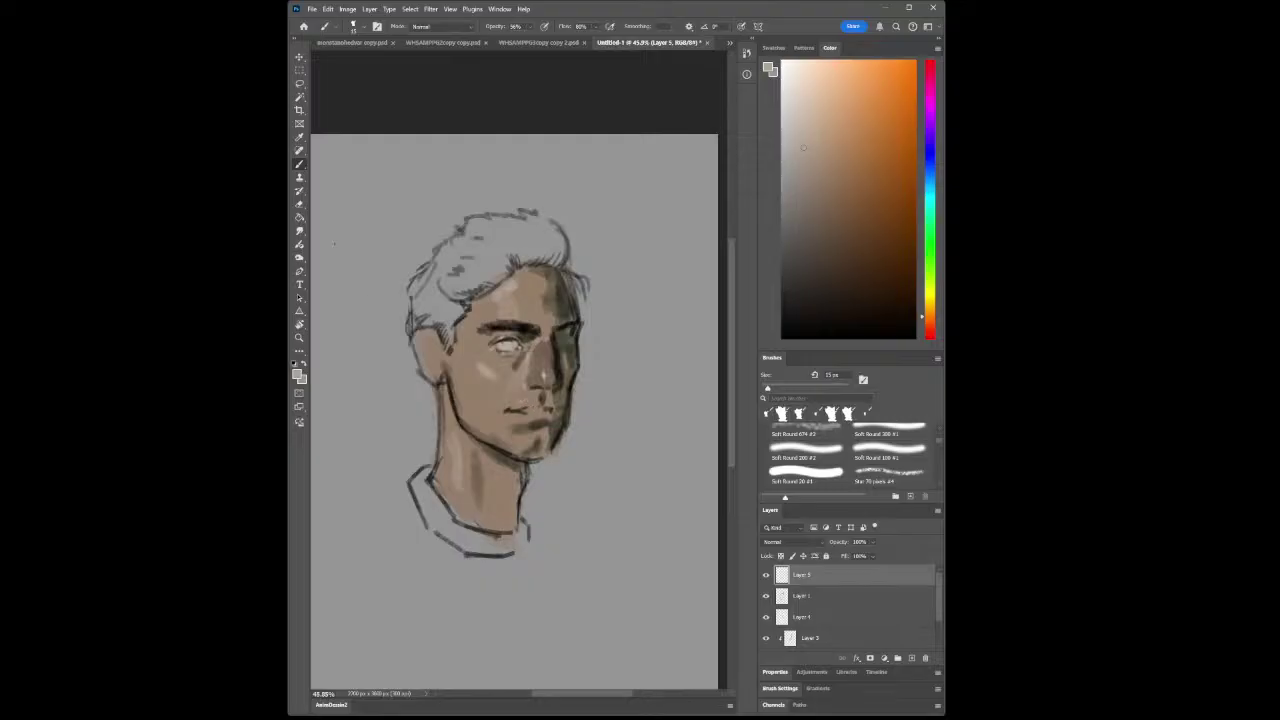
Sample tones from the near eyebrow, the forehead shadow and the nose, and adjust the colour to a warmer mid brown
click(299, 137)
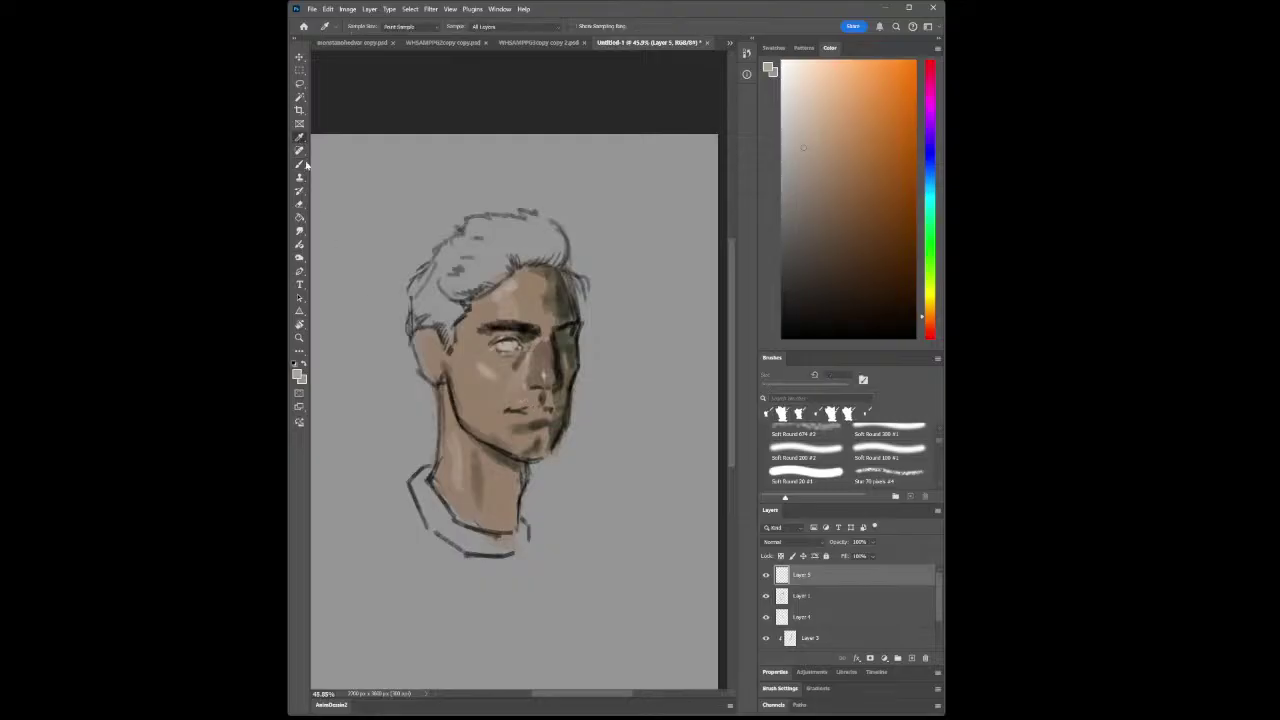
click(516, 321)
click(516, 322)
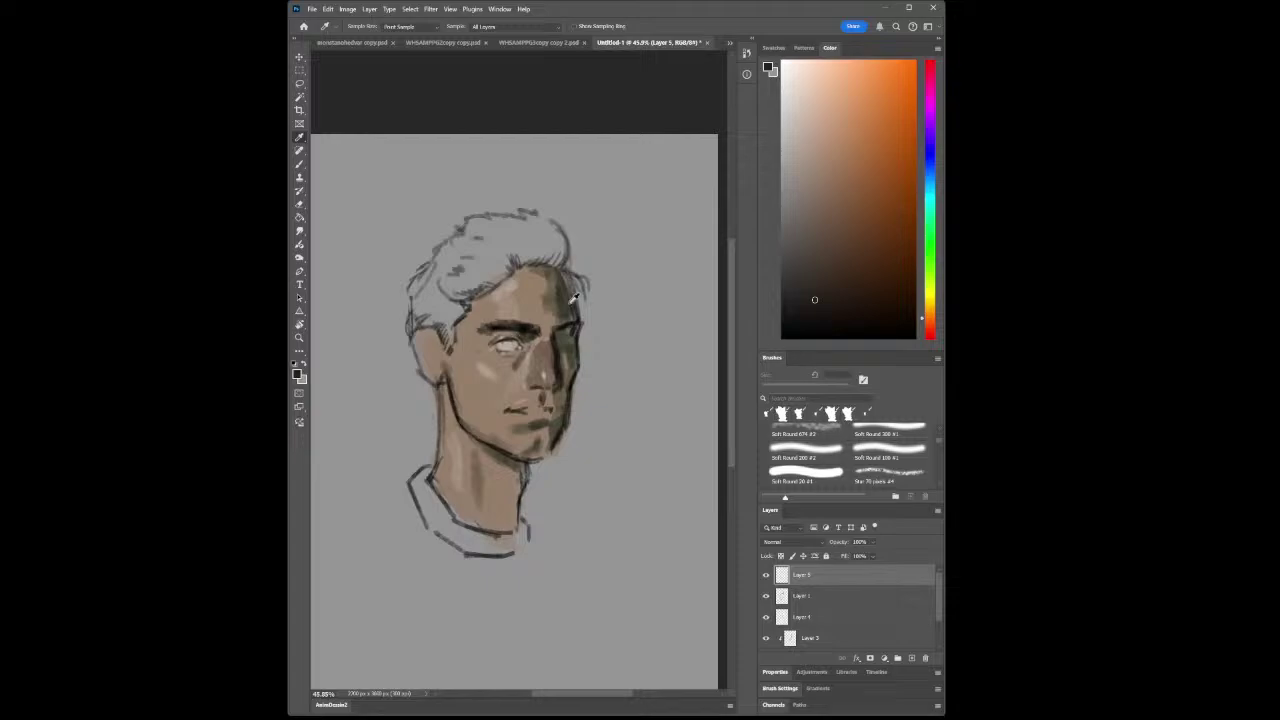
click(298, 338)
mouse_move(535, 402)
mouse_down()
mouse_move(580, 423)
mouse_move(538, 424)
mouse_up()
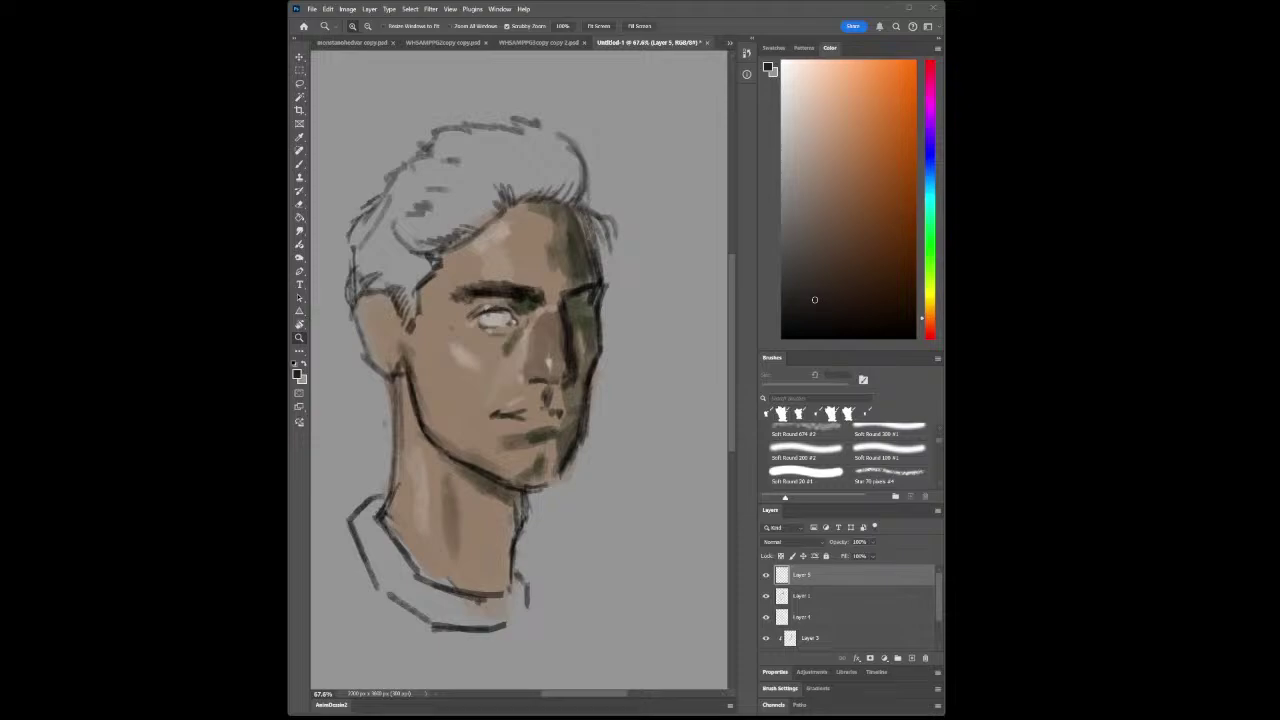
key(i)
click(566, 257)
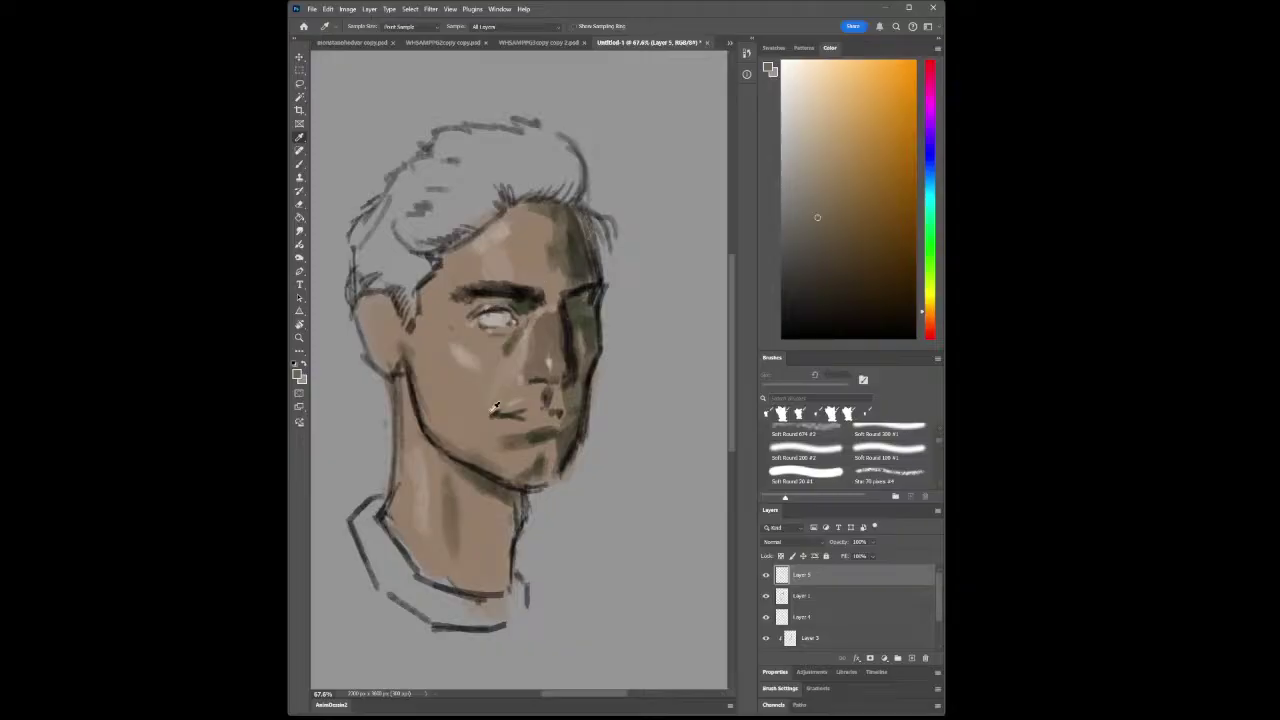
click(544, 348)
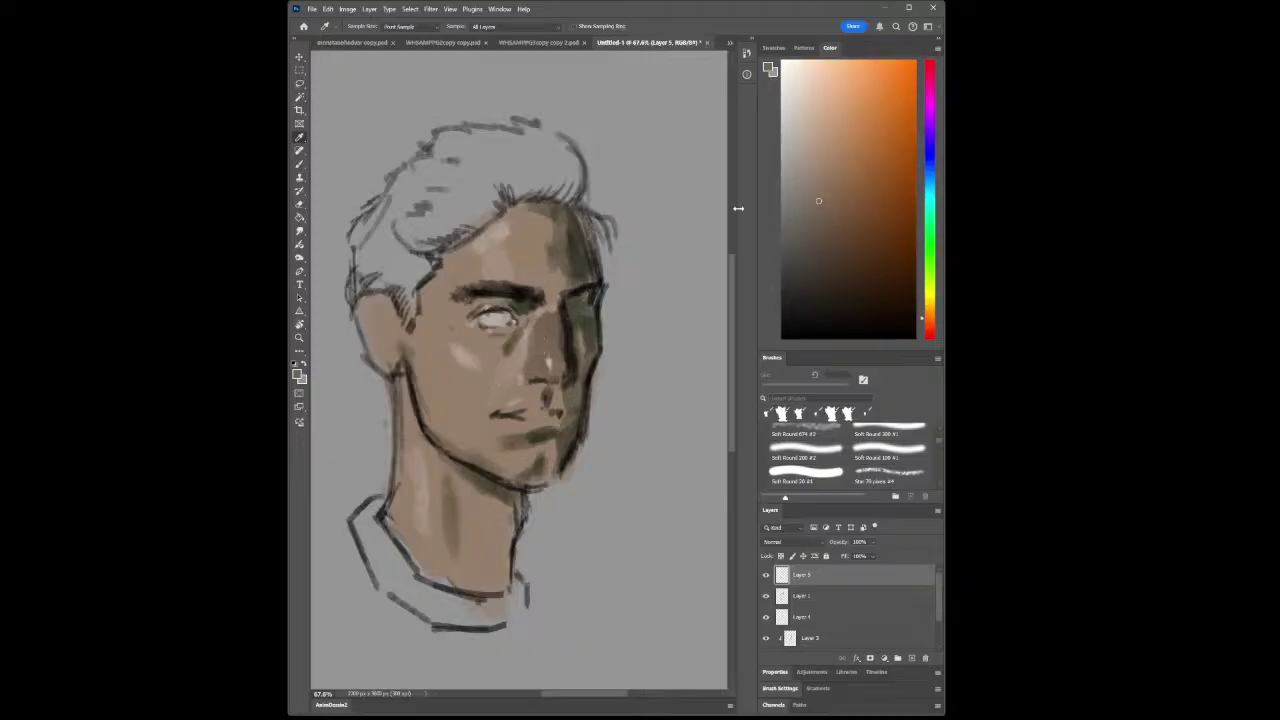
drag(818, 201, 834, 194)
Enlarge the brush and paint the warm brown over the temple and upper cheek on the top layer
click(299, 164)
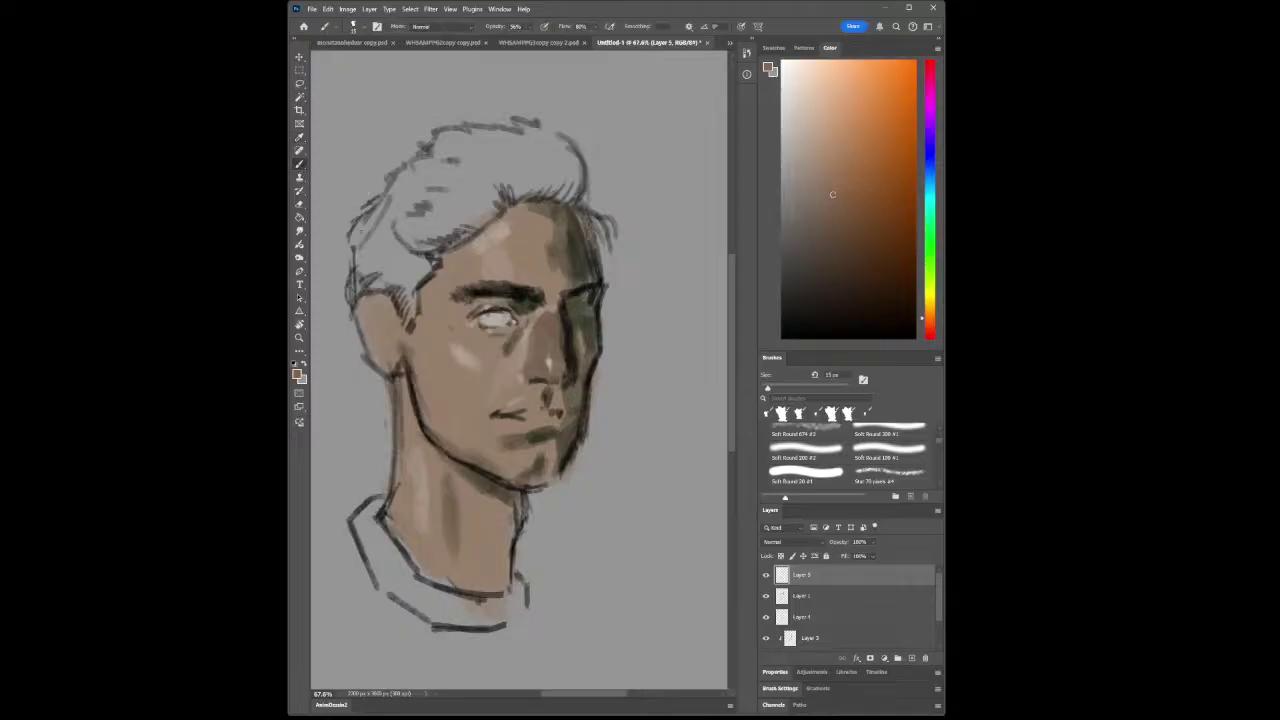
key(bracketright)
key(bracketright)
key(bracketright)
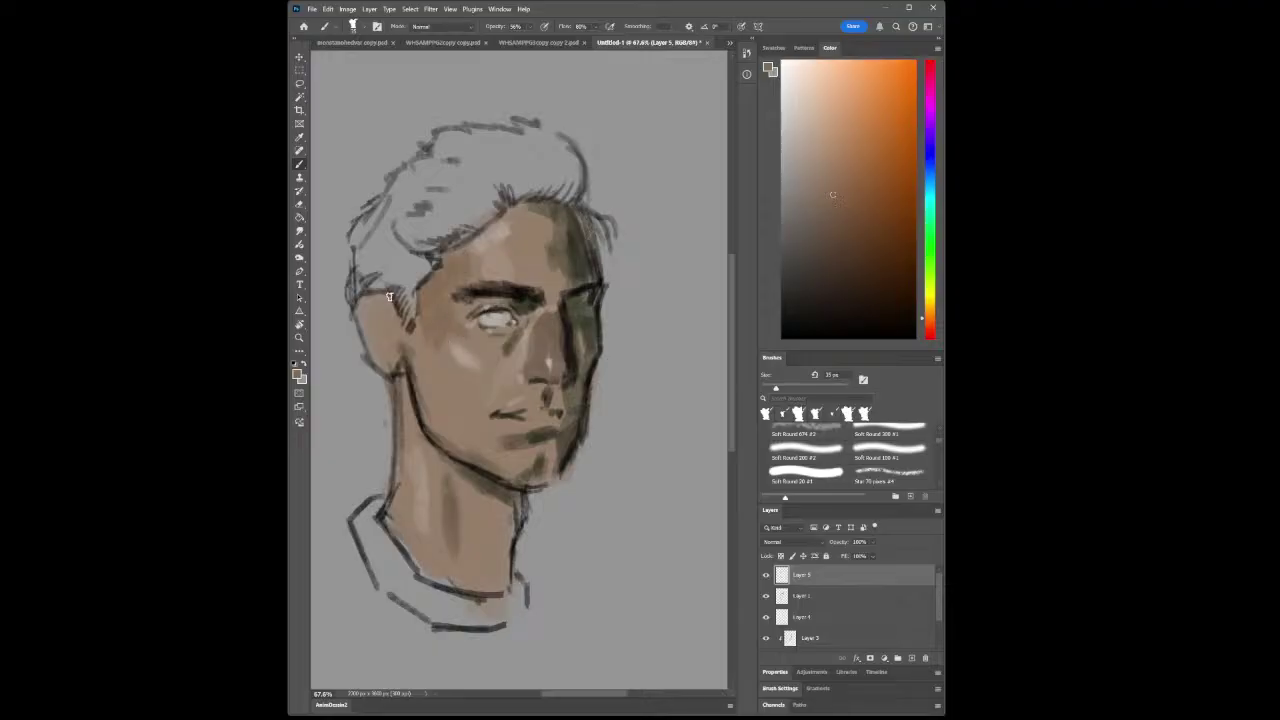
Sample the olive-brown shadow tones from the far cheek and forehead, and shade the cheek in front of the ear
click(300, 138)
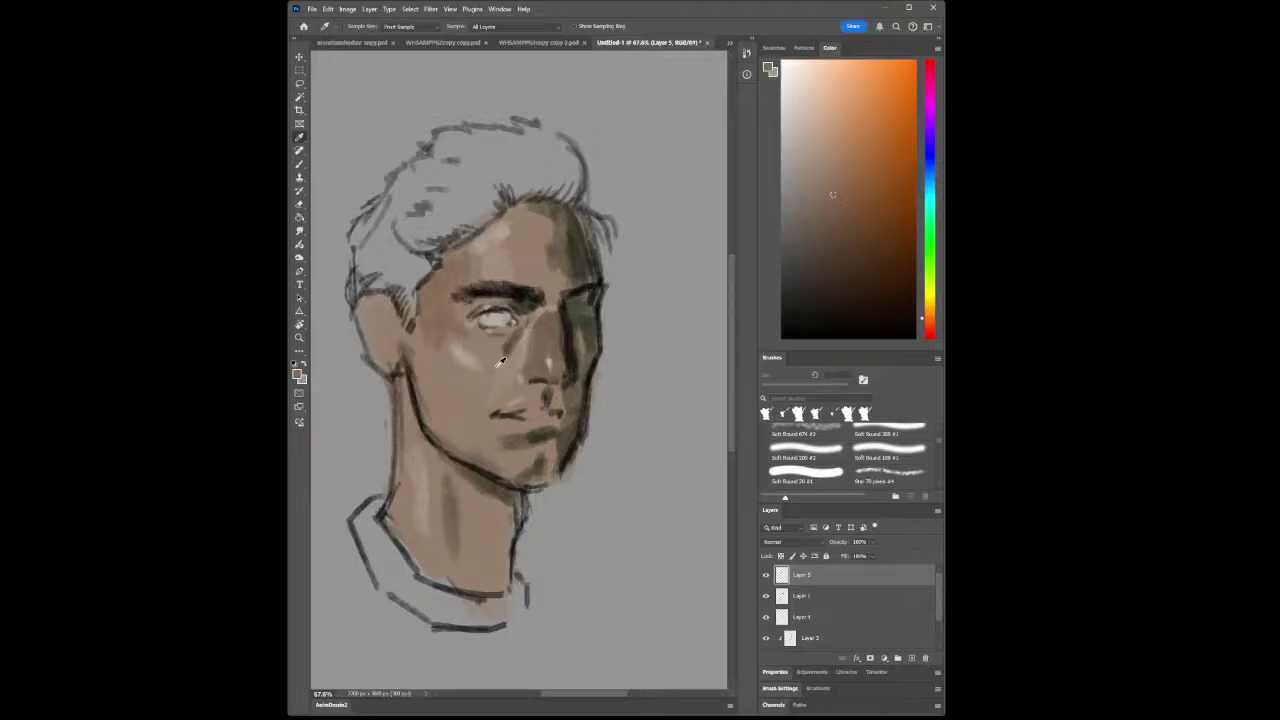
click(580, 400)
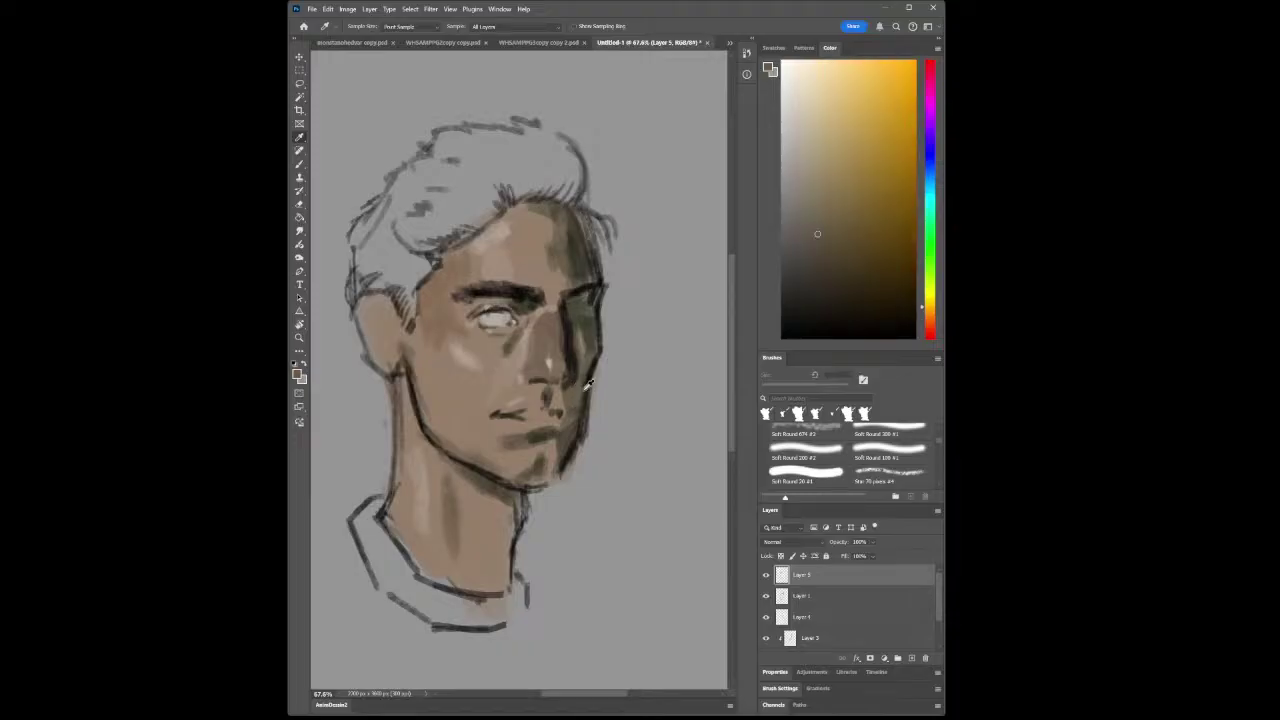
click(555, 250)
click(299, 163)
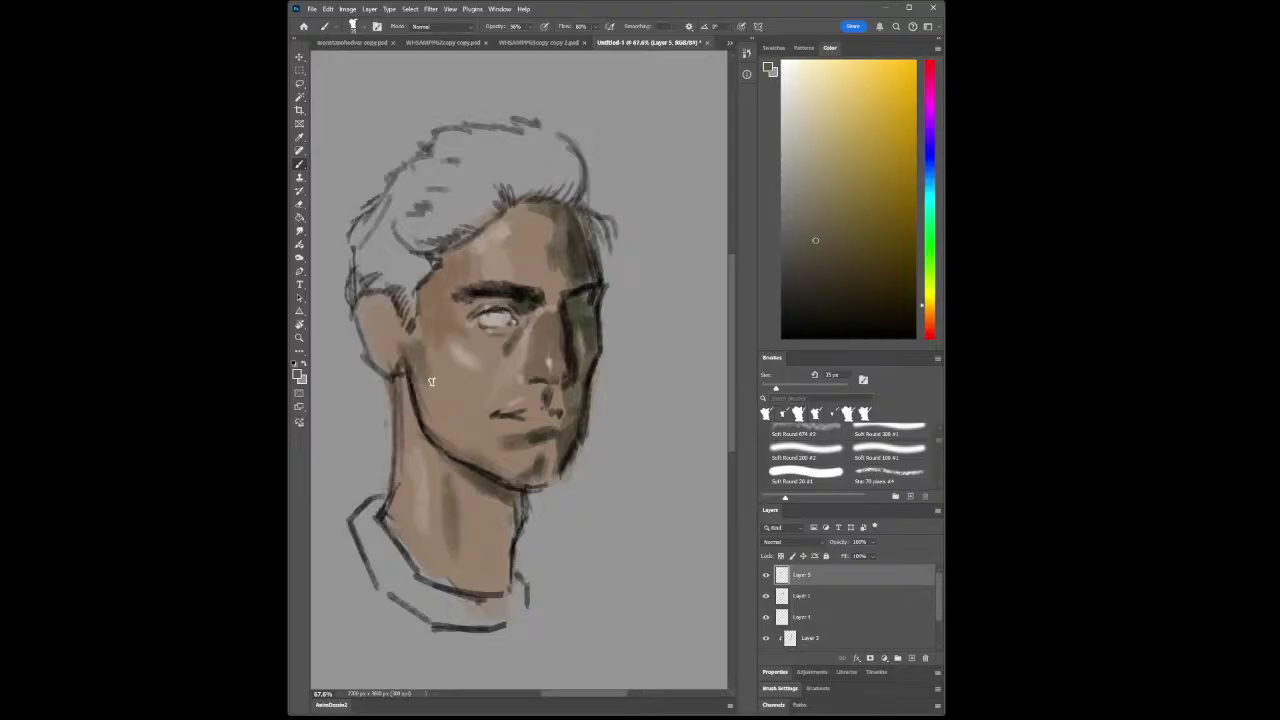
Sample the light skin tone on the neck and brush soft highlights down the neck
click(299, 136)
click(433, 475)
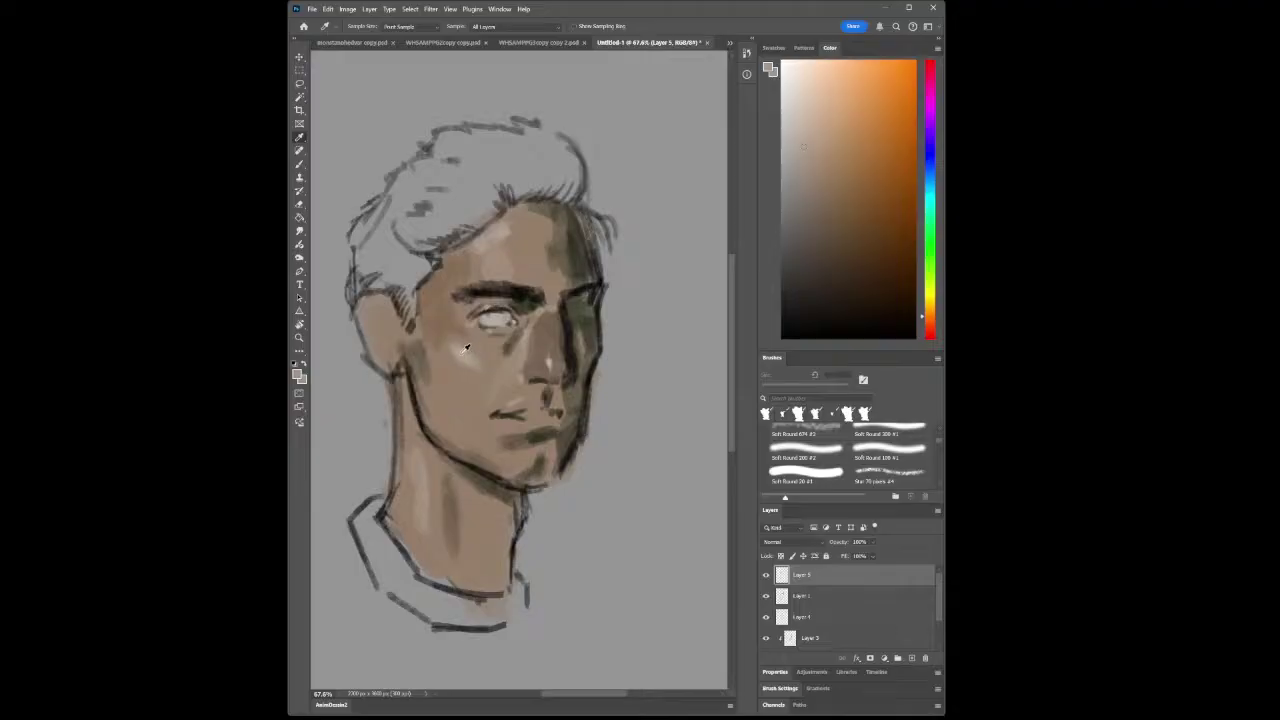
click(299, 163)
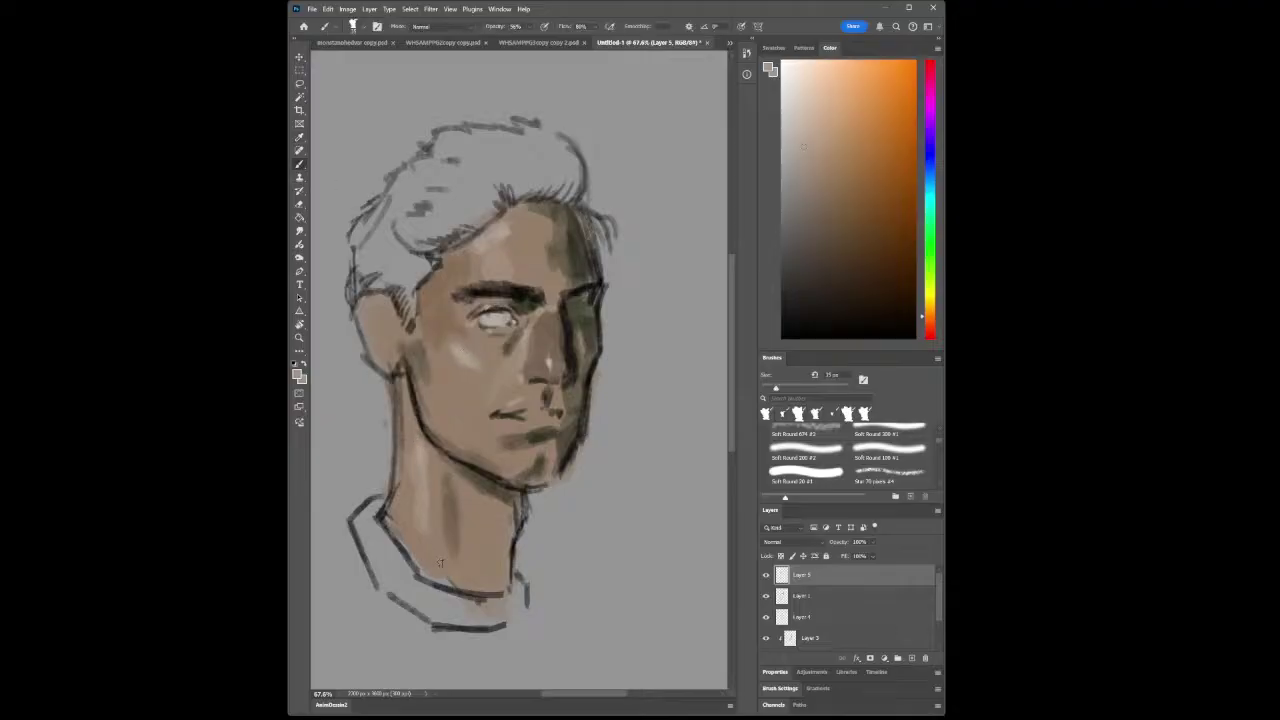
key(i)
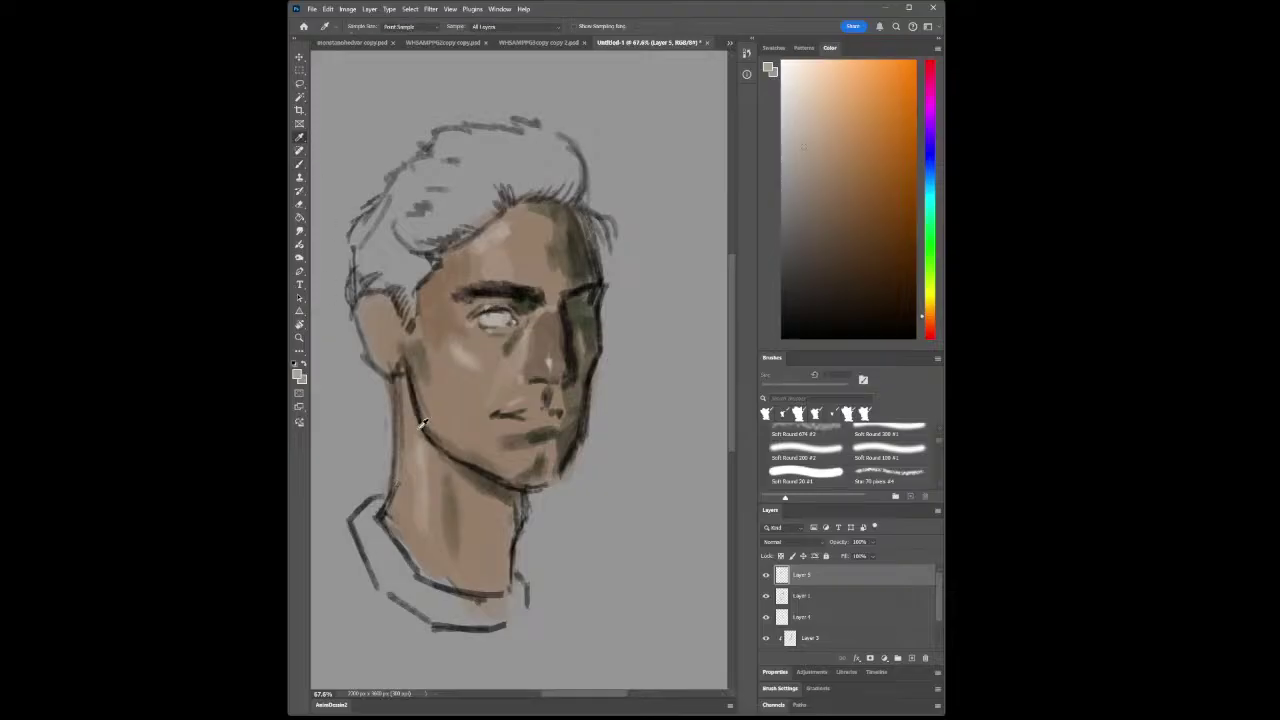
Sample the forehead shadow, shift it to a dark brown, and paint the near eye's iris with a smaller brush
key(b)
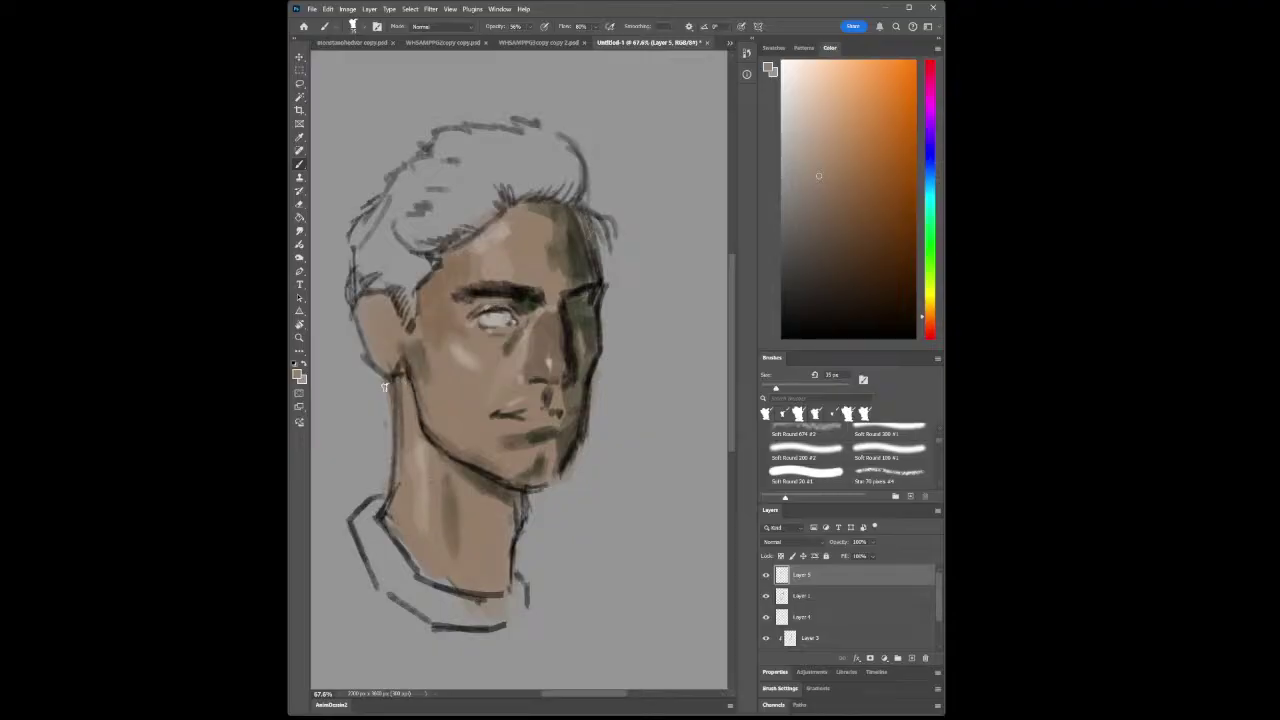
click(299, 338)
mouse_move(517, 471)
mouse_down()
mouse_move(568, 490)
mouse_move(545, 505)
mouse_move(577, 528)
mouse_move(526, 481)
mouse_up()
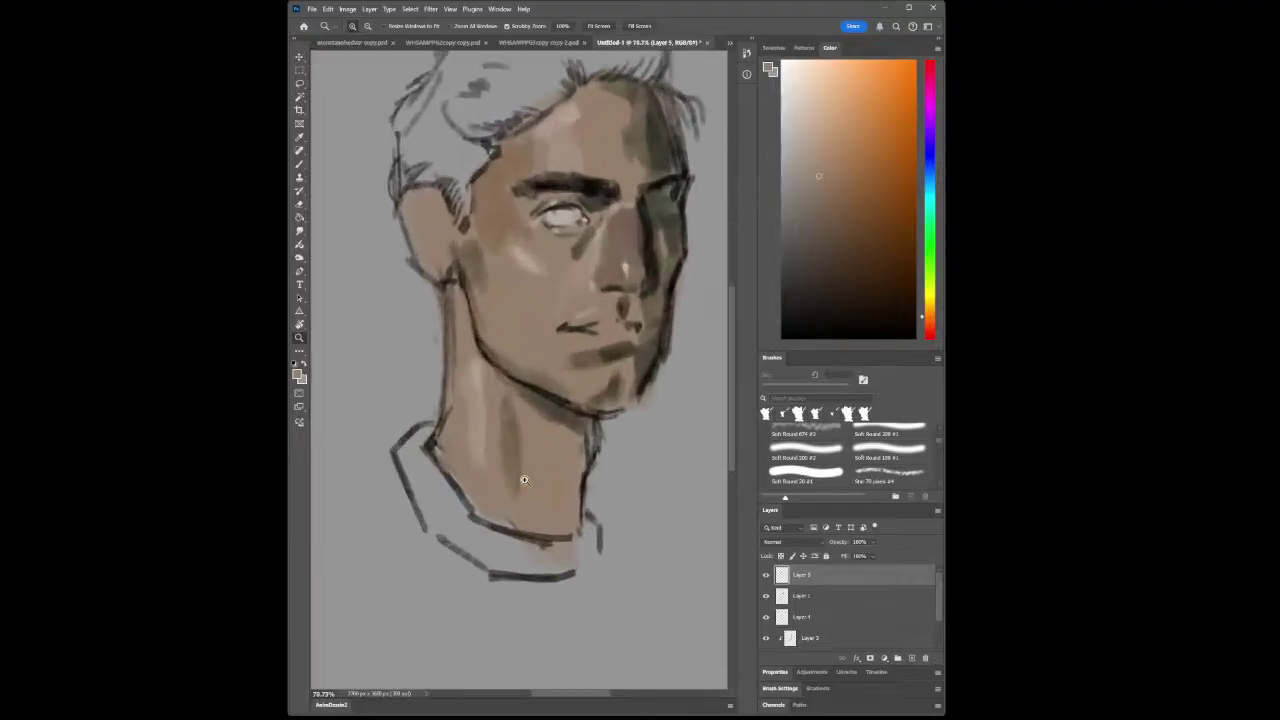
click(300, 147)
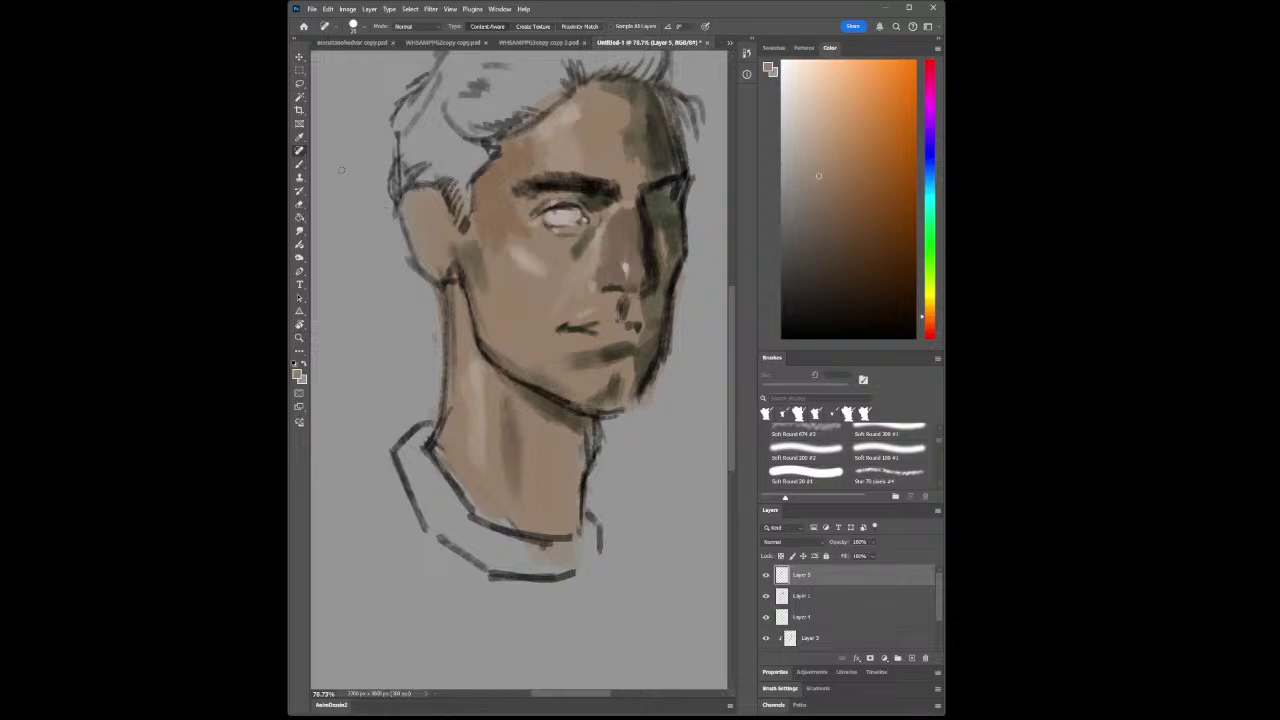
click(300, 137)
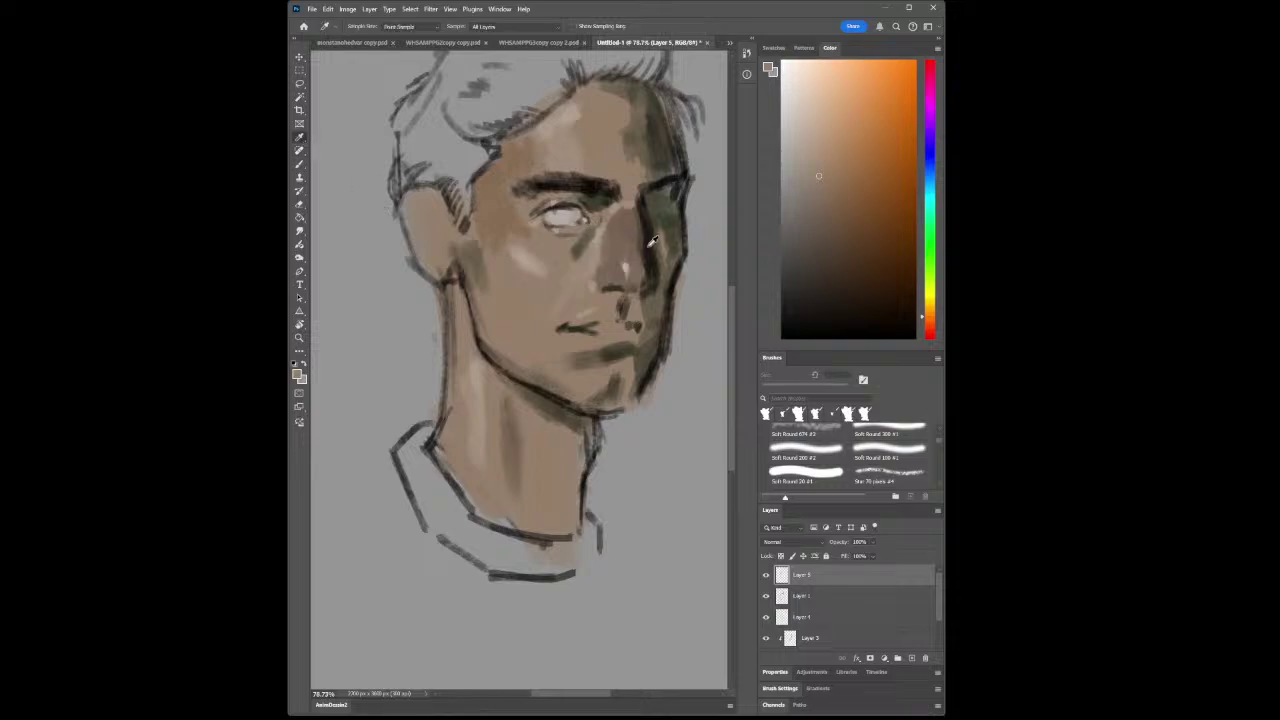
click(655, 146)
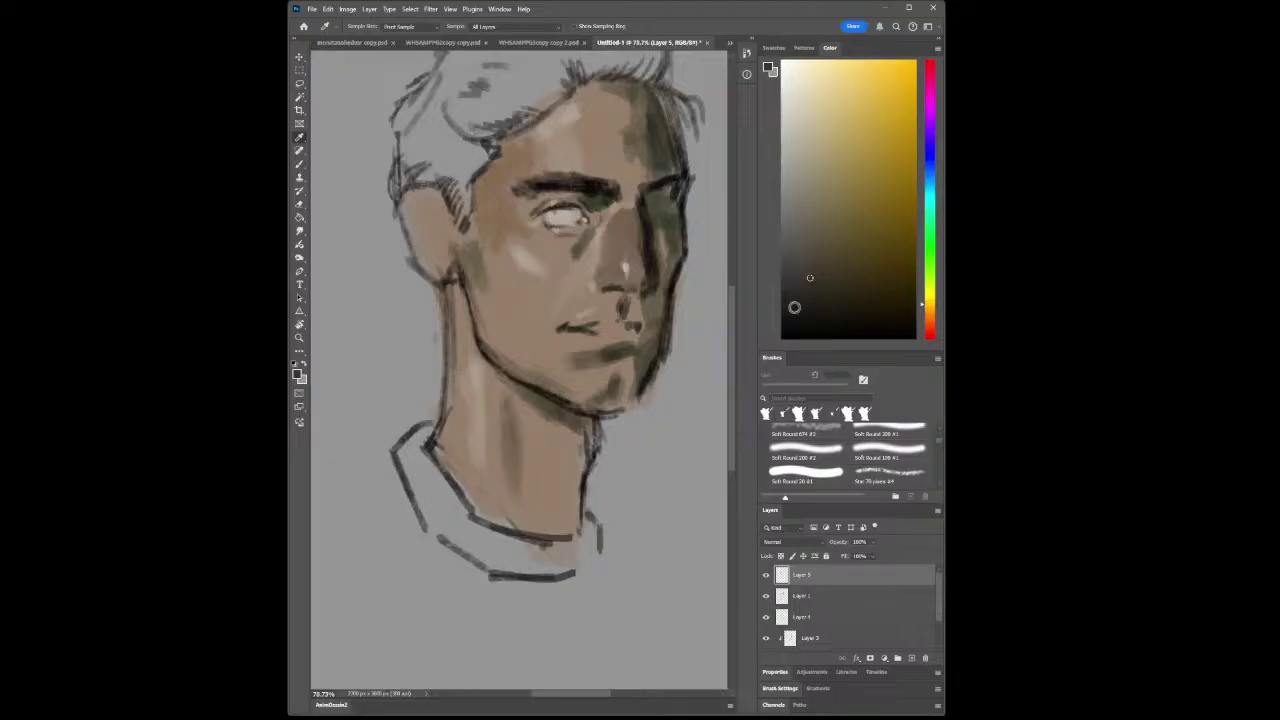
drag(923, 308, 929, 319)
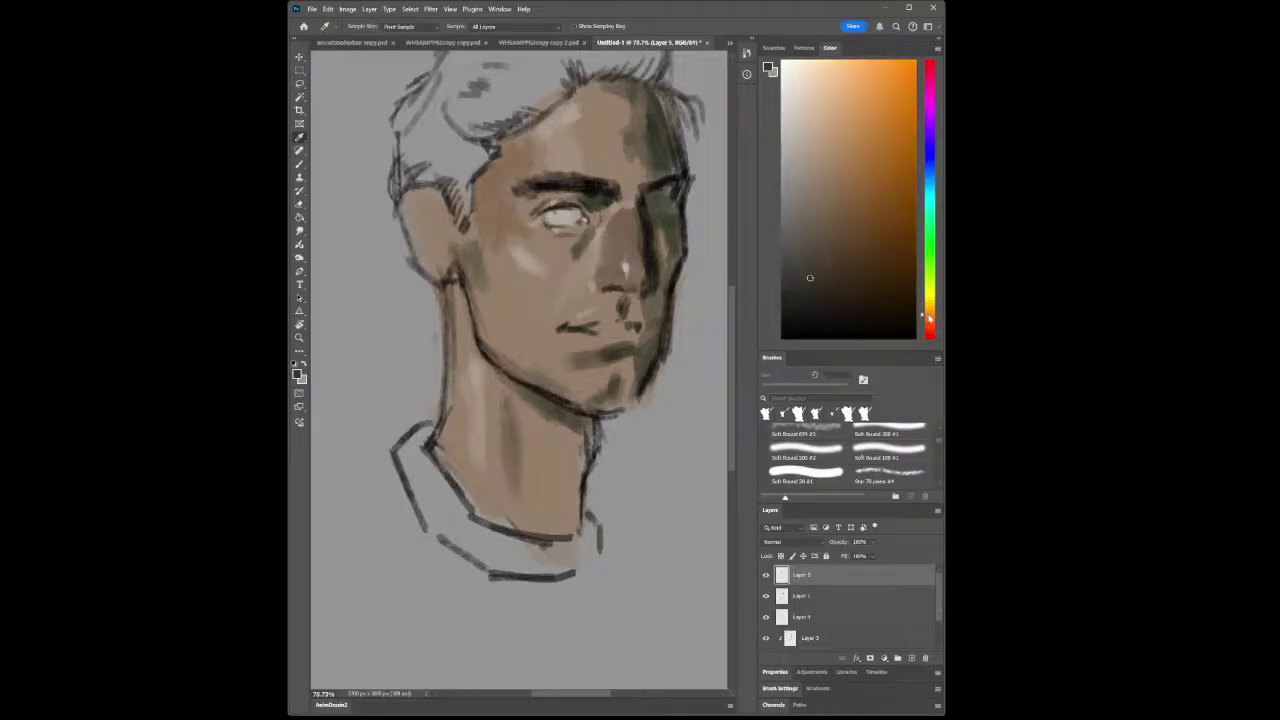
drag(858, 270, 831, 274)
click(299, 164)
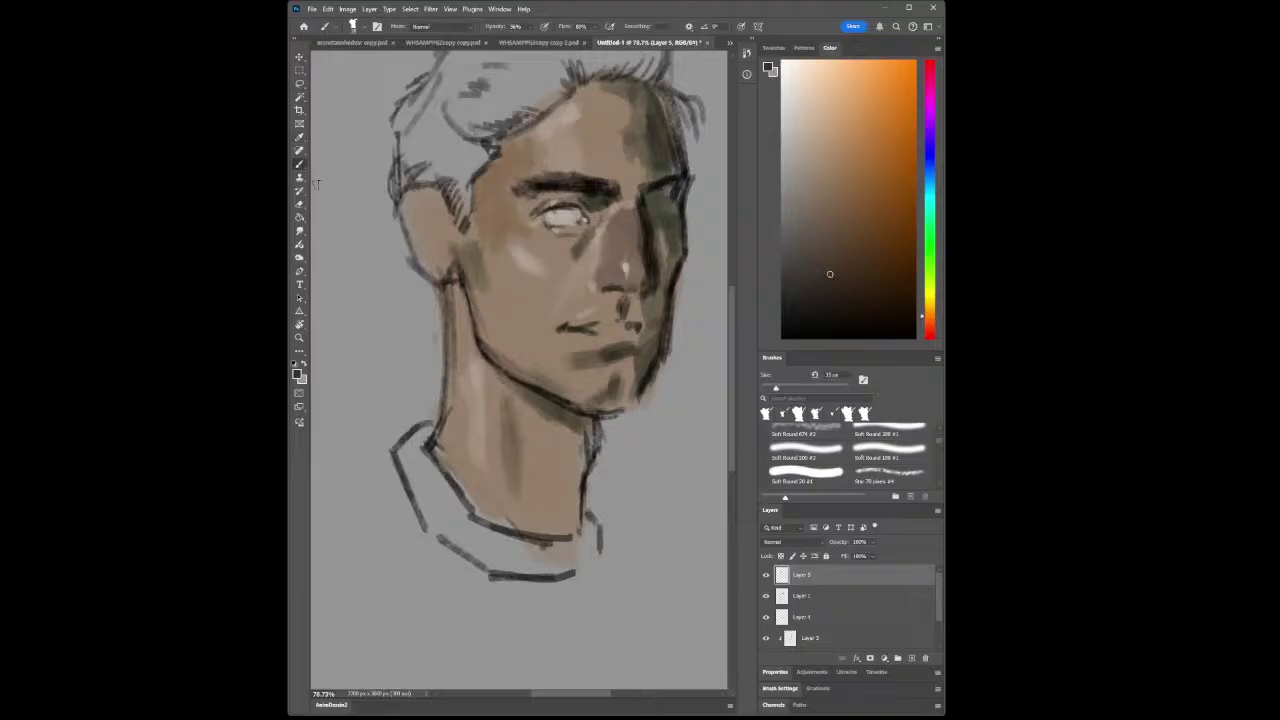
key(bracketleft)
click(557, 214)
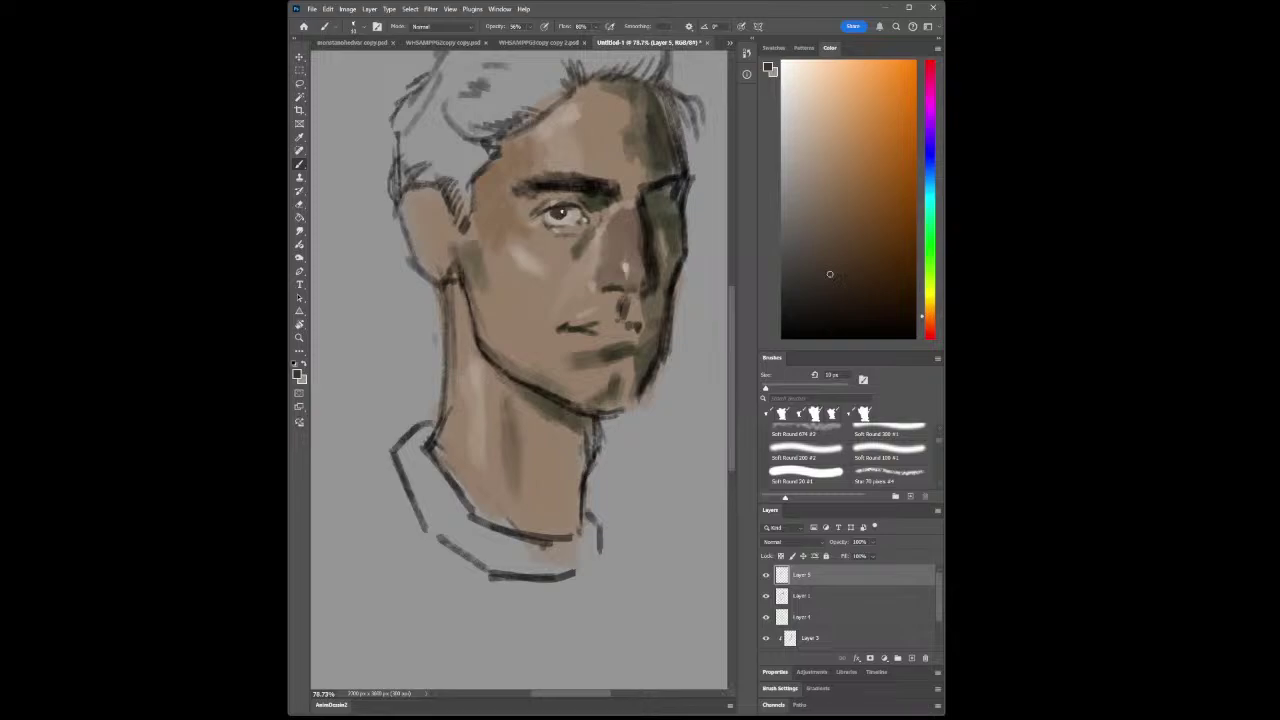
Darken the colour to near black for the pupil, and brighten the eye with an off-white based on the eye white
mouse_move(829, 274)
mouse_down()
mouse_move(797, 209)
mouse_move(843, 307)
mouse_up()
key(i)
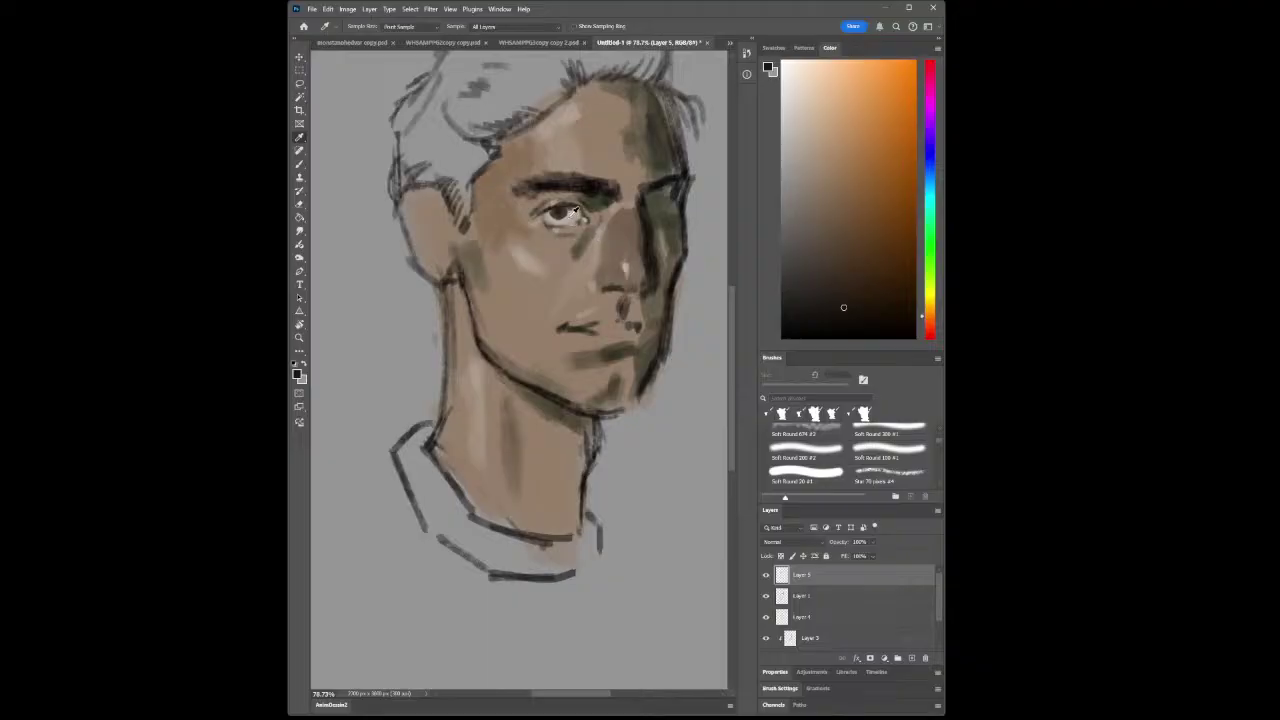
click(573, 212)
click(789, 102)
click(300, 166)
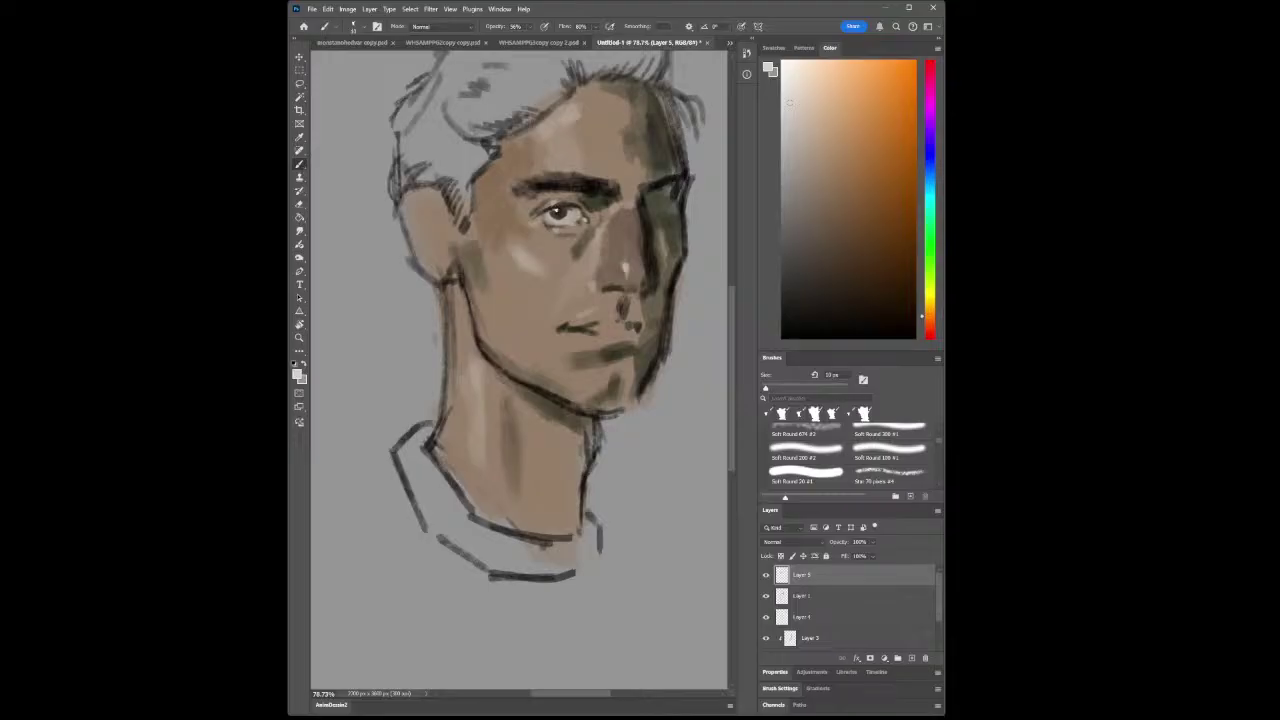
Sample the light forehead tone, enlarge the brush, and brush the highlight area above the near eyebrow
click(299, 338)
alt+click(617, 331)
click(615, 299)
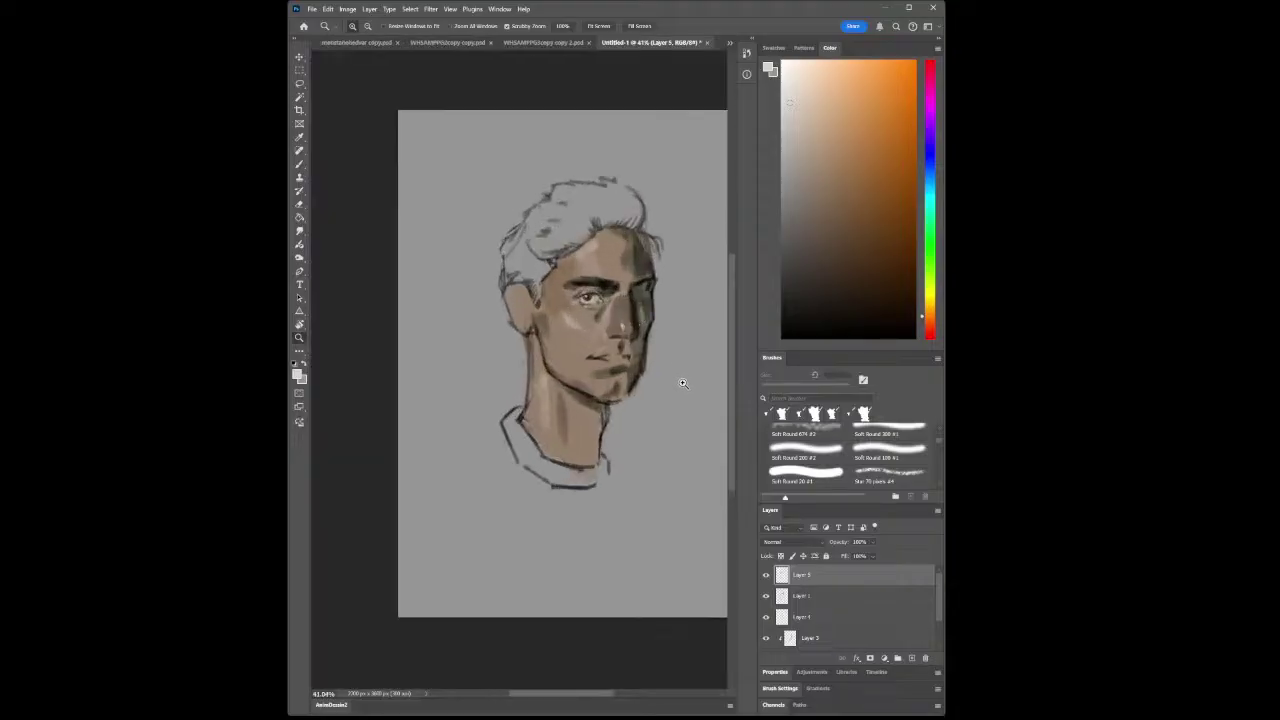
drag(611, 300, 639, 319)
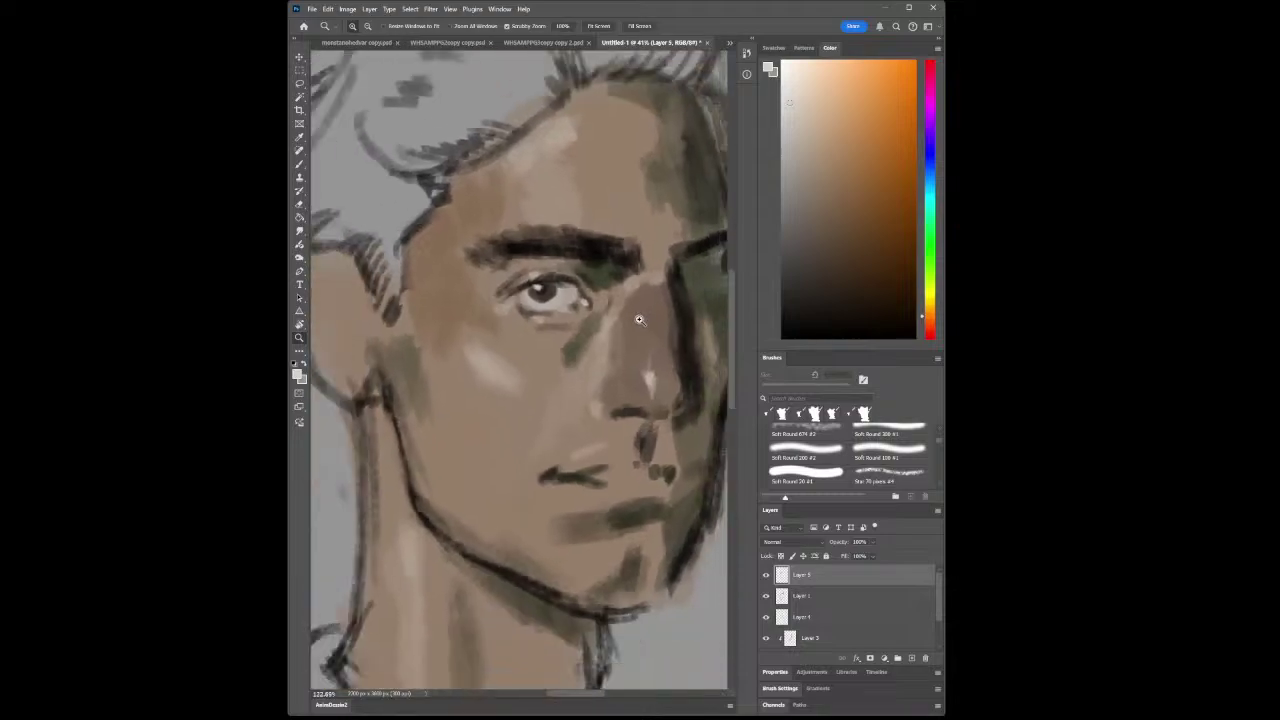
alt+click(639, 319)
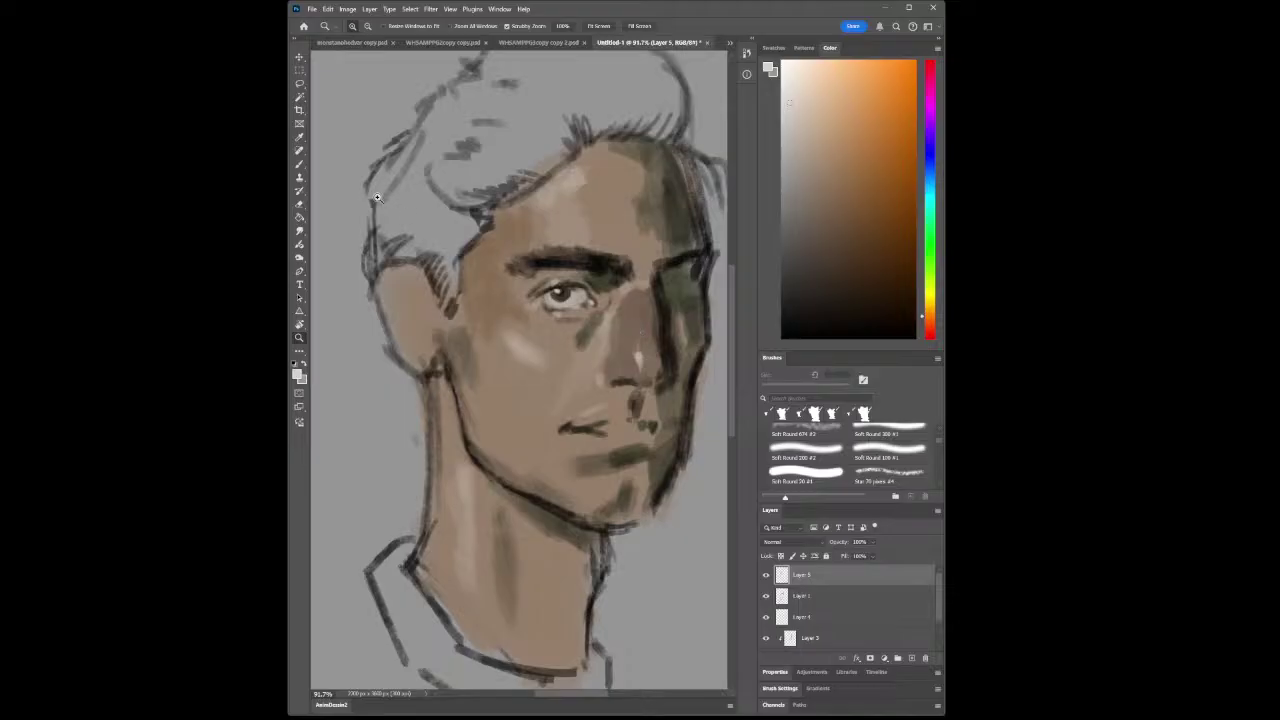
key(i)
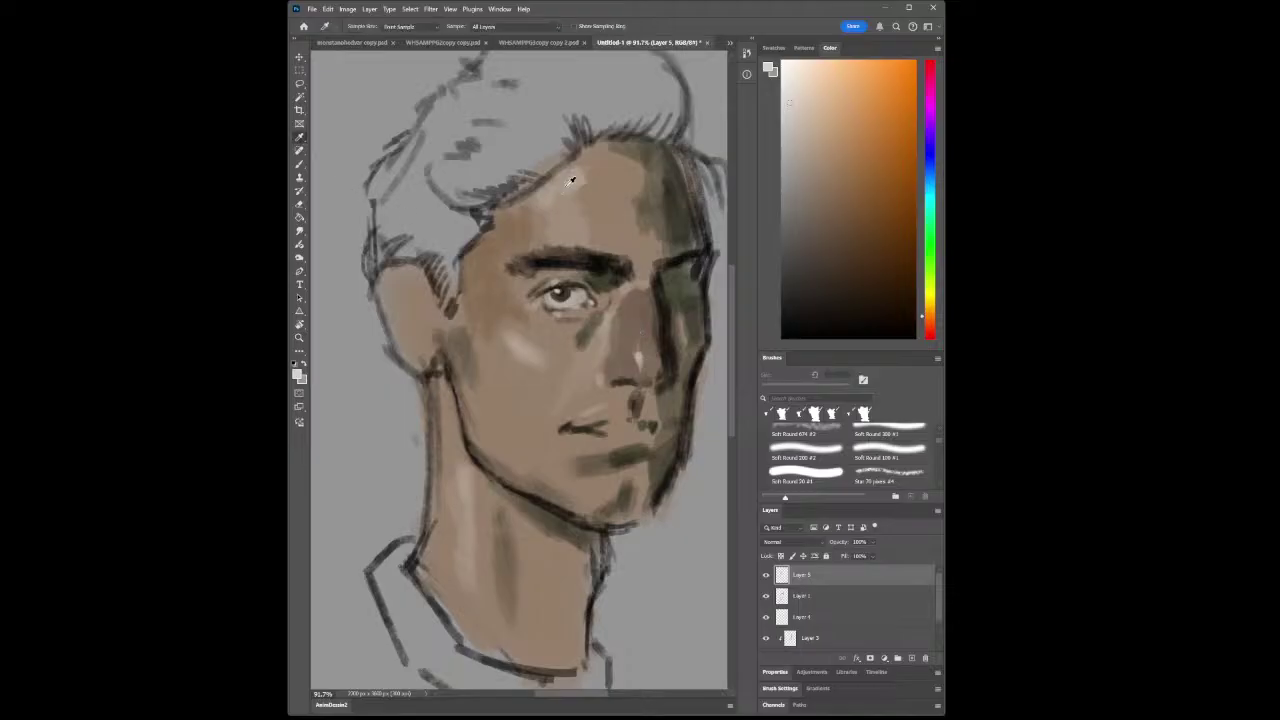
click(572, 180)
click(300, 165)
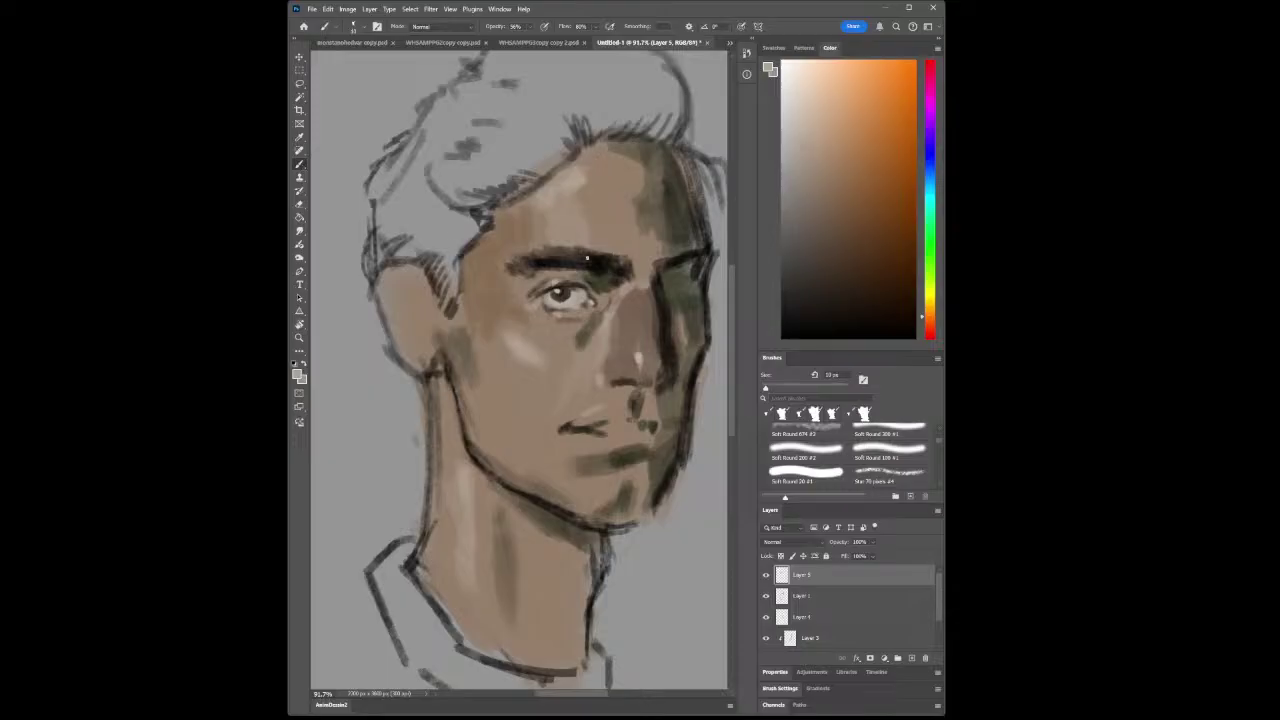
key(bracketright)
key(bracketright)
Sample the mid and light skin tones on the forehead and blend the highlight above the near eyebrow
click(299, 137)
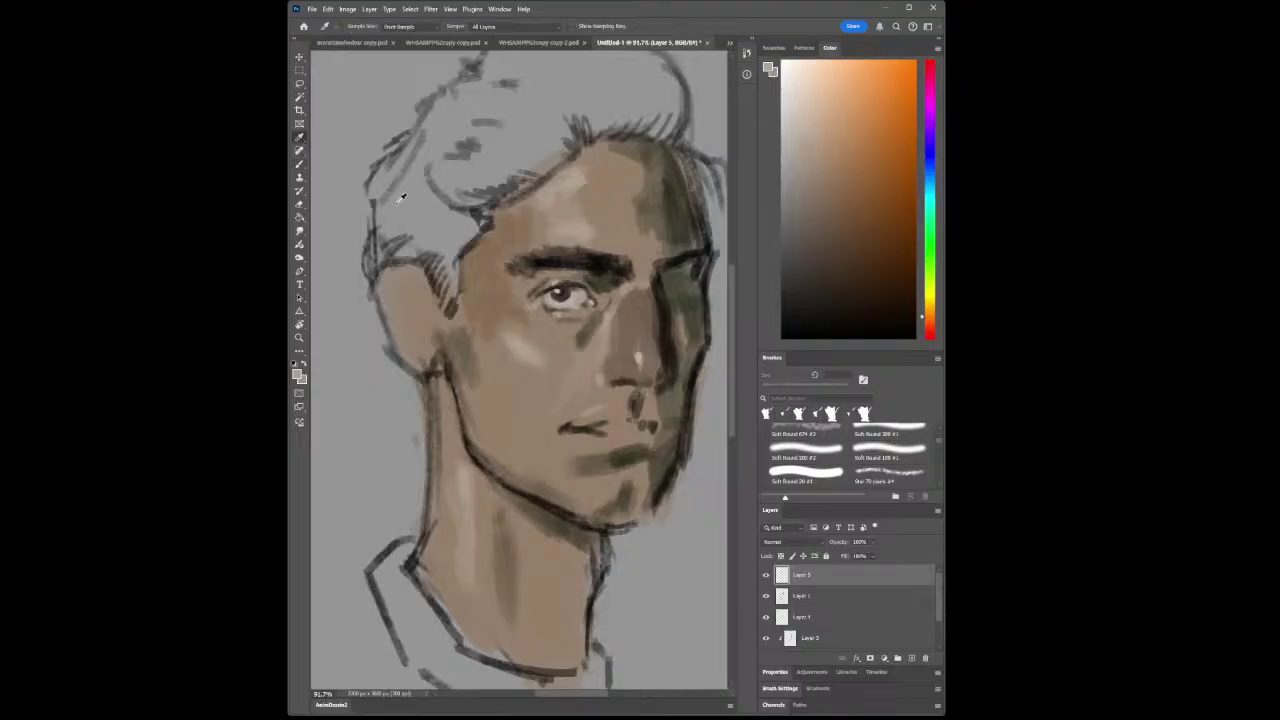
click(653, 153)
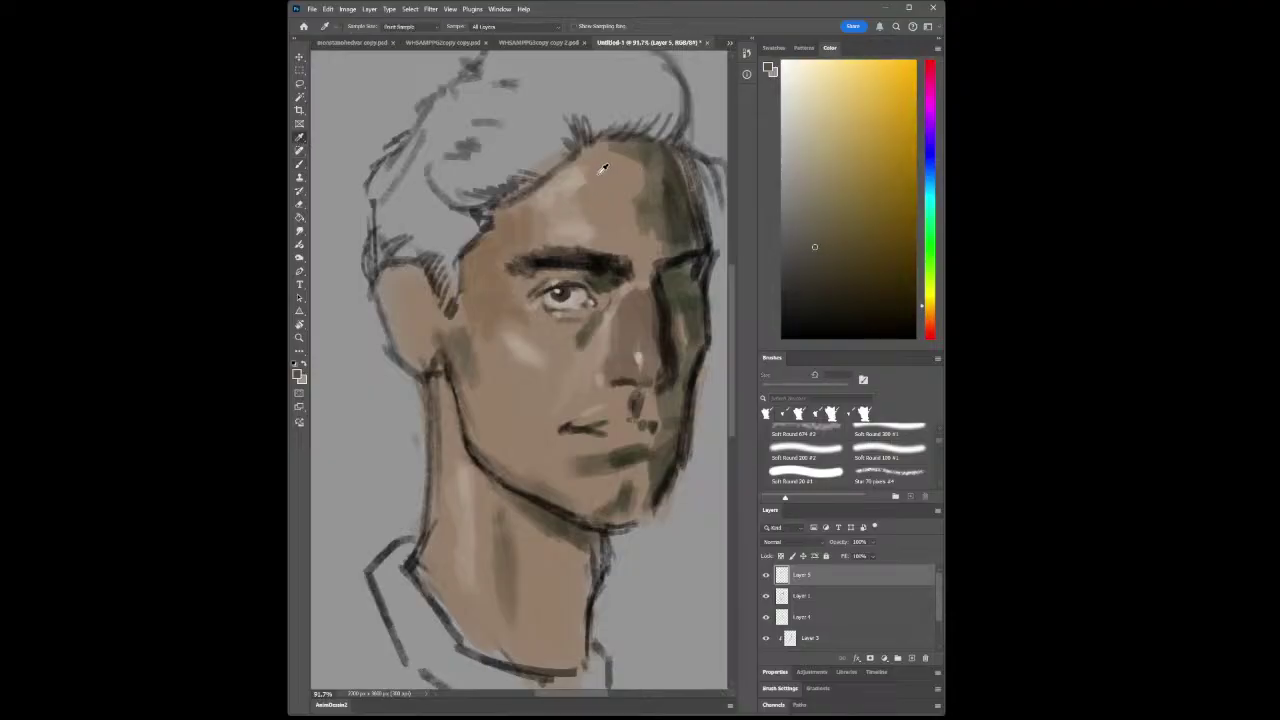
click(601, 169)
click(299, 163)
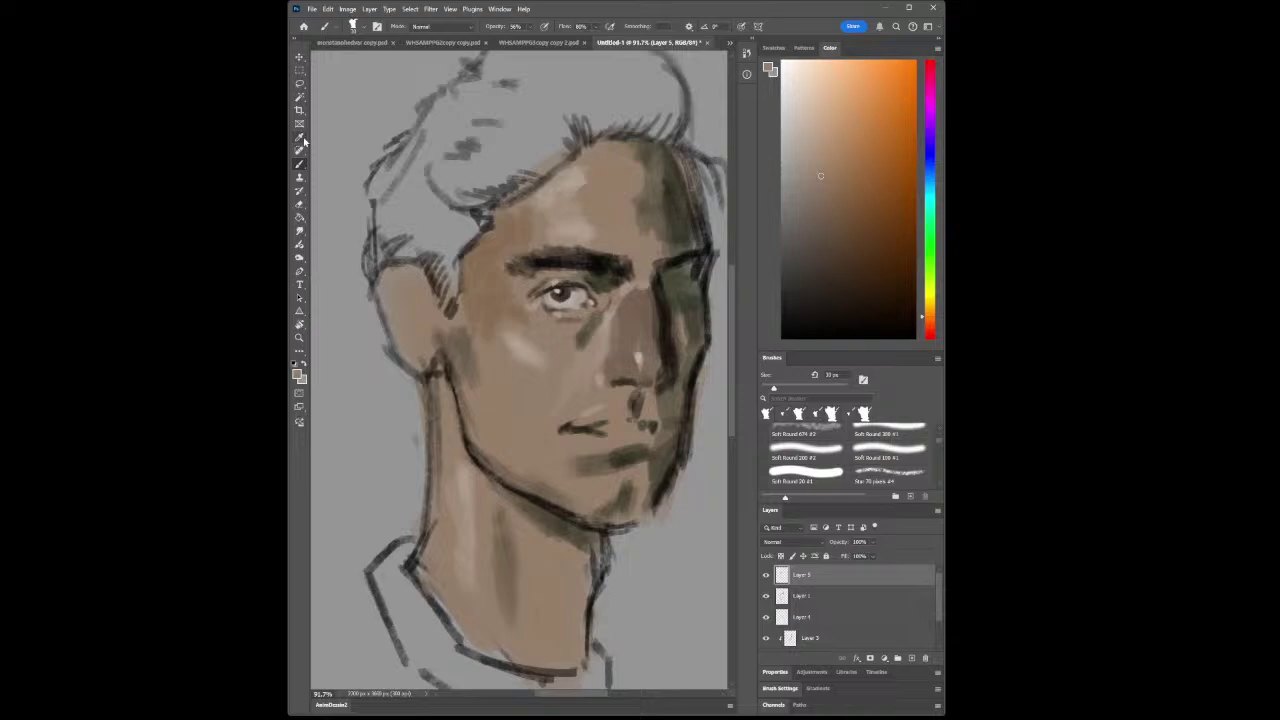
key(i)
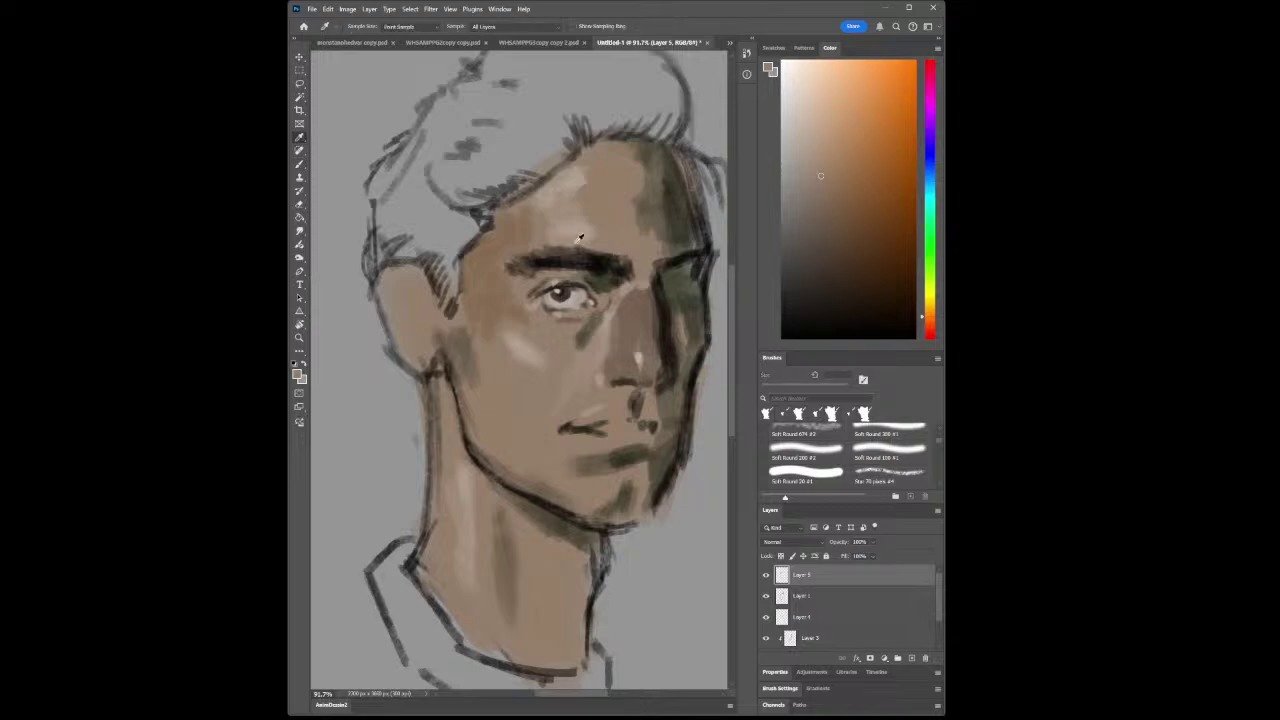
click(590, 225)
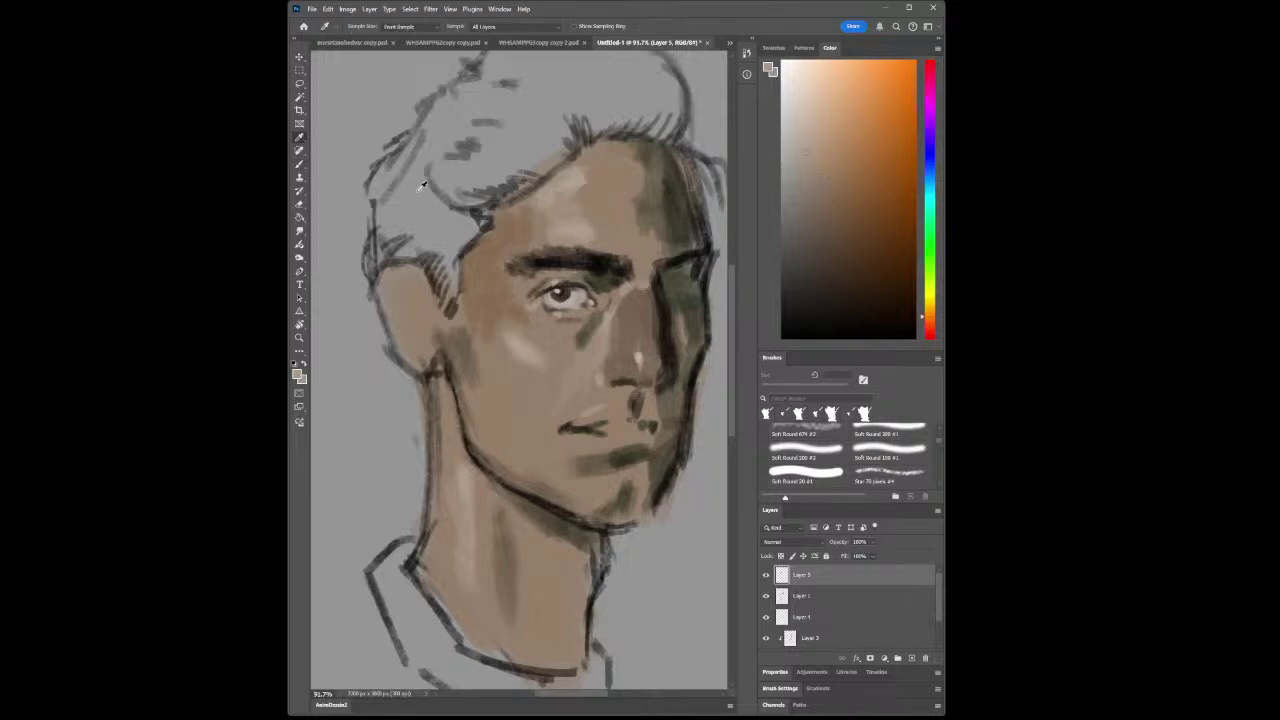
click(299, 163)
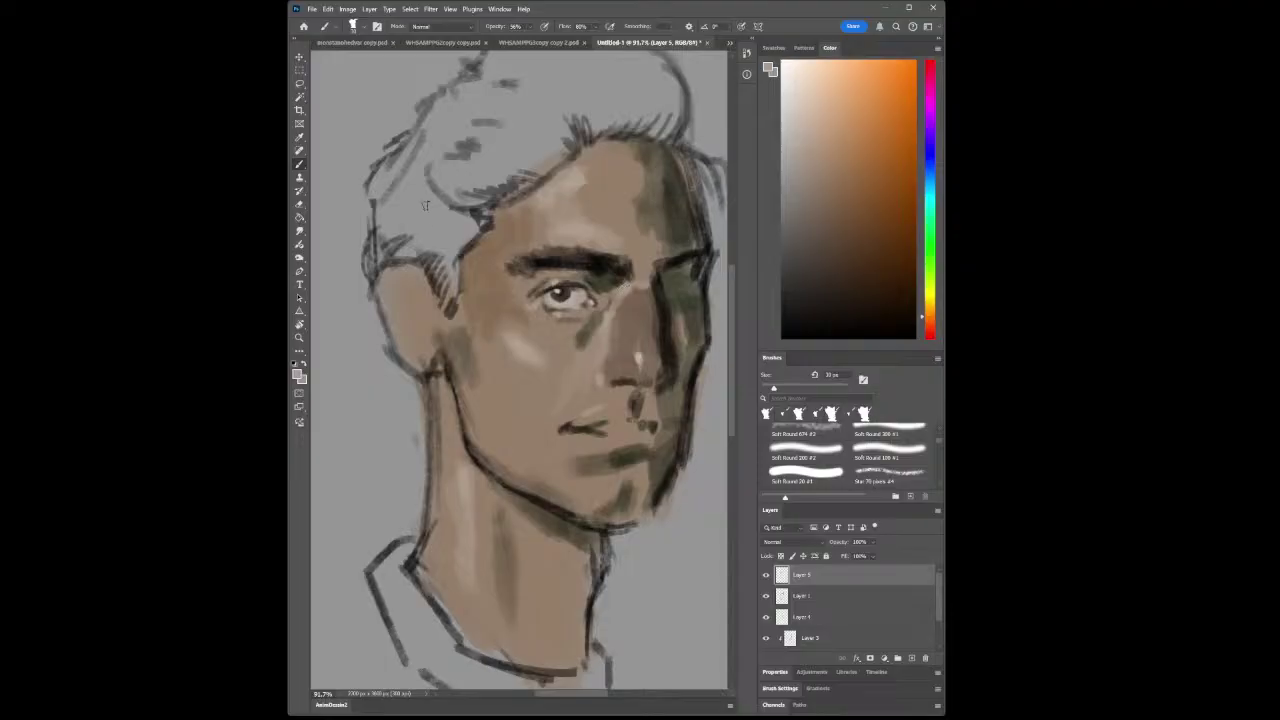
click(299, 137)
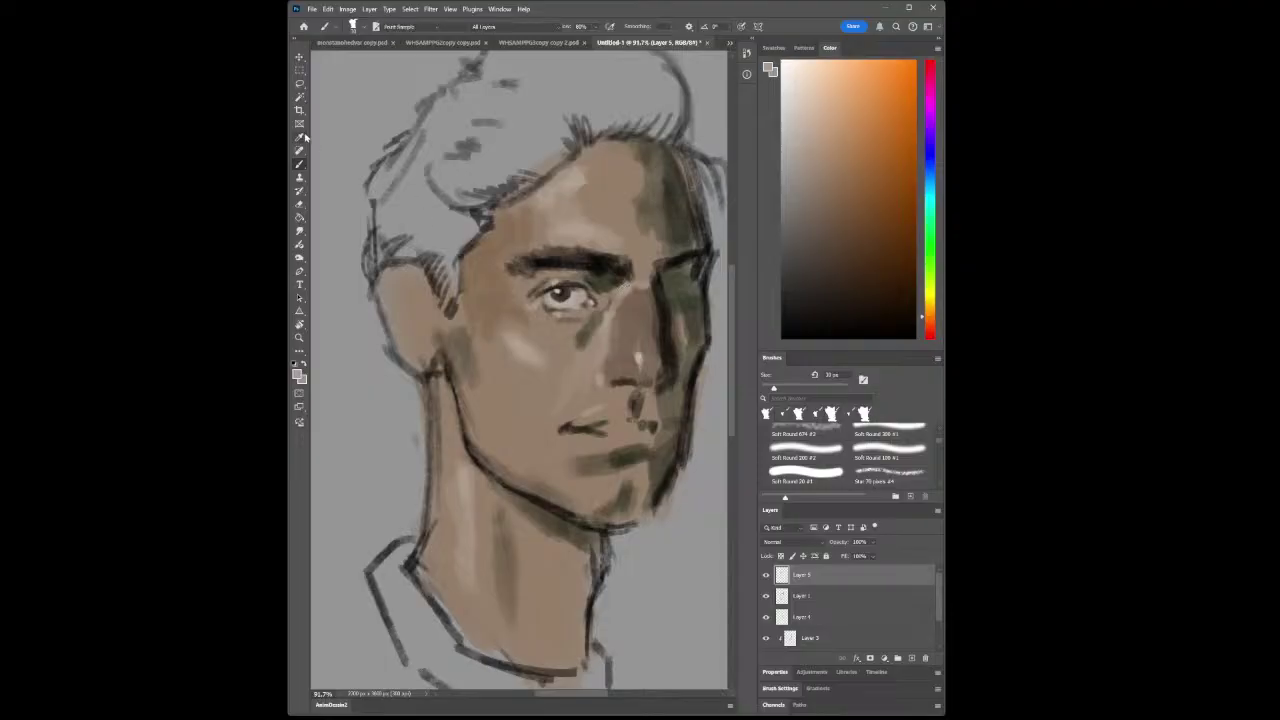
click(652, 366)
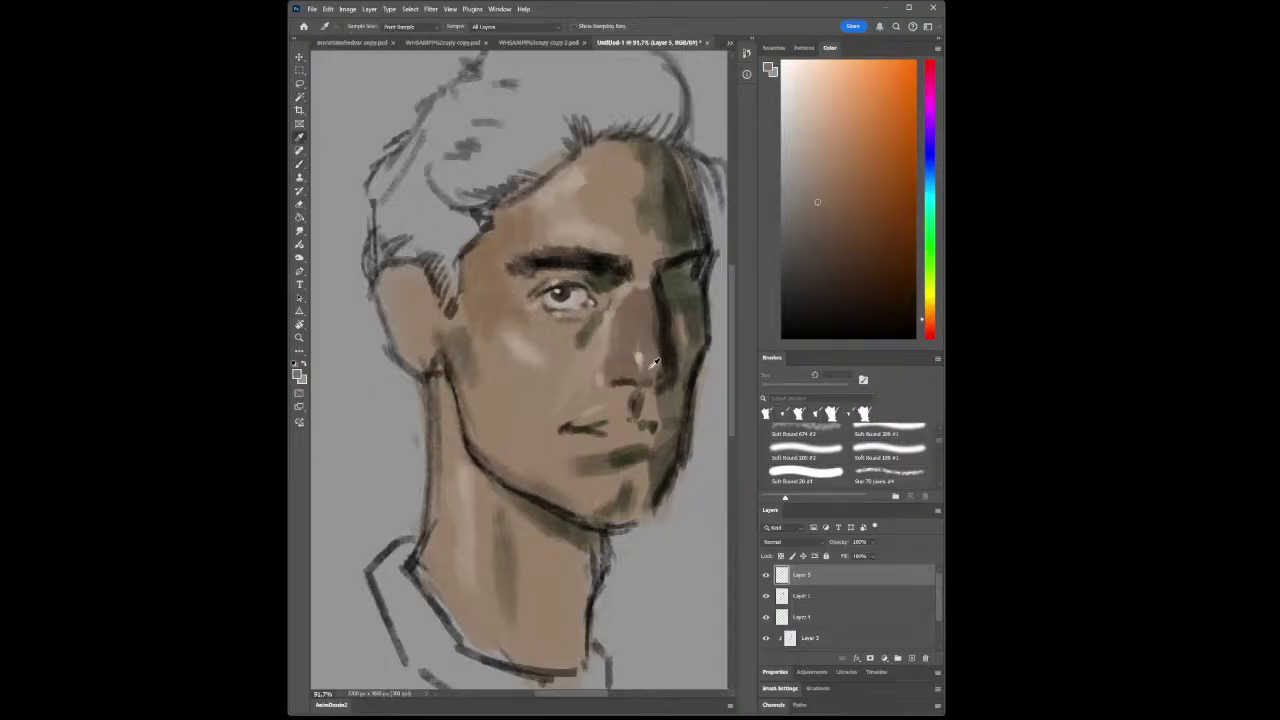
click(299, 164)
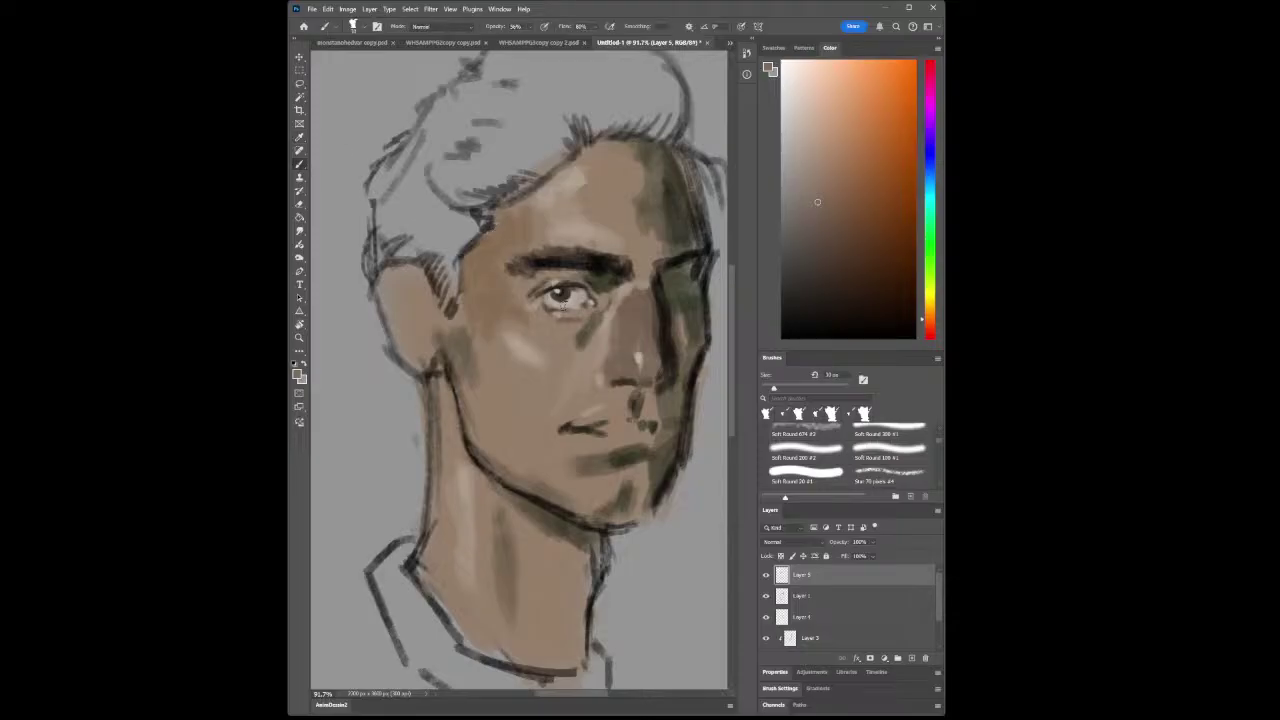
drag(634, 348, 648, 362)
key(ctrl+z)
Sample the light highlight tone on the forehead and refine the highlights around the near eyebrow with a smaller brush
click(299, 337)
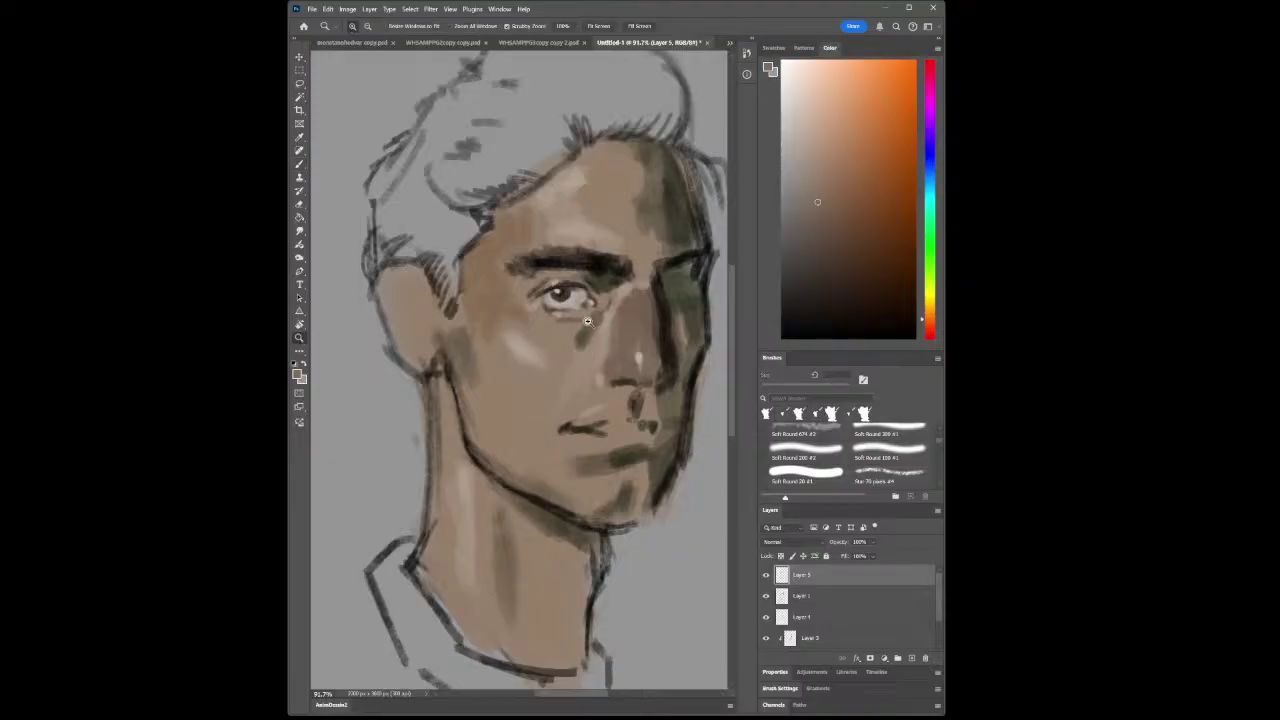
scroll(587, 321, up, 3)
scroll(589, 340, down, 6)
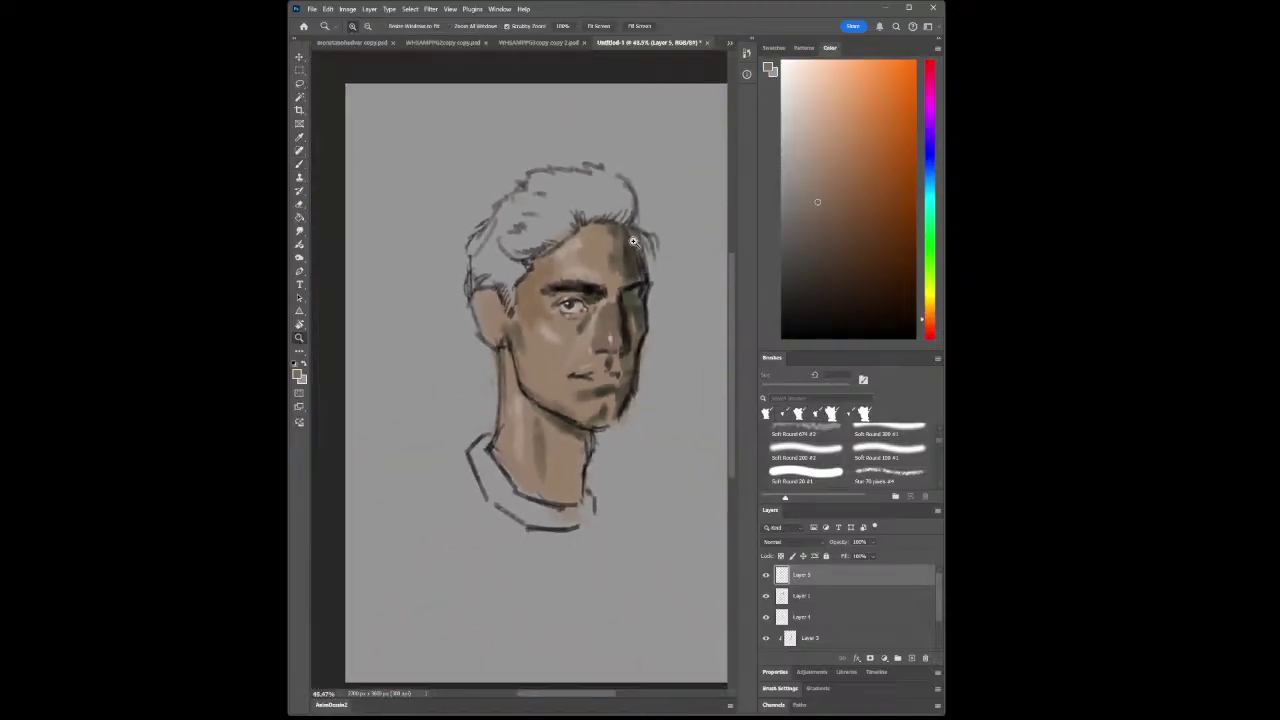
scroll(633, 241, up, 3)
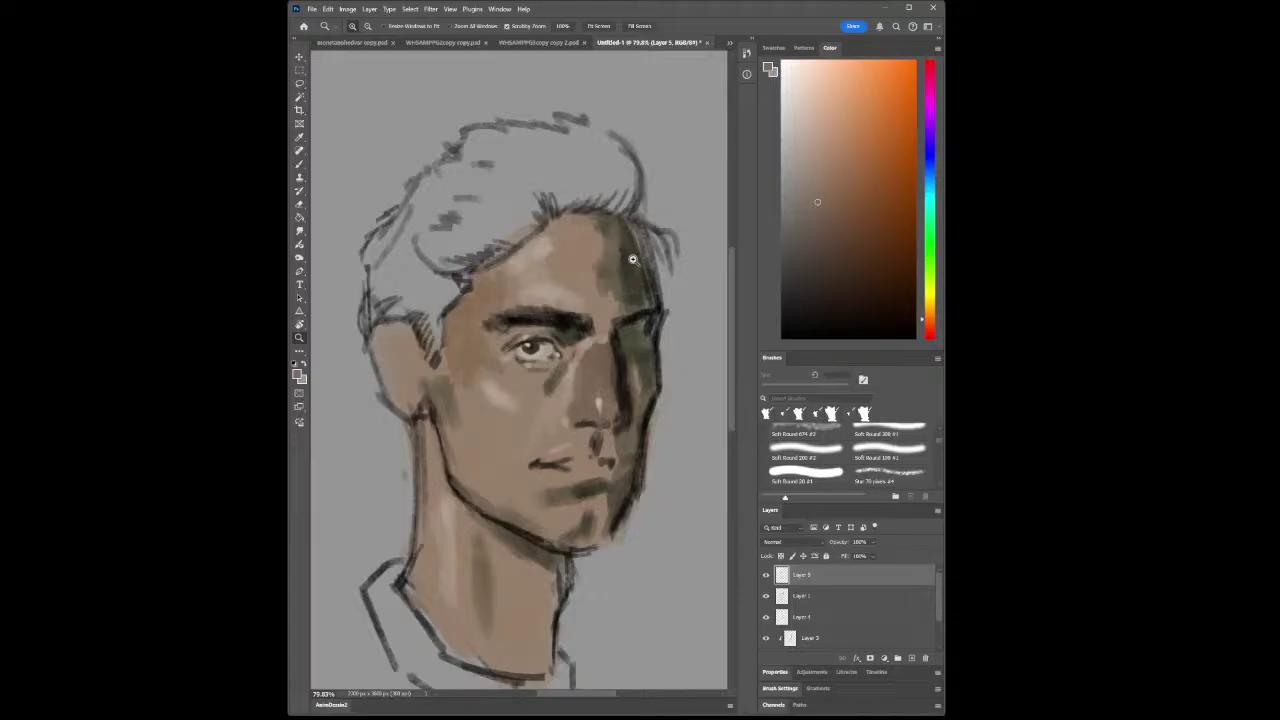
click(299, 137)
click(578, 269)
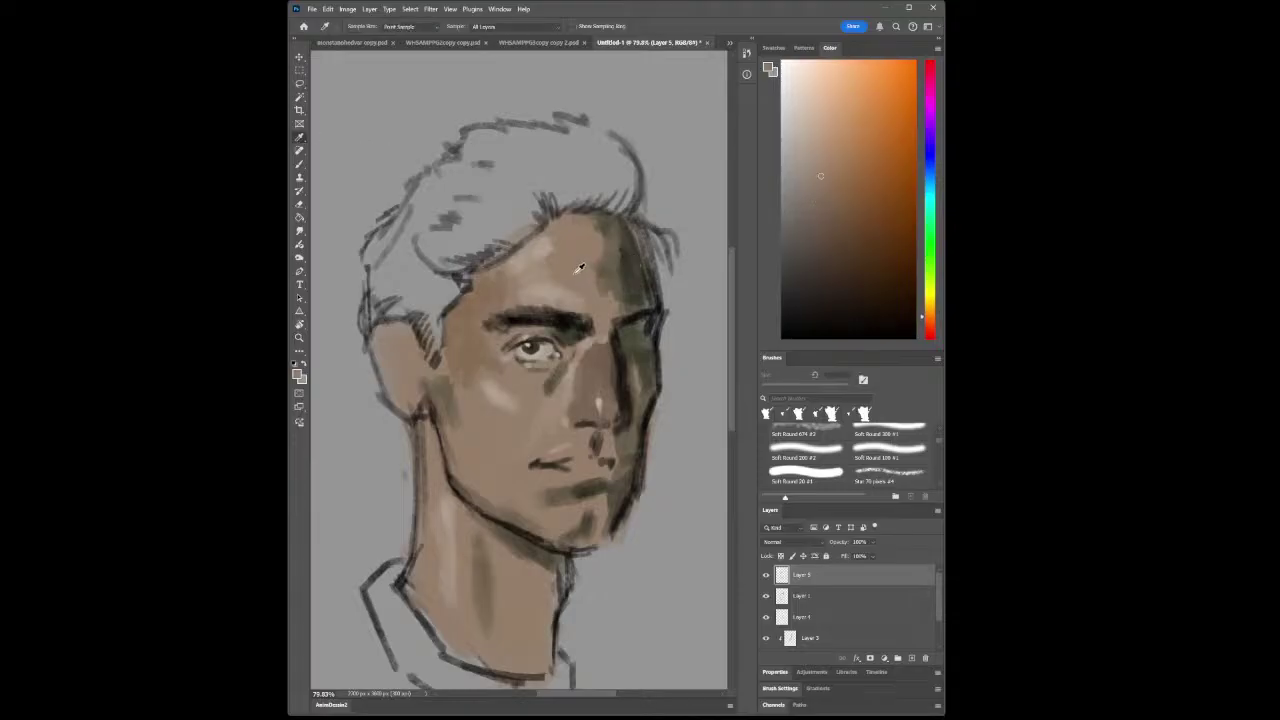
click(546, 249)
click(299, 164)
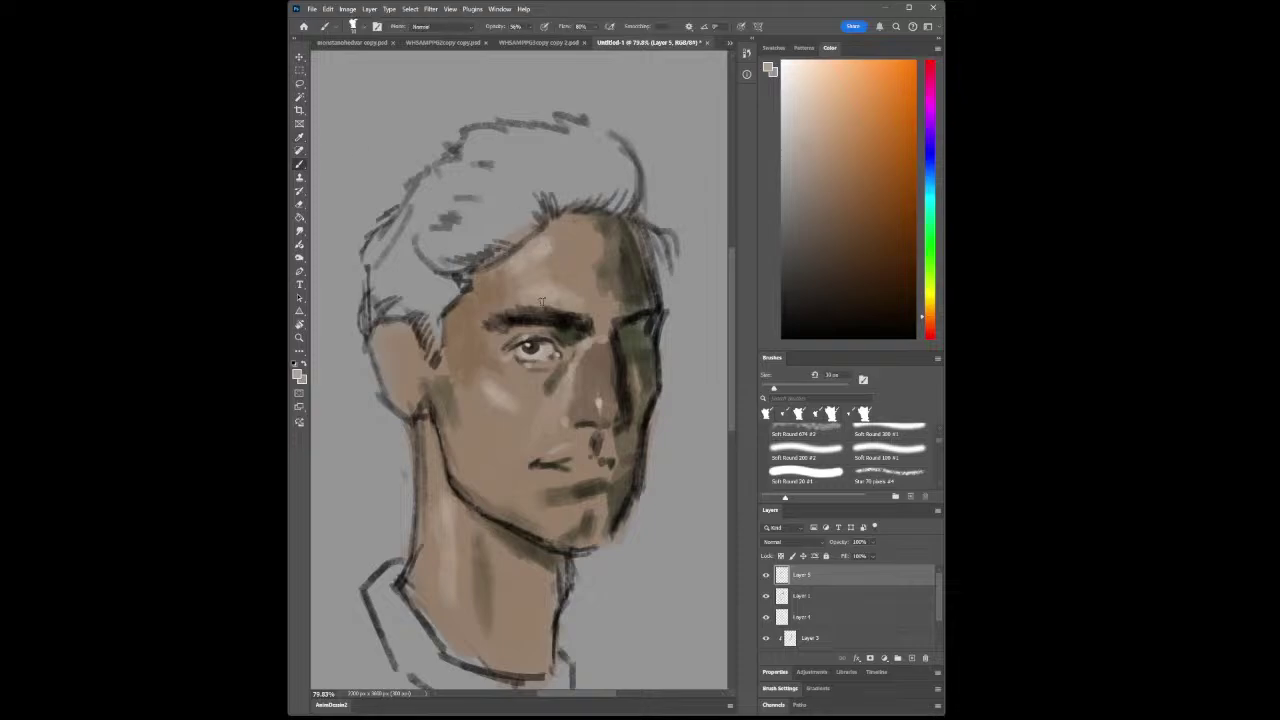
key(bracketleft)
Sample the dark olive tone beside the far eye and paint shadow along the jawline with a small brush
click(300, 339)
drag(562, 430, 512, 430)
drag(562, 494, 604, 478)
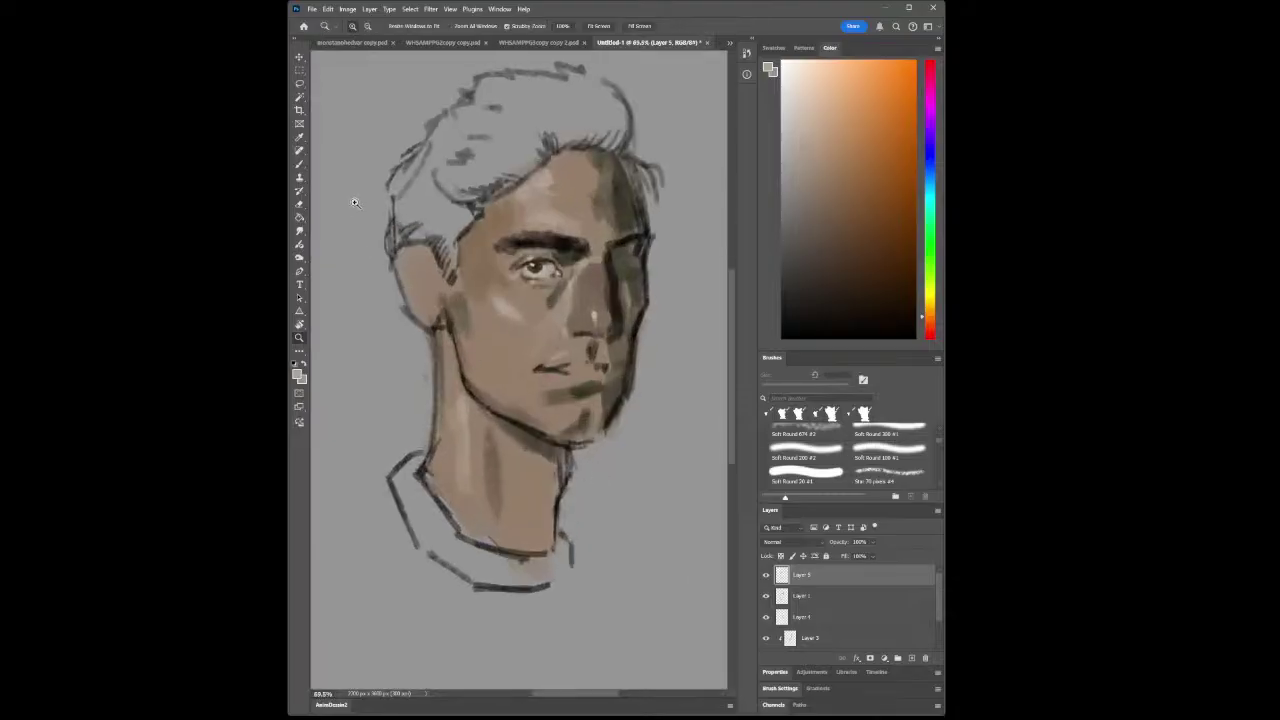
click(299, 138)
click(629, 282)
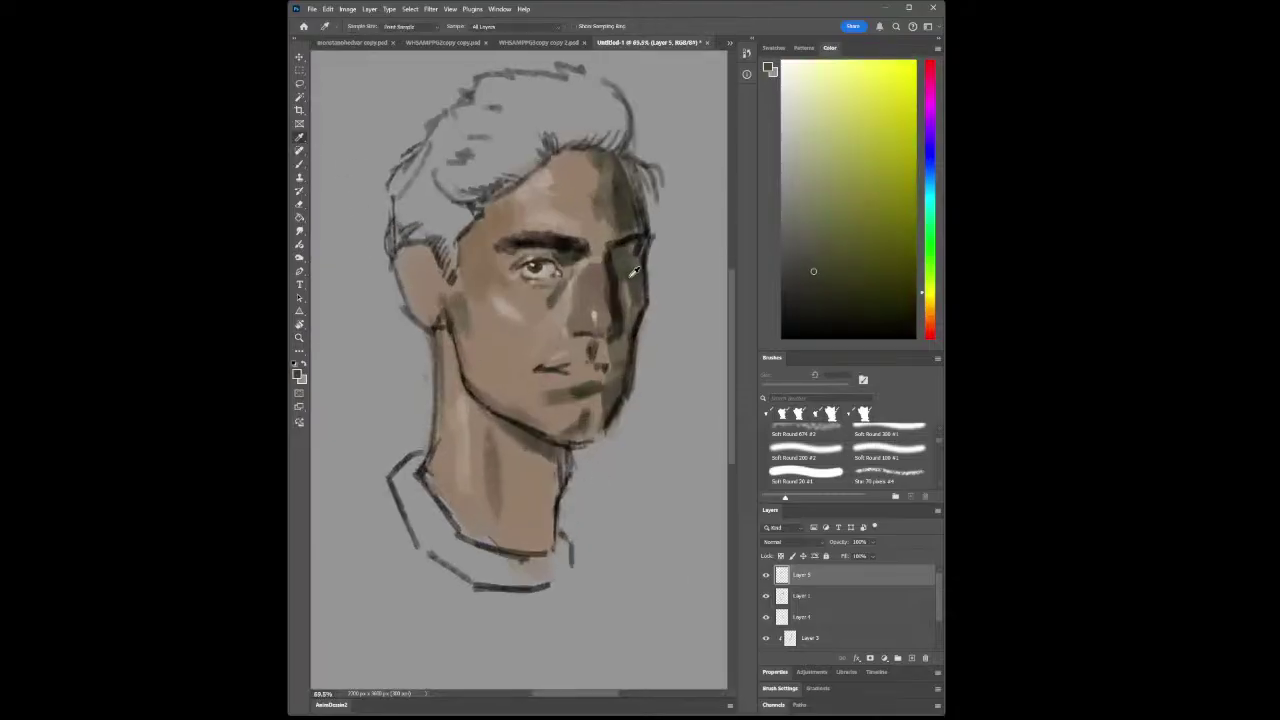
click(636, 273)
click(299, 164)
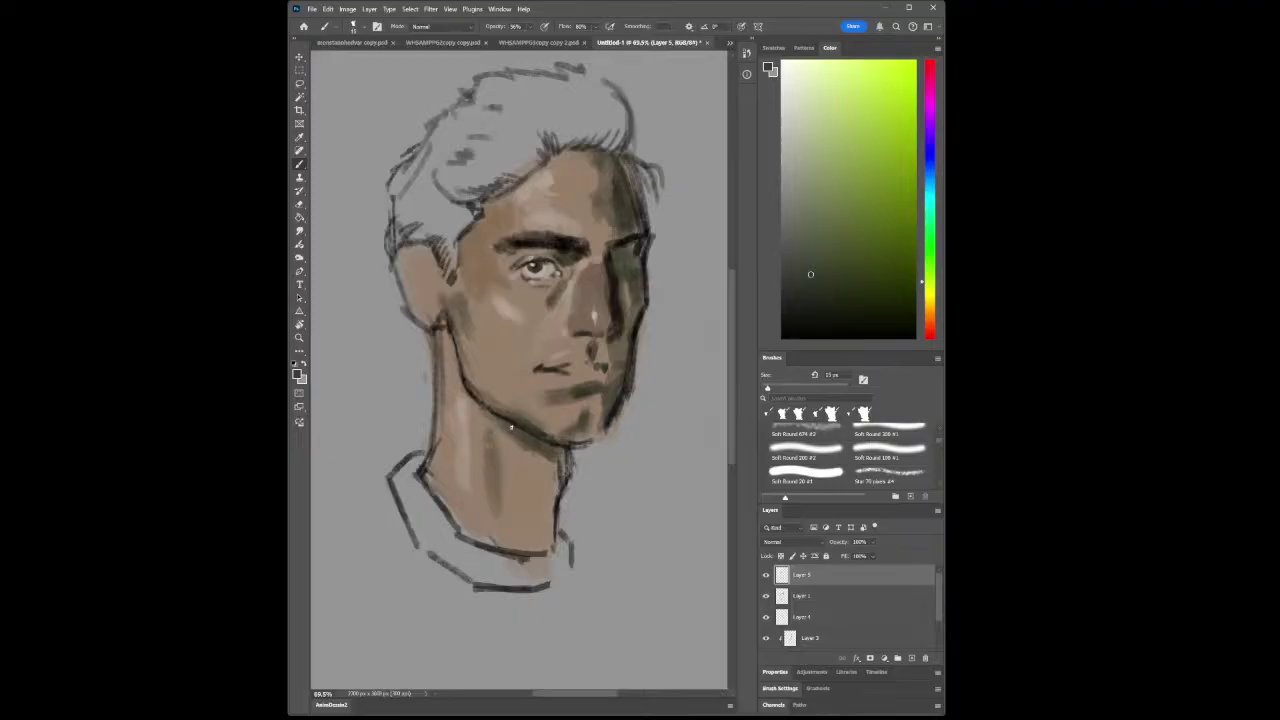
Enlarge the brush to 30 px and paint a light skin tone sampled from the forehead onto the chin
key(bracketright)
key(bracketright)
click(299, 350)
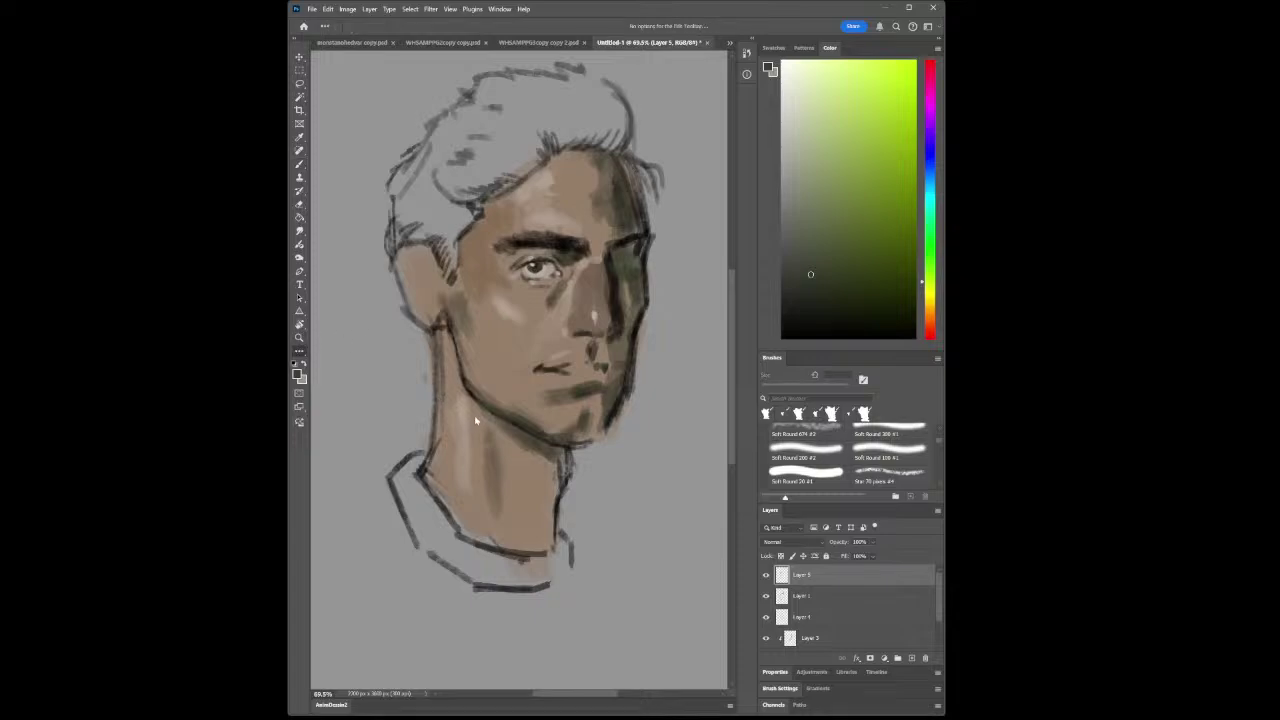
click(299, 338)
drag(511, 439, 590, 436)
click(299, 137)
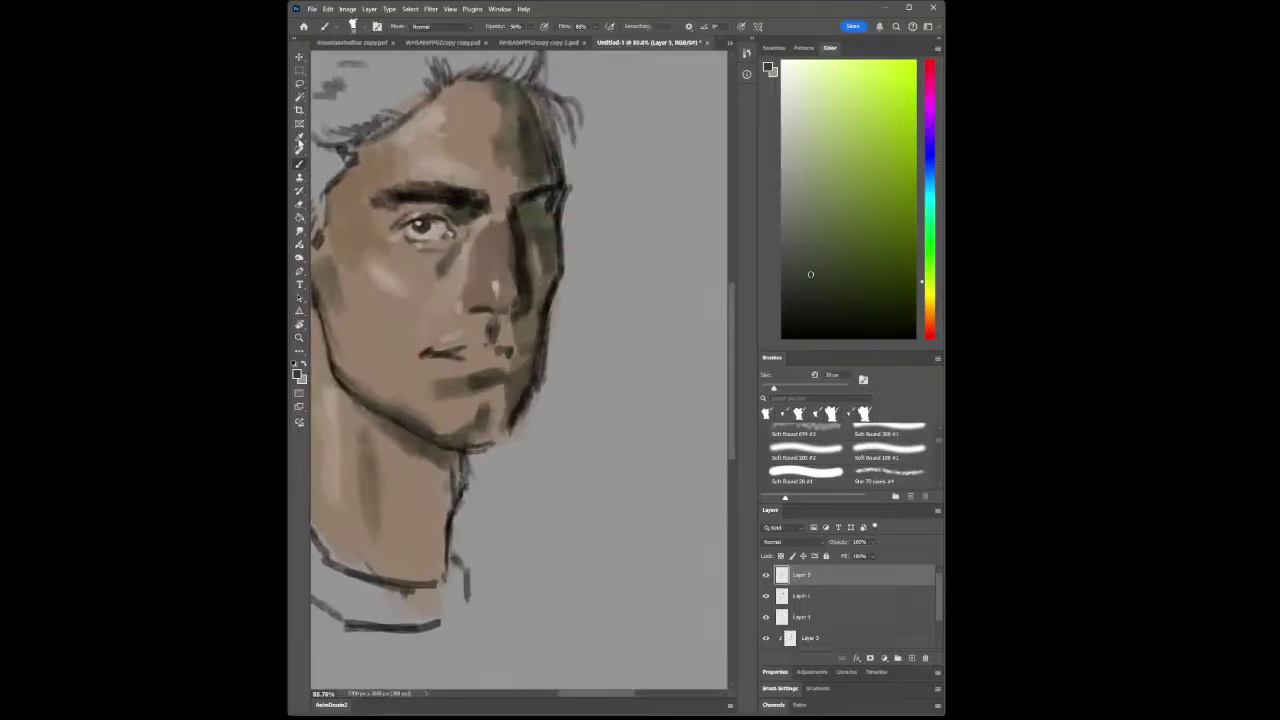
click(414, 125)
click(299, 164)
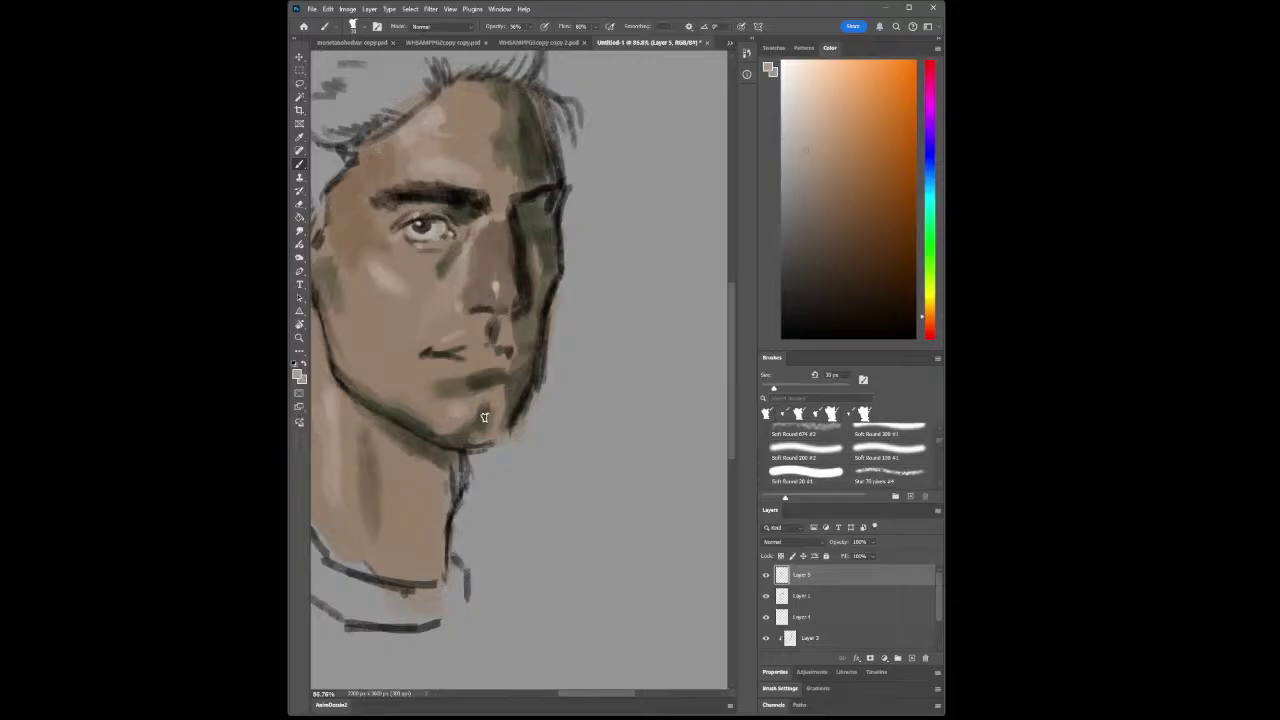
Sample the skin tone just beneath the lower lip and blend it into the chin with the brush
click(299, 137)
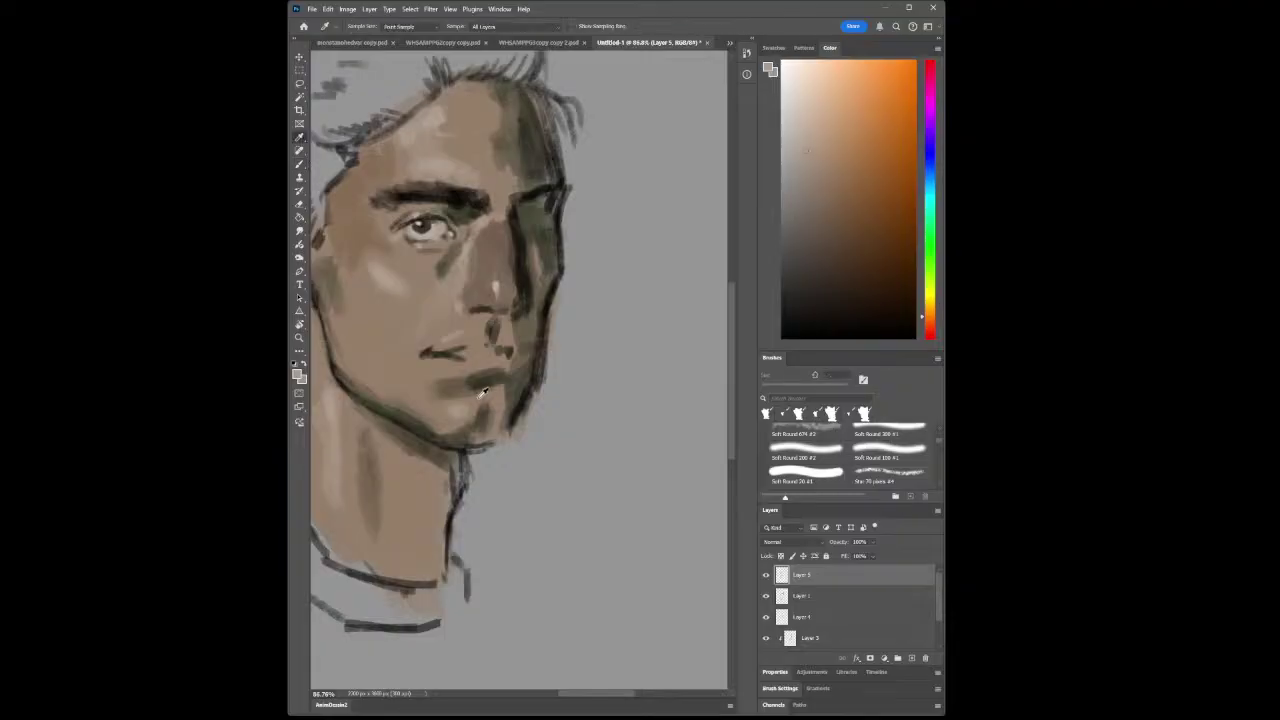
click(485, 394)
click(299, 164)
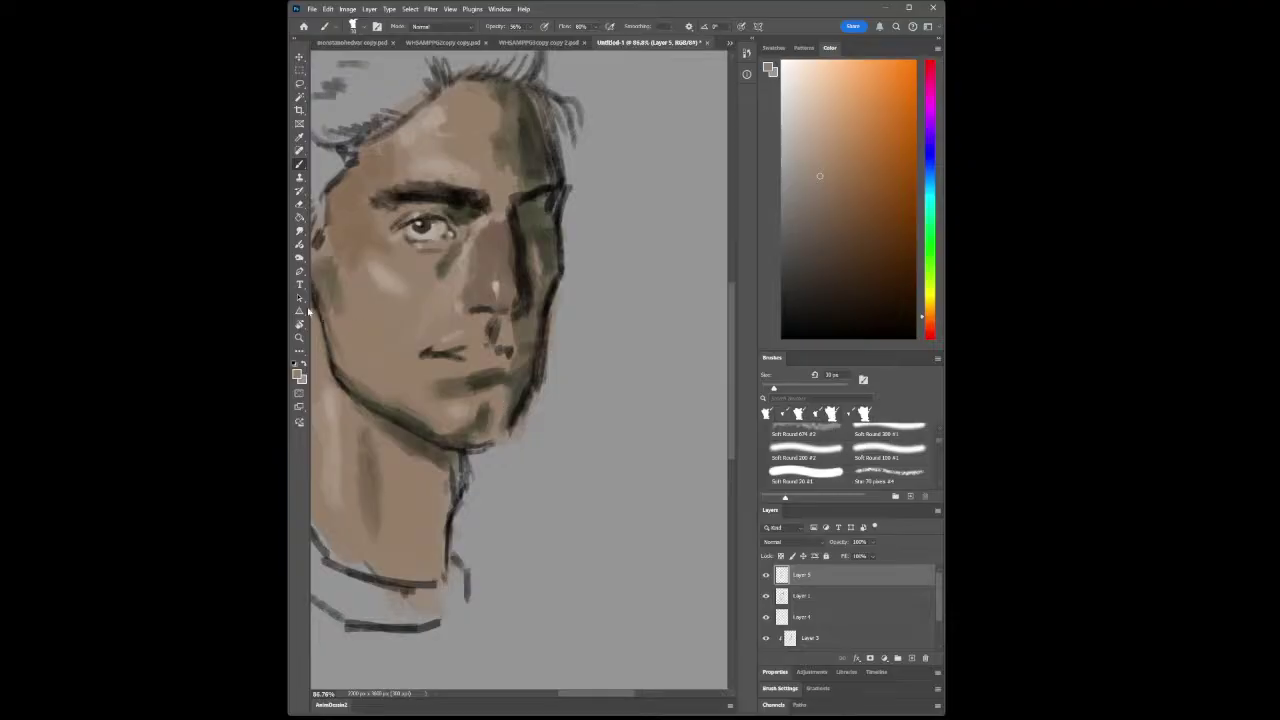
Sample the light skin tone on the forehead and brush it over the lit cheek to soften its highlight
click(299, 337)
drag(570, 474, 530, 480)
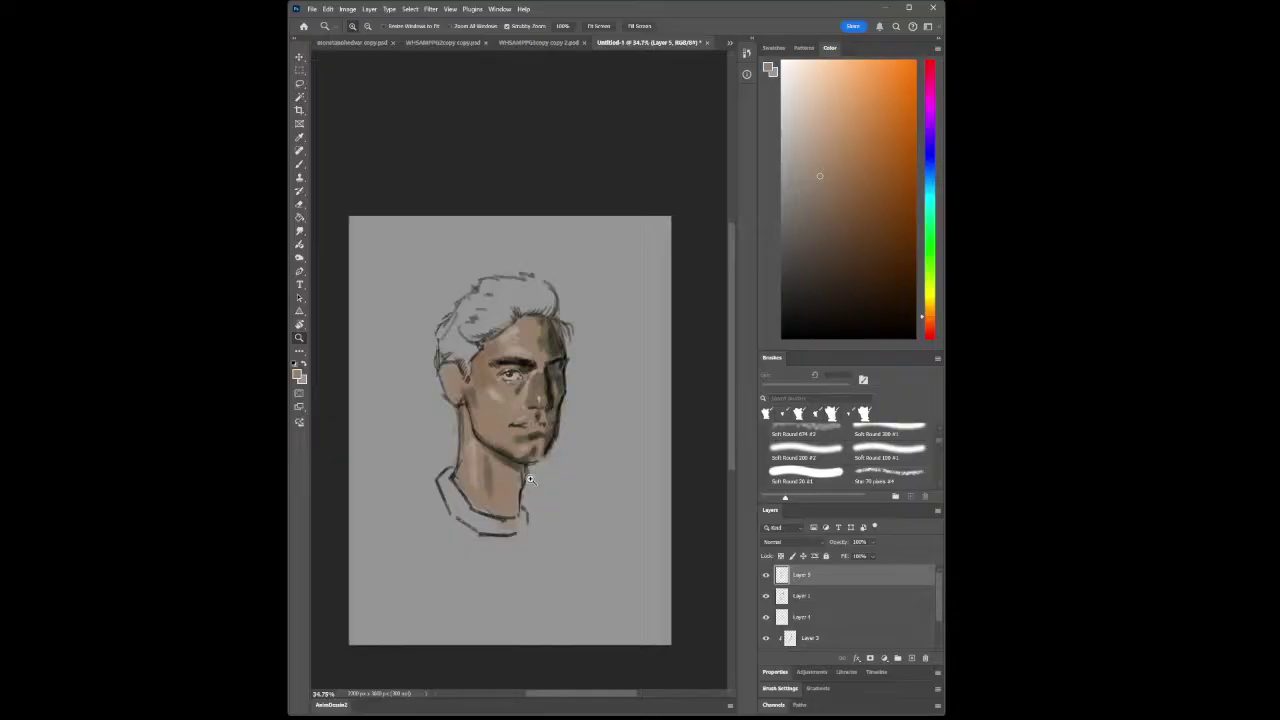
click(491, 388)
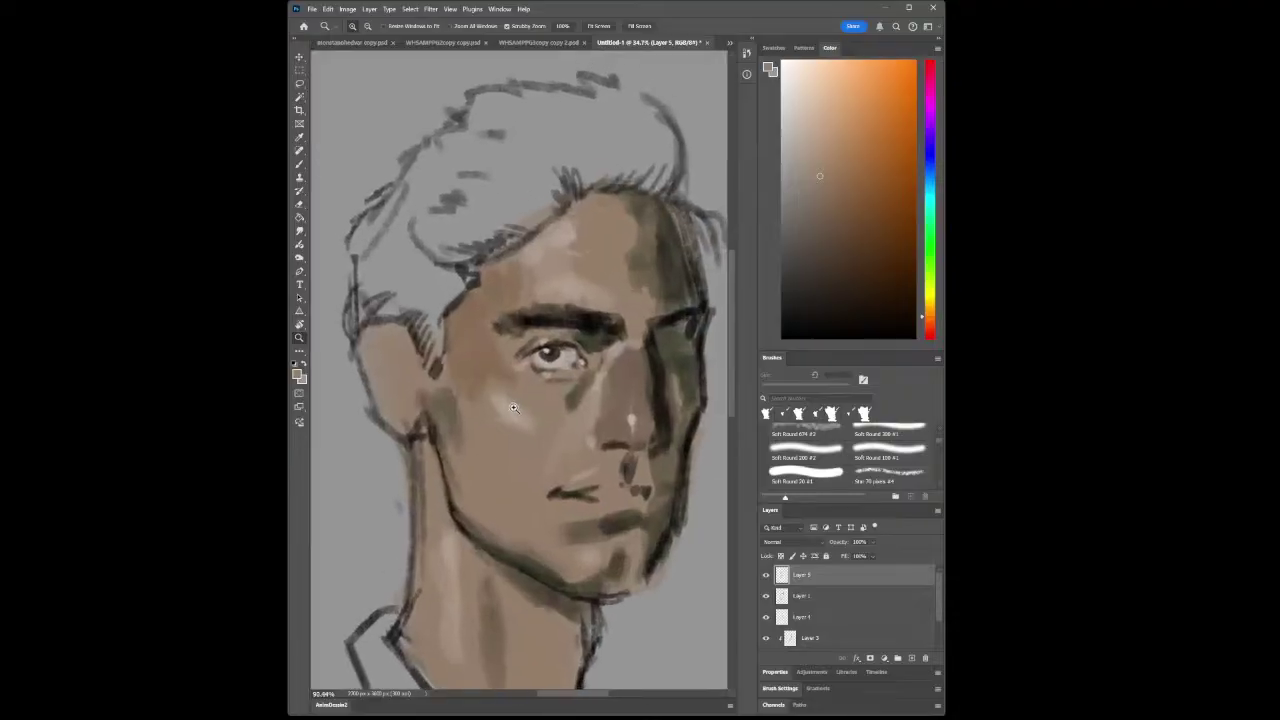
click(492, 426)
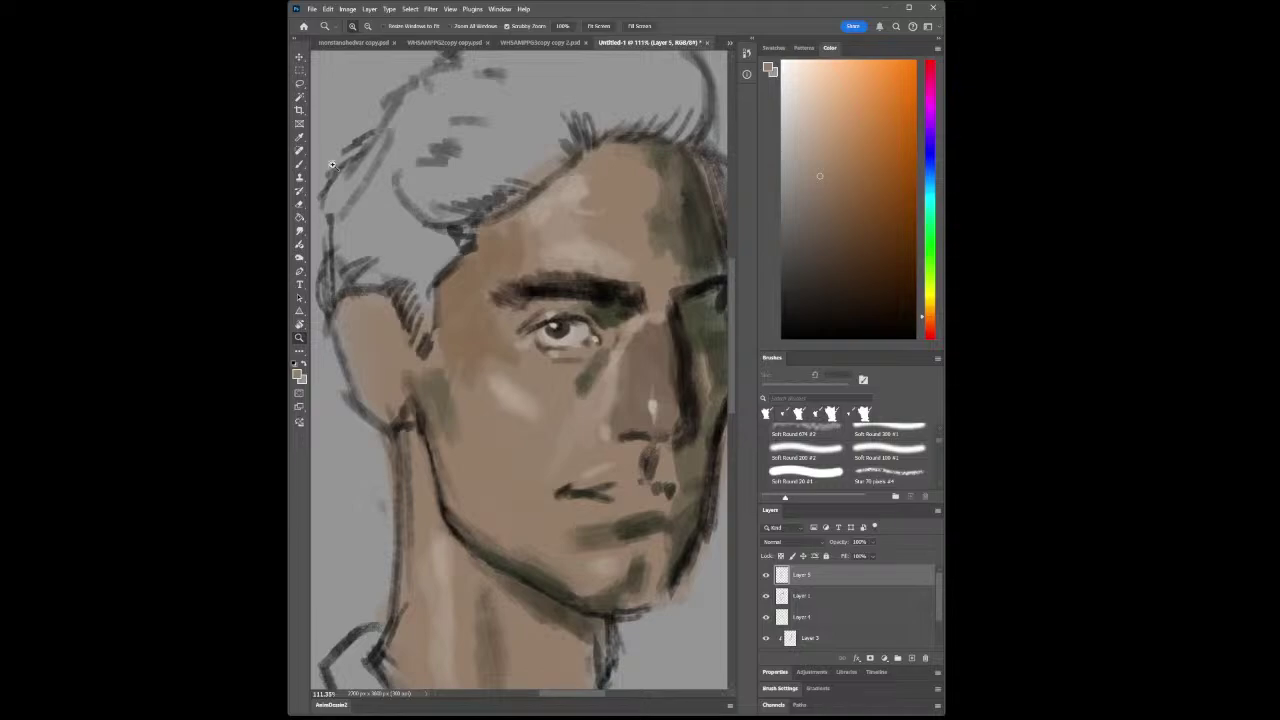
click(300, 140)
click(563, 218)
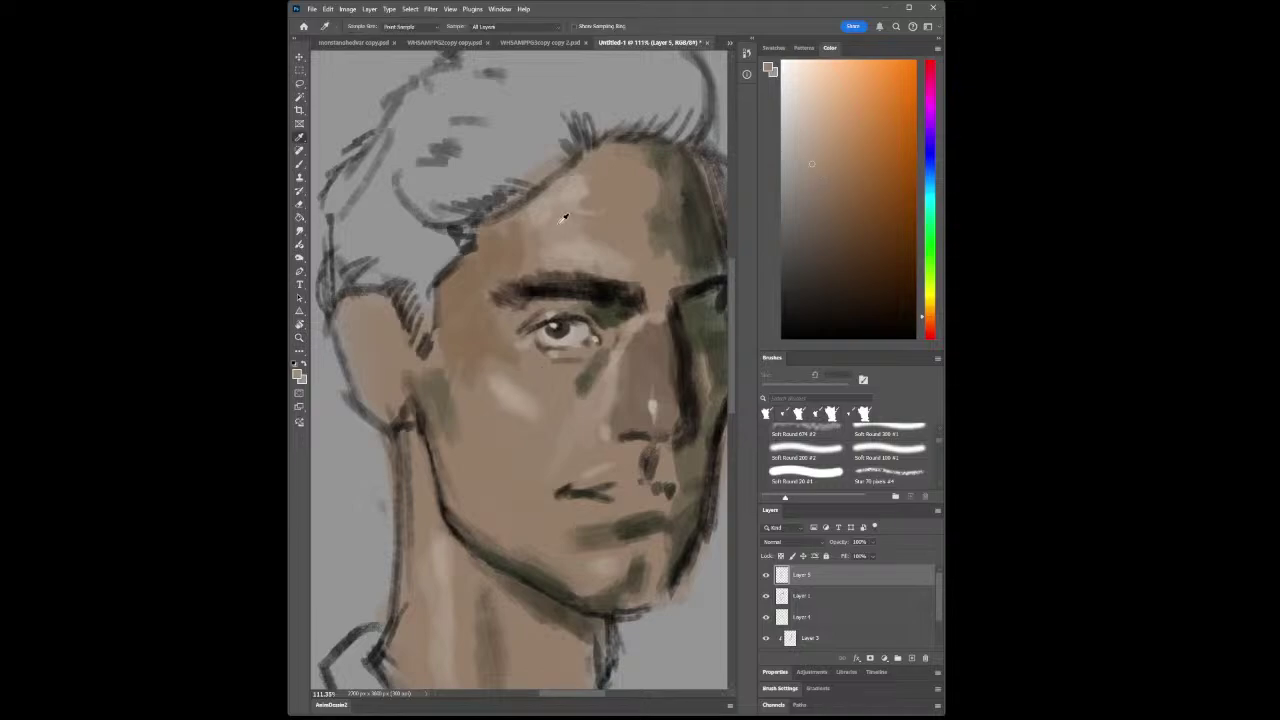
click(299, 164)
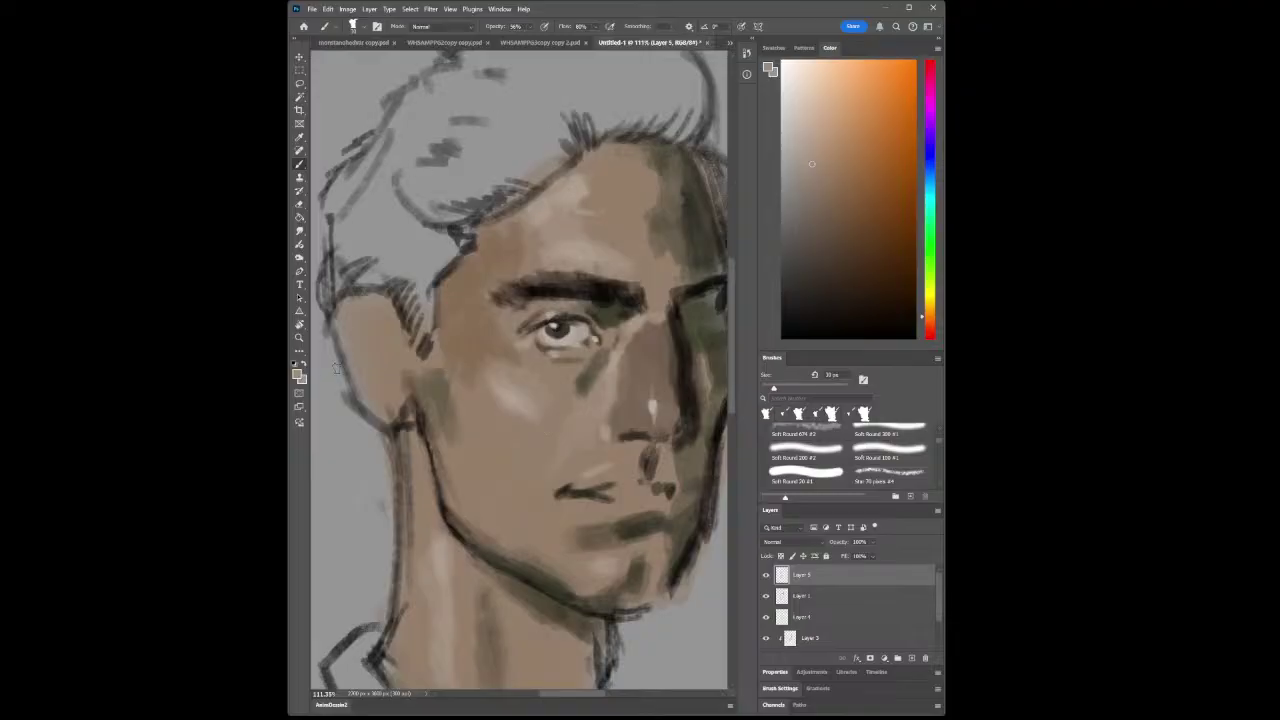
Sample the brown shadow tone beside the ear and paint a shadow plane down the side of the cheek toward the jaw
click(299, 338)
drag(590, 469, 557, 474)
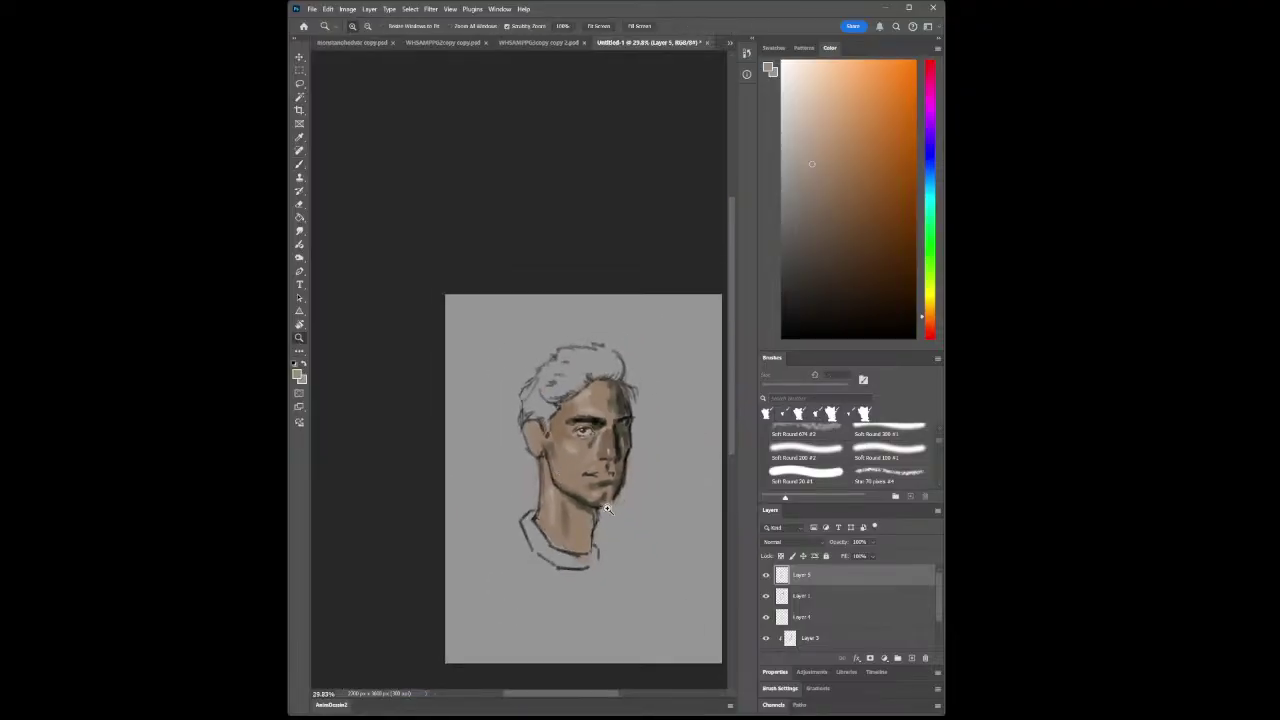
drag(606, 508, 639, 518)
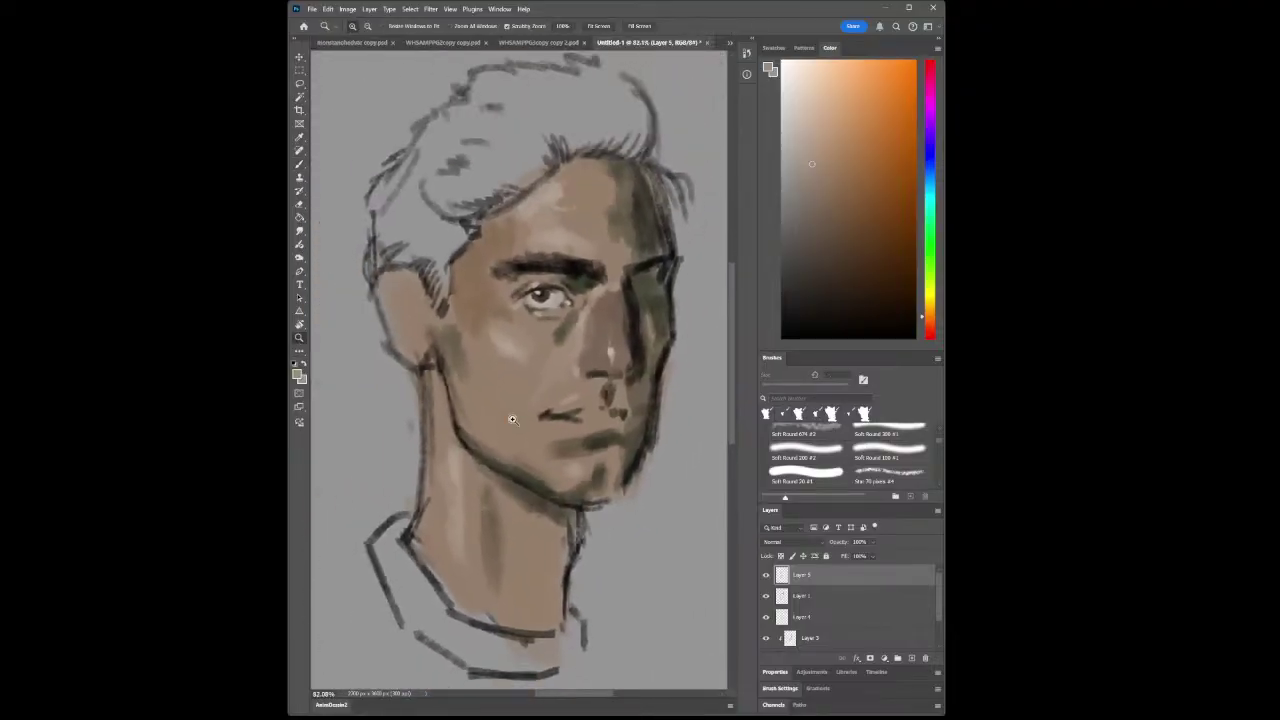
click(299, 138)
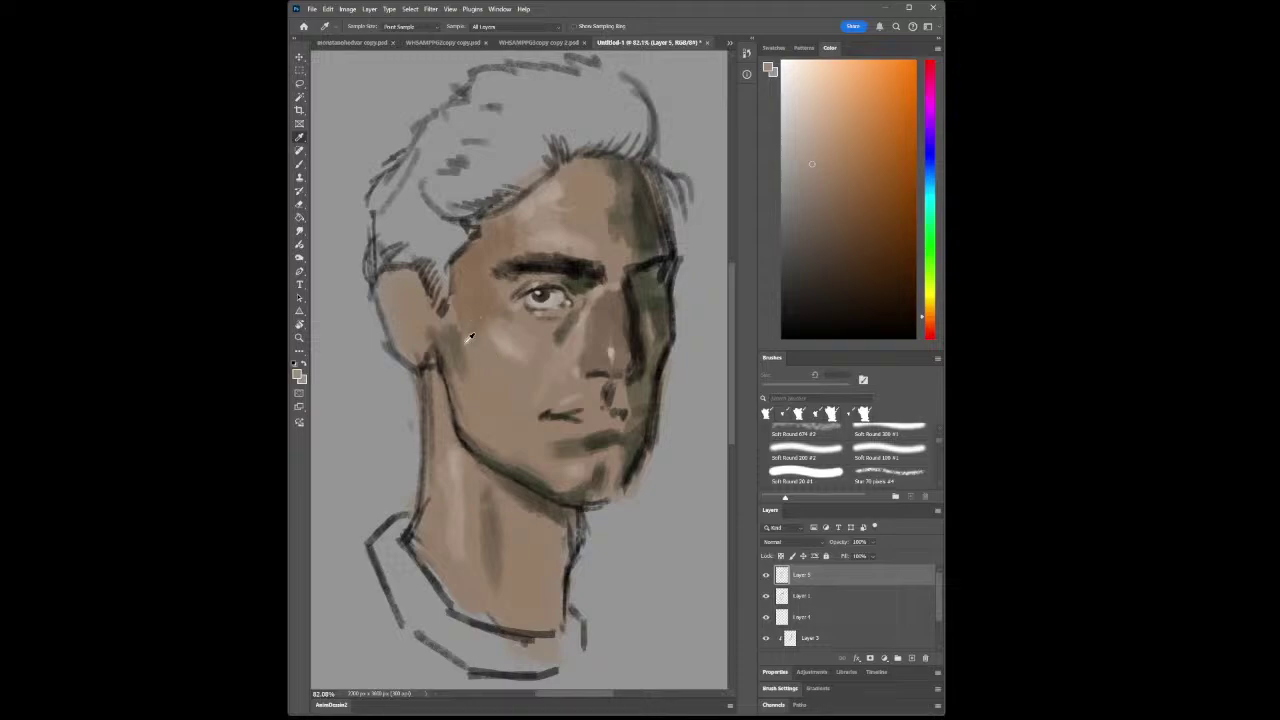
click(429, 342)
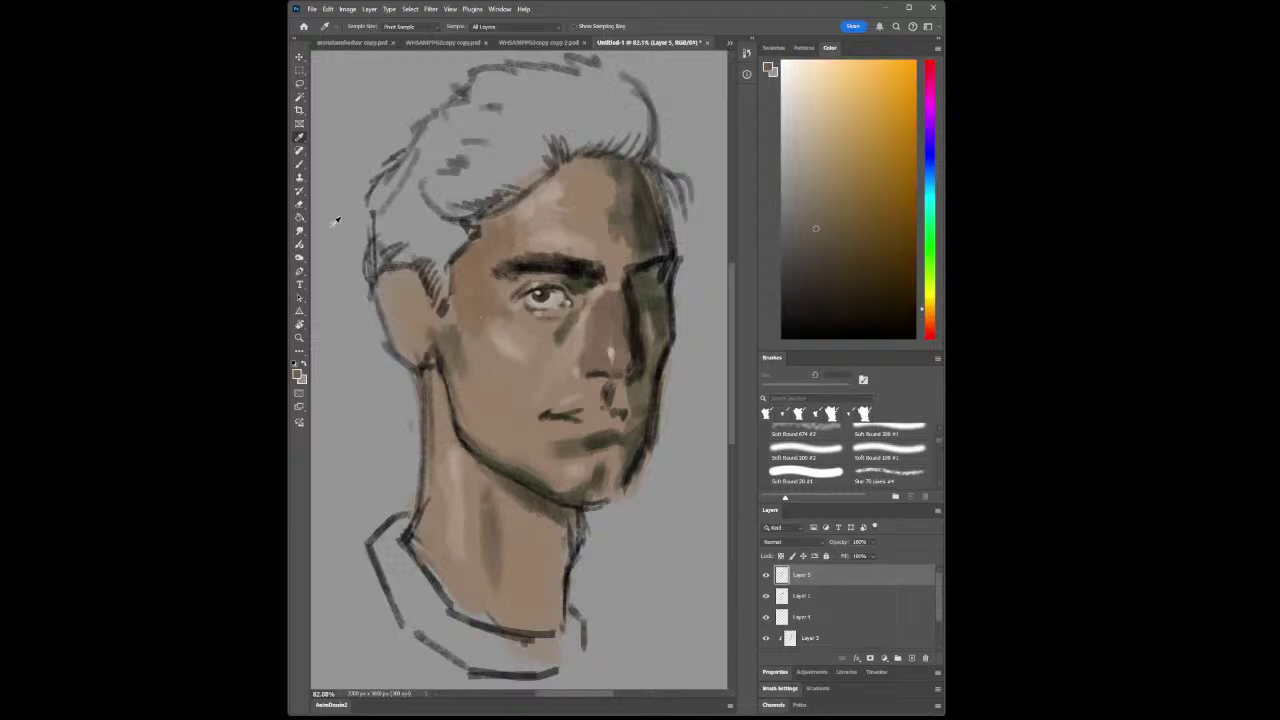
click(299, 164)
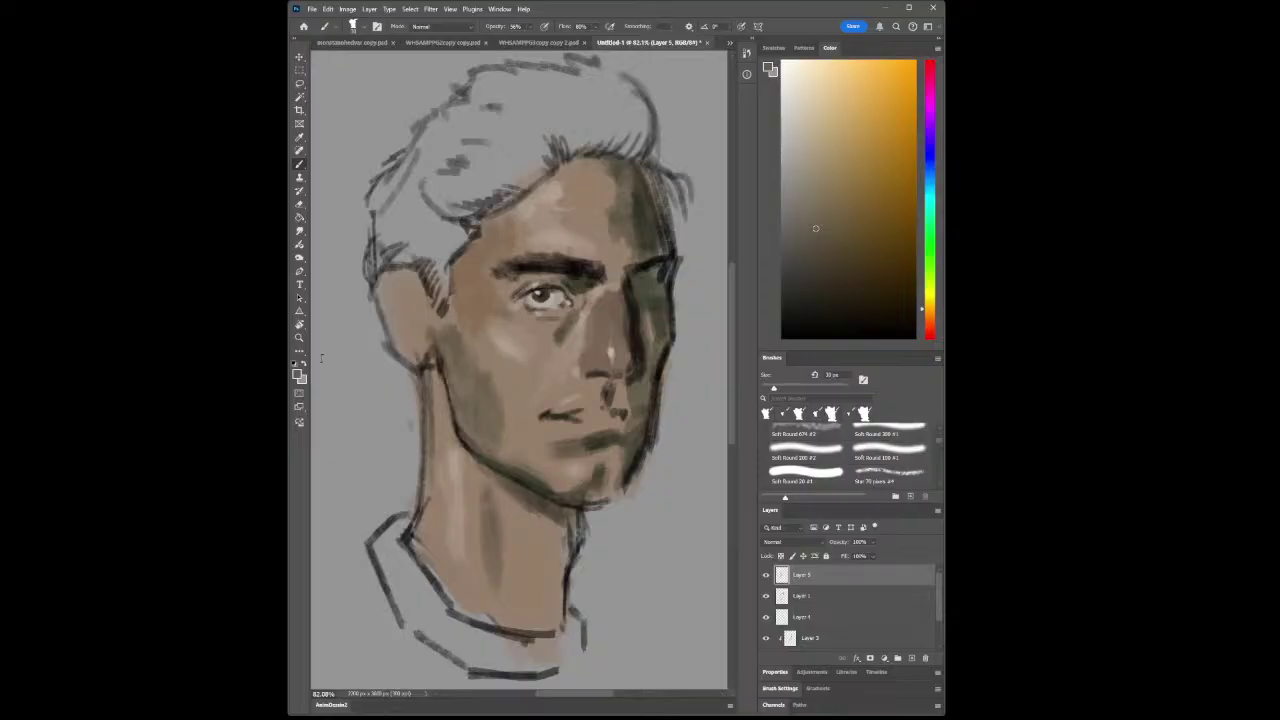
Extend the brown cheek shadow across the lower cheek toward the corner of the mouth
key(ctrl+space)
drag(579, 395, 533, 384)
drag(596, 358, 660, 360)
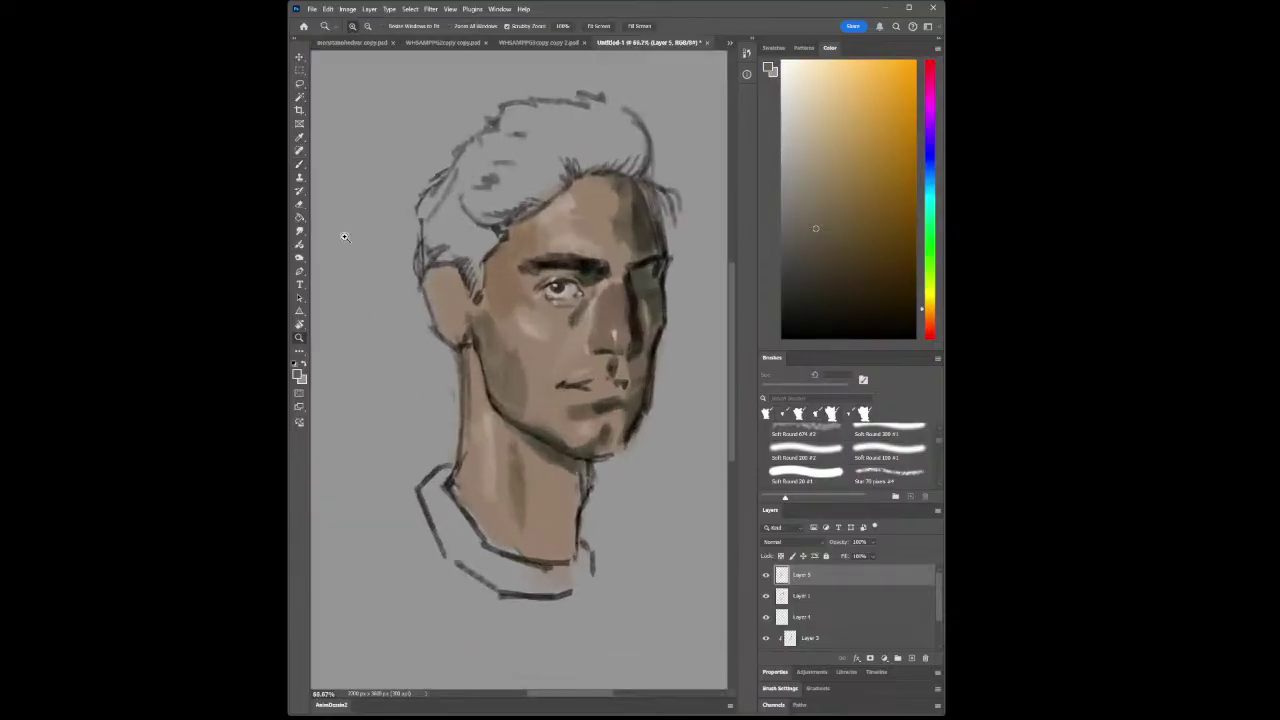
click(299, 166)
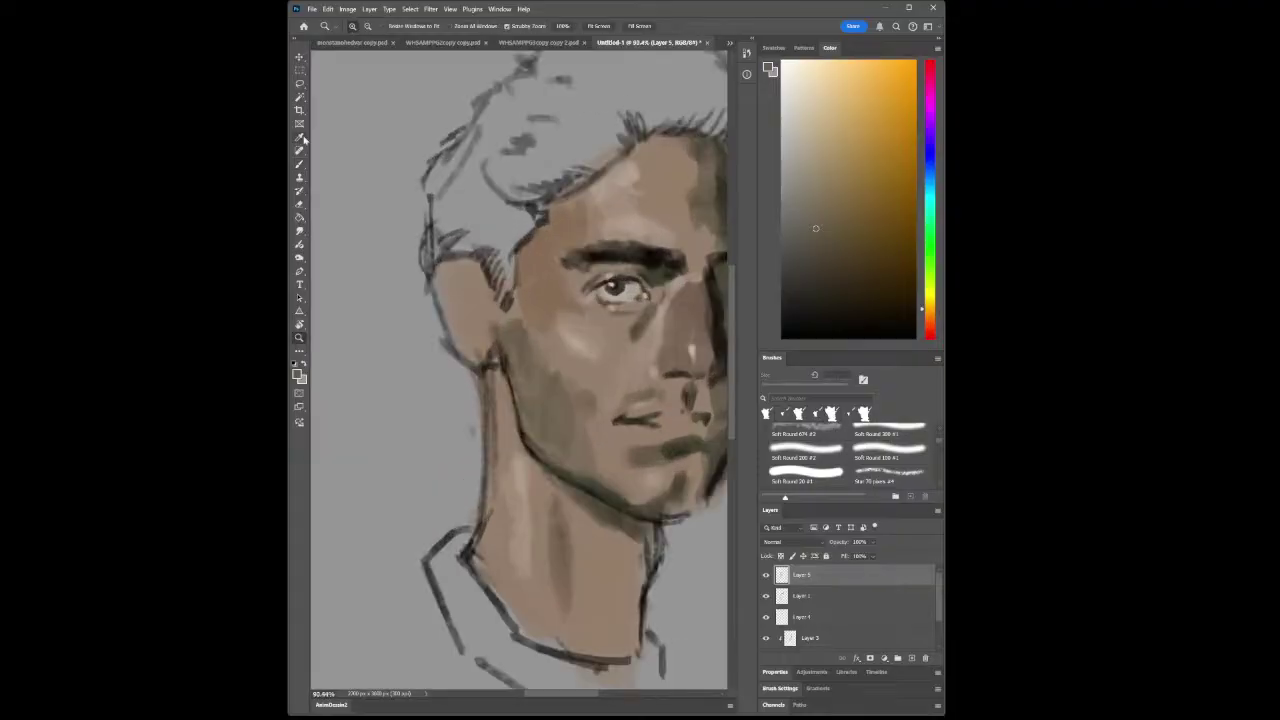
Sample the near-black shadow beside the nose bridge and draw the inner contour of the ear with a smaller brush
key(i)
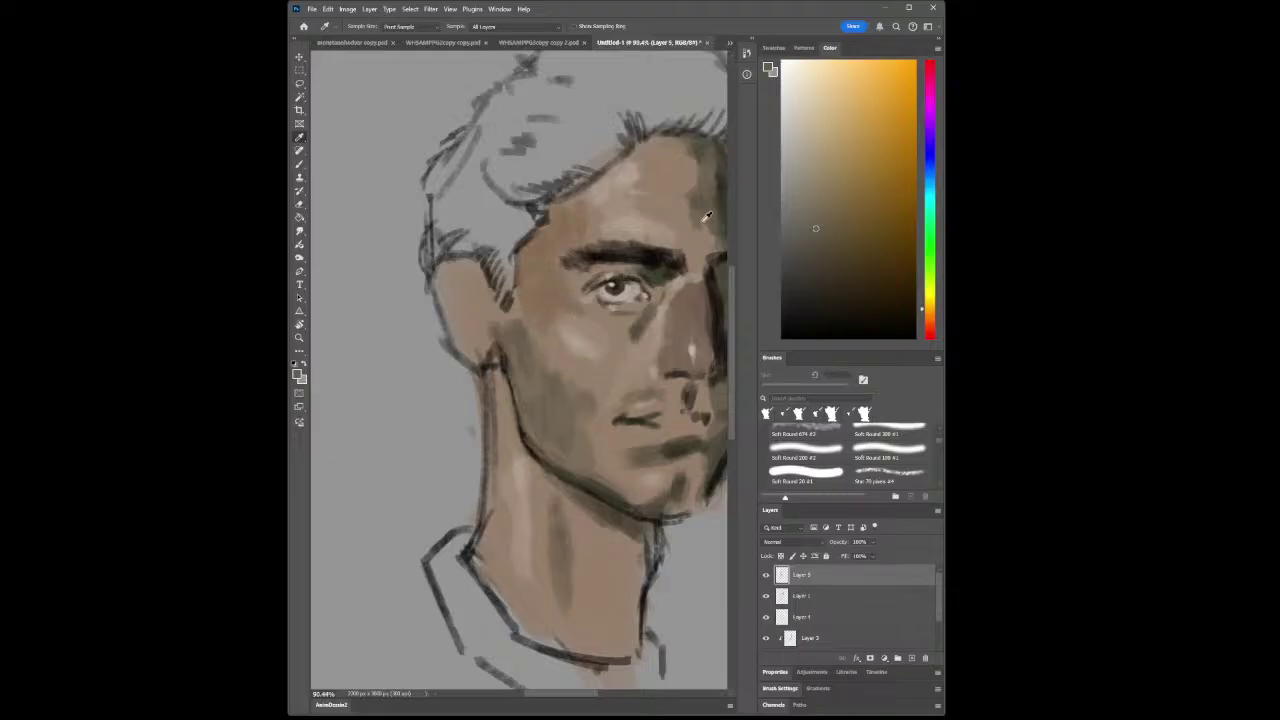
click(717, 273)
click(299, 164)
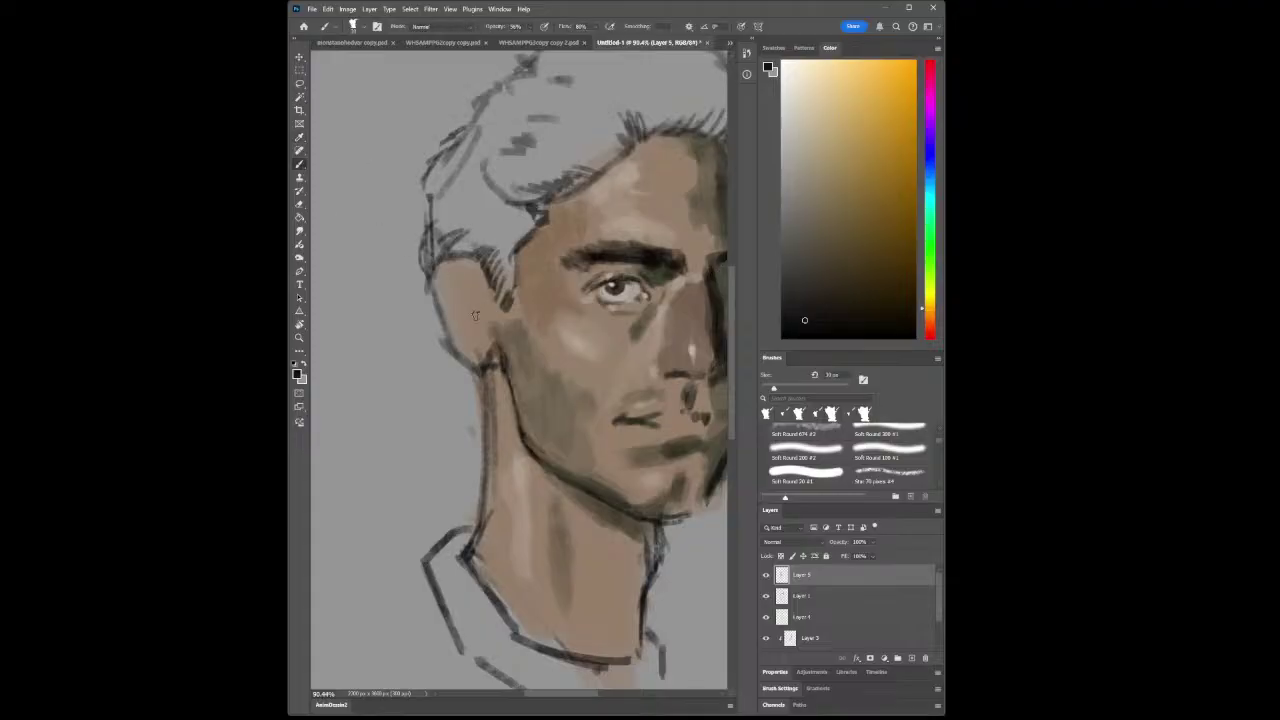
key(bracketleft)
mouse_move(446, 274)
mouse_down()
mouse_move(474, 270)
mouse_move(473, 294)
mouse_up()
Sample the bright highlight on the nose and paint a light edge above the upper lip with a 9 px brush
click(299, 337)
alt+click(603, 448)
alt+click(627, 459)
drag(627, 459, 589, 453)
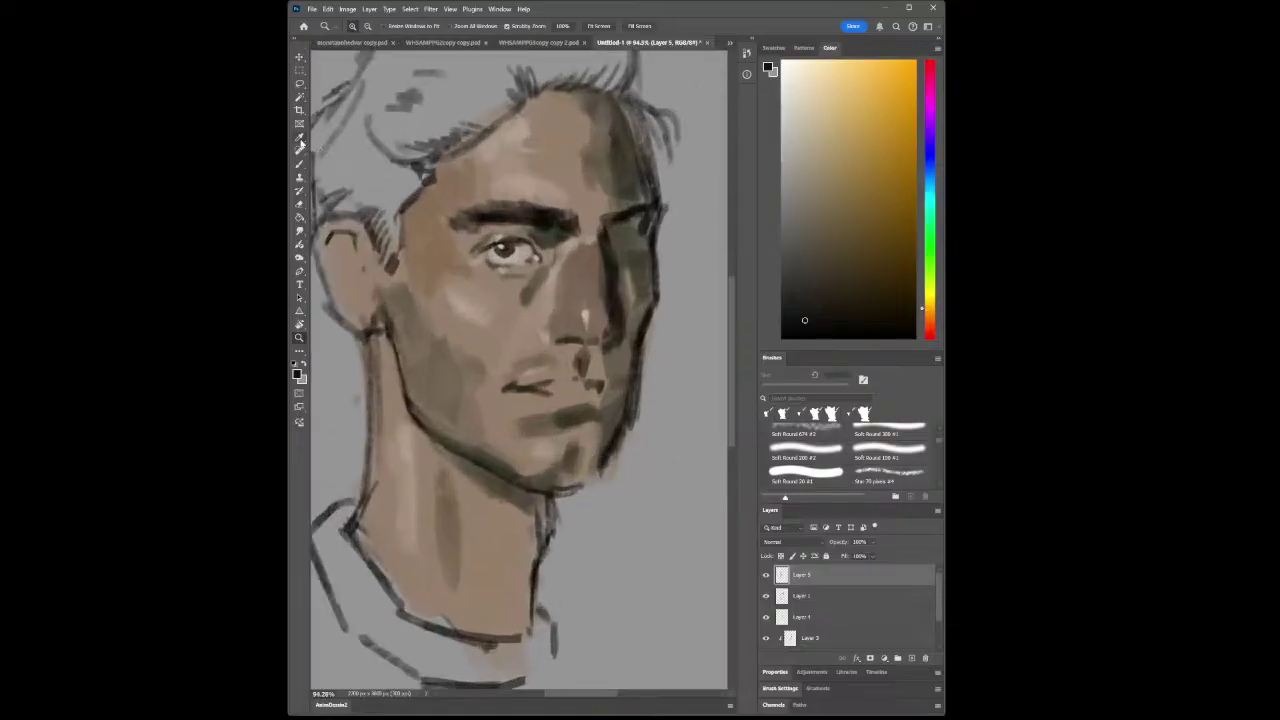
click(299, 137)
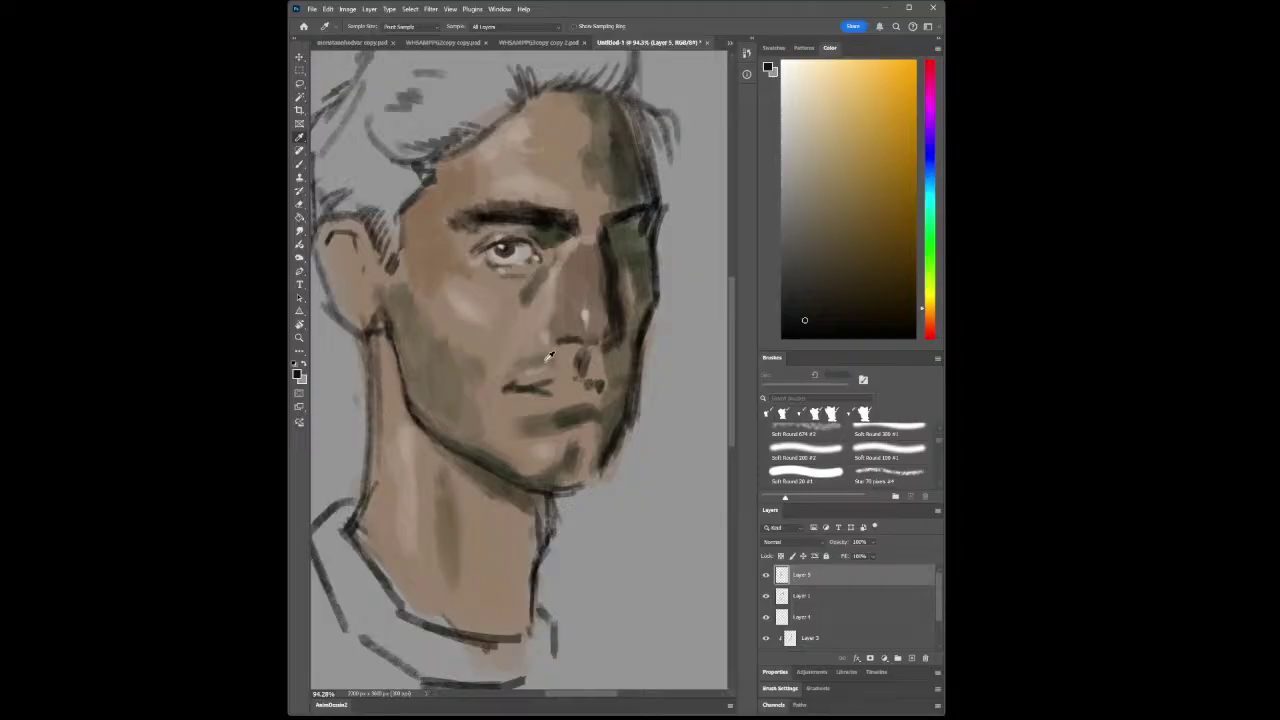
click(589, 310)
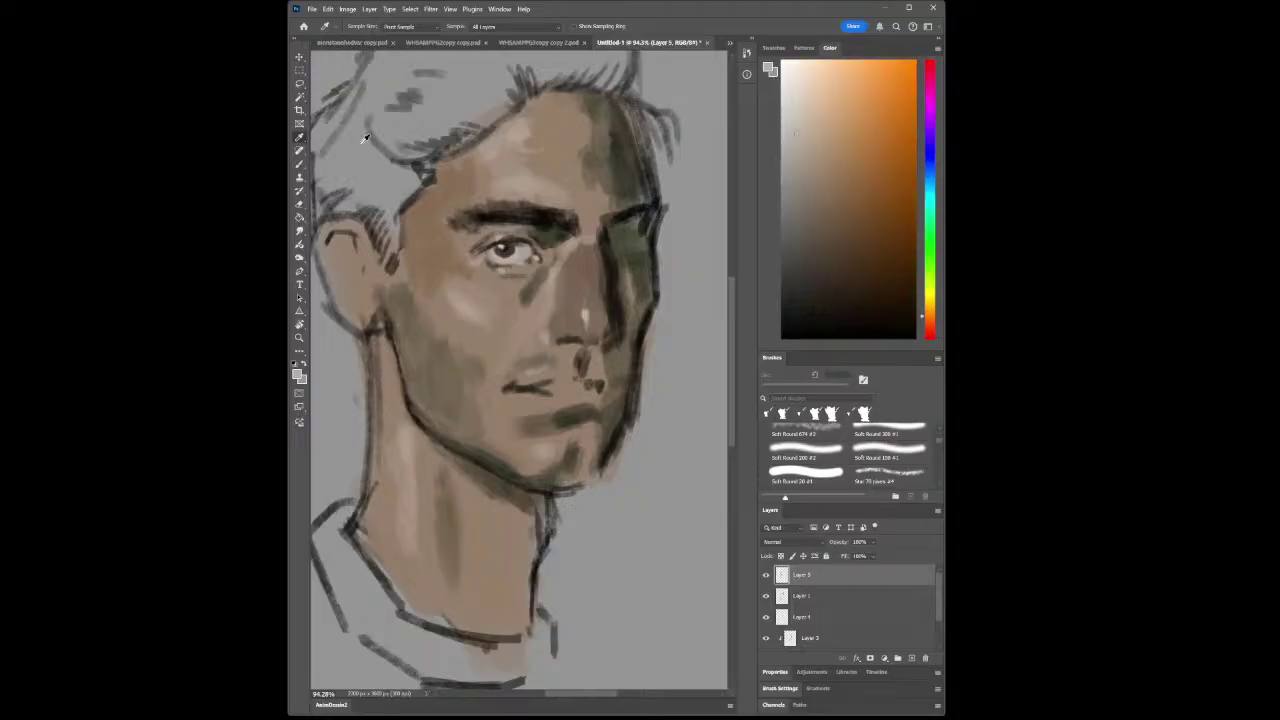
click(300, 163)
key(bracketleft)
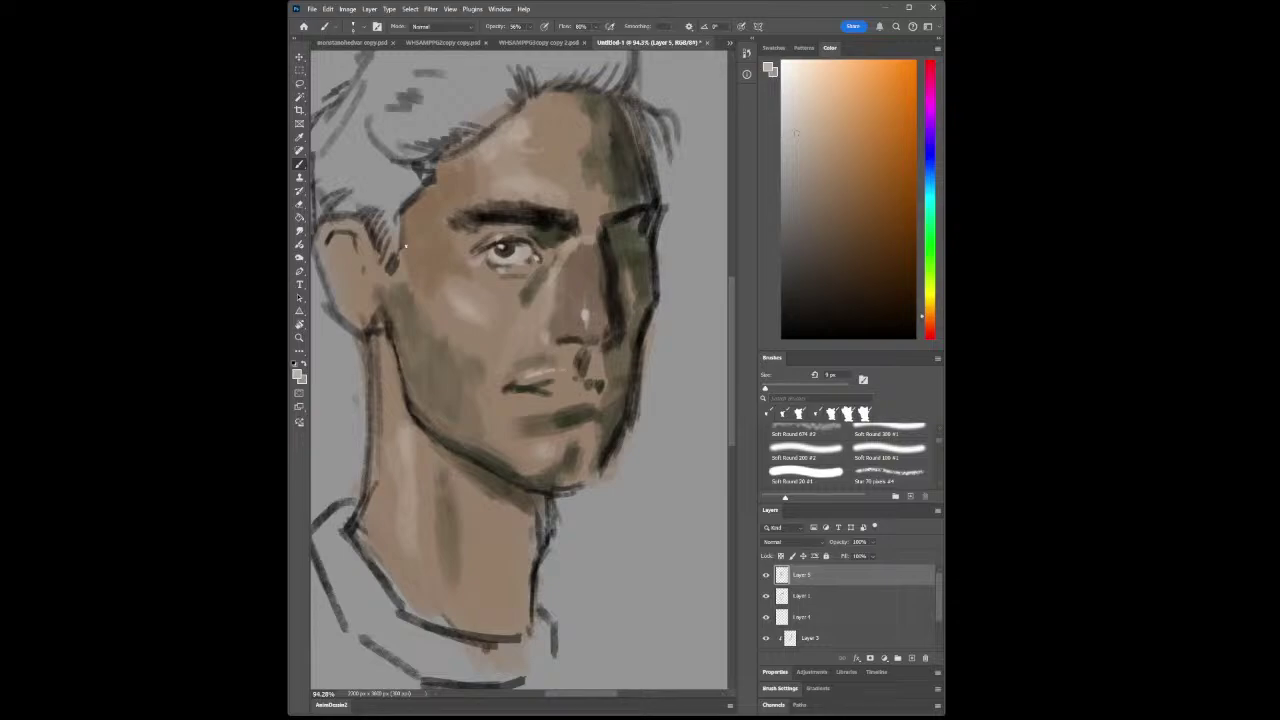
Sample the dark brown shadow along the side of the nose and shade the upper lip with it
click(299, 137)
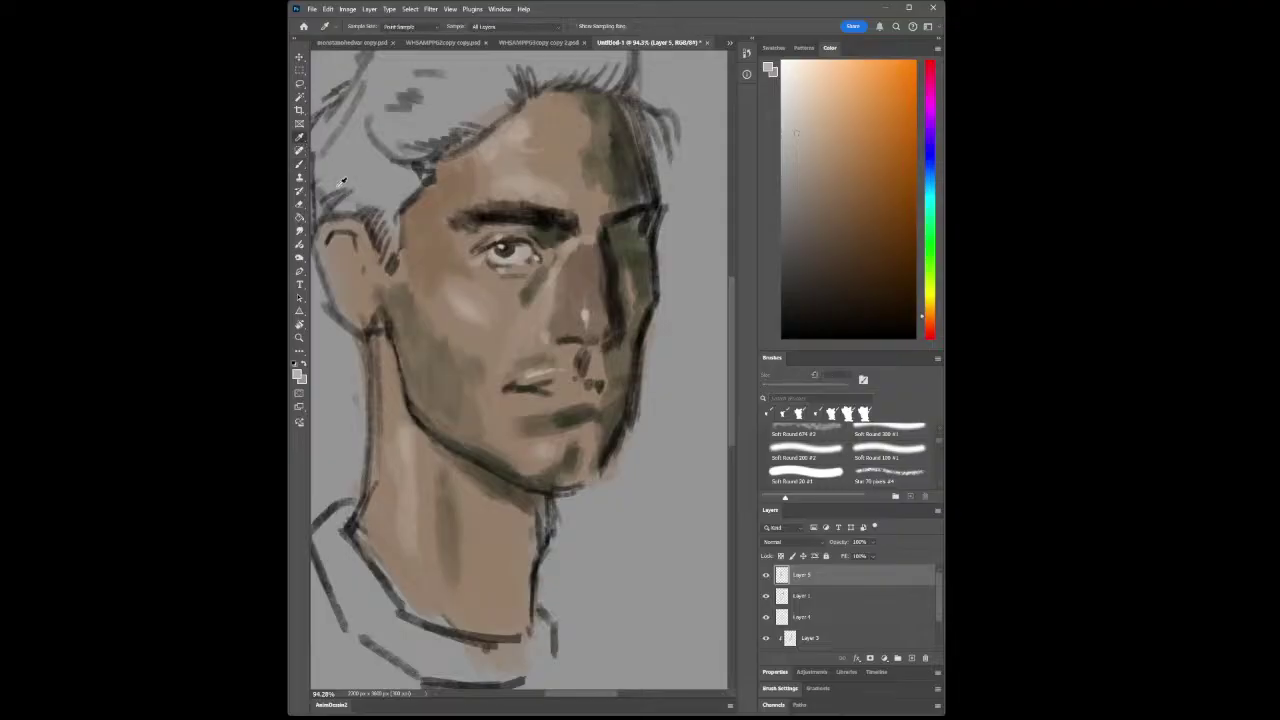
click(601, 285)
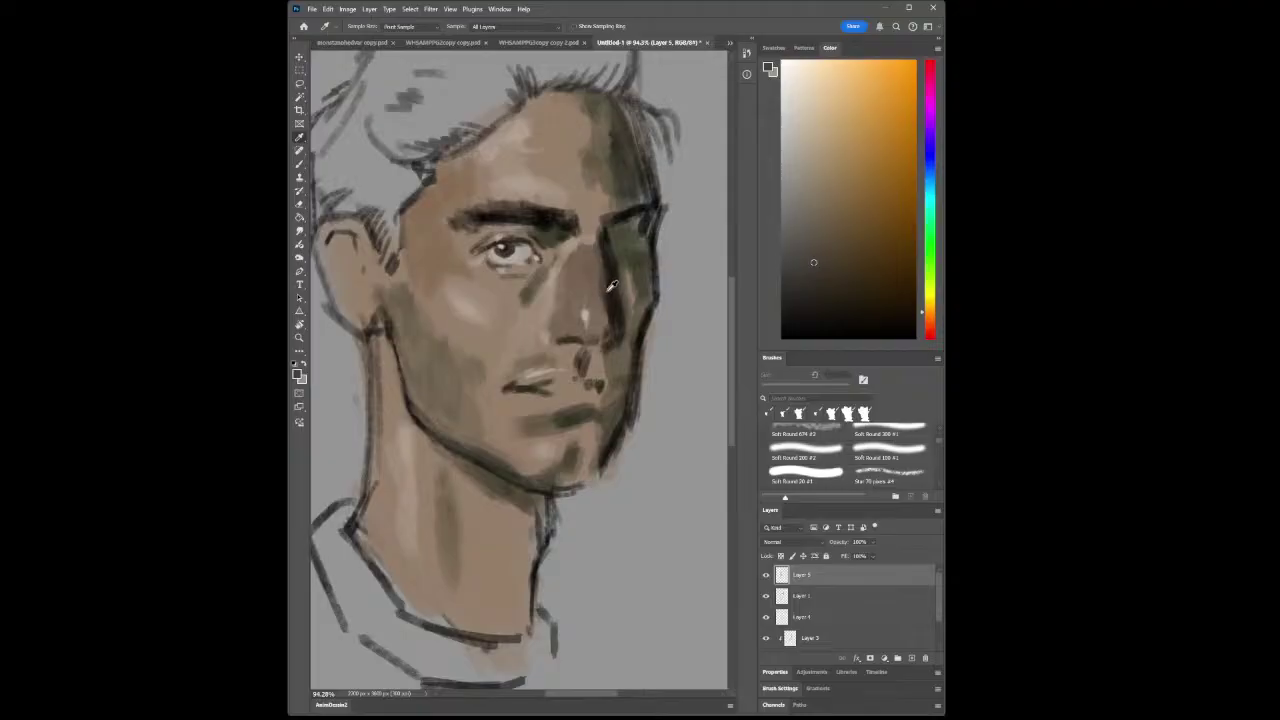
click(606, 282)
click(299, 164)
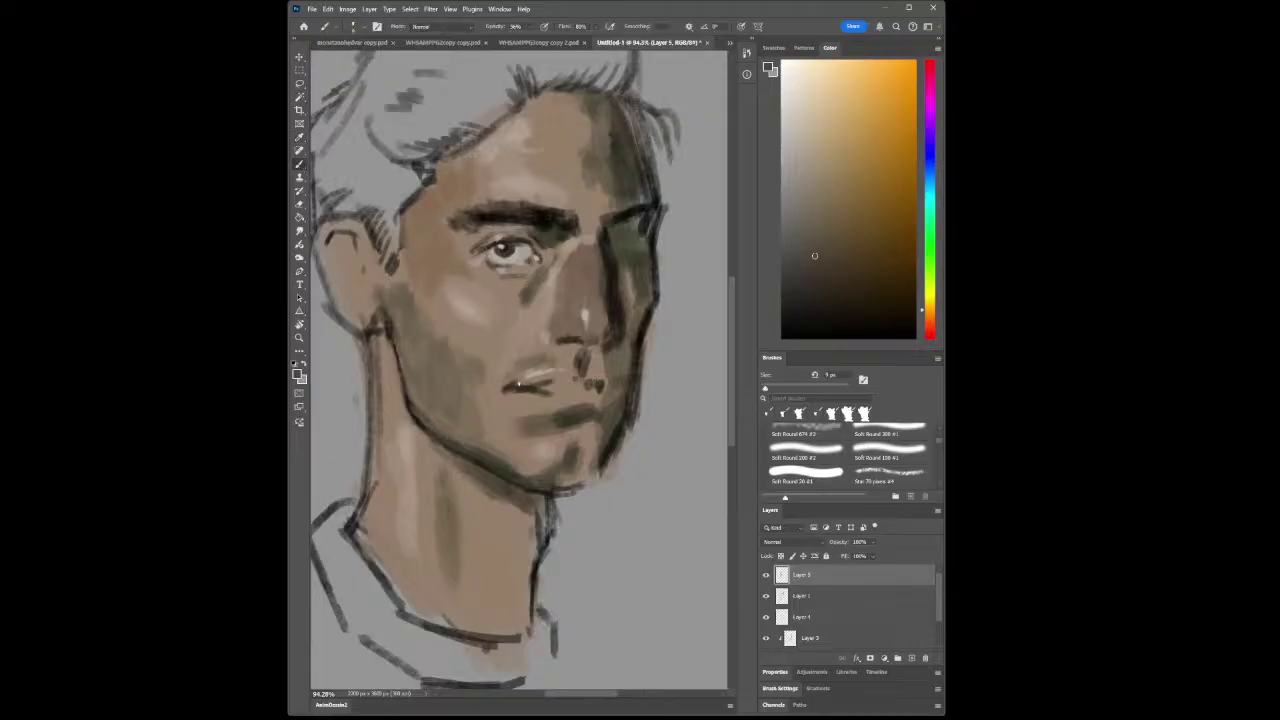
drag(517, 384, 538, 378)
Sample the nose's skin tone, shift it to a redder, more saturated colour, and paint the lower lip with it
click(299, 337)
alt+click(495, 412)
click(558, 410)
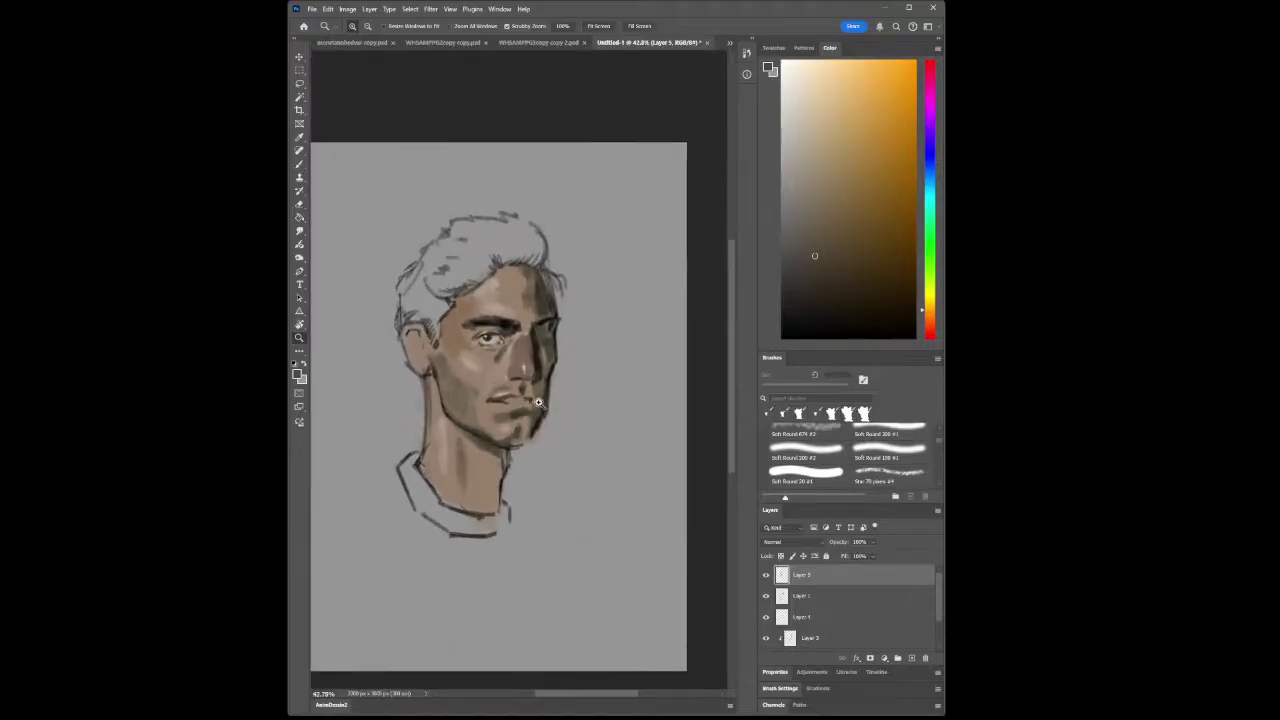
click(554, 409)
alt+click(548, 412)
drag(543, 412, 511, 403)
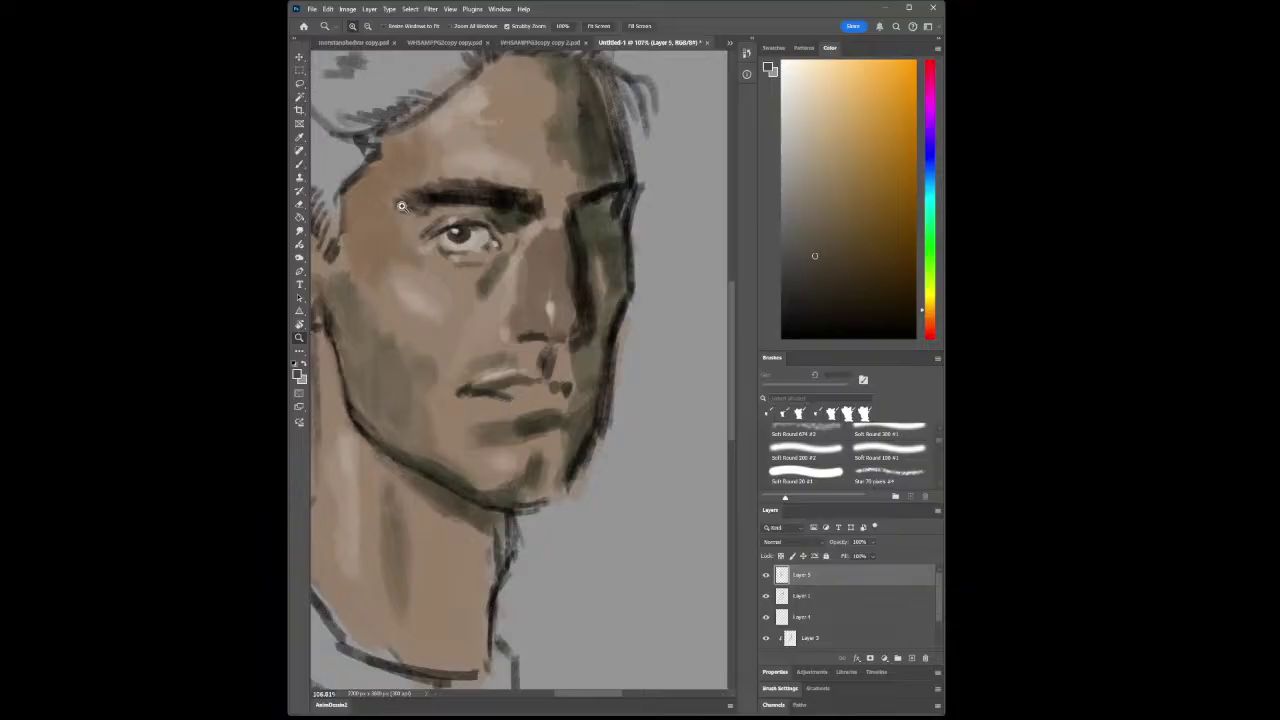
click(299, 140)
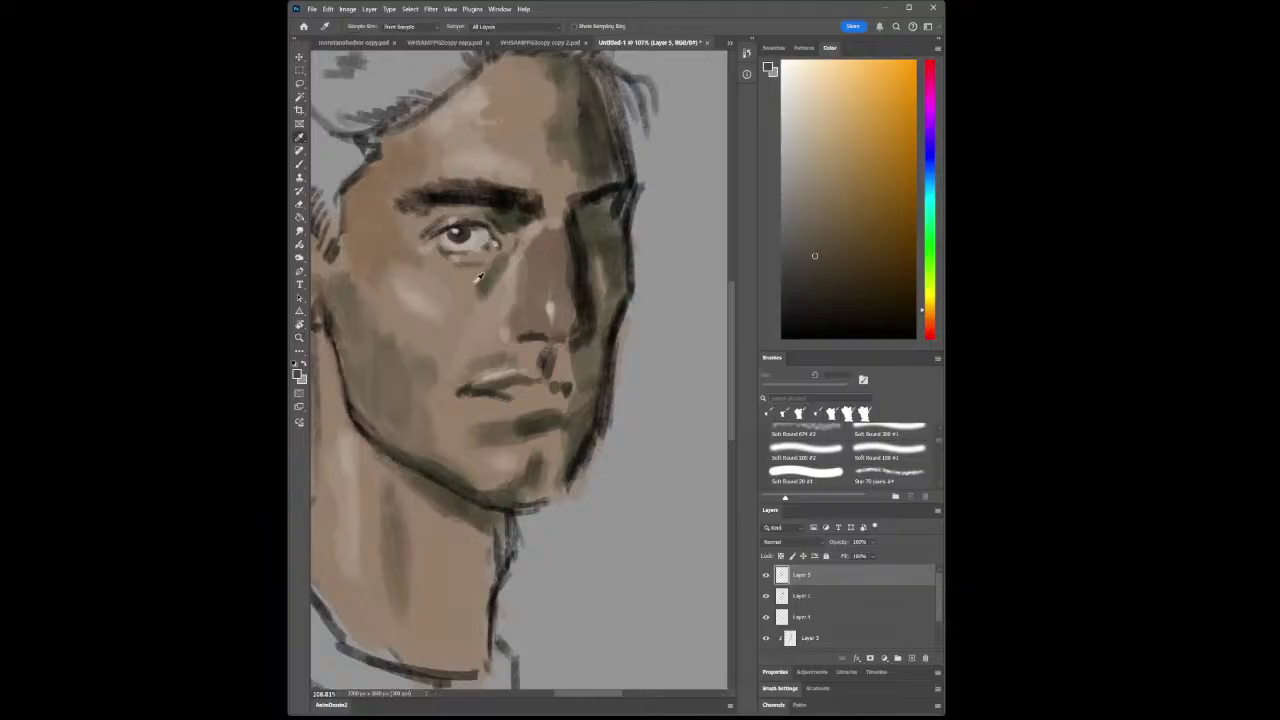
click(557, 272)
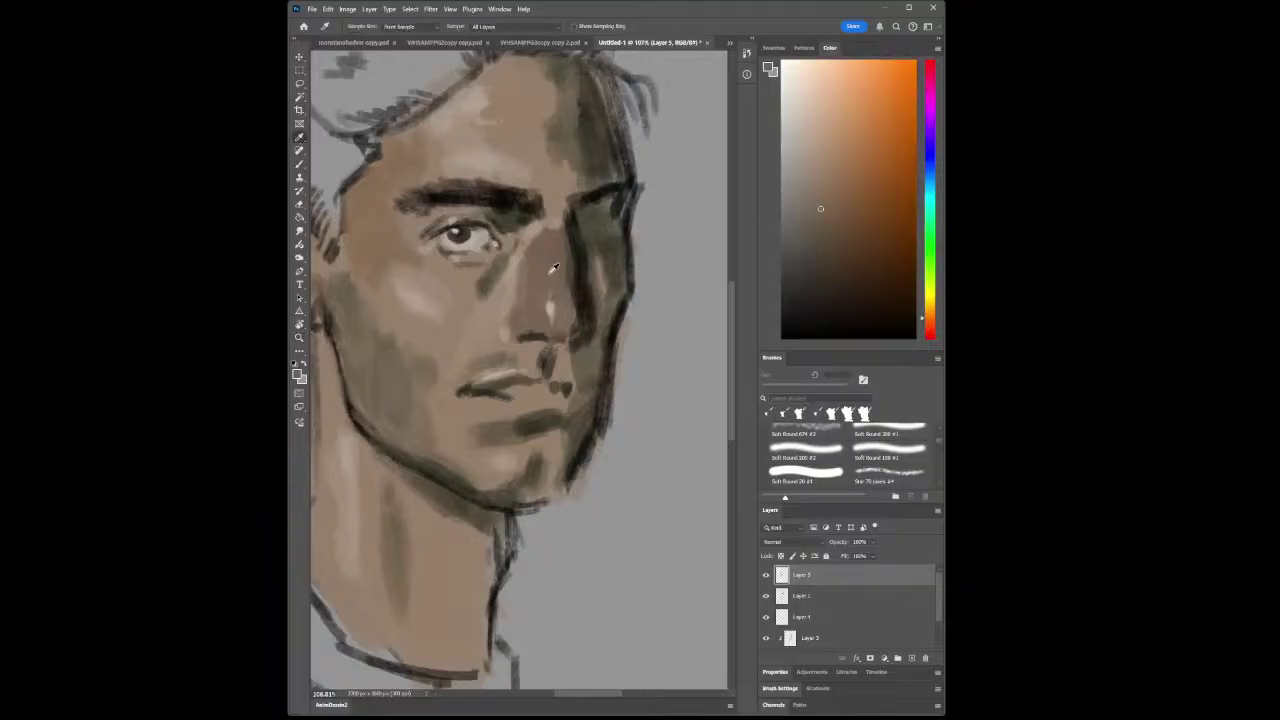
drag(922, 321, 922, 329)
mouse_move(815, 210)
mouse_down()
mouse_move(805, 190)
mouse_move(836, 206)
mouse_up()
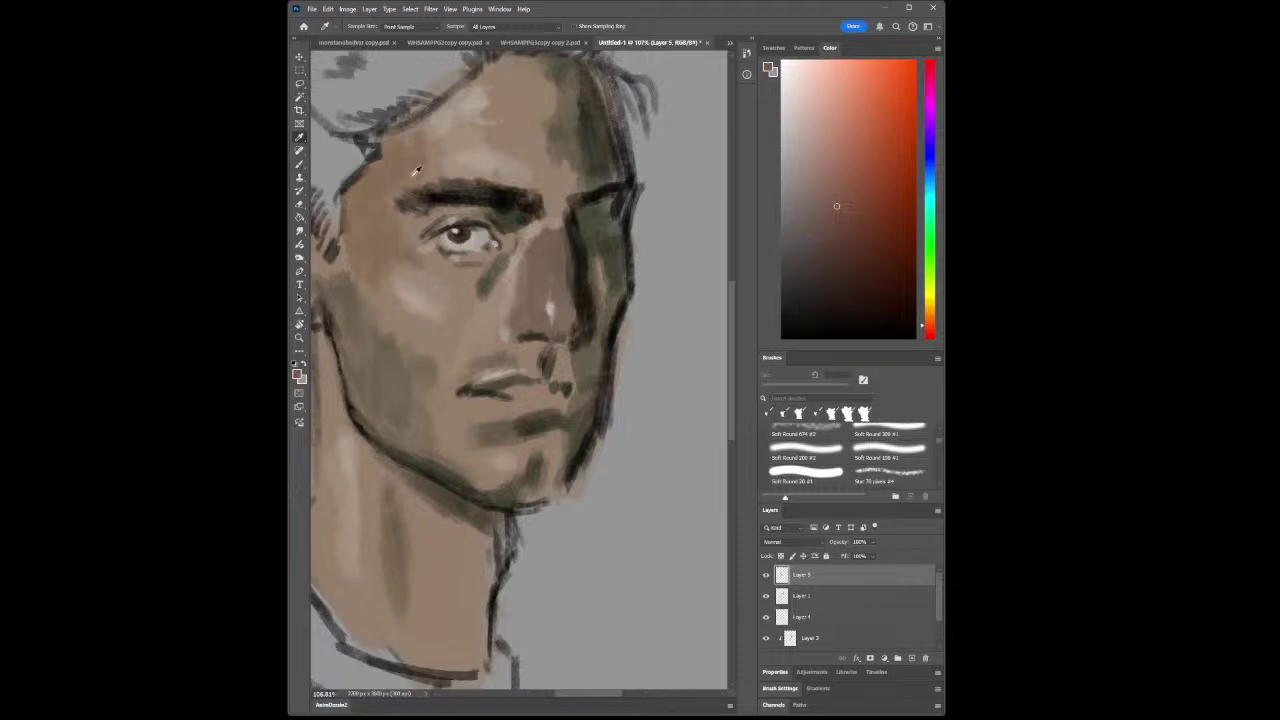
click(299, 164)
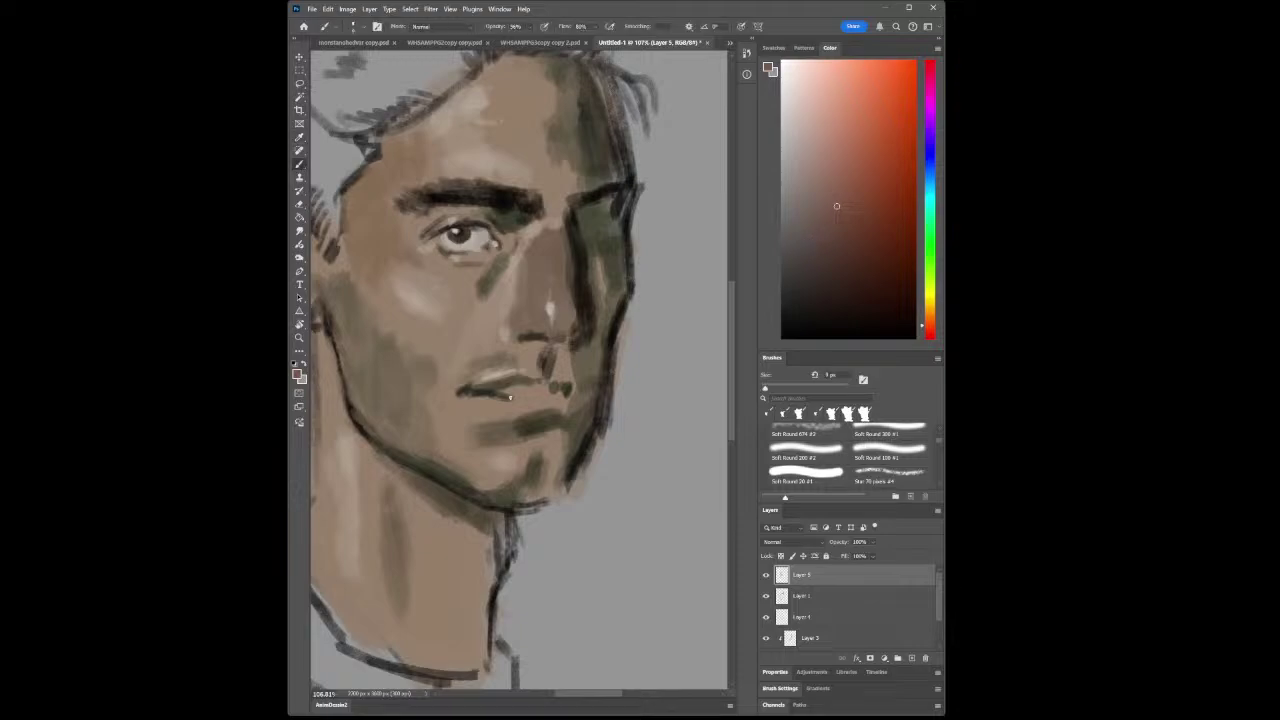
drag(484, 404, 525, 413)
Sample the cheek's highlight tone and paint a small highlight on the lower lip
key(i)
click(428, 296)
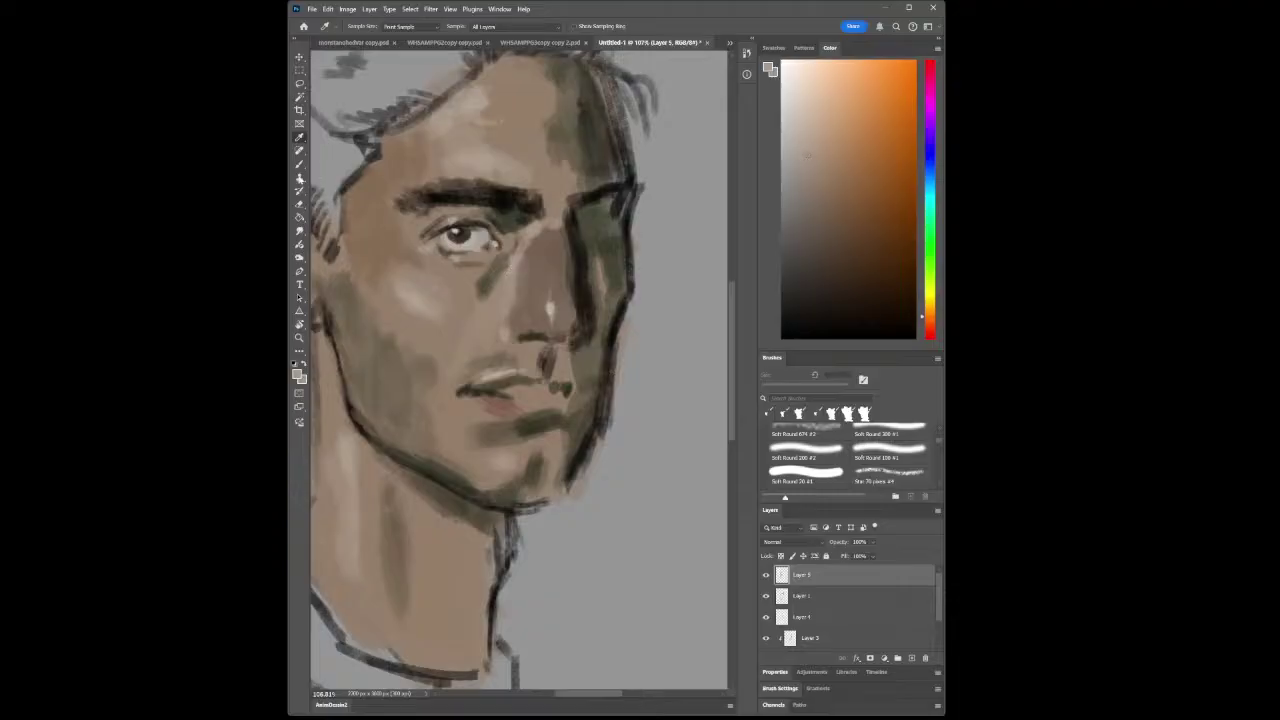
click(299, 164)
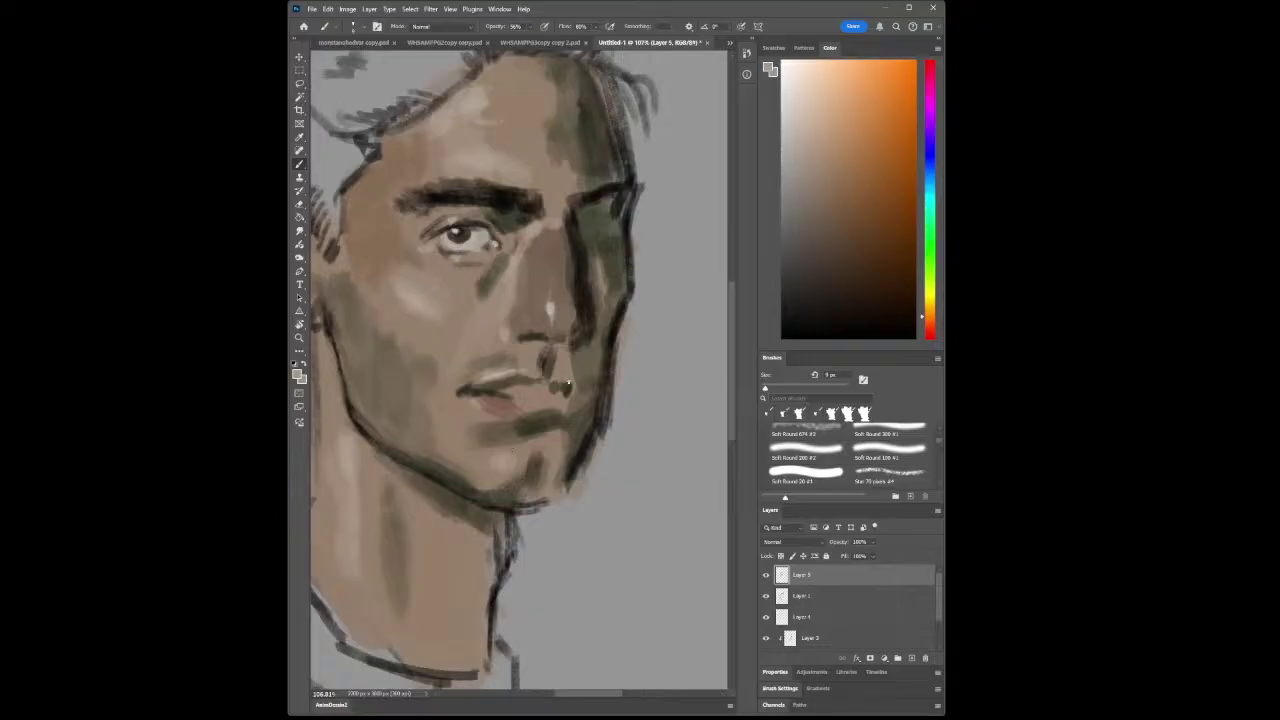
mouse_move(504, 416)
mouse_down()
mouse_move(486, 410)
mouse_move(508, 416)
mouse_up()
click(299, 137)
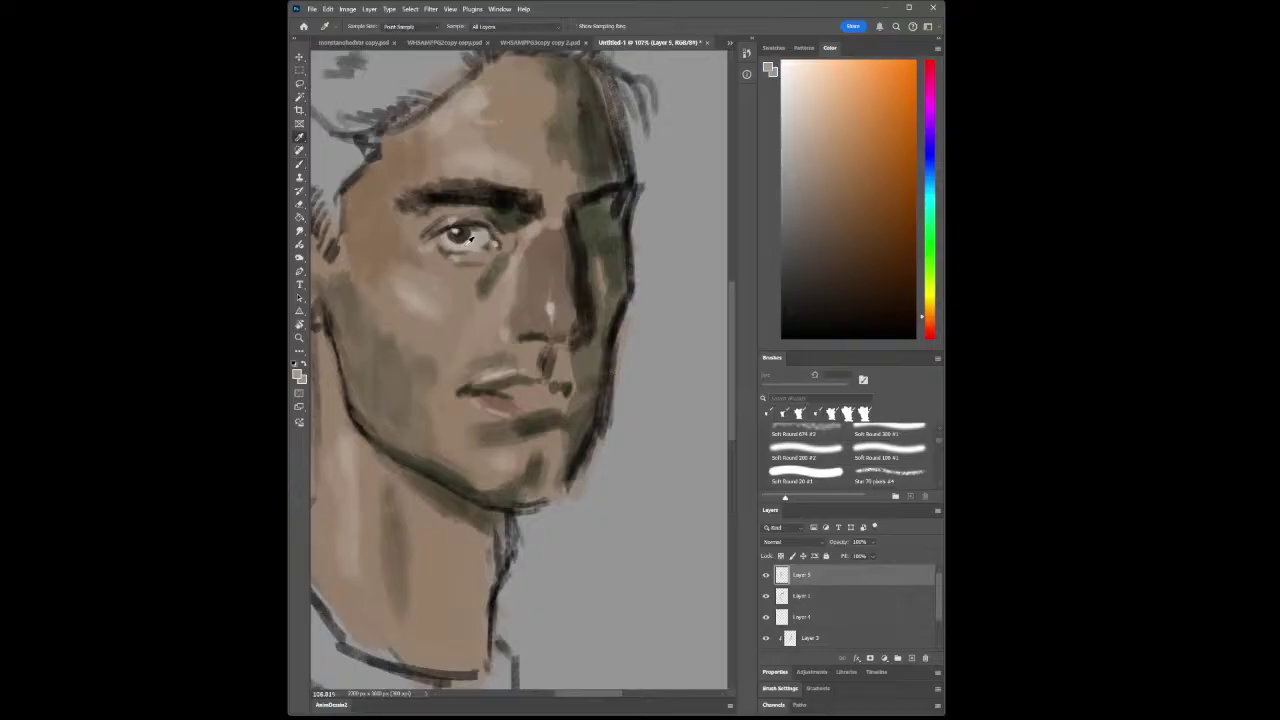
Sample the light tone in the eye, brighten it to off-white, and paint a small highlight on the eye
click(338, 175)
click(786, 114)
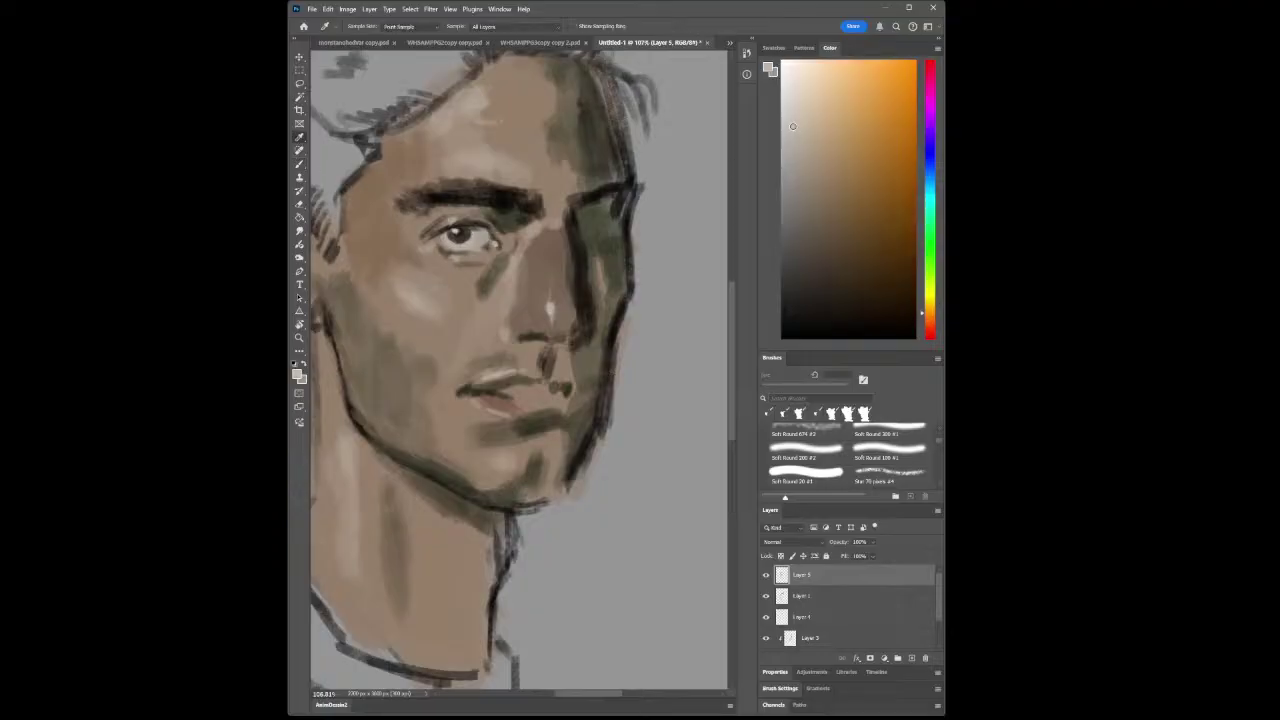
click(300, 175)
key(b)
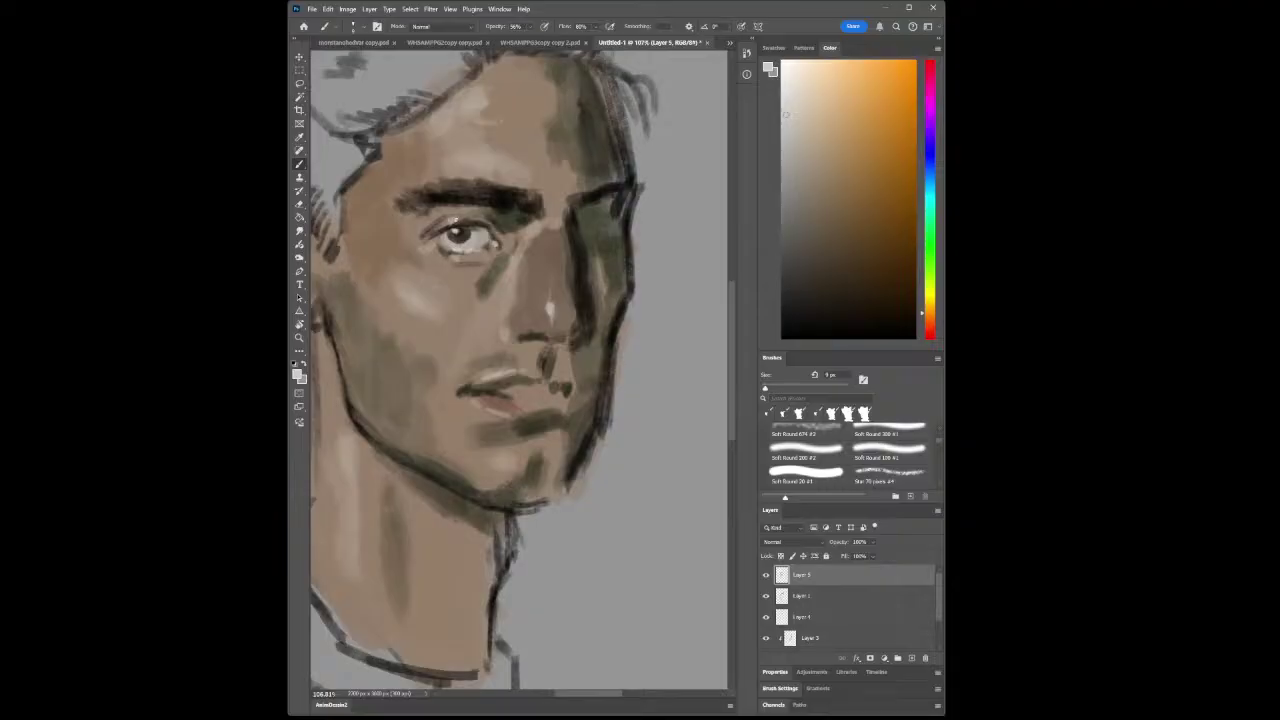
drag(455, 221, 467, 219)
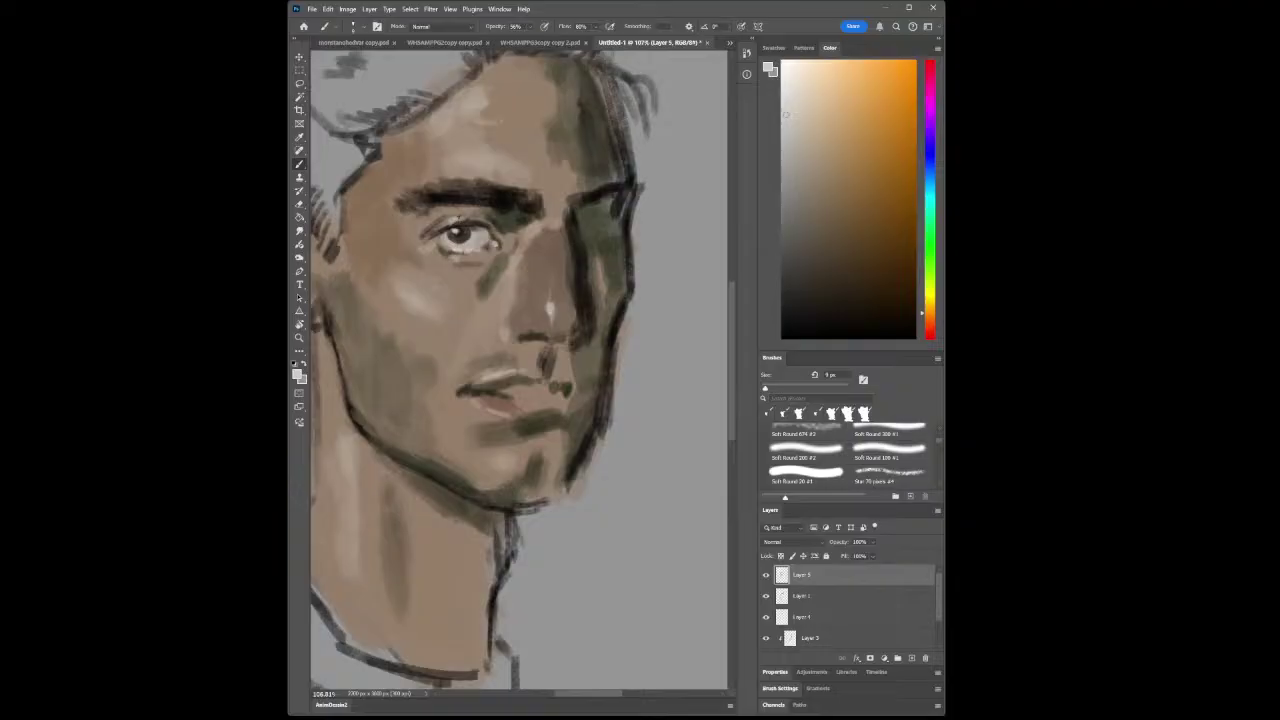
Sample the near-black of the dark line on the face's shadowed edge and make Layer 2 active for painting
click(299, 338)
drag(497, 364, 484, 365)
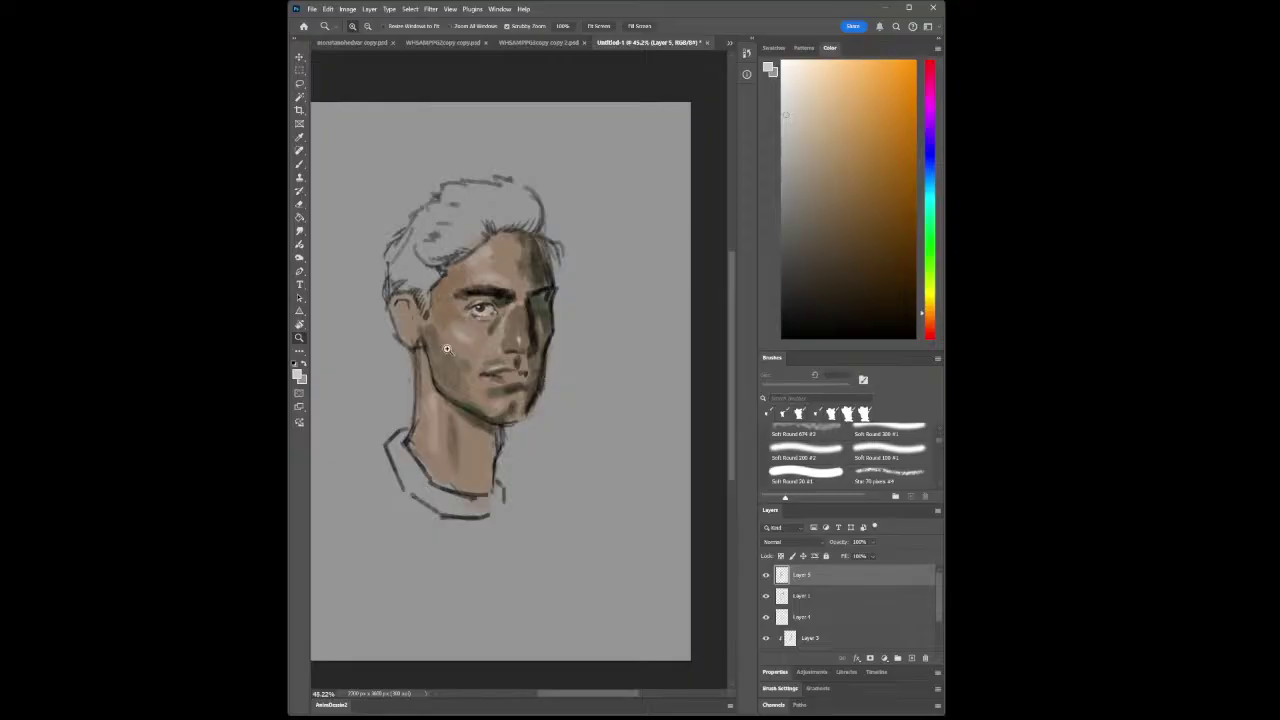
drag(447, 348, 462, 352)
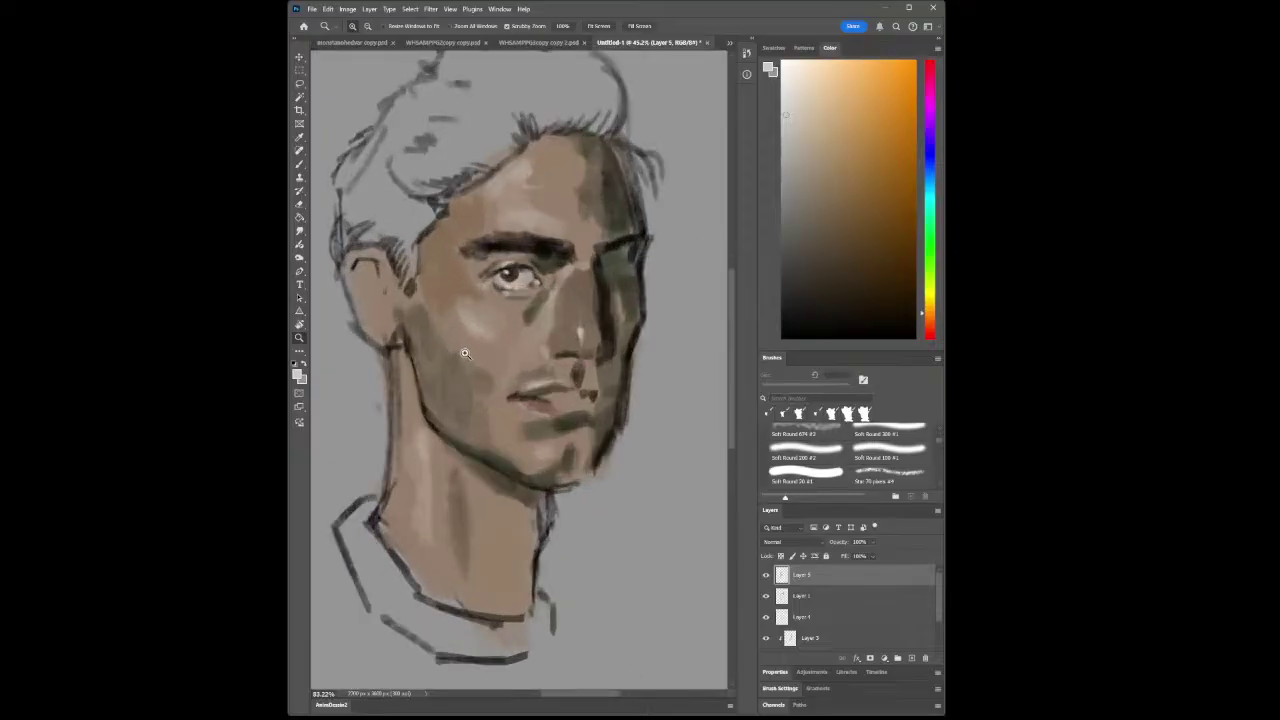
click(298, 145)
click(463, 267)
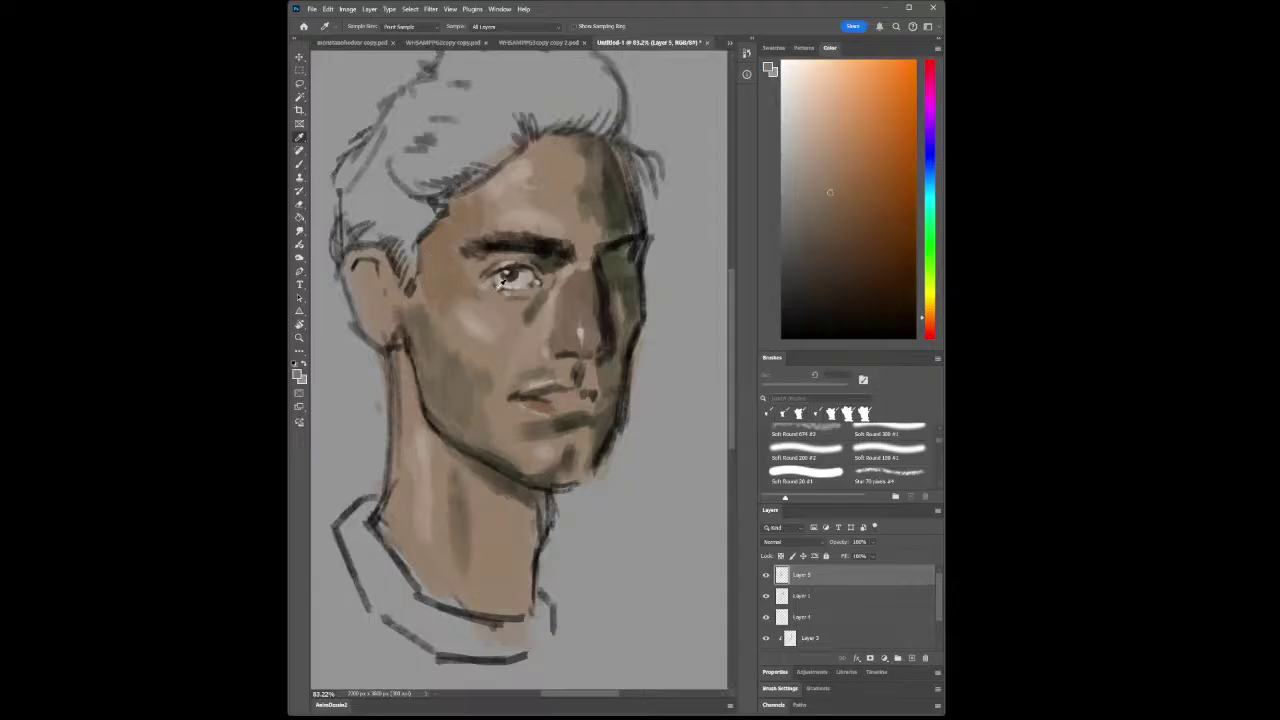
click(637, 255)
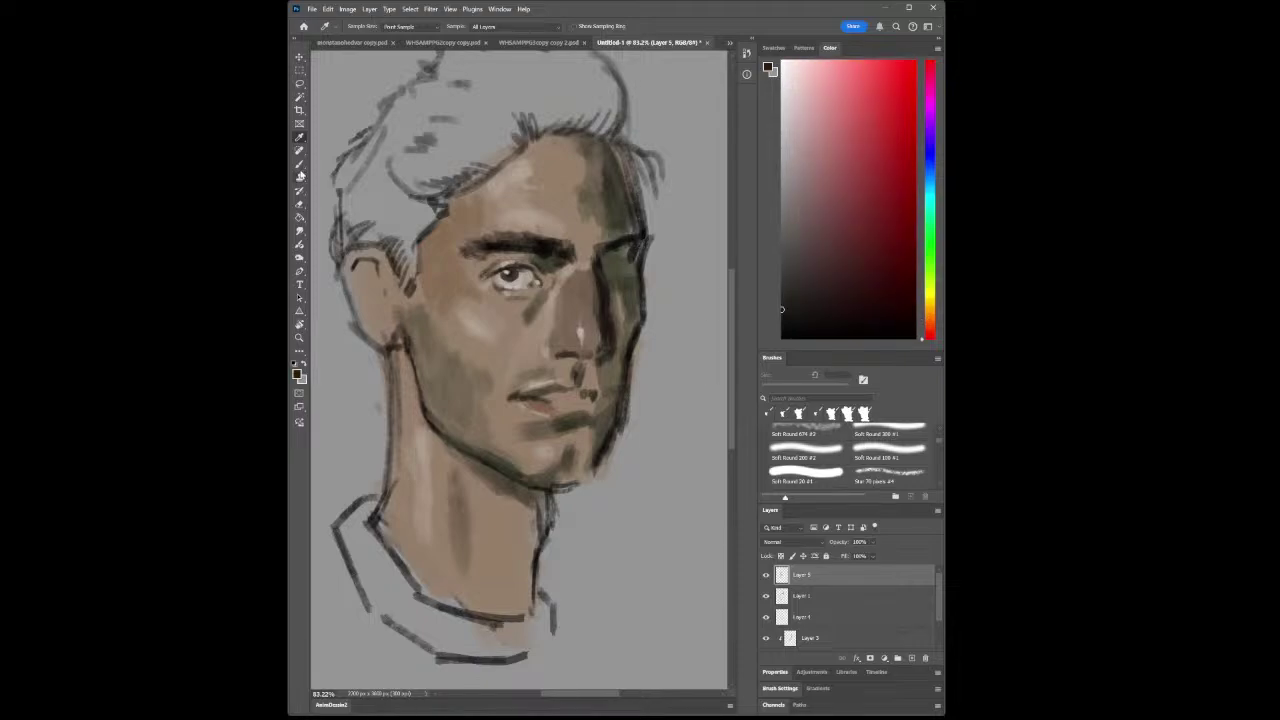
click(299, 163)
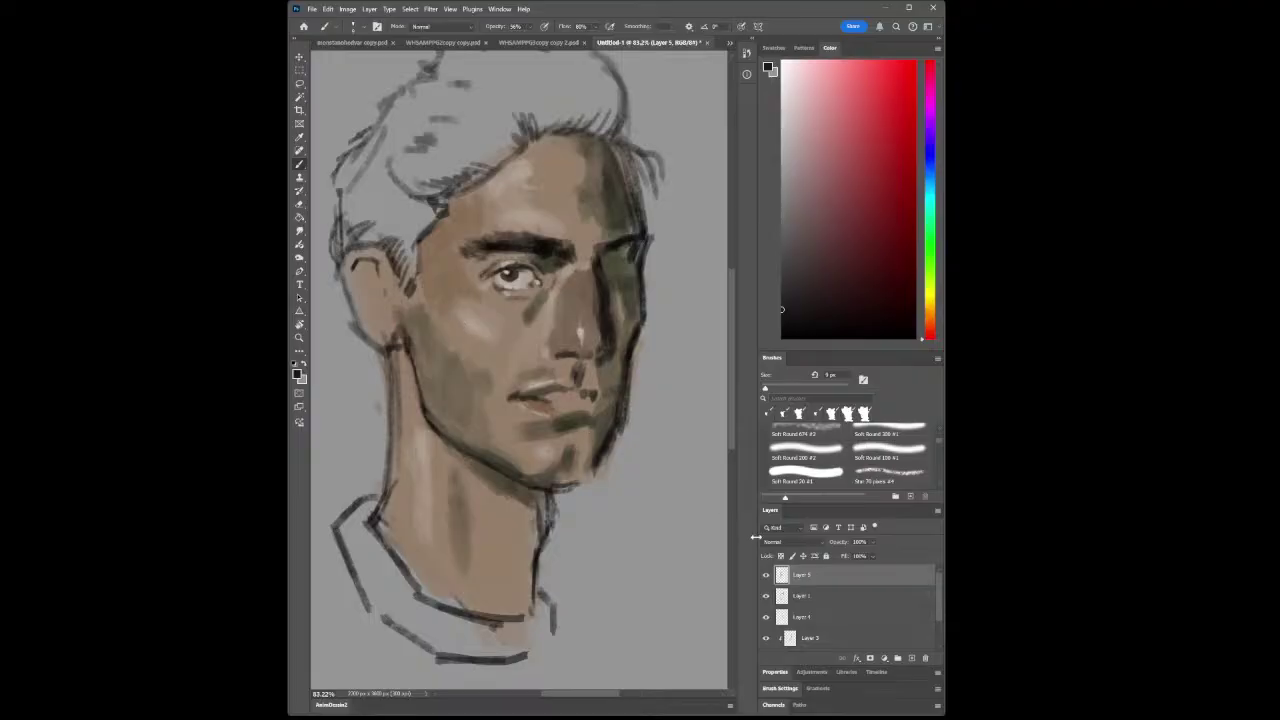
scroll(818, 625, down, 2)
click(825, 620)
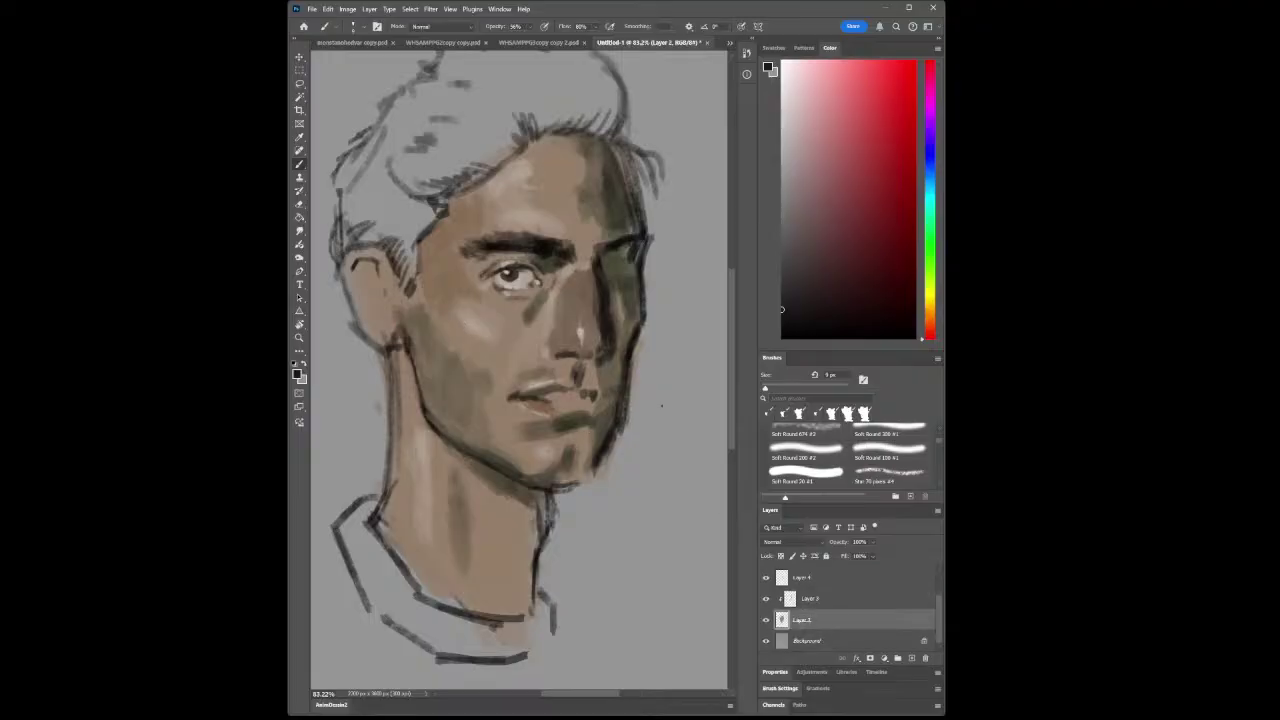
Enlarge the brush to 125 px and block in the near-black hair at the temple above the ear
scroll(428, 303, up, 3)
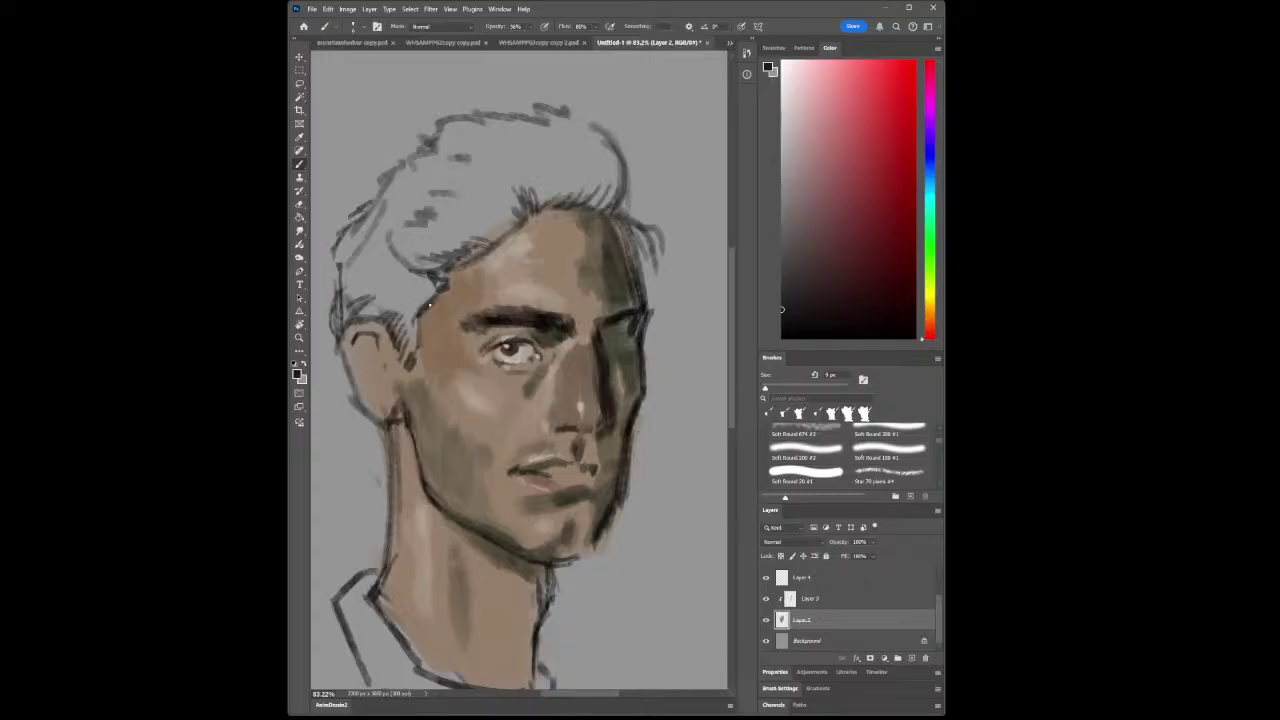
key(bracketright)
key(bracketright)
key(bracketright)
key(bracketright)
key(bracketright)
key(bracketright)
key(bracketright)
key(bracketright)
key(bracketright)
key(bracketright)
key(bracketright)
key(bracketright)
key(bracketright)
click(405, 330)
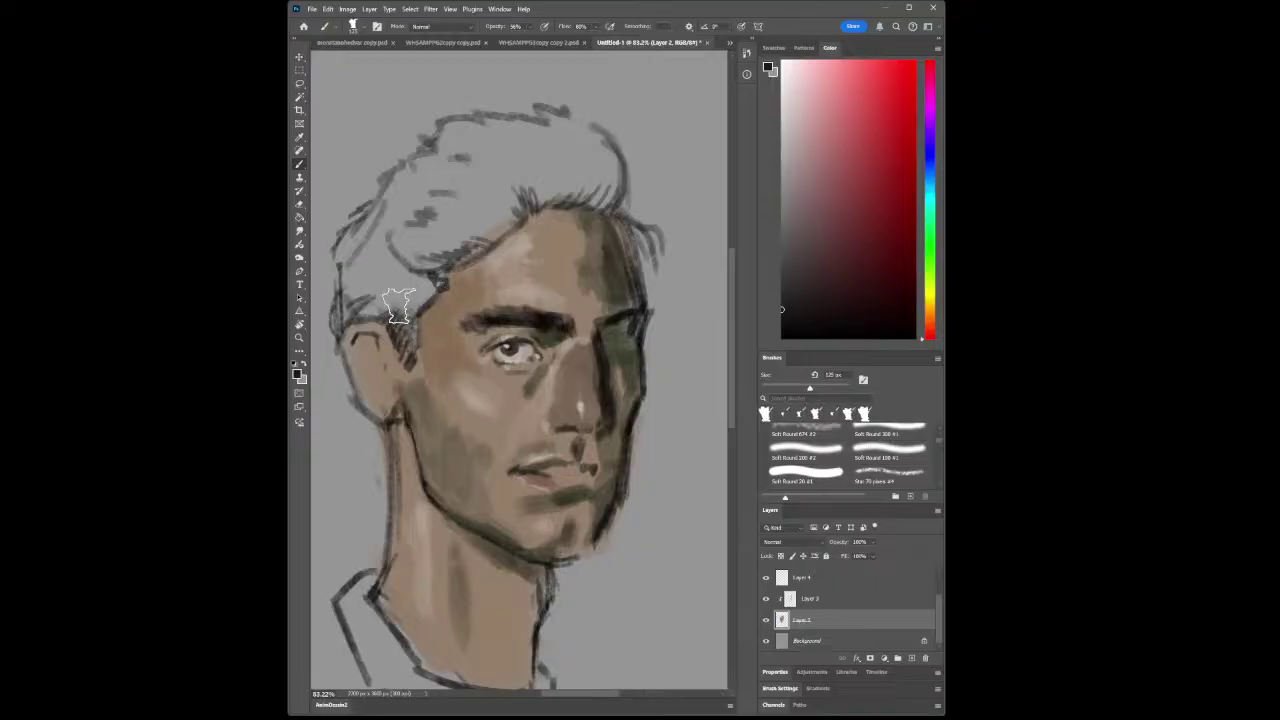
mouse_move(402, 334)
mouse_down()
mouse_move(387, 293)
mouse_move(431, 277)
mouse_move(400, 273)
mouse_move(406, 259)
mouse_move(440, 292)
mouse_up()
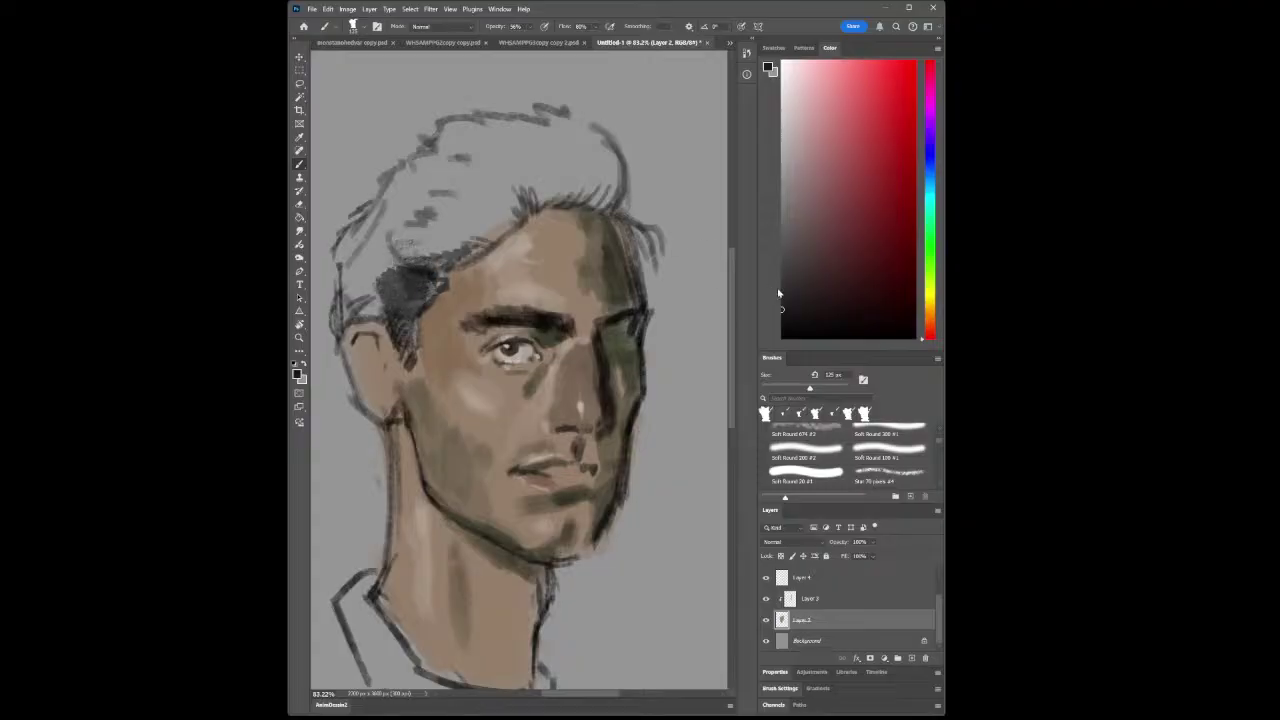
Lighten the hair colour slightly to dark grey and fill the front hairline and the top of the hair
drag(781, 275, 781, 296)
mouse_move(405, 235)
mouse_down()
mouse_move(430, 245)
mouse_move(457, 234)
mouse_move(445, 210)
mouse_move(491, 206)
mouse_move(466, 180)
mouse_move(517, 191)
mouse_move(494, 206)
mouse_move(540, 150)
mouse_move(549, 178)
mouse_move(537, 189)
mouse_move(561, 177)
mouse_move(543, 200)
mouse_up()
click(299, 337)
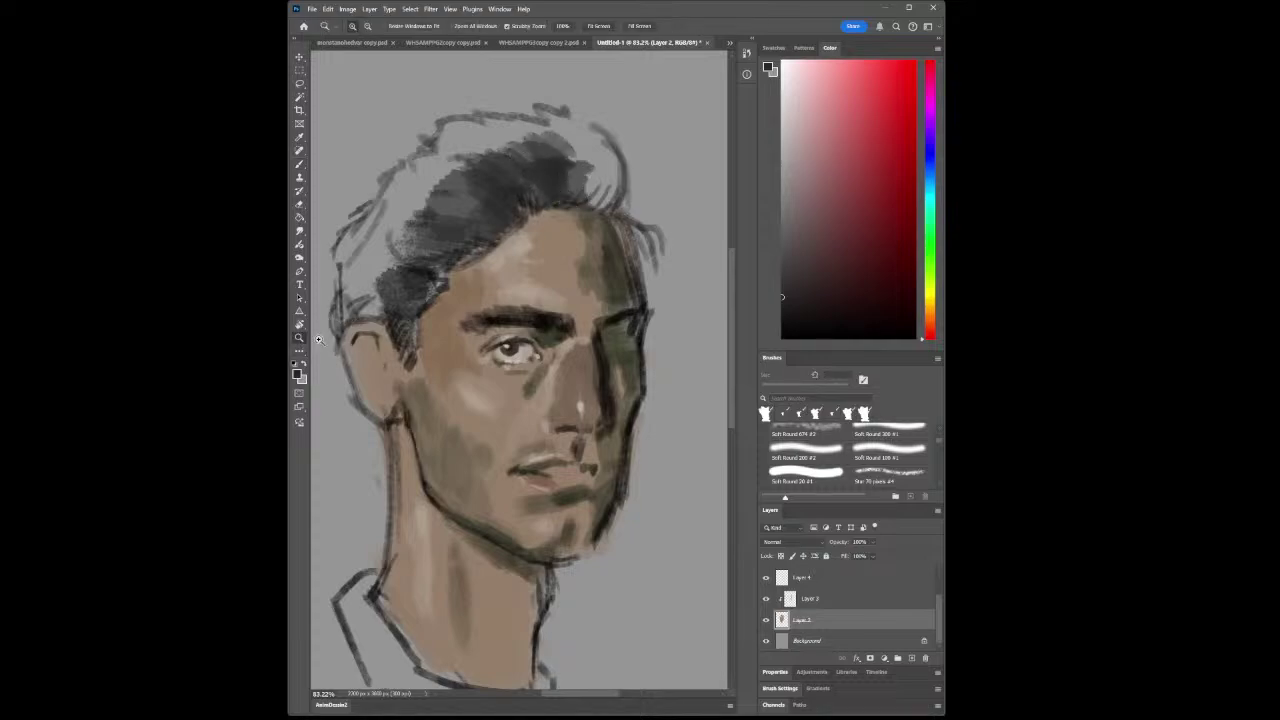
mouse_move(492, 331)
mouse_down()
mouse_move(420, 330)
mouse_move(450, 332)
mouse_move(496, 369)
mouse_up()
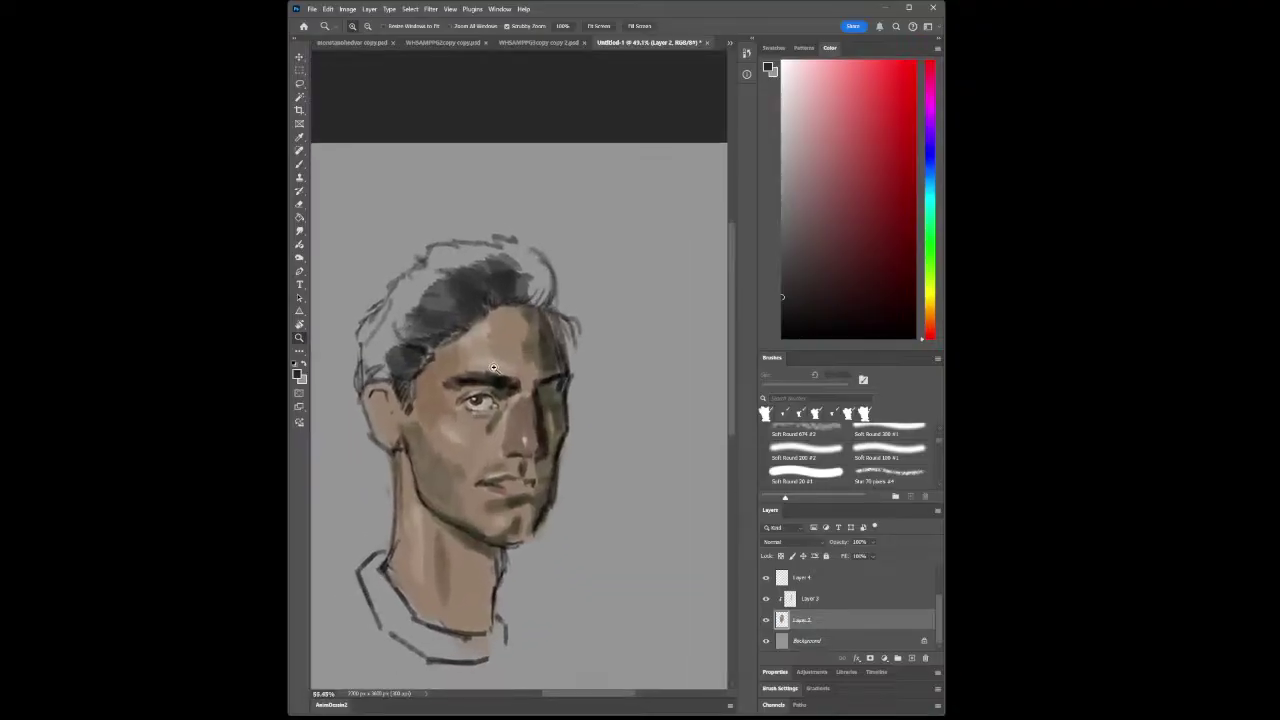
click(299, 164)
mouse_move(508, 263)
mouse_down()
mouse_move(543, 283)
mouse_move(502, 256)
mouse_move(466, 260)
mouse_move(390, 304)
mouse_move(439, 282)
mouse_move(437, 259)
mouse_move(467, 254)
mouse_move(491, 294)
mouse_move(482, 330)
mouse_up()
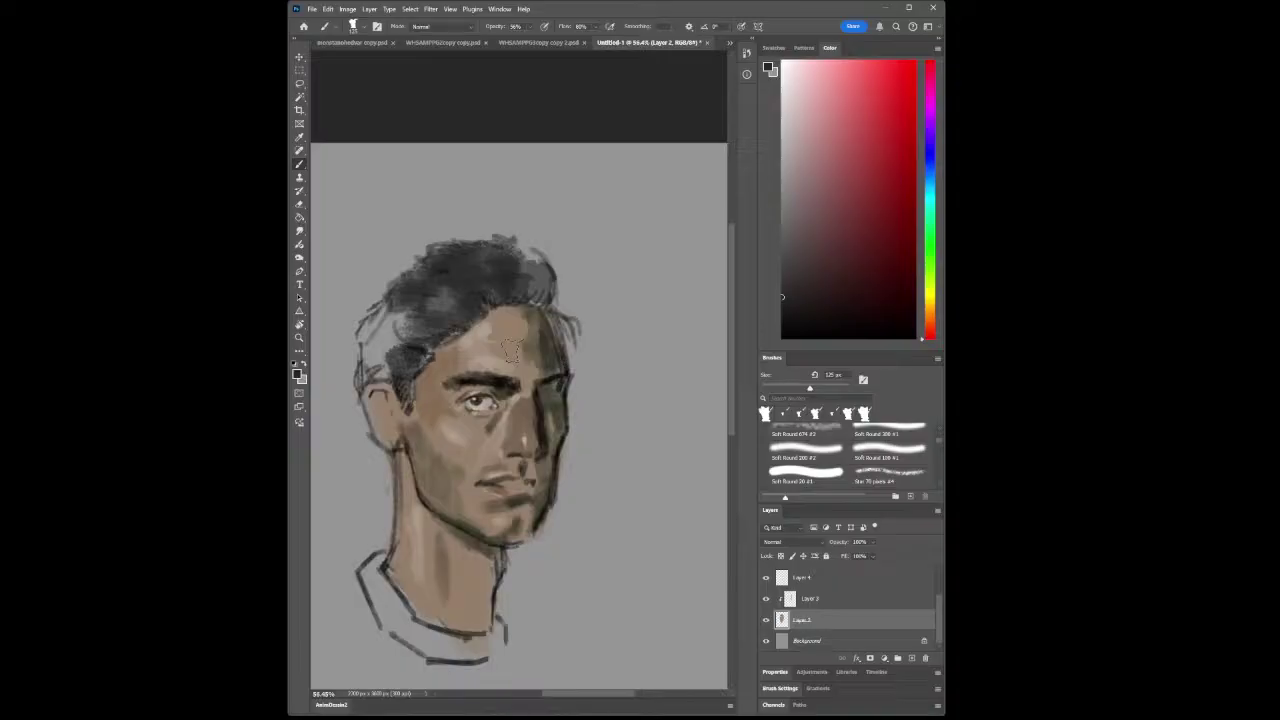
Reduce the brush to 90 px and fill the remaining hair at the back, side and front quiff
key(bracketleft)
key(bracketleft)
mouse_move(370, 364)
mouse_down()
mouse_move(381, 315)
mouse_move(369, 324)
mouse_move(376, 355)
mouse_move(388, 350)
mouse_move(404, 317)
mouse_move(431, 417)
mouse_move(362, 372)
mouse_move(372, 392)
mouse_move(443, 355)
mouse_move(460, 299)
mouse_move(518, 280)
mouse_up()
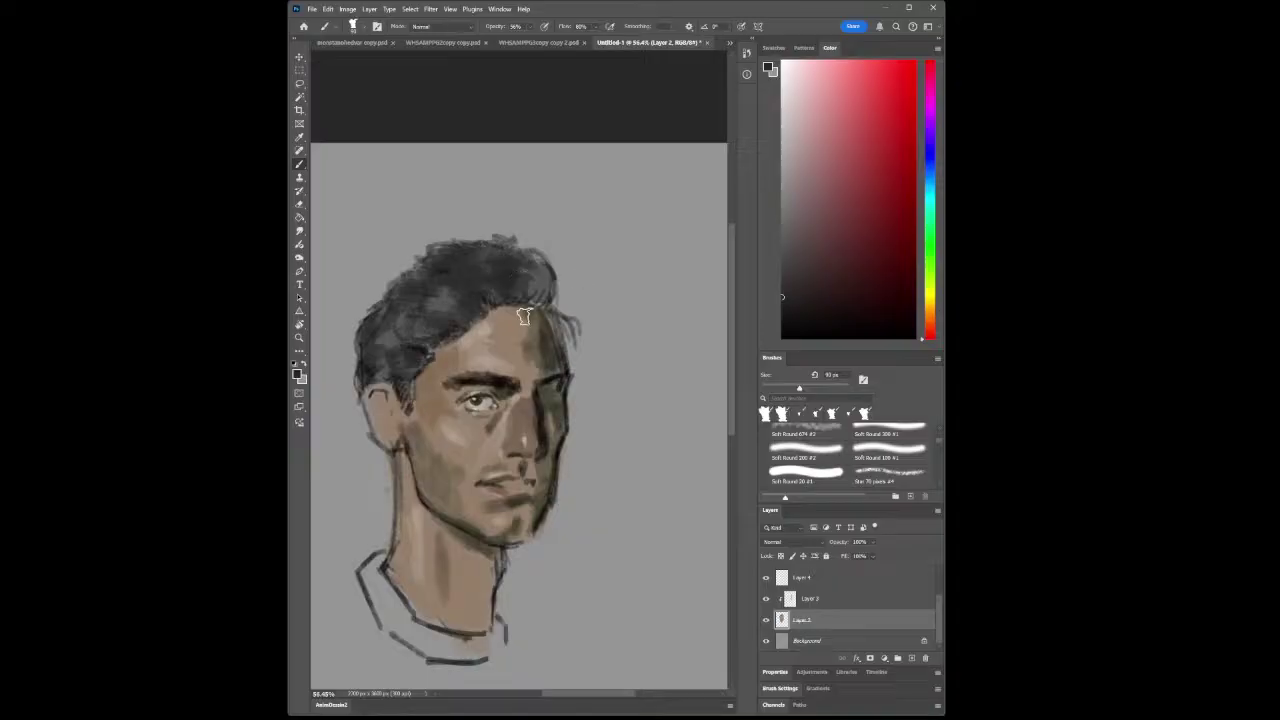
Sample the hair's dark tone, deepen it to a reddish near-black, and paint shadow along the front hairline
click(299, 137)
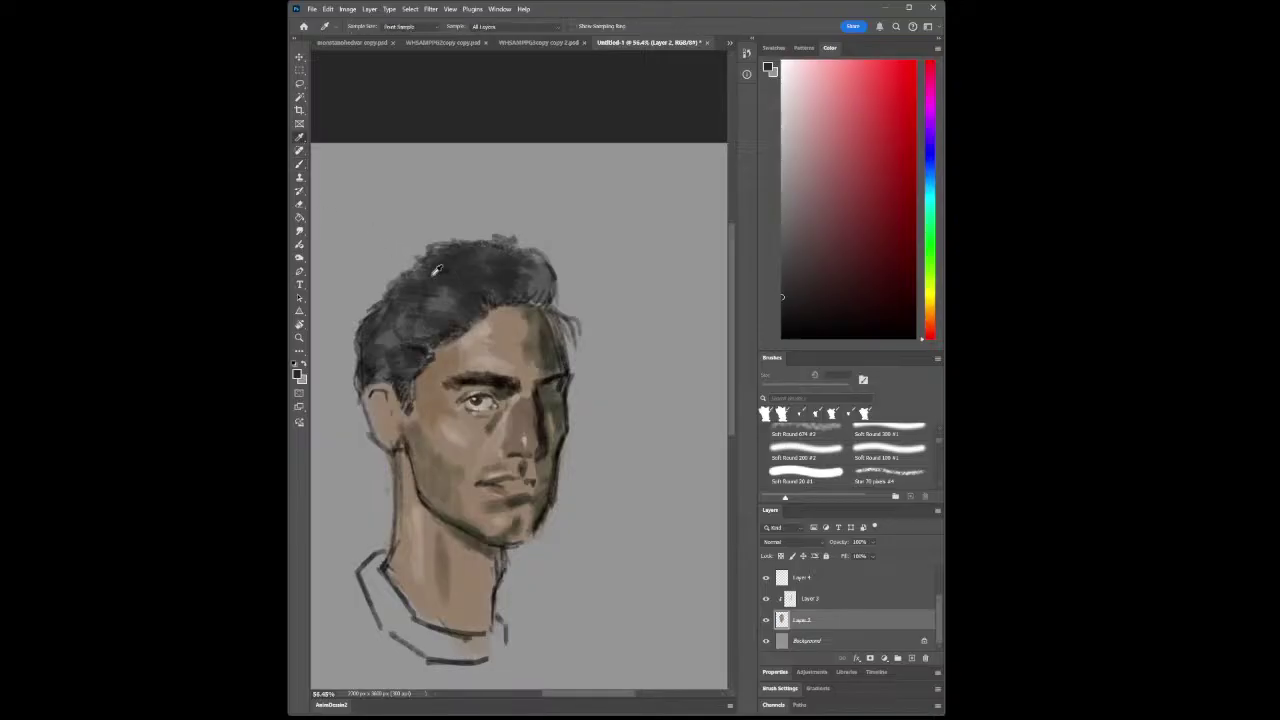
click(475, 300)
drag(783, 290, 806, 315)
click(299, 164)
mouse_move(466, 320)
mouse_down()
mouse_move(466, 294)
mouse_move(491, 294)
mouse_move(477, 310)
mouse_move(409, 303)
mouse_move(429, 329)
mouse_move(442, 320)
mouse_up()
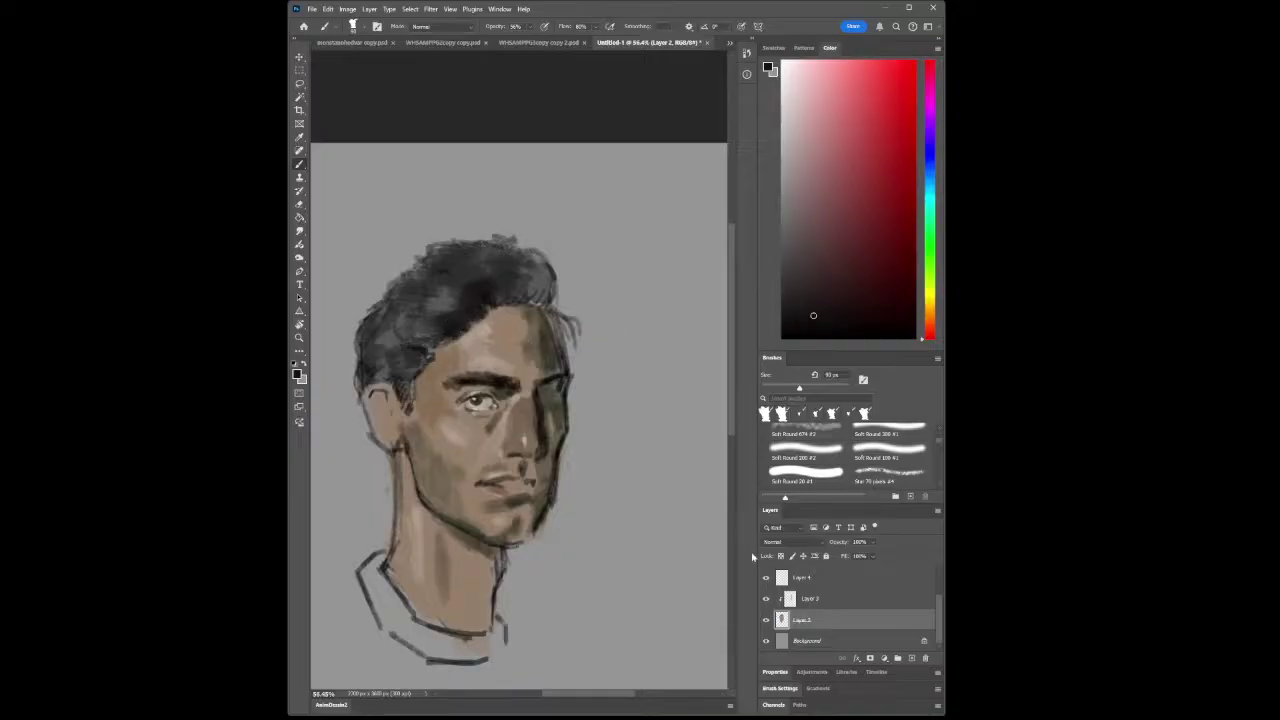
Shade the hairline and upper hair with darker strands on Layer 3, the clipped Multiply layer
click(806, 600)
mouse_move(466, 325)
mouse_down()
mouse_move(488, 291)
mouse_move(512, 313)
mouse_up()
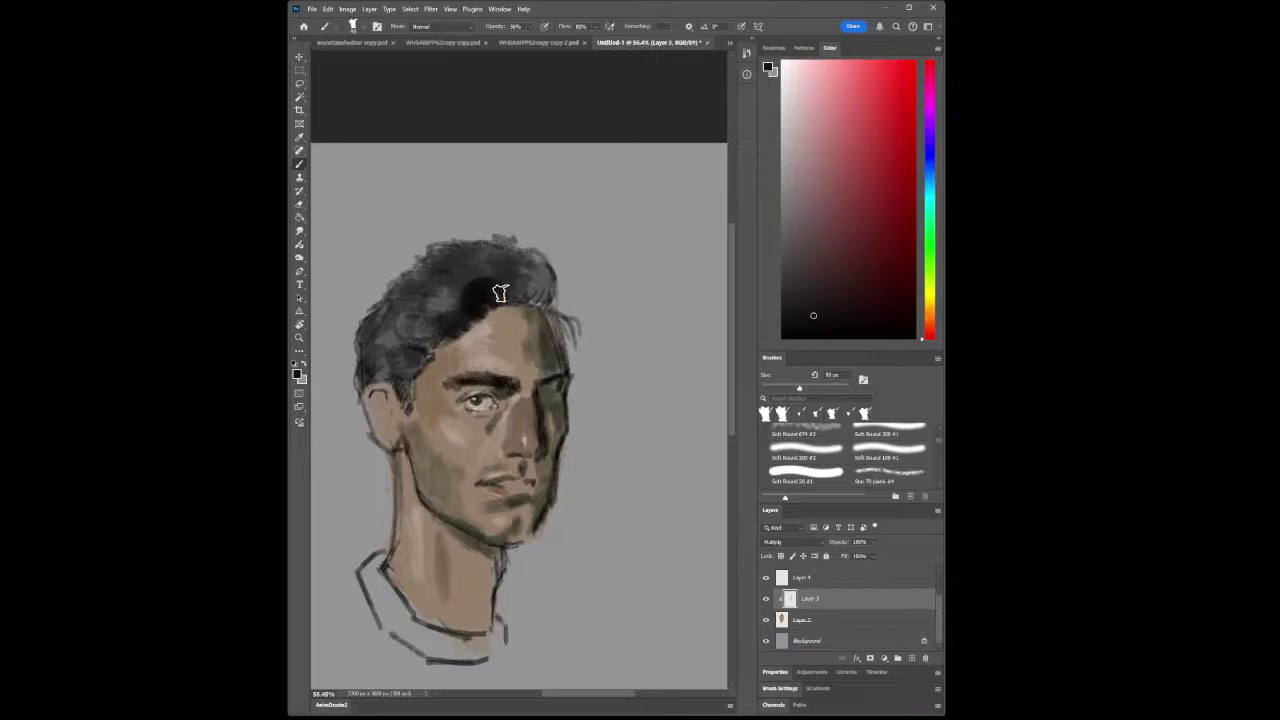
mouse_move(414, 287)
mouse_down()
mouse_move(459, 282)
mouse_move(450, 268)
mouse_move(492, 270)
mouse_move(534, 291)
mouse_up()
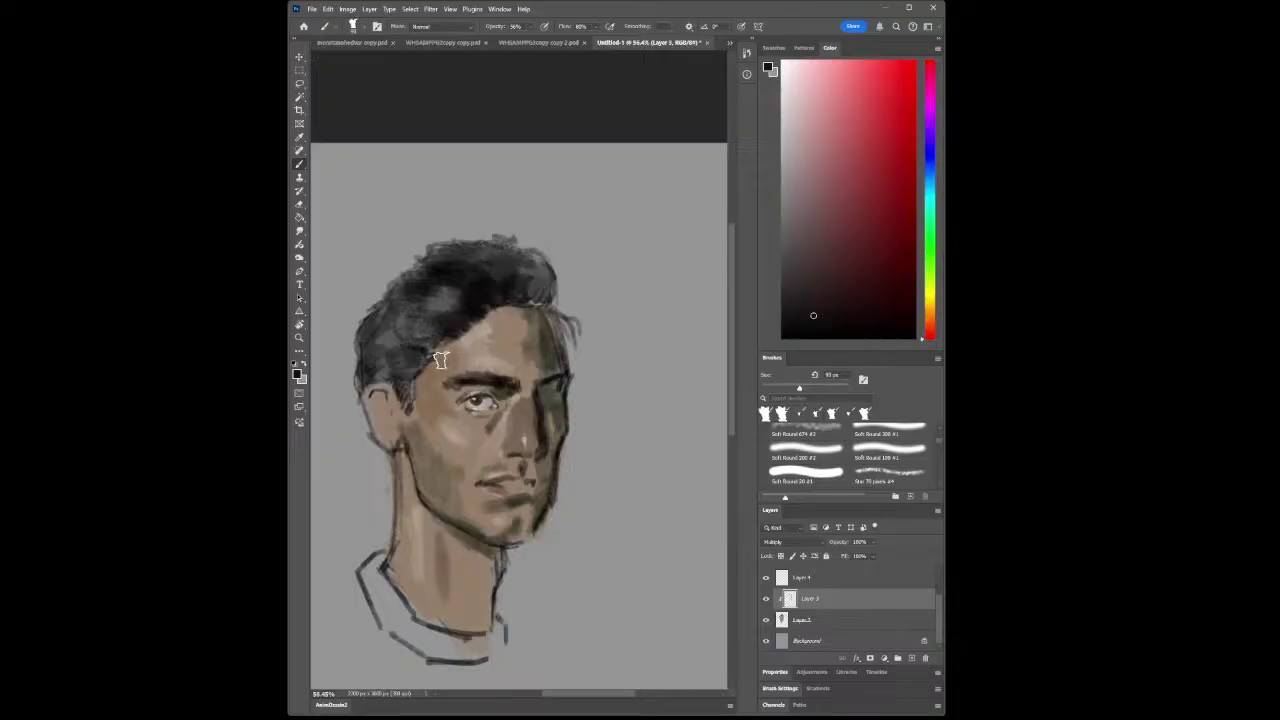
Reduce the brush to 45 px and darken the hair edge along the temple on the Multiply layer
key(bracketleft)
key(bracketleft)
key(bracketleft)
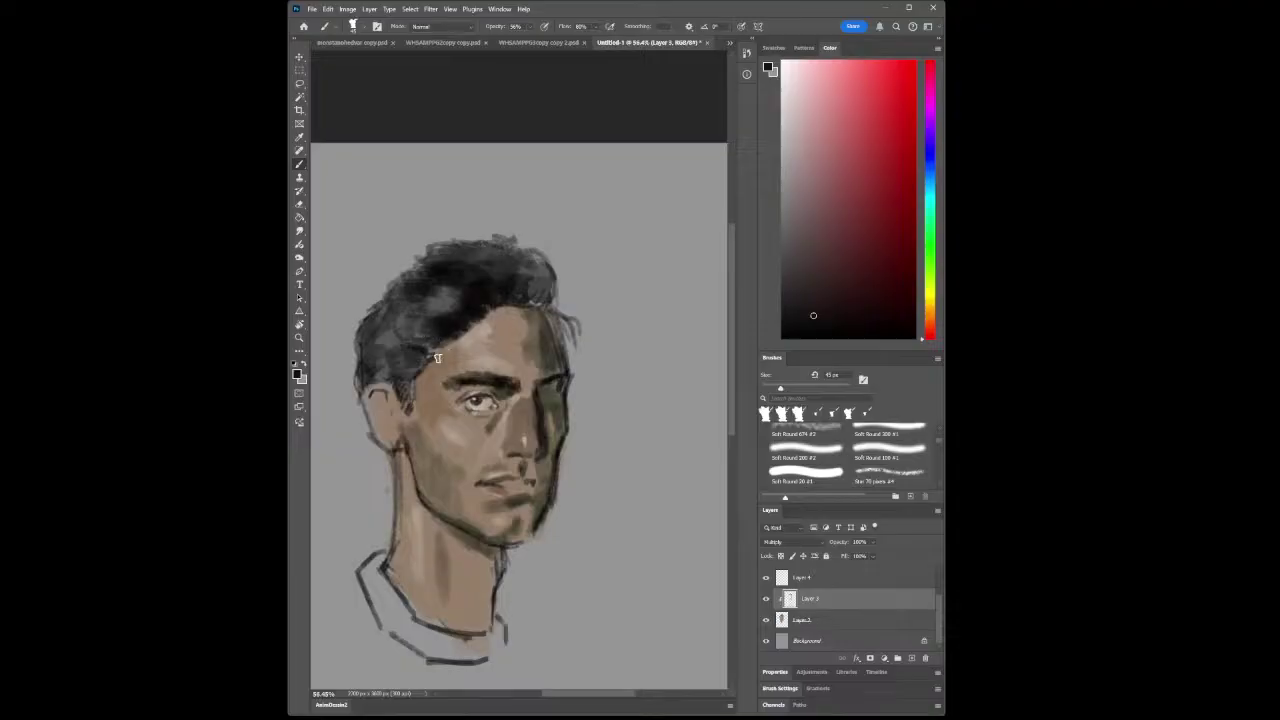
key(bracketright)
key(bracketright)
key(bracketleft)
Make Layer 5 active, sample the skin tone beside the temple, and paint it along the hairline
click(812, 580)
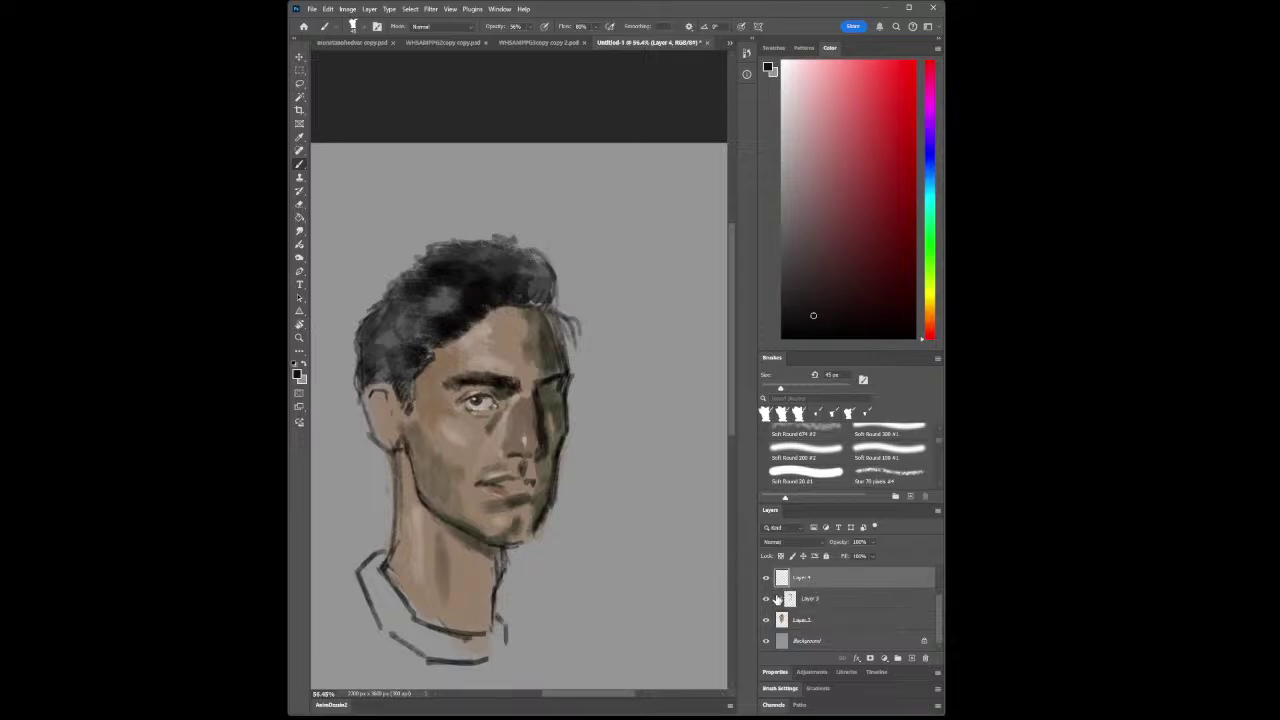
scroll(772, 595, up, 2)
click(800, 580)
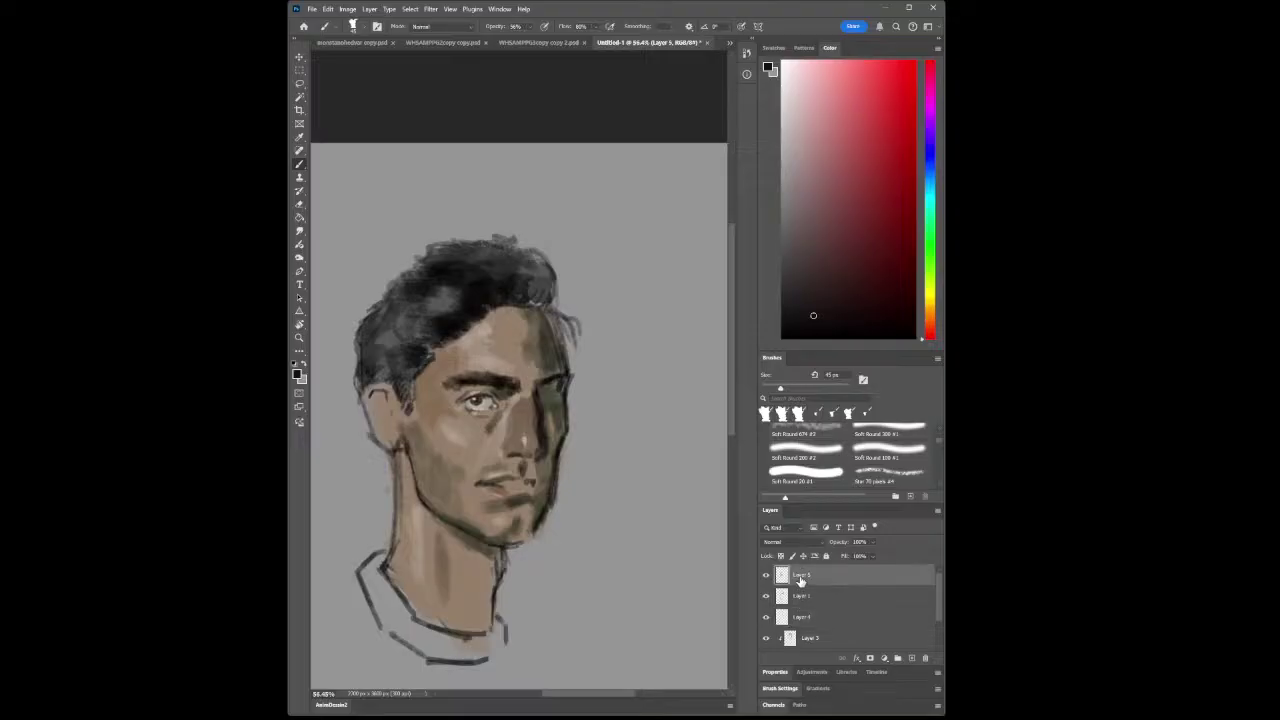
click(299, 137)
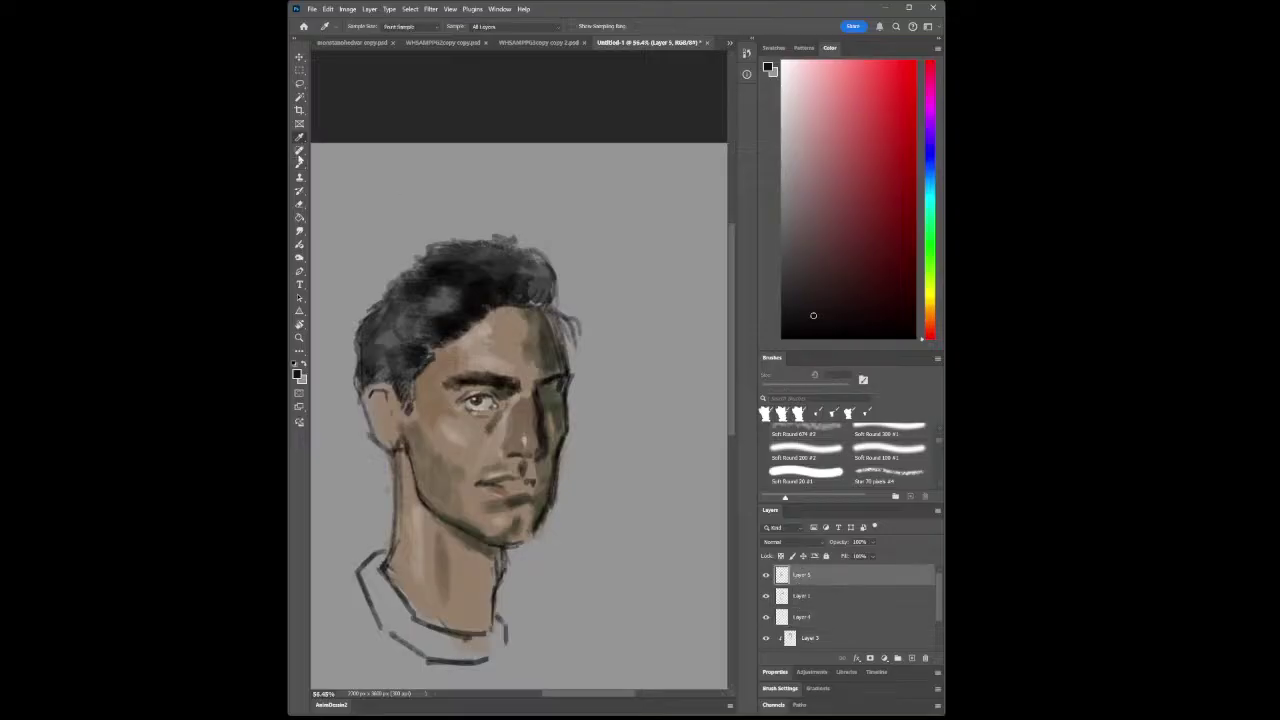
click(441, 372)
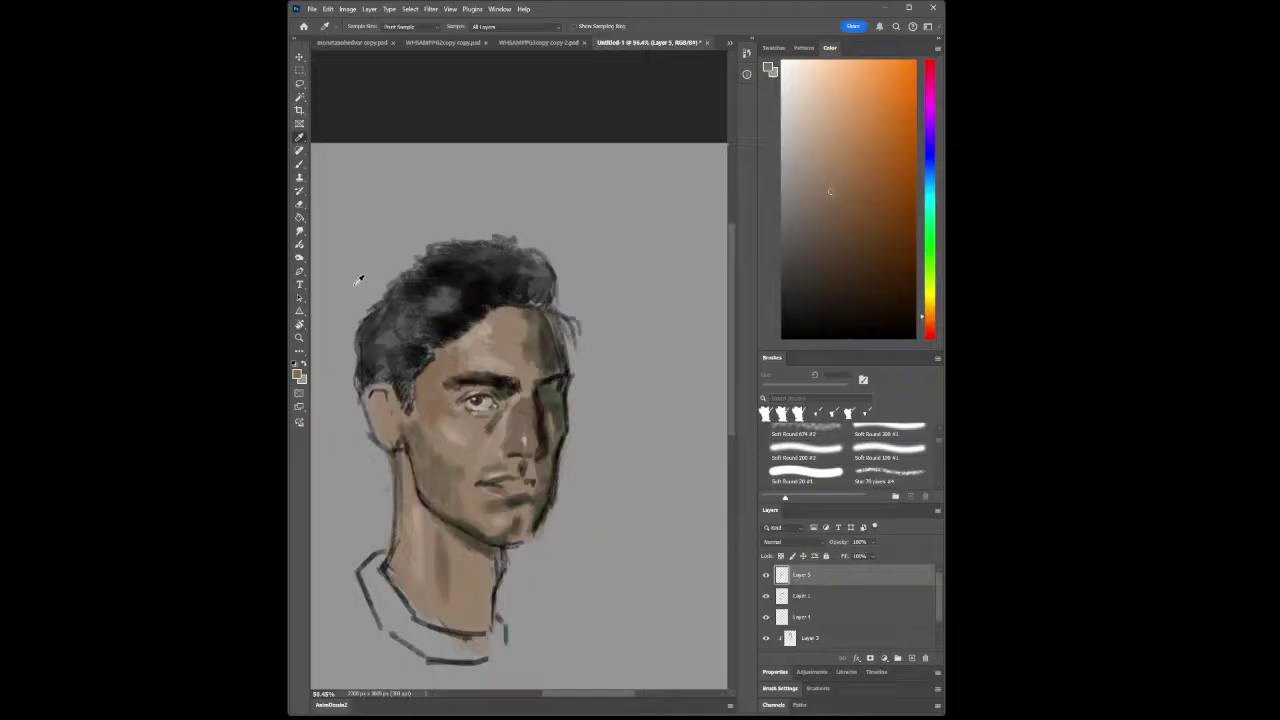
click(299, 165)
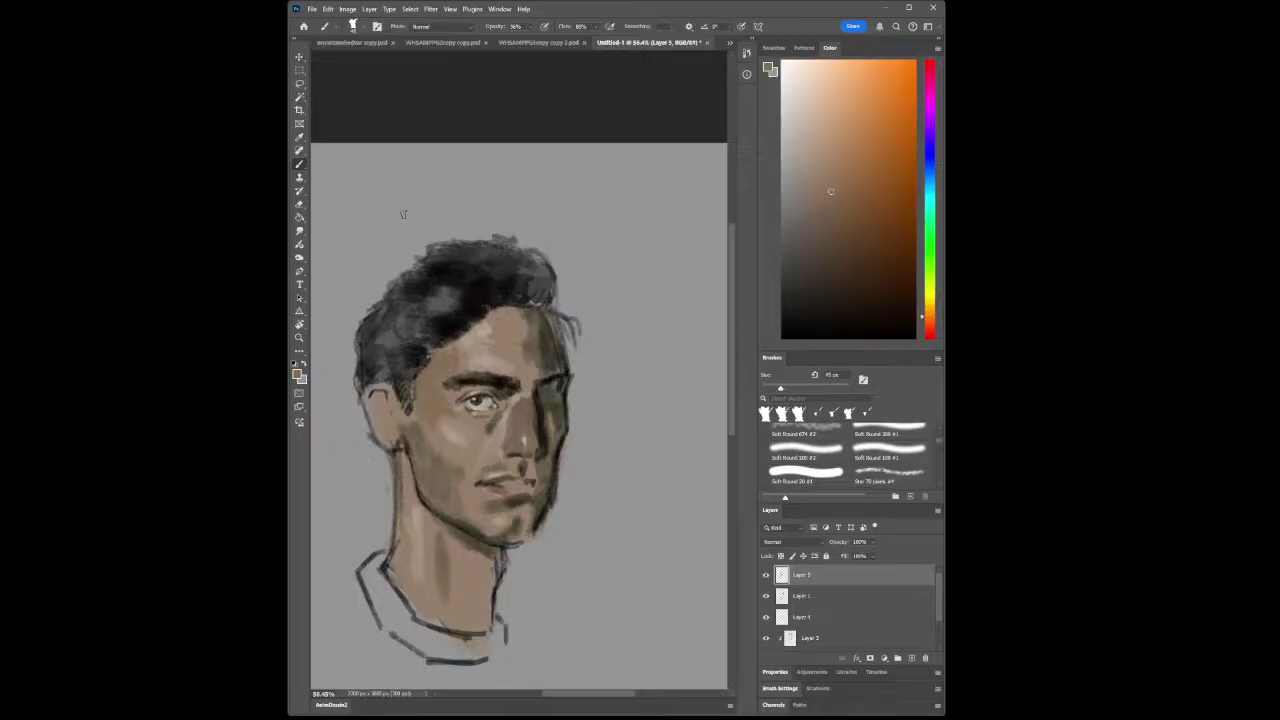
Sample the dark olive shadow at the top of the forehead and blend it along the shadowed hairline
key(i)
click(535, 315)
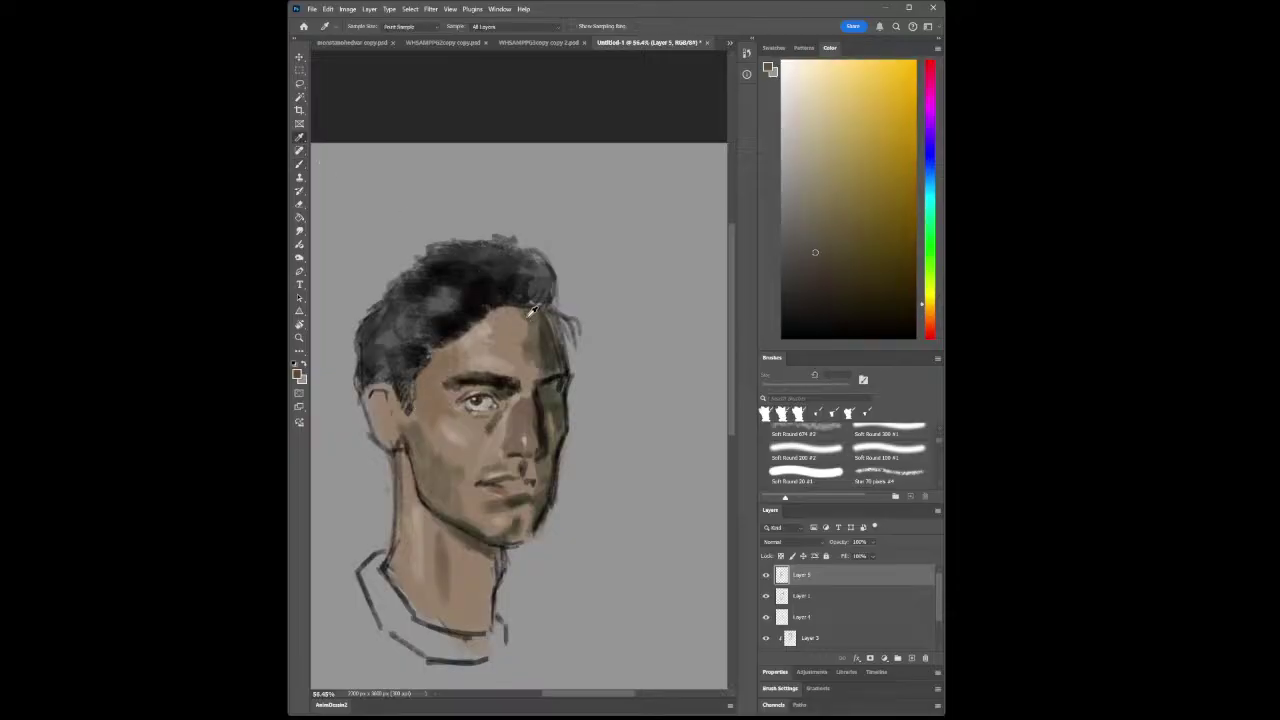
click(299, 163)
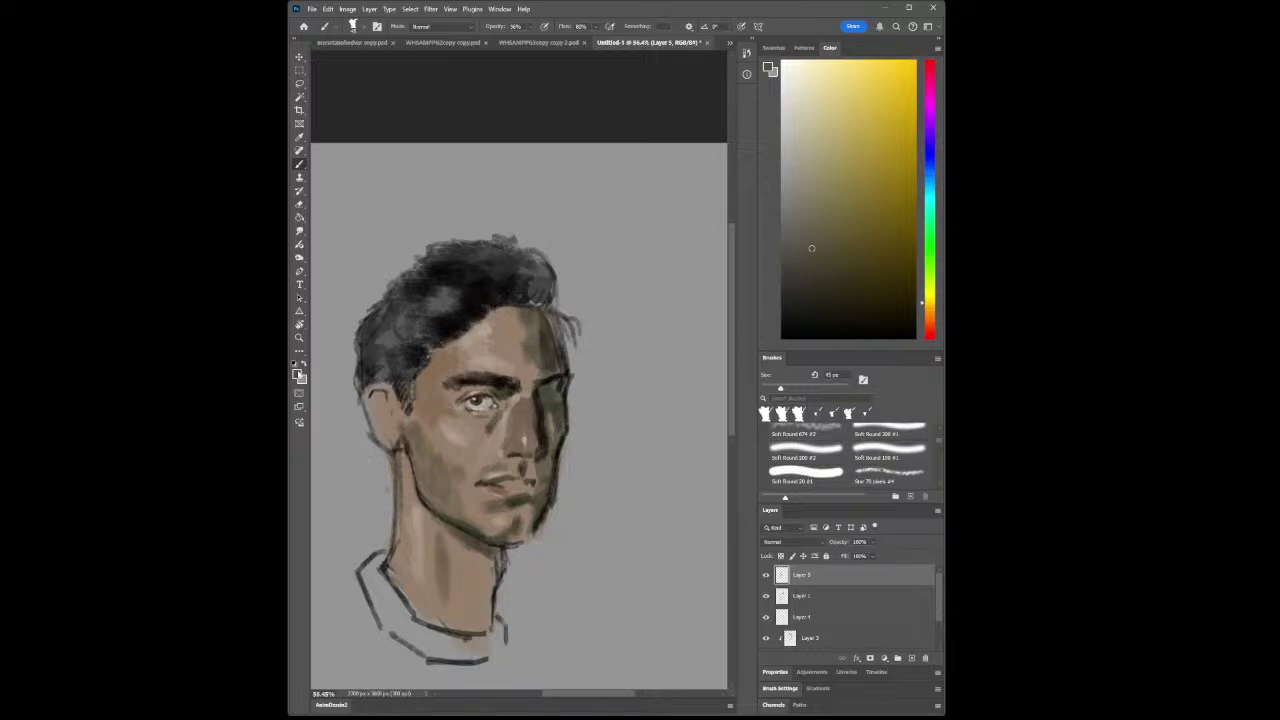
Sample the grey-brown jaw shadow, paint it over the cheek, and shade above the upper lip with a 25 px brush
click(299, 337)
drag(500, 406, 534, 451)
drag(421, 439, 470, 440)
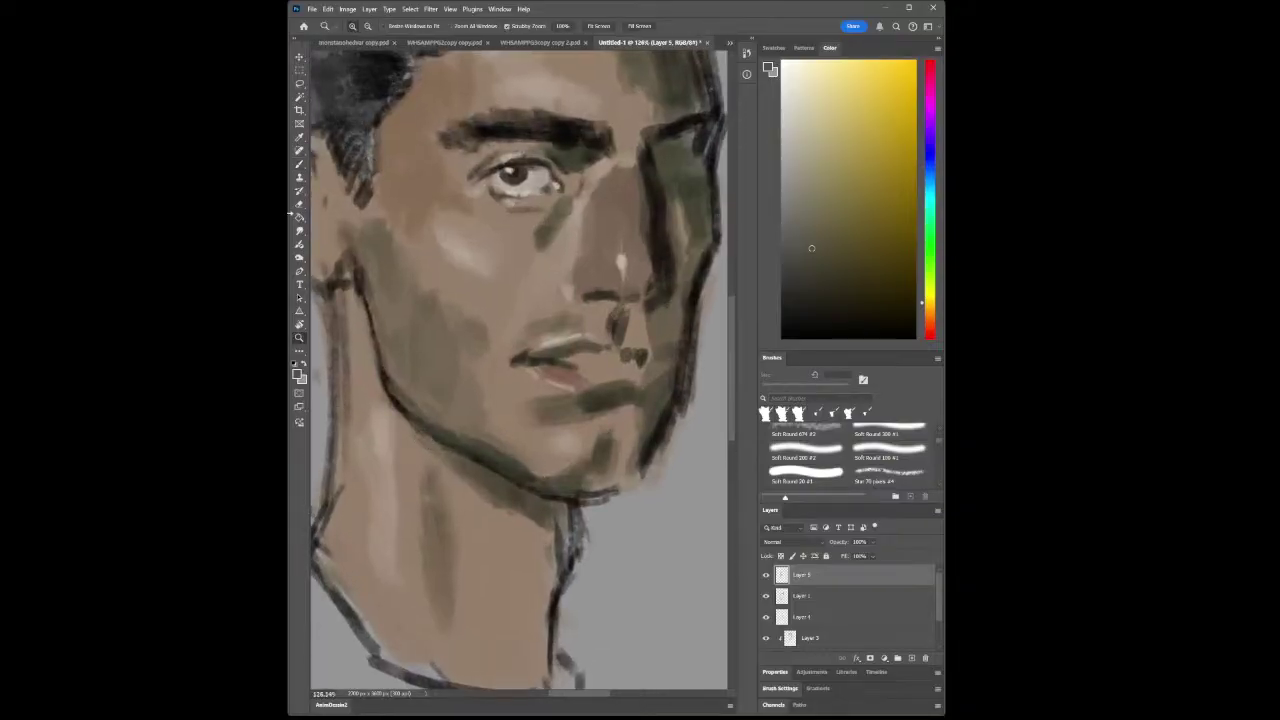
click(299, 137)
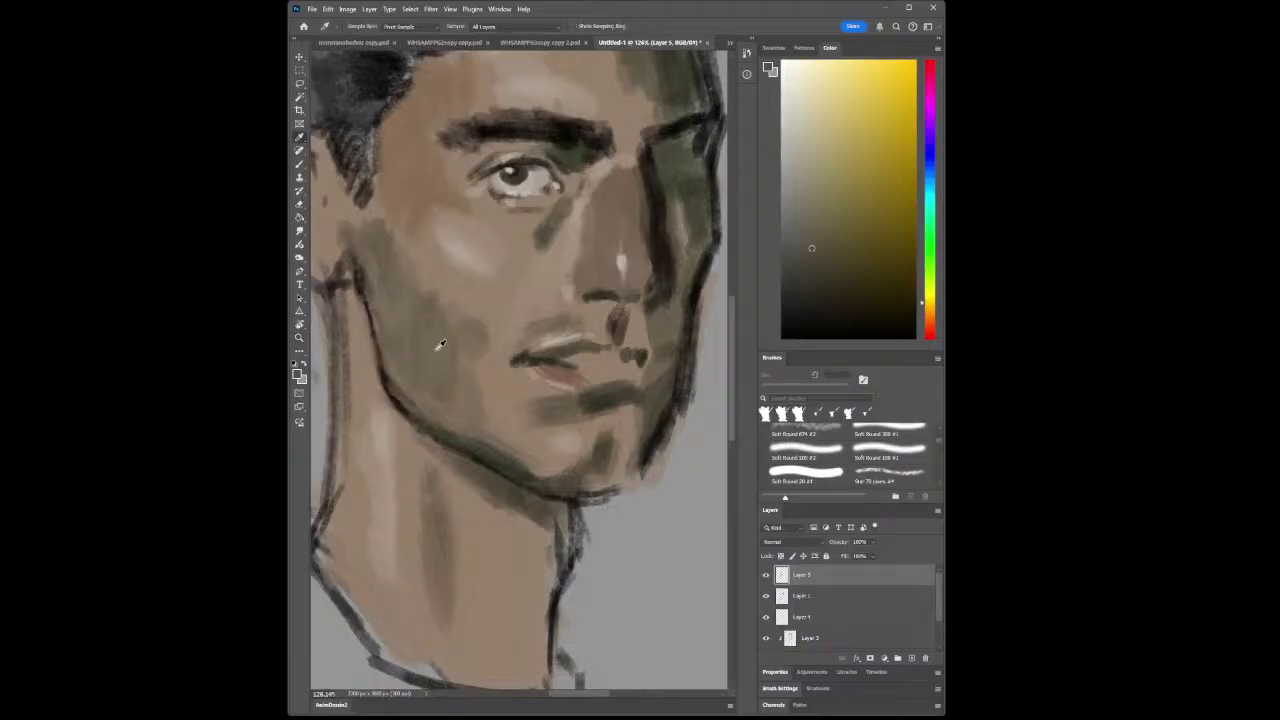
click(380, 245)
click(299, 164)
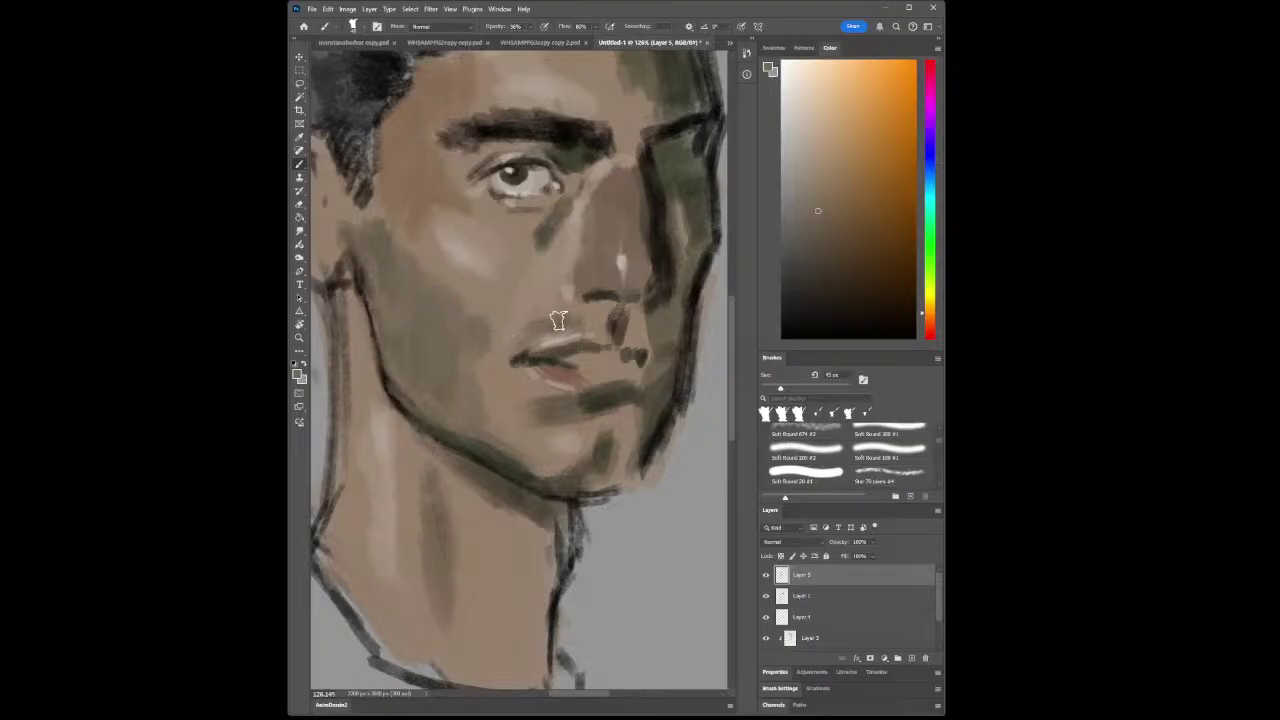
key(bracketleft)
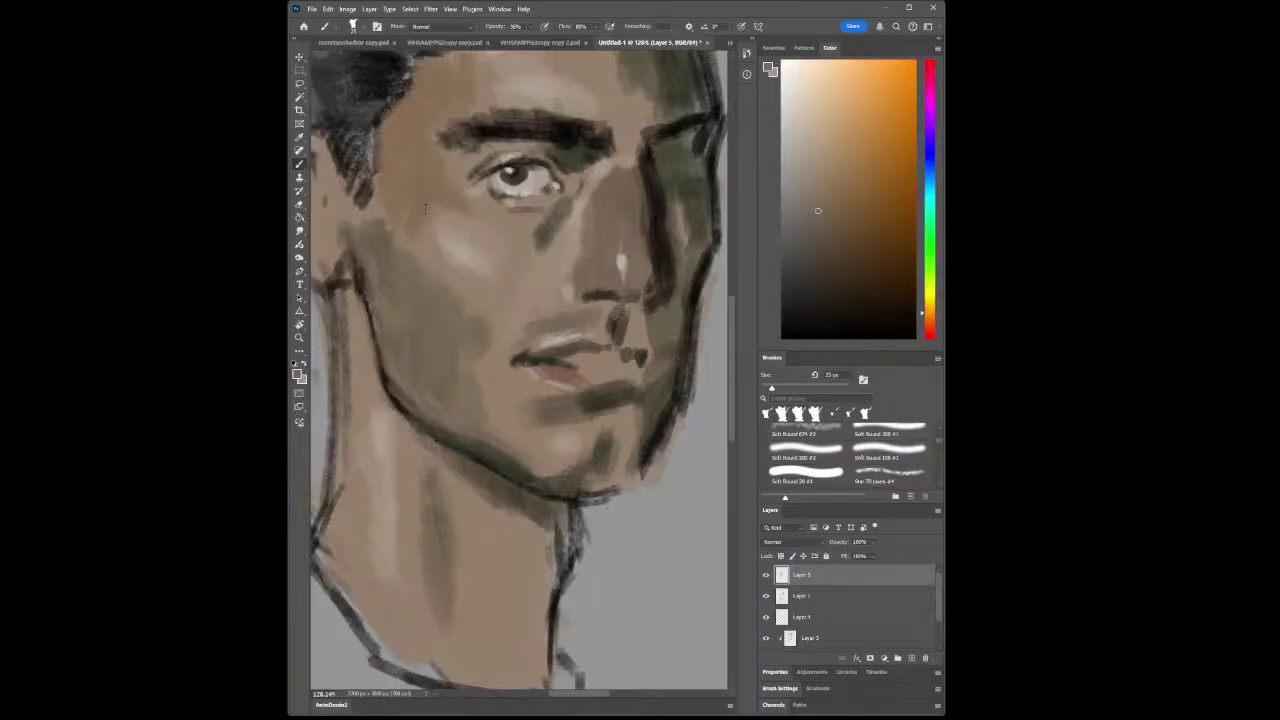
Sample the shadow tone beside the nose and mouth and shade the far side of the upper lip area
click(301, 140)
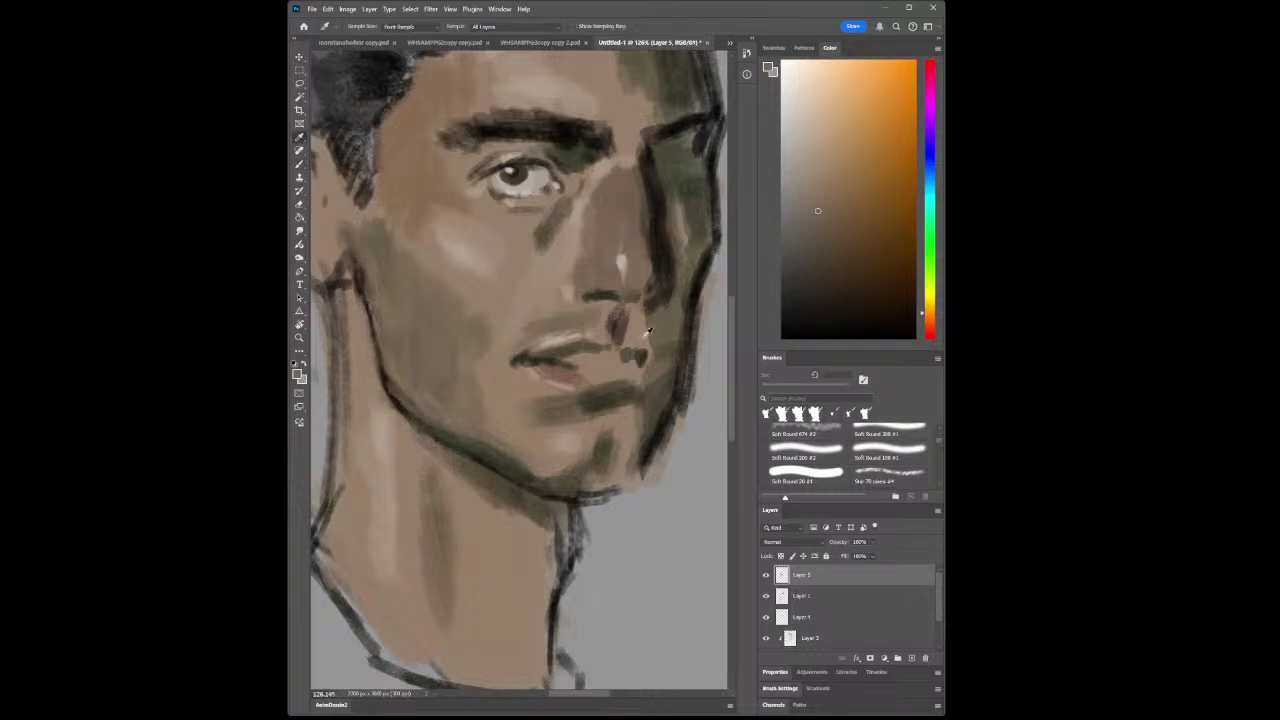
click(652, 336)
click(299, 164)
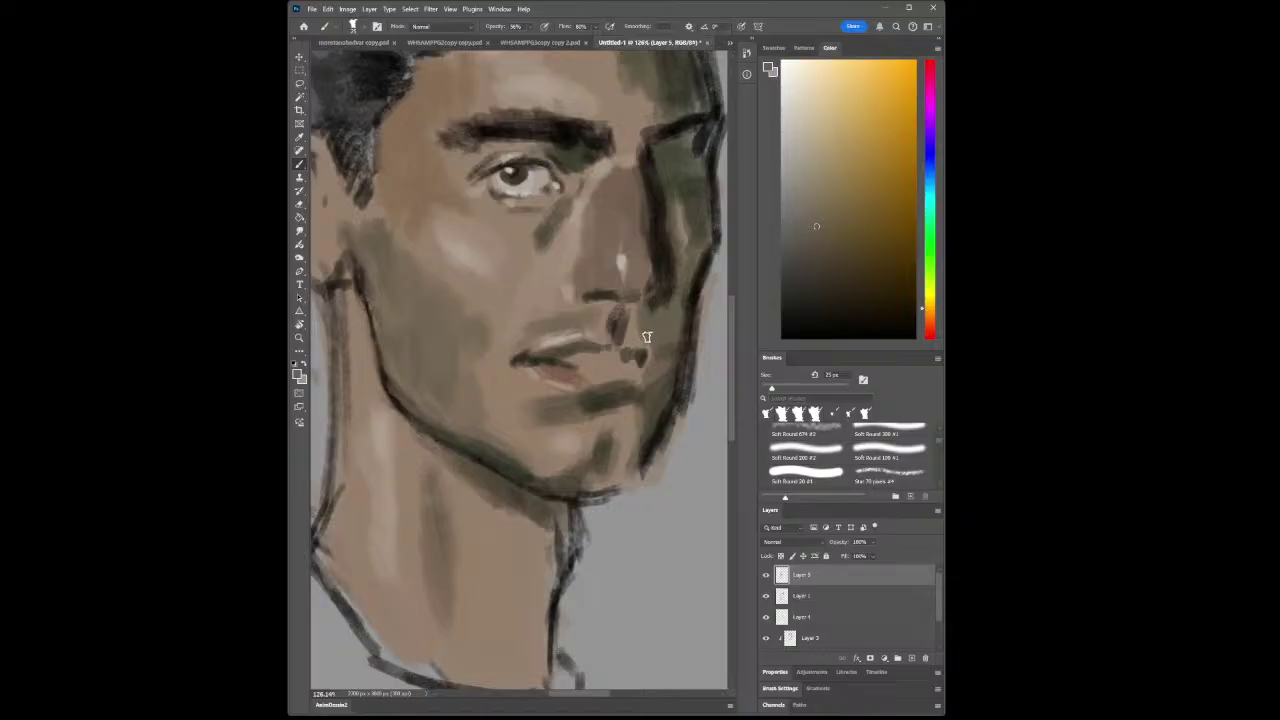
click(299, 336)
mouse_move(525, 449)
mouse_down()
mouse_move(390, 449)
mouse_move(525, 449)
mouse_up()
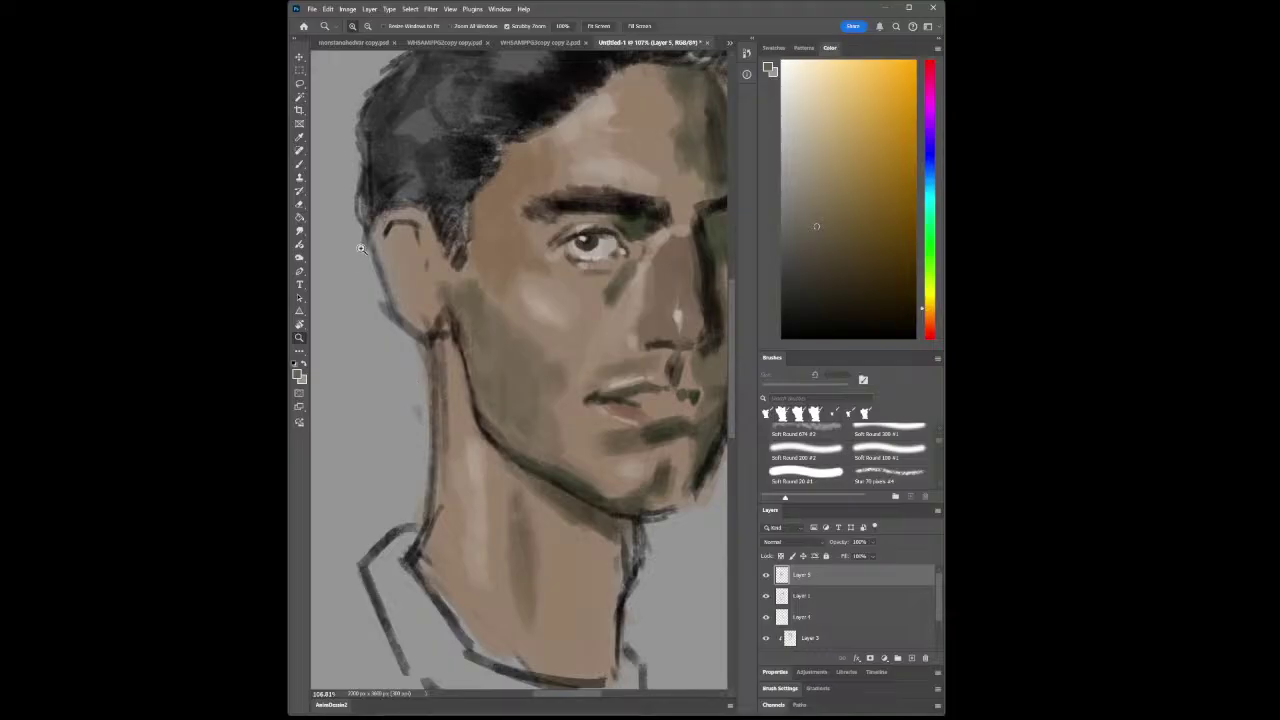
Sample the dark brown shadow beneath the earlobe and paint it down the start of the jawline
key(i)
click(449, 328)
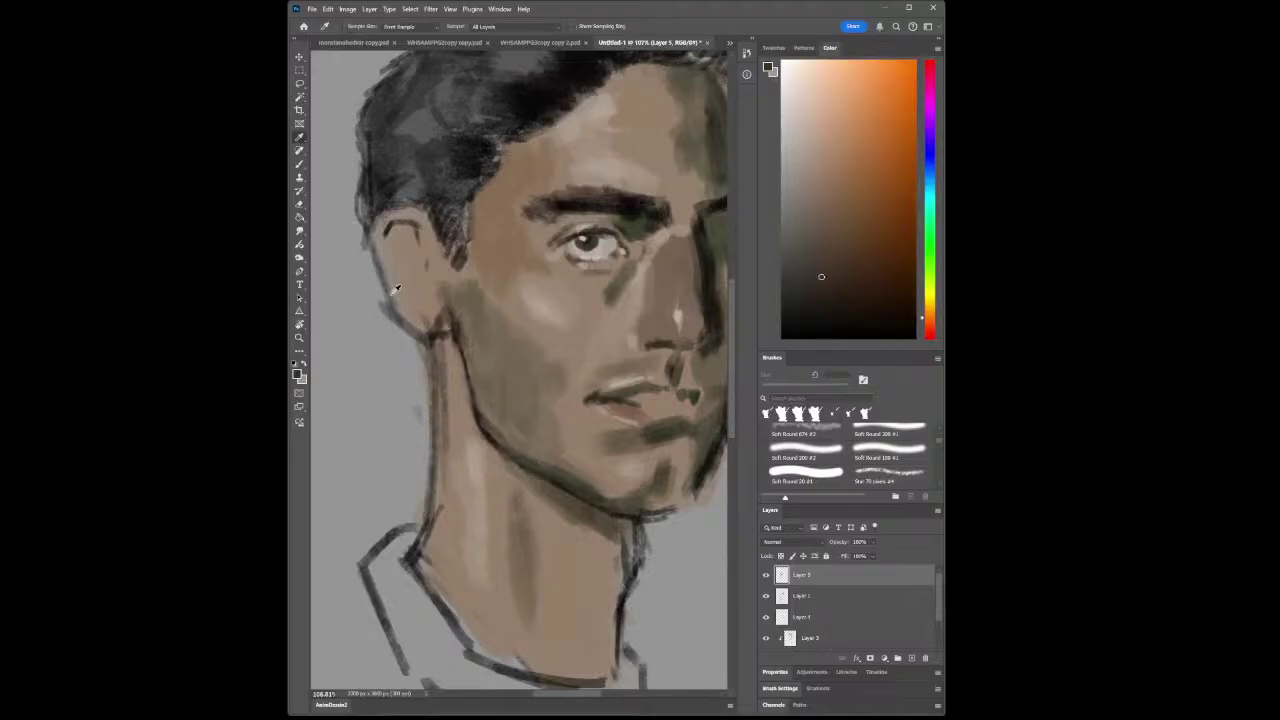
click(299, 164)
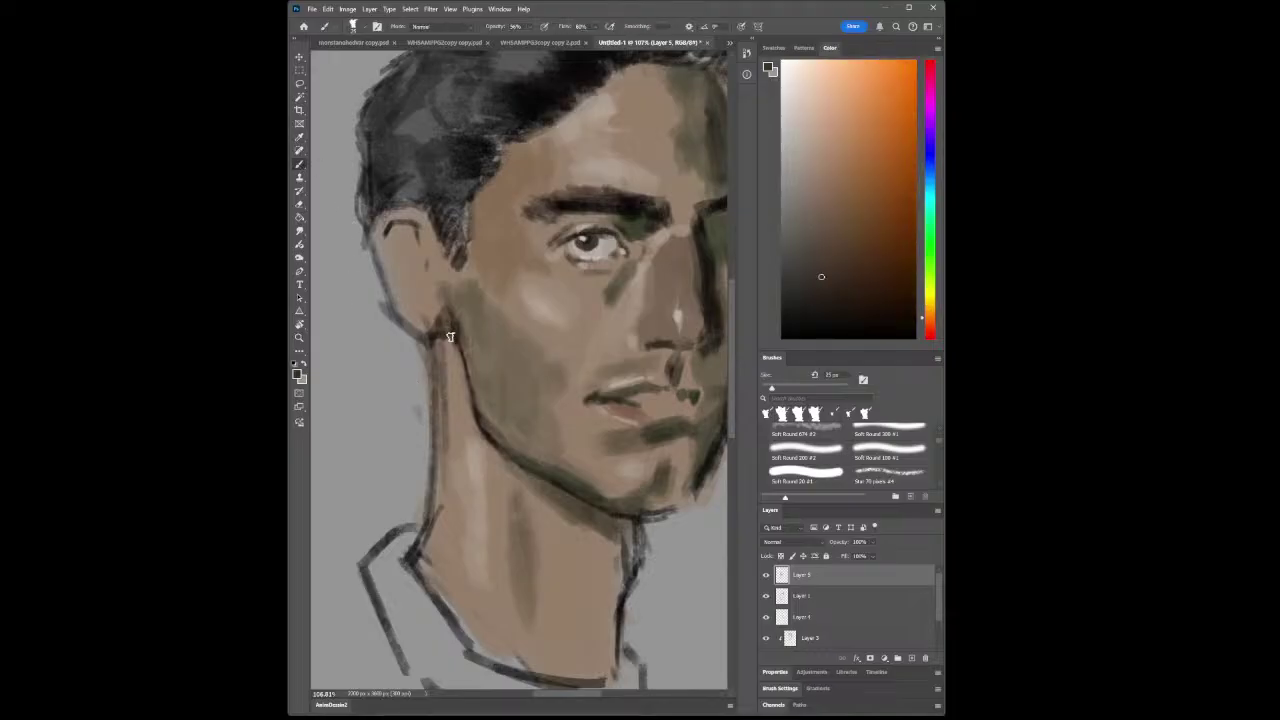
drag(446, 327, 457, 357)
Sample the neck shadow and temple skin tones and paint brown over the dark outline along the back of the neck
click(299, 138)
click(519, 516)
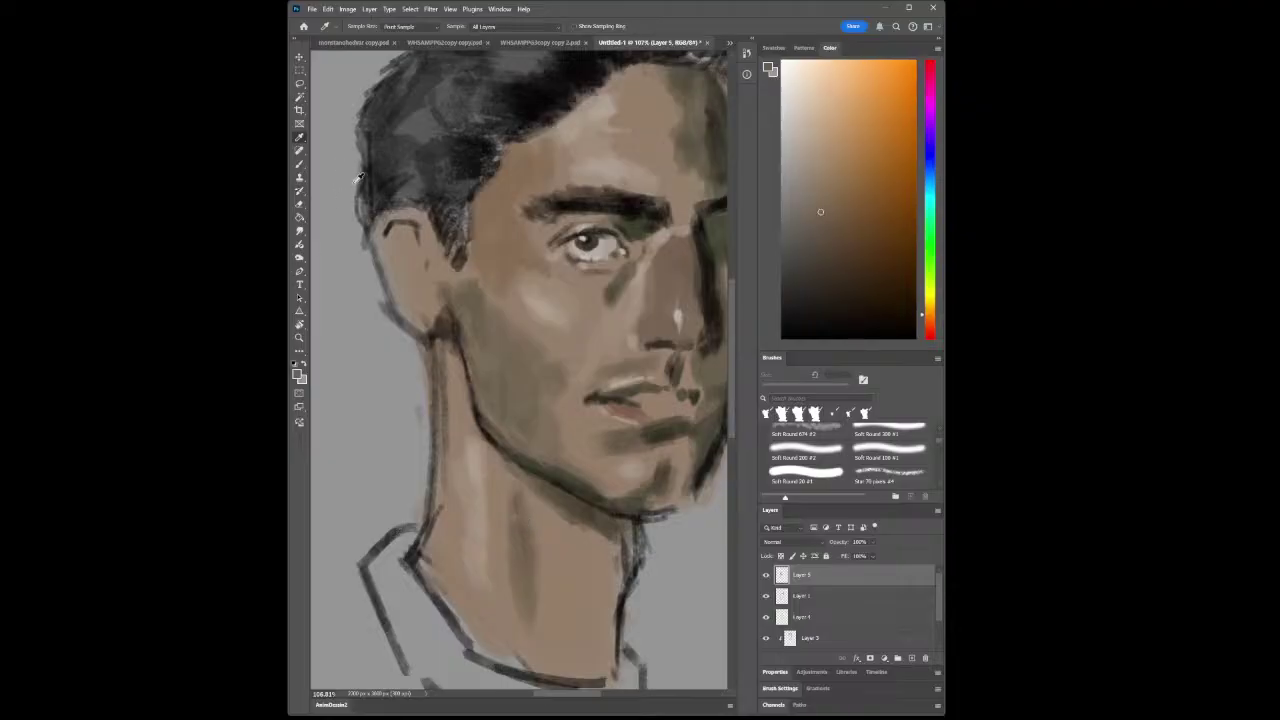
click(532, 251)
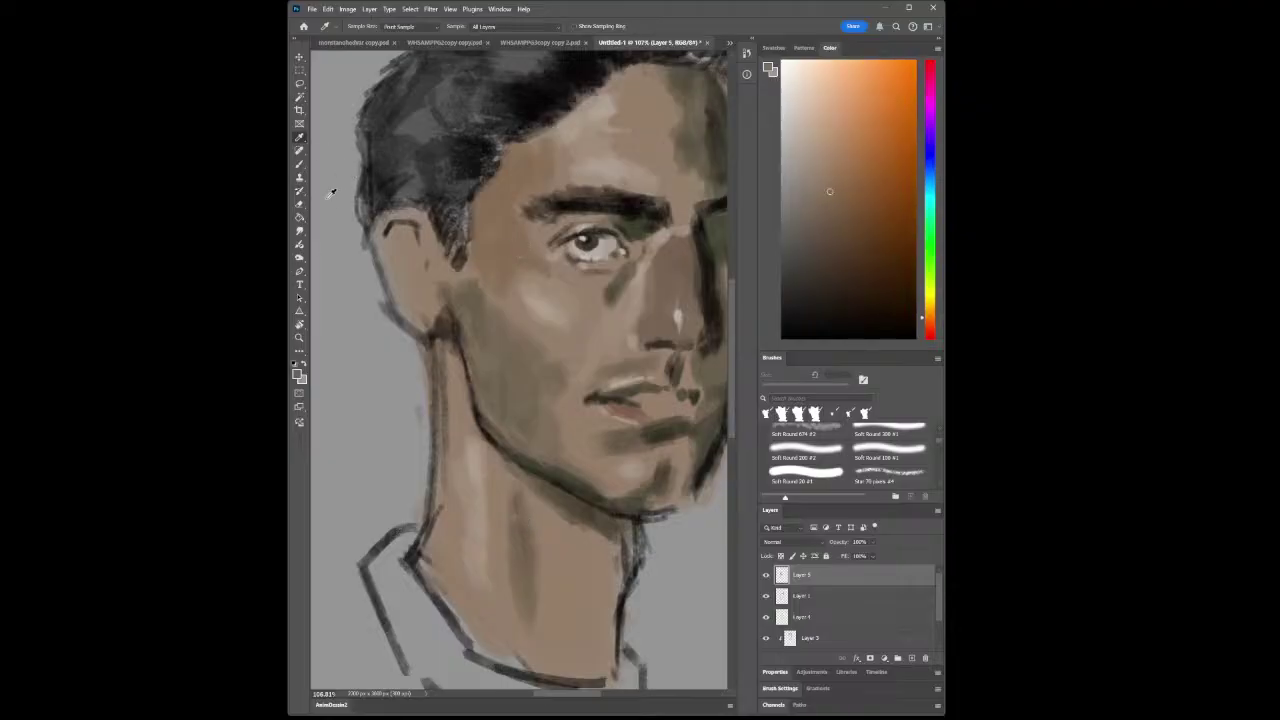
click(300, 165)
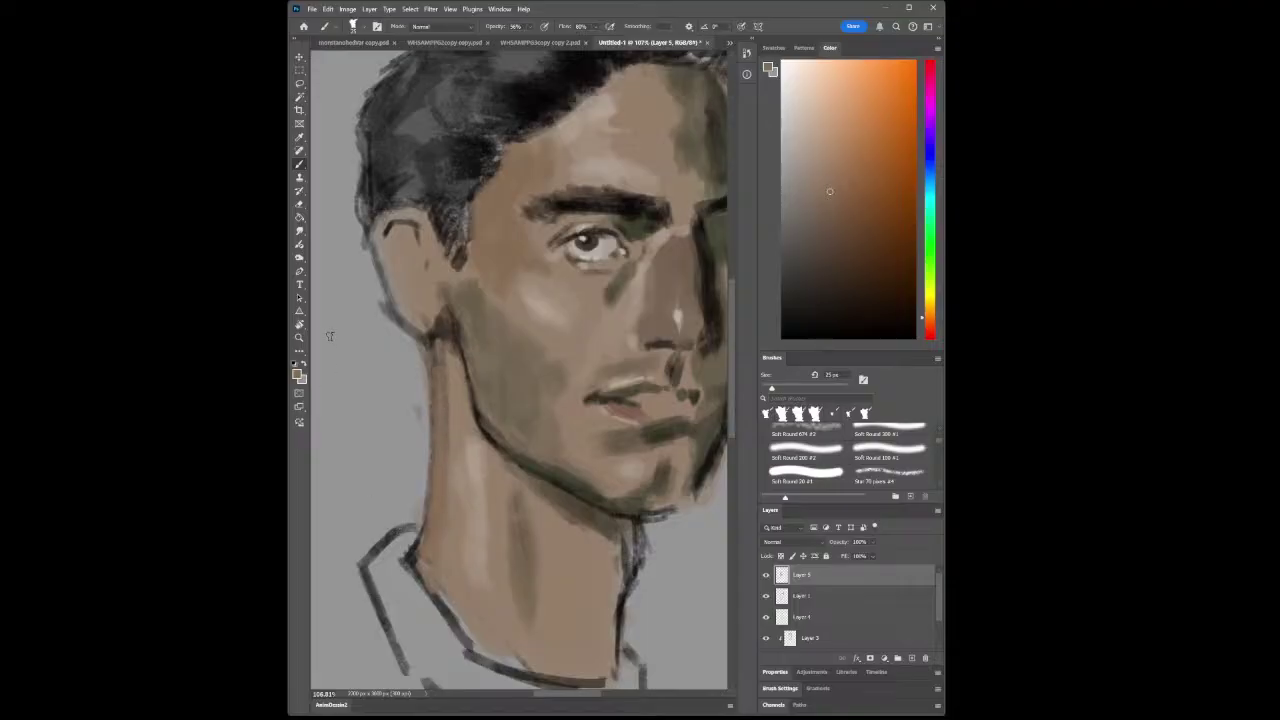
click(299, 338)
drag(523, 527, 603, 524)
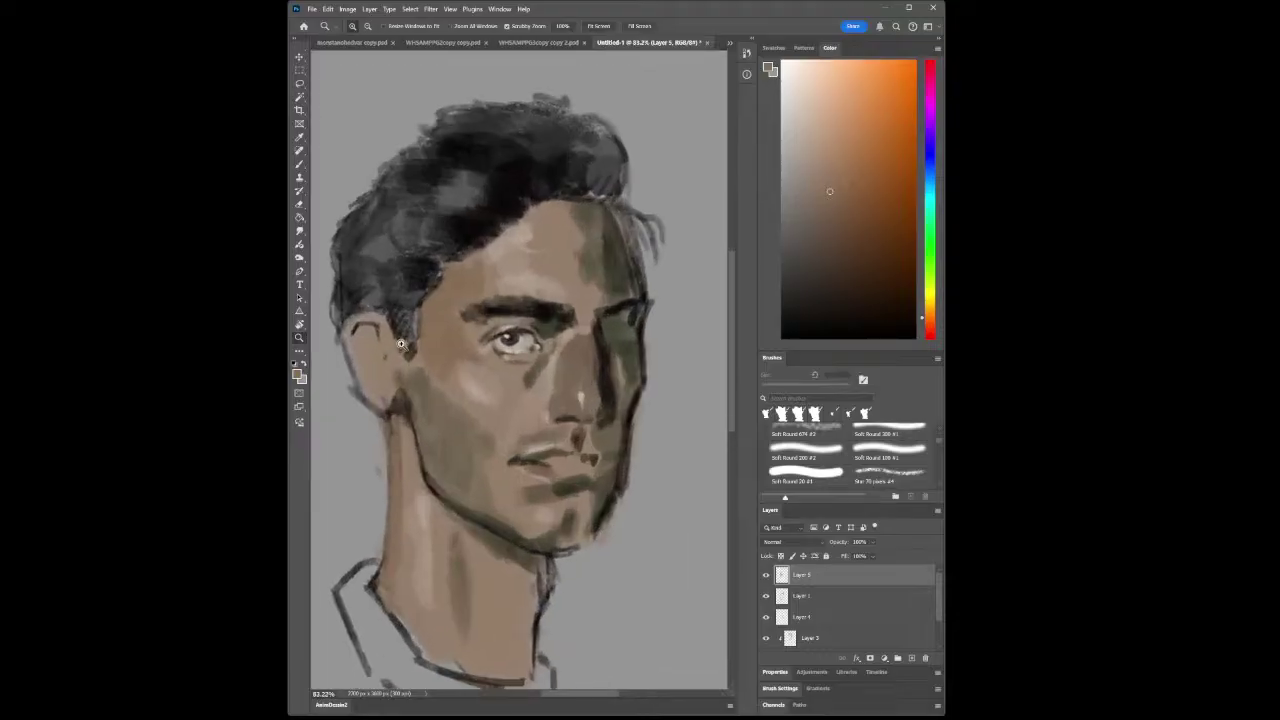
Sample the brown skin tone at the temple and touch up the skin beside the sideburn
click(299, 137)
click(443, 337)
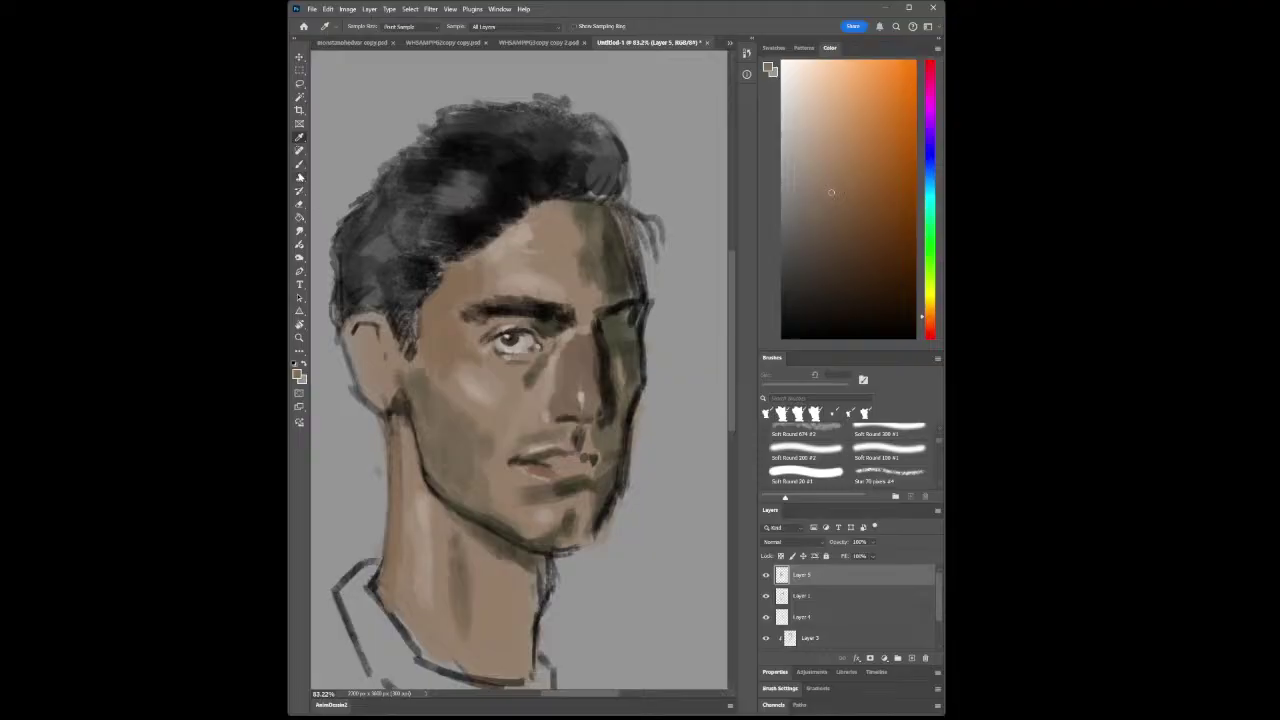
click(299, 164)
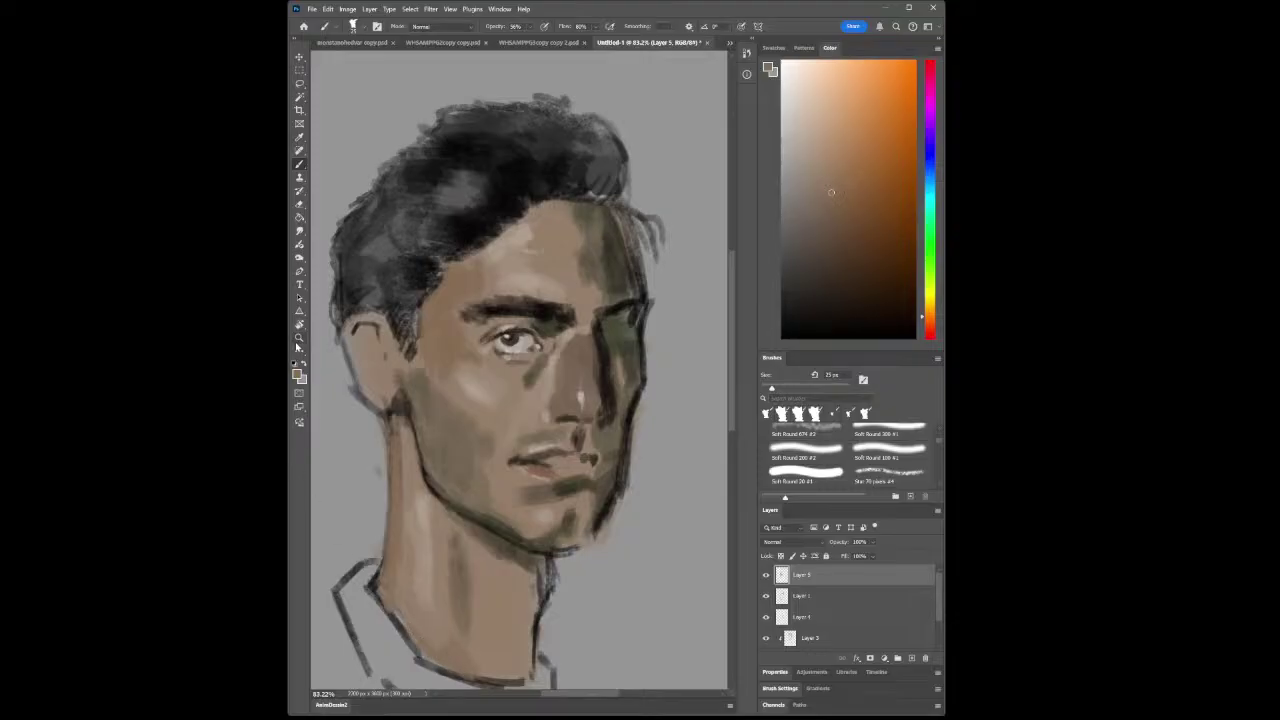
click(299, 337)
alt+click(465, 471)
drag(507, 565, 519, 569)
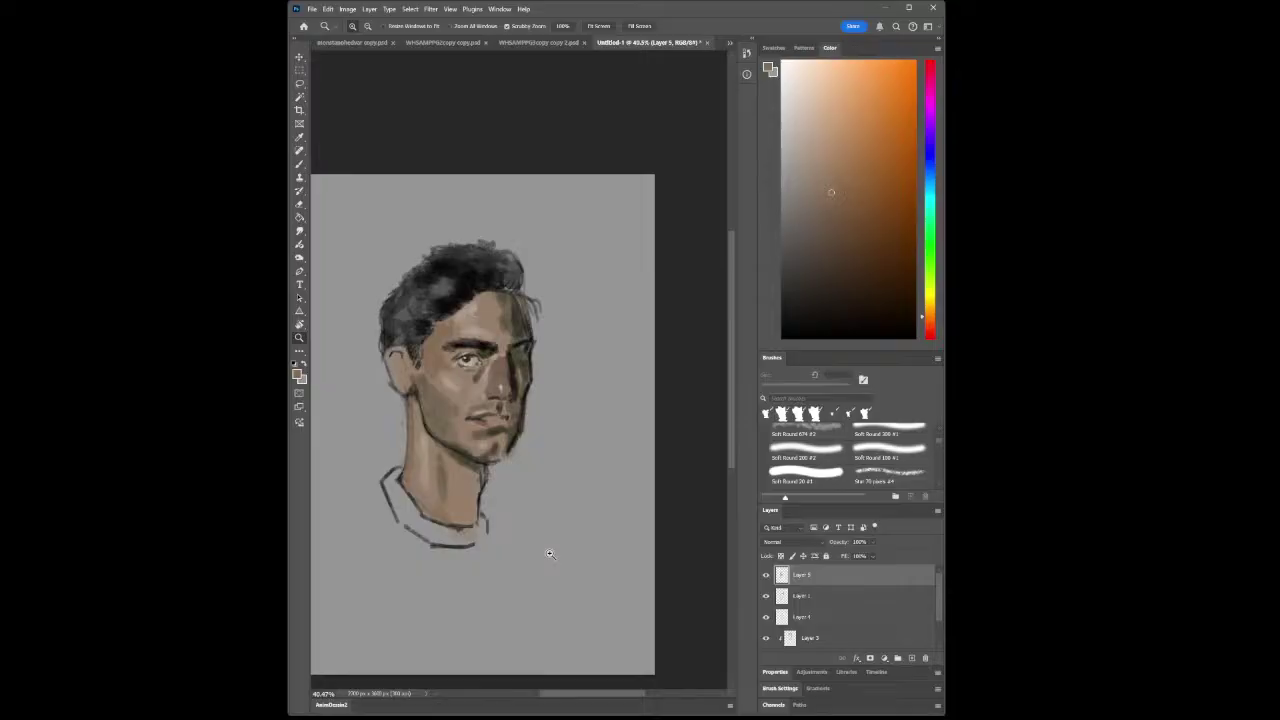
Sample the light skin tone on the forehead and reduce the brush size to 15 px
click(299, 137)
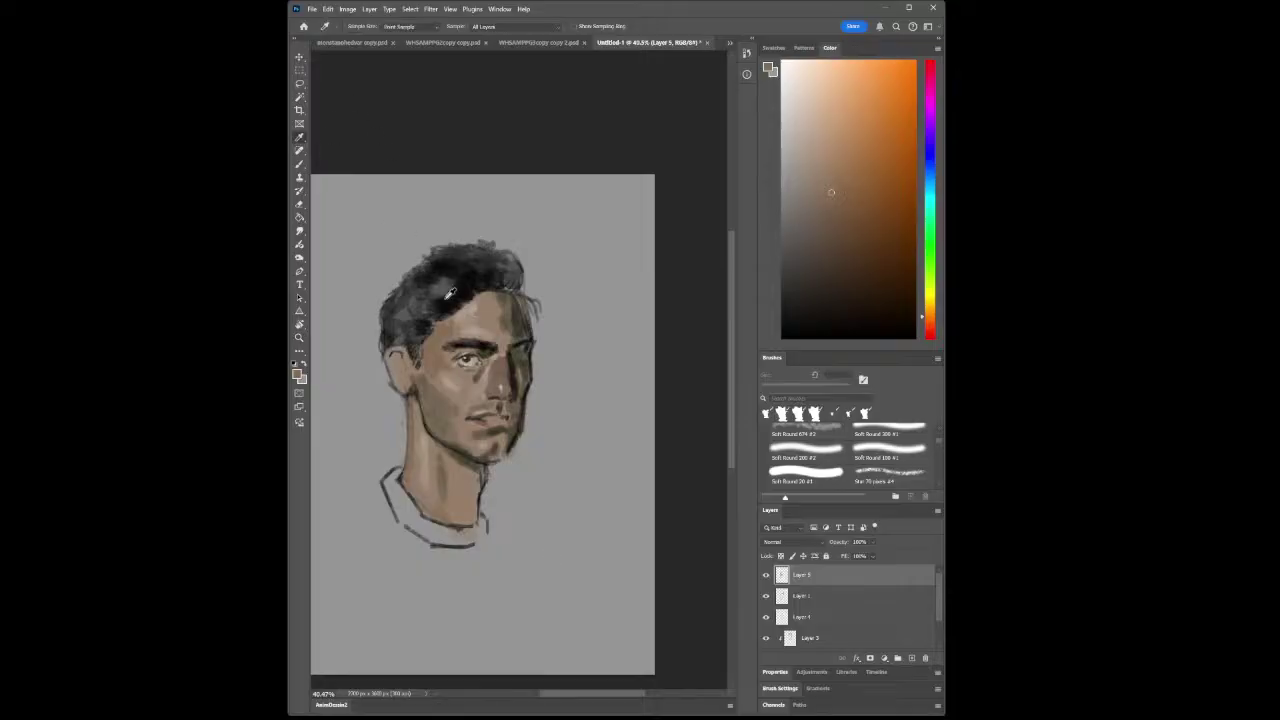
click(476, 304)
key(b)
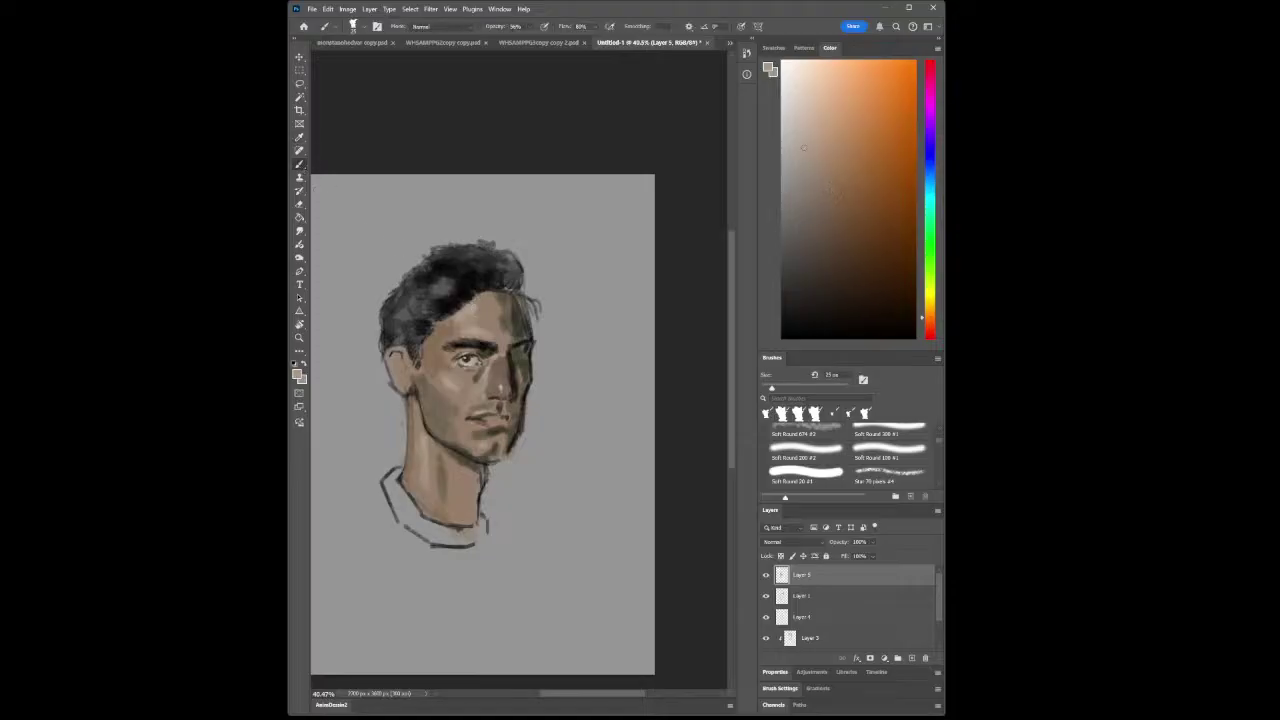
key(bracketleft)
click(299, 337)
drag(477, 341, 503, 347)
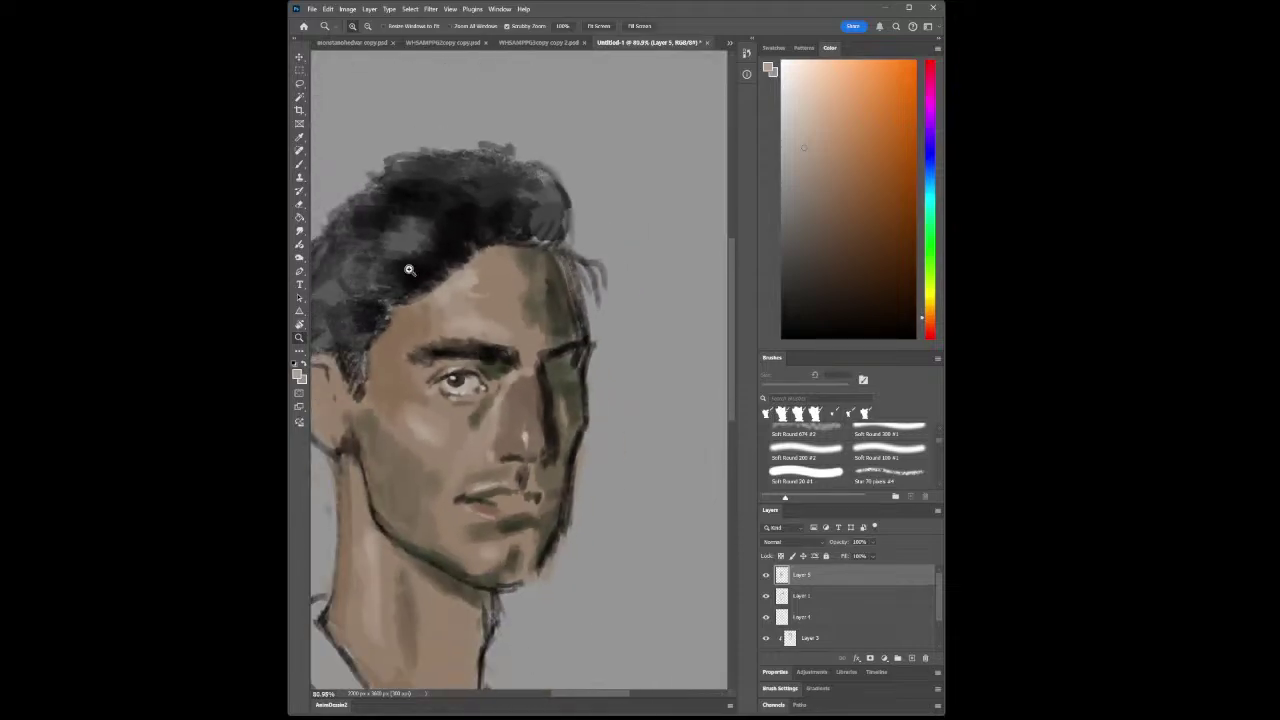
Sample the brown temple tone and refine the skin along the temple hairline with the 15 px brush
click(299, 138)
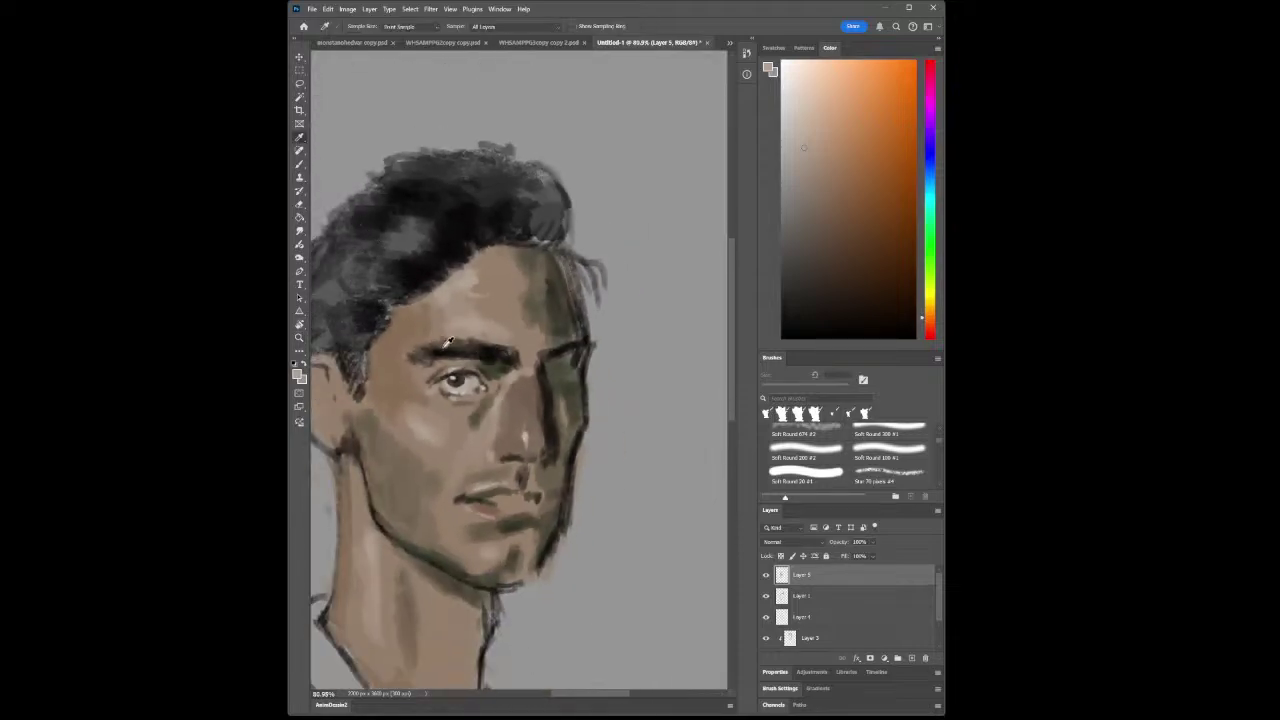
click(412, 333)
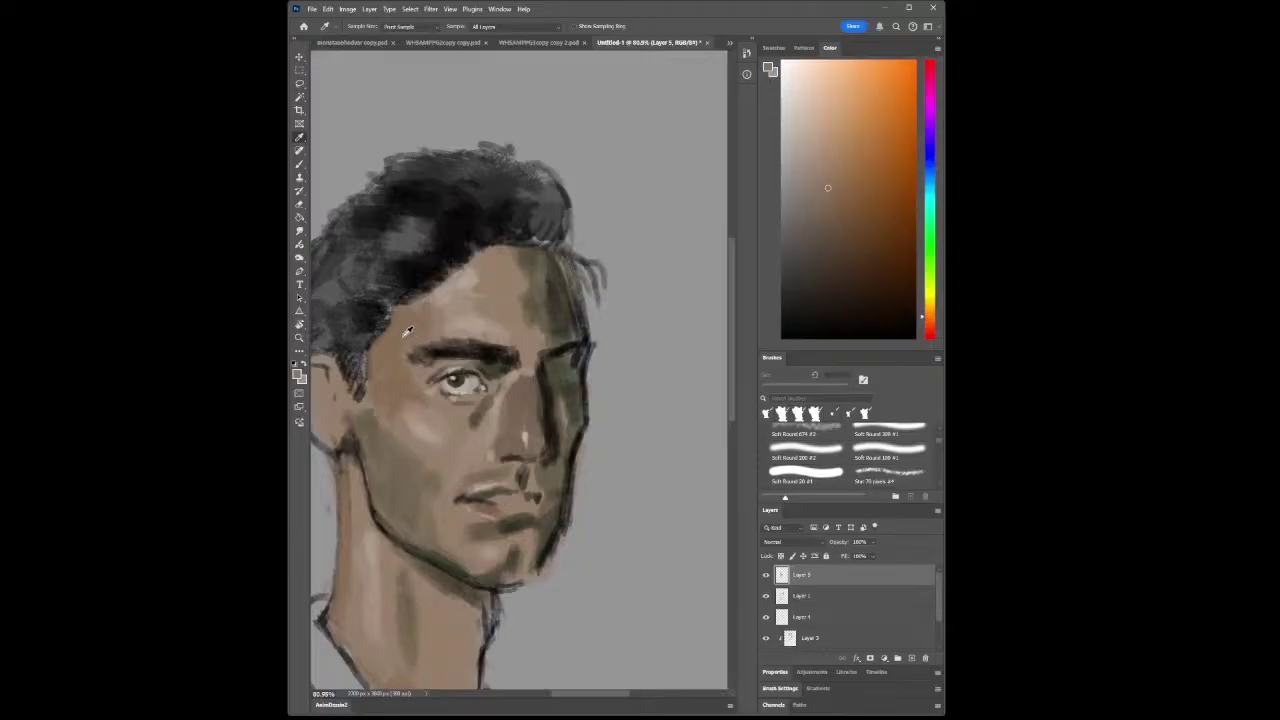
click(299, 164)
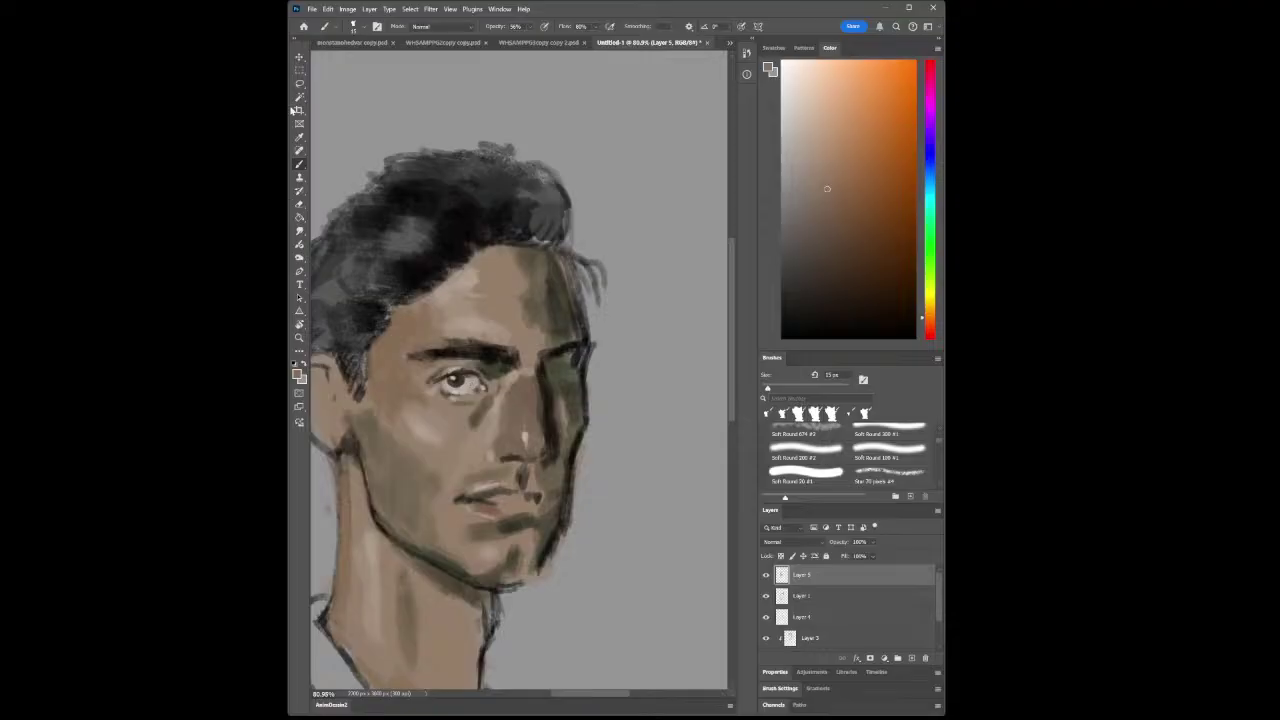
Sample the near-black eyebrow color and darken the inner end of the near eyebrow
click(299, 137)
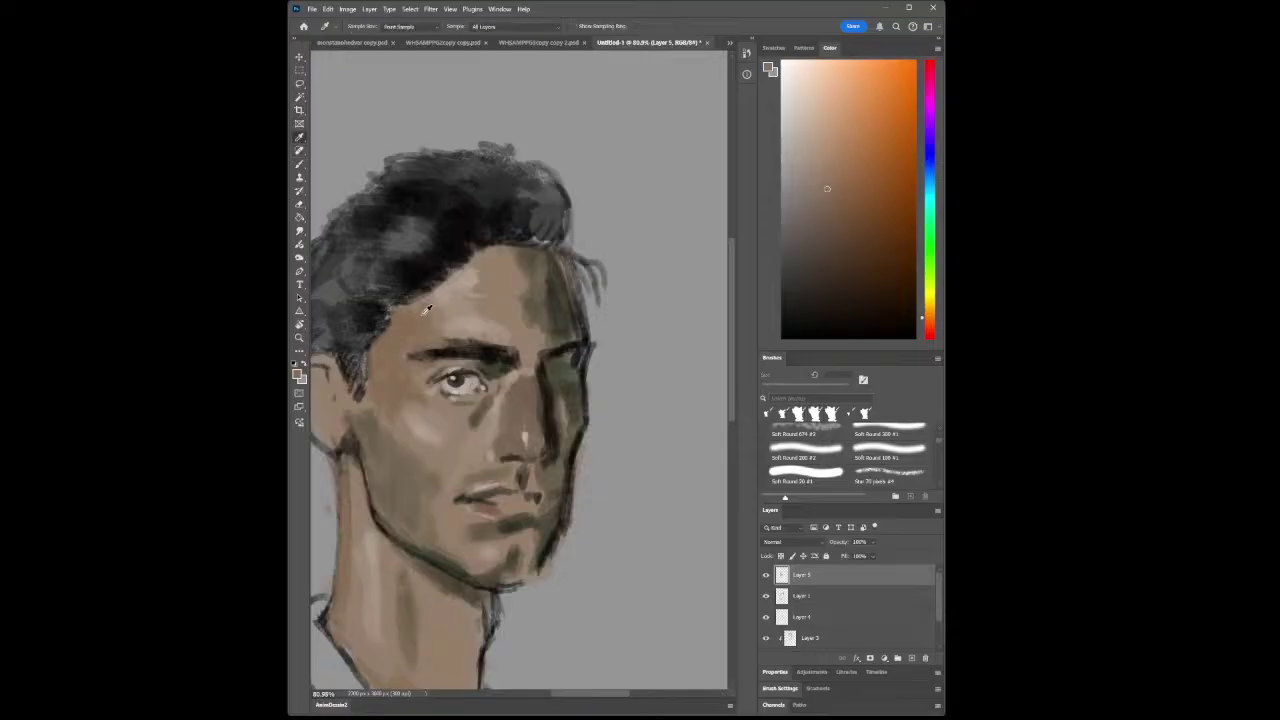
click(492, 349)
click(300, 163)
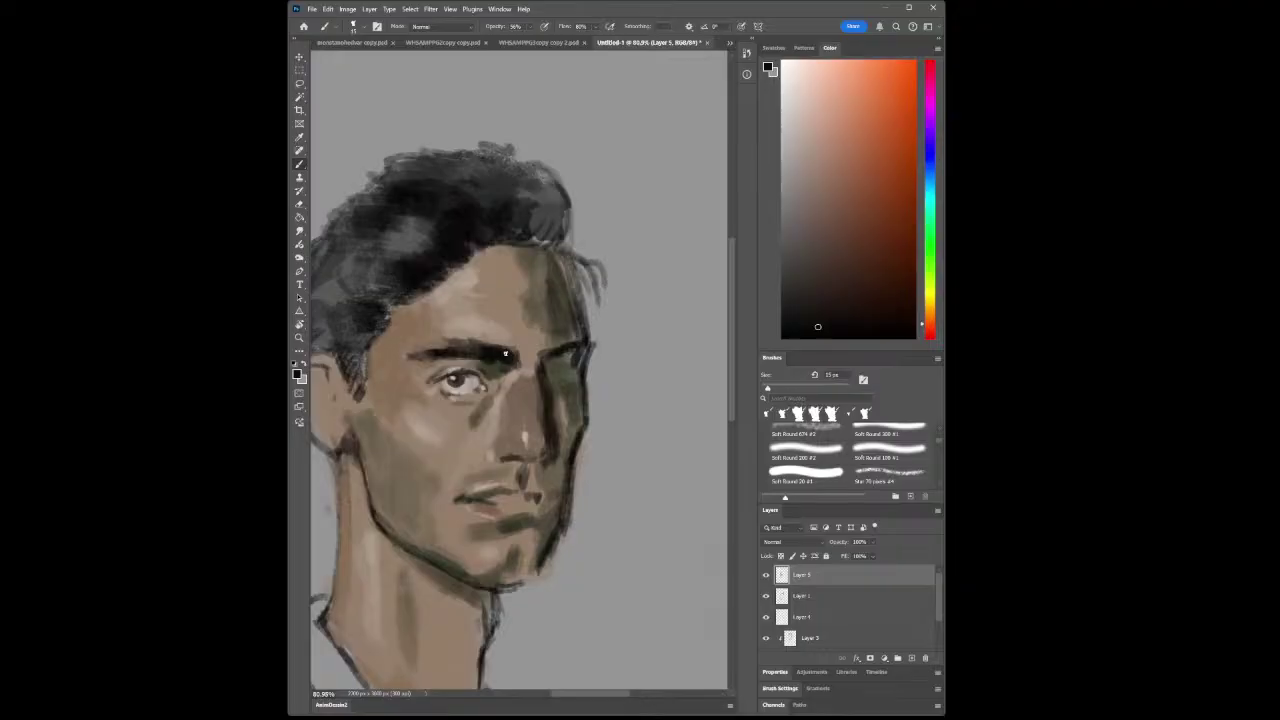
Sample the forehead highlight tone and blend light skin above the near eyebrow
click(299, 137)
click(468, 278)
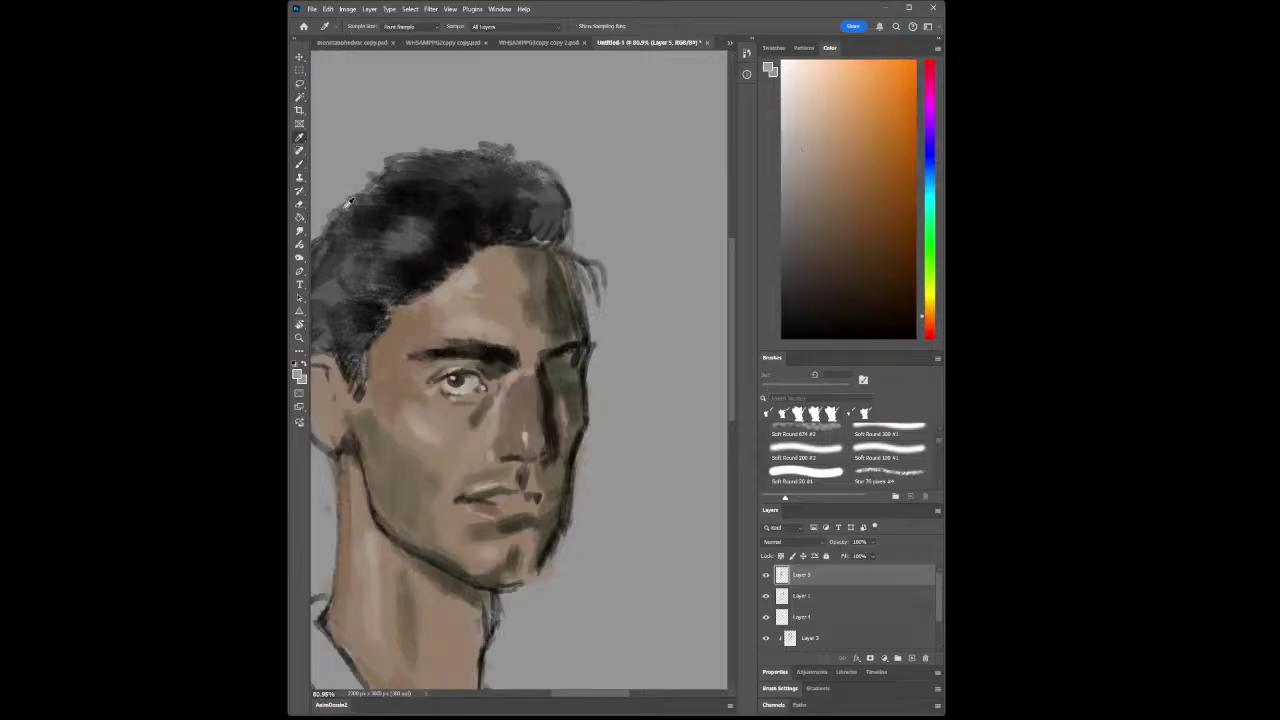
click(299, 164)
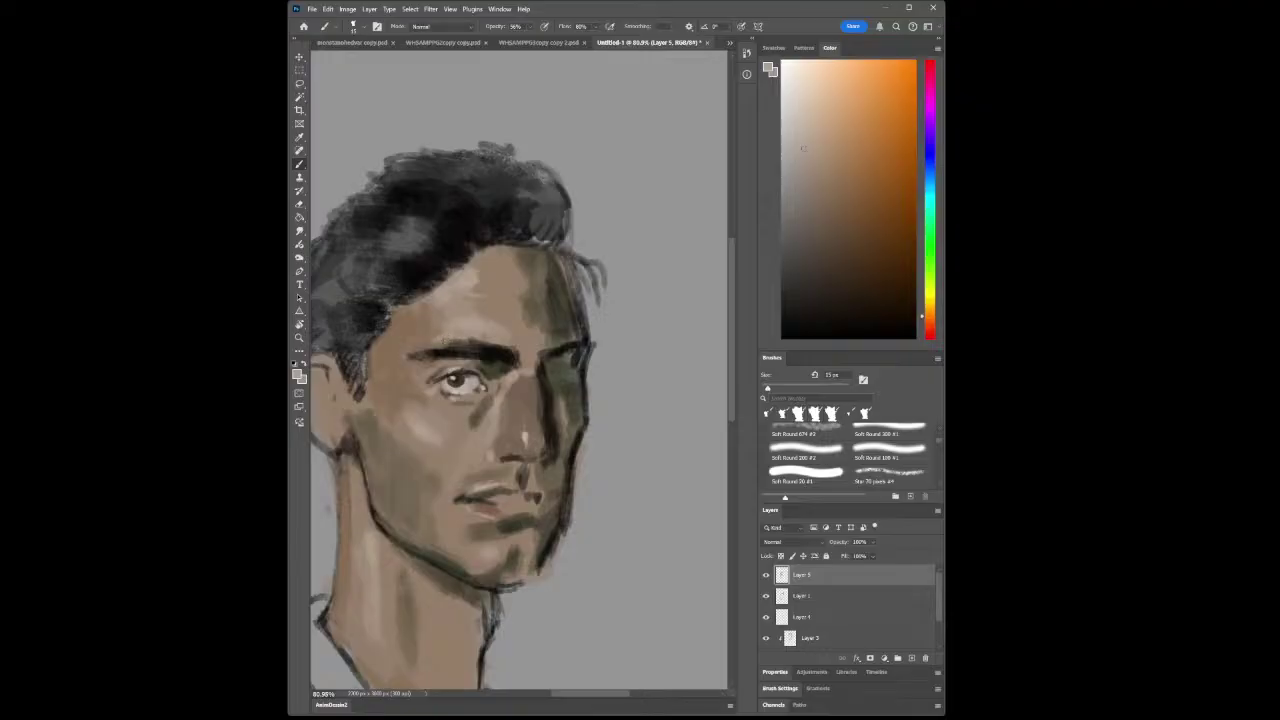
Sample the dark green eye-socket shadow and shade the inner corner of the near eye with the 15 px brush
click(299, 337)
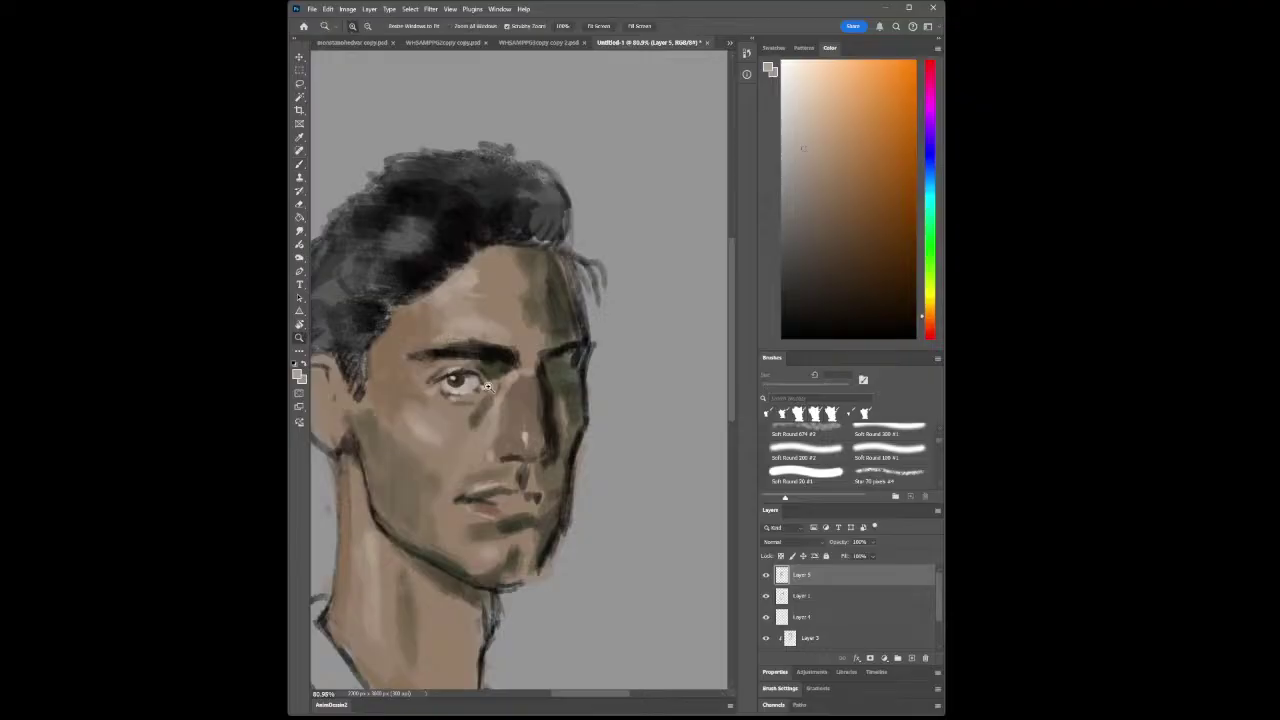
drag(488, 410, 527, 430)
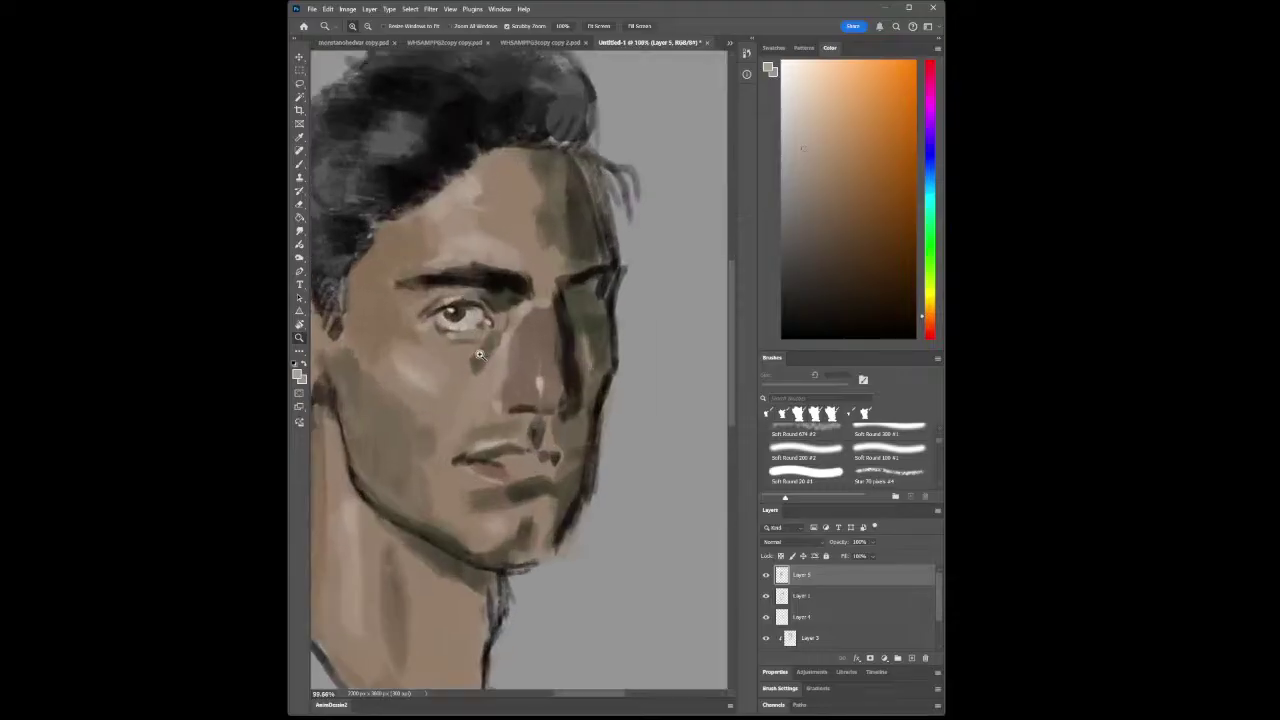
mouse_move(481, 356)
mouse_down()
mouse_move(494, 354)
mouse_move(481, 346)
mouse_up()
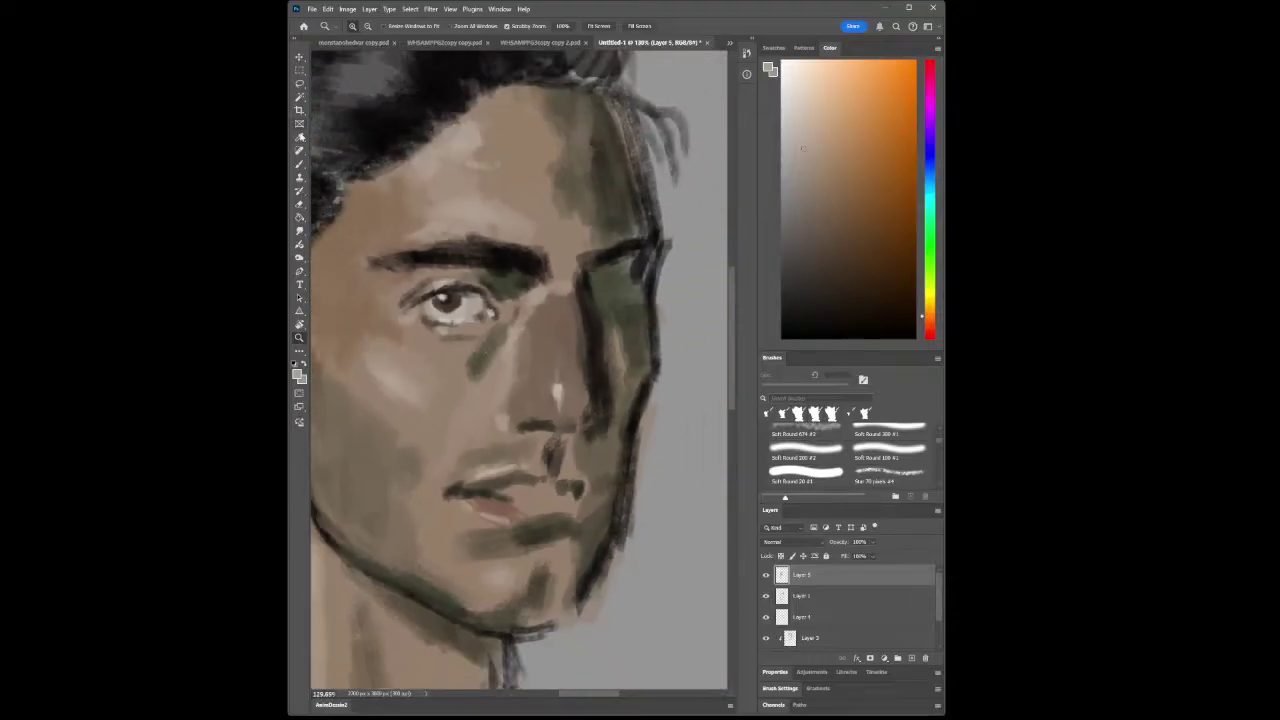
key(i)
click(517, 278)
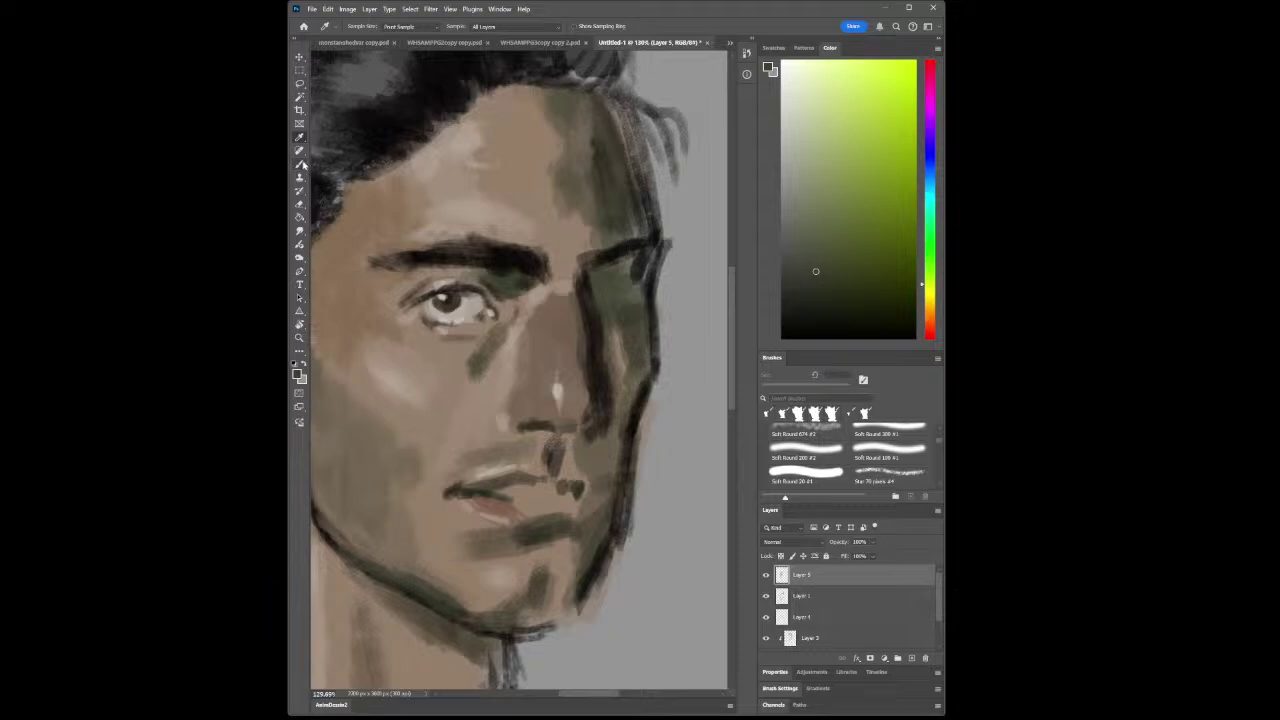
key(b)
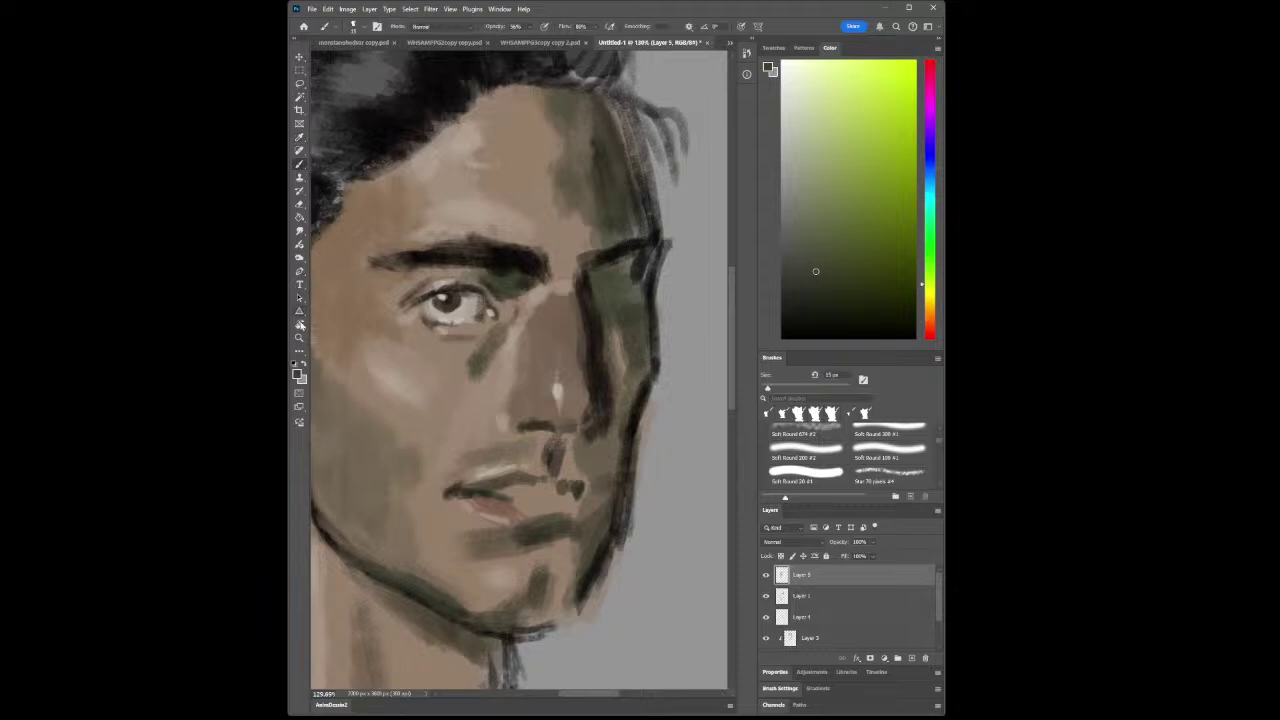
Resample the green shadow under the near eyebrow and shade beneath the eye's inner corner
key(z)
mouse_move(478, 350)
mouse_down()
mouse_move(420, 346)
mouse_move(498, 340)
mouse_up()
key(i)
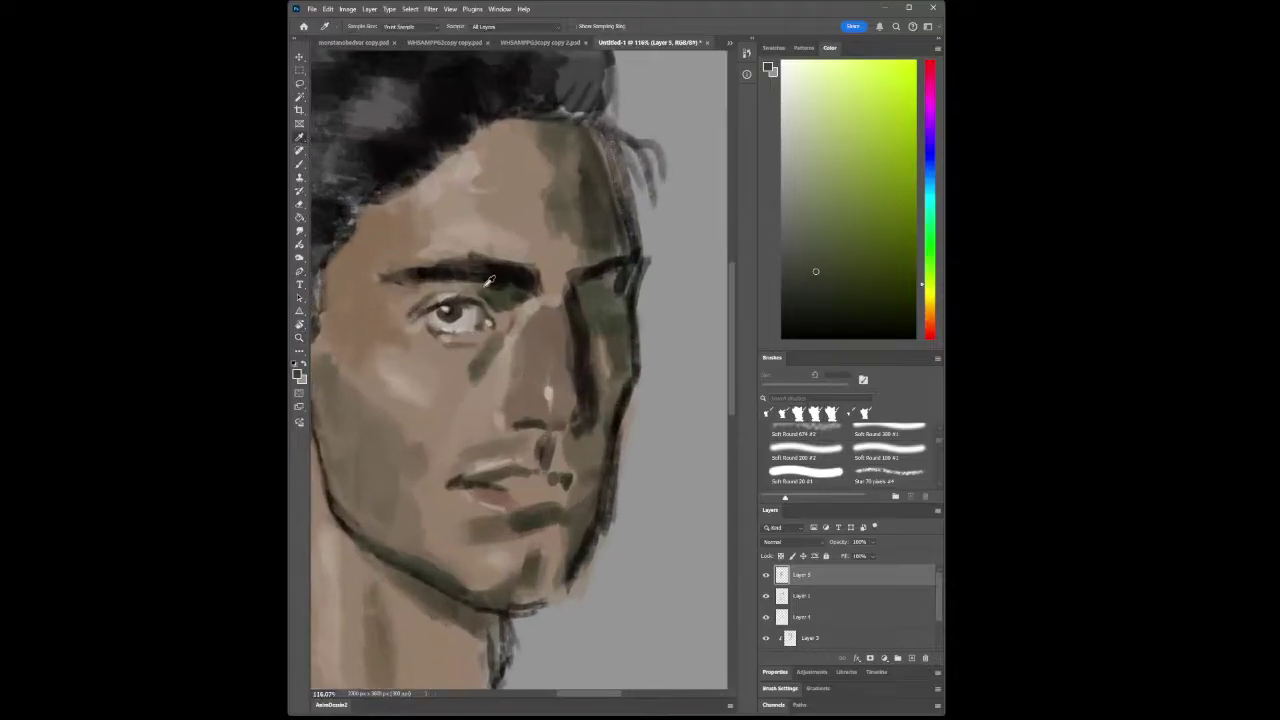
click(503, 290)
click(299, 163)
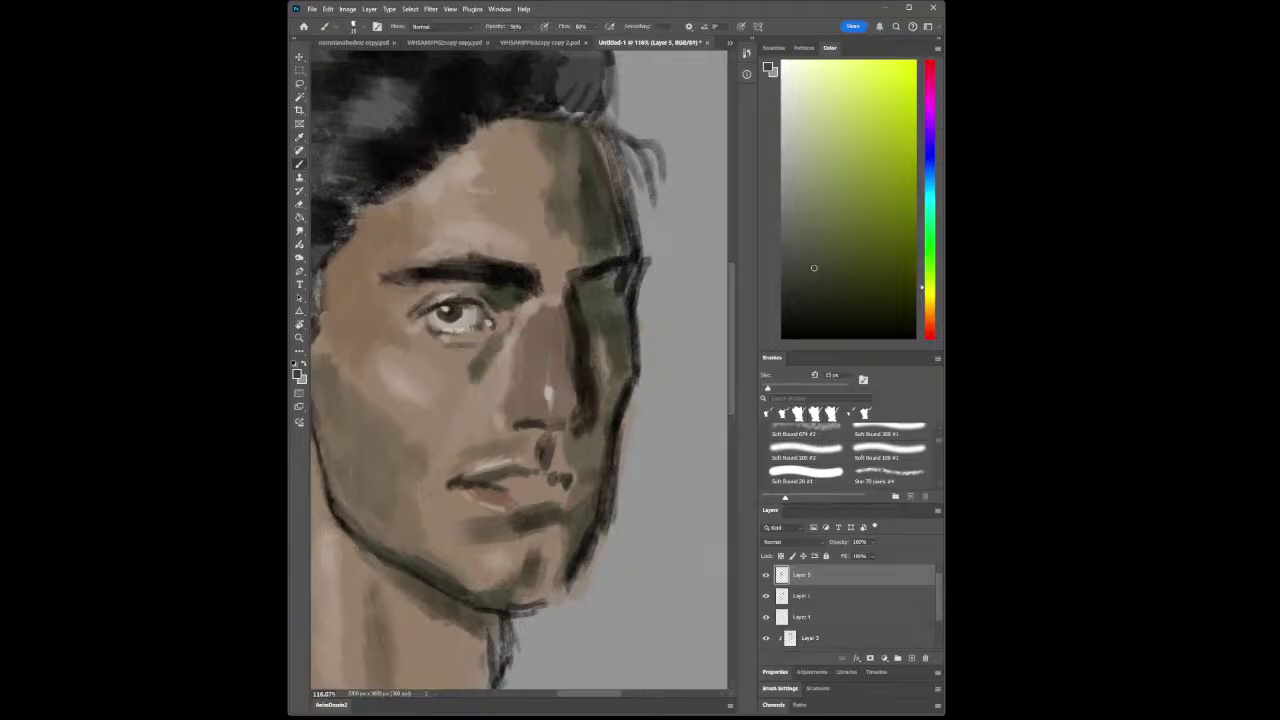
mouse_move(474, 338)
mouse_down()
mouse_move(494, 332)
mouse_move(476, 341)
mouse_up()
Sample the light forehead tone, reduce the brush size, and paint a fine light accent along the near eye's lower lid
click(299, 338)
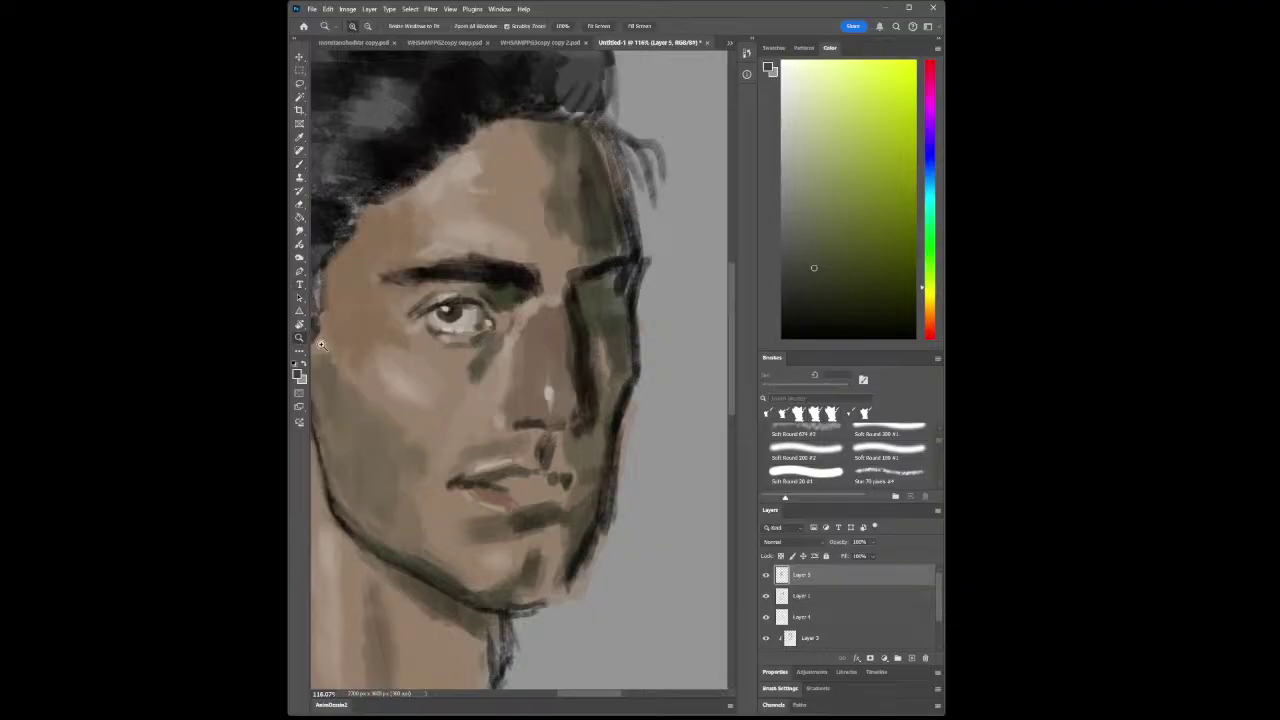
alt+click(462, 372)
click(491, 365)
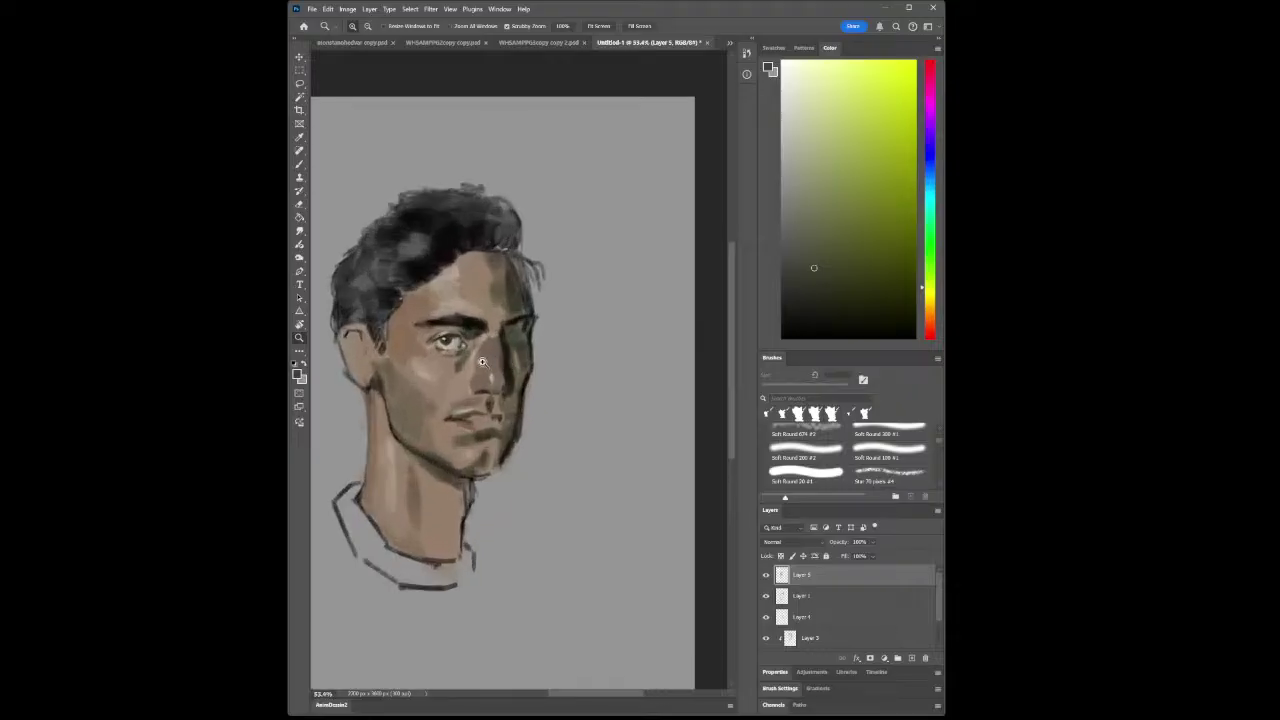
click(488, 363)
click(493, 366)
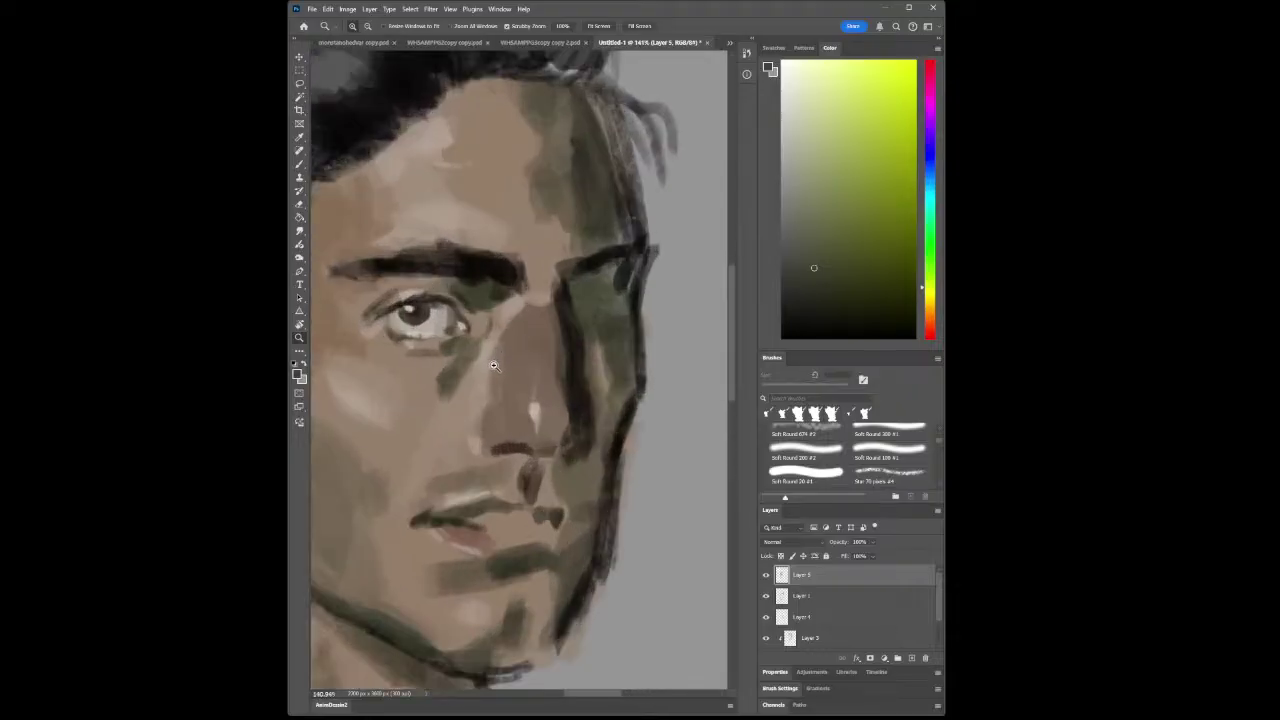
click(440, 362)
alt+click(390, 328)
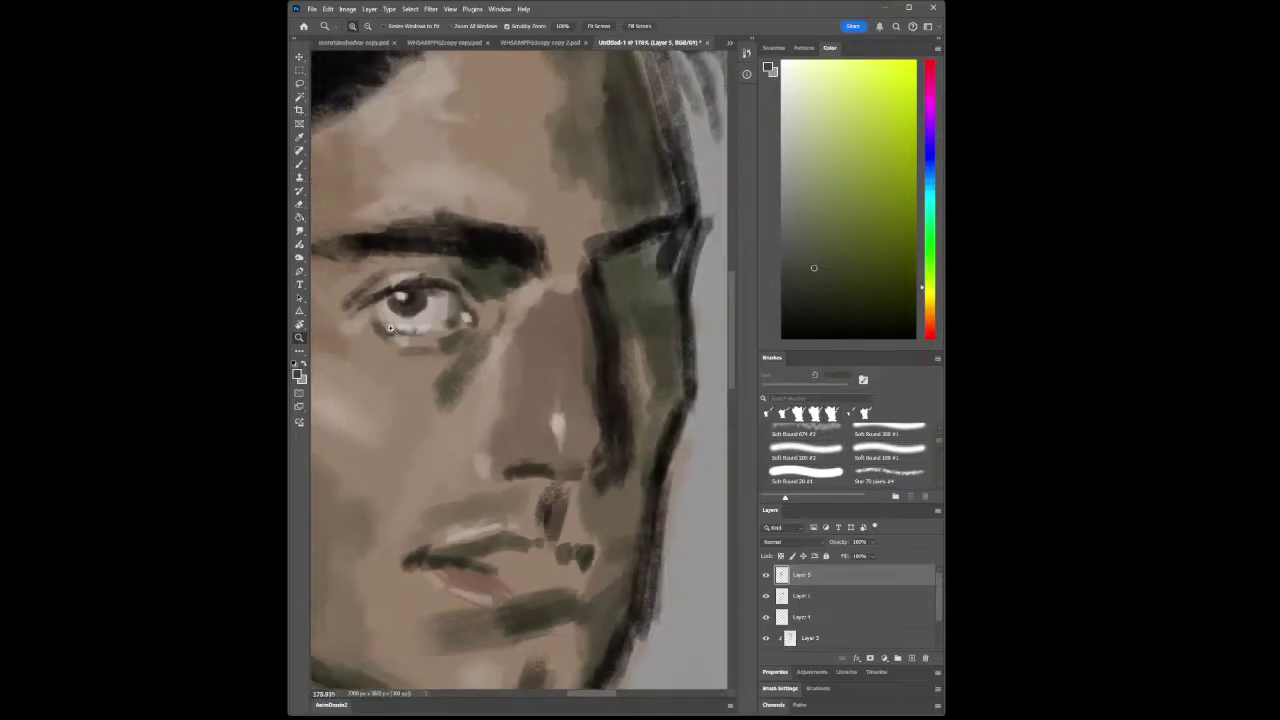
click(299, 137)
click(429, 162)
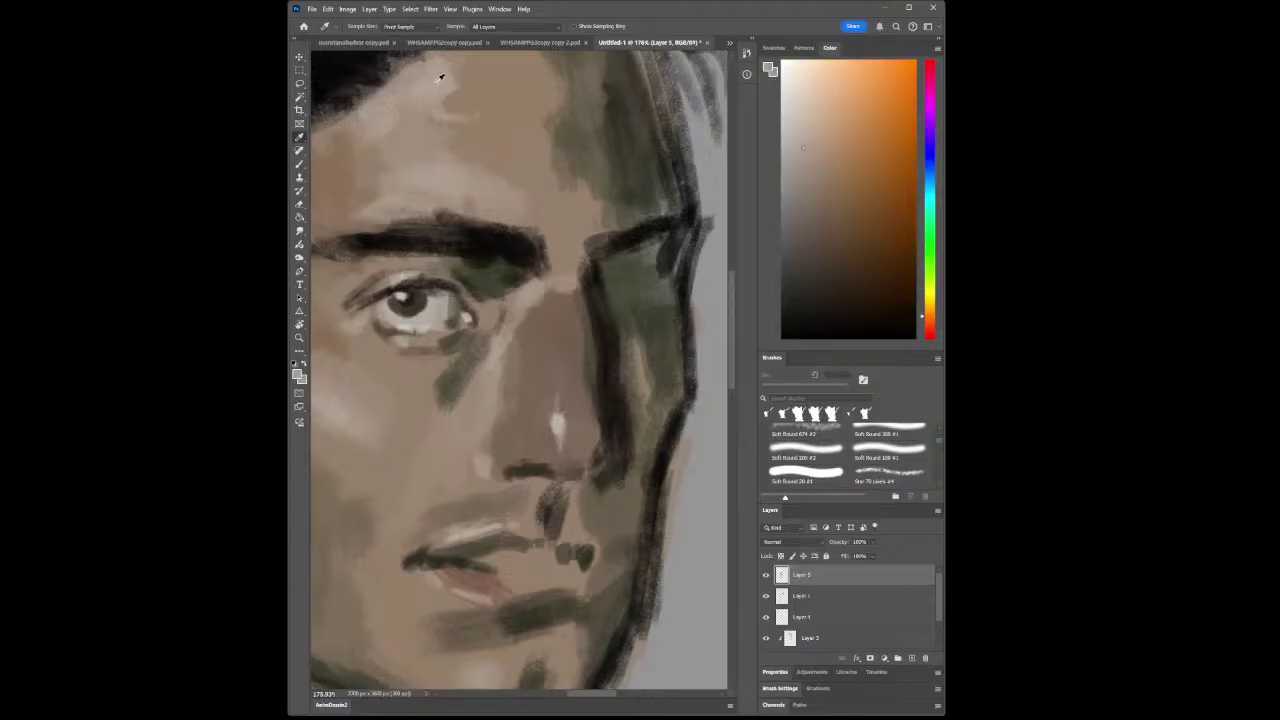
key(b)
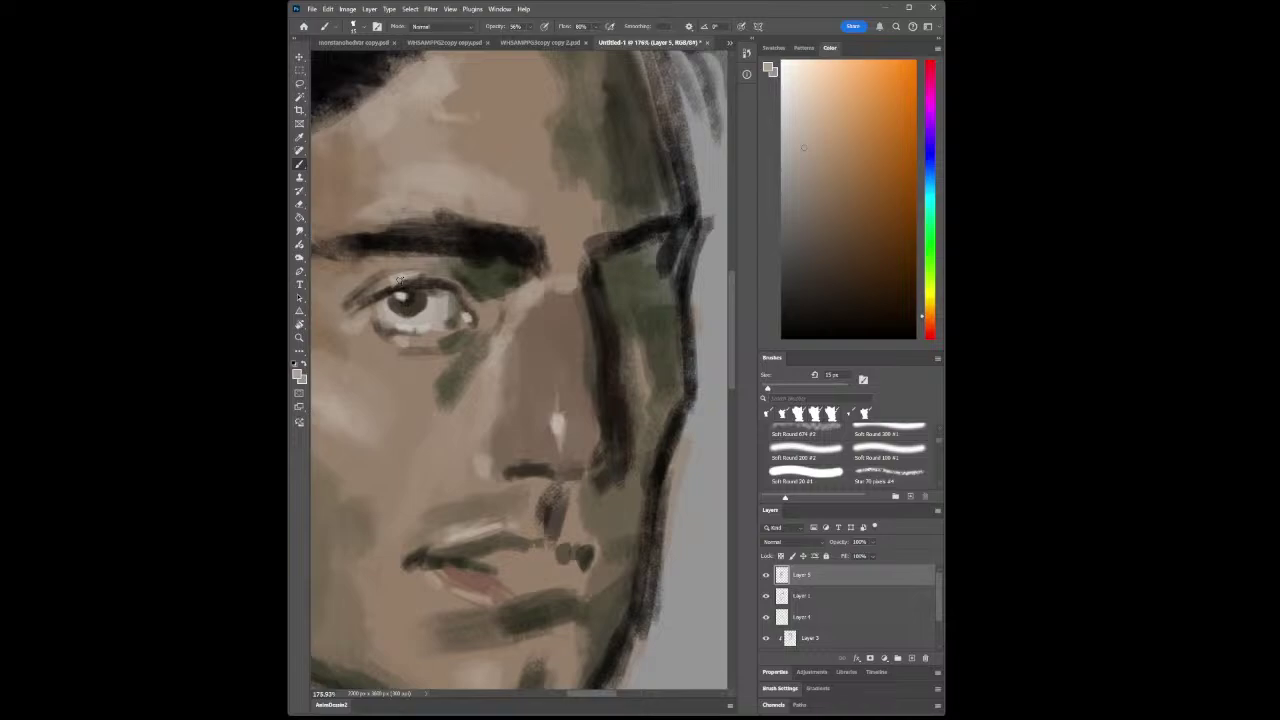
key(bracketleft)
key(bracketleft)
drag(379, 331, 404, 340)
Sample the dark olive tone below the near eyebrow, deepen the inner socket shadow, and refine the upper lid line
click(490, 259)
click(299, 164)
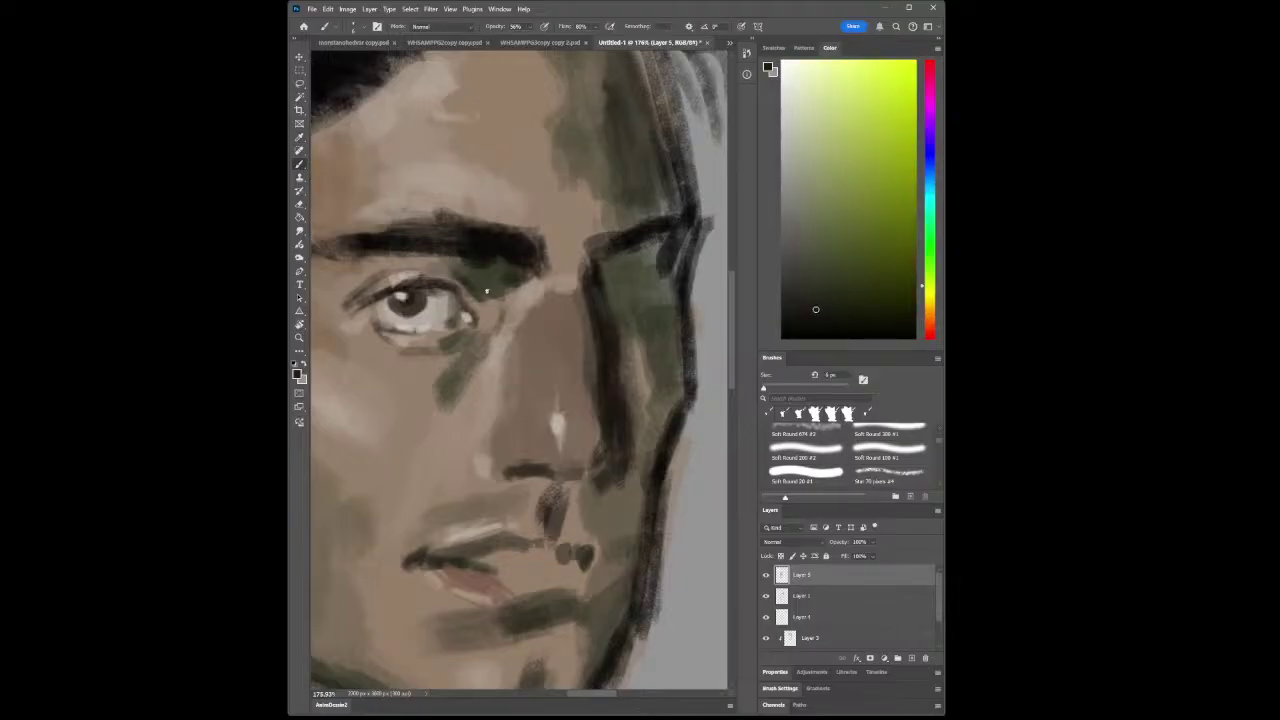
drag(487, 293, 480, 276)
drag(380, 277, 412, 274)
Sample the near-black eyebrow color and darken the near eye's iris and pupil
click(300, 140)
drag(487, 250, 487, 243)
key(b)
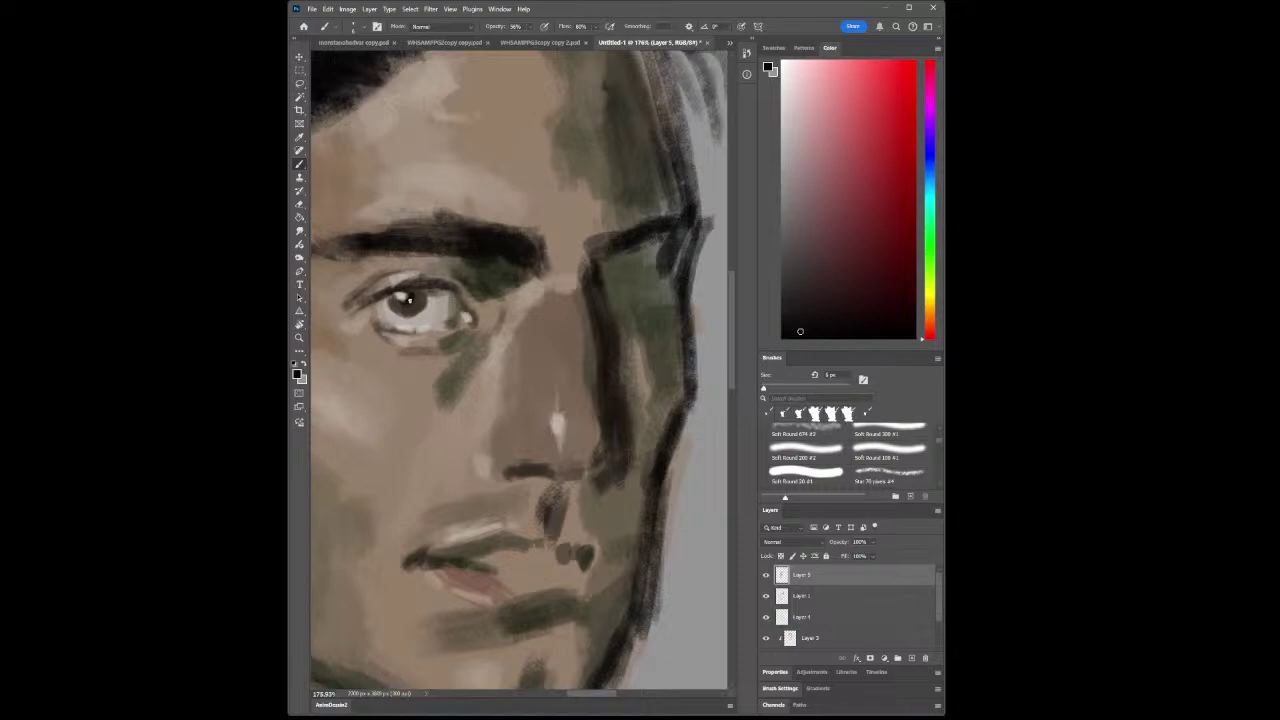
mouse_move(418, 312)
mouse_down()
mouse_move(408, 316)
mouse_move(424, 301)
mouse_up()
click(299, 337)
alt+click(479, 349)
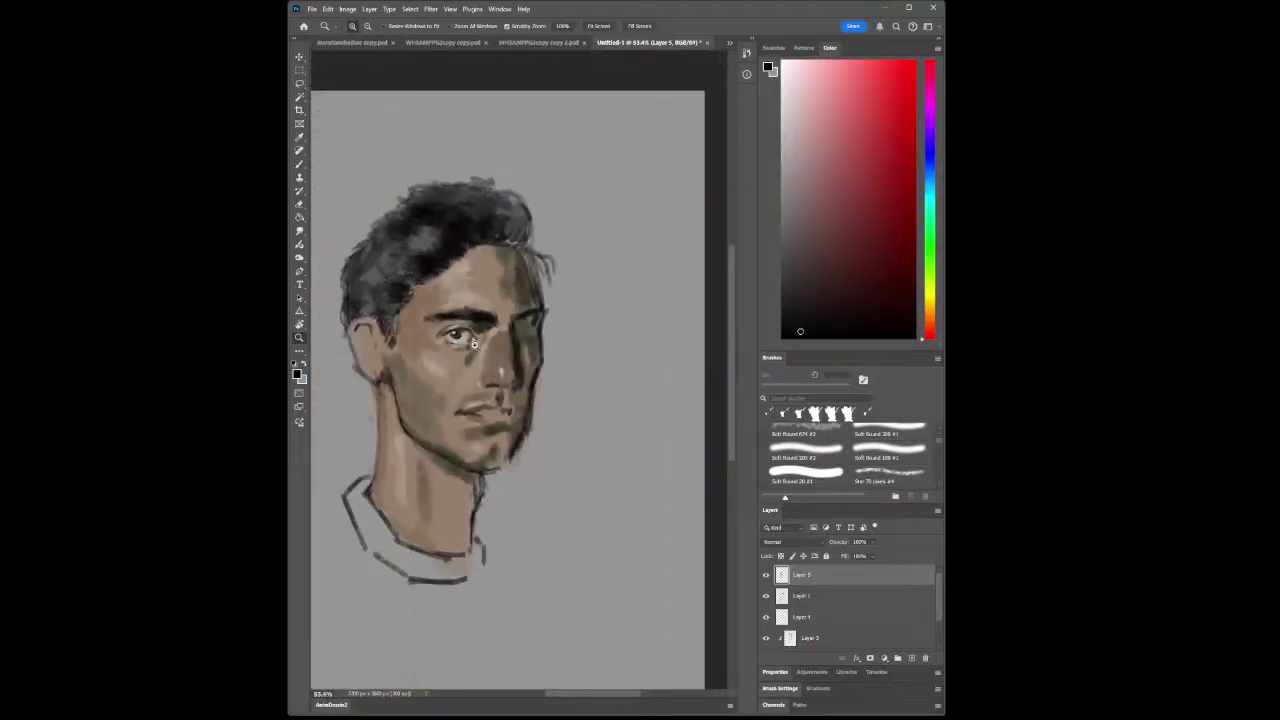
Examine the near eye, nose and mouth up close and compare them with the portrait as a whole
drag(474, 344, 521, 383)
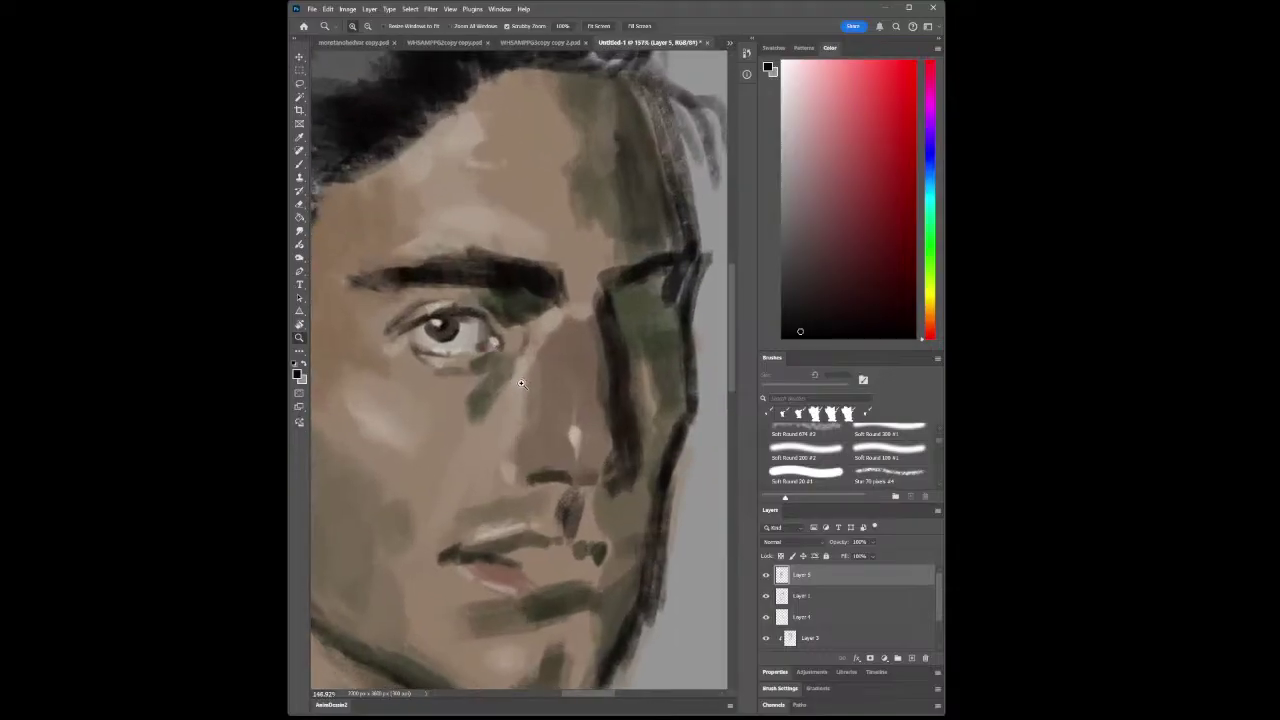
alt+click(521, 383)
click(580, 474)
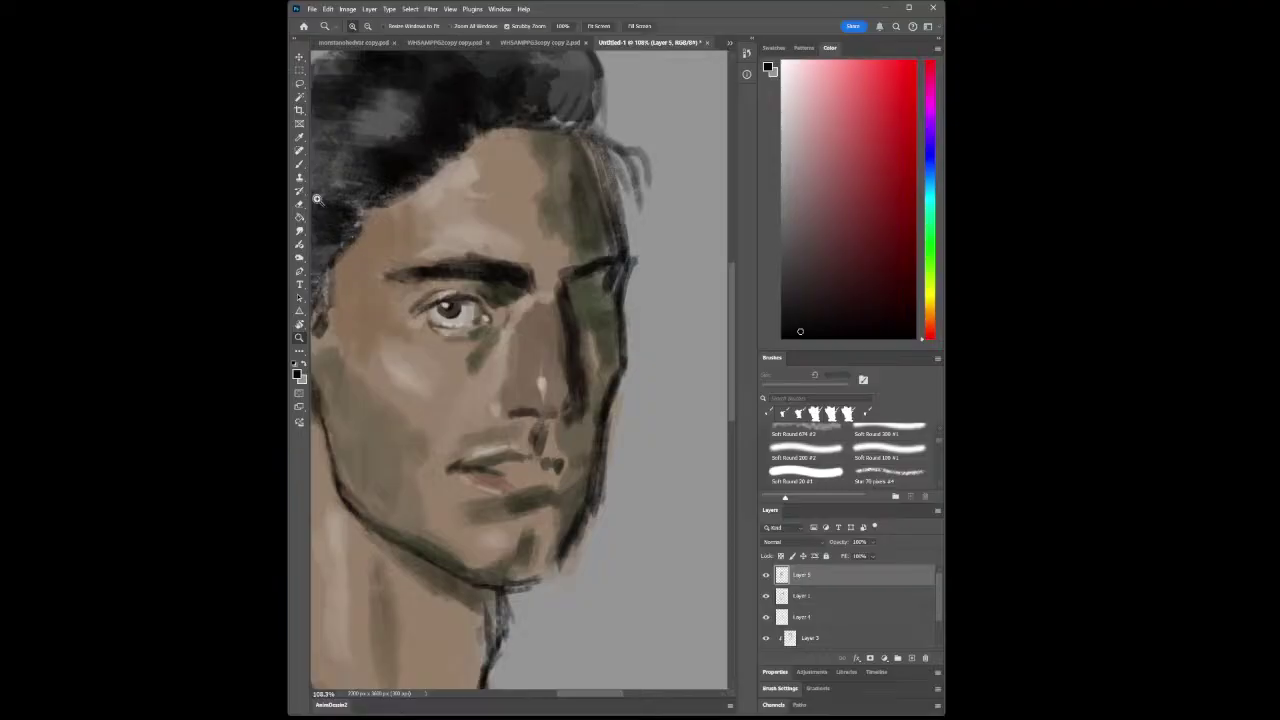
click(299, 163)
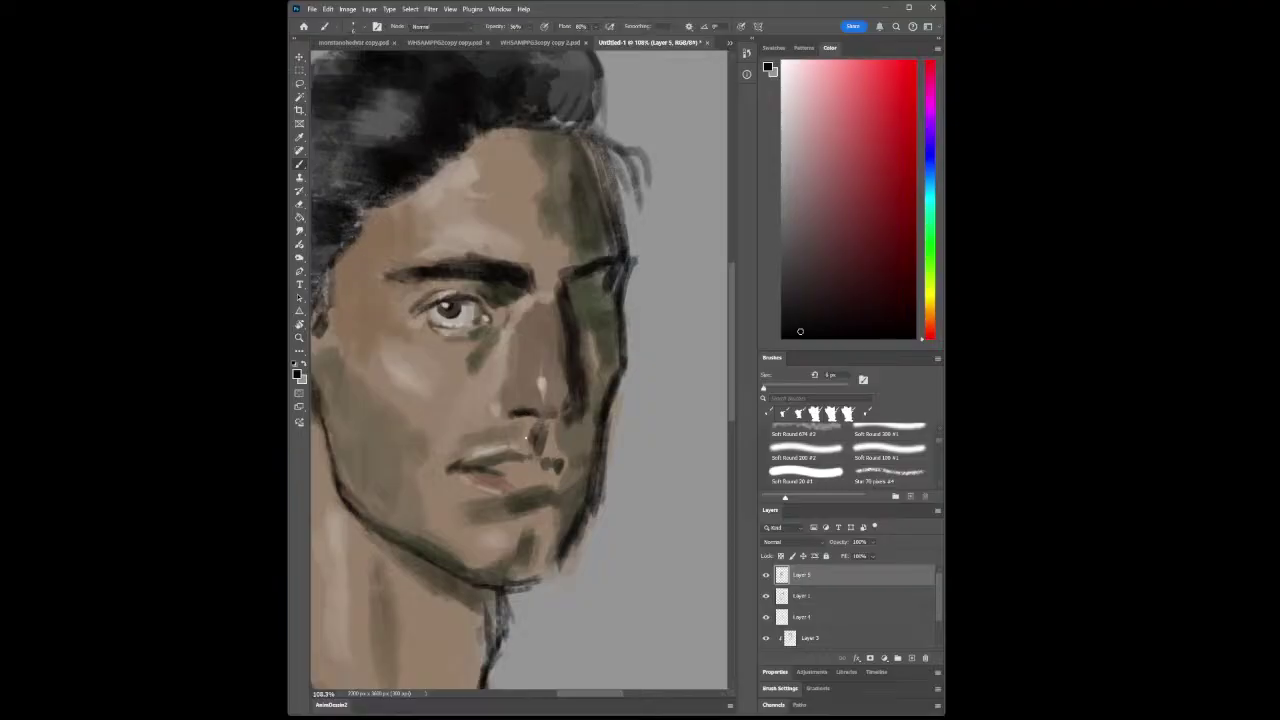
key(z)
alt+click(505, 424)
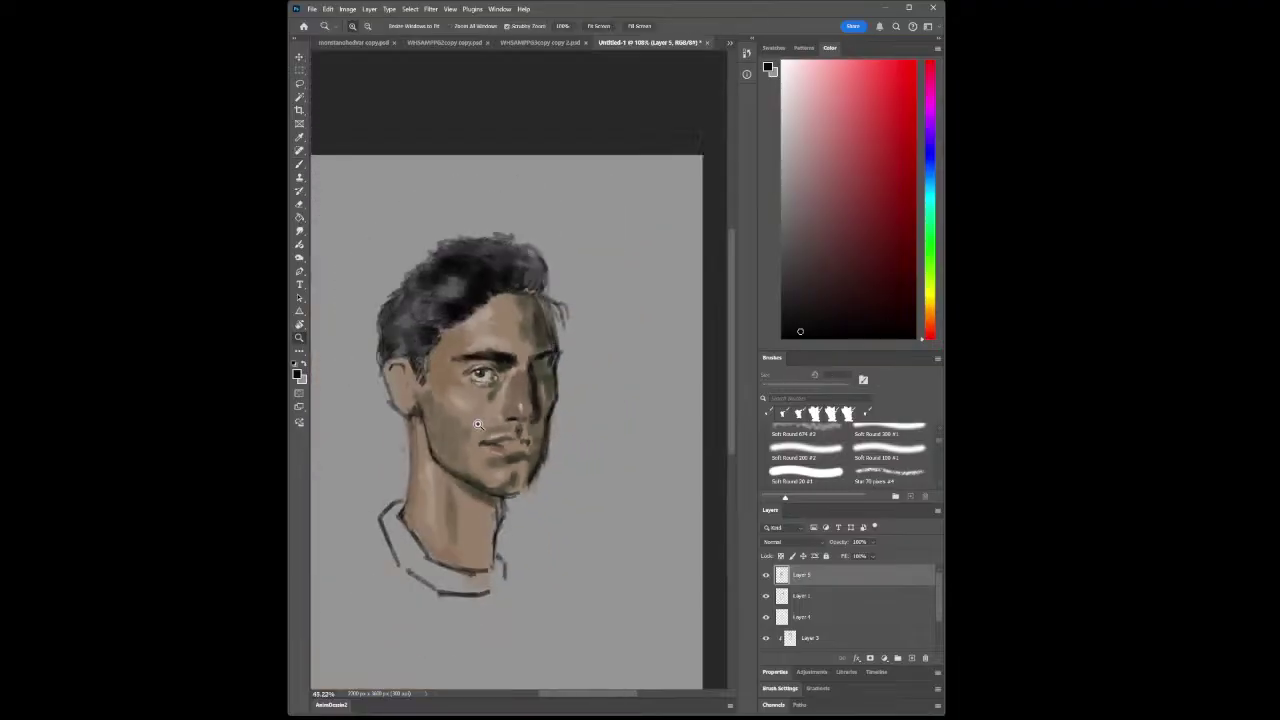
alt+click(476, 409)
click(526, 432)
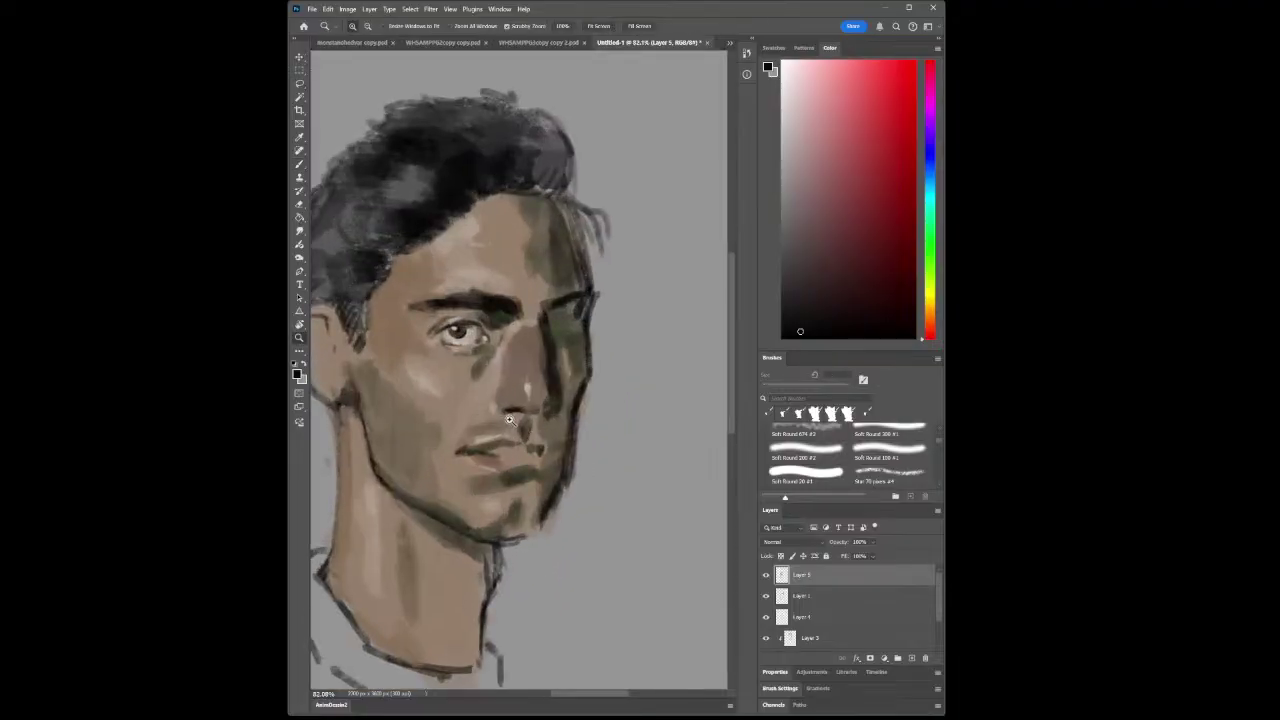
click(522, 426)
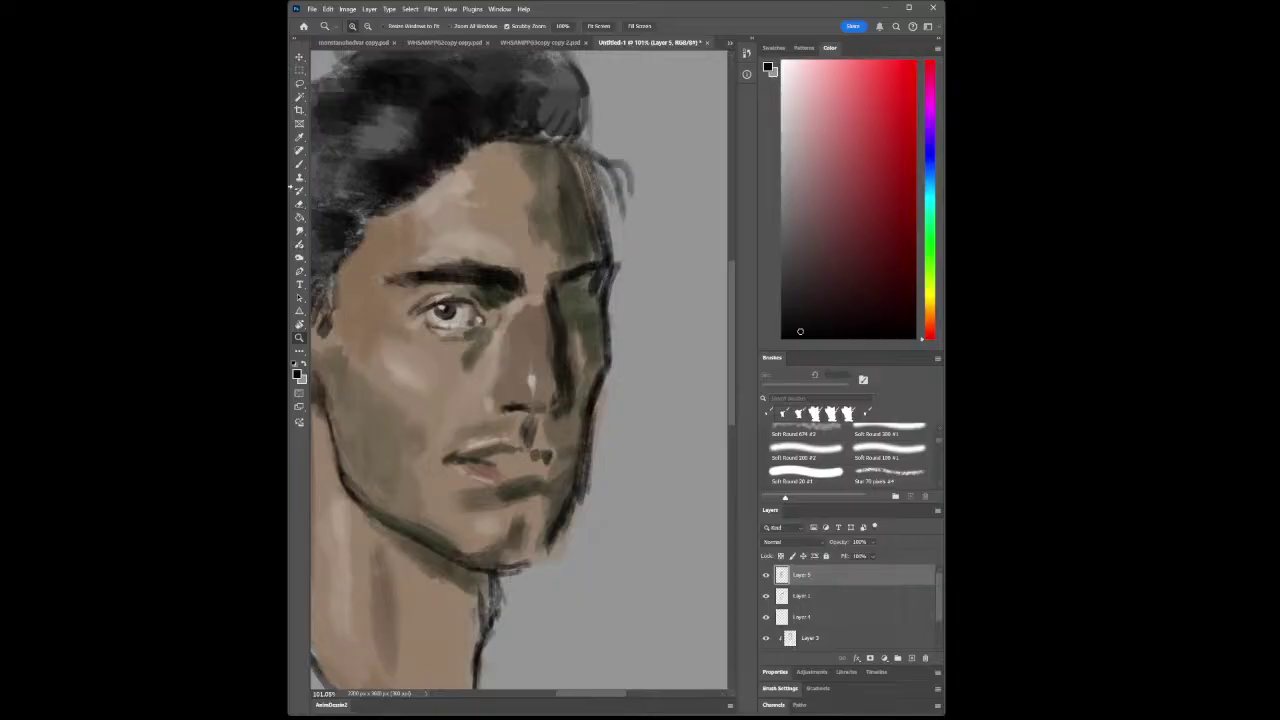
Sample the light tone beside the nose-tip highlight and refine the highlight with a fine brush
click(299, 137)
click(538, 381)
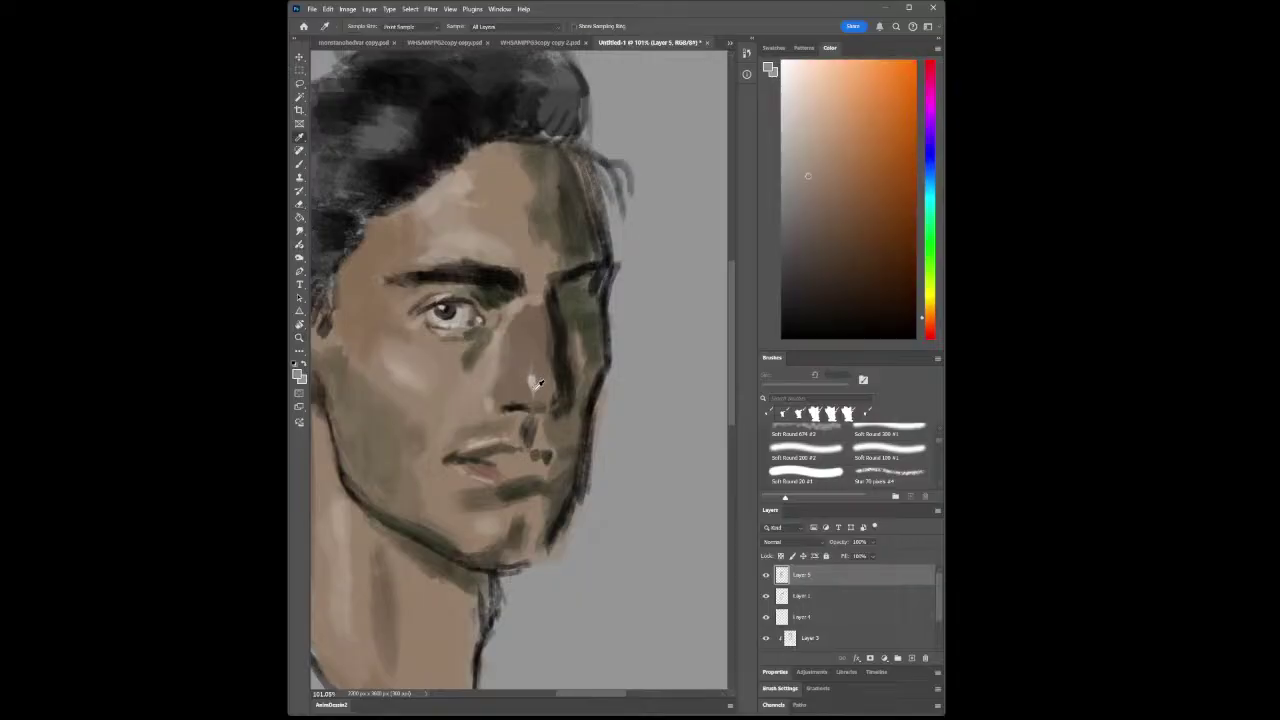
click(300, 165)
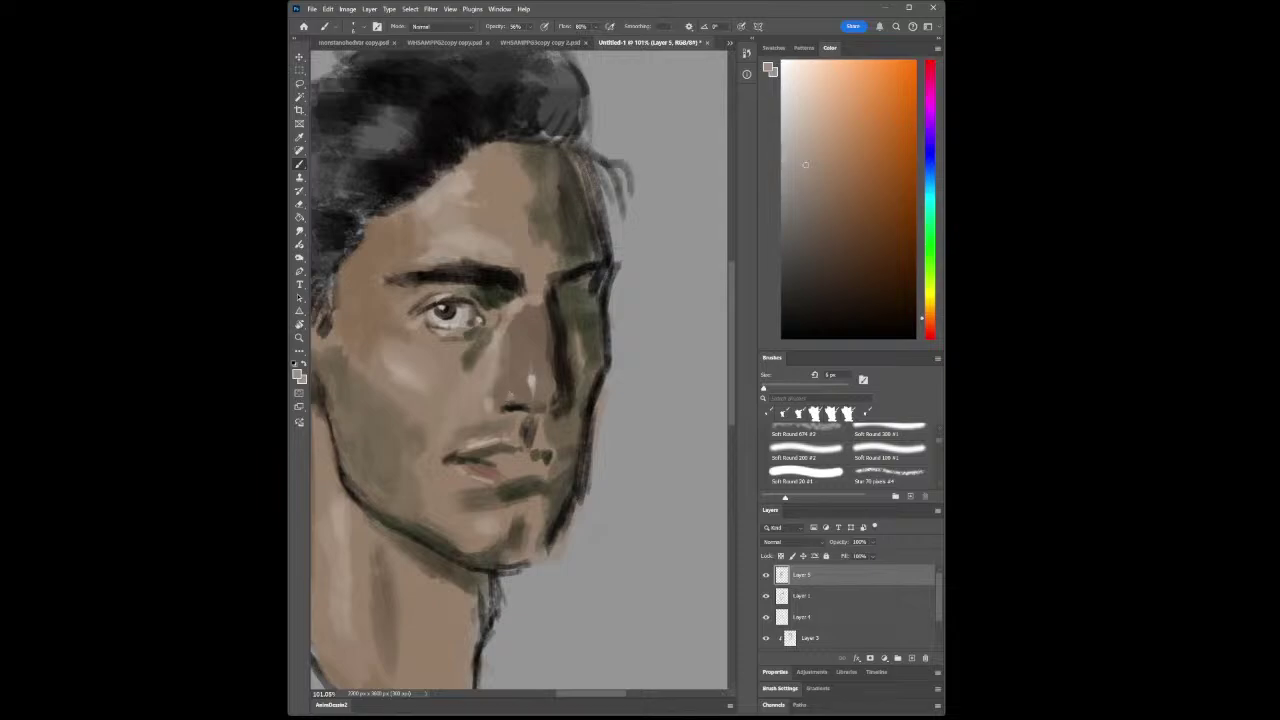
Sample the light forehead tone and touch up the light skin accents around the nose with the fine brush
click(298, 337)
drag(478, 385, 530, 384)
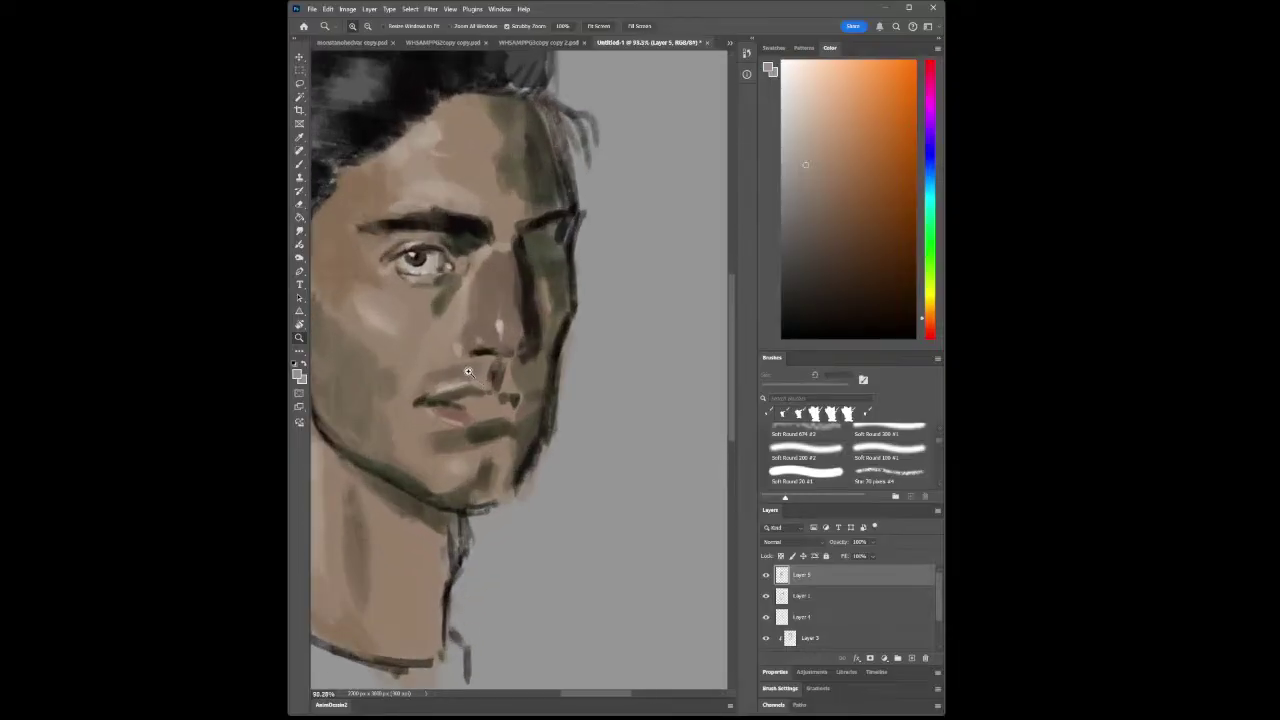
click(407, 342)
click(299, 137)
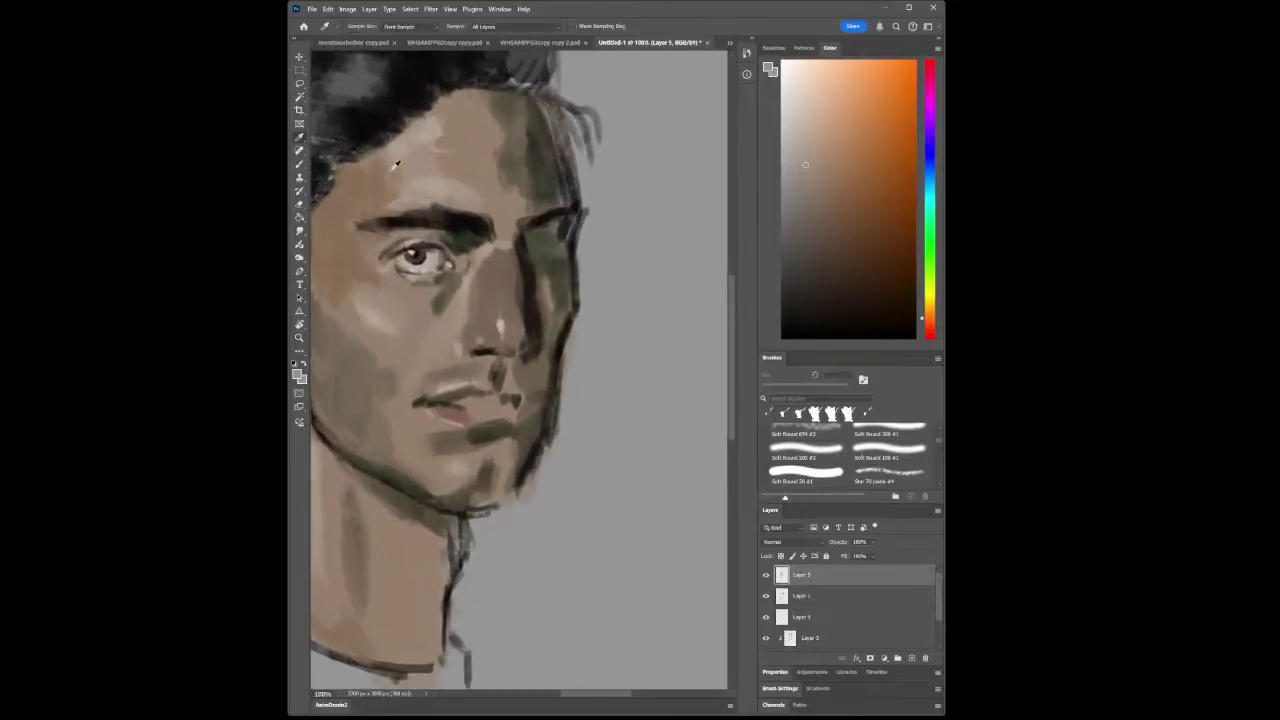
click(299, 164)
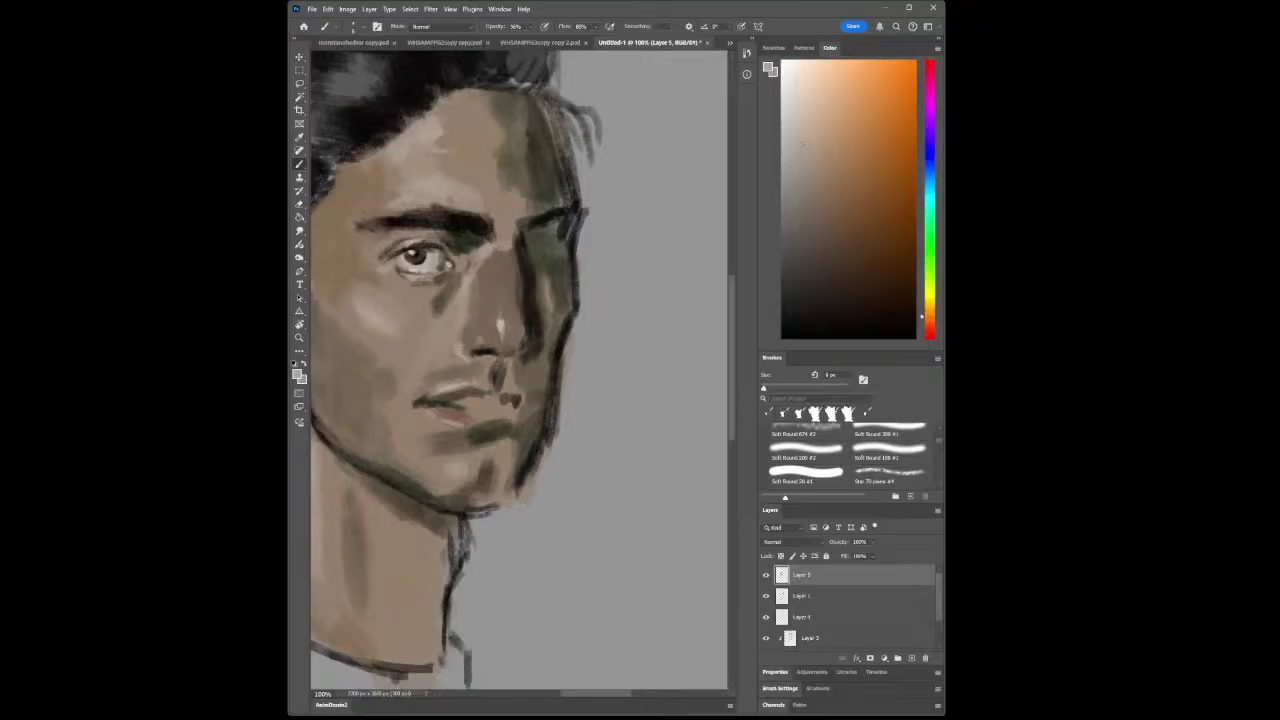
Sample the nose's mid tone and the dark brown shadow beside its bridge, and refine the nose shading
key(i)
click(499, 301)
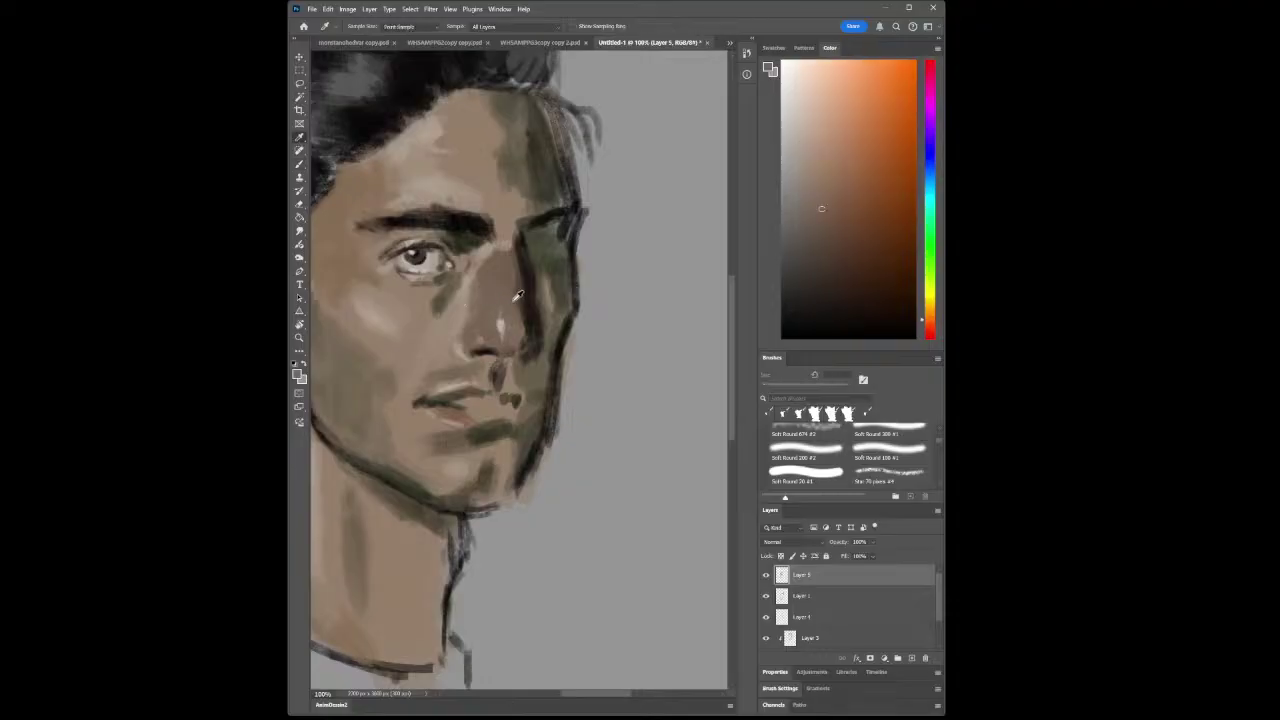
click(527, 289)
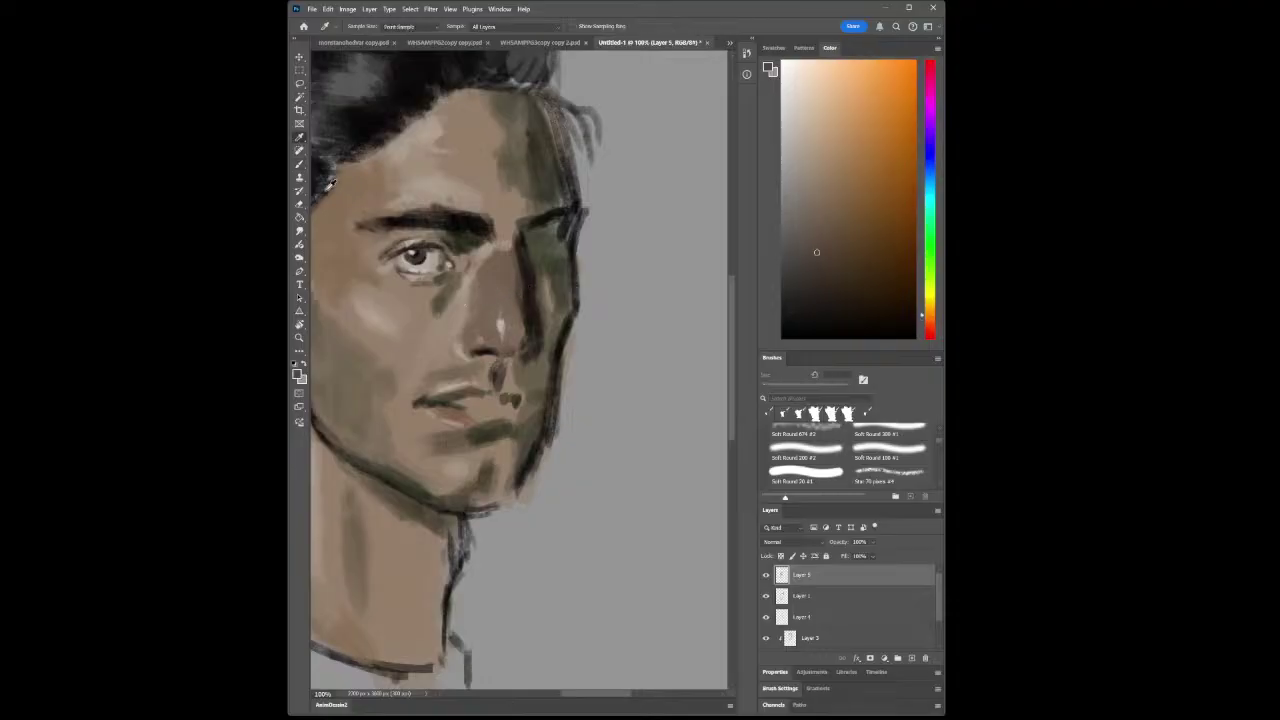
key(b)
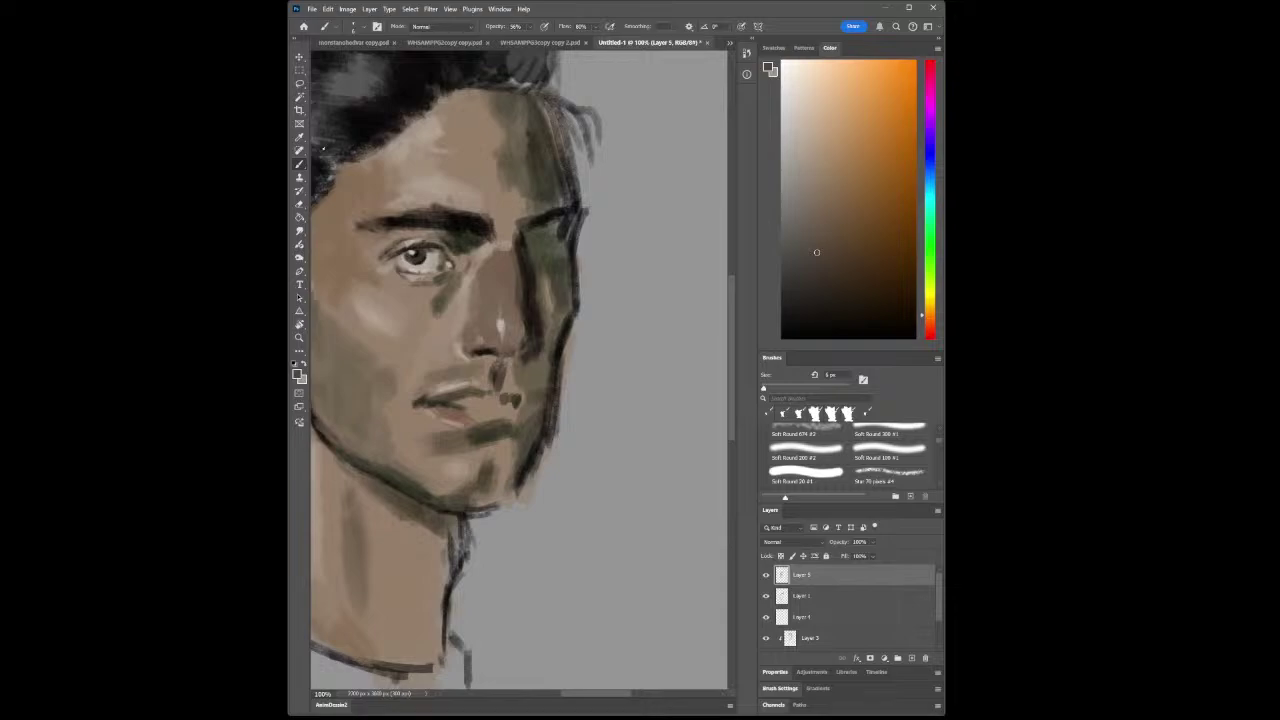
Sample the olive-brown lower-cheek tone, enlarge the brush considerably, and shade the chin below the lower lip
key(i)
click(365, 388)
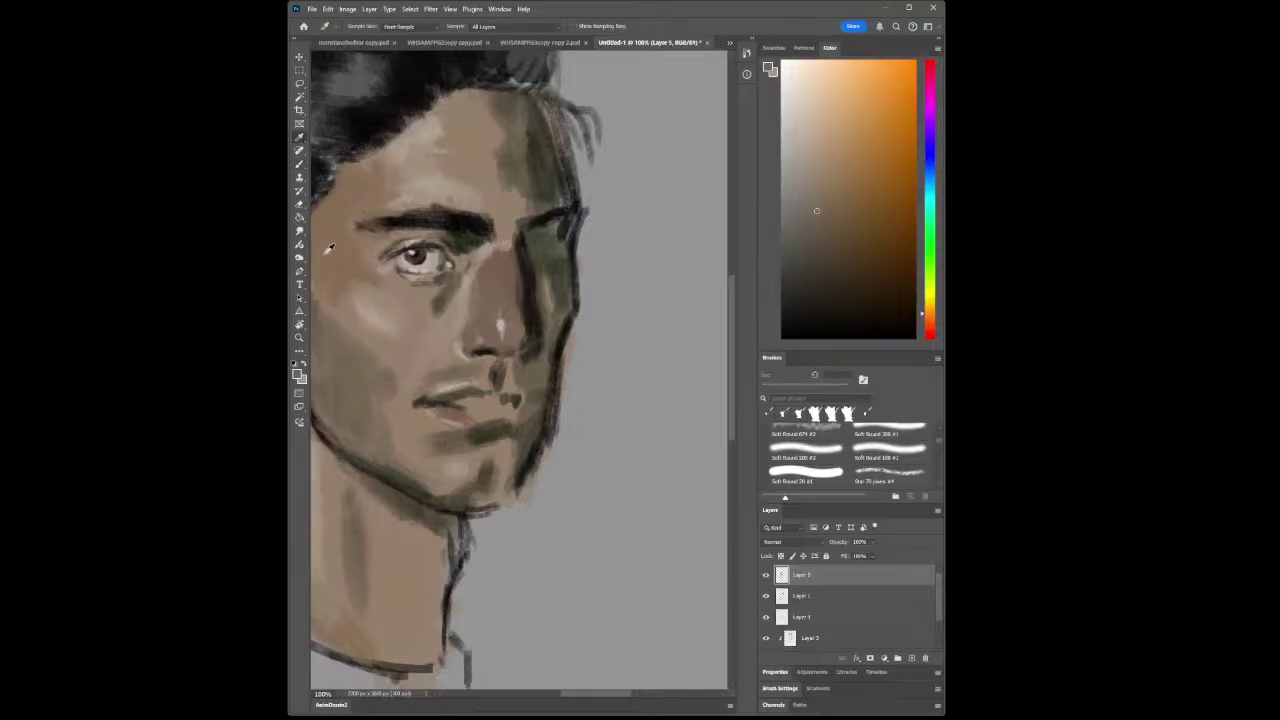
click(299, 164)
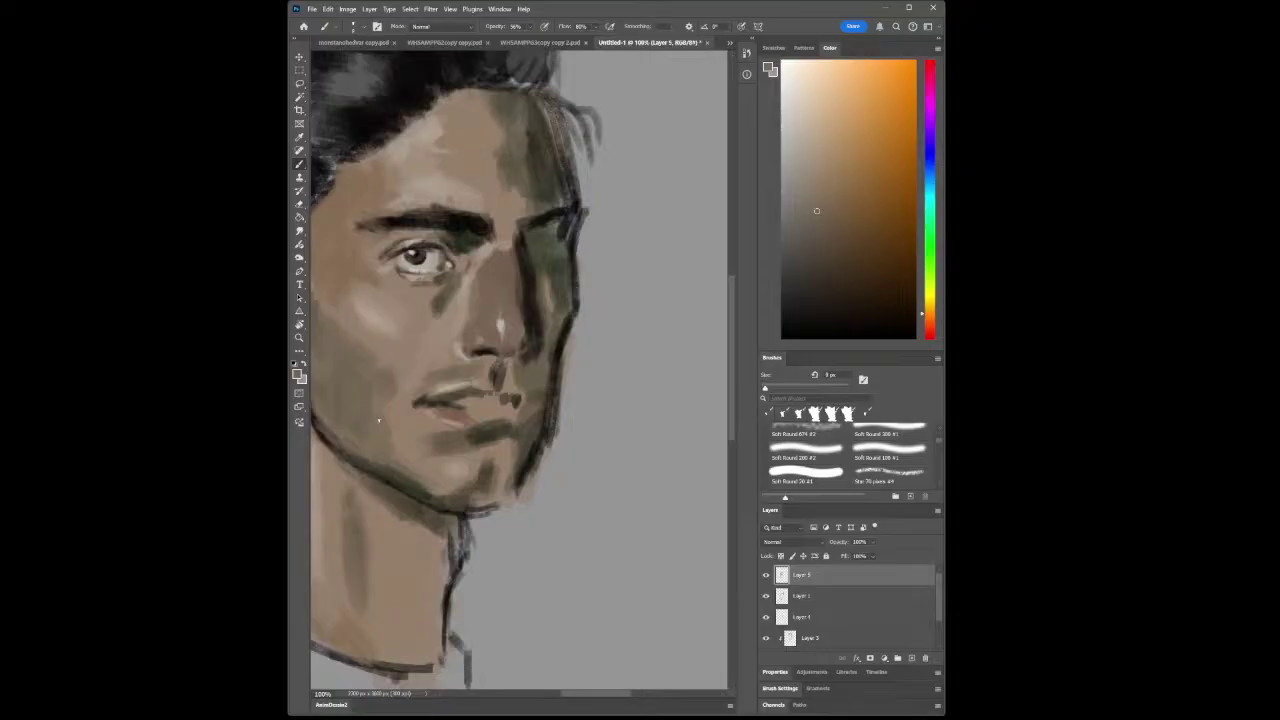
key(bracketright)
key(bracketright)
key(bracketright)
key(bracketright)
key(bracketright)
key(bracketright)
key(bracketright)
key(bracketright)
key(bracketright)
key(bracketright)
drag(452, 486, 441, 466)
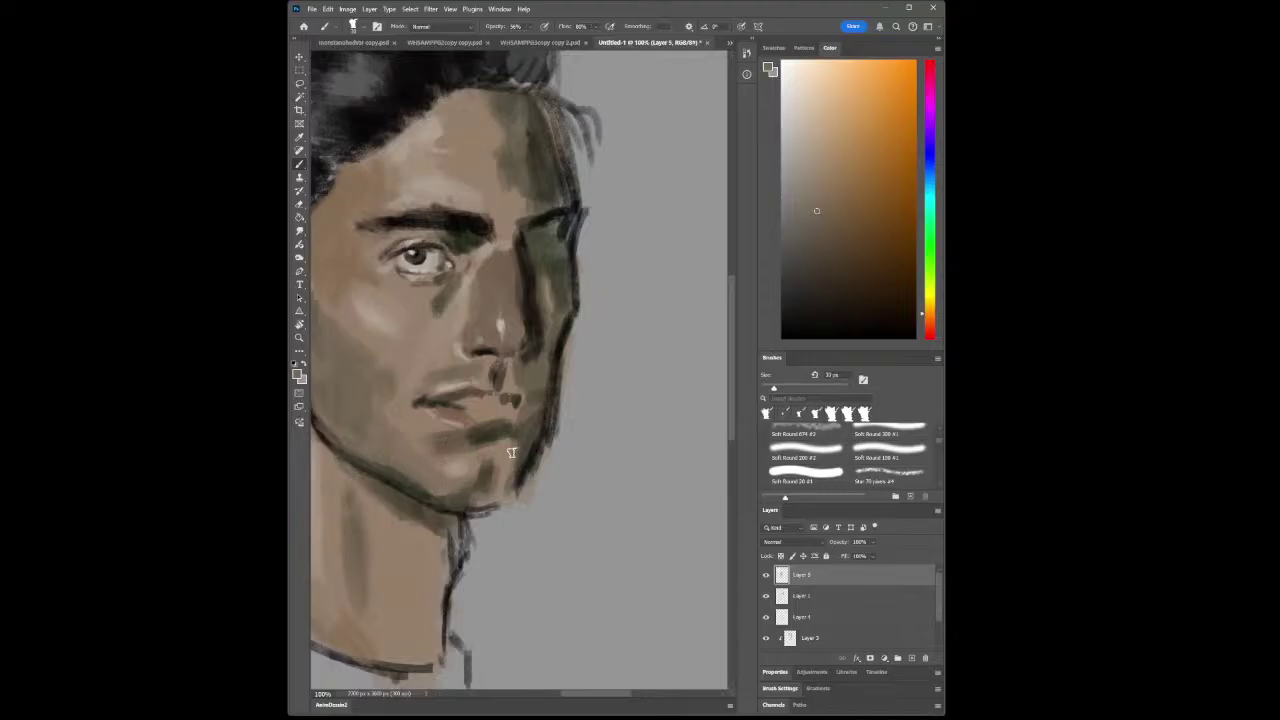
Sample the dark jaw shadow and the olive-brown cheek tone, and blend the shading on the lower cheek
key(z)
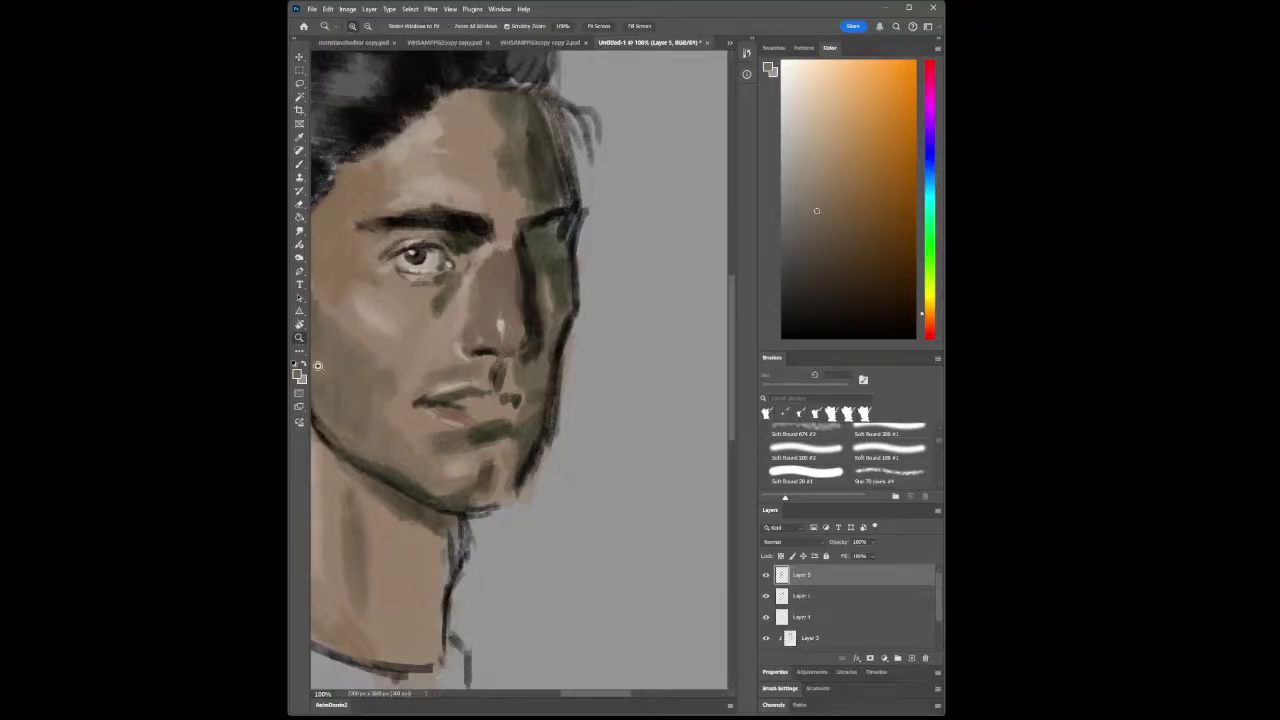
alt+click(466, 445)
drag(465, 470, 480, 415)
alt+click(480, 415)
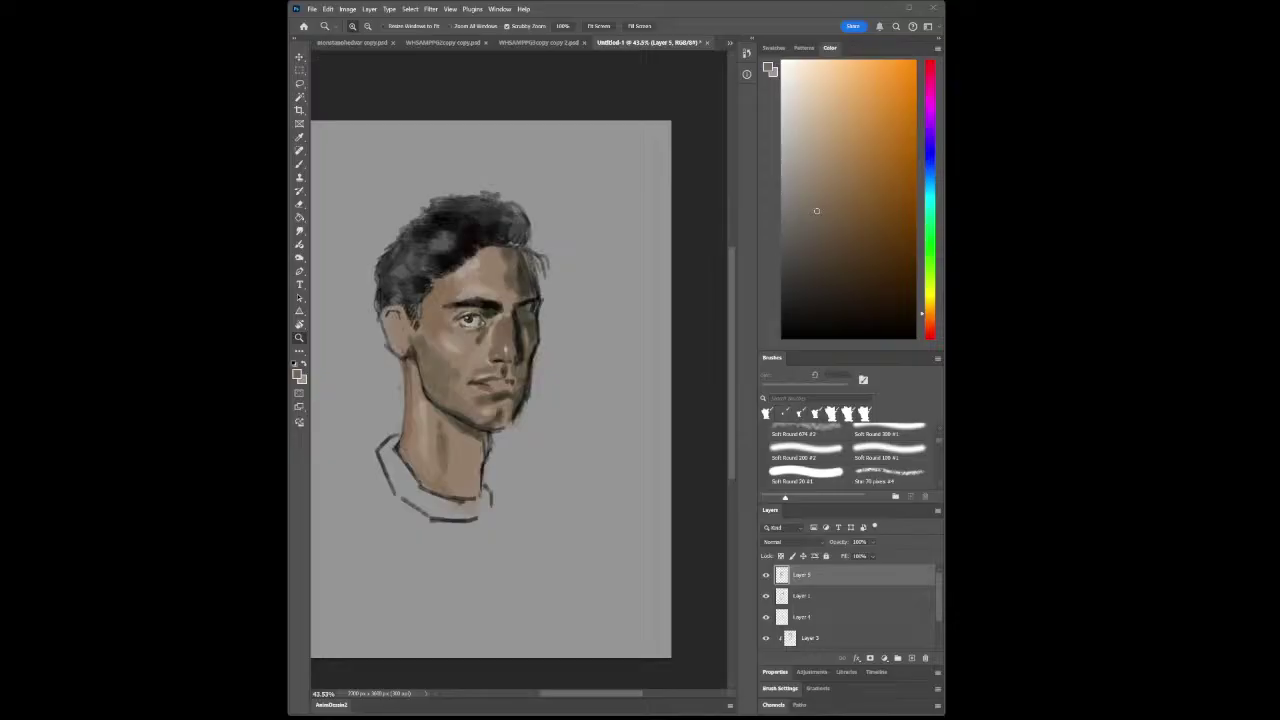
key(i)
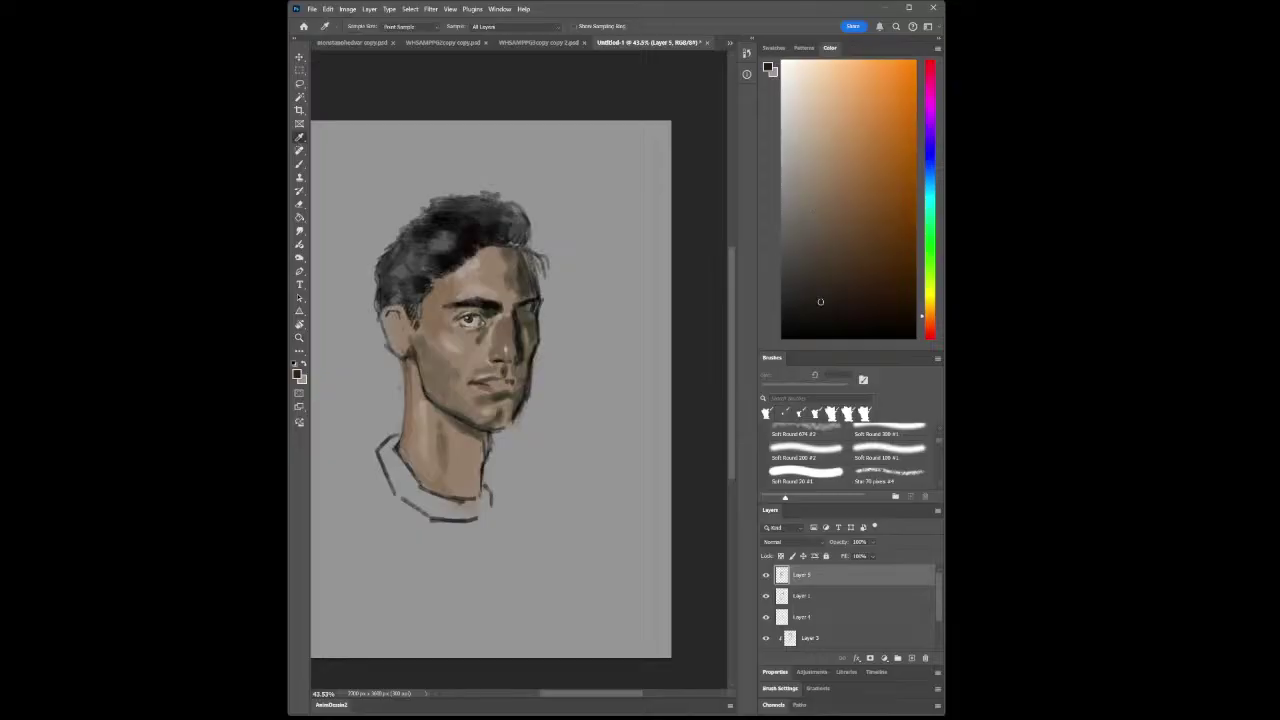
click(461, 413)
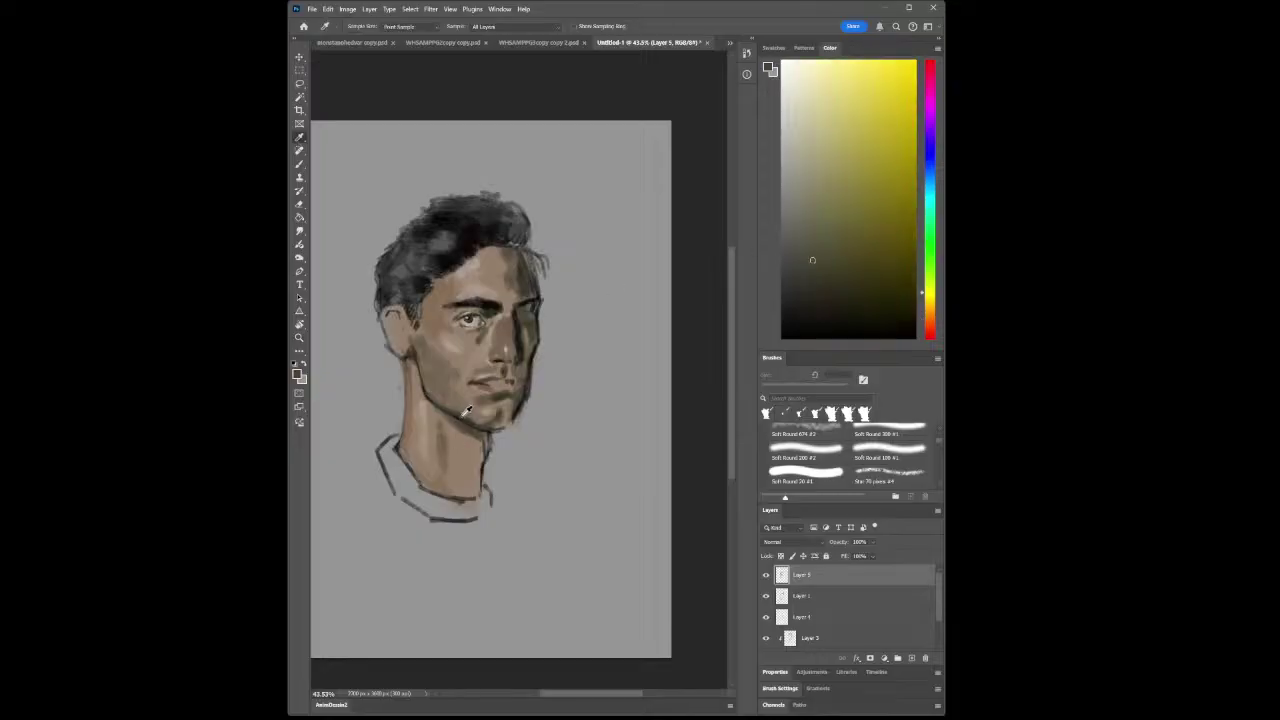
click(455, 371)
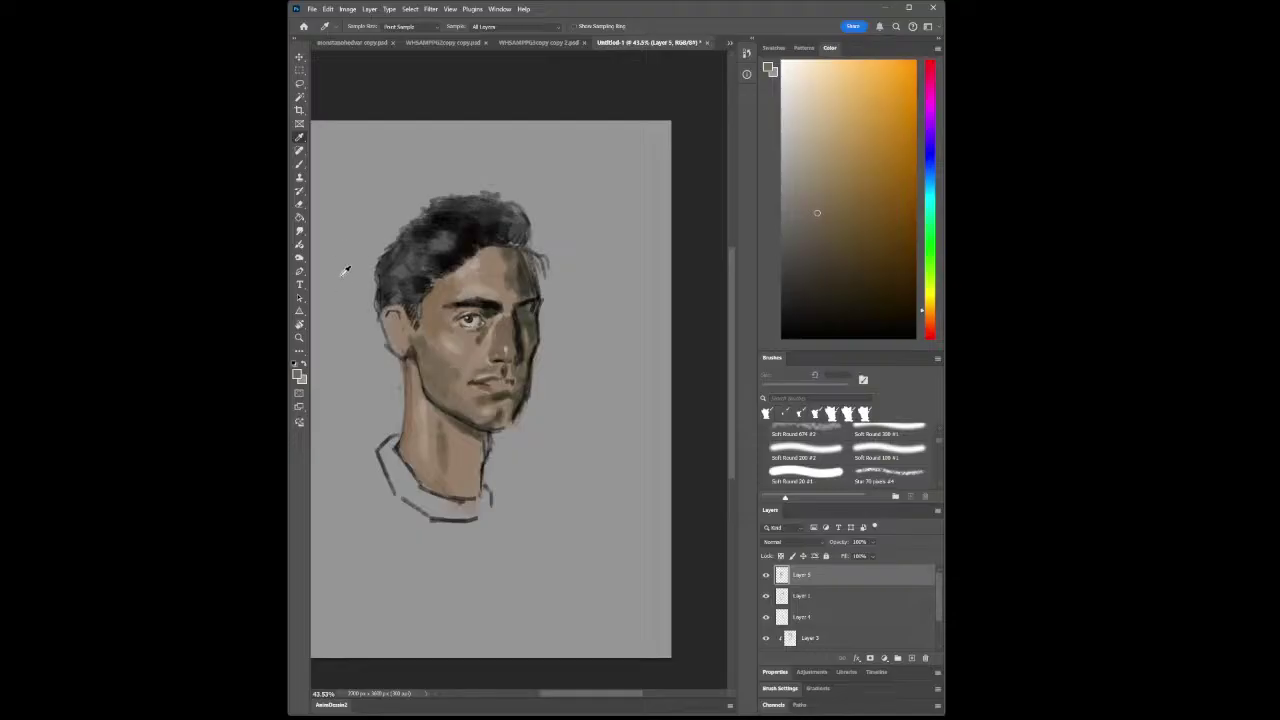
click(299, 164)
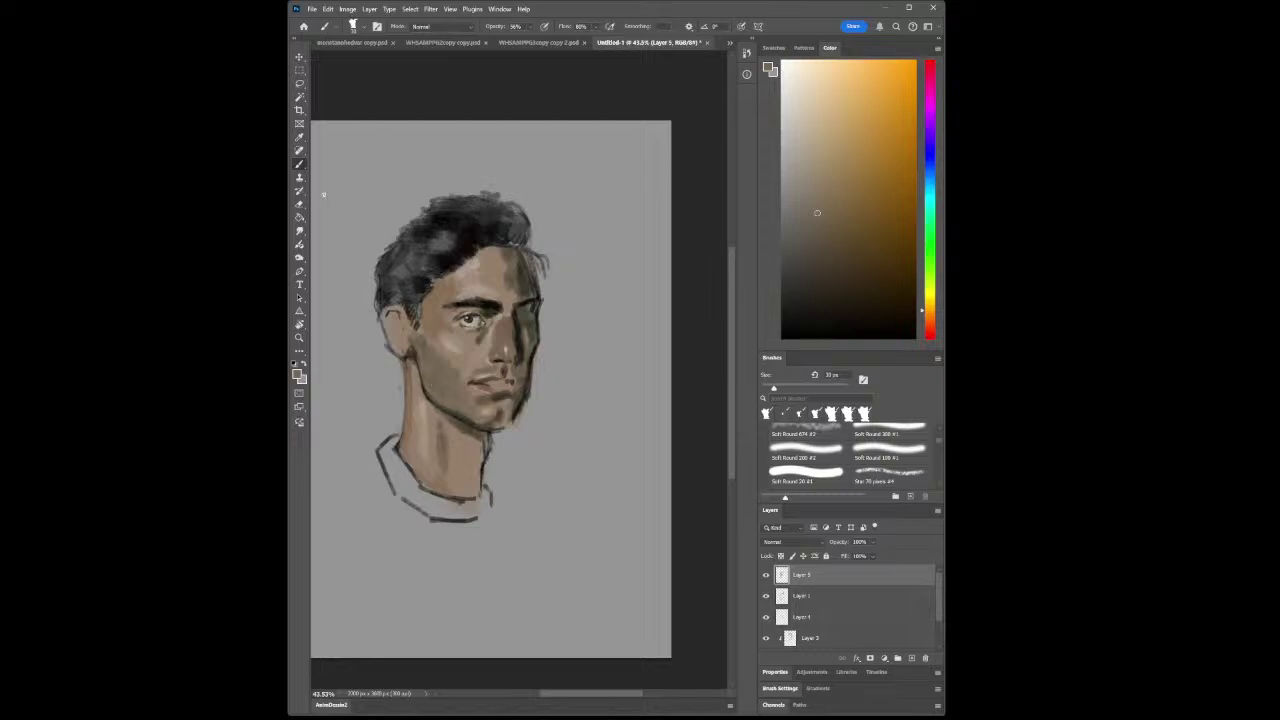
Sample the dark olive shadow on the far side of the forehead and darken the jawline with a smaller brush
click(300, 137)
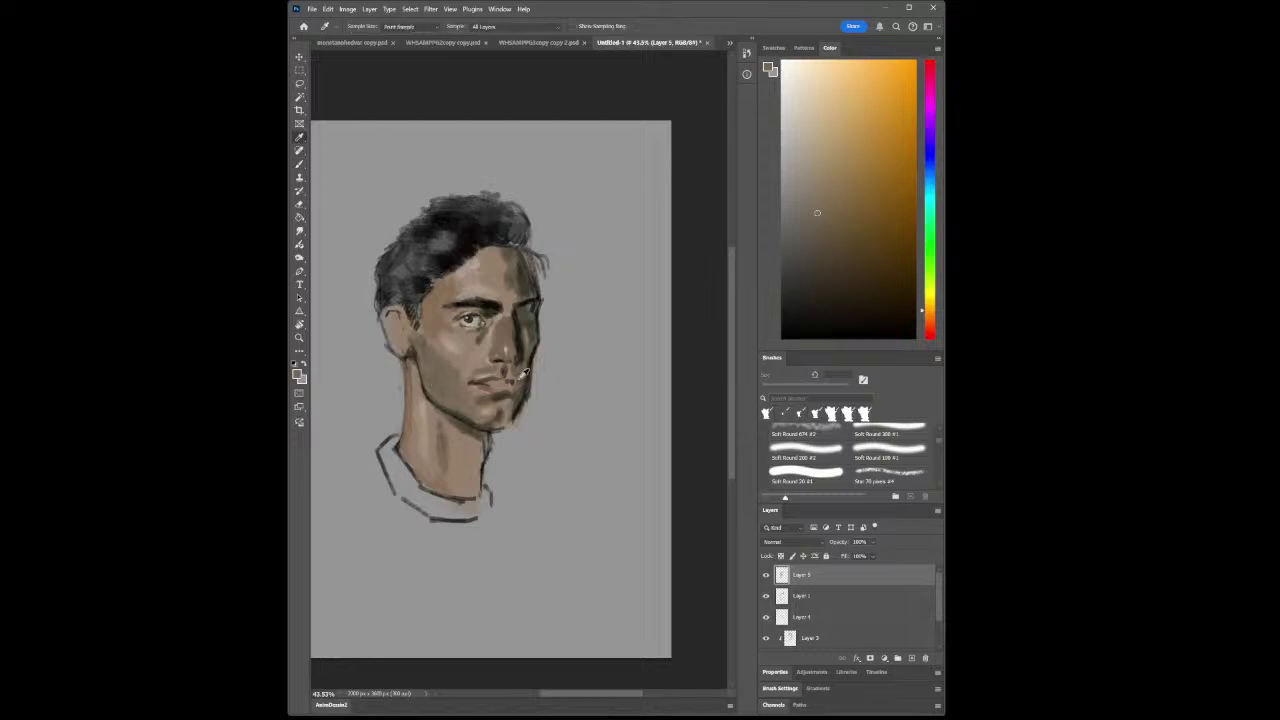
click(528, 277)
click(299, 164)
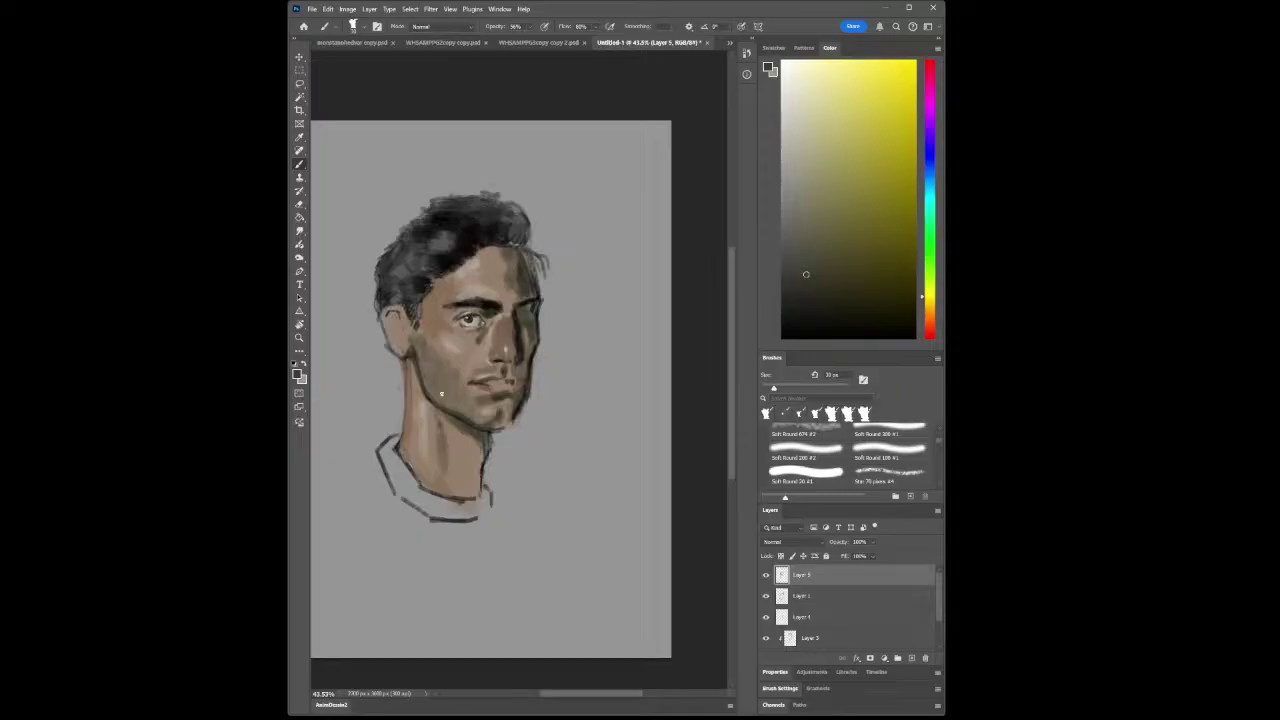
key(bracketleft)
key(bracketleft)
key(bracketleft)
Sample the light cheek highlight below the near eye and refine the cheek's light area with a 15 px brush
key(z)
alt+click(457, 393)
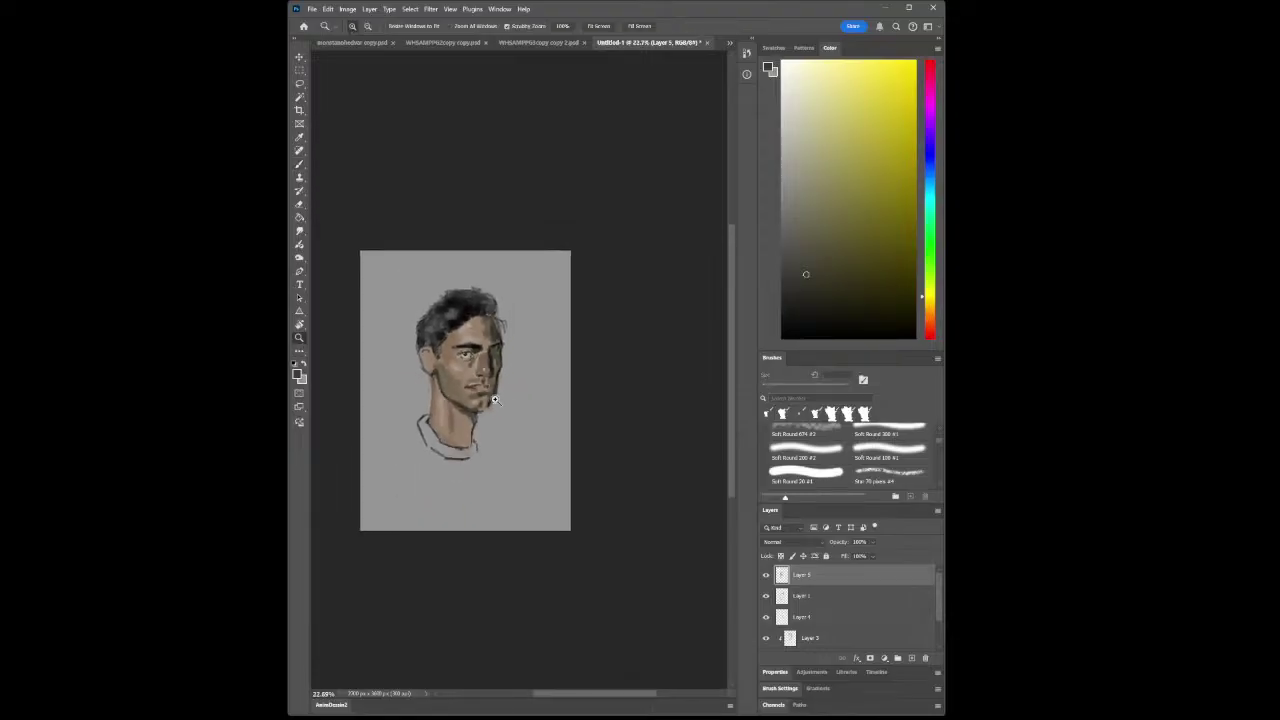
drag(494, 400, 560, 398)
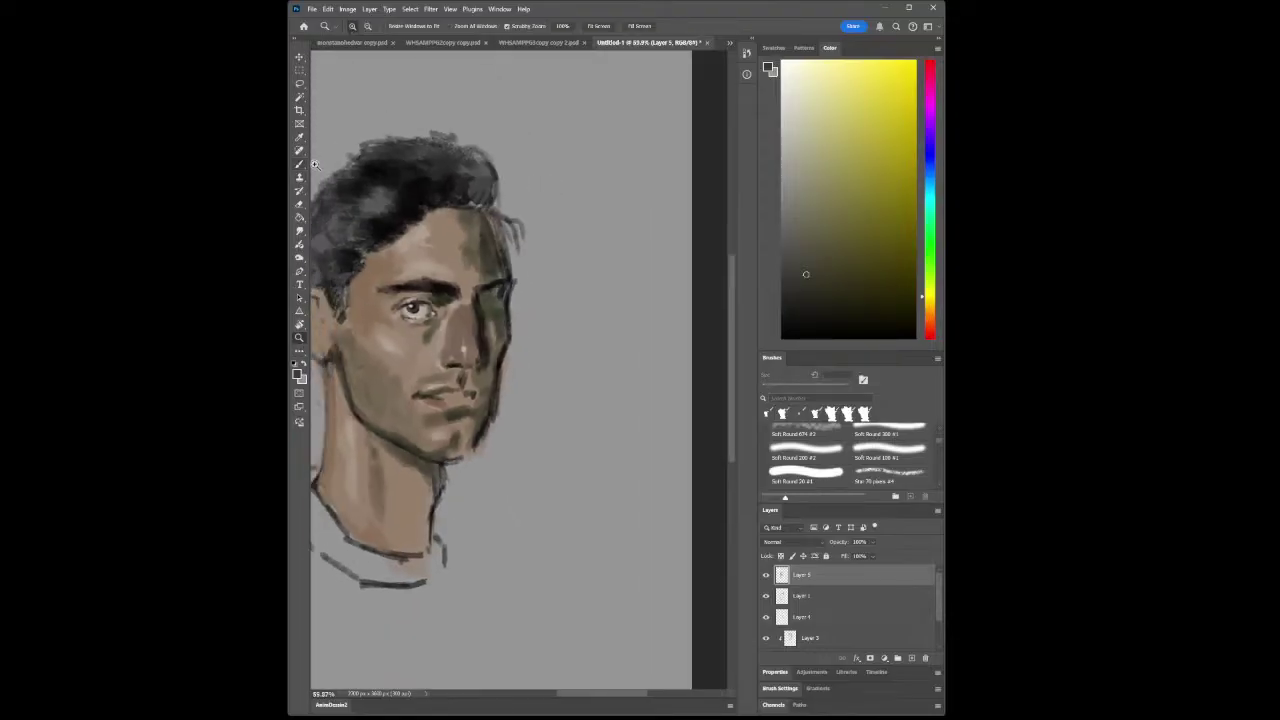
click(299, 137)
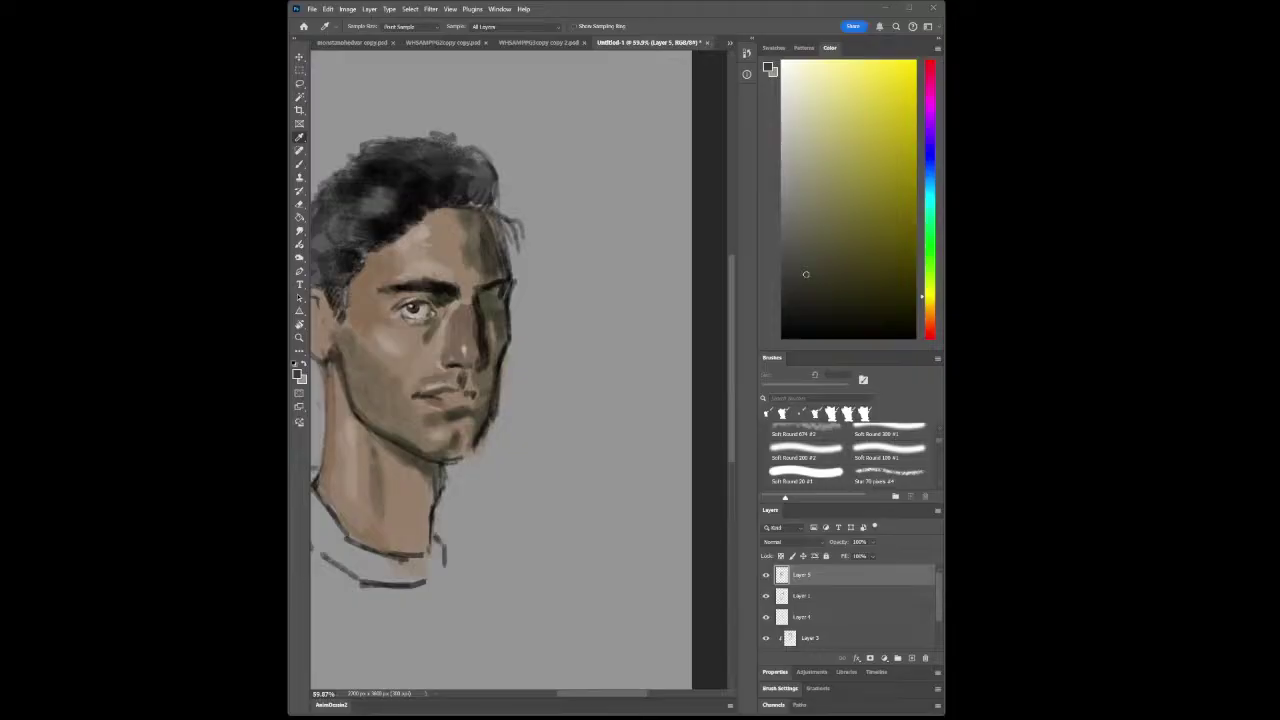
click(395, 348)
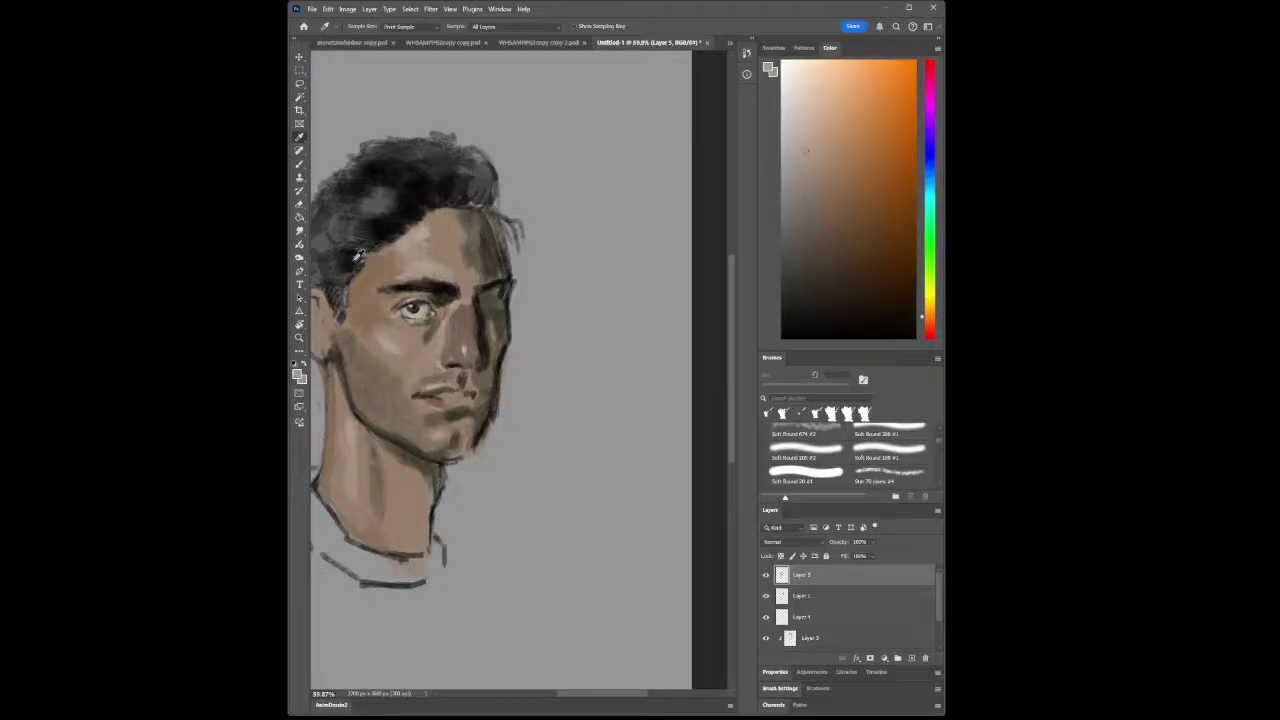
key(b)
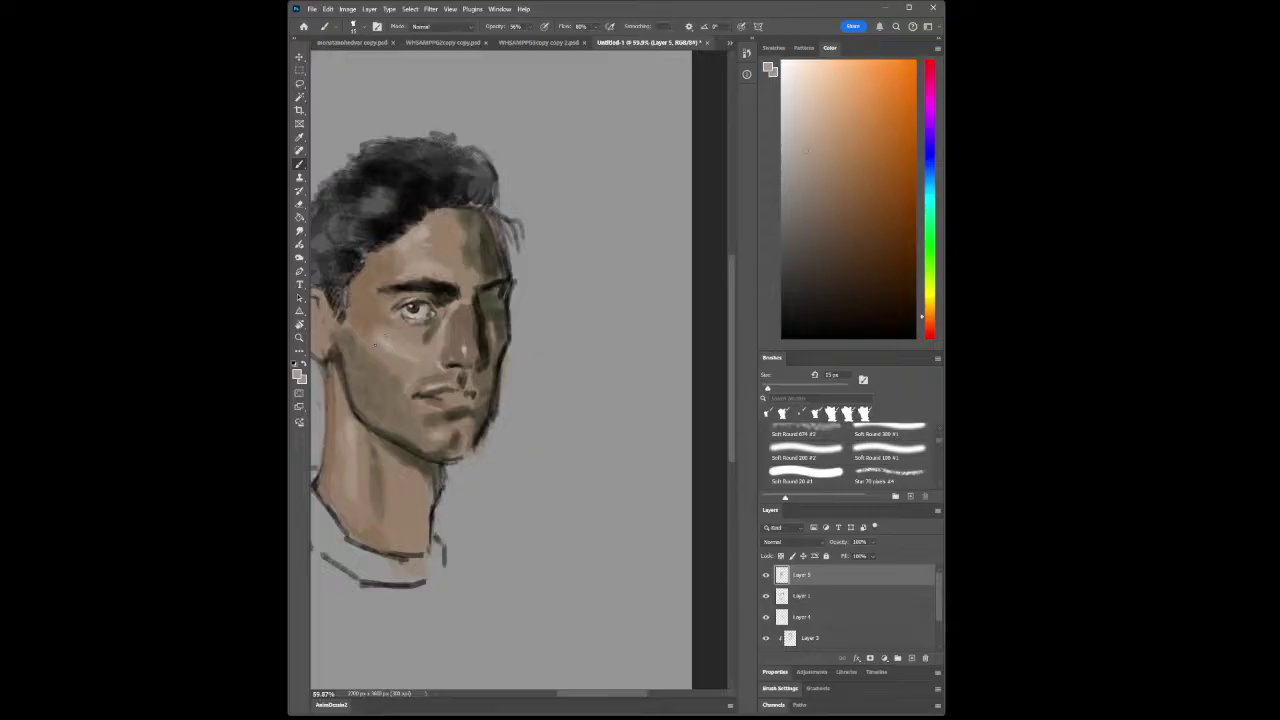
Sample the brown forehead tone above the near eyebrow and touch up the skin there with the 15 px brush
click(299, 337)
drag(611, 409, 600, 405)
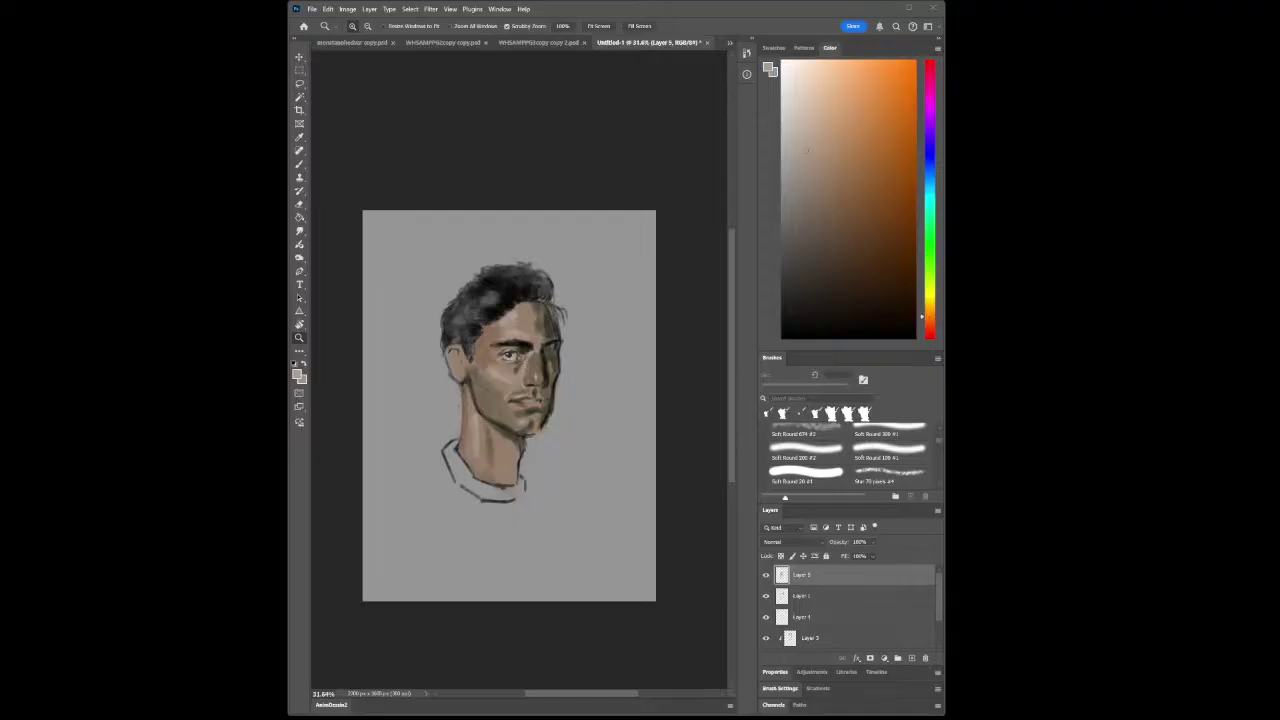
click(520, 402)
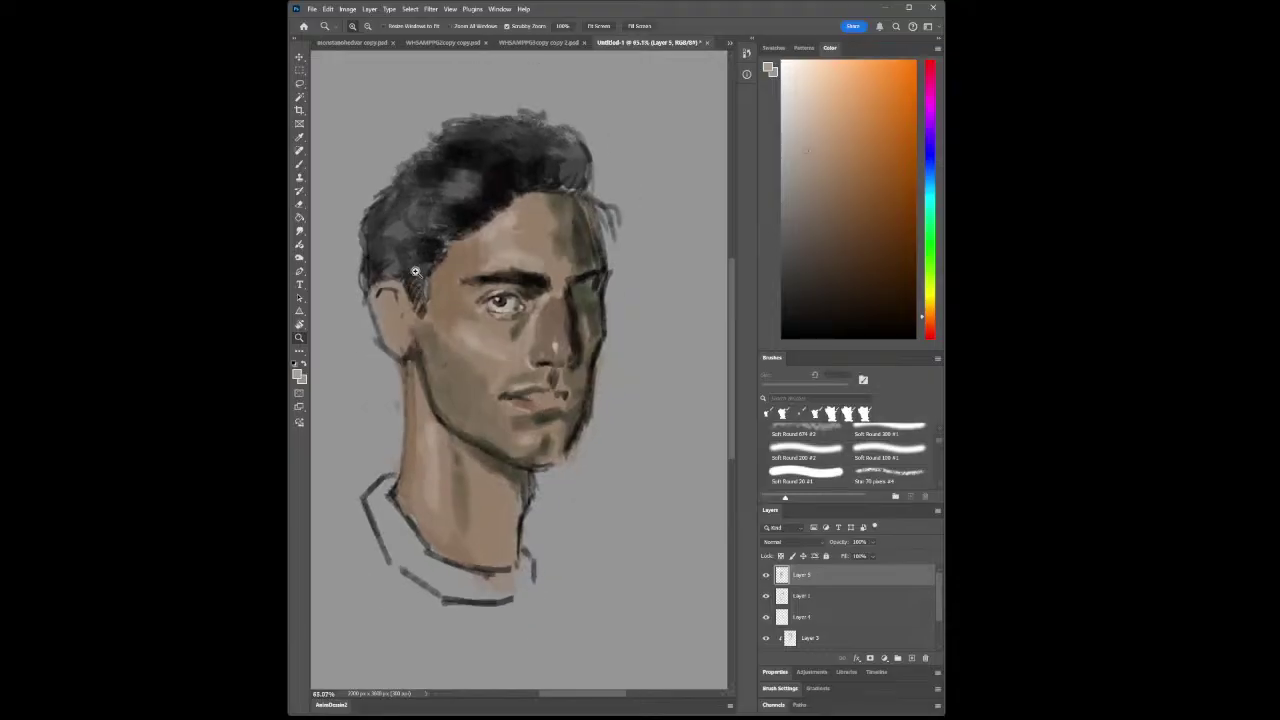
click(299, 140)
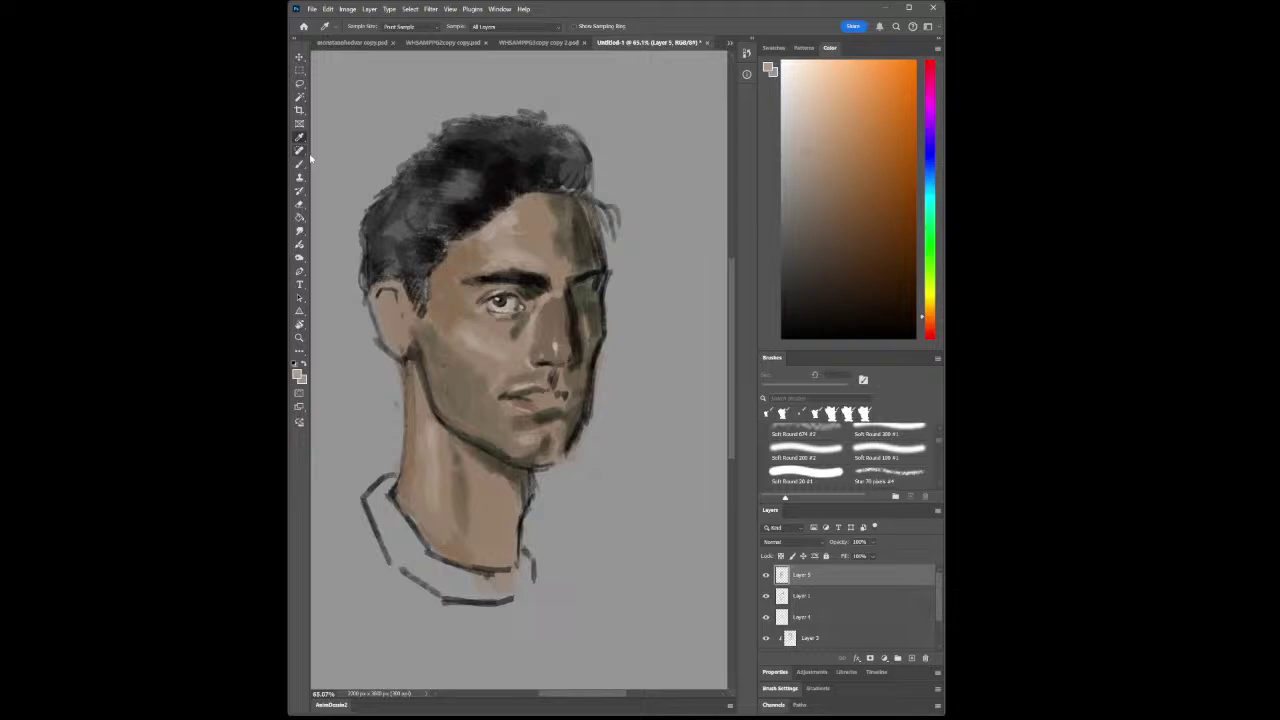
click(484, 264)
key(b)
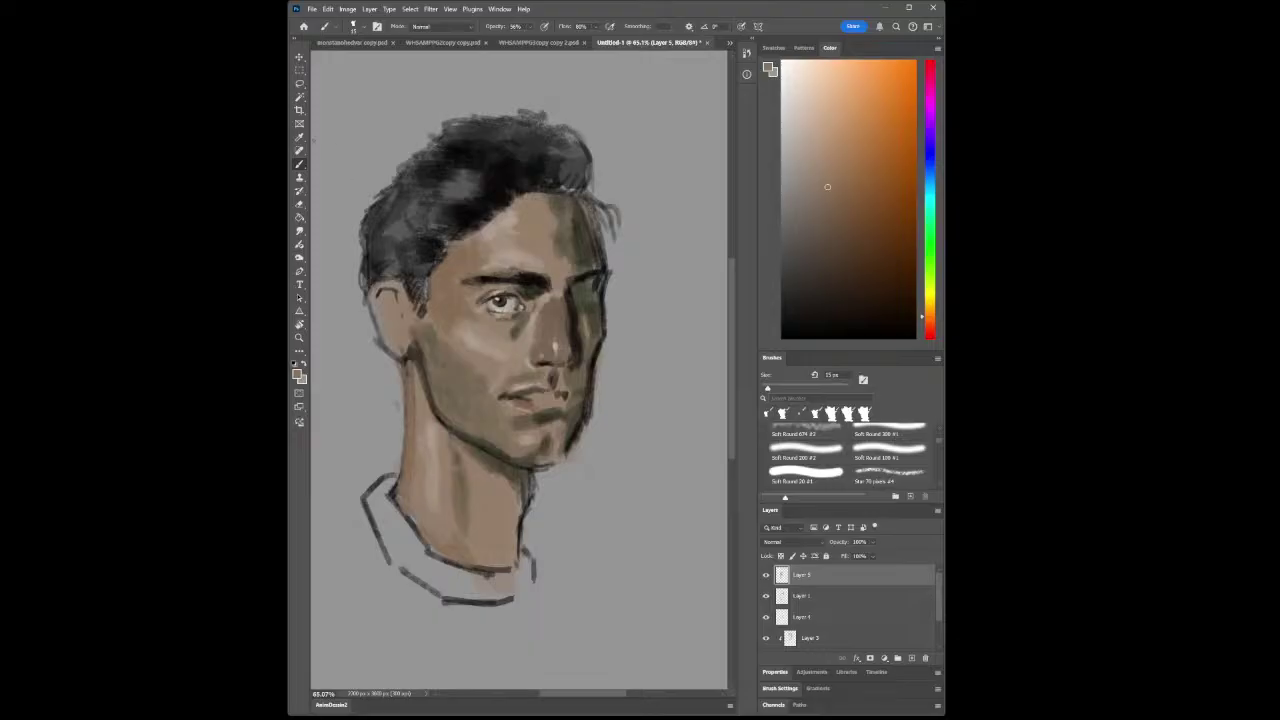
Sample the light forehead highlight and brush a short light stroke just above the near eyebrow
key(i)
click(508, 250)
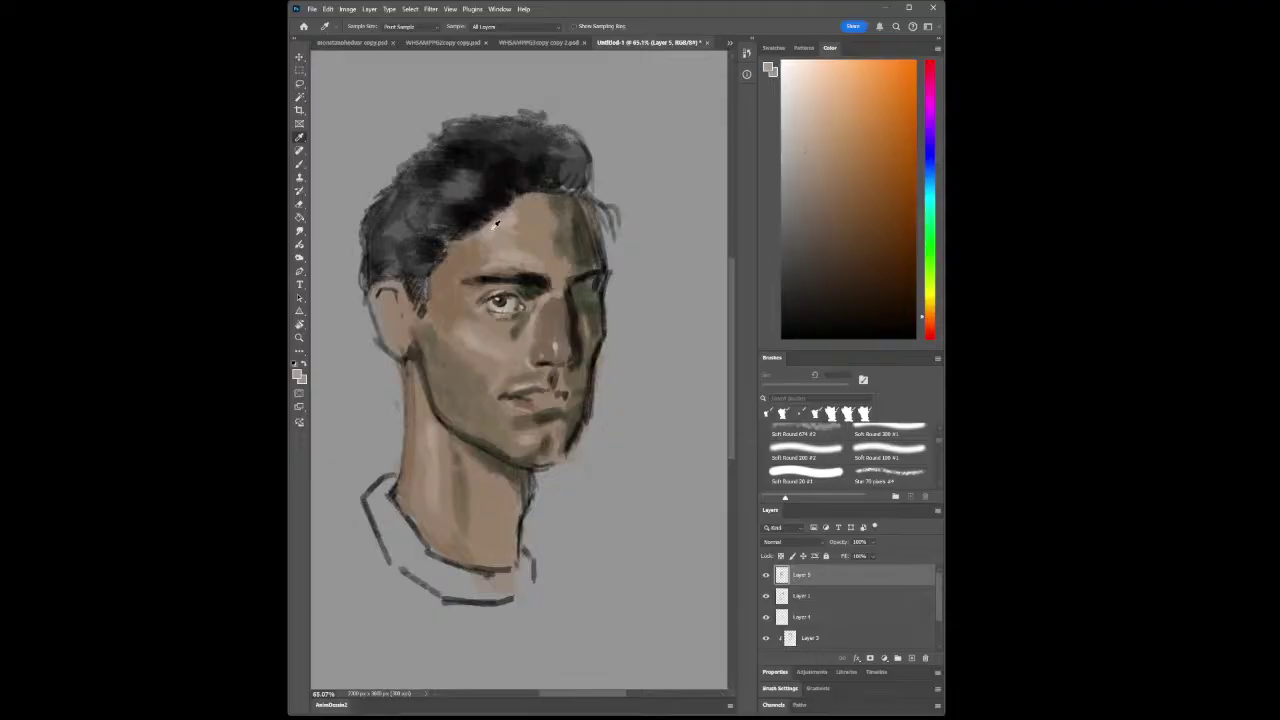
click(299, 164)
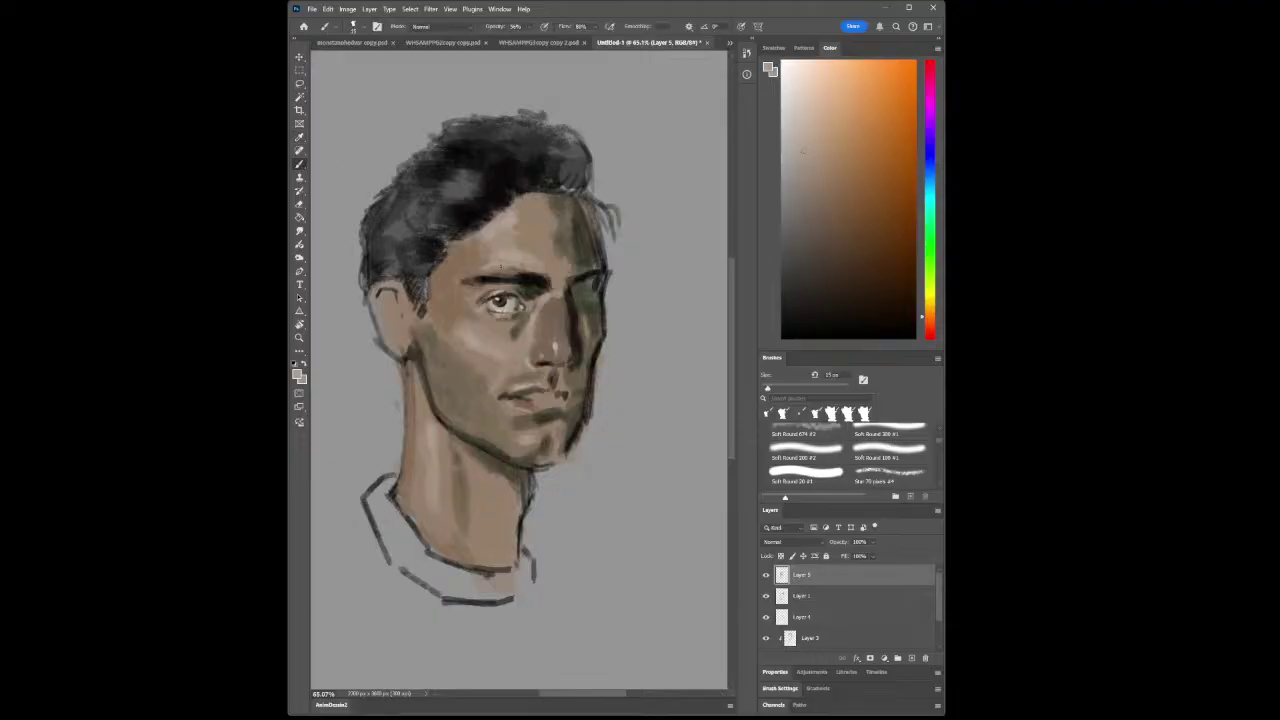
drag(508, 270, 514, 271)
Sample the light skin tone and refine the highlight on the forehead with the 15 px brush
click(299, 338)
mouse_move(586, 391)
mouse_down()
mouse_move(552, 392)
mouse_move(584, 392)
mouse_up()
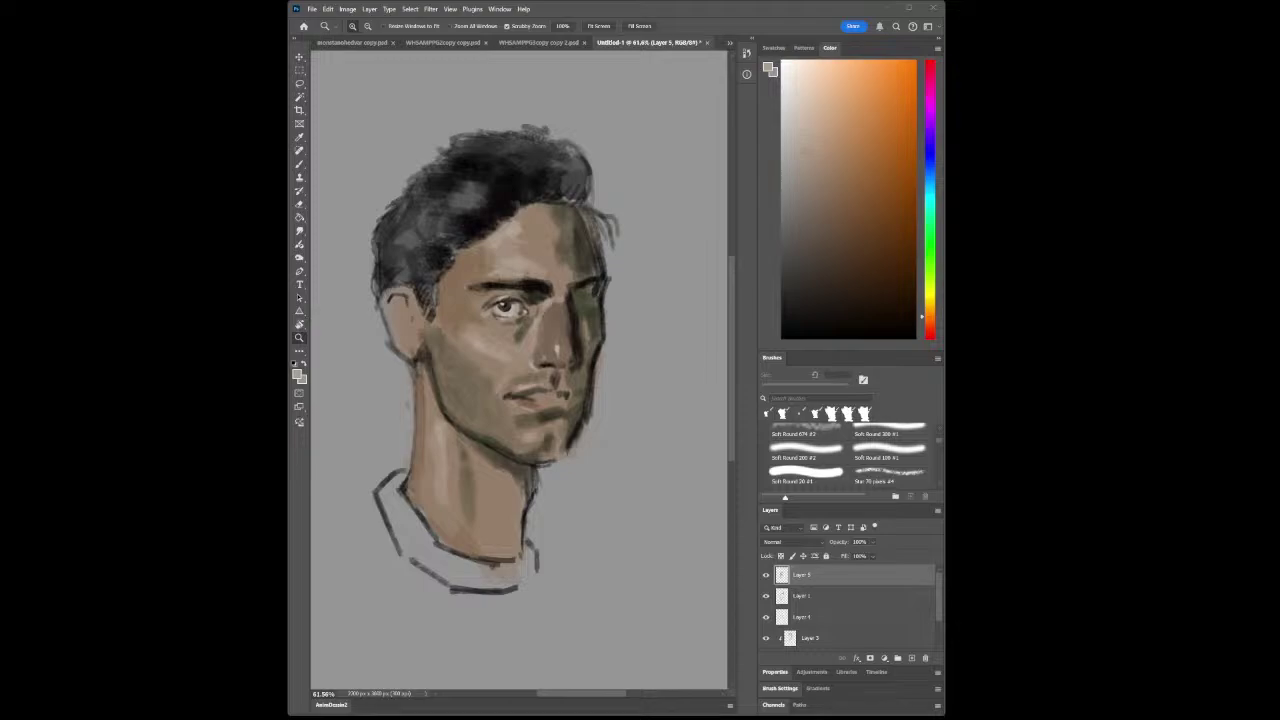
scroll(590, 457, up, 1)
scroll(612, 410, down, 3)
scroll(616, 407, up, 3)
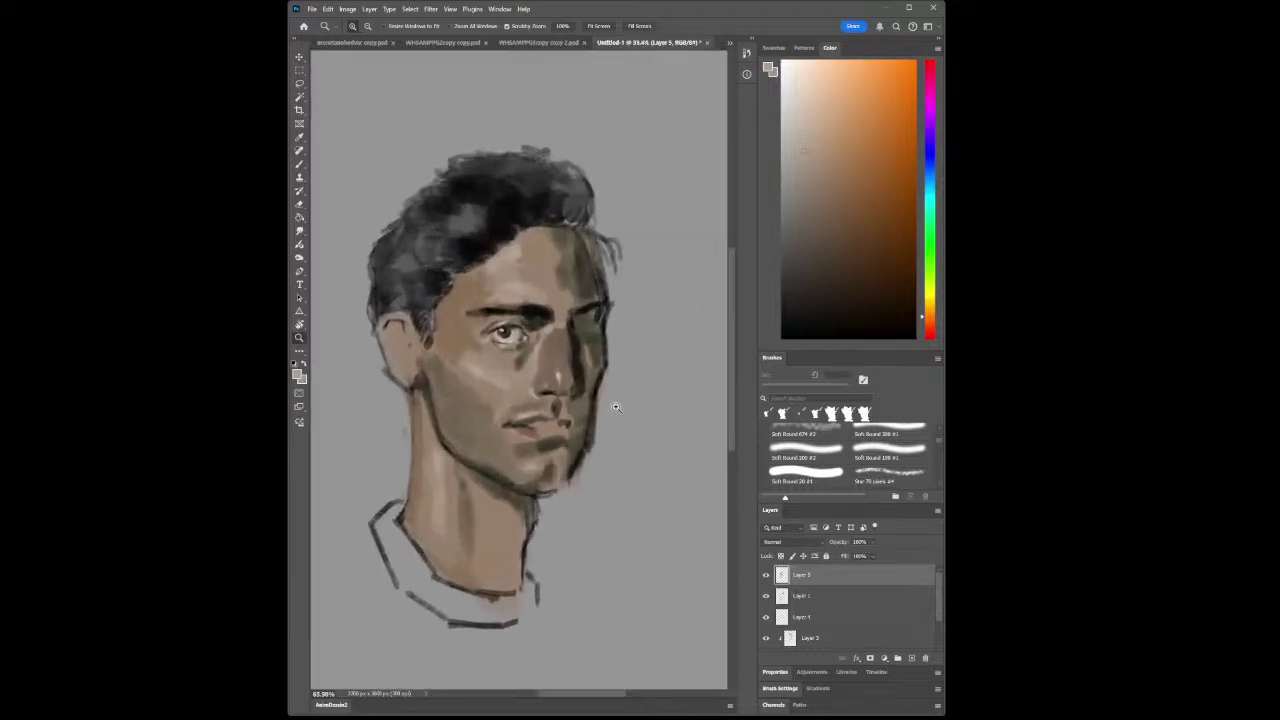
scroll(616, 407, up, 2)
scroll(564, 331, down, 3)
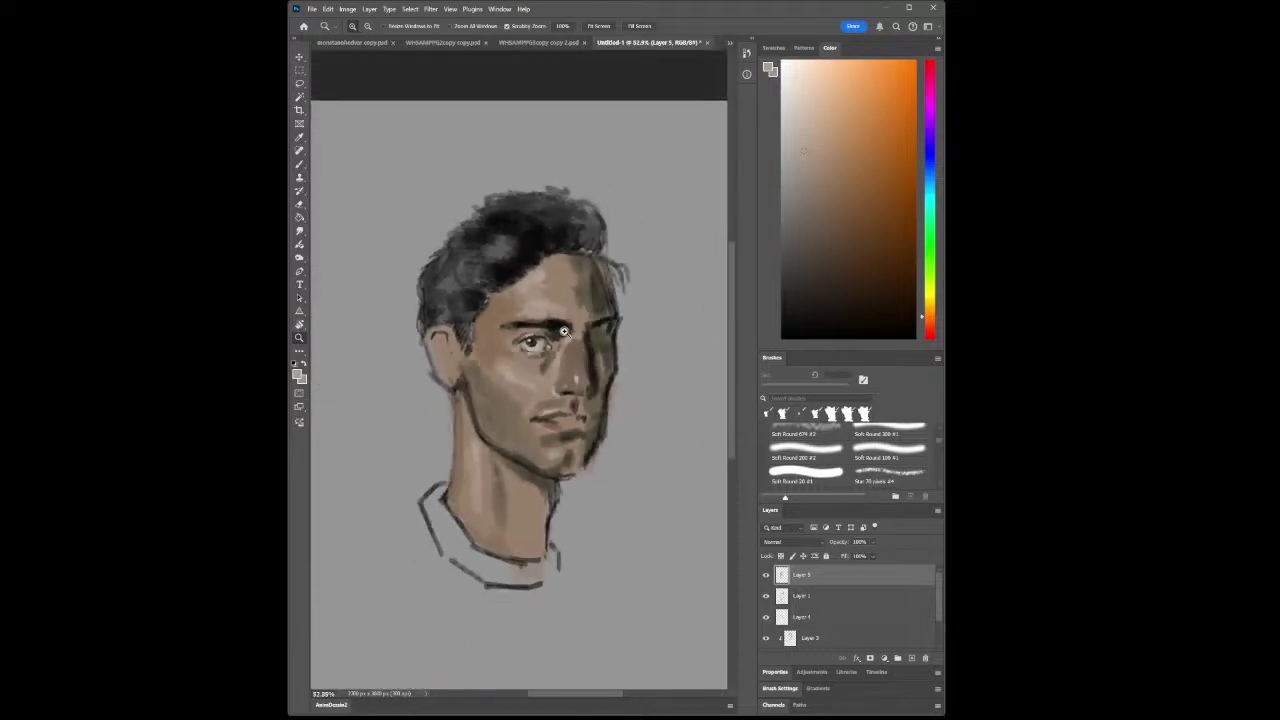
scroll(498, 291, up, 2)
click(299, 137)
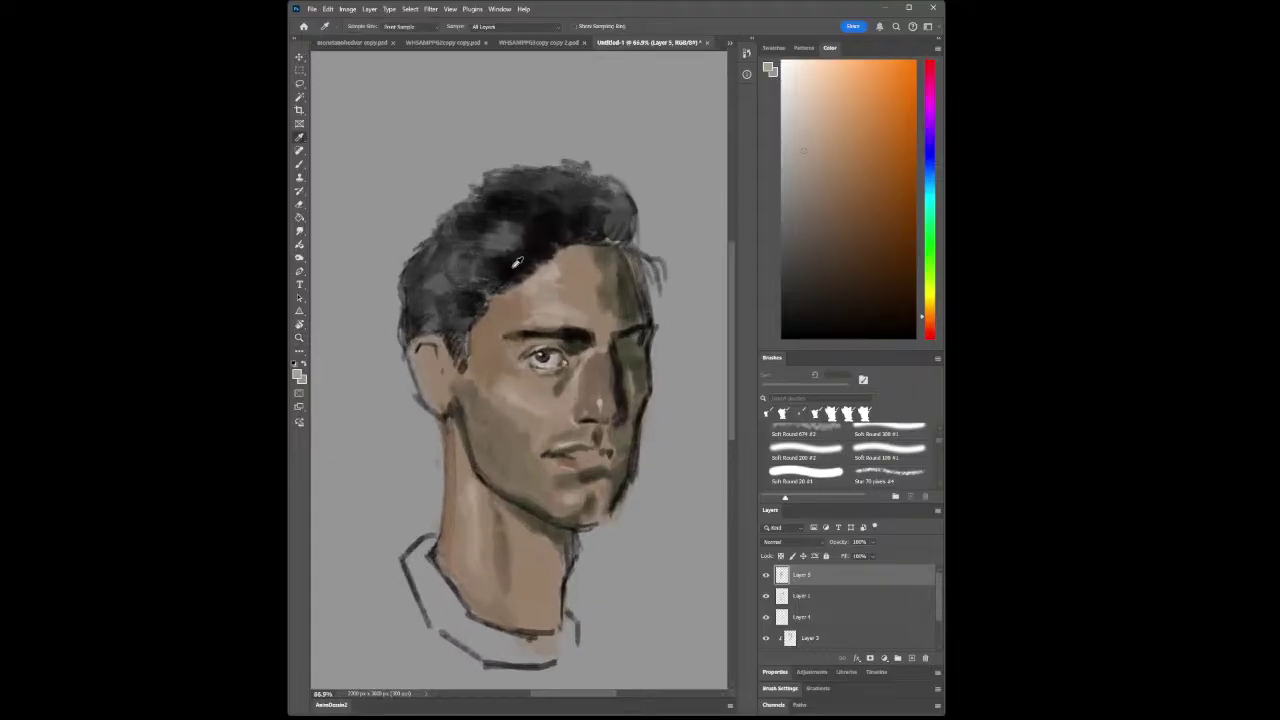
click(299, 164)
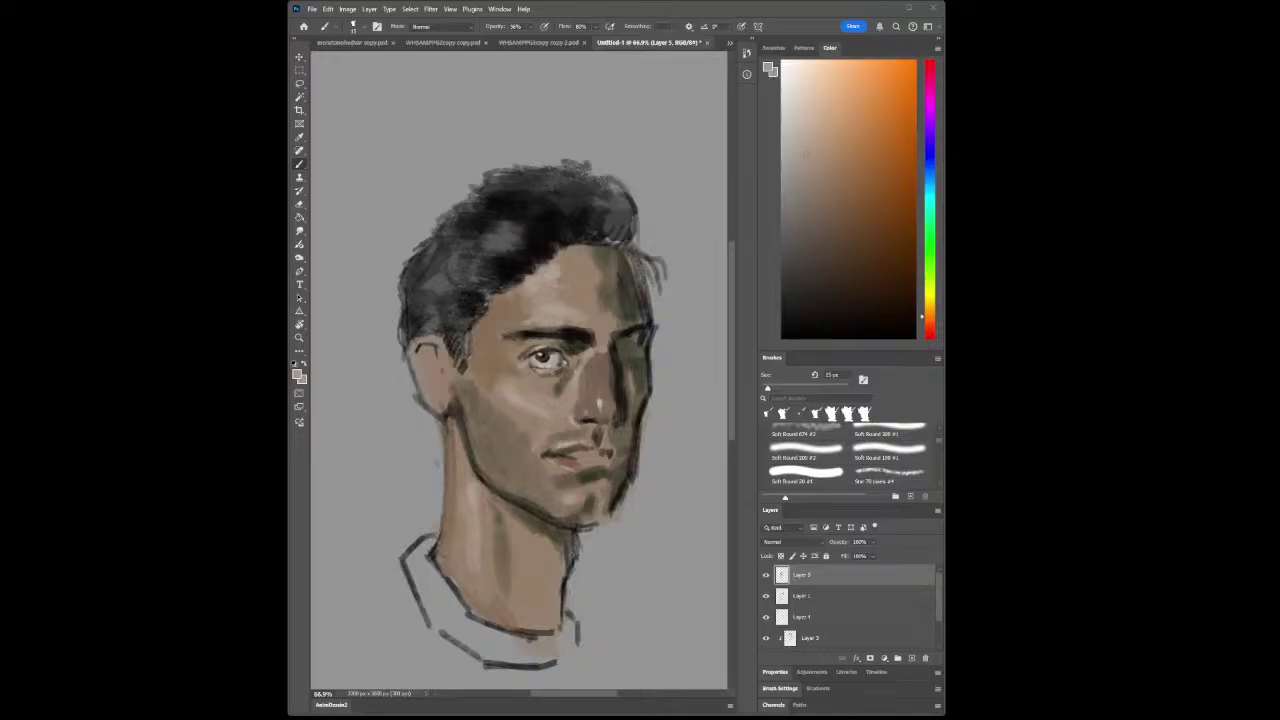
Sample the dark olive forehead shadow and the near-black of the hair, and paint the hairline at the near temple
key(i)
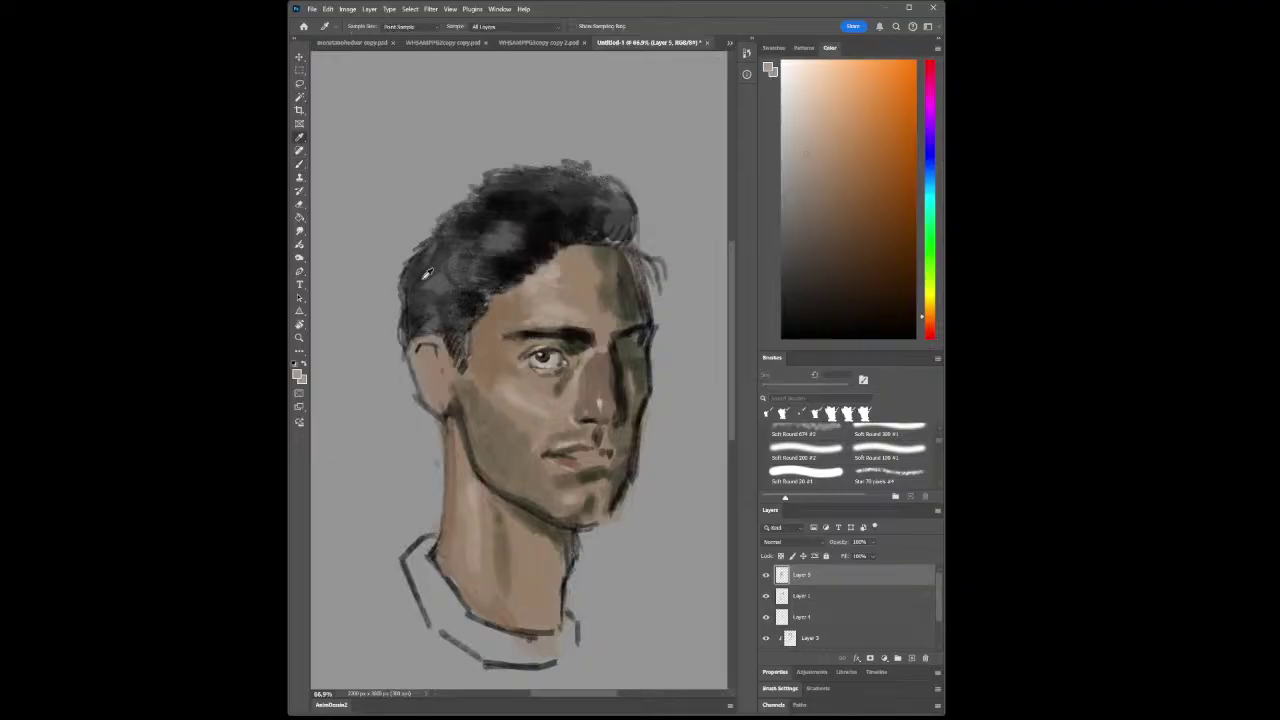
click(513, 305)
click(605, 255)
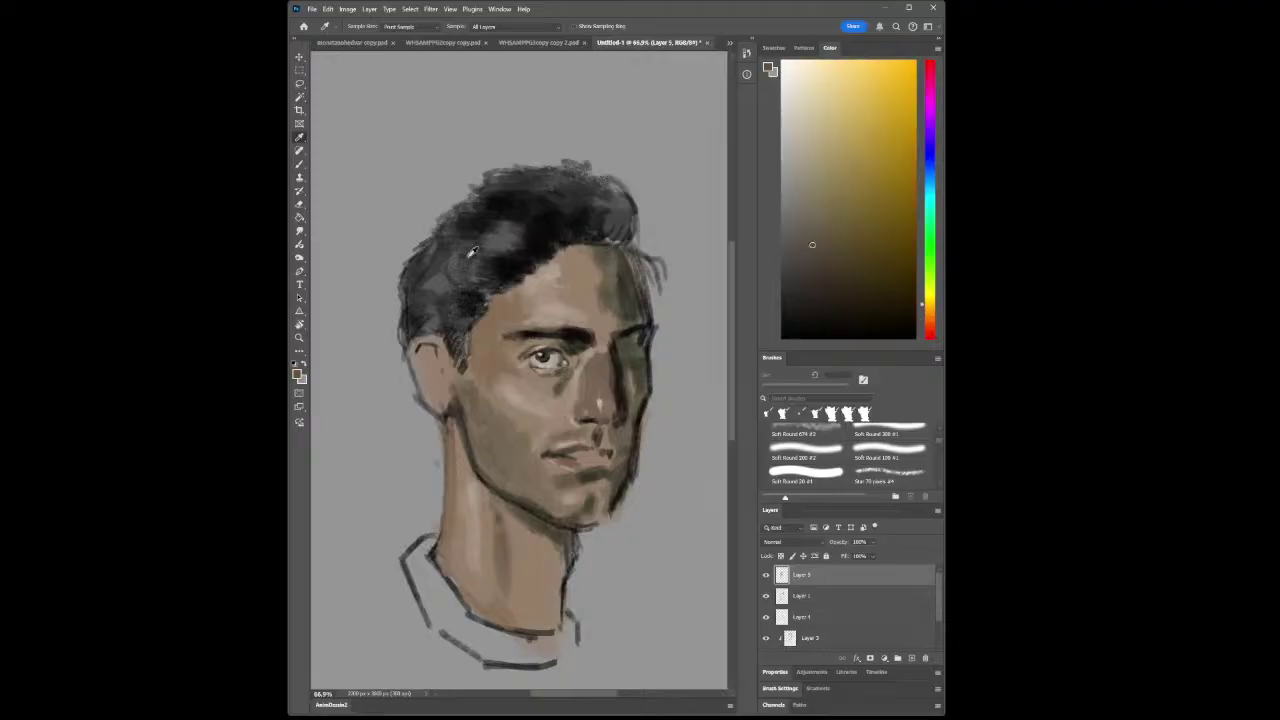
key(b)
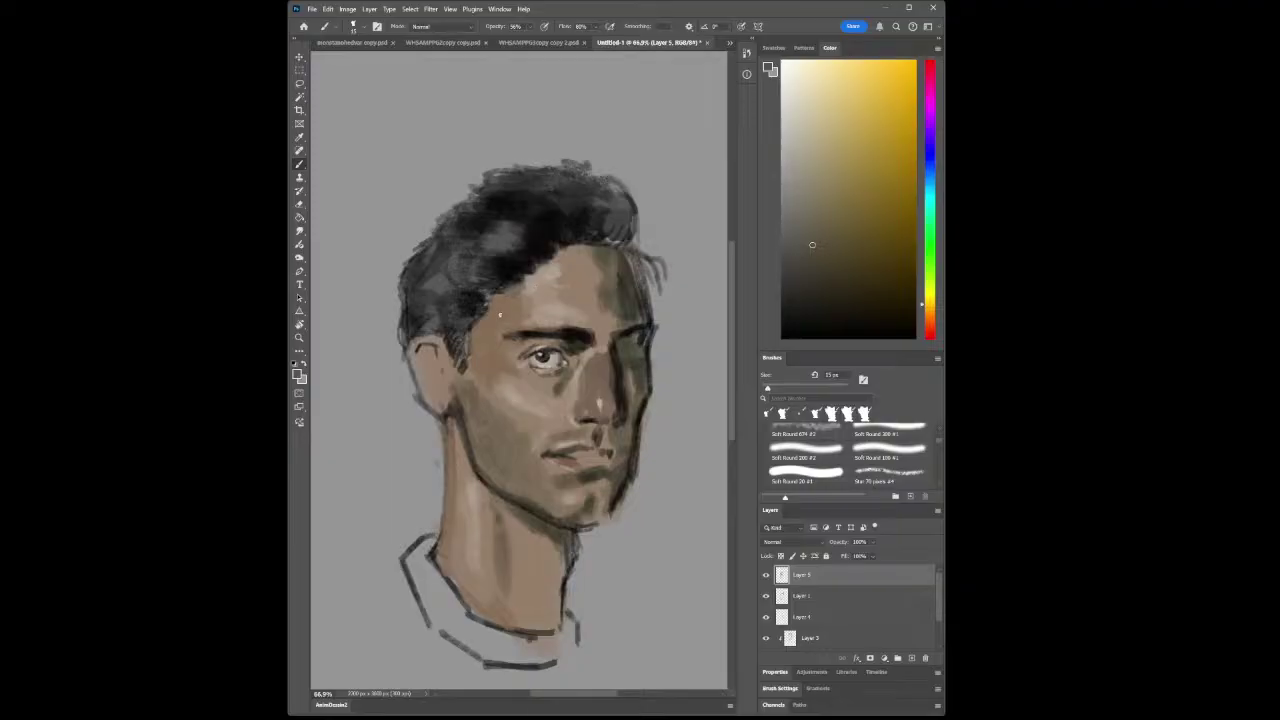
key(i)
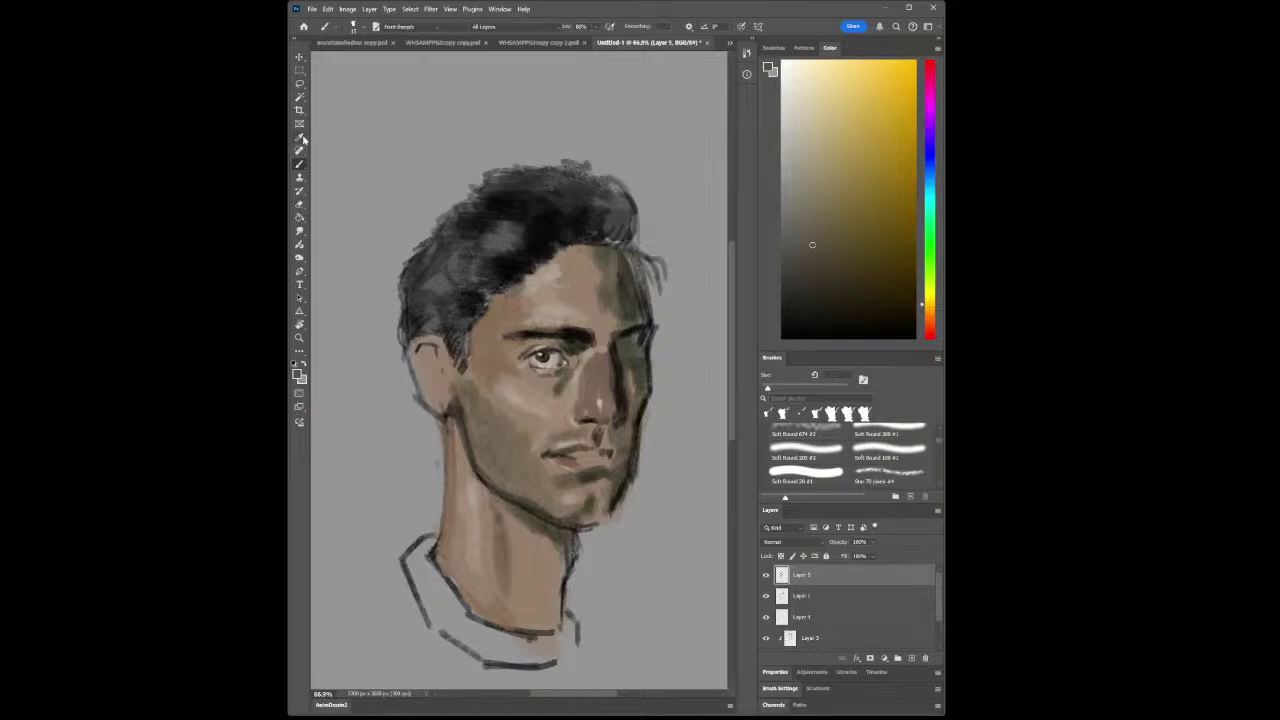
click(520, 262)
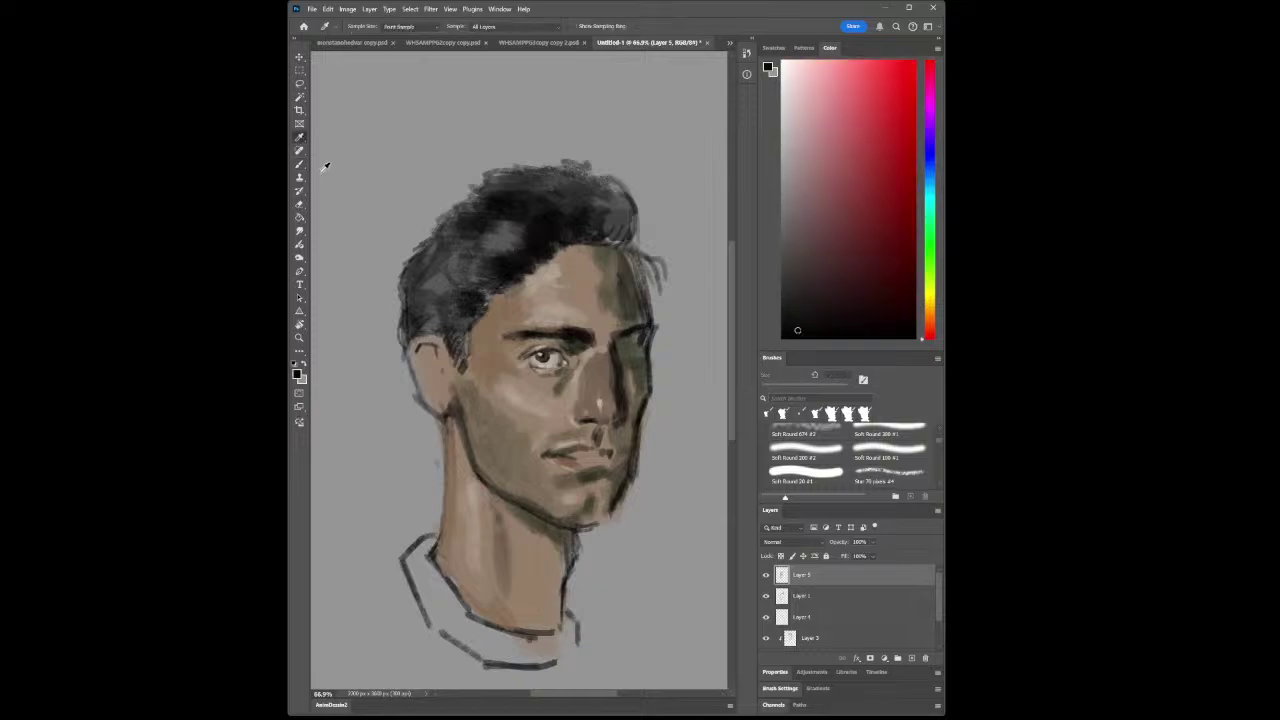
key(b)
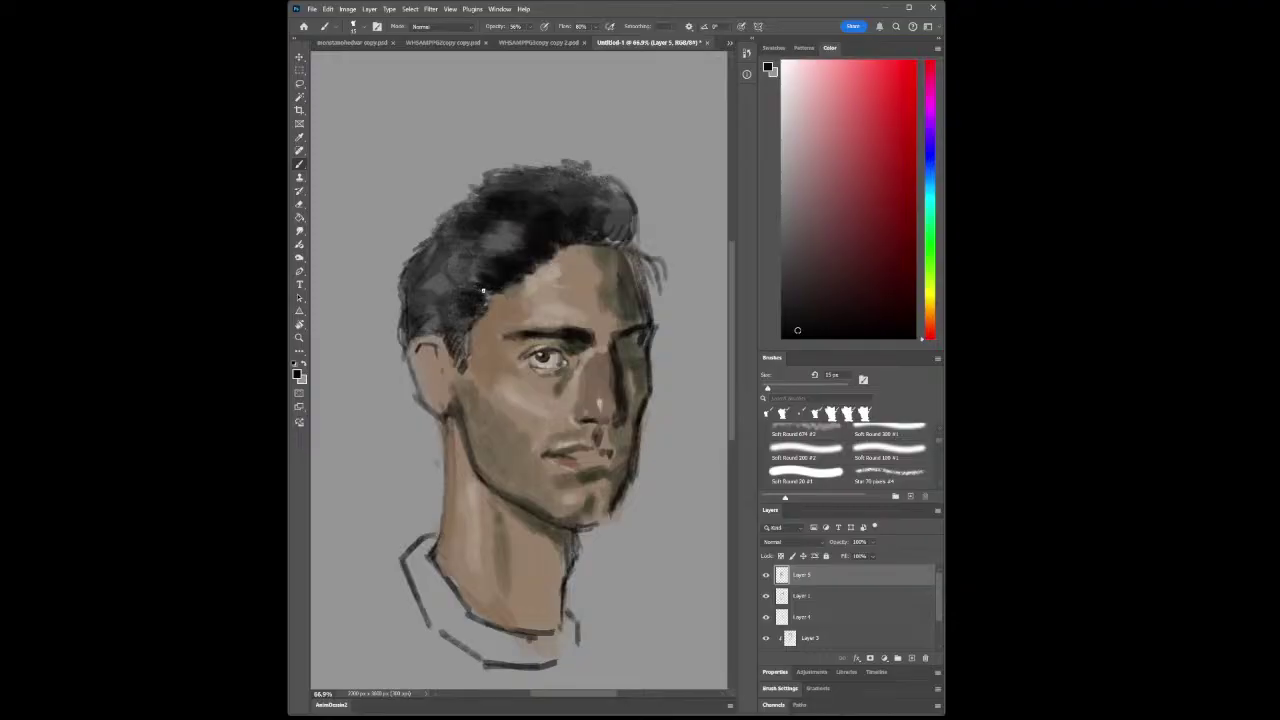
Sample the dark grey of the hair's side and brush lighter strands into the black hair above the forehead
click(299, 137)
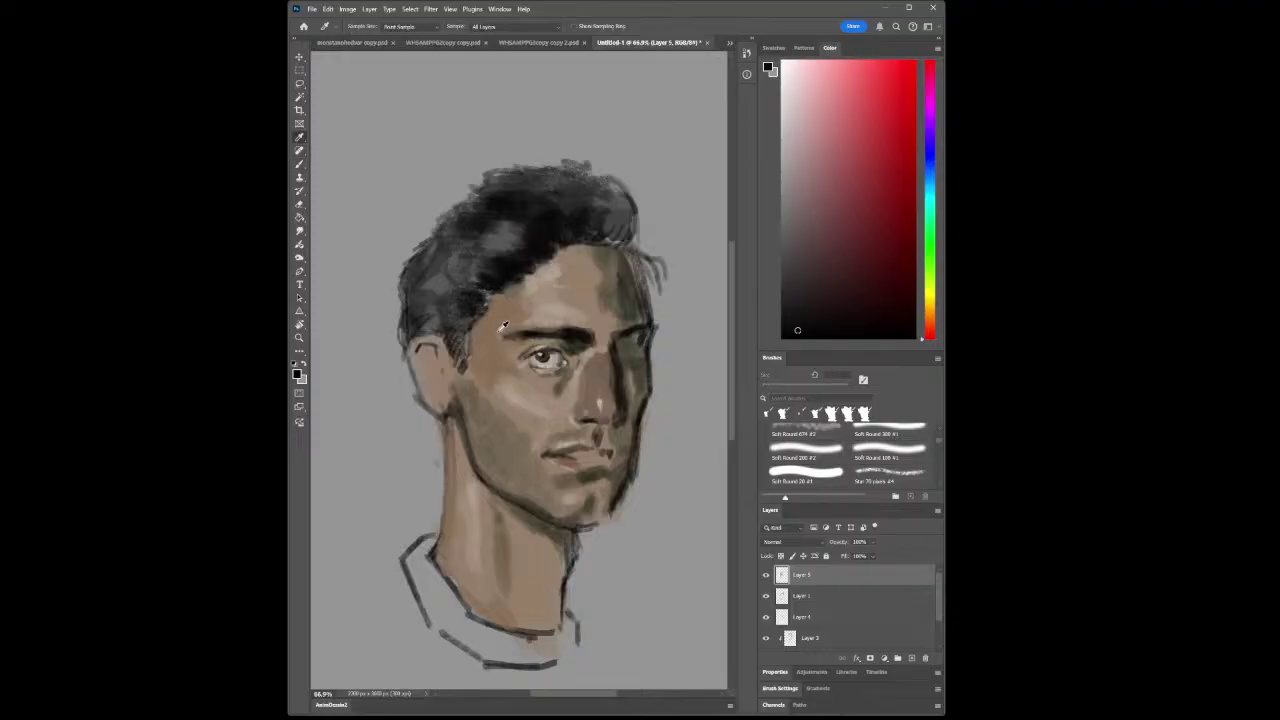
click(450, 272)
click(300, 165)
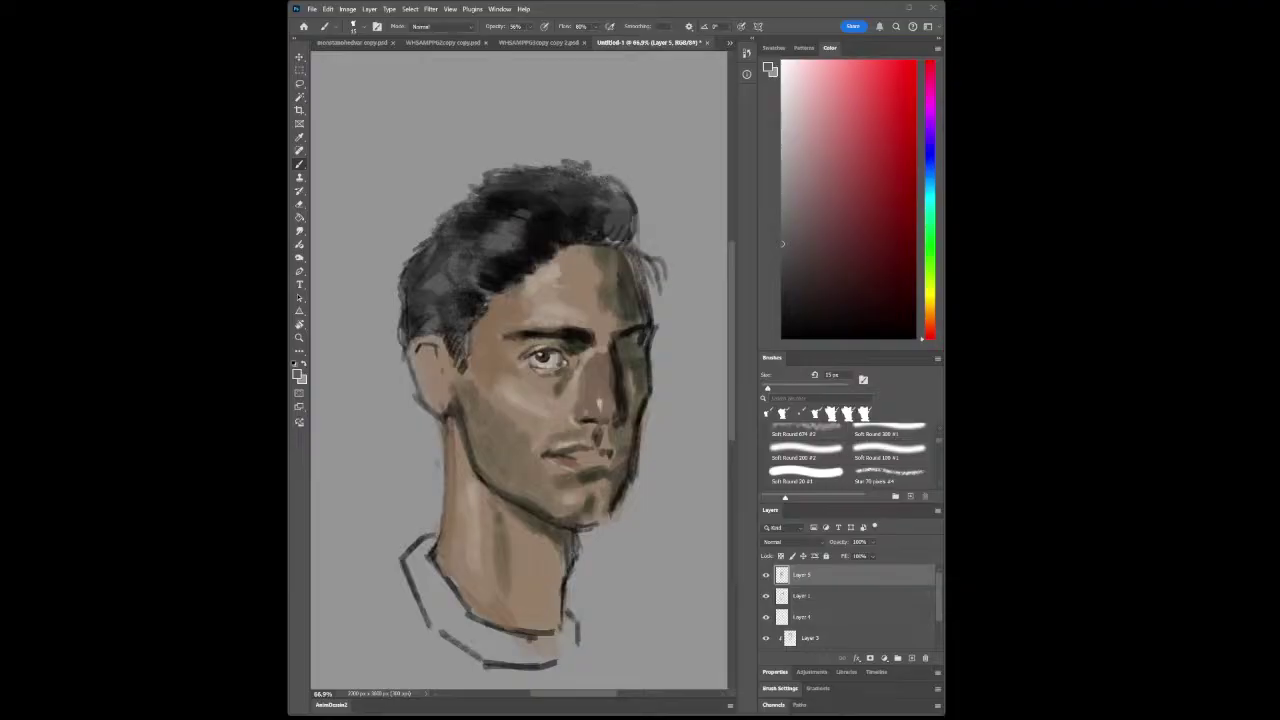
Sample the dark brown jawline shadow and strengthen the shading under the jaw where it meets the neck
key(i)
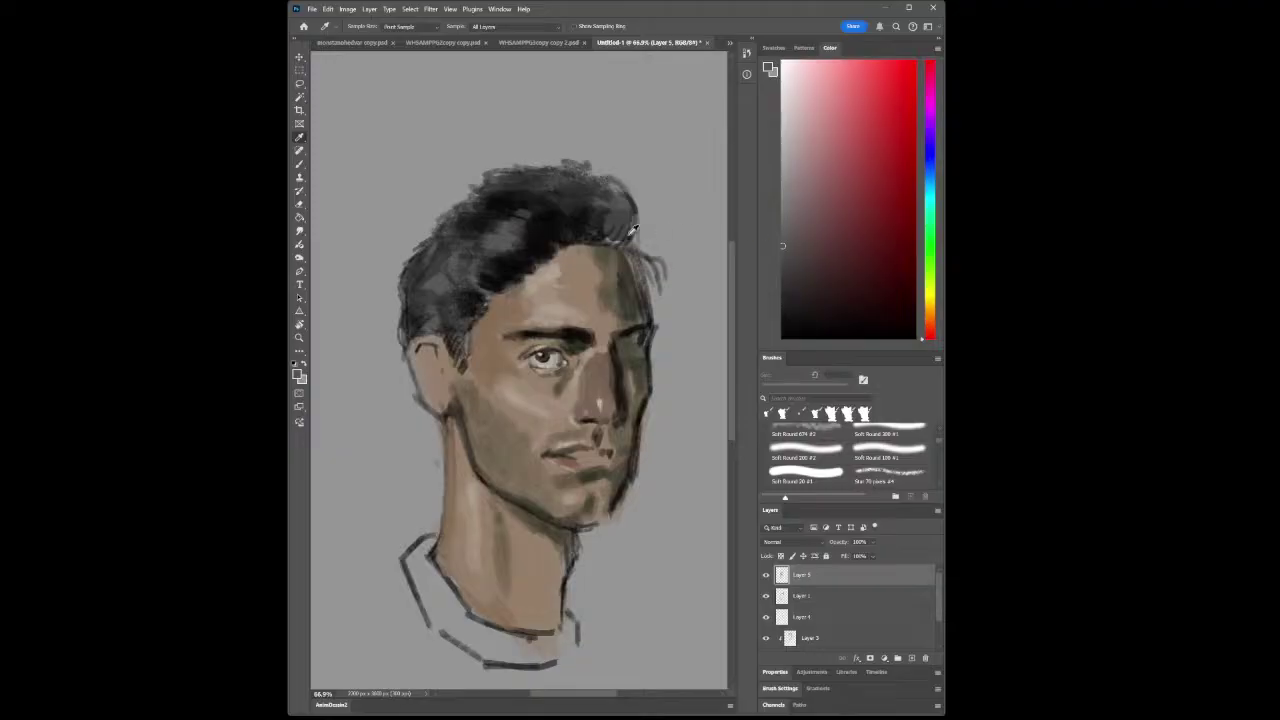
click(530, 512)
click(300, 170)
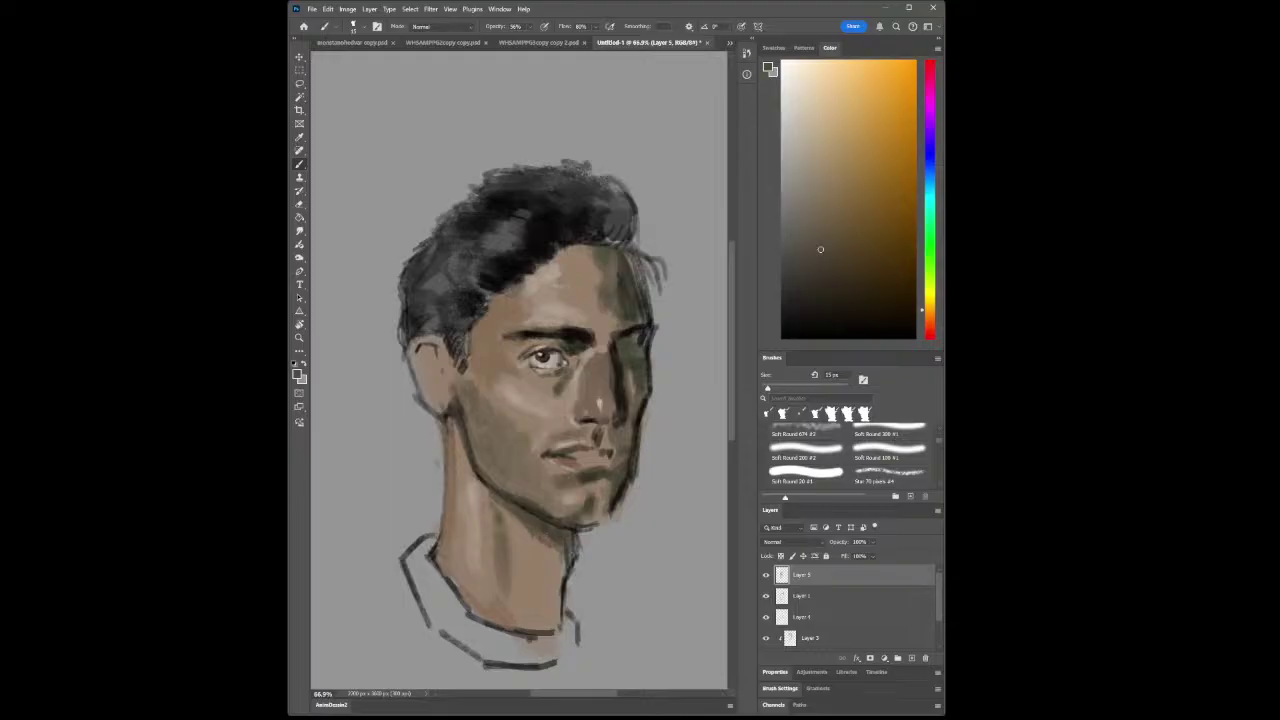
Sample dark olive shadow tones and refine the far eyebrow and the shaded eye socket beneath it
click(299, 337)
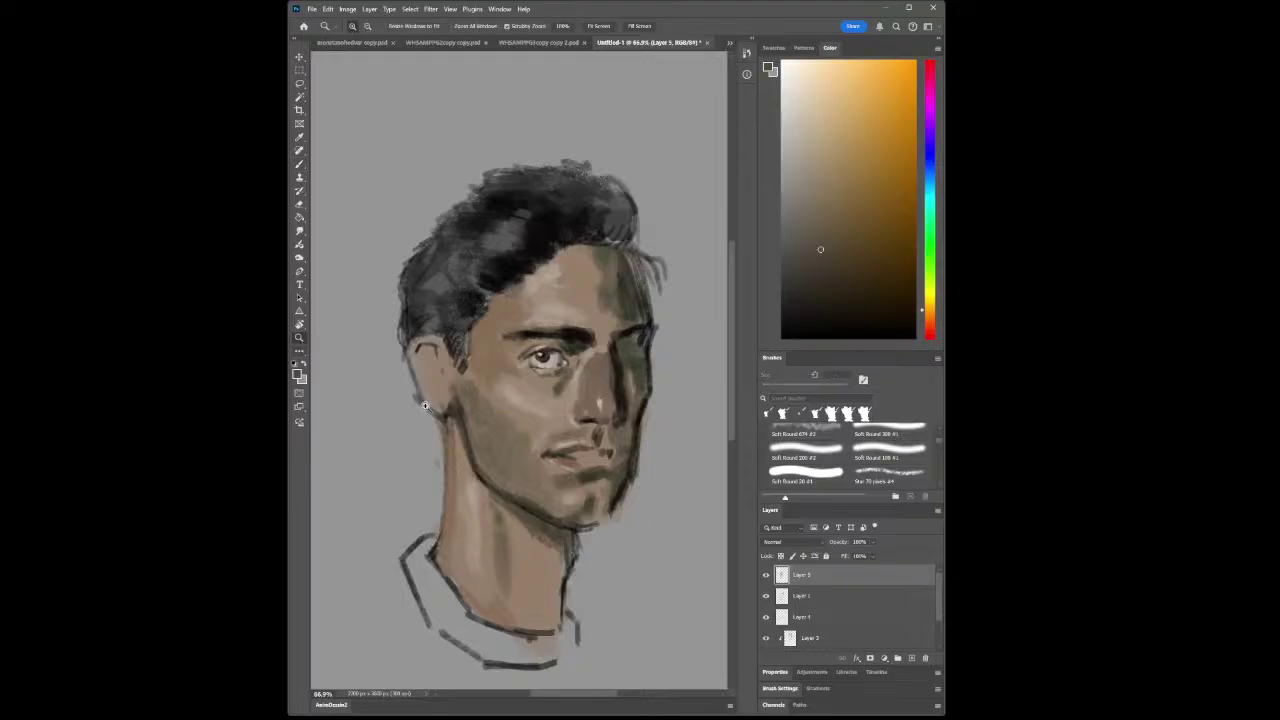
alt+click(644, 447)
drag(629, 397, 600, 390)
click(298, 143)
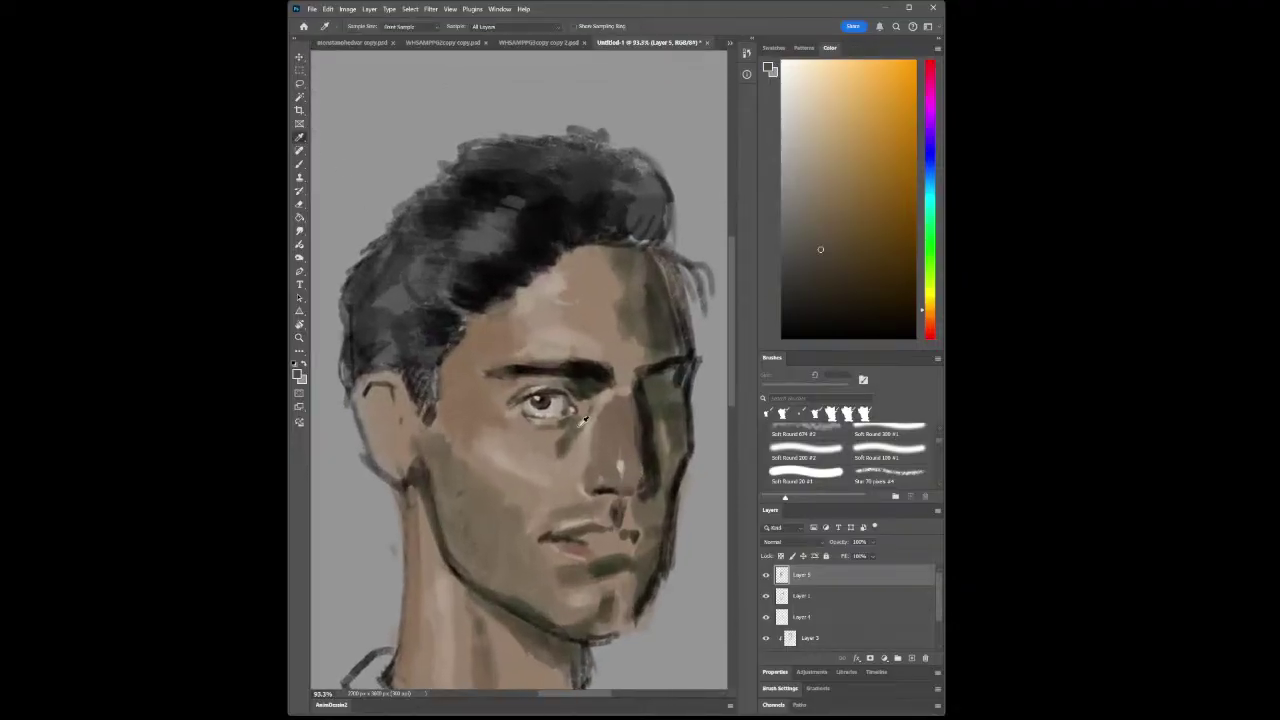
click(588, 392)
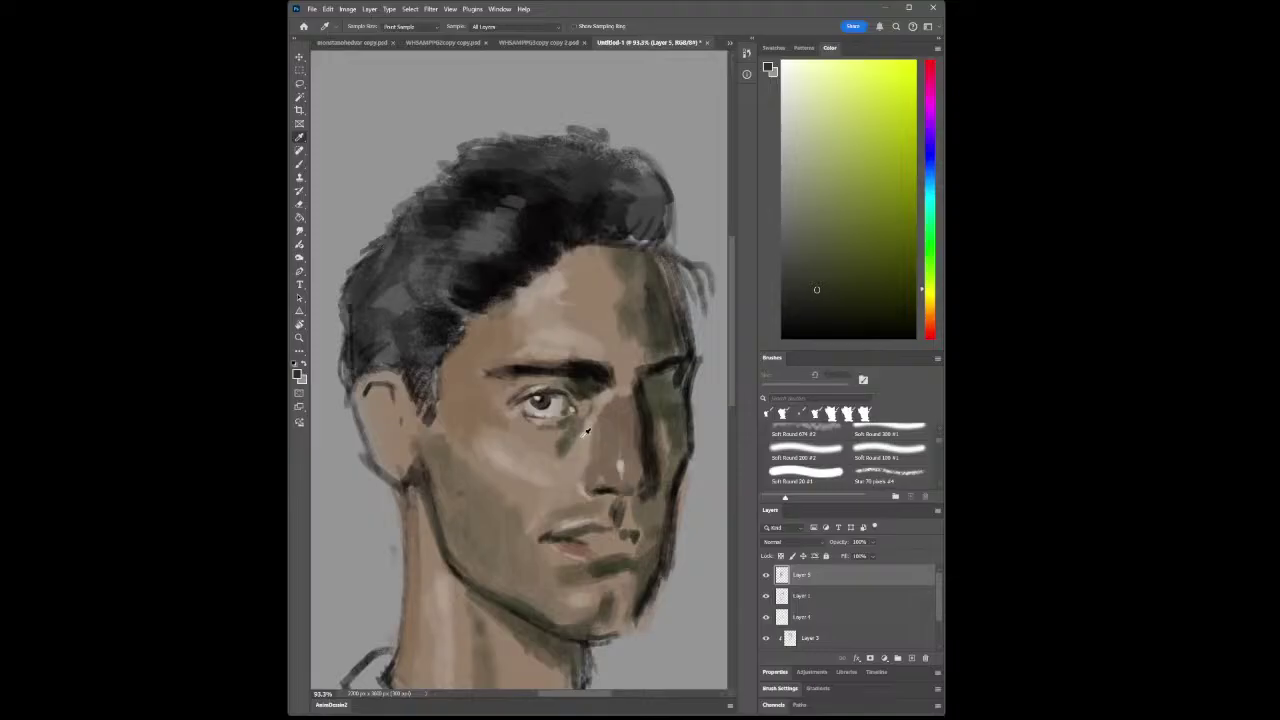
click(433, 236)
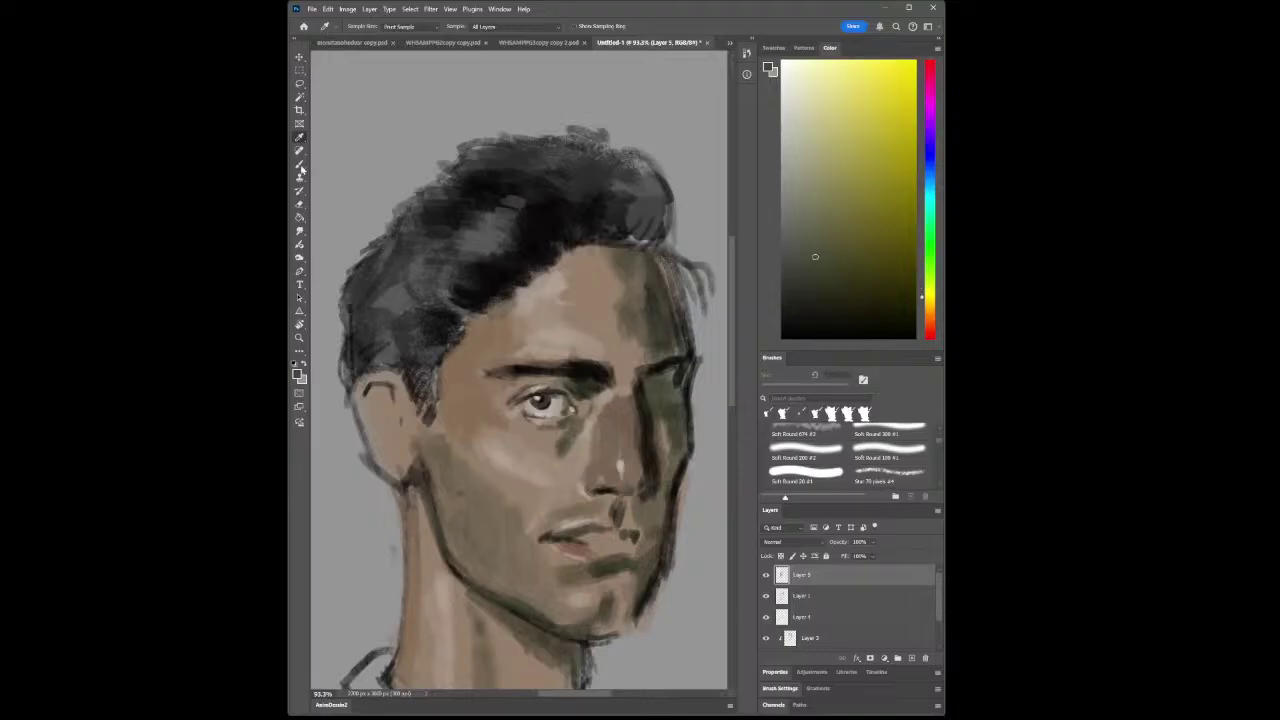
key(b)
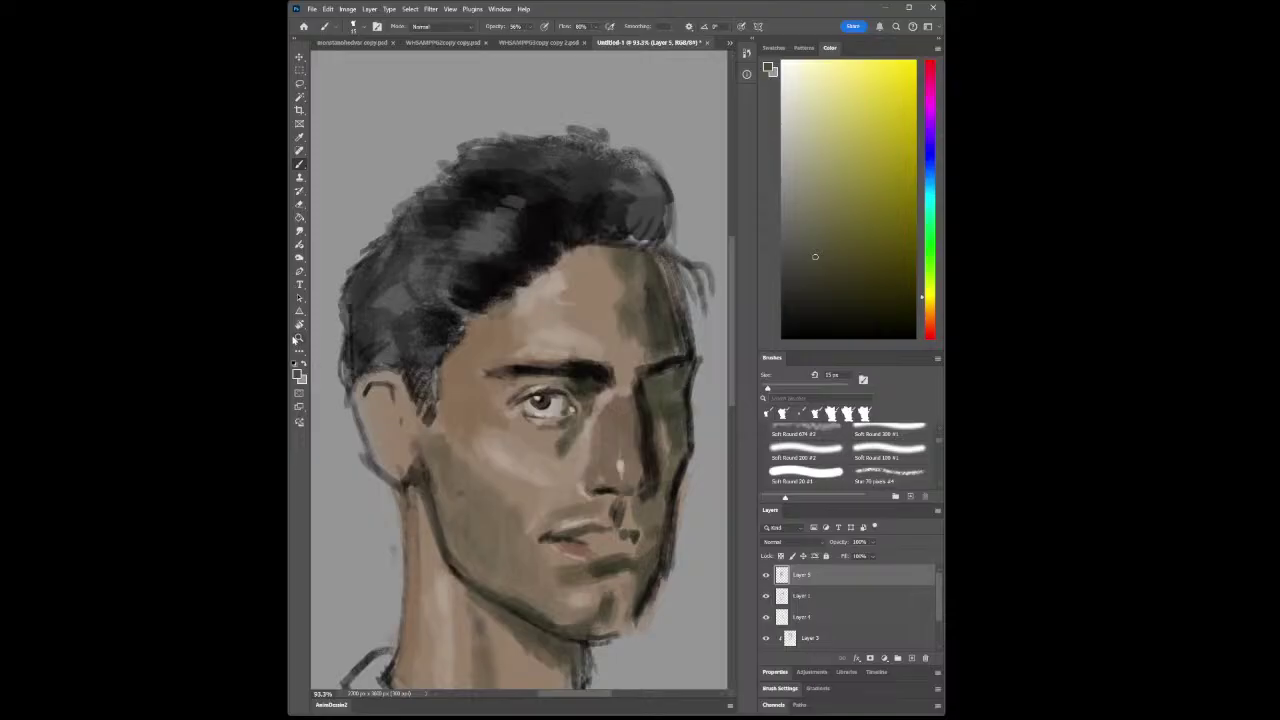
Sample the dark olive shadow beside the far eye and soften the far-side contour of the face with the brush
key(z)
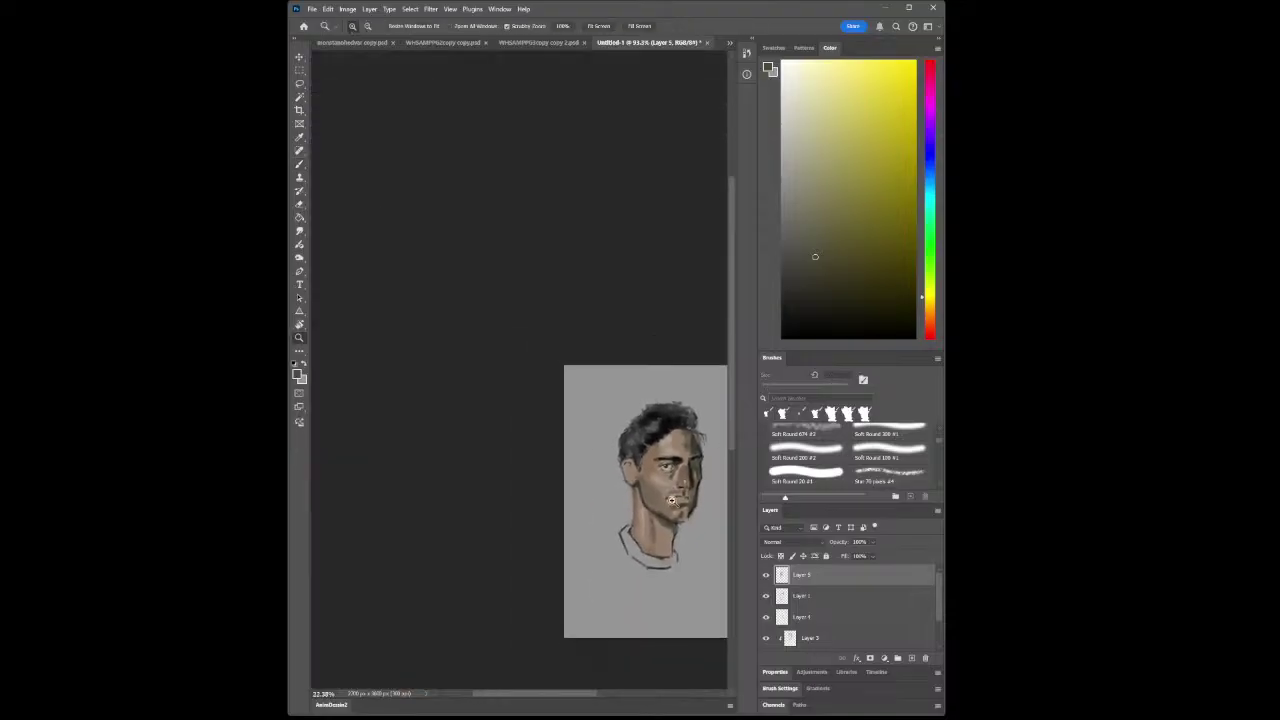
drag(671, 500, 724, 458)
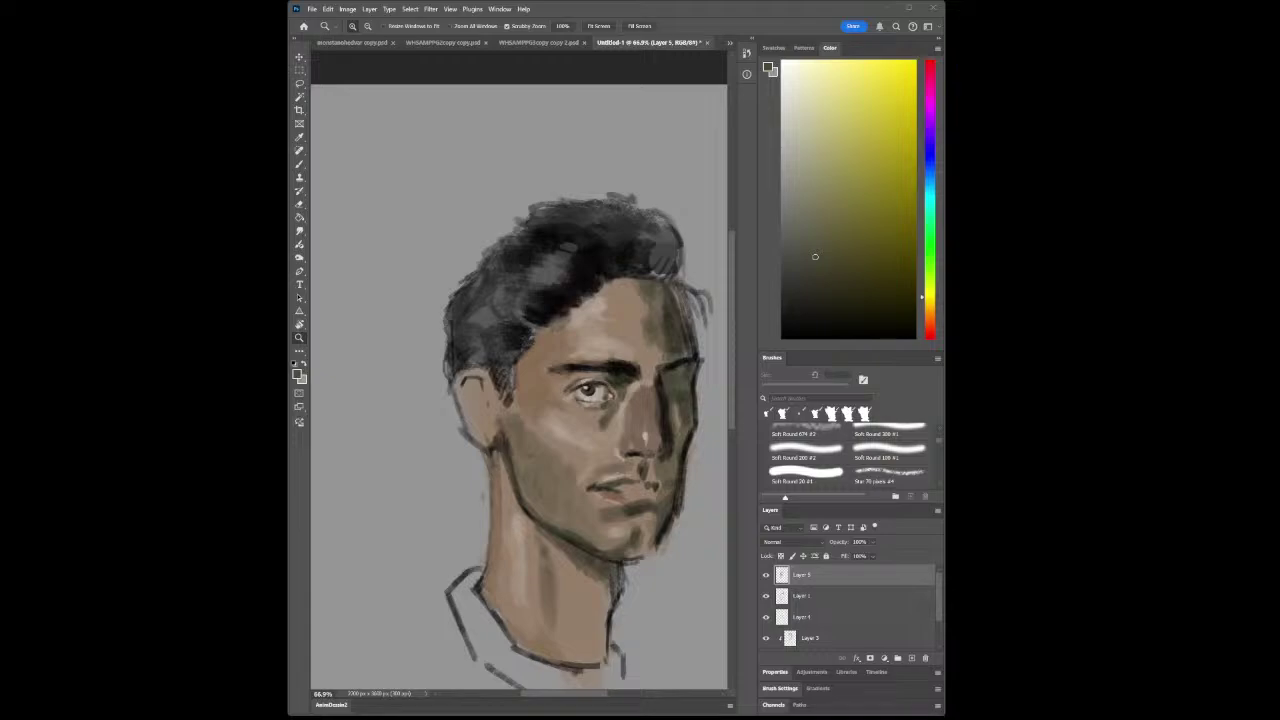
key(j)
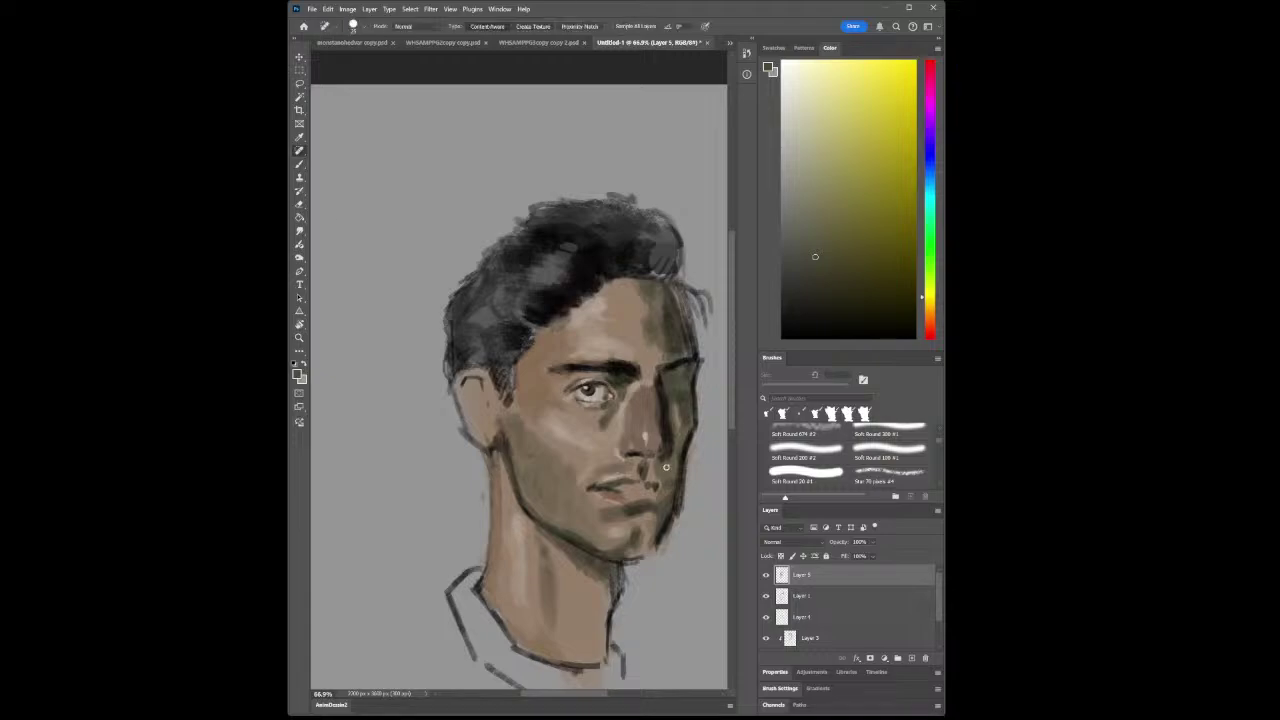
click(299, 137)
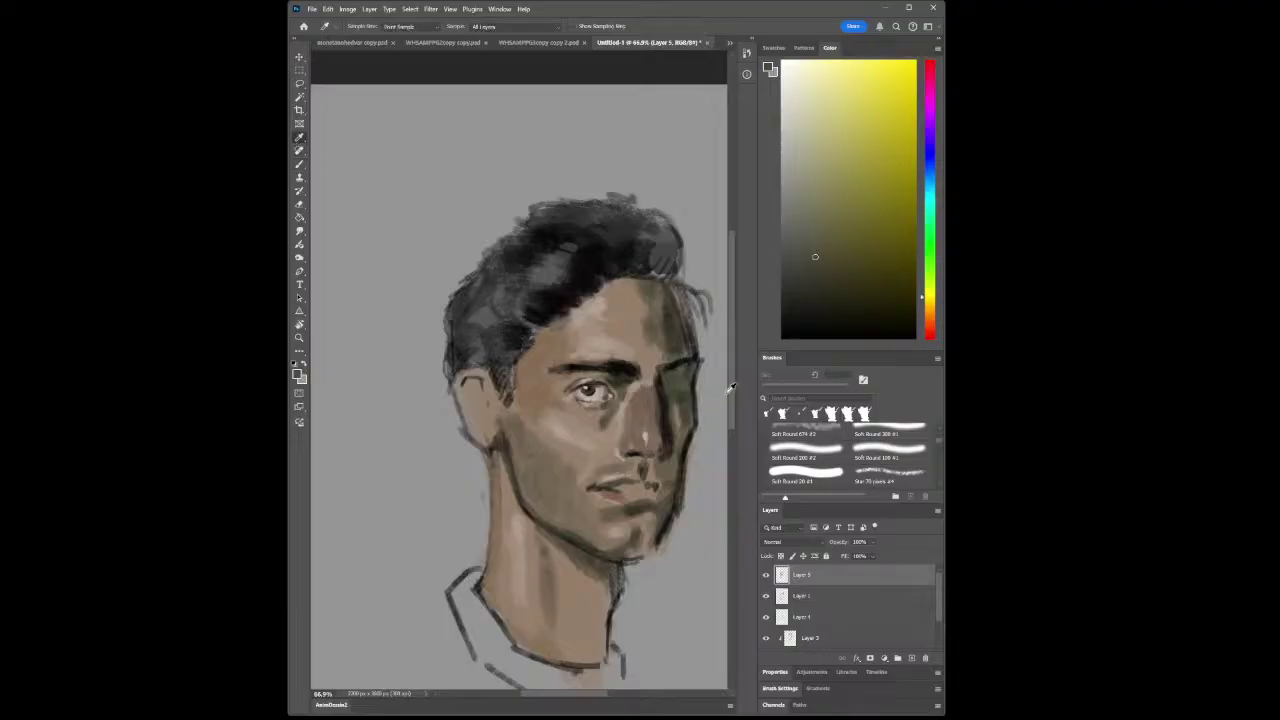
click(690, 394)
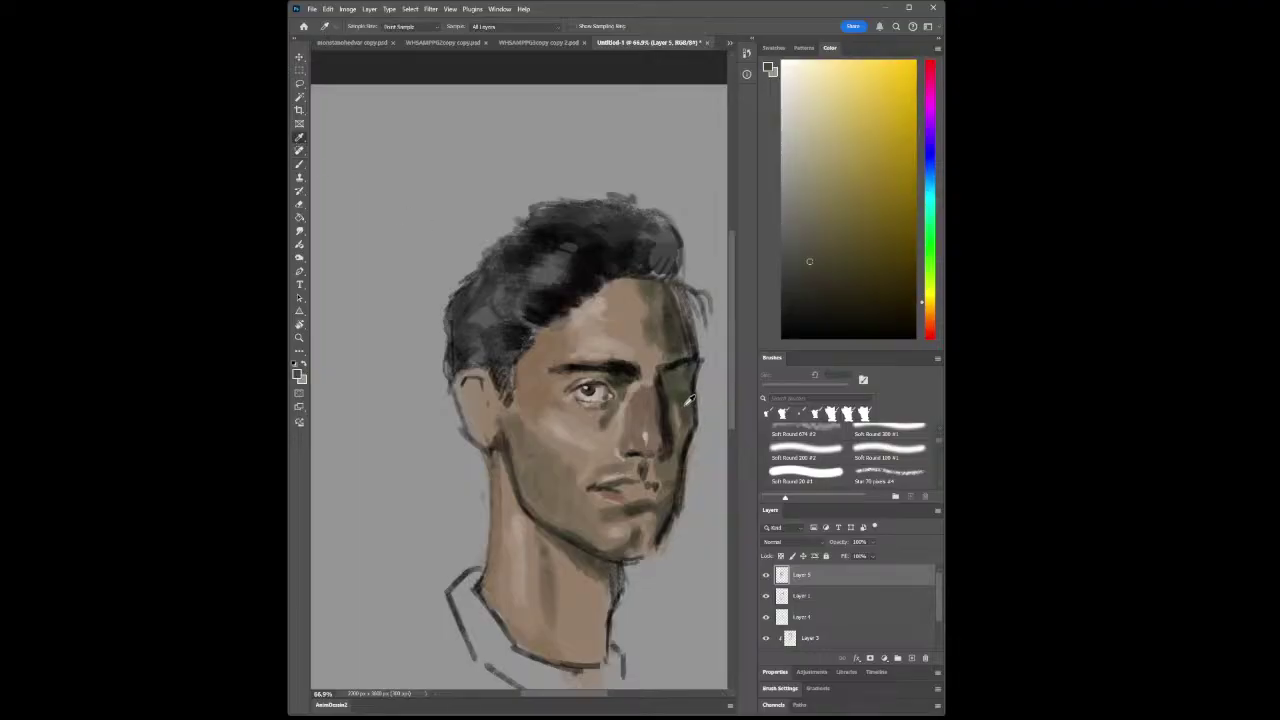
click(299, 164)
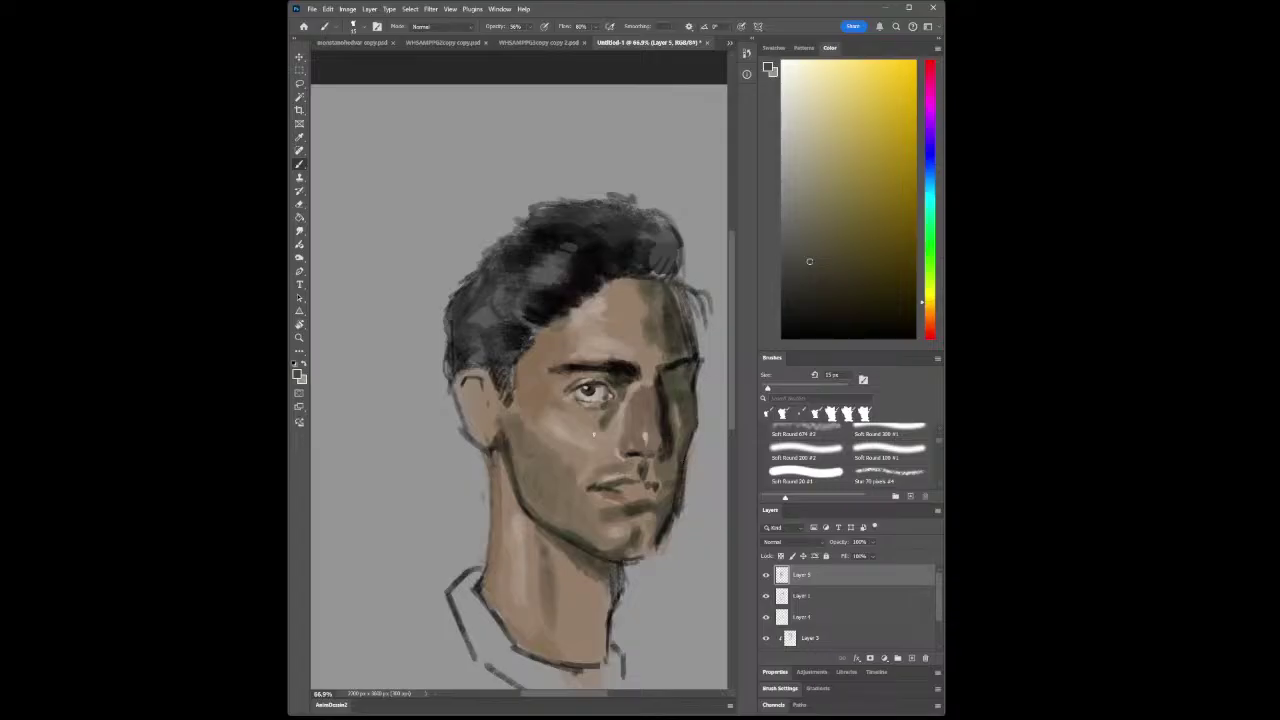
Sample the light skin tones near the tip of the nose and brush a soft highlight onto the nose bridge
click(299, 337)
drag(640, 415, 680, 449)
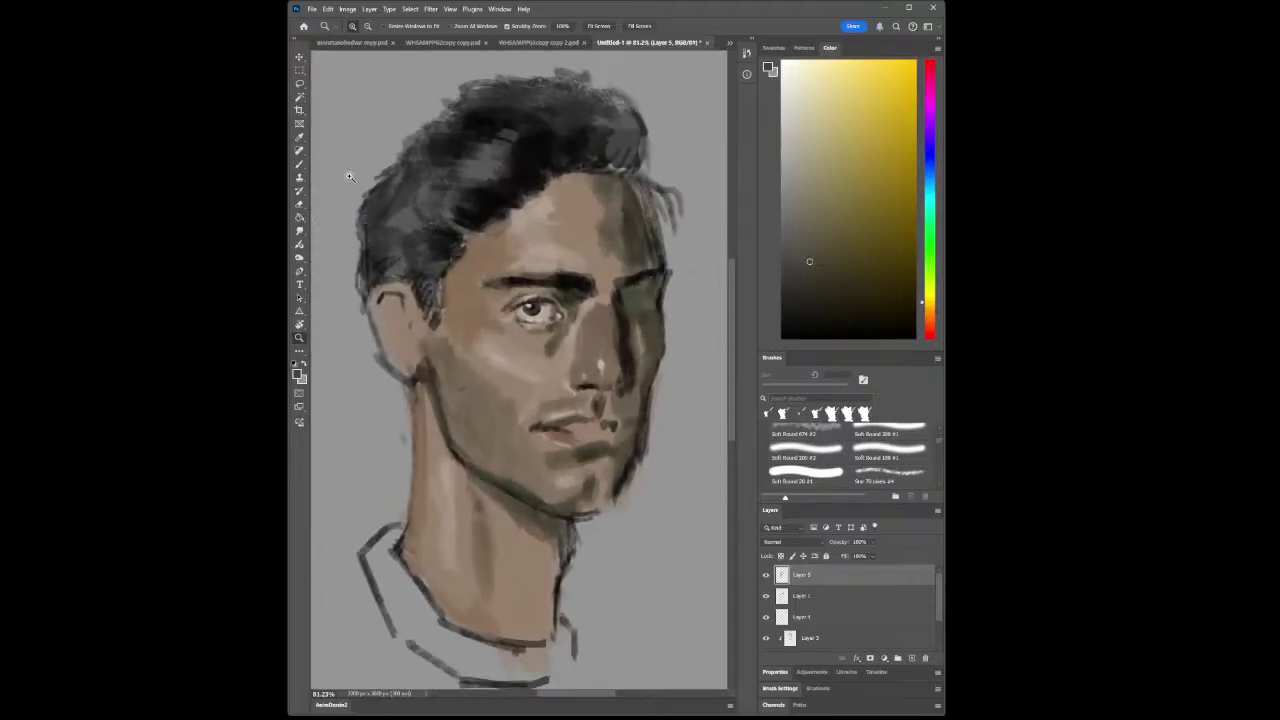
click(299, 137)
click(608, 352)
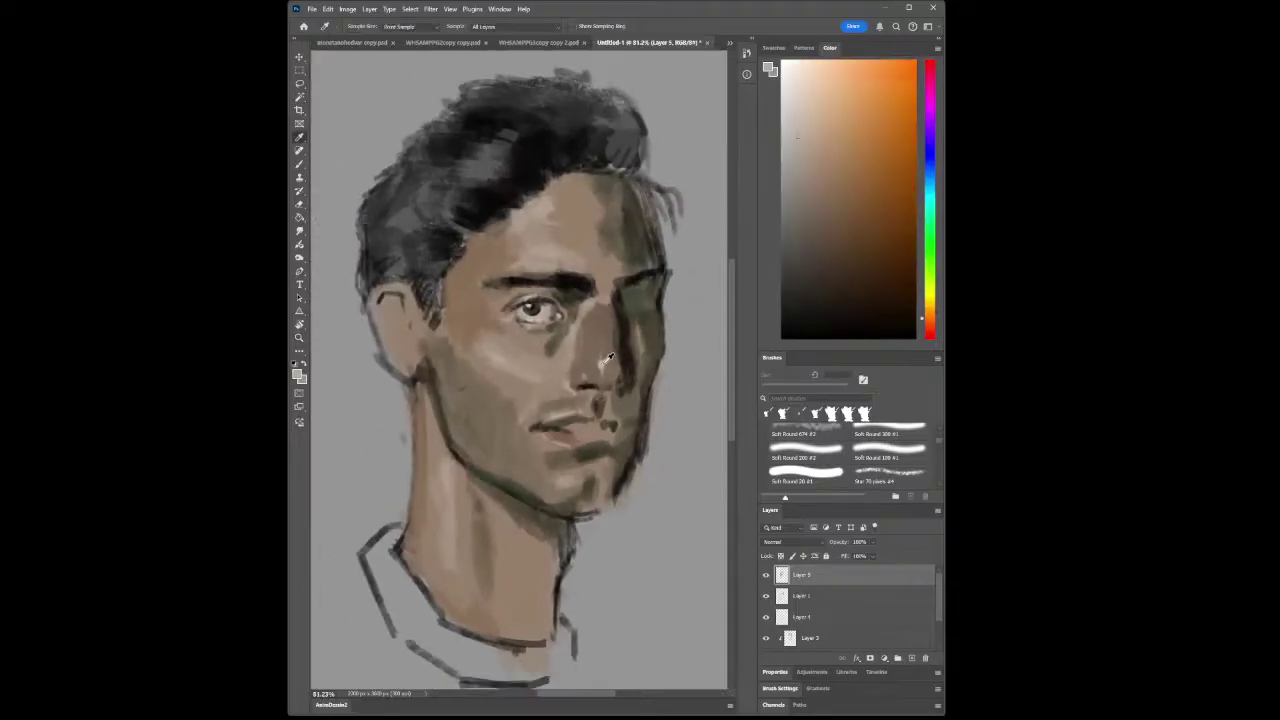
click(605, 367)
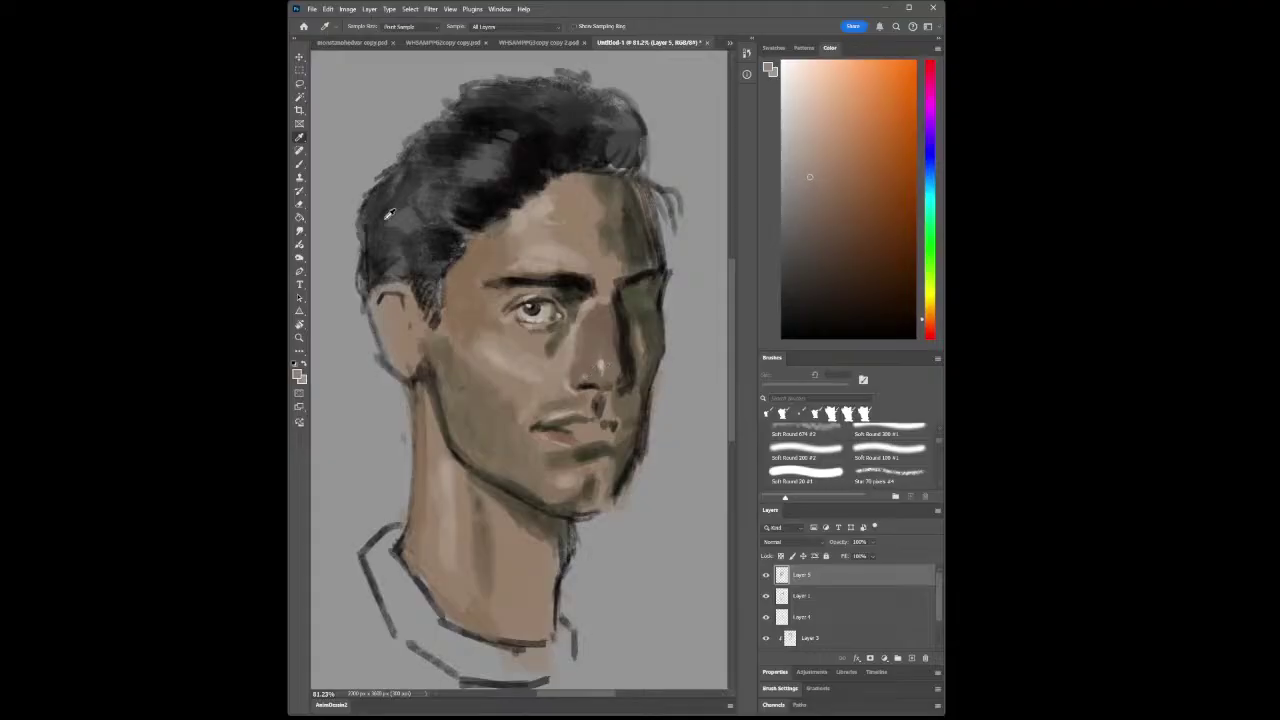
key(b)
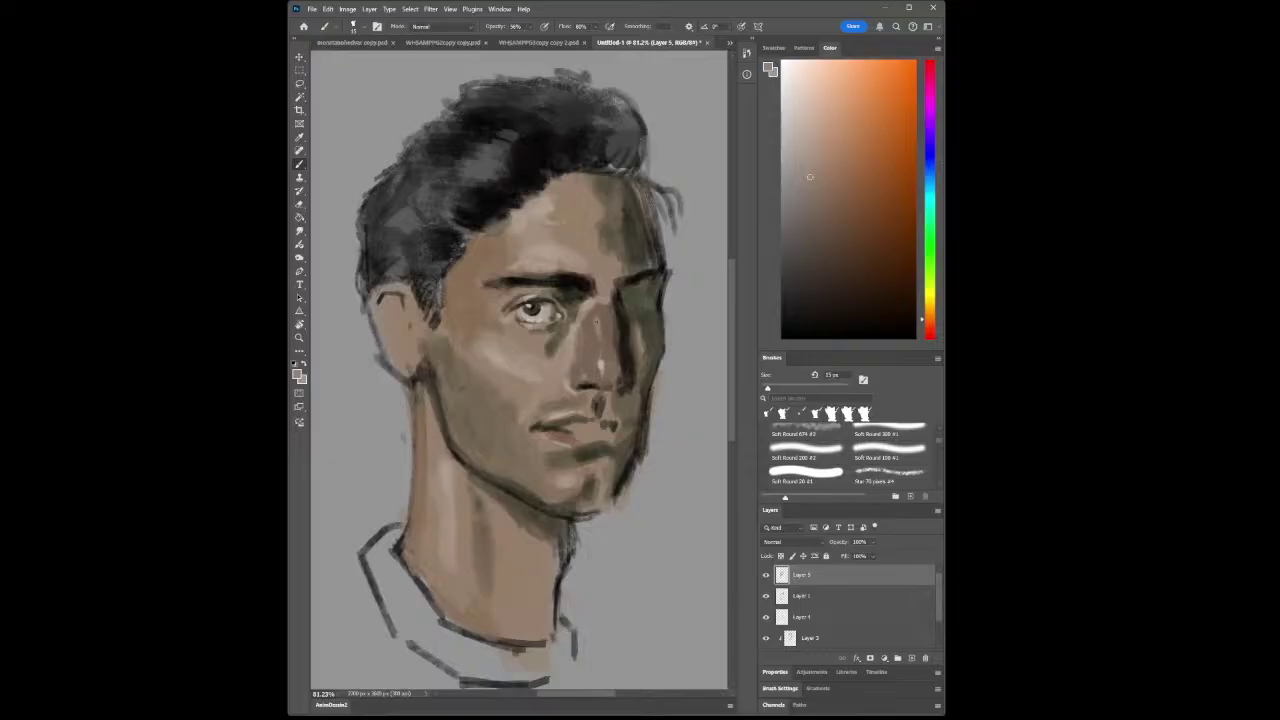
Sample the light skin tone of the forehead and brush over the forehead's lit area
click(298, 337)
mouse_move(640, 510)
mouse_down()
mouse_move(620, 505)
mouse_move(670, 490)
mouse_move(651, 492)
mouse_up()
click(299, 137)
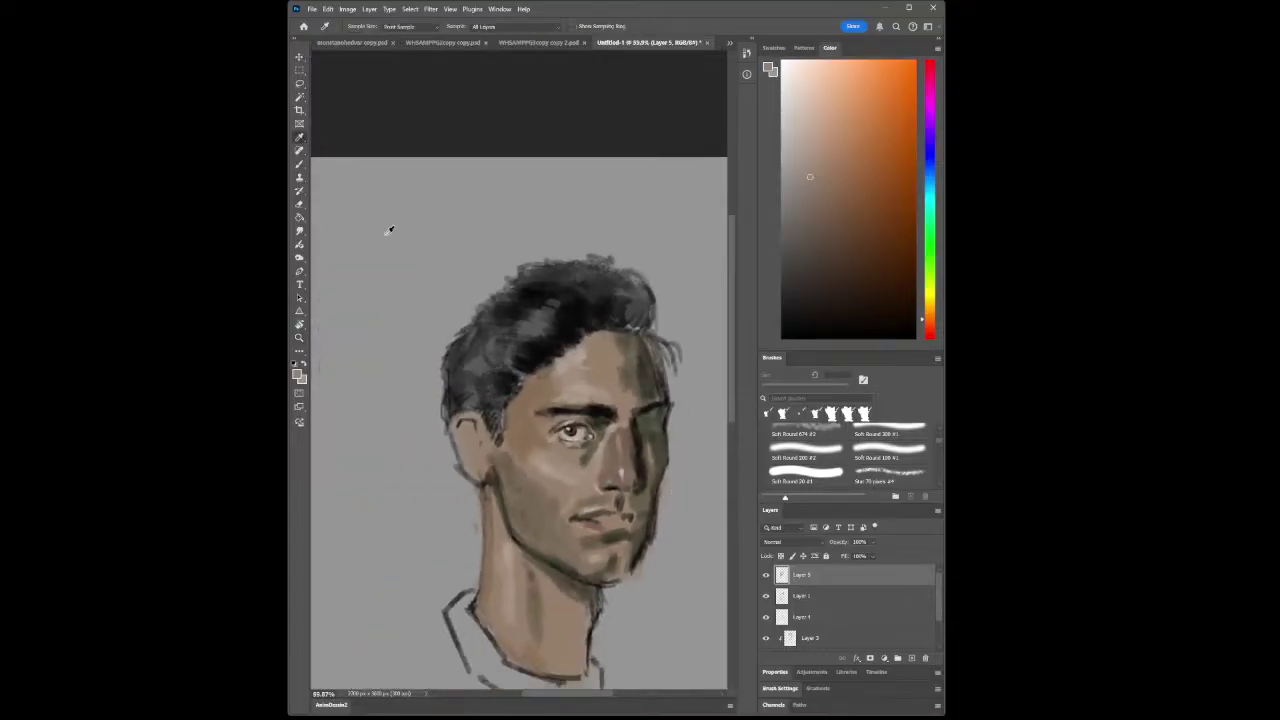
click(577, 362)
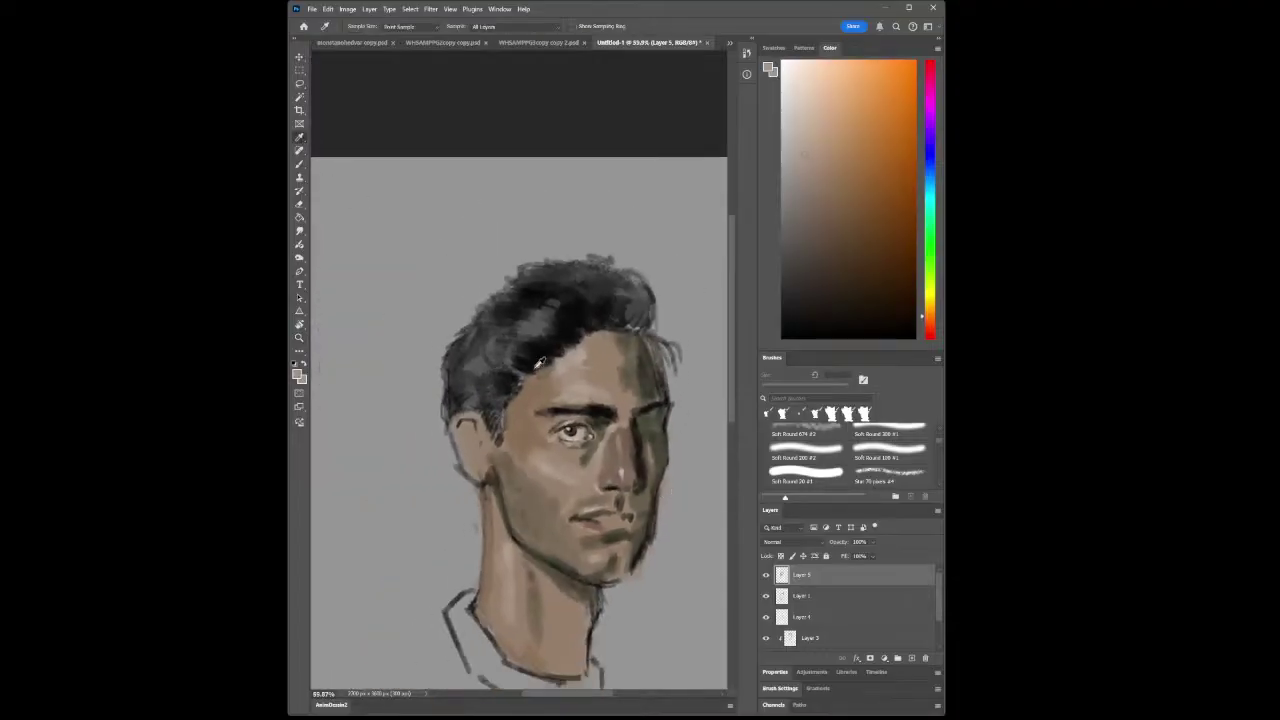
click(299, 163)
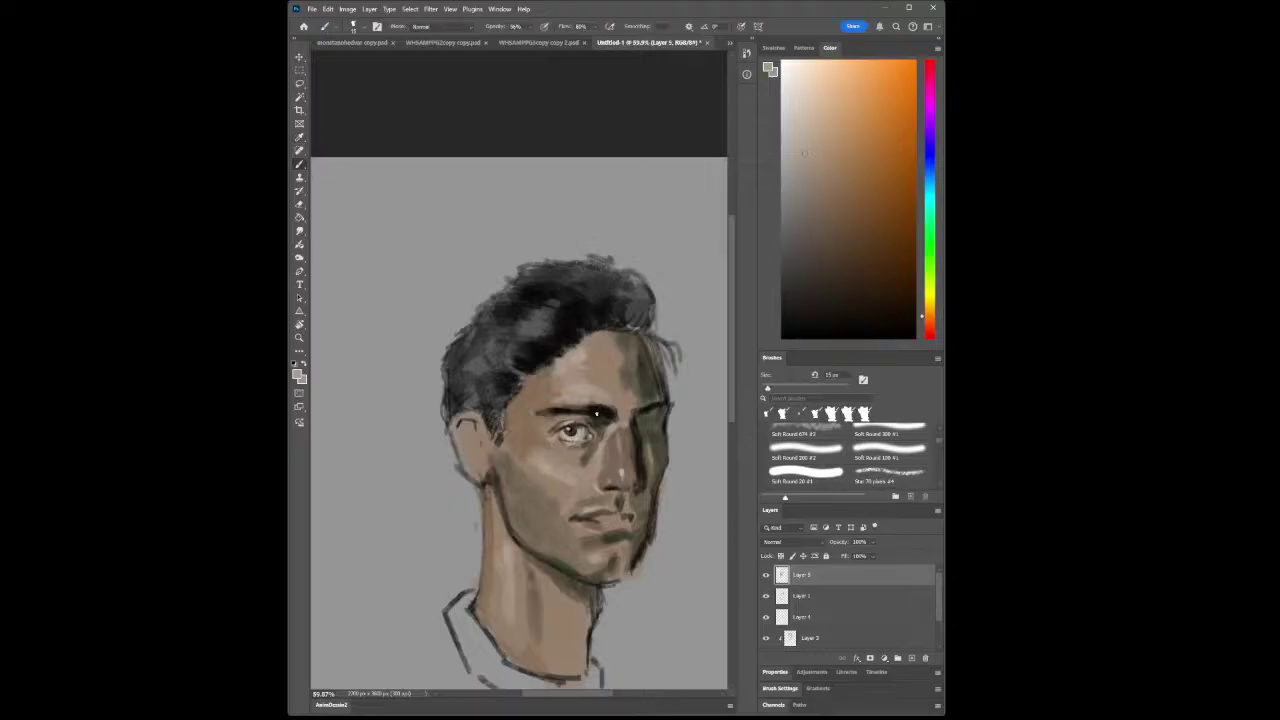
Enlarge the brush, sample the mid-brown skin tone above the brows, and blend the forehead planes with it
key(bracketright)
key(bracketright)
key(bracketright)
click(299, 137)
click(618, 386)
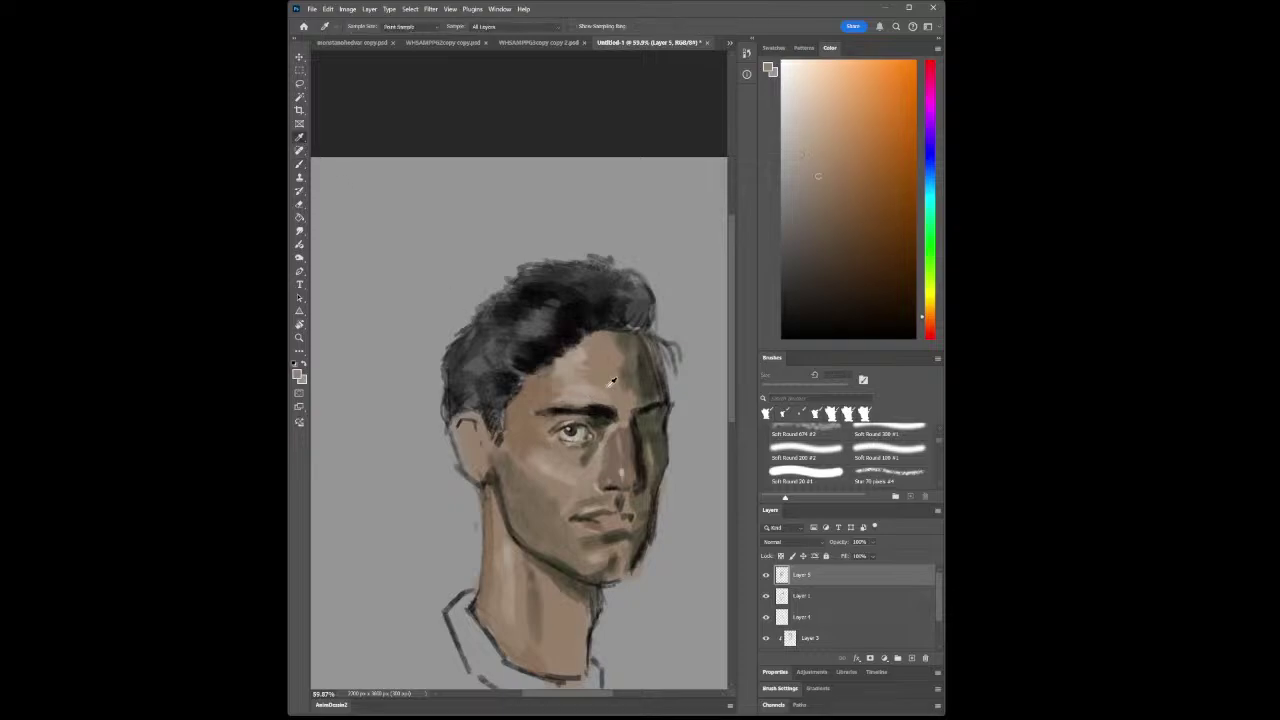
click(299, 164)
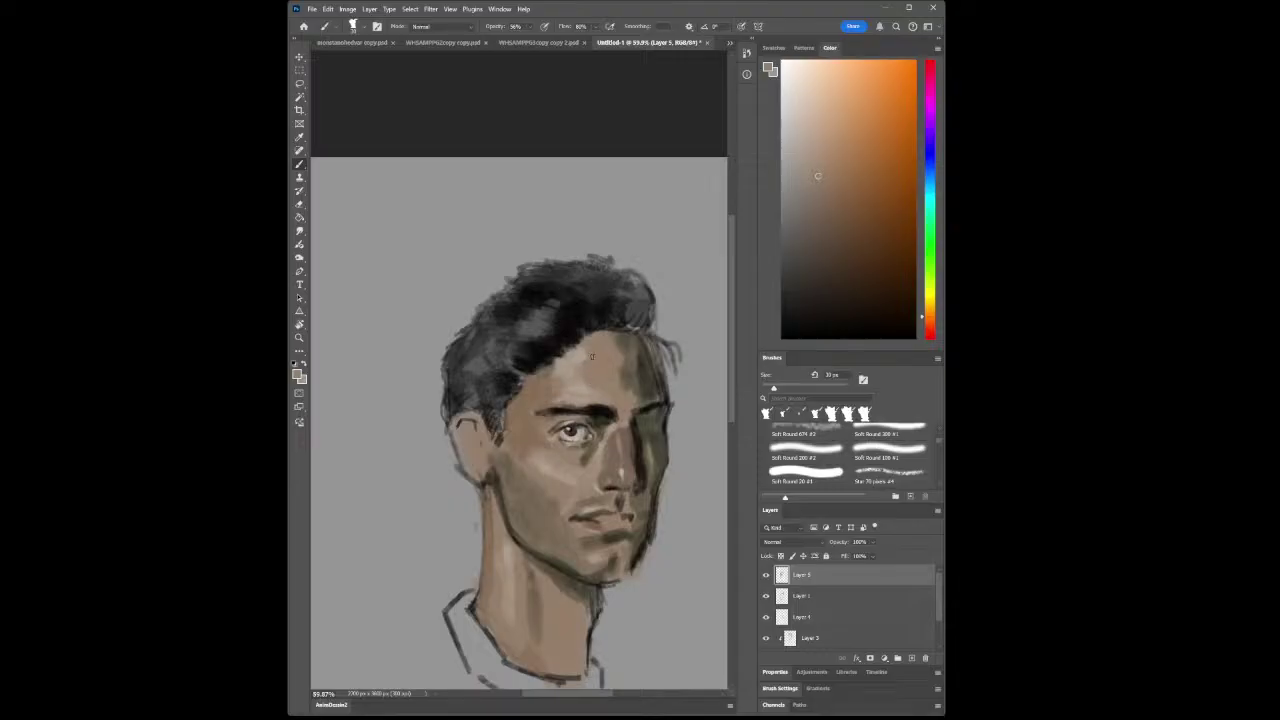
Sample the light brown skin tone on the cheek beside the nose and brush it into the lit skin
click(299, 337)
scroll(650, 477, down, 5)
scroll(672, 513, up, 4)
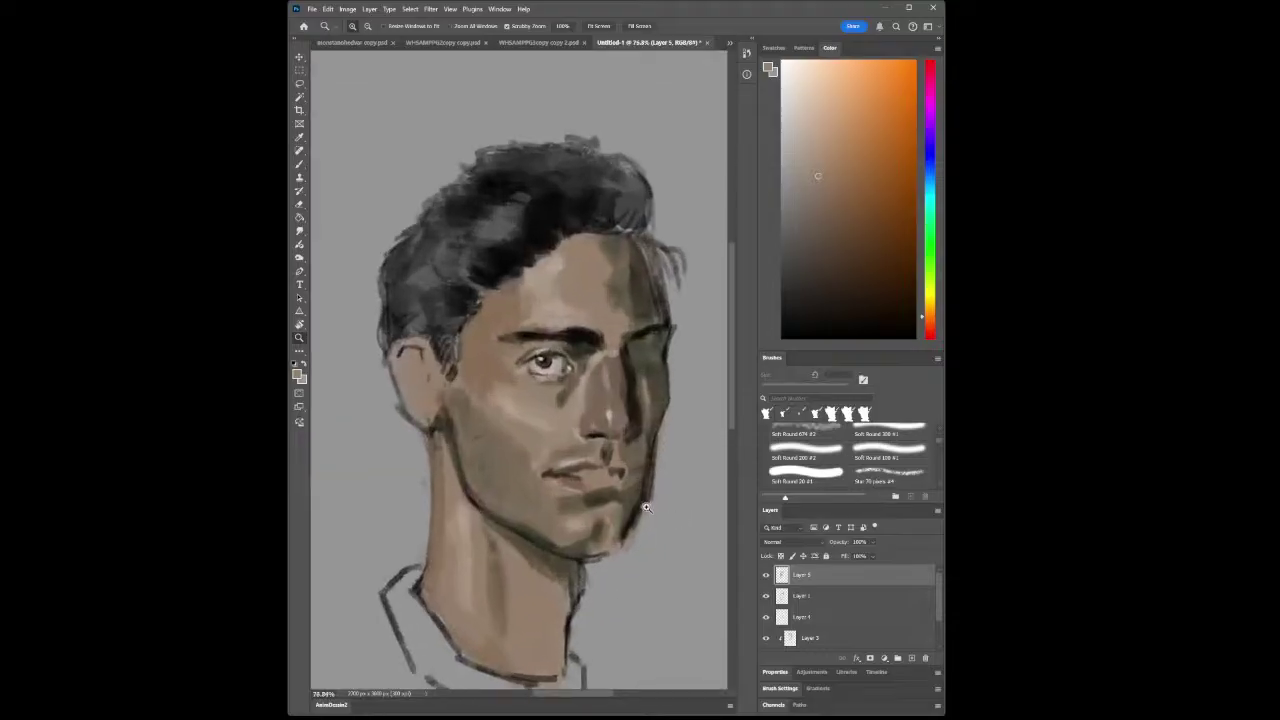
scroll(671, 517, down, 3)
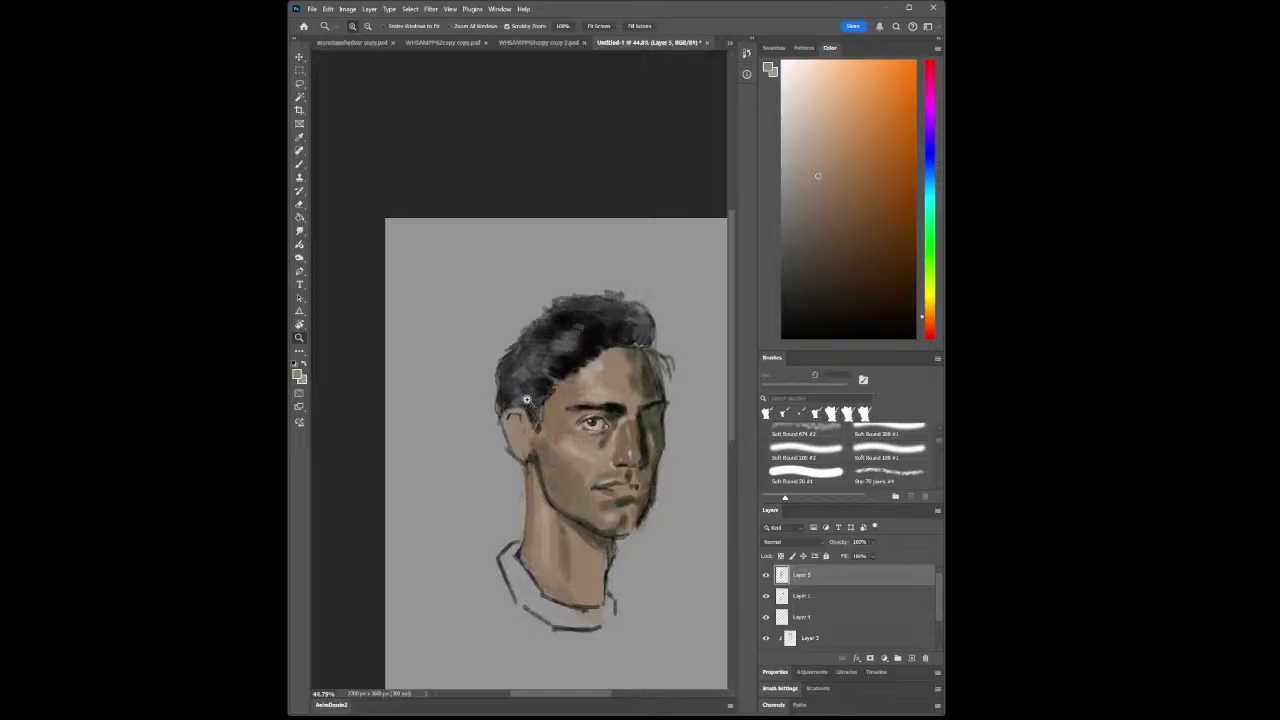
drag(624, 408, 649, 416)
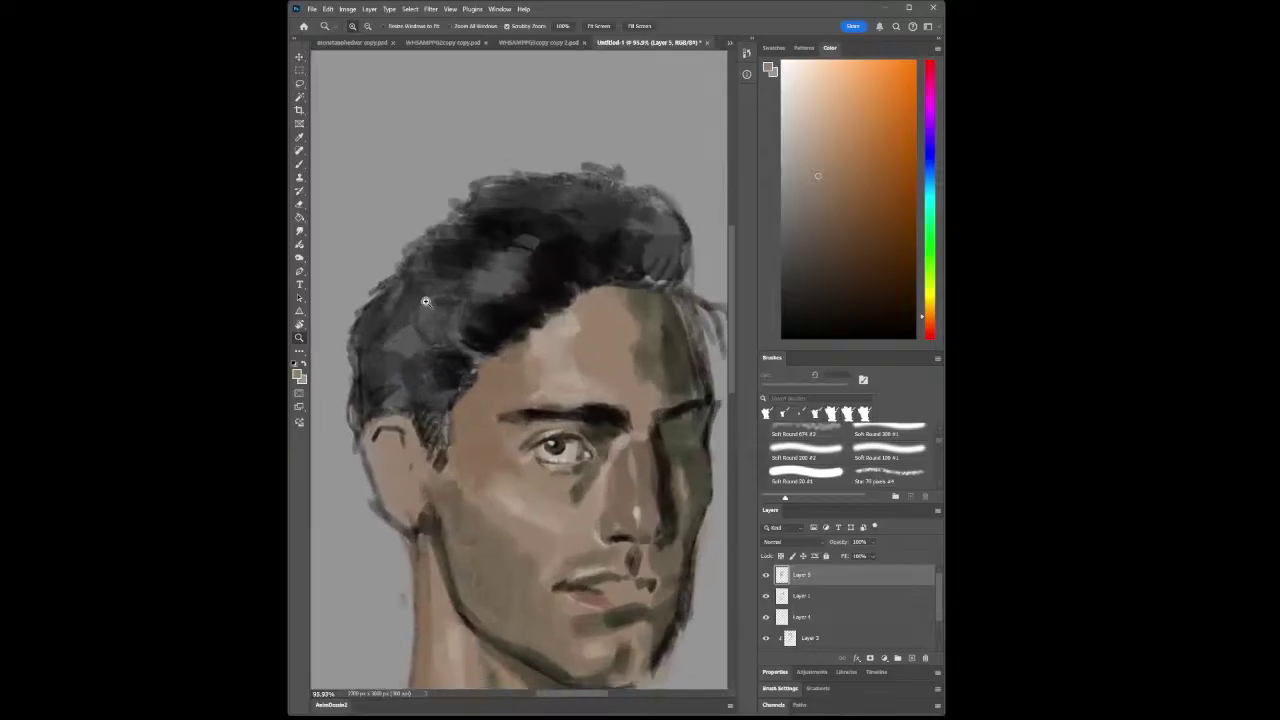
click(299, 137)
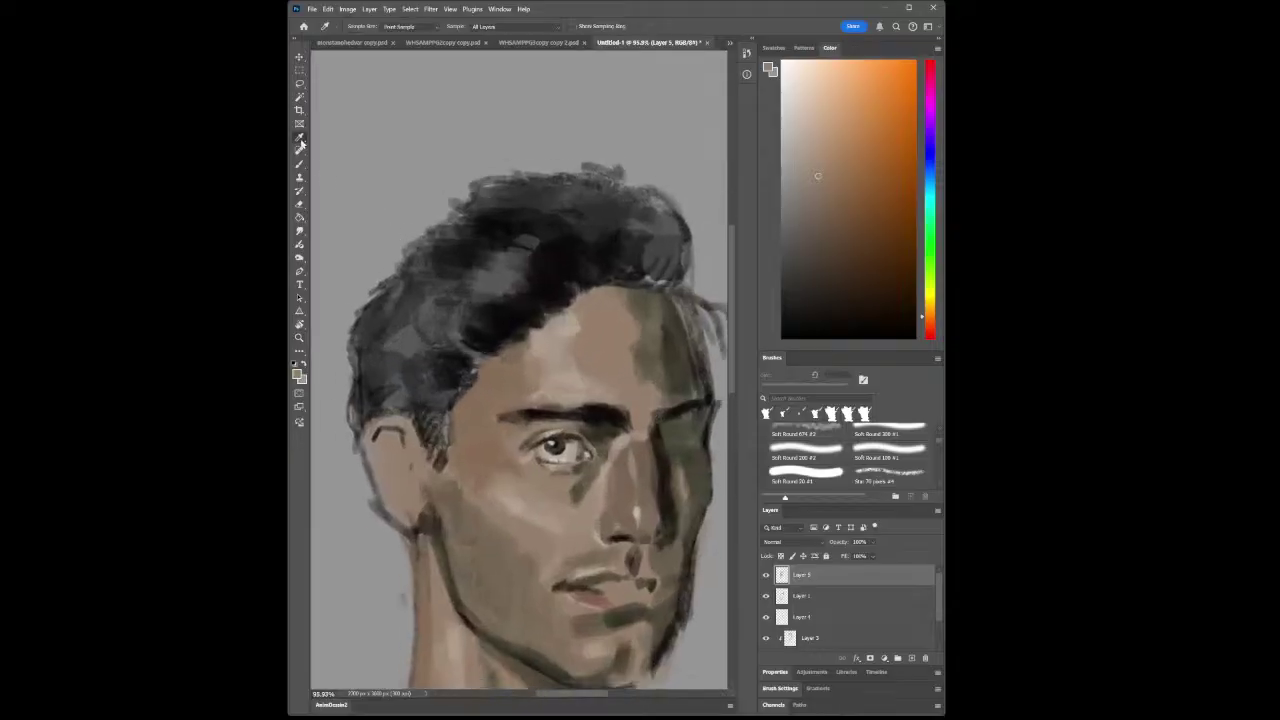
click(606, 532)
click(591, 527)
click(299, 165)
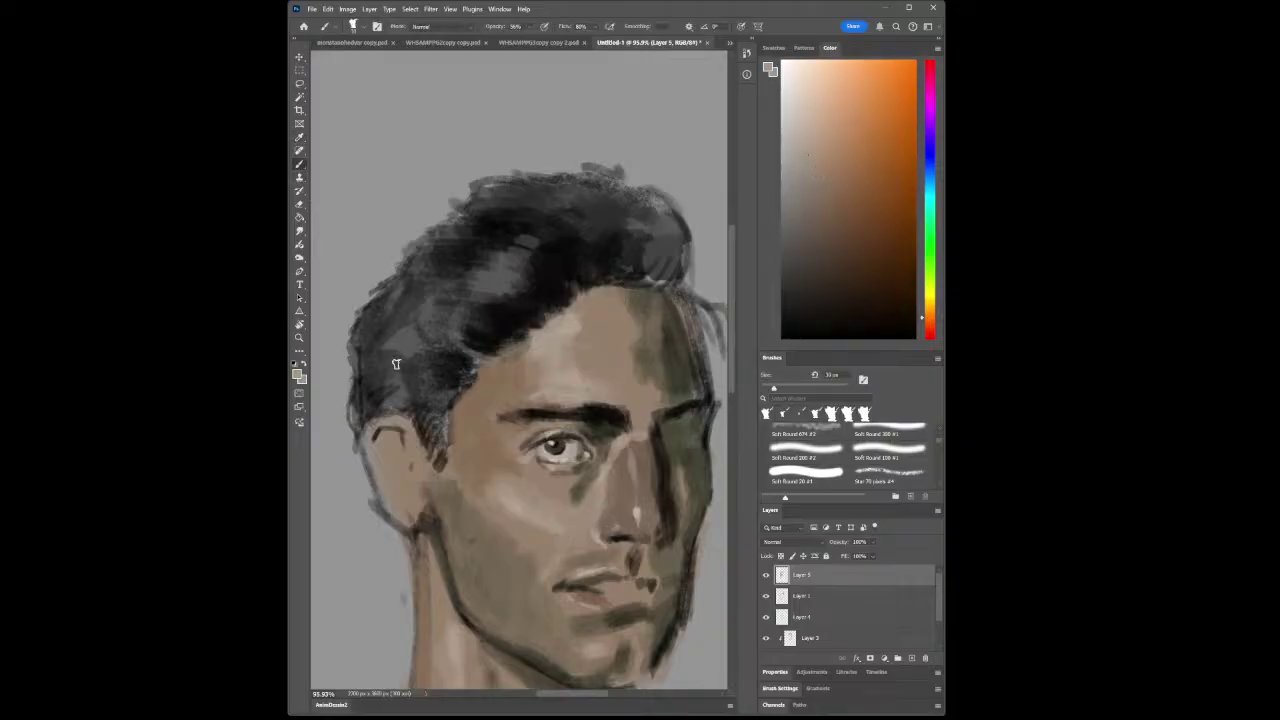
Reduce the brush to 15 px, sample the near-black hair tone, and paint dark strands through the lighter hair patch
key(bracketleft)
key(bracketleft)
key(bracketleft)
key(bracketleft)
key(i)
click(524, 287)
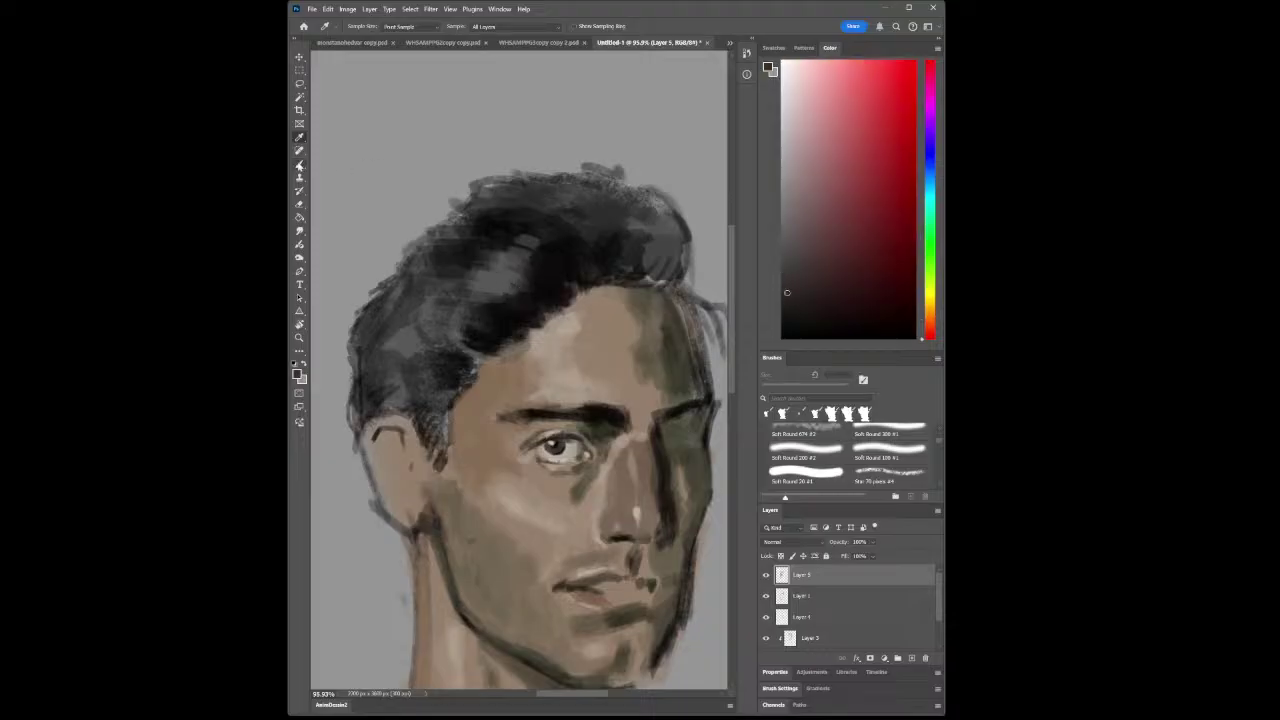
key(b)
drag(474, 277, 528, 272)
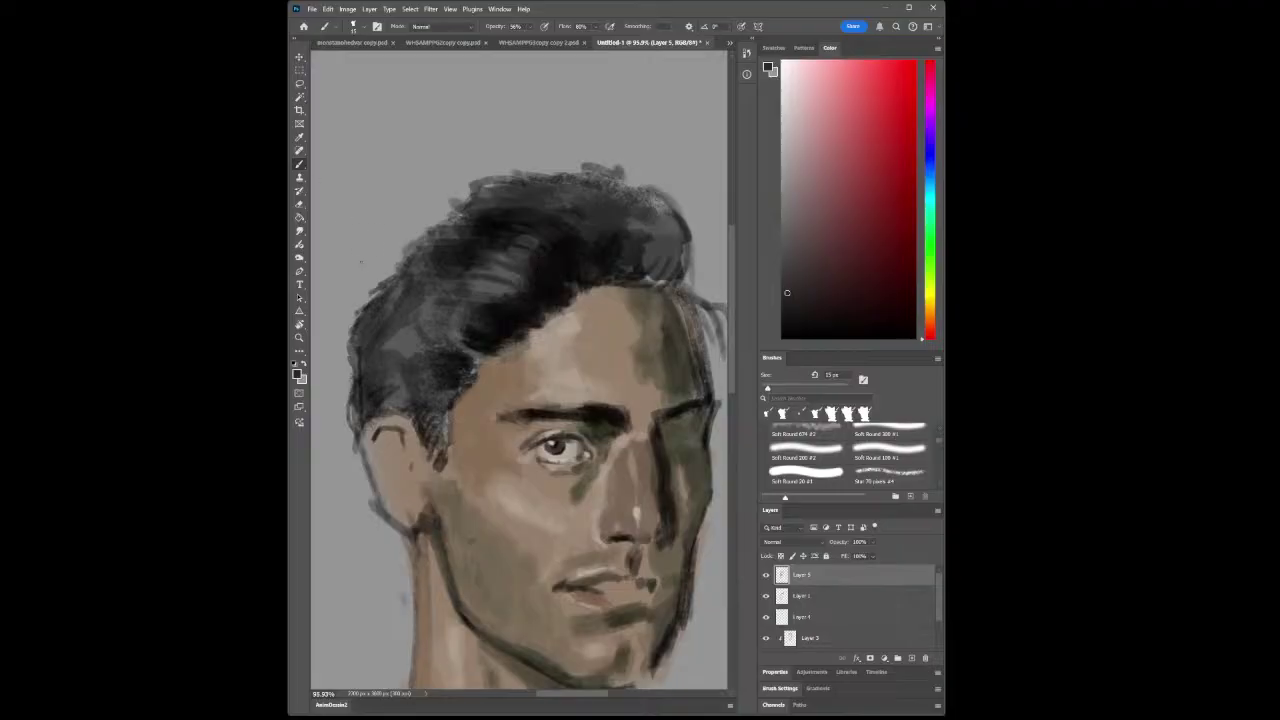
Sample the brown skin tone at the temple and brush it along the hairline edge by the sideburn
click(300, 341)
drag(443, 363, 575, 379)
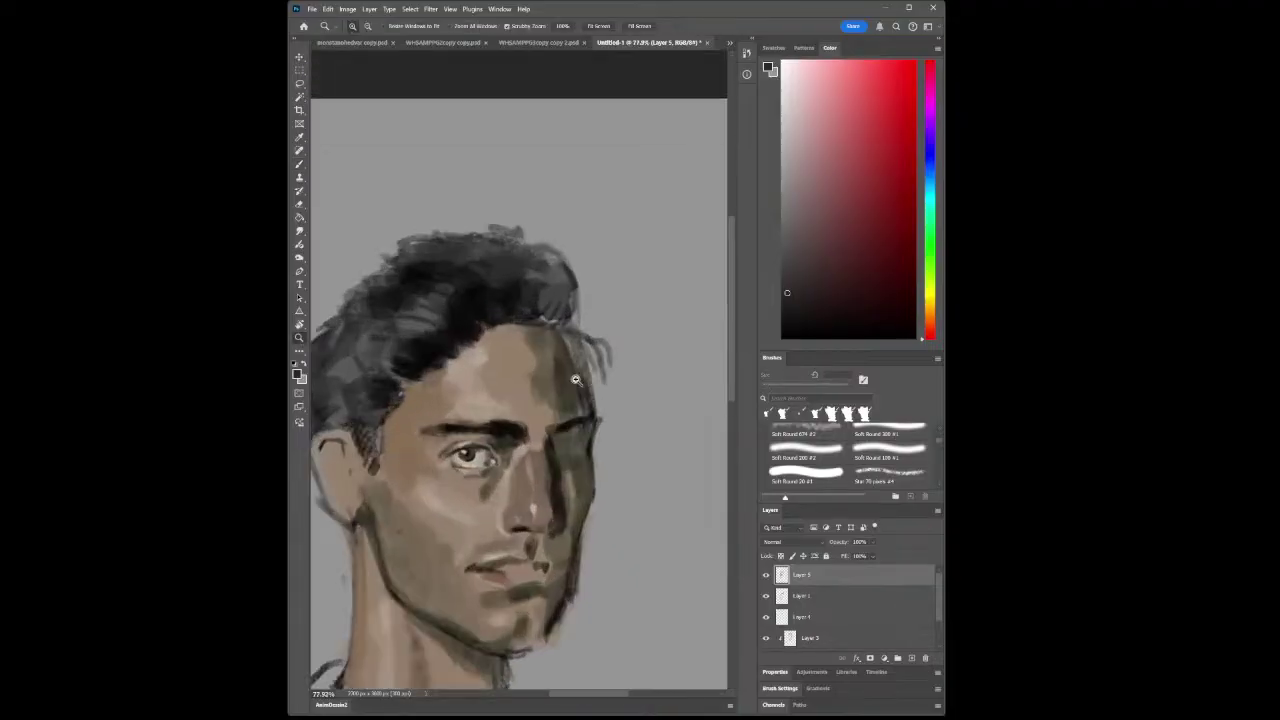
click(446, 382)
click(299, 134)
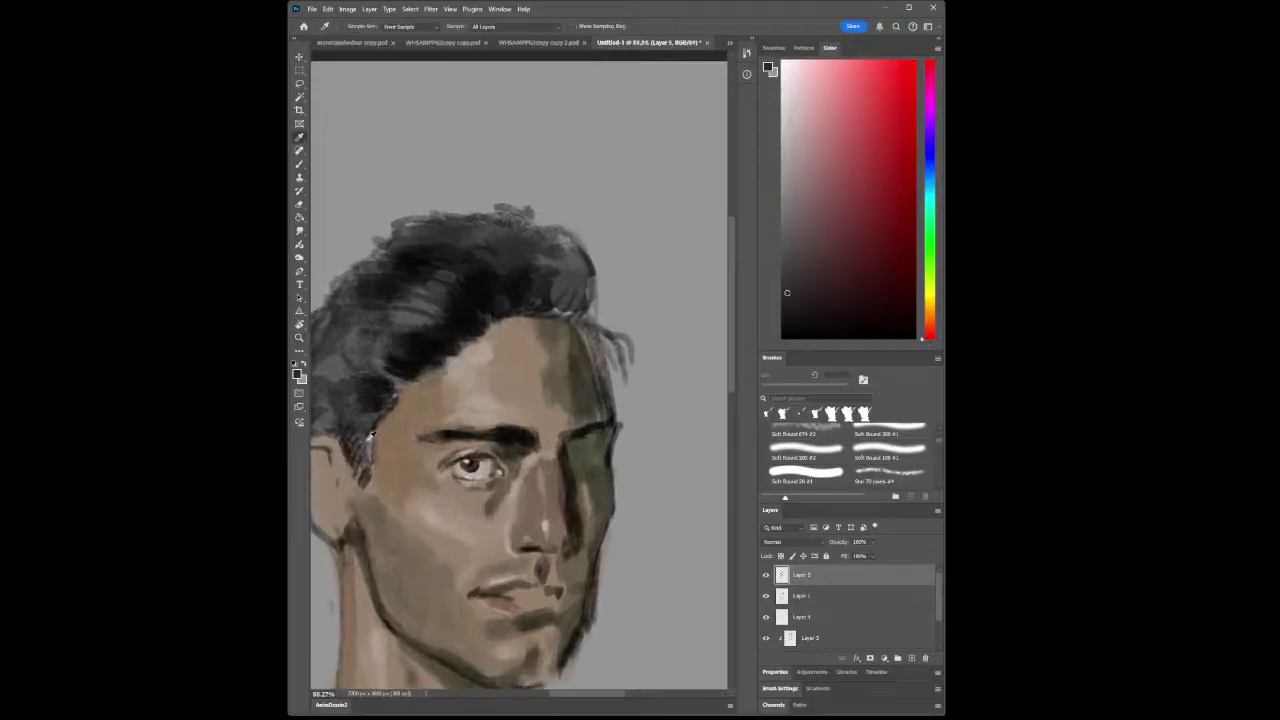
click(365, 409)
click(299, 163)
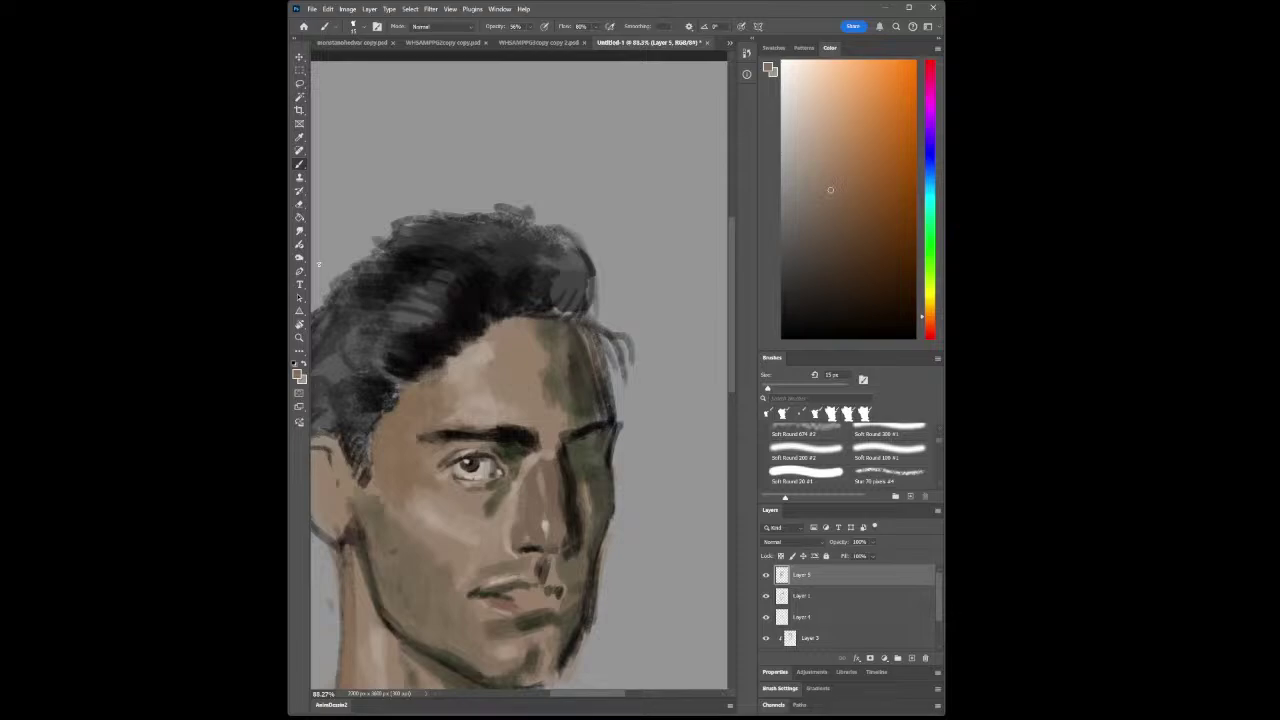
Sample the dark tone at the bottom of the sideburn and refine the sideburn and the shadow beside the ear
click(299, 137)
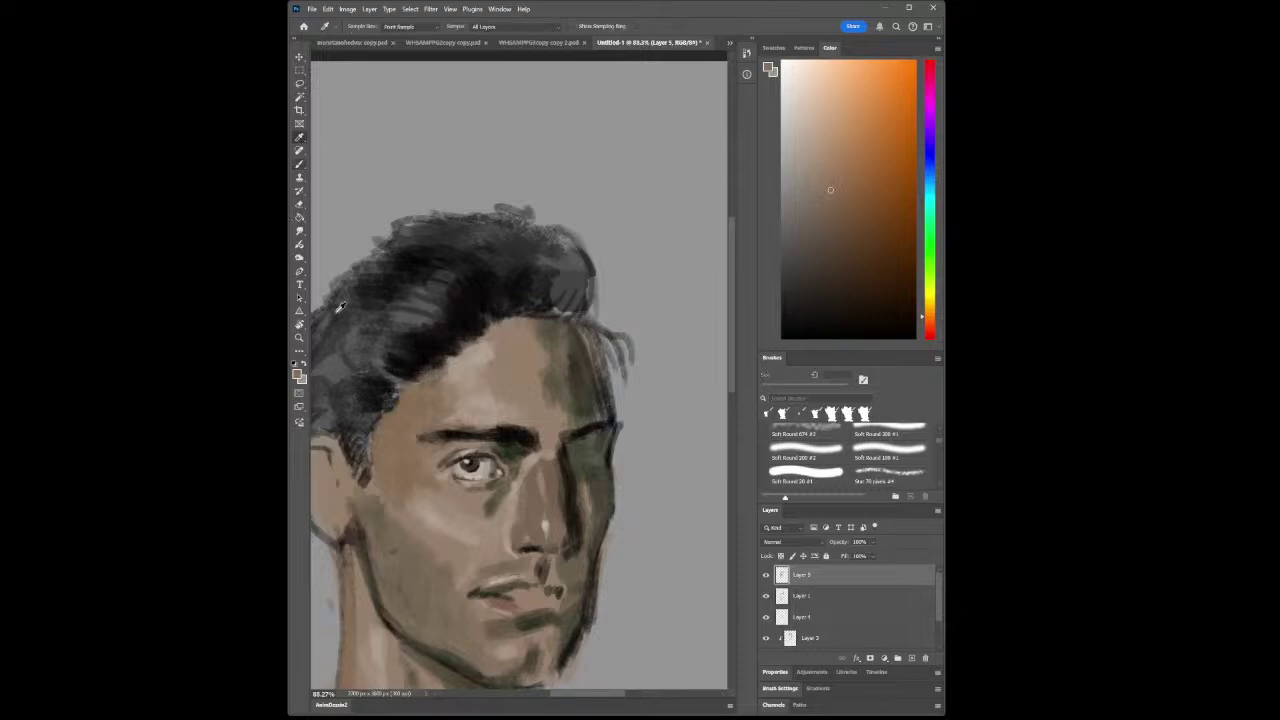
click(366, 475)
key(b)
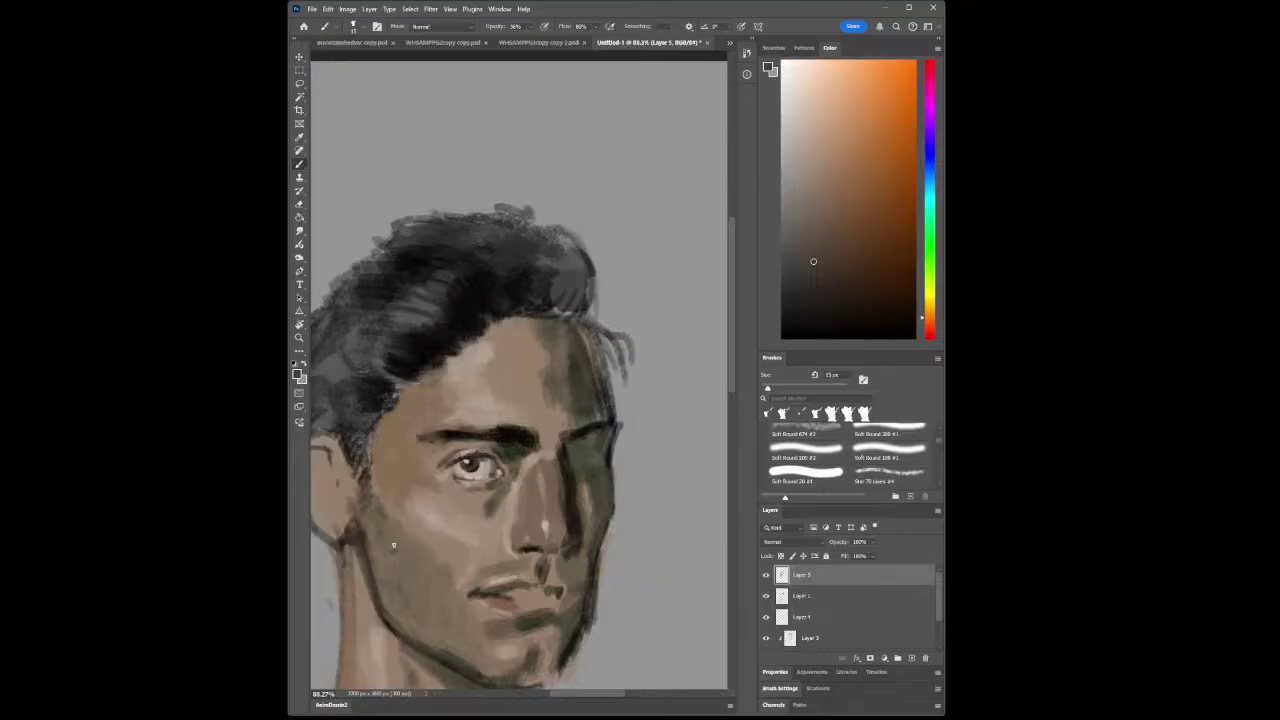
Sample skin tones from the ear edge and the lit forehead and brush them lightly over the lit side of the face
click(299, 337)
mouse_move(560, 470)
mouse_down()
mouse_move(496, 521)
mouse_move(472, 598)
mouse_up()
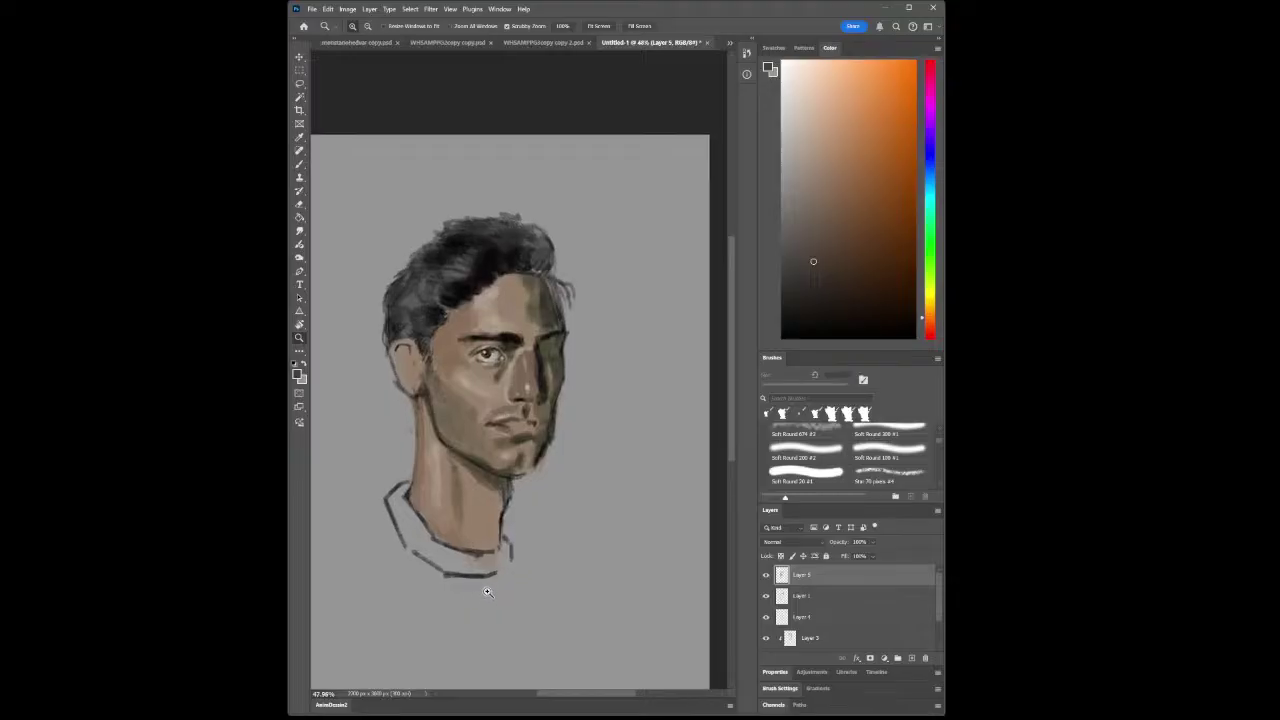
drag(457, 447, 538, 445)
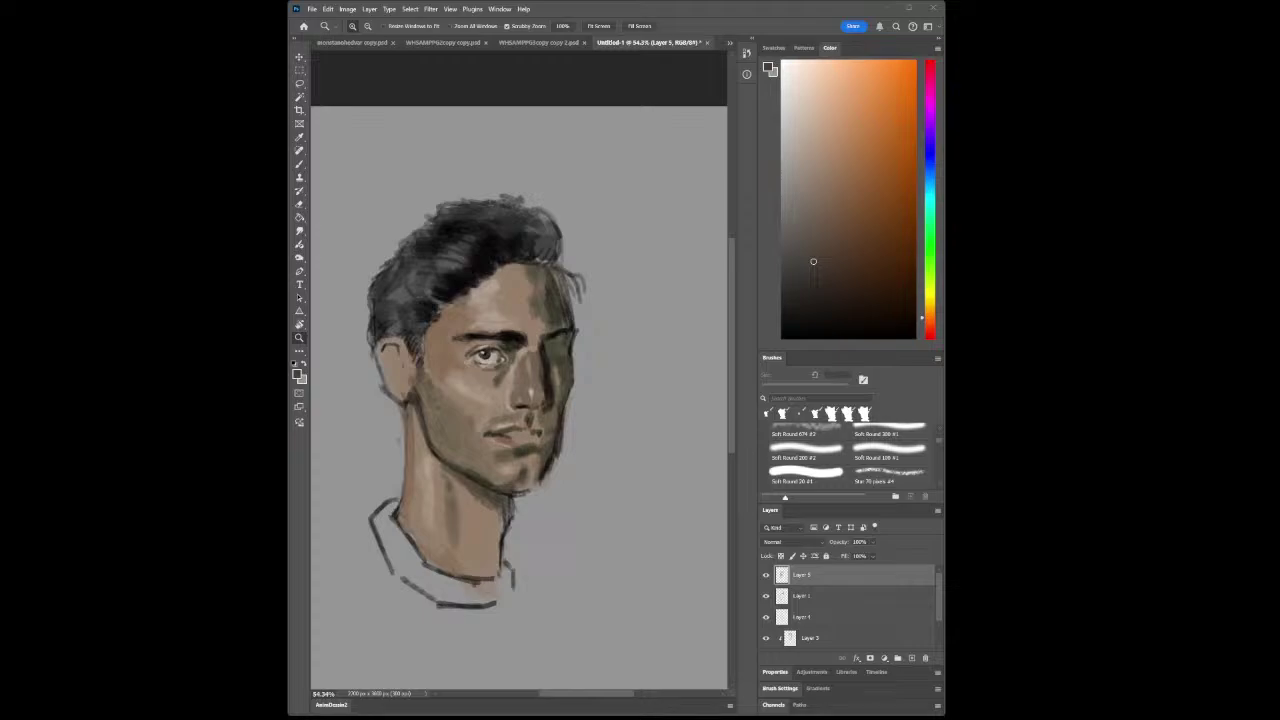
key(i)
click(411, 376)
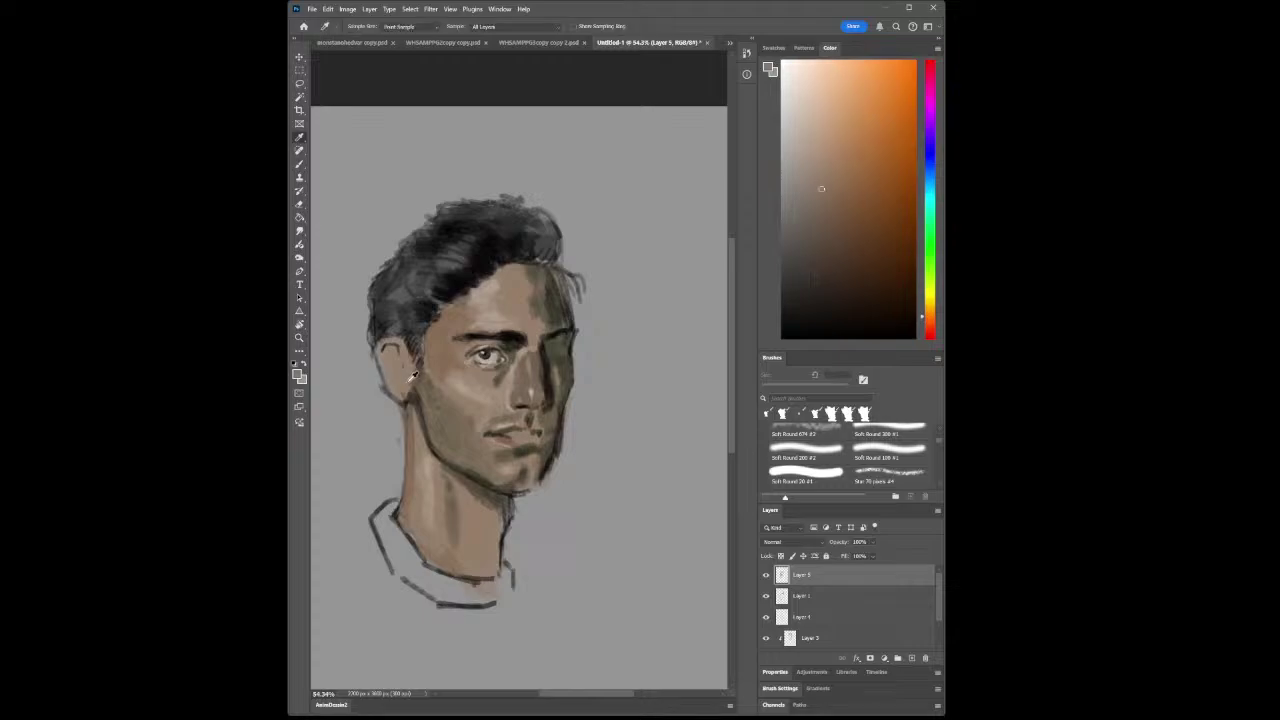
click(490, 302)
key(b)
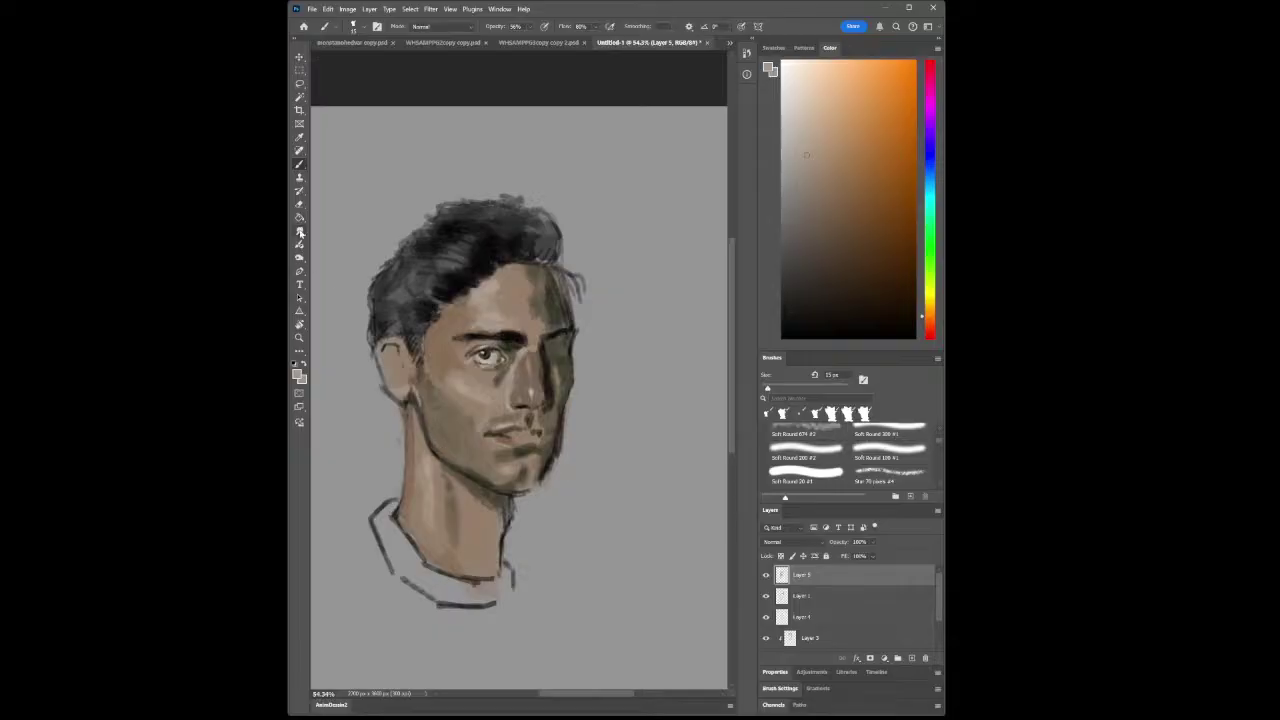
Pick a muted reddish grey, enlarge the brush, and paint a soft light edge along the far side of the forehead
key(i)
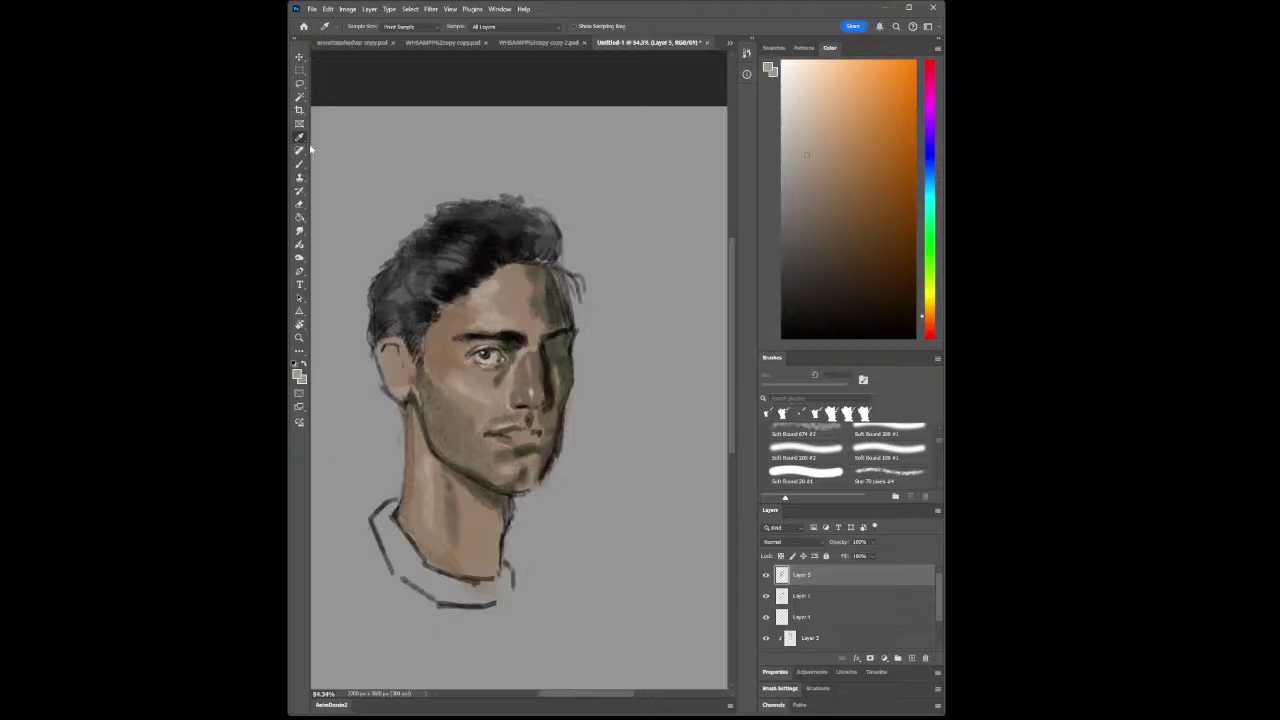
click(457, 259)
drag(782, 245, 795, 207)
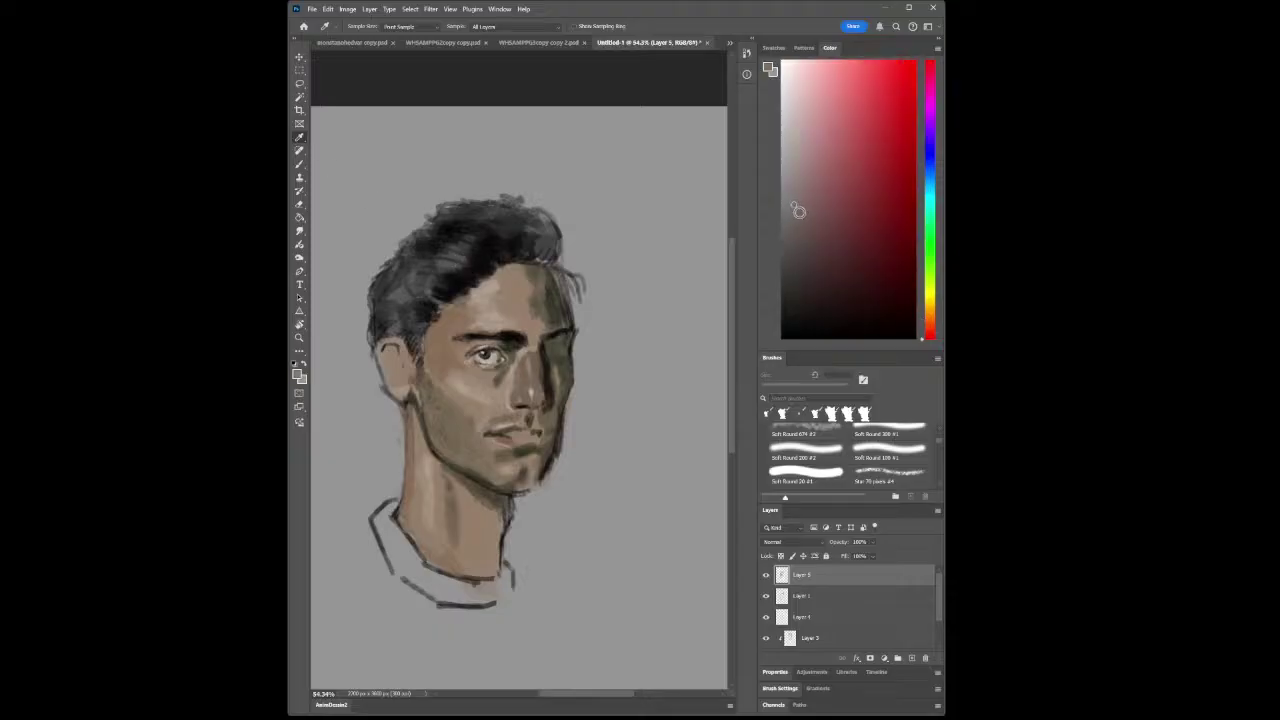
click(299, 163)
key(bracketright)
key(bracketright)
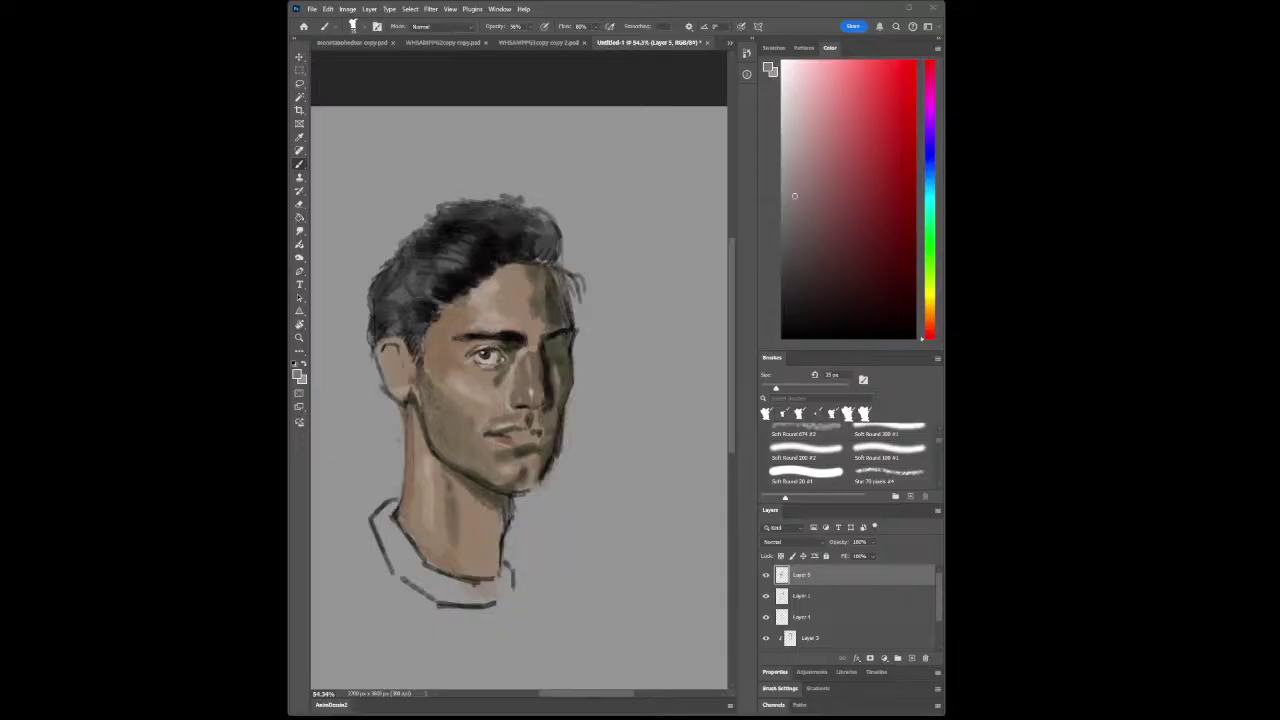
drag(562, 292, 564, 310)
Sample the very dark brown beside the nose and deepen the contour of the far cheek, jaw and chin
click(299, 338)
drag(571, 453, 600, 478)
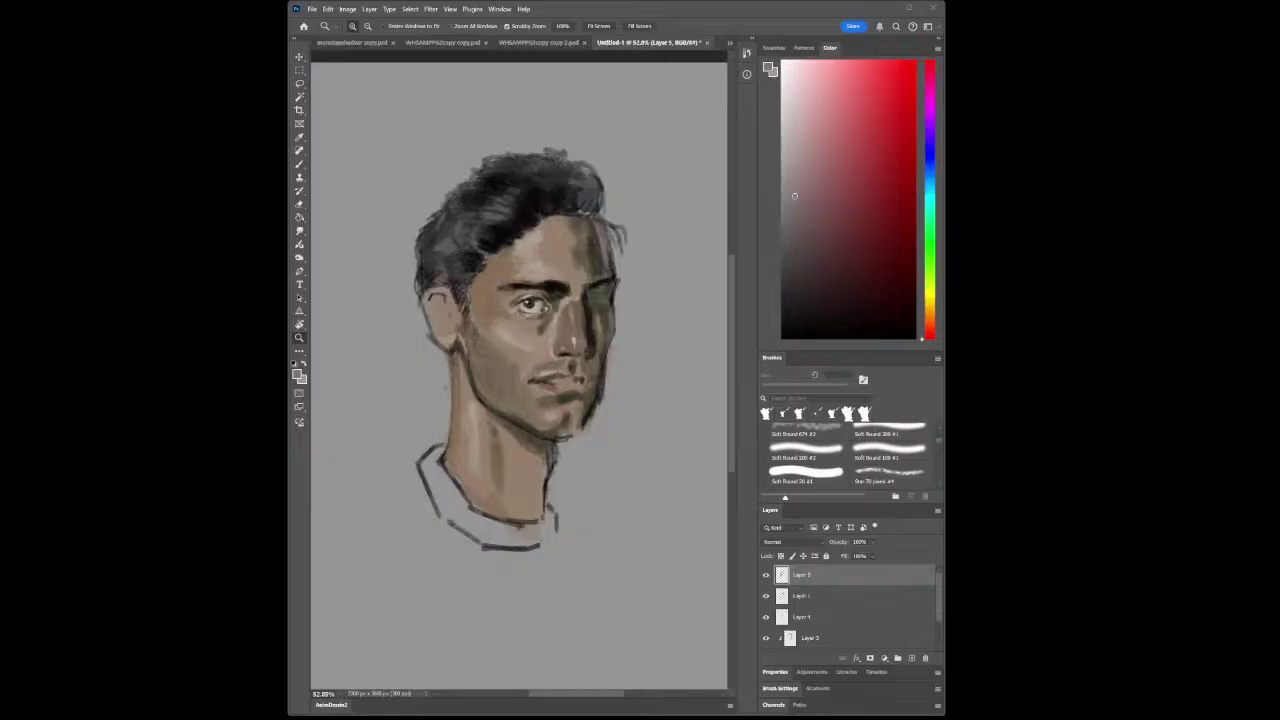
key(i)
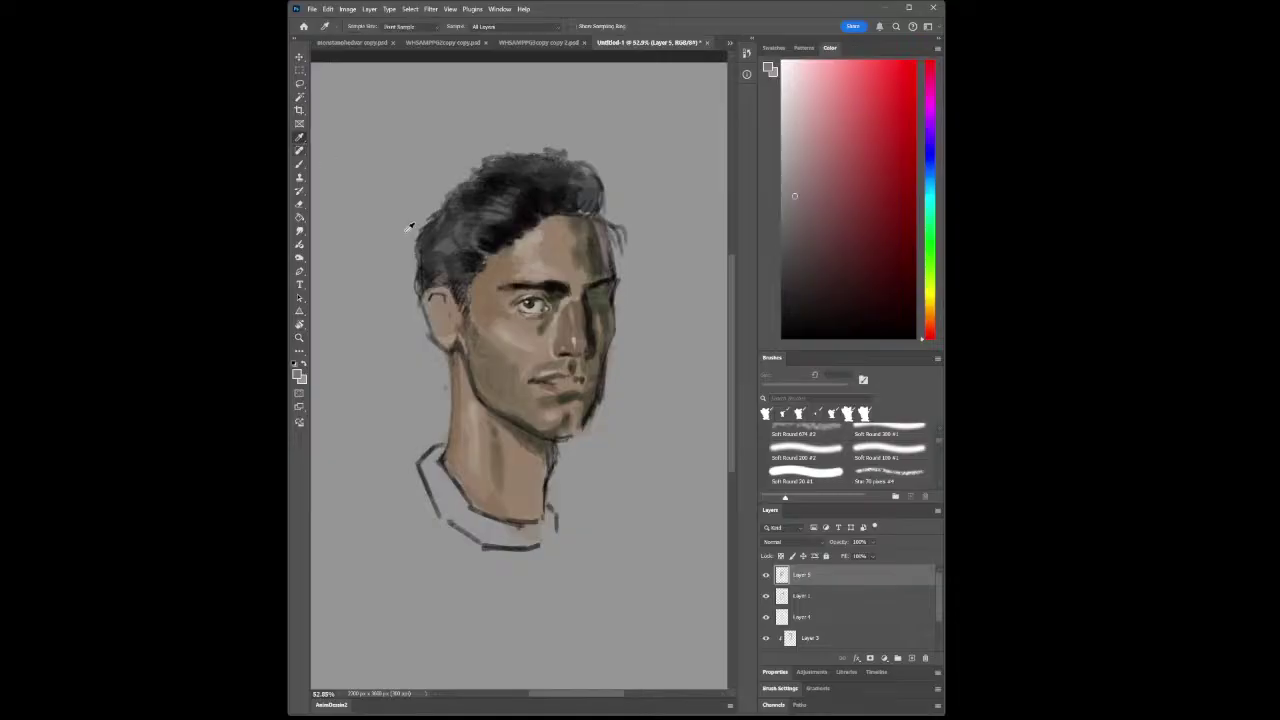
click(594, 312)
click(595, 315)
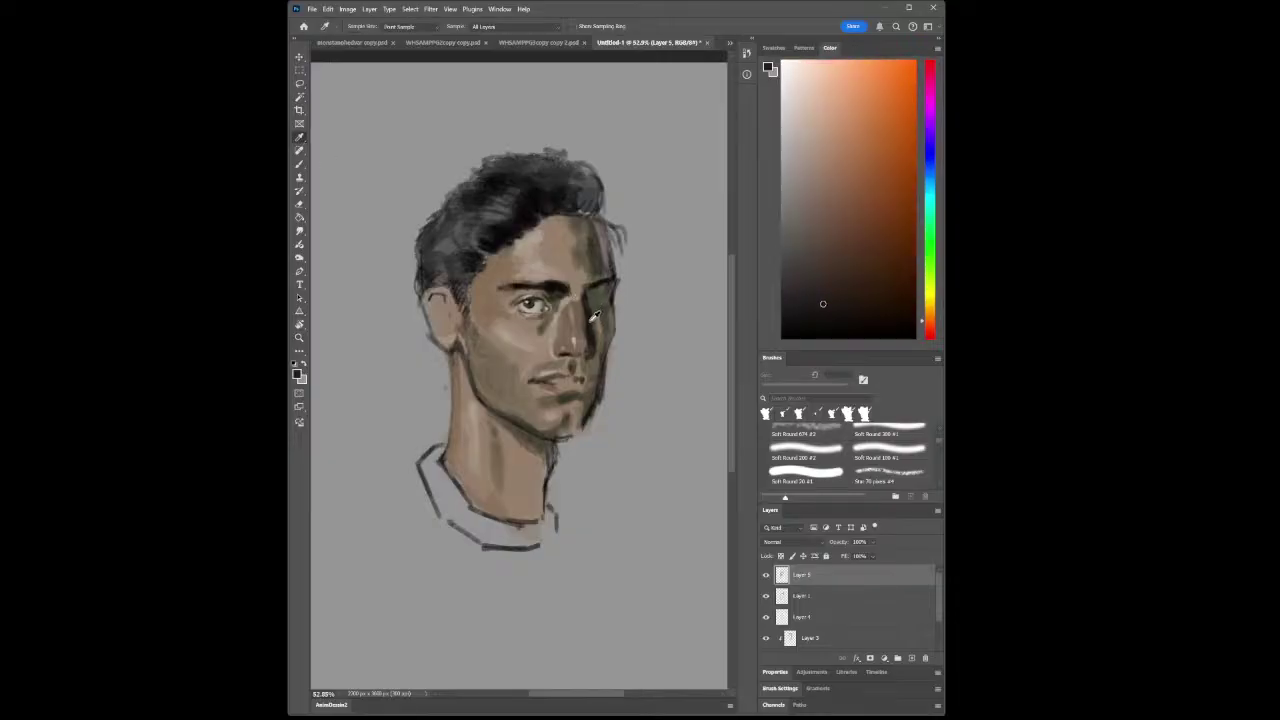
click(299, 164)
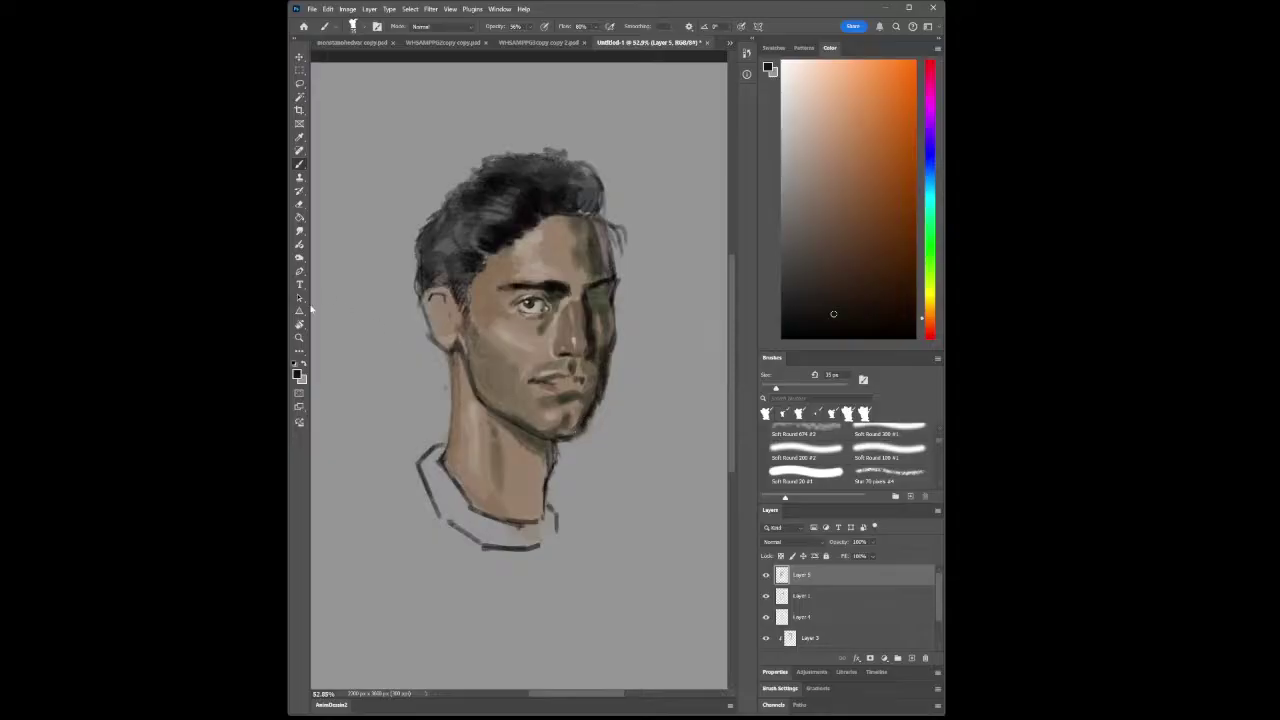
click(299, 350)
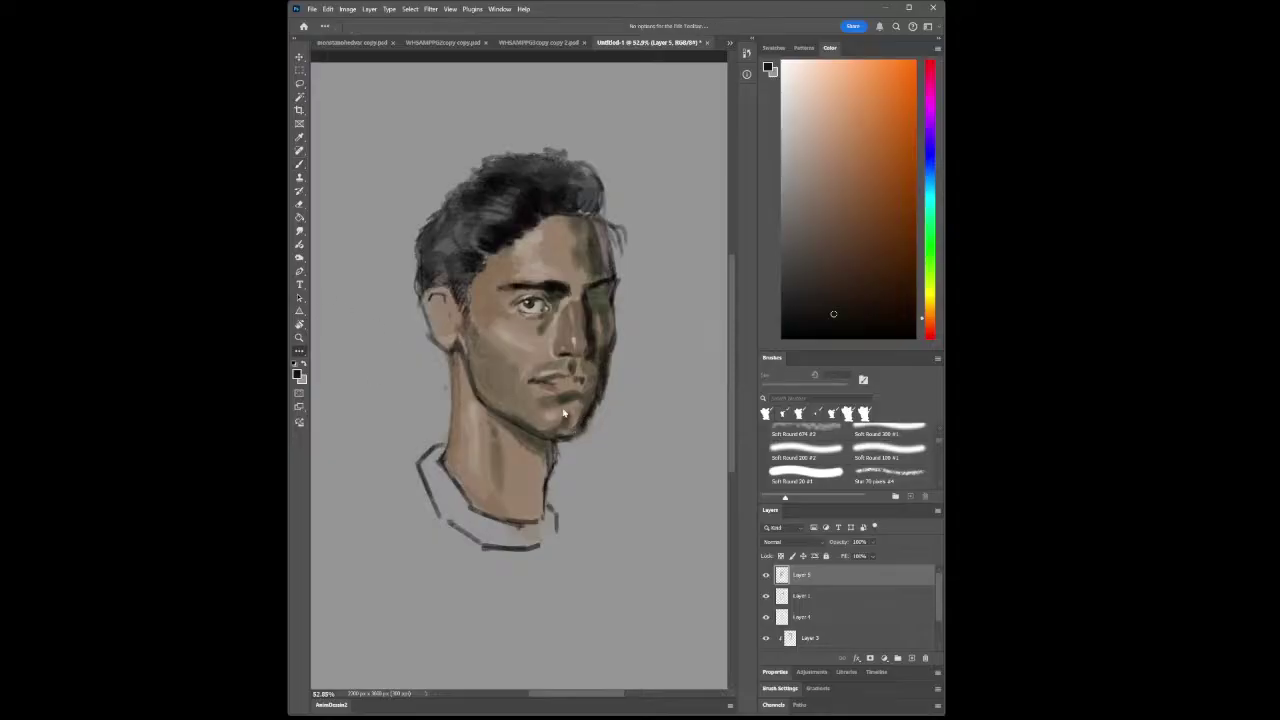
click(299, 338)
drag(534, 413, 600, 430)
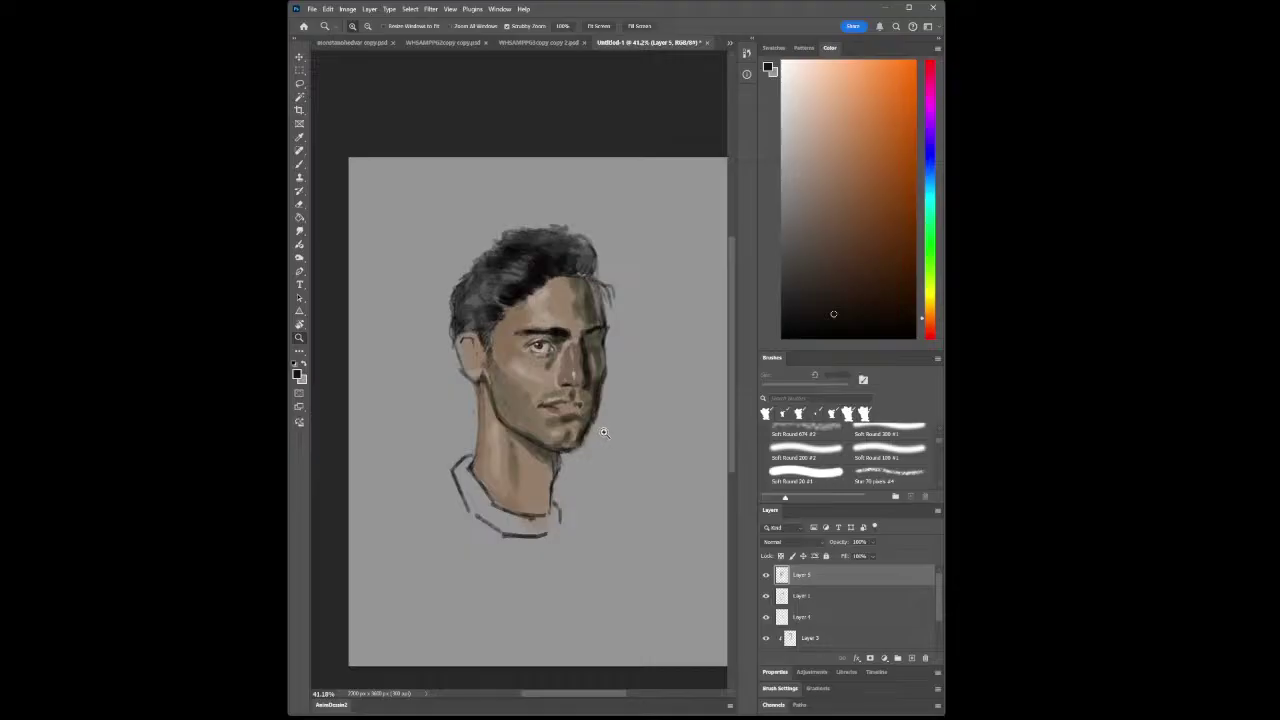
drag(604, 268, 575, 275)
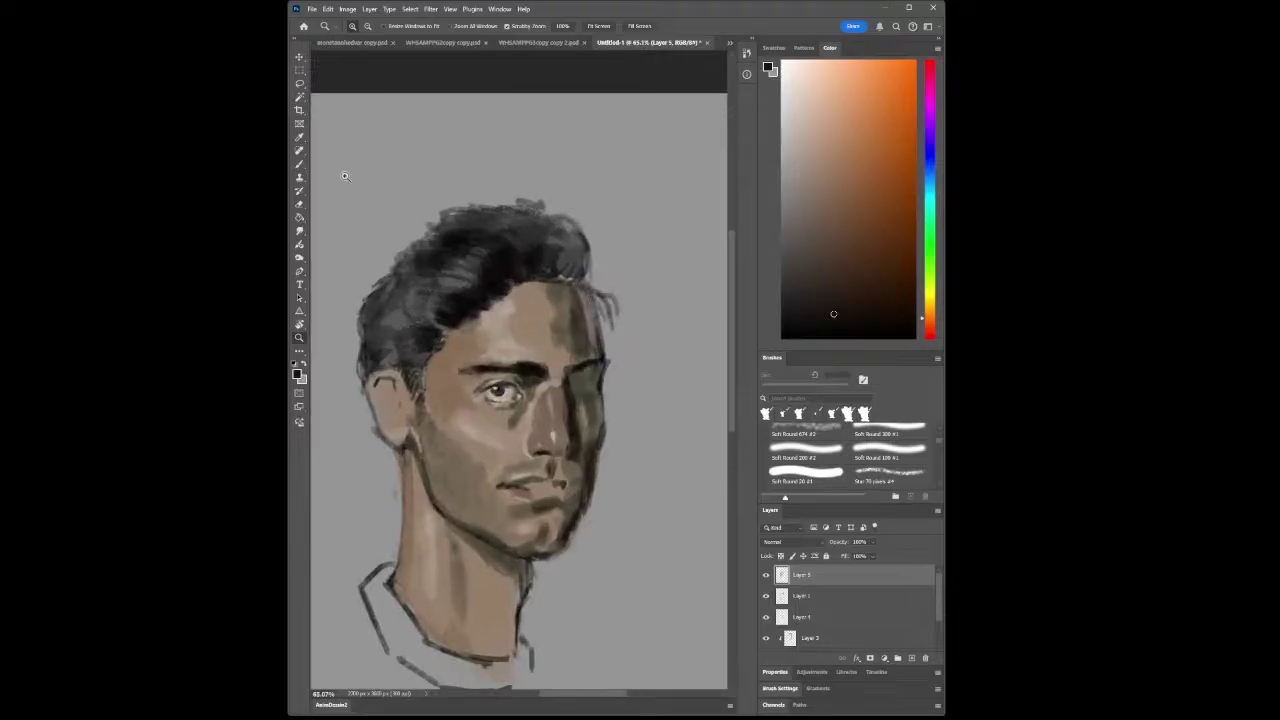
Sample the near-black hair tone and paint dark hair down the far temple and at the front of the hairline
click(299, 137)
click(472, 257)
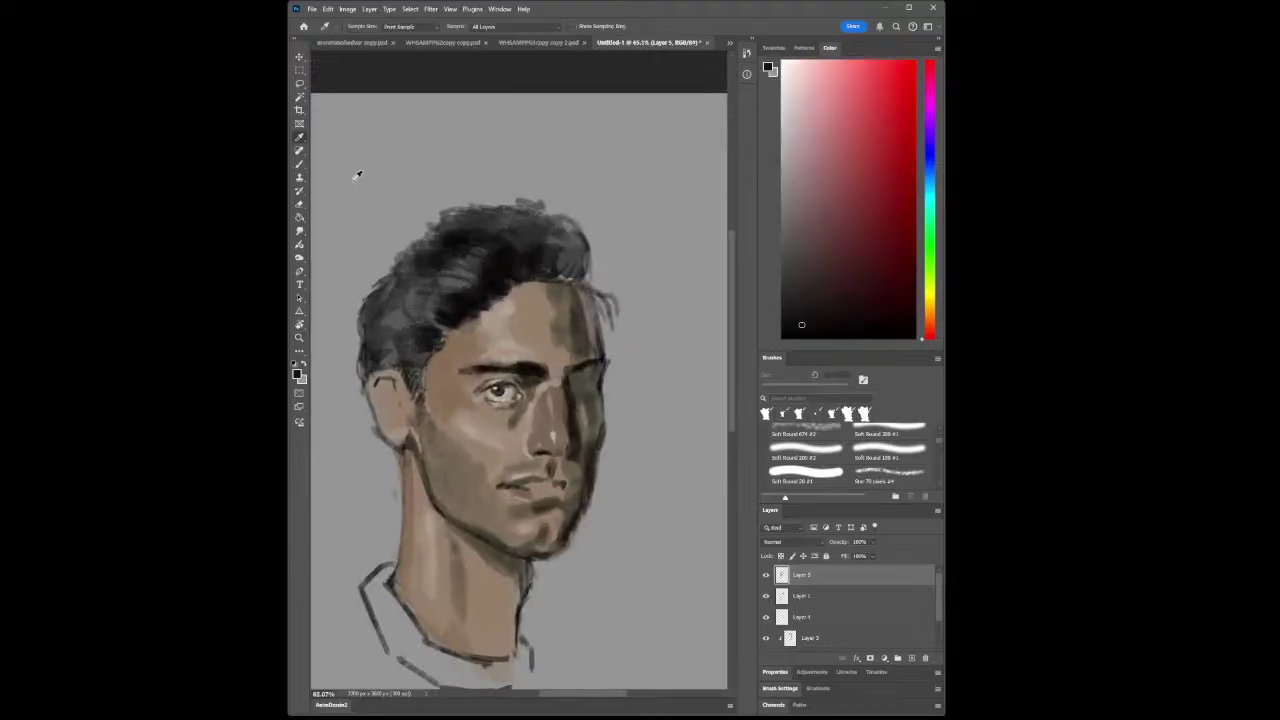
click(299, 164)
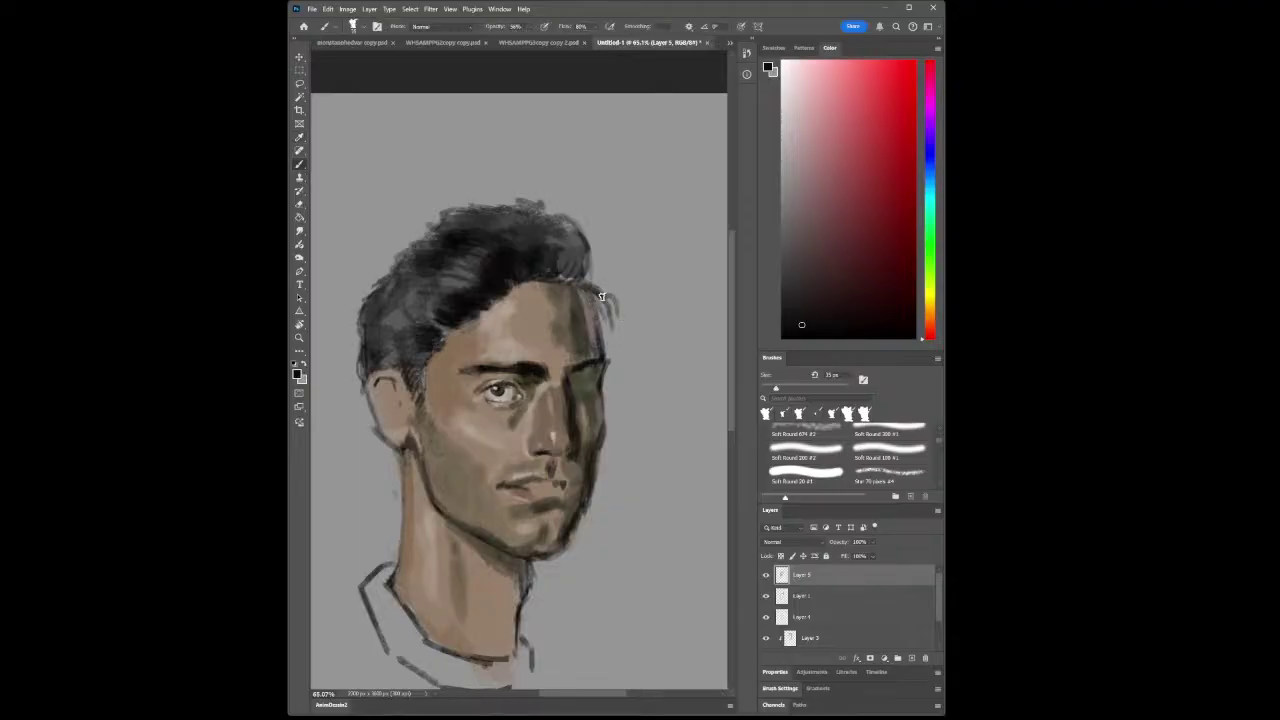
mouse_move(601, 296)
mouse_down()
mouse_move(609, 343)
mouse_move(596, 270)
mouse_move(583, 268)
mouse_move(587, 242)
mouse_move(588, 278)
mouse_move(596, 243)
mouse_move(592, 279)
mouse_move(590, 238)
mouse_move(588, 251)
mouse_move(551, 240)
mouse_move(529, 263)
mouse_move(552, 273)
mouse_move(578, 253)
mouse_move(571, 271)
mouse_move(609, 287)
mouse_move(605, 384)
mouse_up()
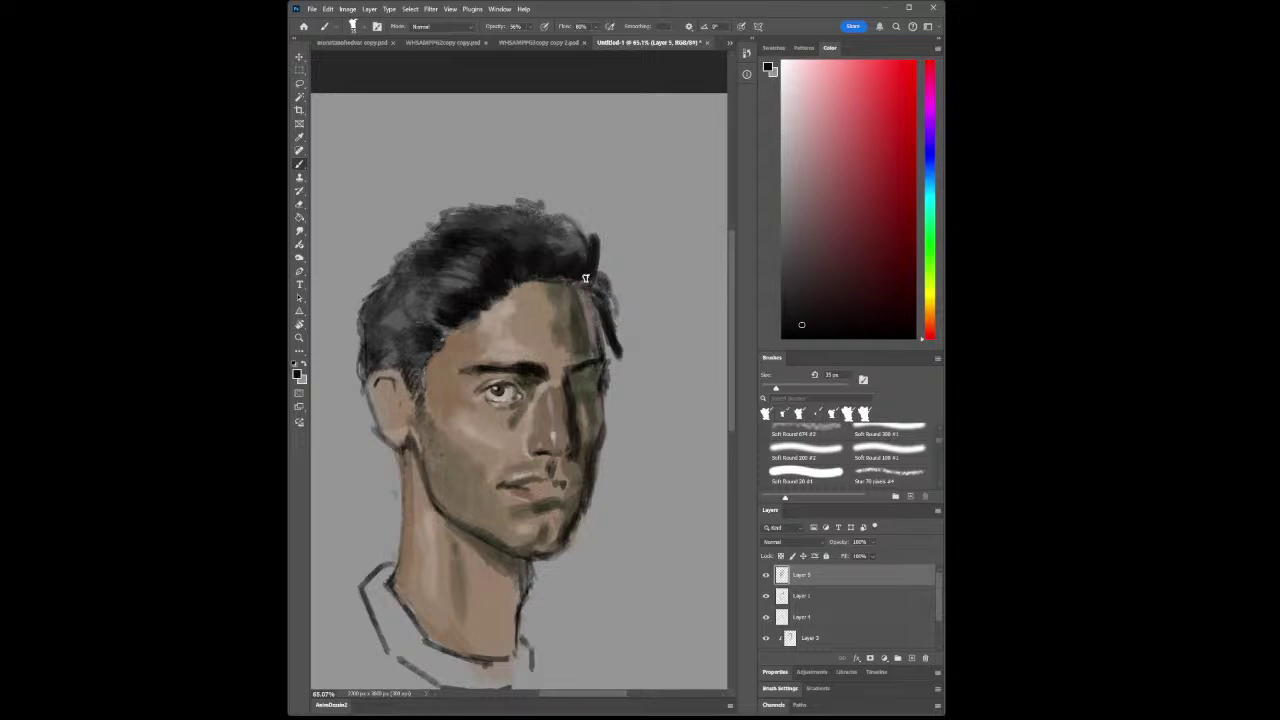
mouse_move(608, 349)
mouse_down()
mouse_move(597, 300)
mouse_move(611, 366)
mouse_up()
drag(619, 302, 616, 364)
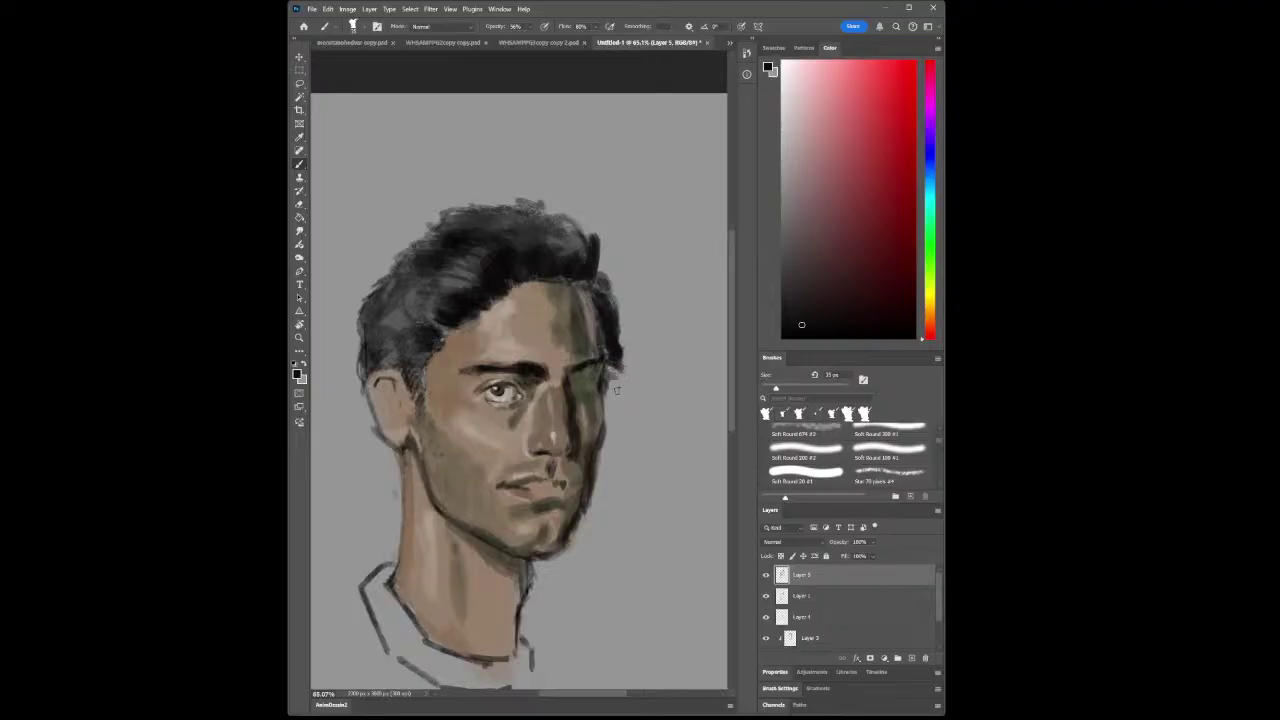
drag(622, 354, 619, 325)
Reduce the brush to 15 px and add a stray curl at the far temple and loose strands along the front tuft
key(bracketleft)
key(bracketleft)
key(bracketleft)
key(bracketleft)
mouse_move(592, 287)
mouse_down()
mouse_move(606, 283)
mouse_move(630, 314)
mouse_up()
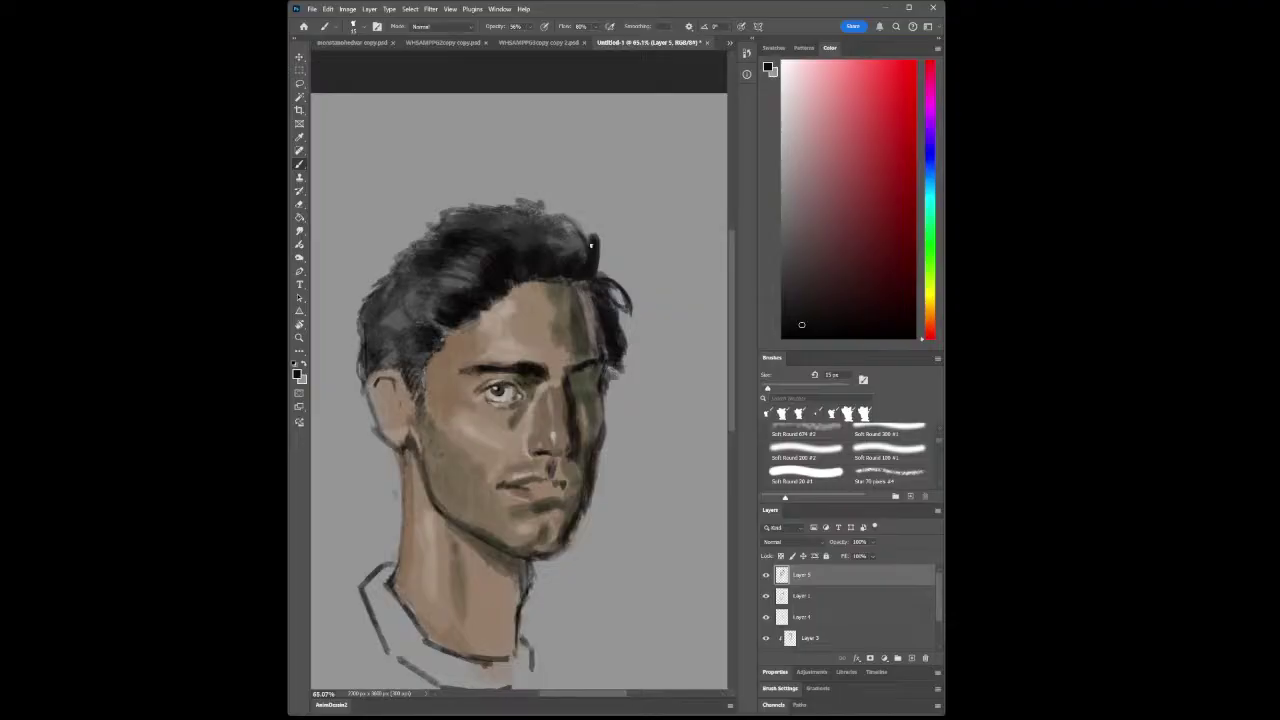
drag(576, 222, 608, 258)
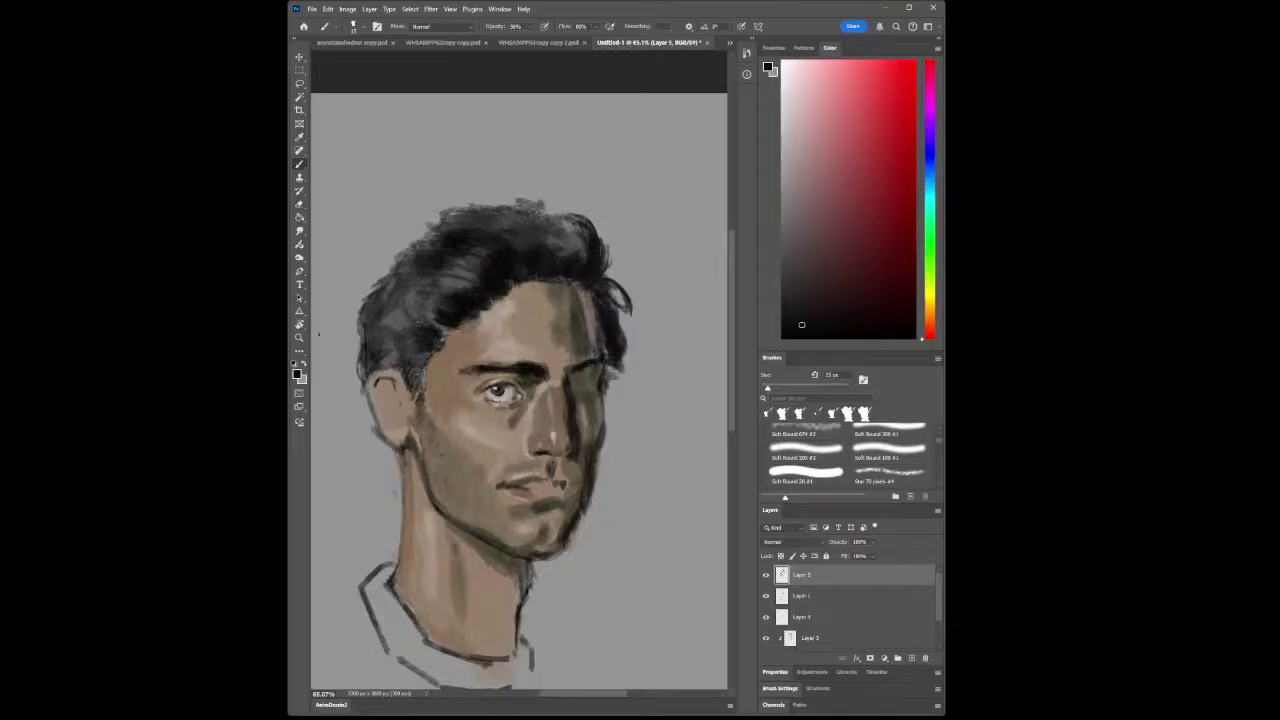
Sample skin tones beside the temple and from the lit forehead and lightly refine the lit side of the face
click(299, 337)
drag(663, 537, 670, 545)
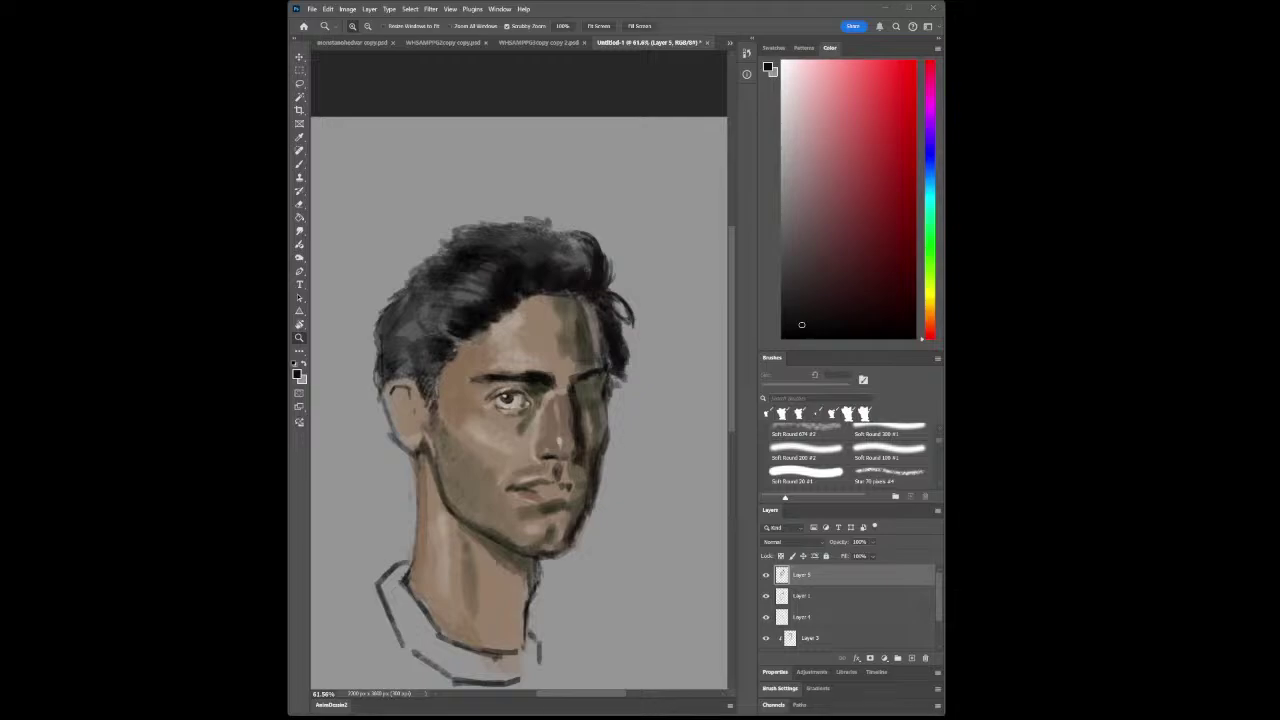
click(628, 368)
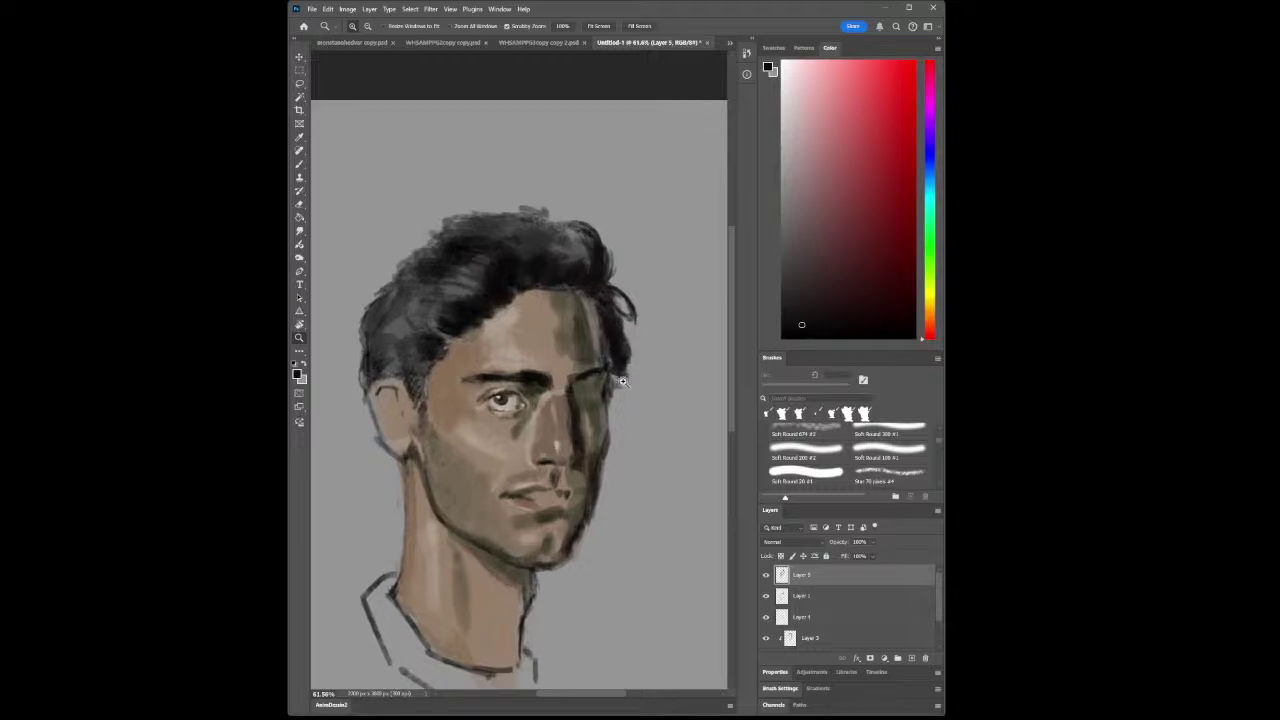
click(299, 164)
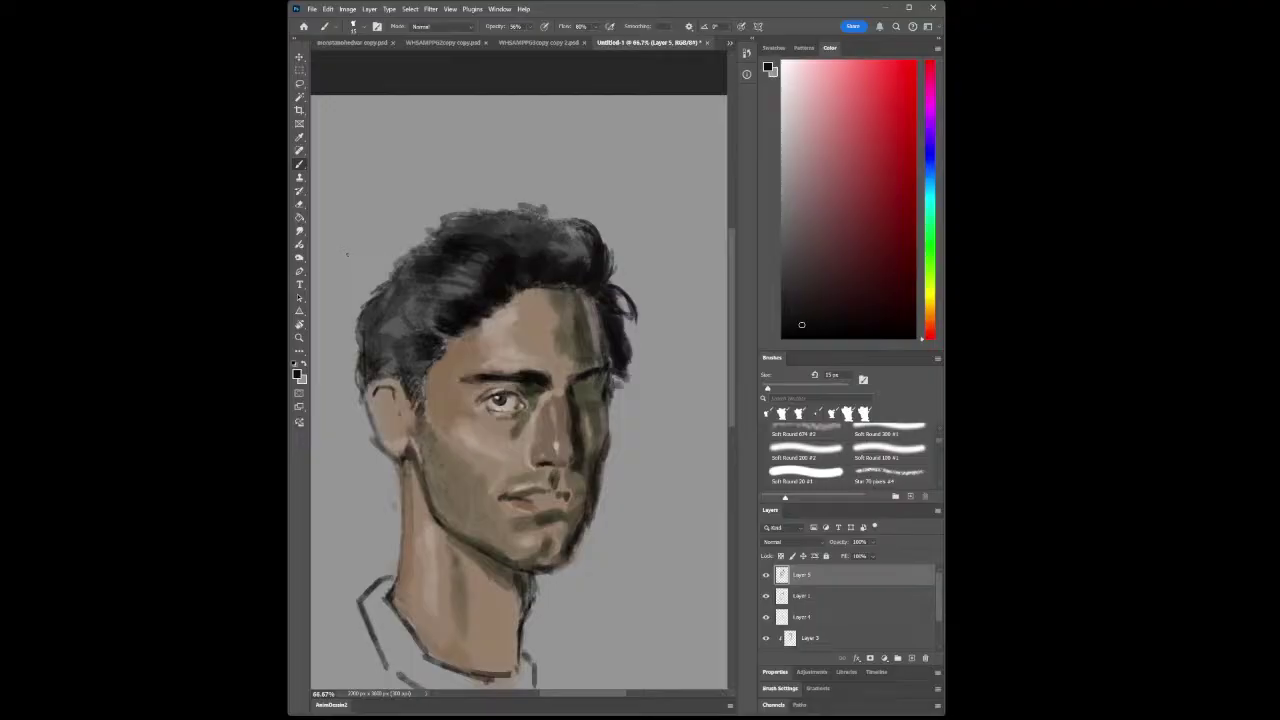
key(i)
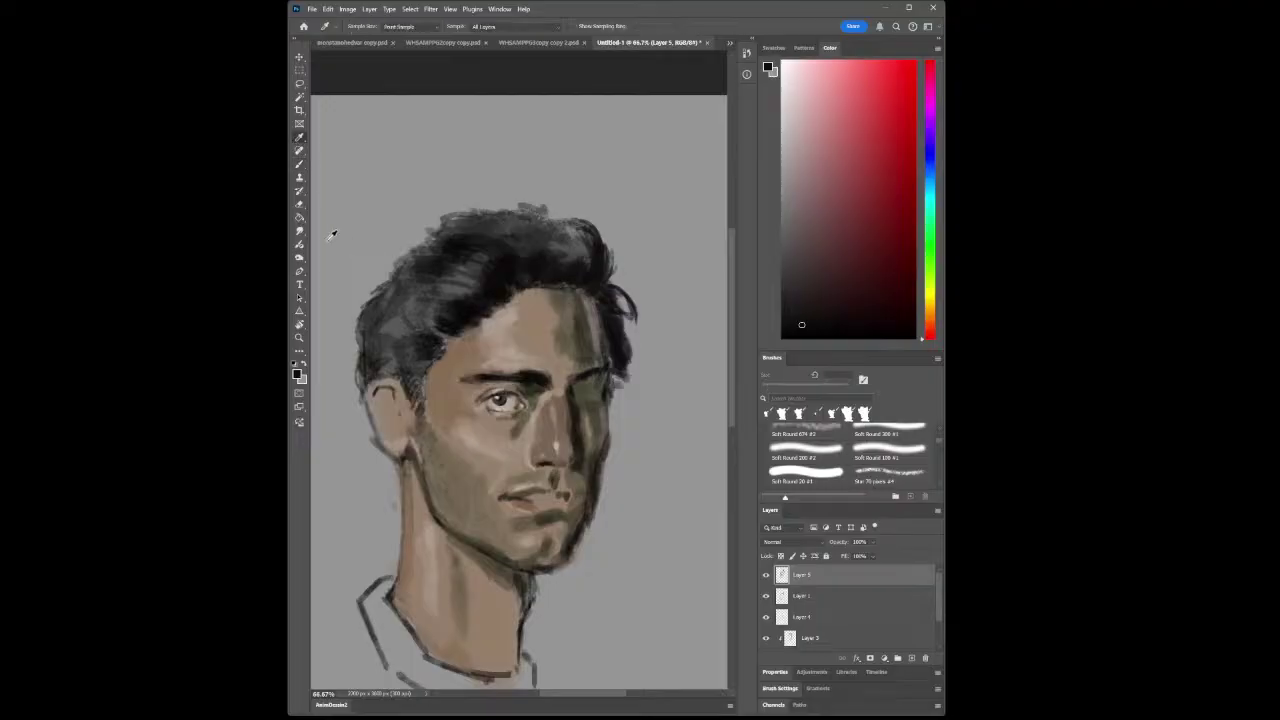
click(450, 376)
drag(805, 220, 834, 213)
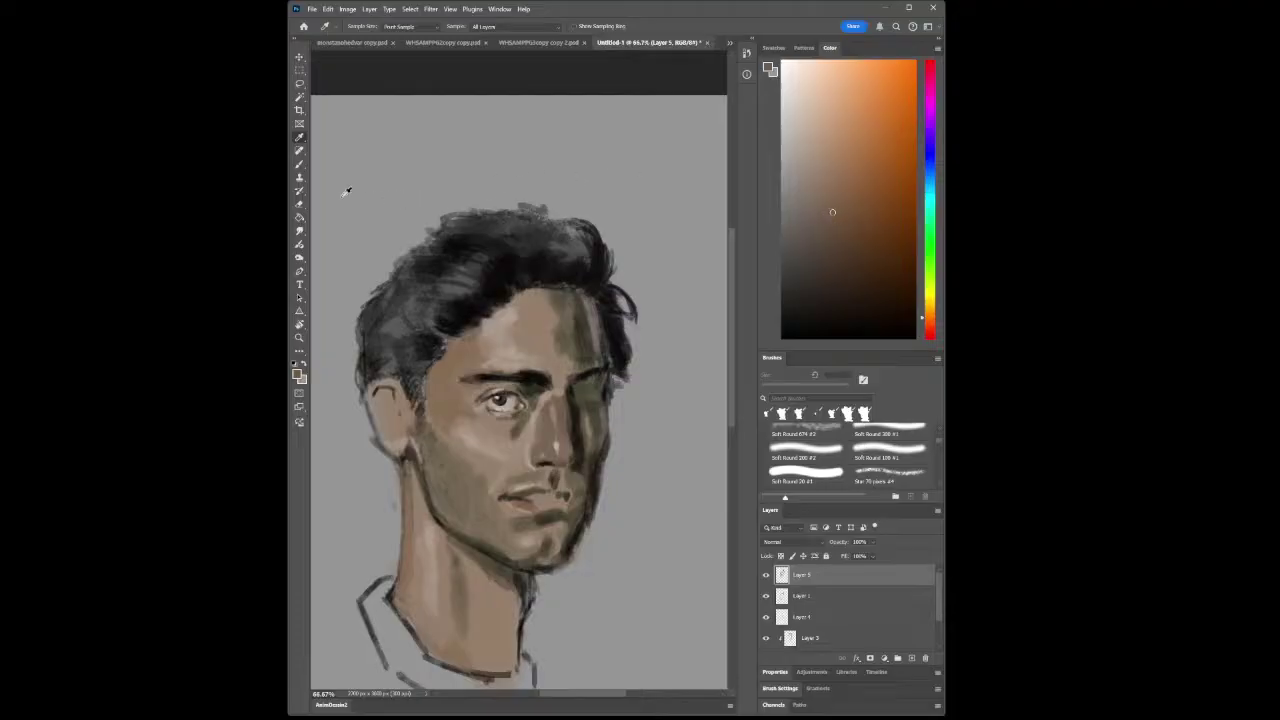
click(297, 169)
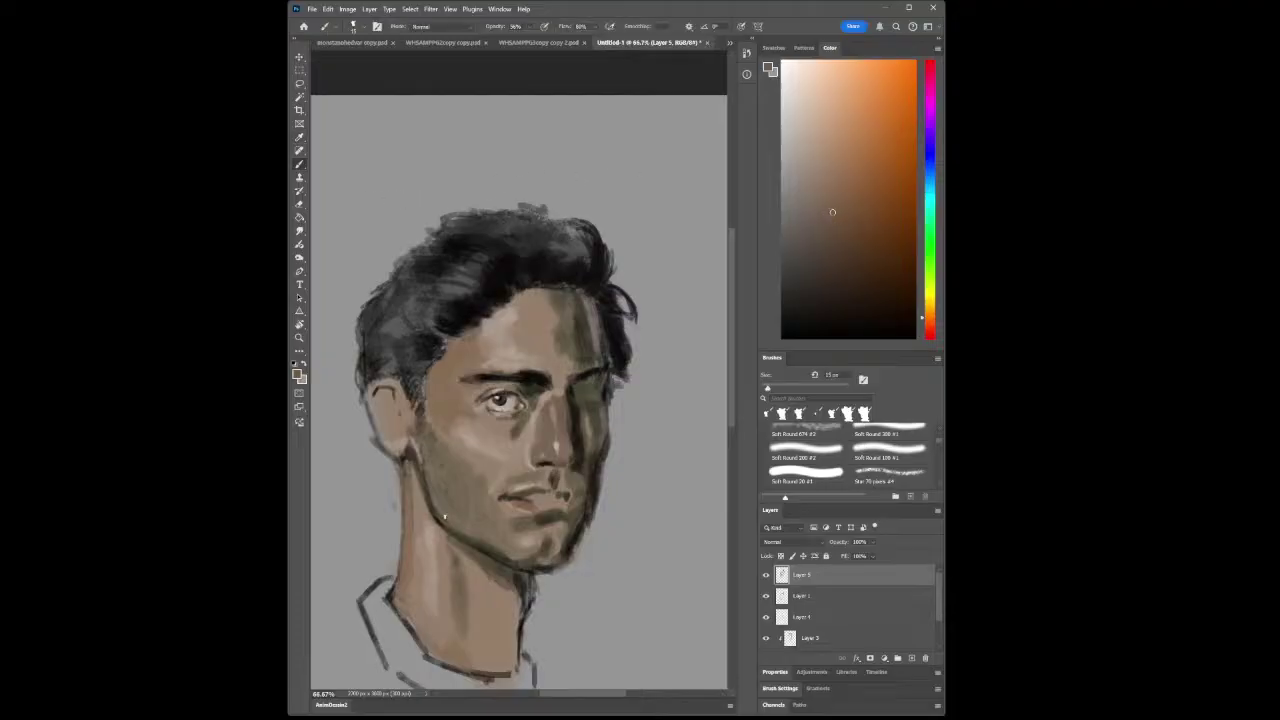
click(832, 183)
click(299, 137)
click(515, 332)
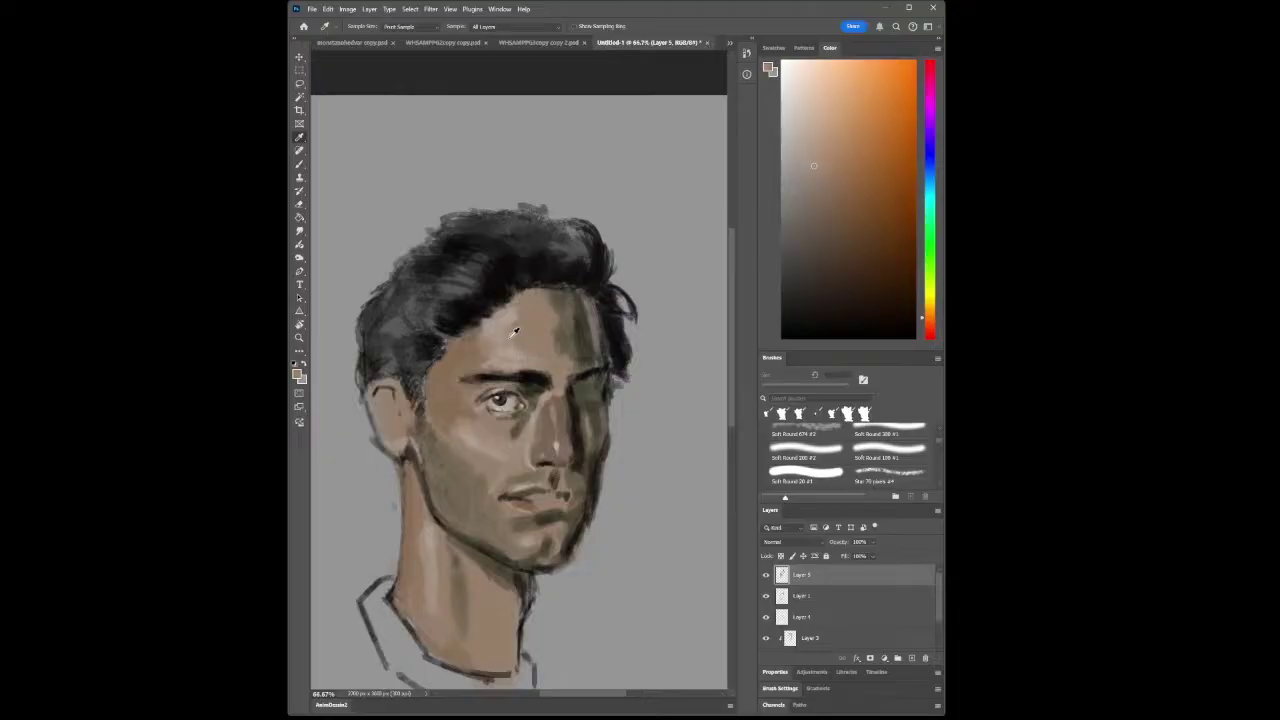
click(299, 164)
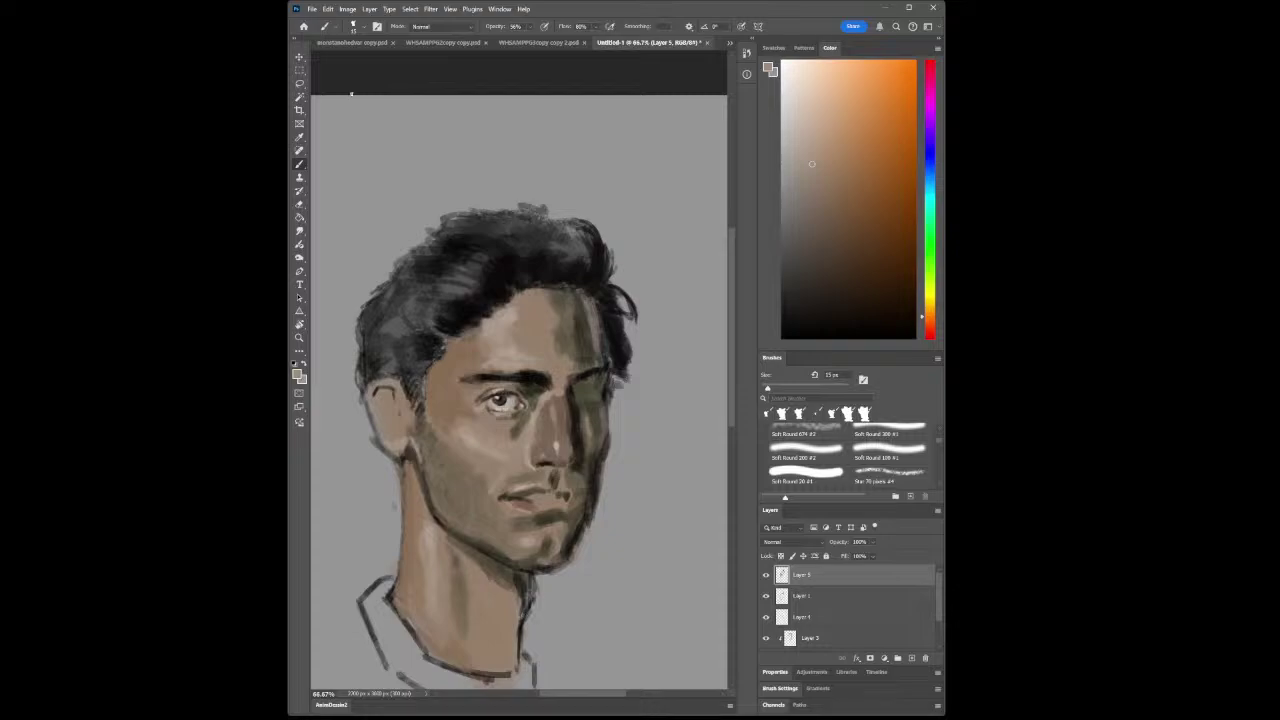
Sample the dark tone beside the near eye and the skin next to the sideburn to touch up the eye area and sideburn edge
click(299, 140)
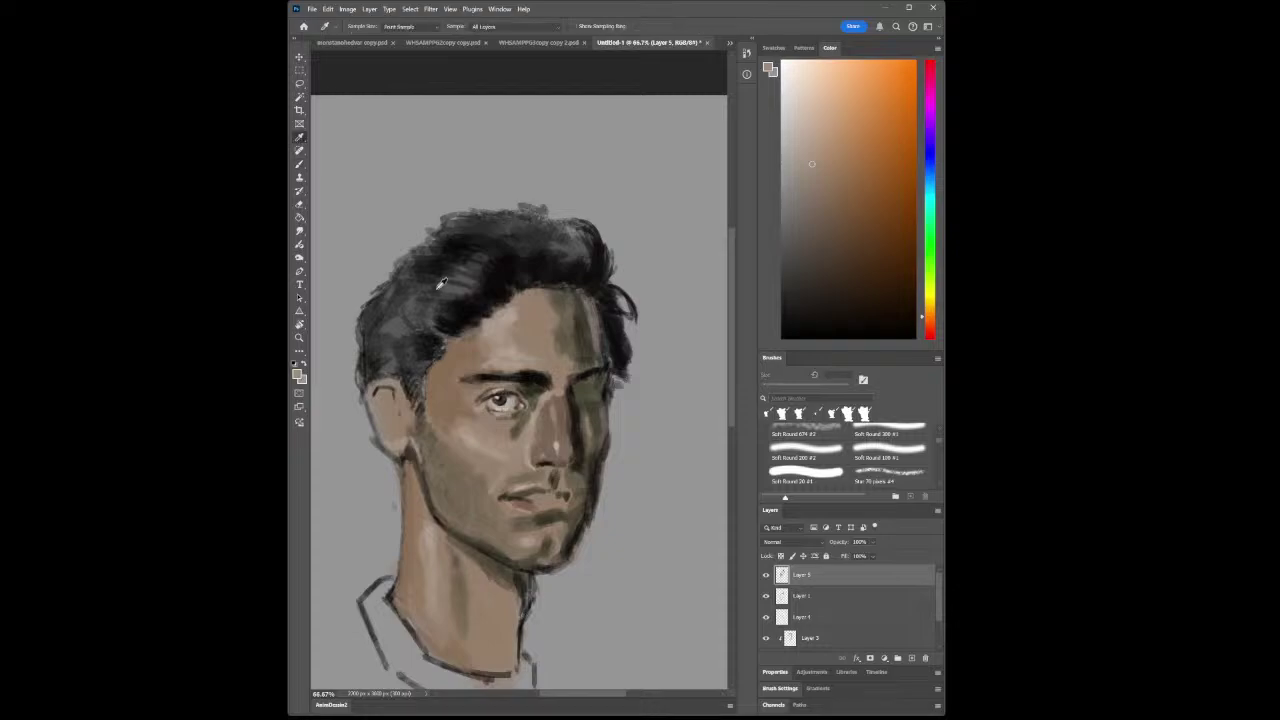
click(533, 390)
click(300, 165)
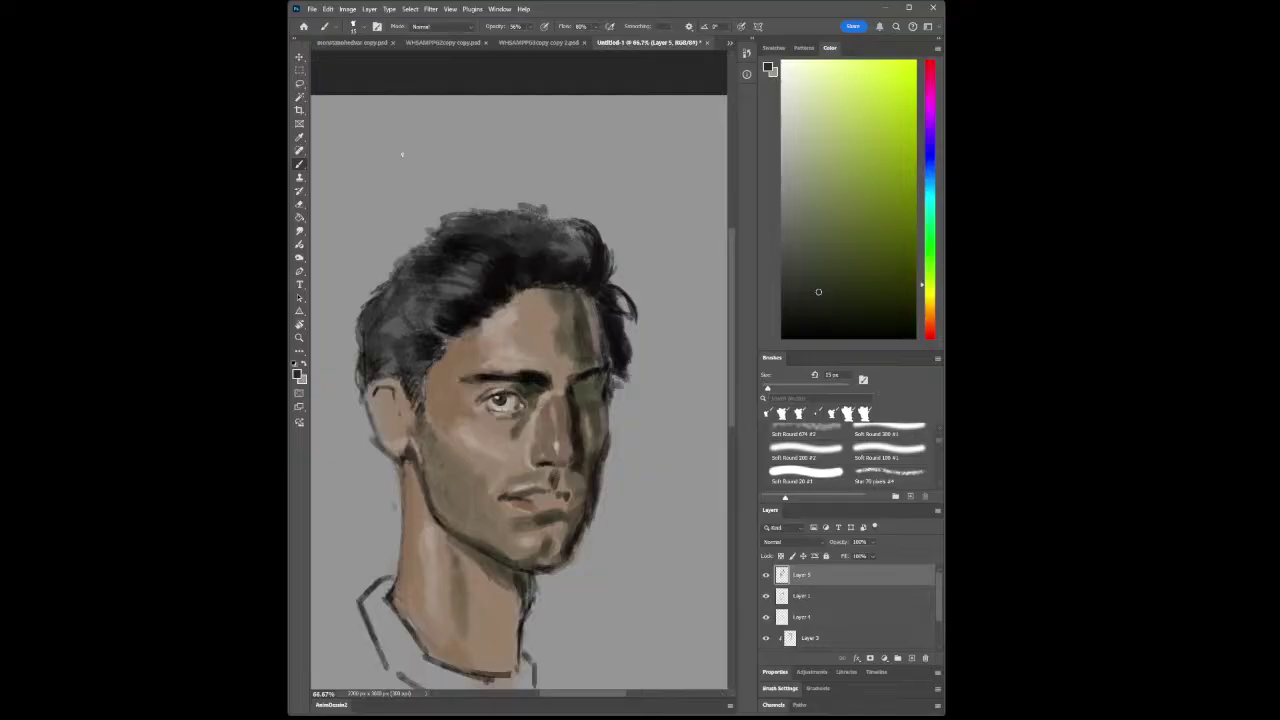
click(299, 137)
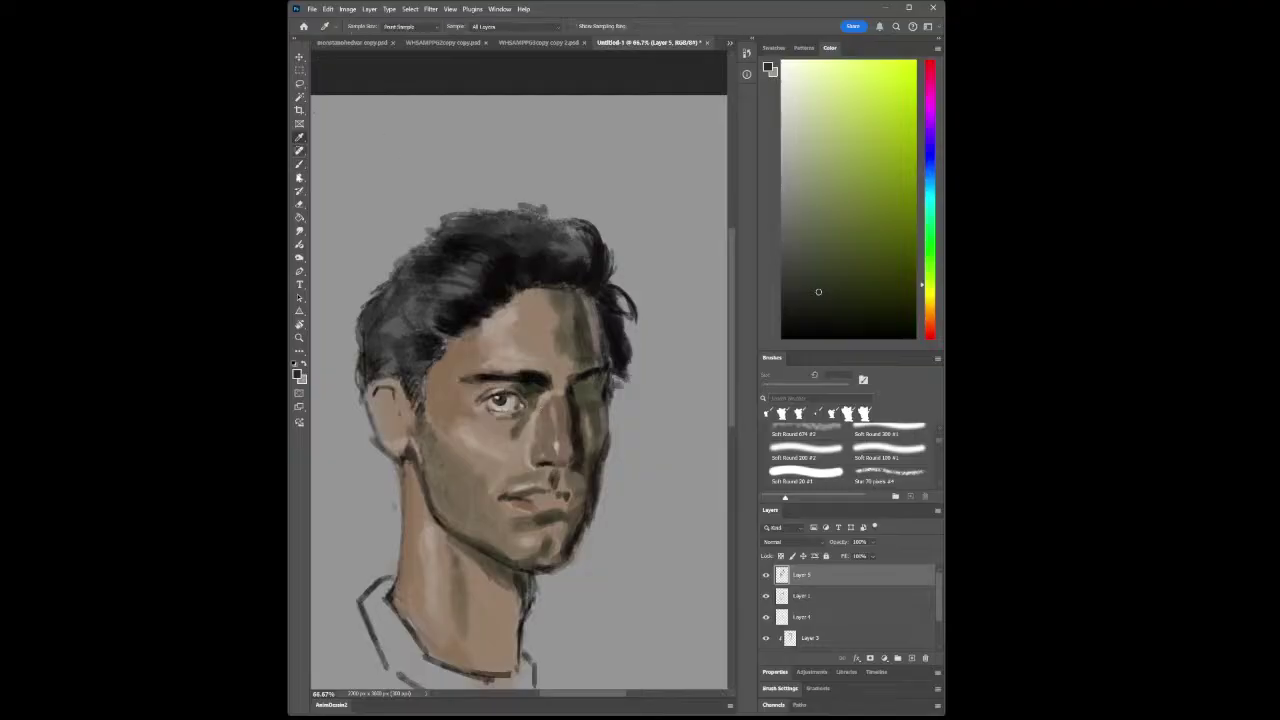
click(436, 383)
click(299, 164)
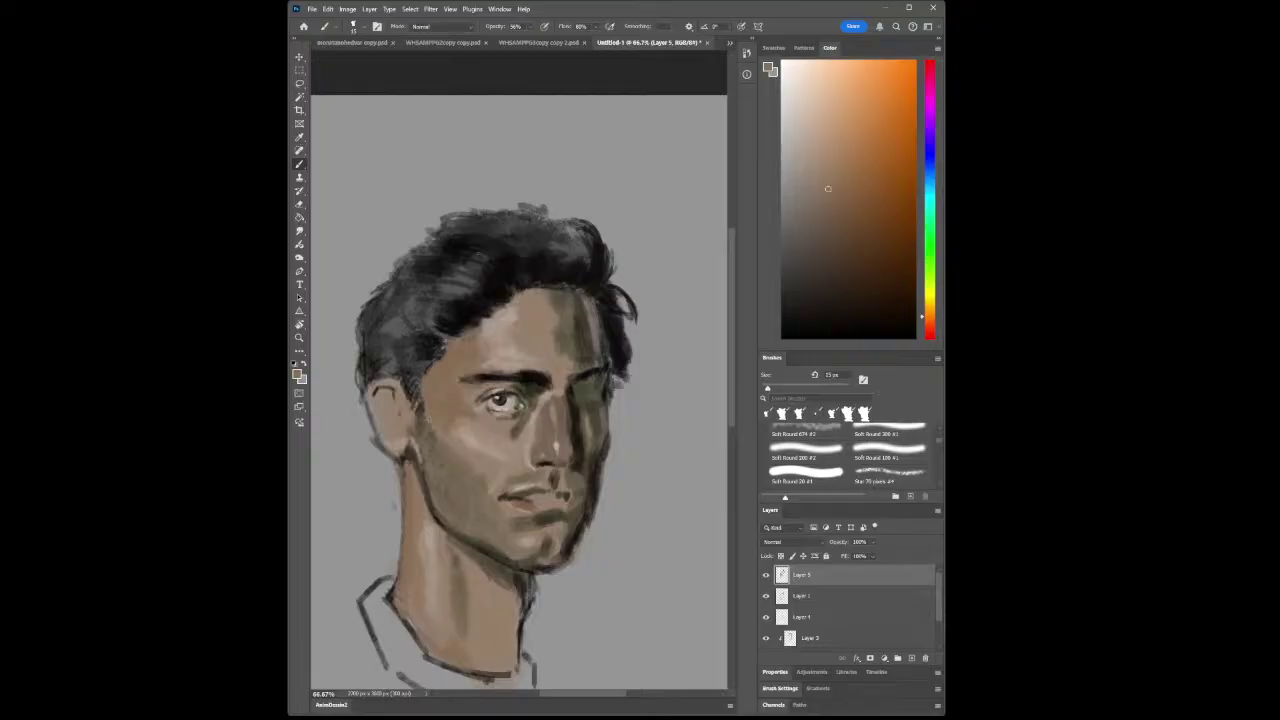
Sample the hair, choose a lighter grey, and paint fine highlight strands above the temple, reducing the brush to 7 px
key(i)
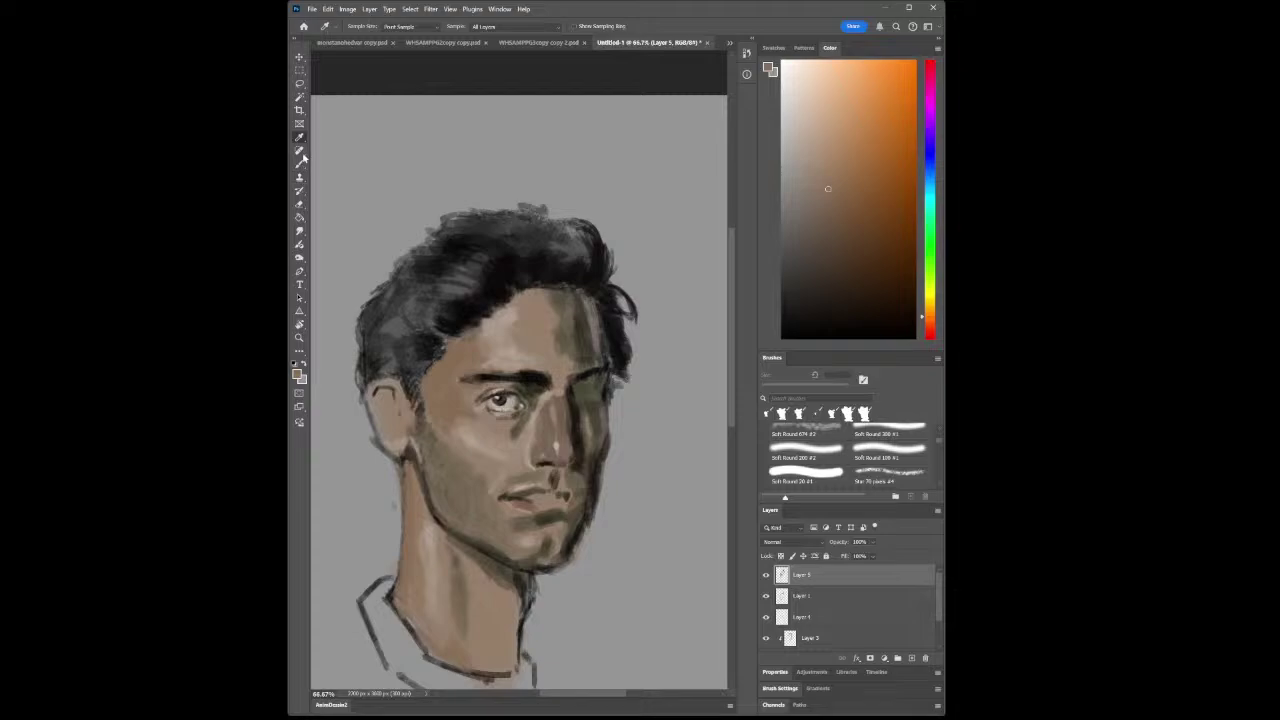
click(392, 330)
drag(803, 214, 791, 183)
click(299, 163)
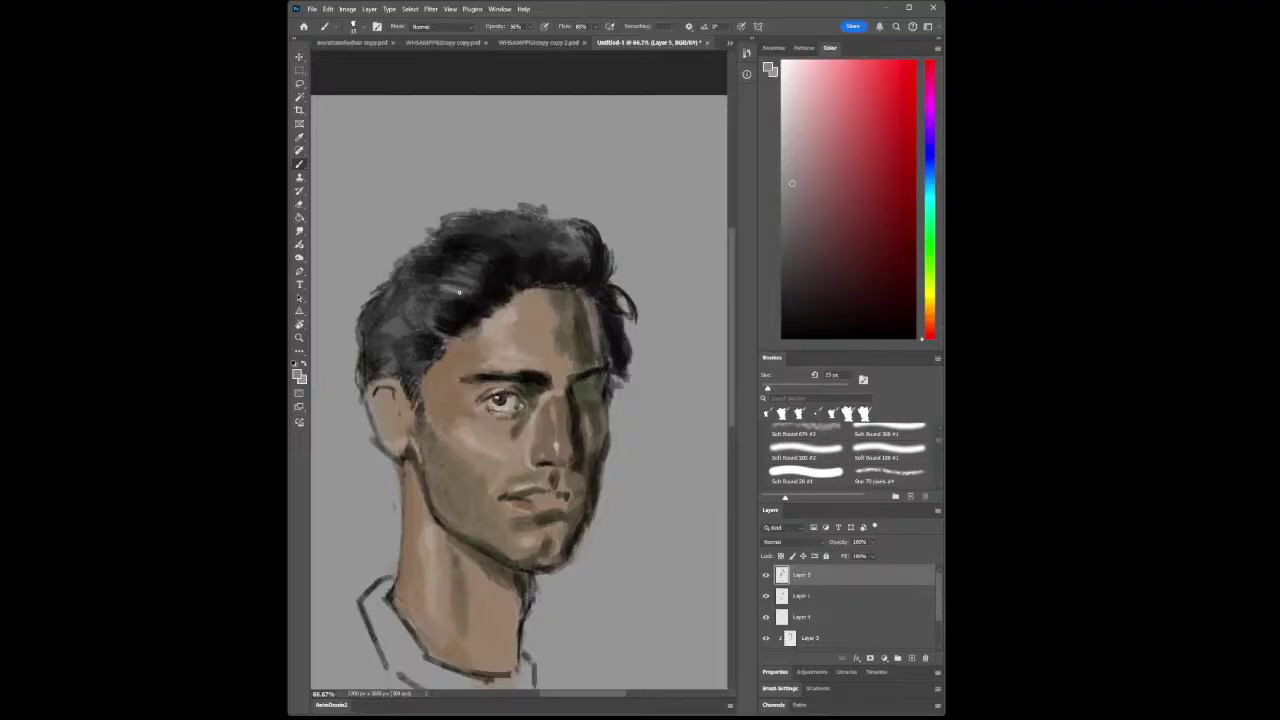
mouse_move(451, 278)
mouse_down()
mouse_move(472, 277)
mouse_move(430, 280)
mouse_up()
key(bracketleft)
key(bracketleft)
key(bracketleft)
key(bracketleft)
Zoom in on the portrait to examine the face and neck up close
click(299, 337)
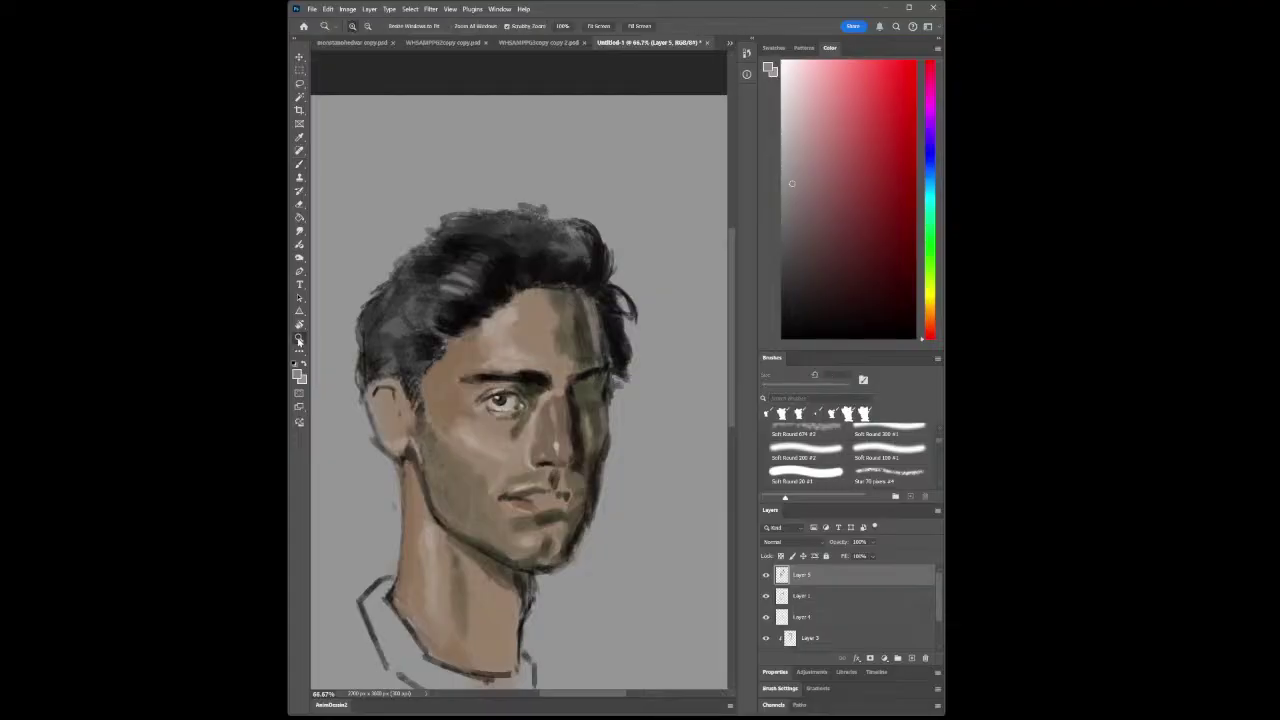
alt+click(593, 465)
drag(594, 465, 565, 470)
drag(572, 570, 594, 566)
drag(594, 366, 614, 343)
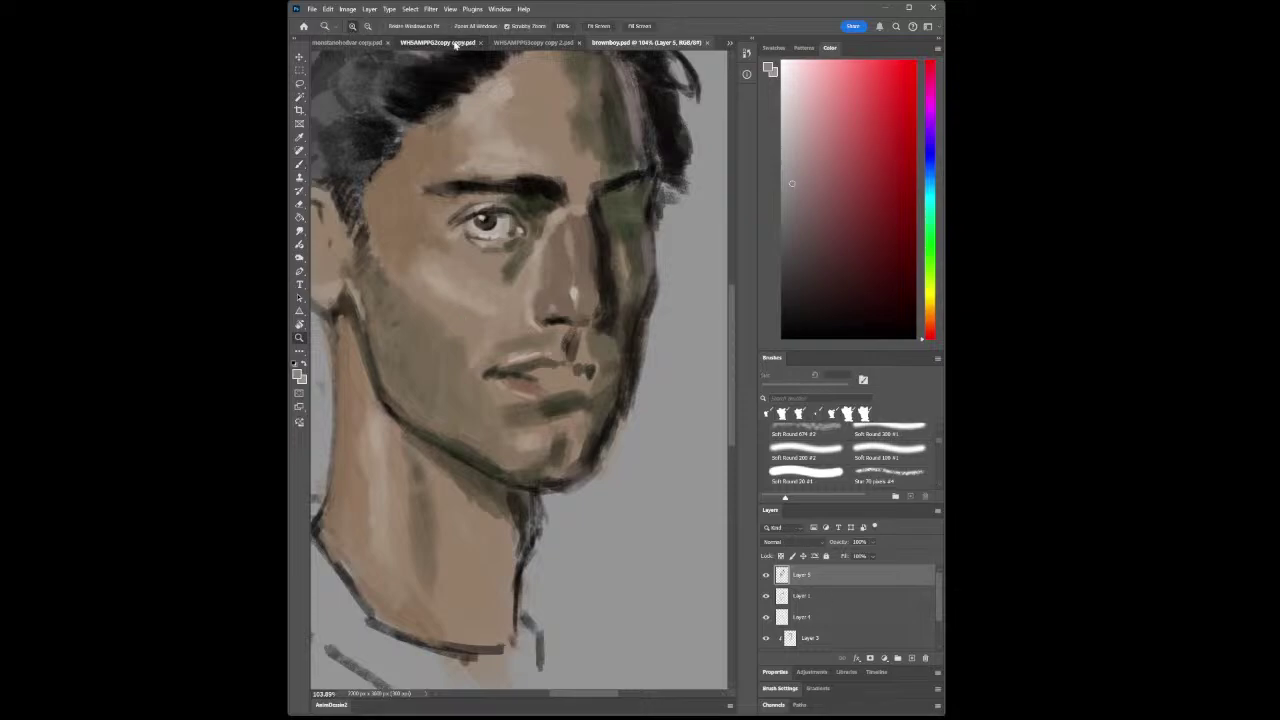
Switch to the two open comic page documents and review their coloured panels
click(456, 43)
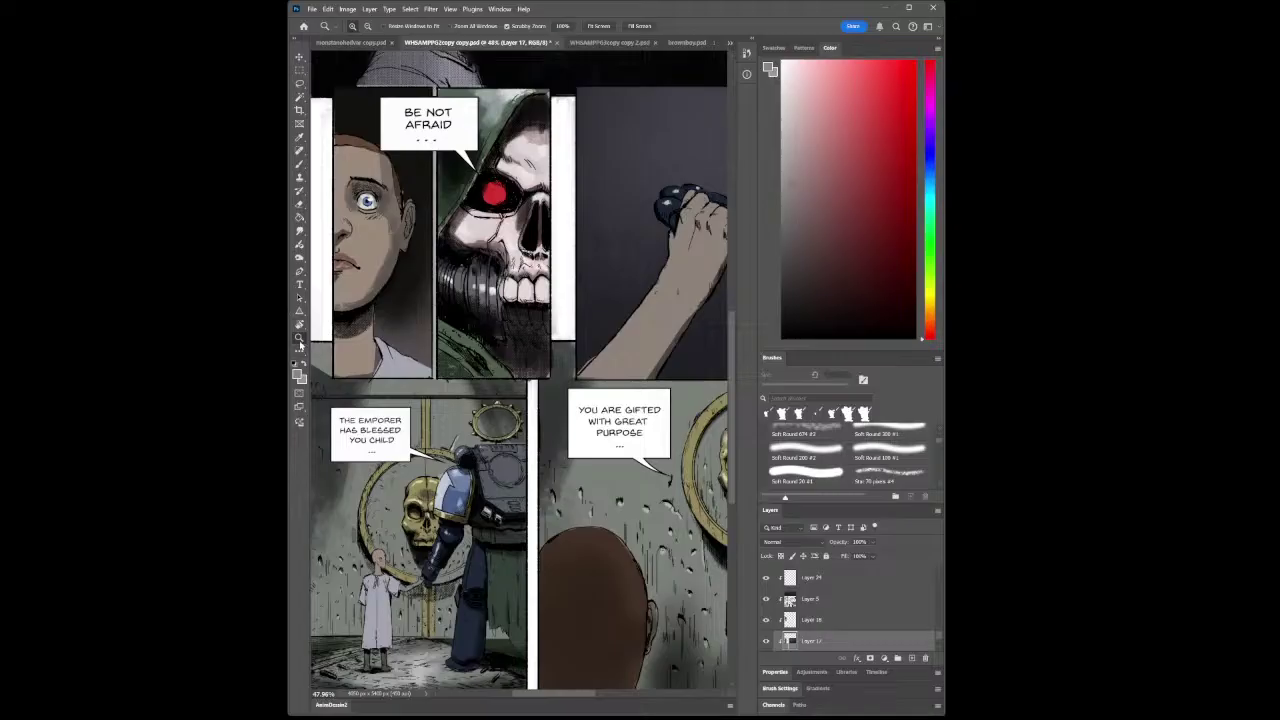
scroll(540, 260, down, 5)
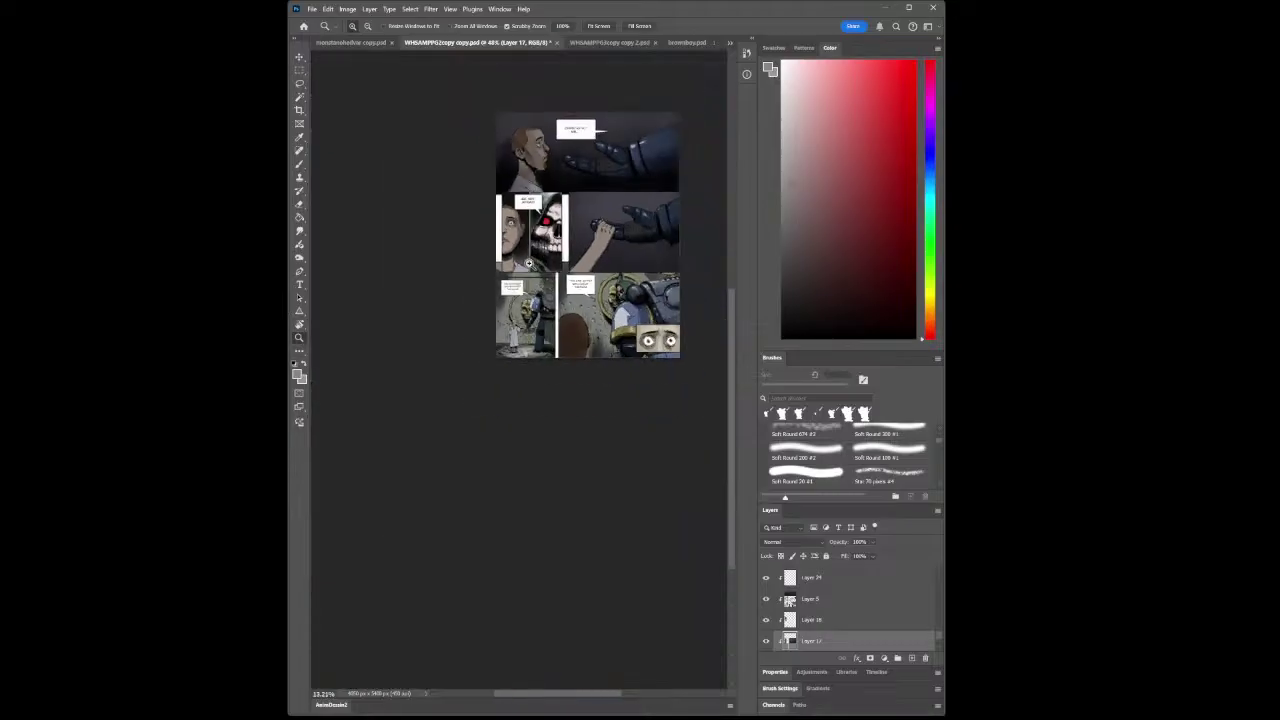
scroll(681, 127, up, 3)
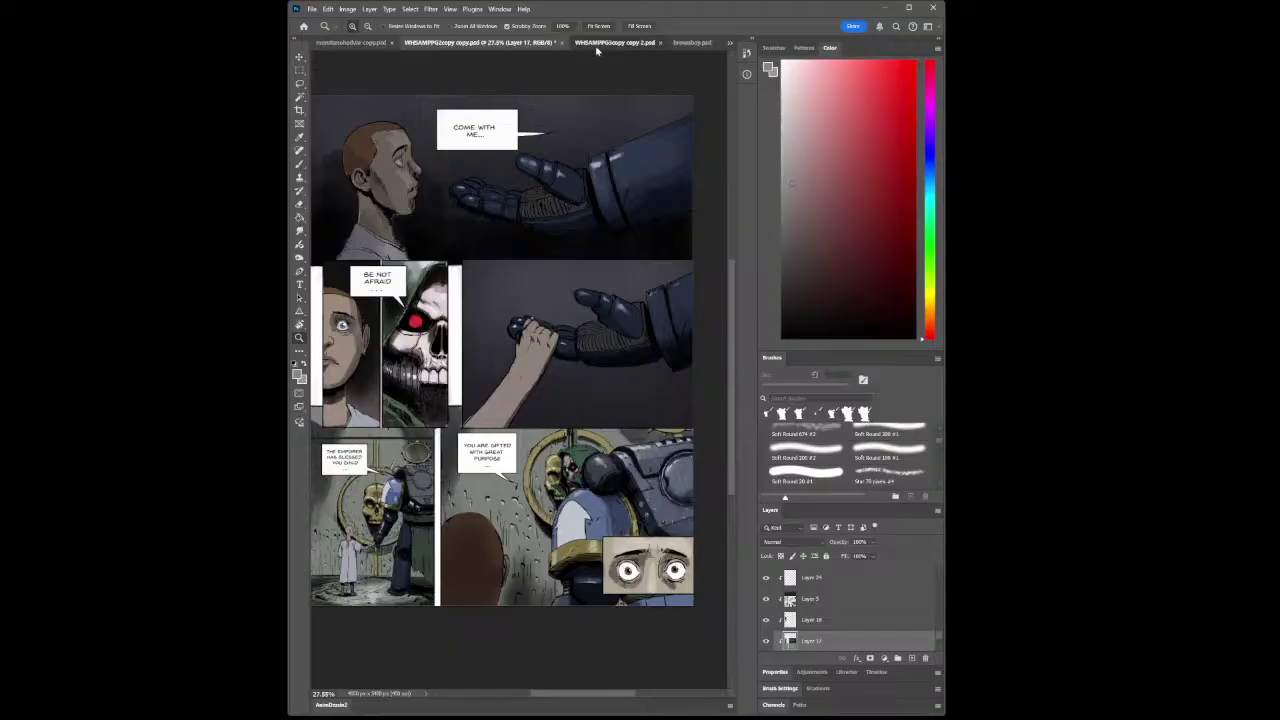
click(597, 43)
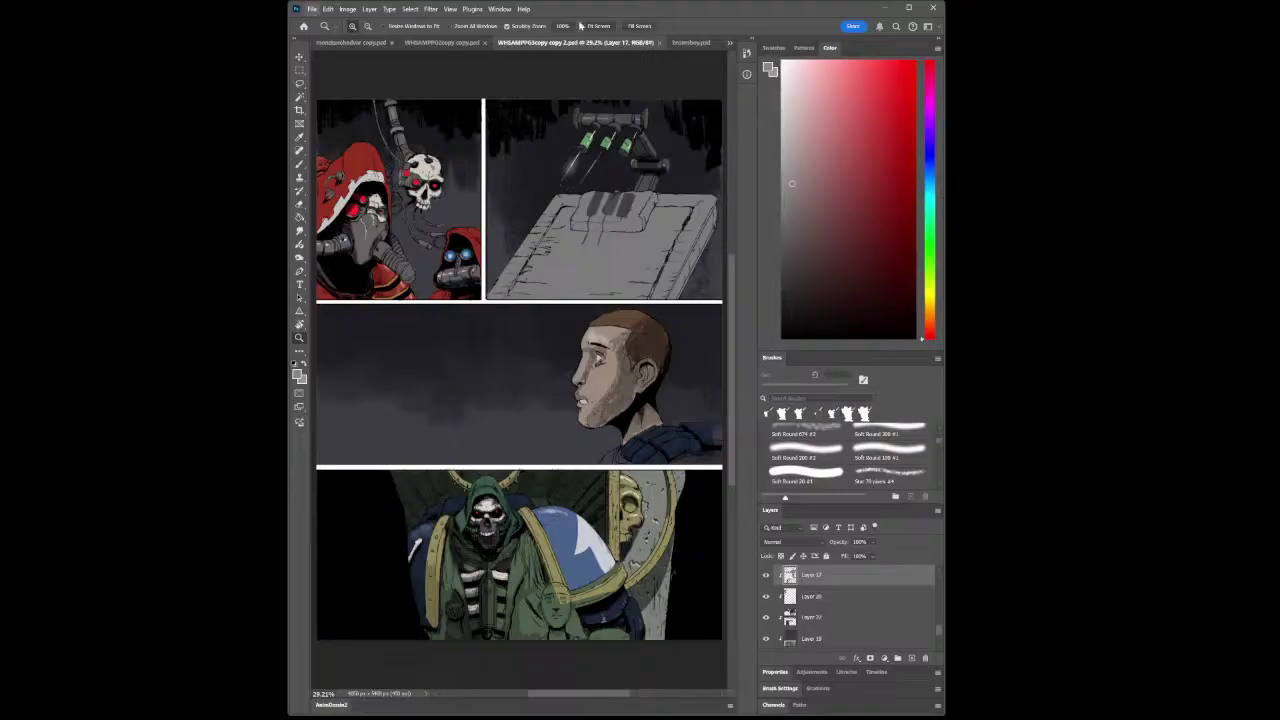
Switch to the stitched monster document, sample black from the censor bar, and handwrite "I LUV IT" with a heart beside the head
click(730, 47)
click(782, 52)
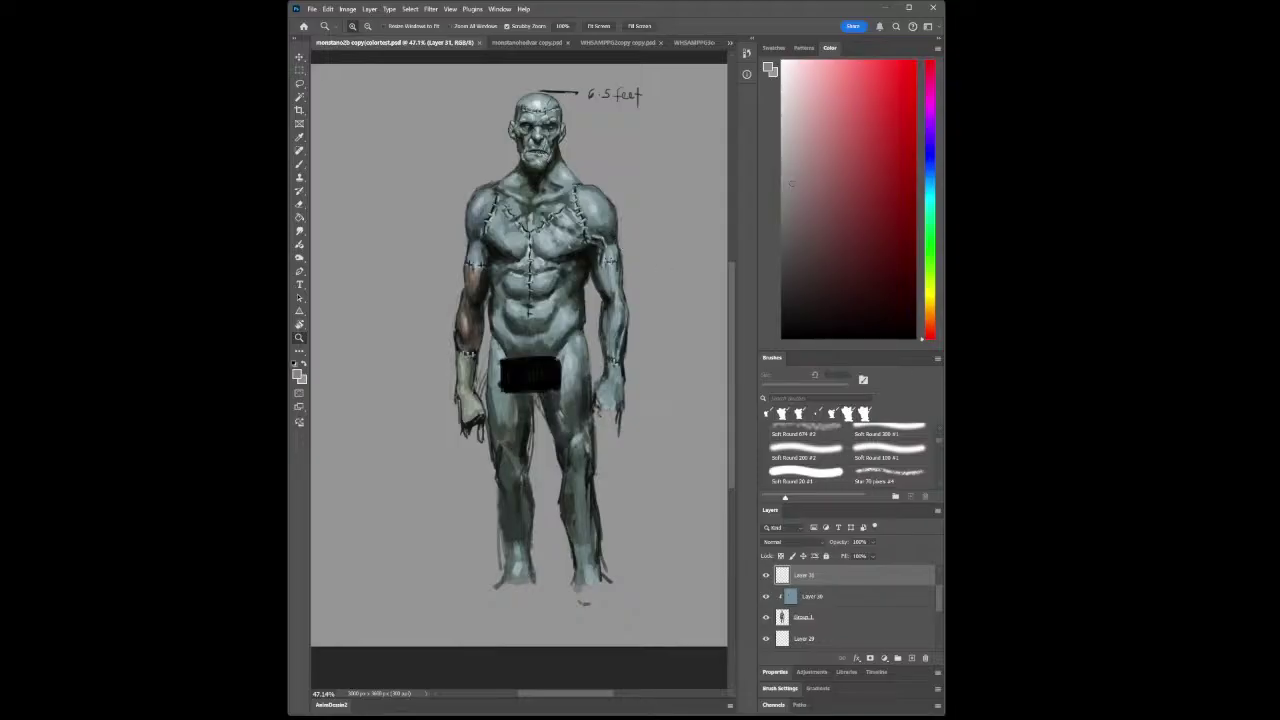
drag(613, 119, 620, 115)
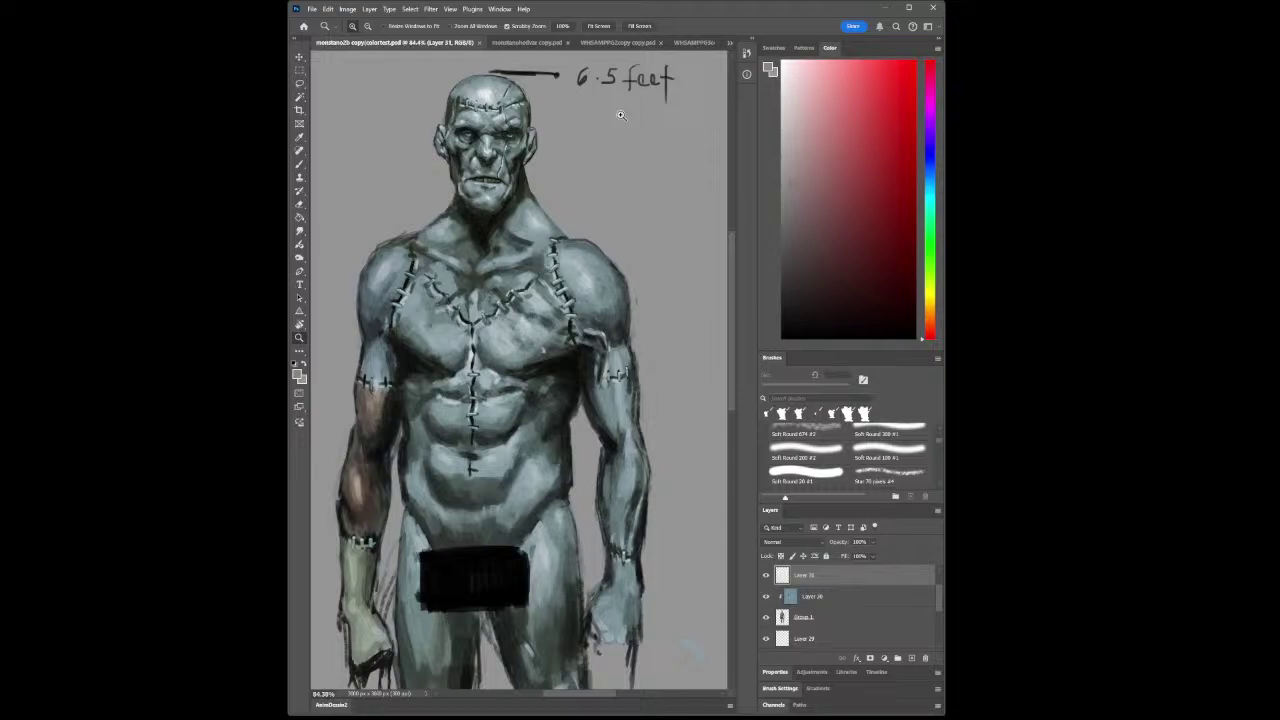
click(299, 137)
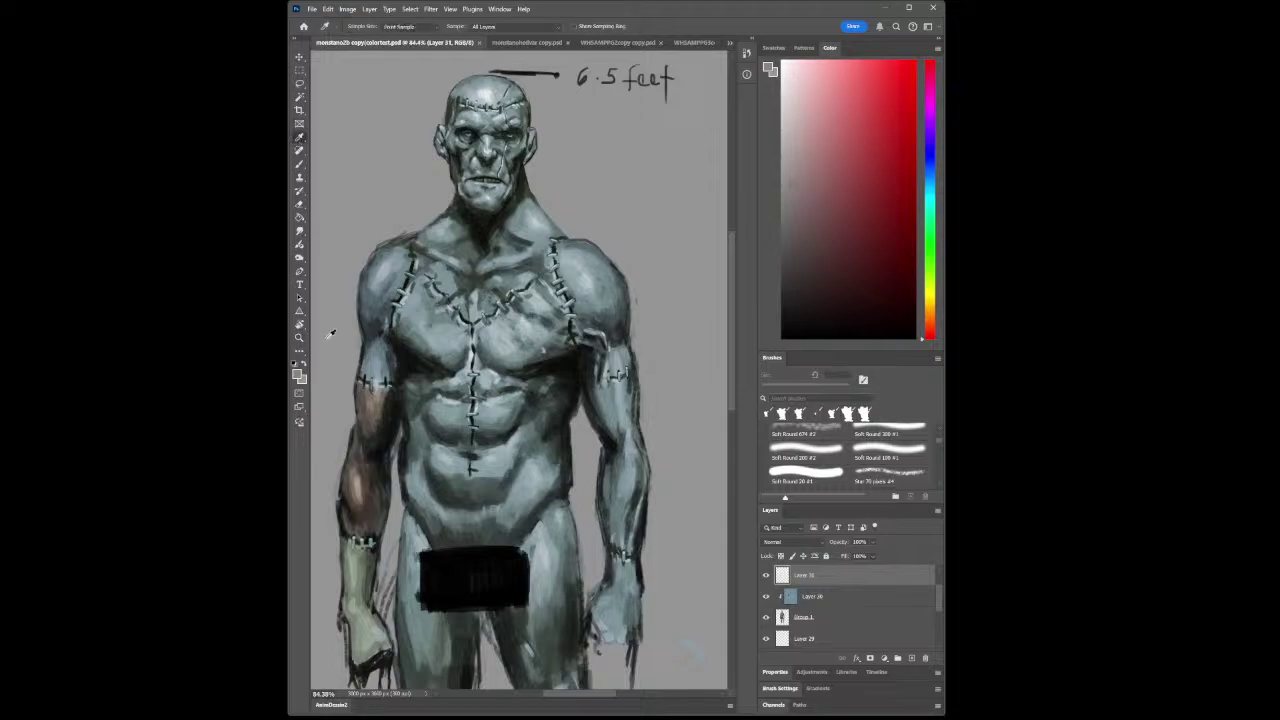
click(467, 575)
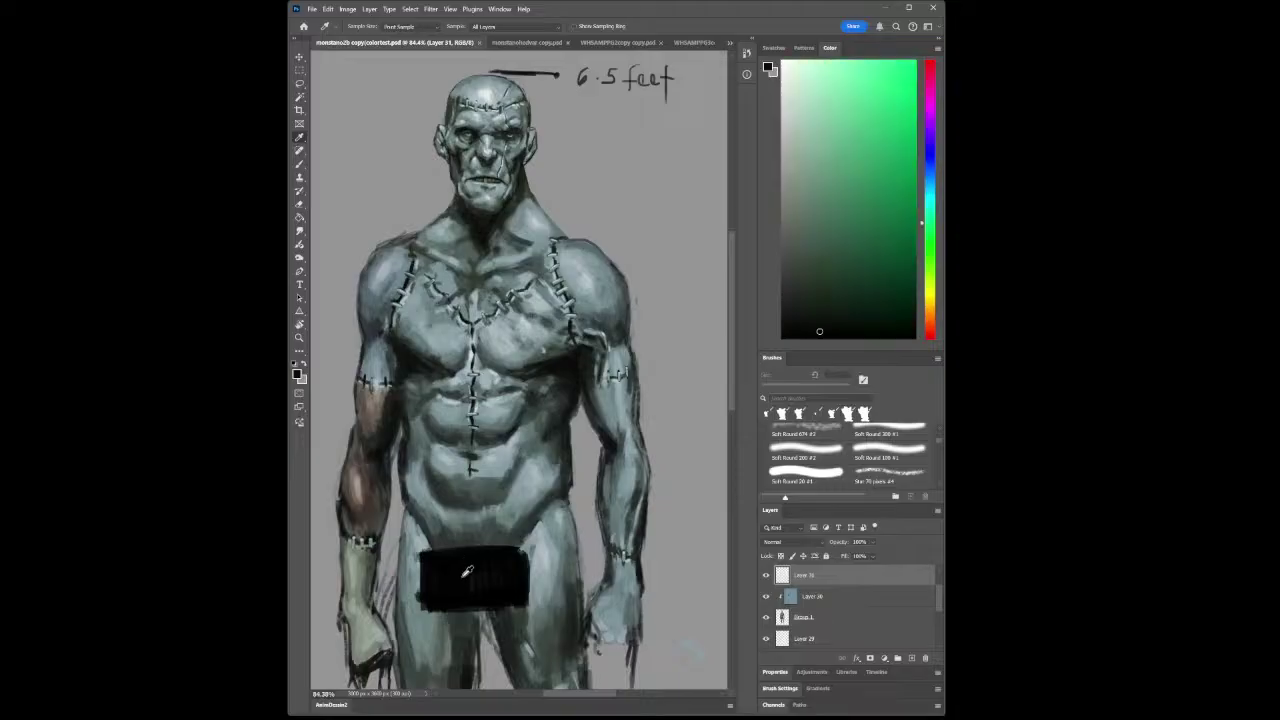
click(299, 166)
mouse_move(554, 165)
mouse_down()
mouse_move(591, 169)
mouse_move(624, 146)
mouse_up()
mouse_move(641, 131)
mouse_down()
mouse_move(624, 172)
mouse_move(629, 157)
mouse_move(656, 176)
mouse_up()
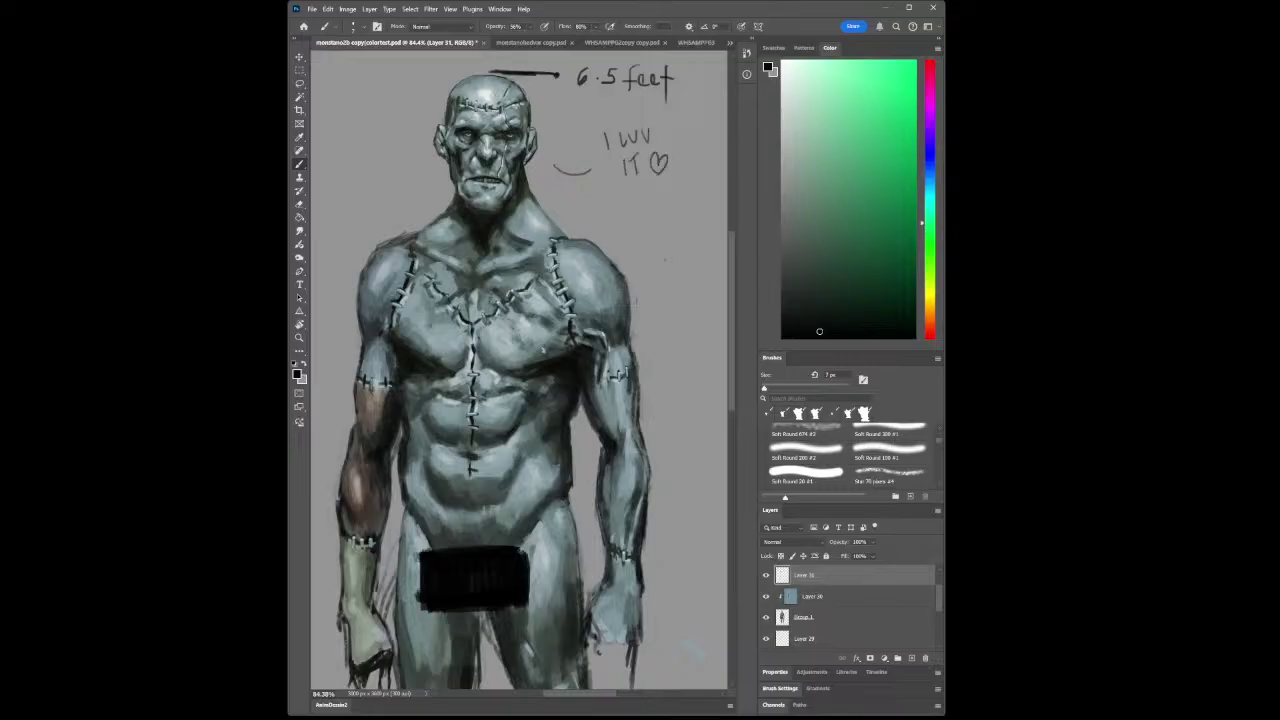